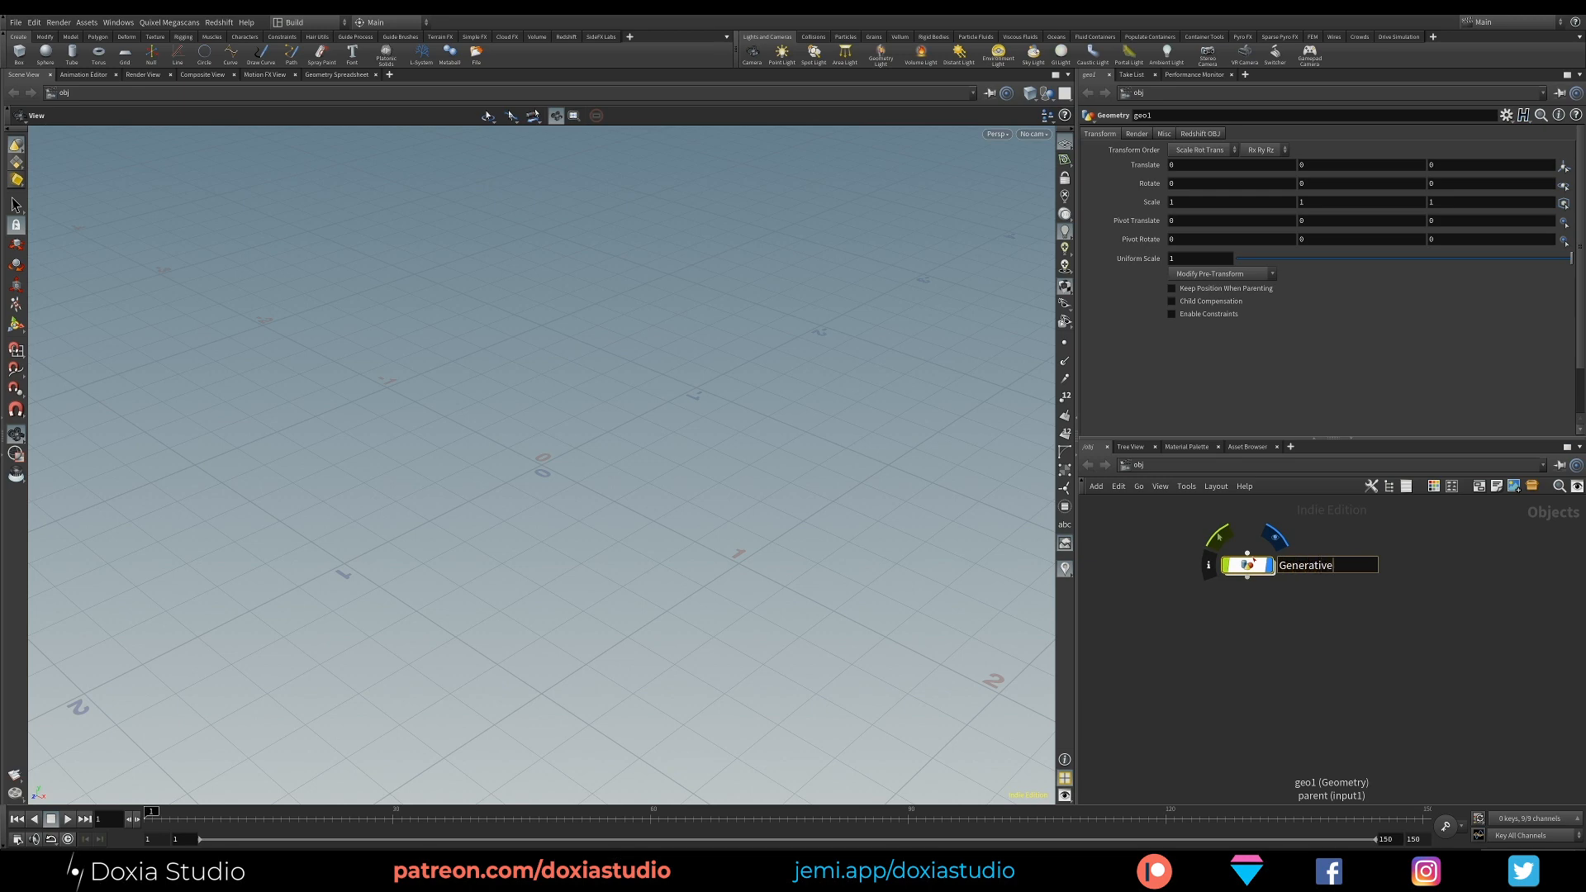
# Step: Rename the geometry object to GenerativeVoronoy and go inside its network
pyautogui.write('oronoy')
pyautogui.press('Return')
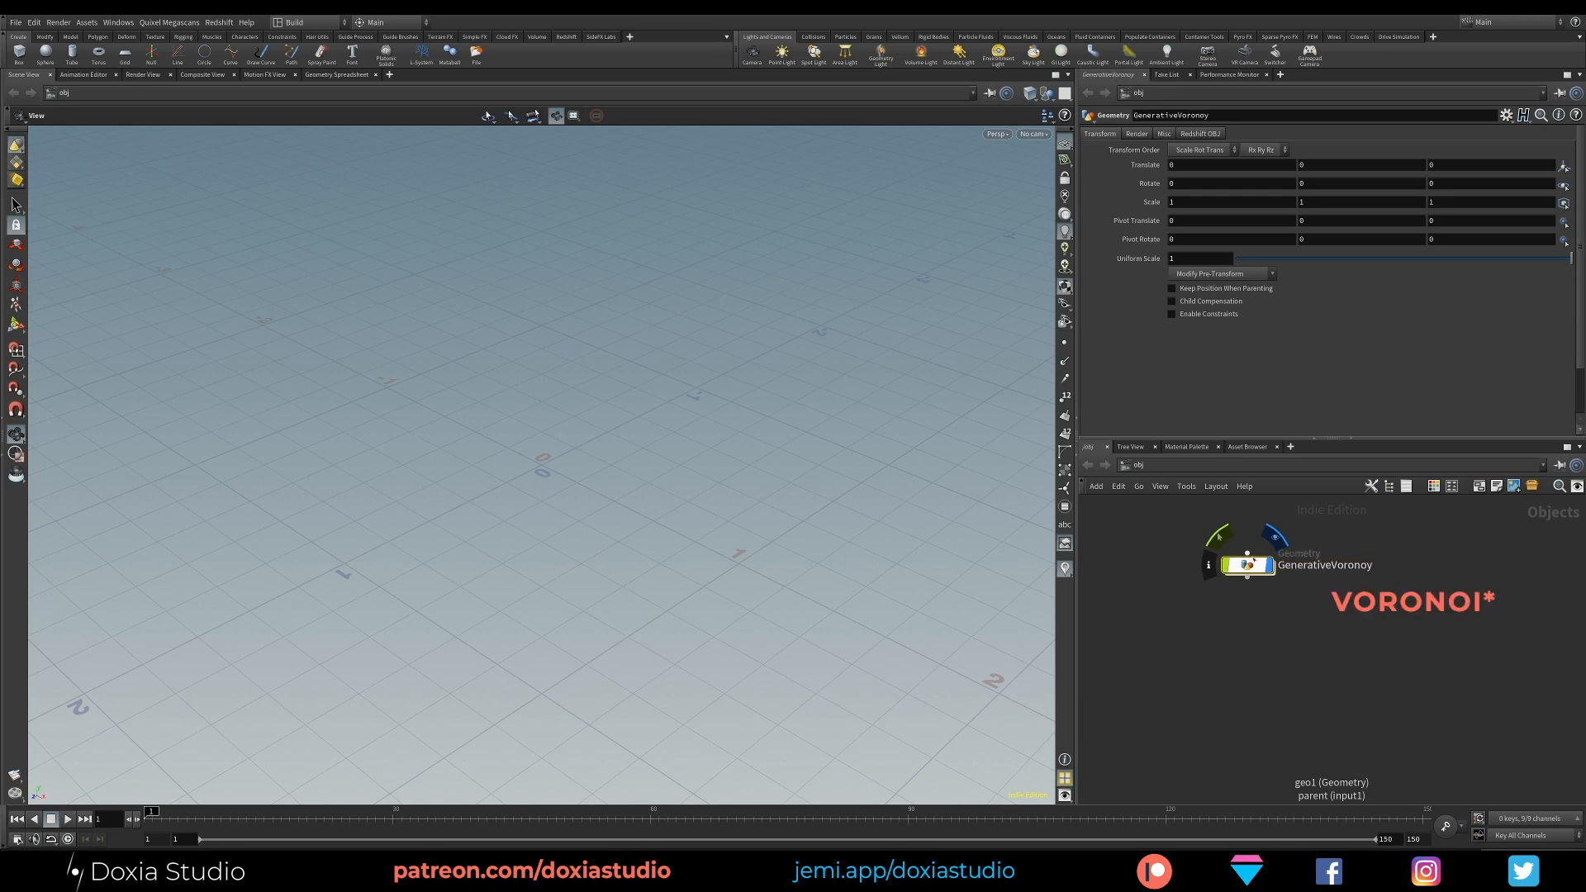
pyautogui.press('i')
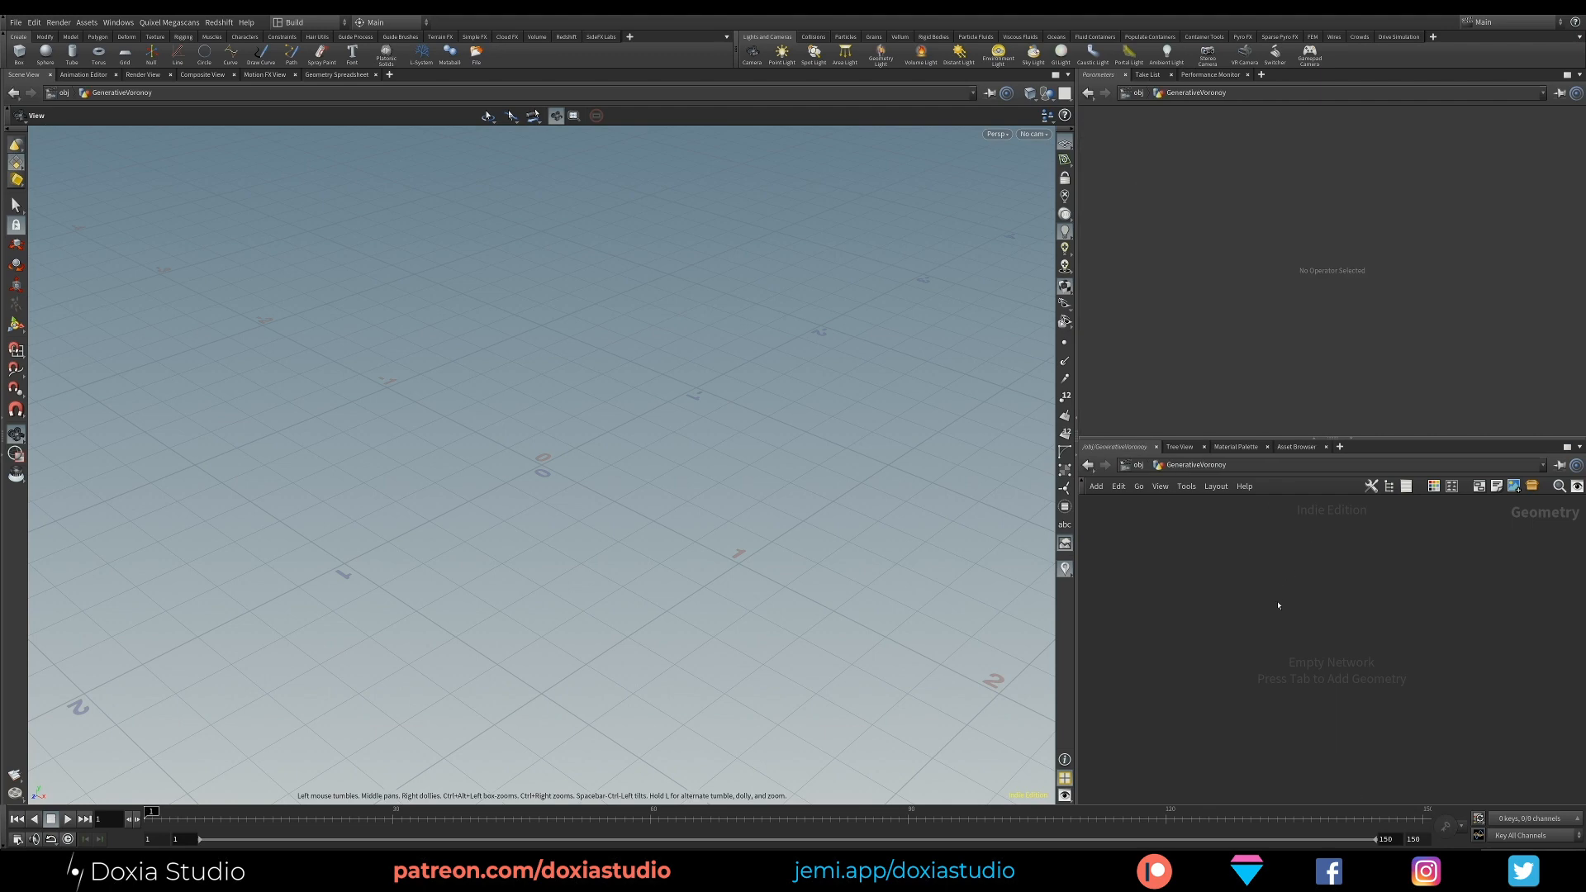
# Step: Add a Box node to the empty geometry network
pyautogui.press('Tab')
pyautogui.write('box')
pyautogui.press('Return')
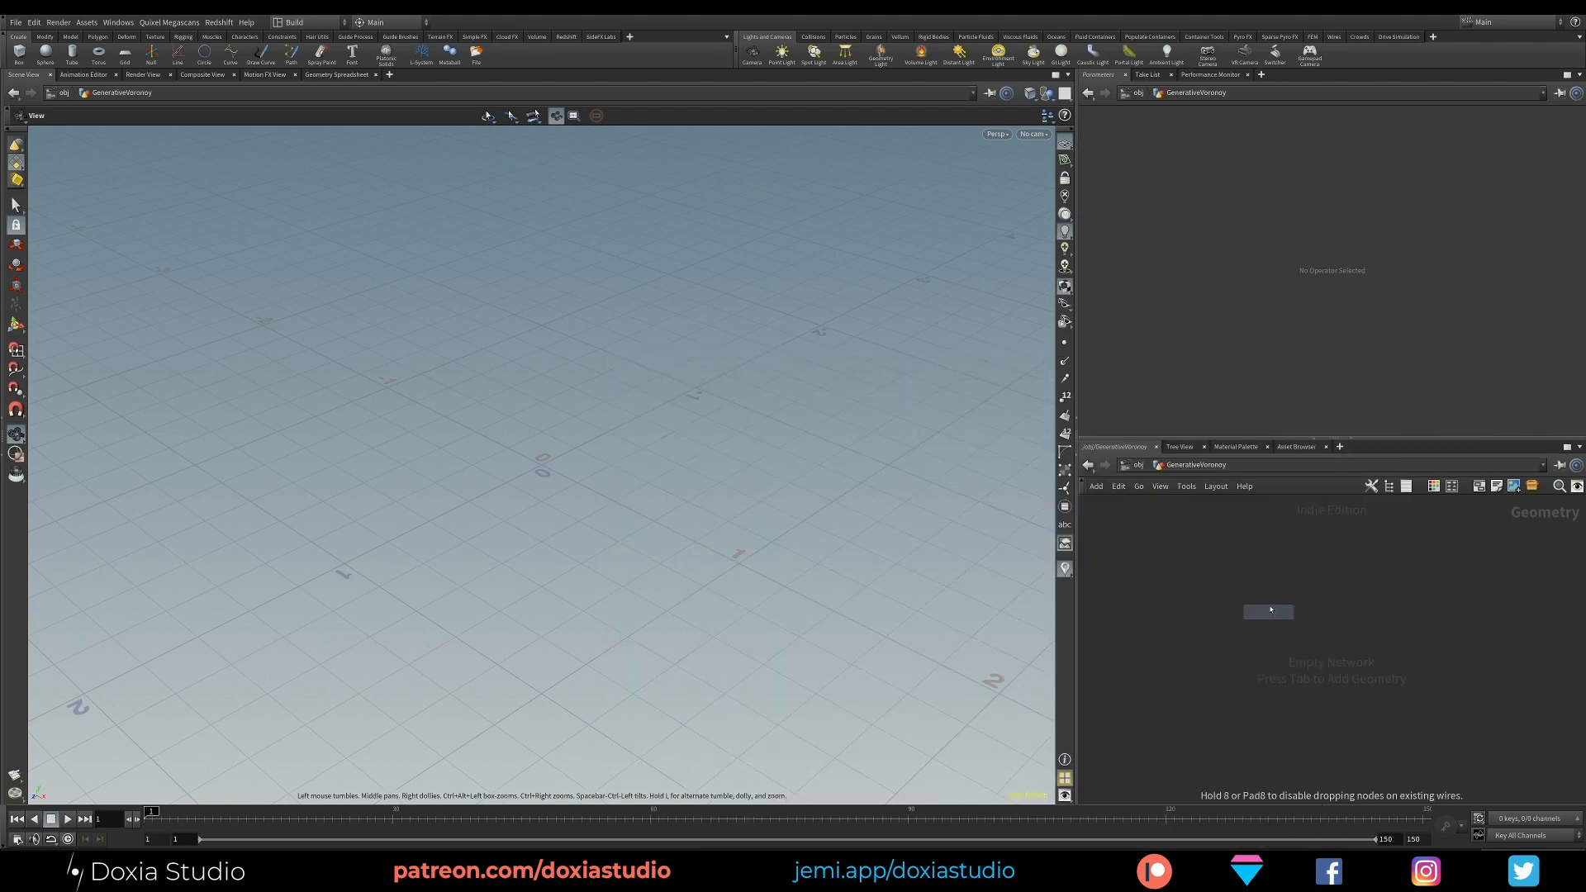
pyautogui.click(1270, 609)
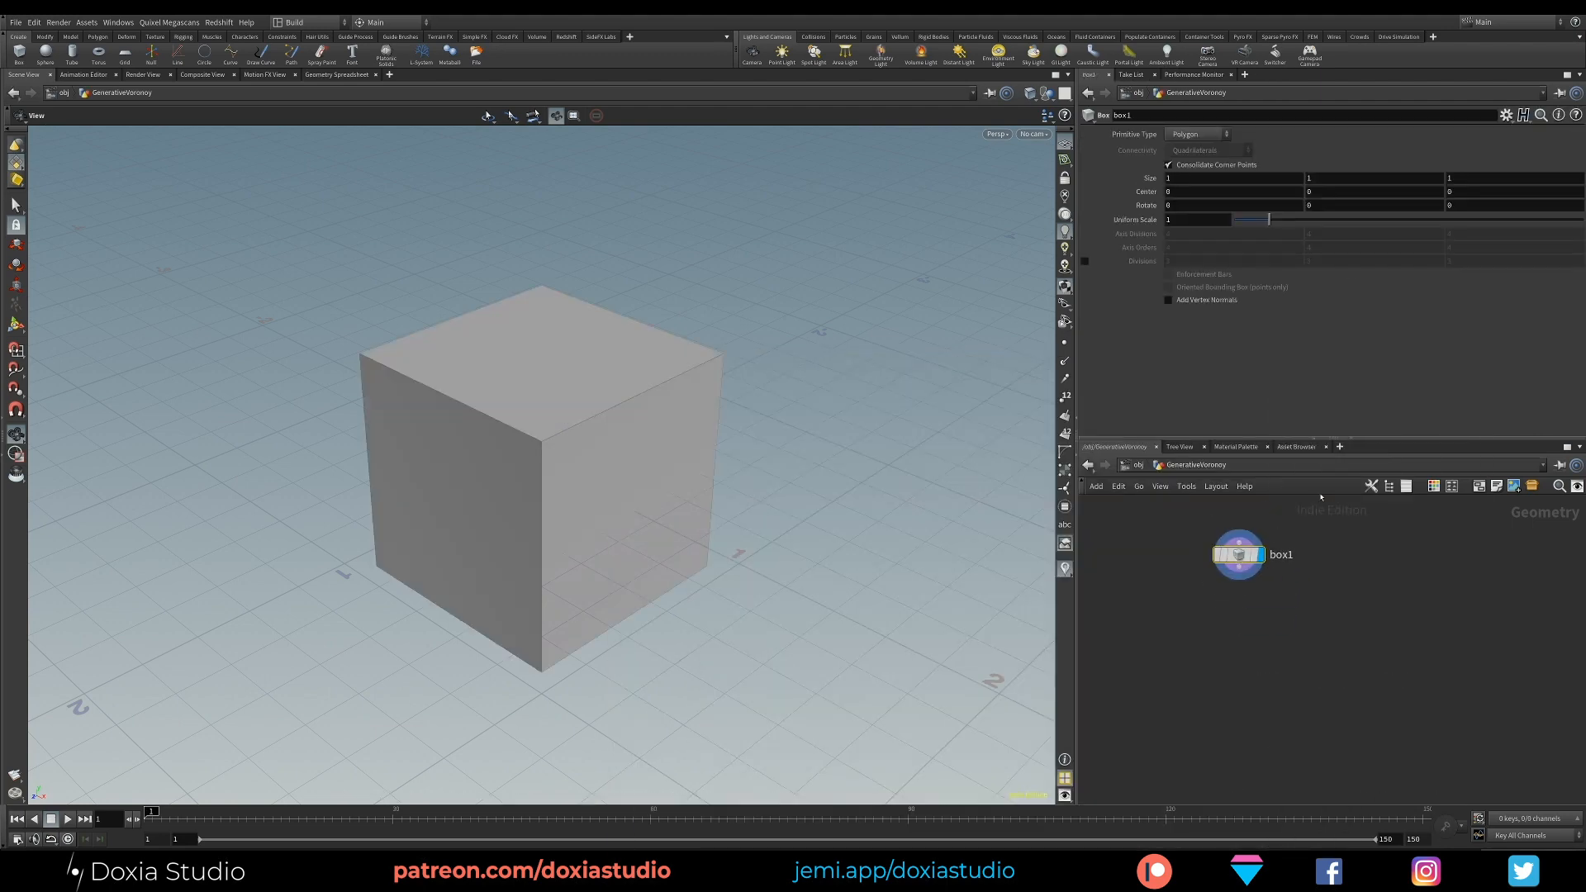
# Step: Set the box's X and Z size to 10 and frame the resulting slab in the viewport
pyautogui.click(1176, 178)
pyautogui.write('0')
pyautogui.press('Tab')
pyautogui.press('Tab')
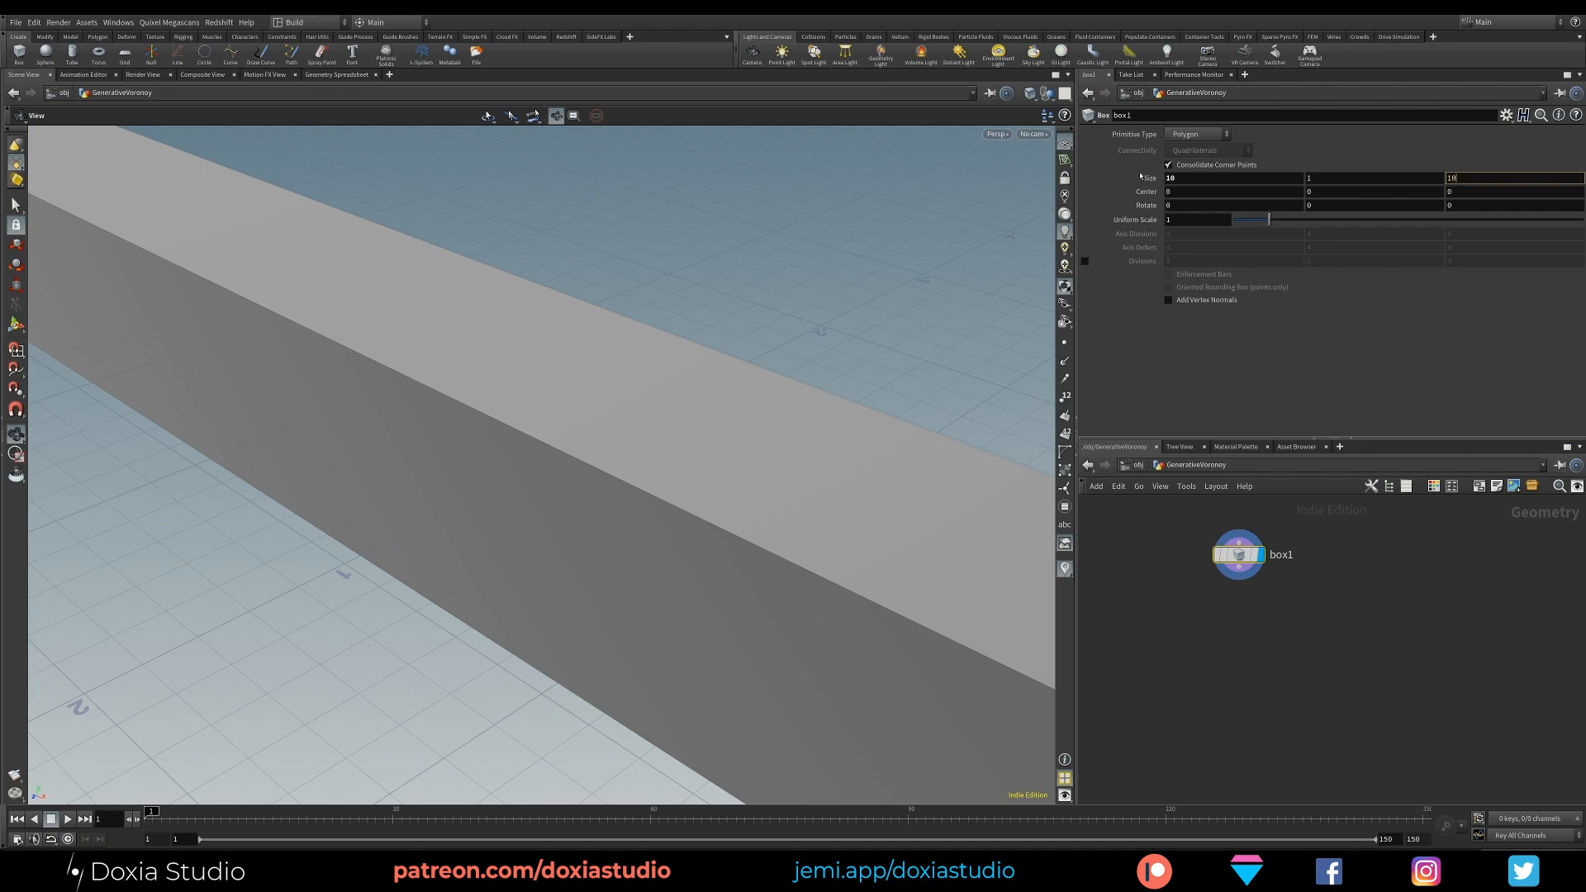
pyautogui.press('Return')
pyautogui.moveTo(582, 454); pyautogui.dragTo(350, 552, button='right')
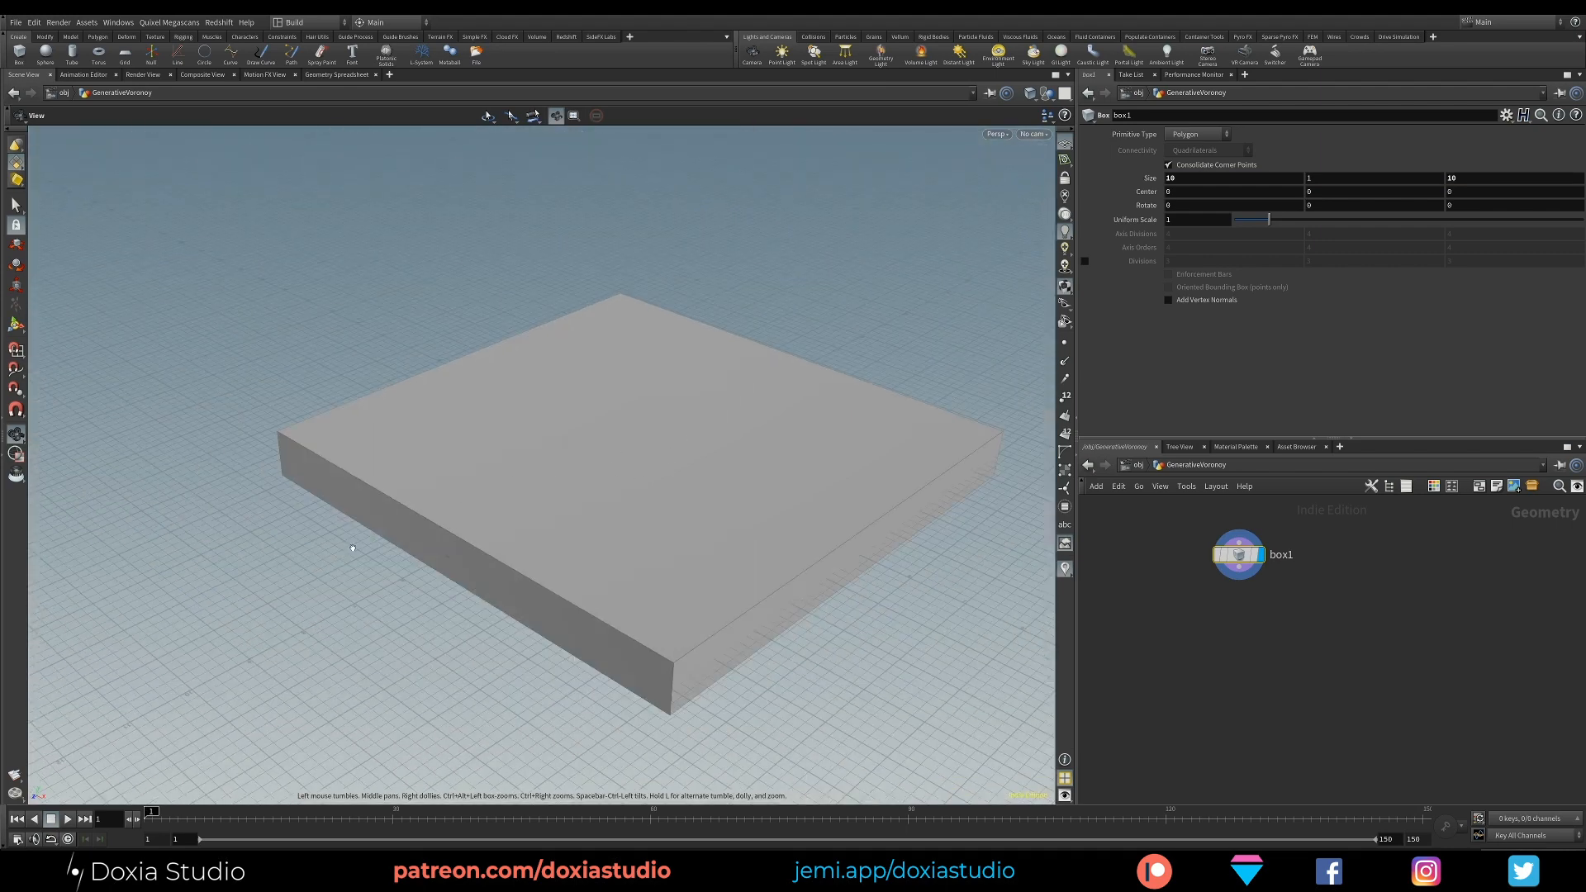
pyautogui.moveTo(561, 501); pyautogui.dragTo(485, 432, button='middle')
pyautogui.moveTo(485, 432); pyautogui.dragTo(463, 463)
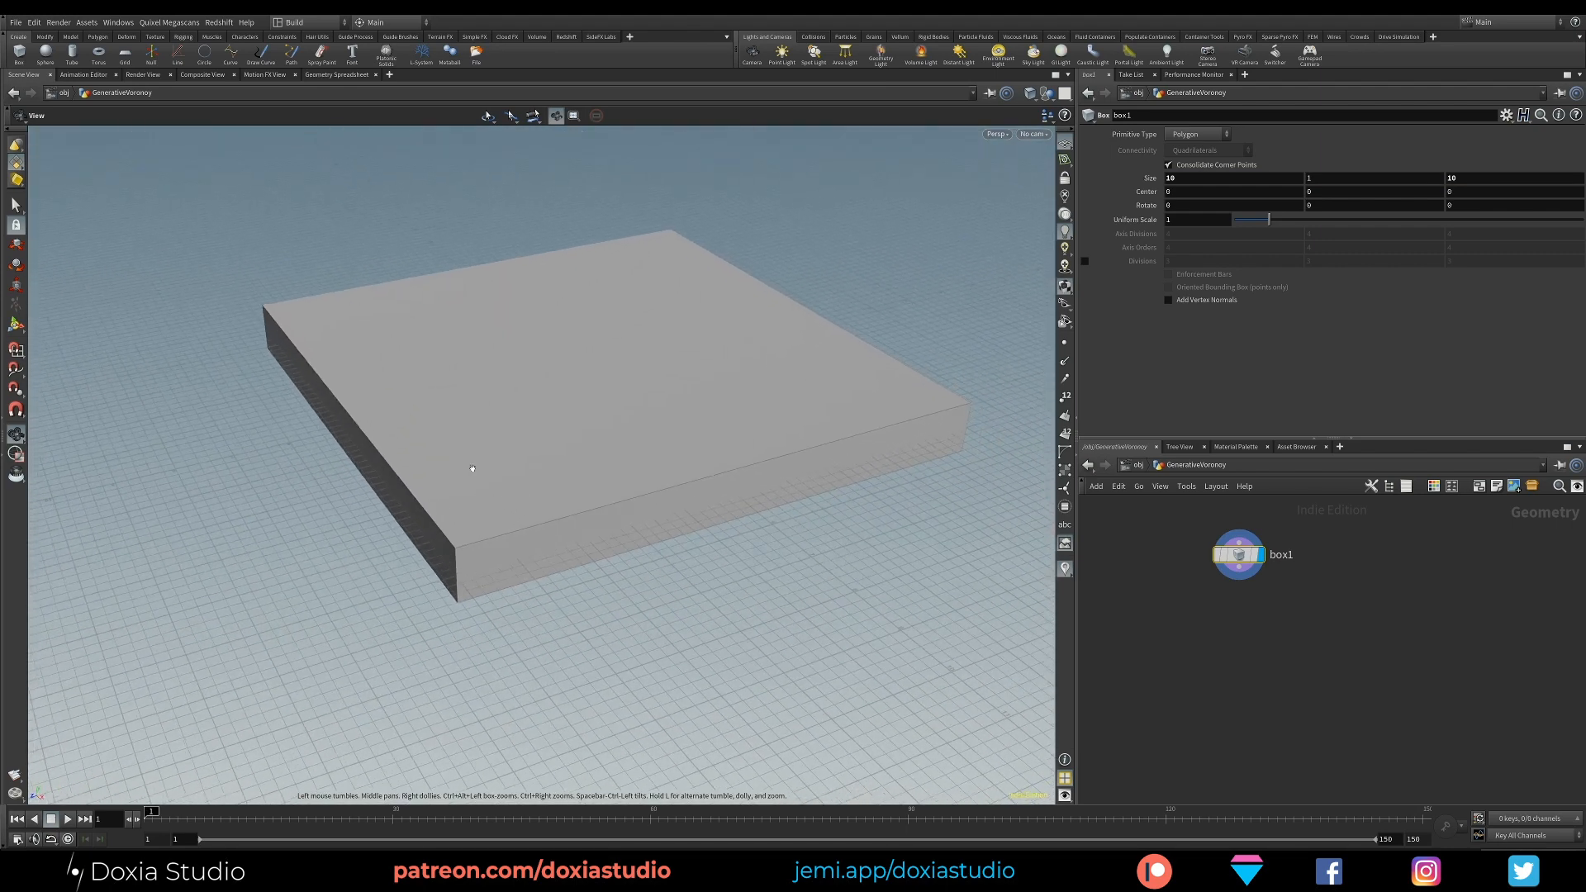
# Step: Add a Voronoi Fracture node below the box, with the box wired into its first input
pyautogui.click(1239, 568)
pyautogui.press('Tab')
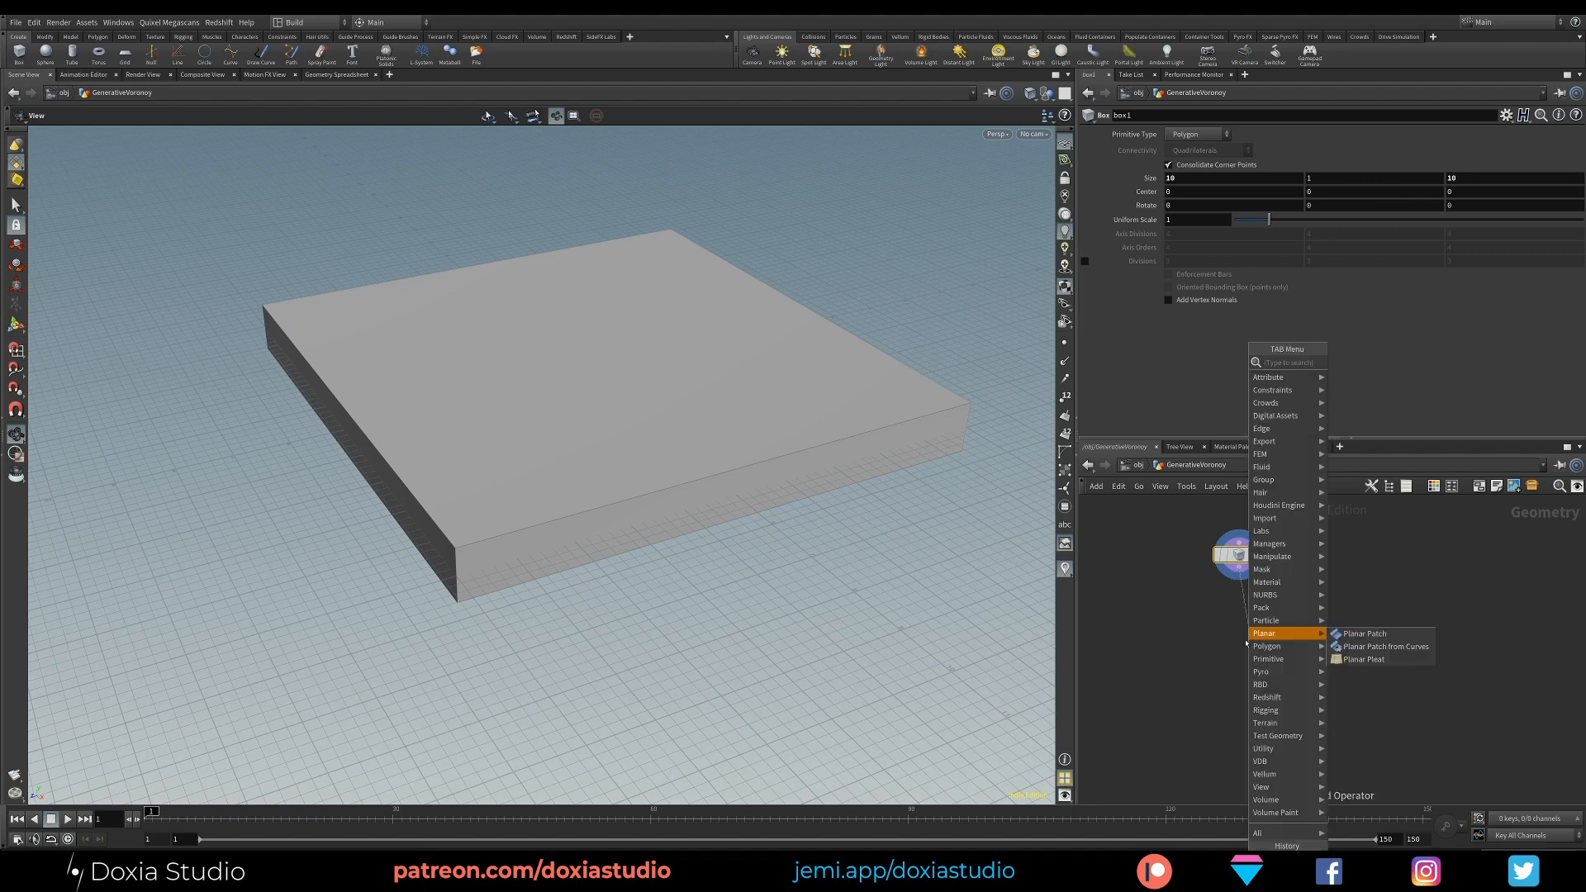
pyautogui.write('vorono')
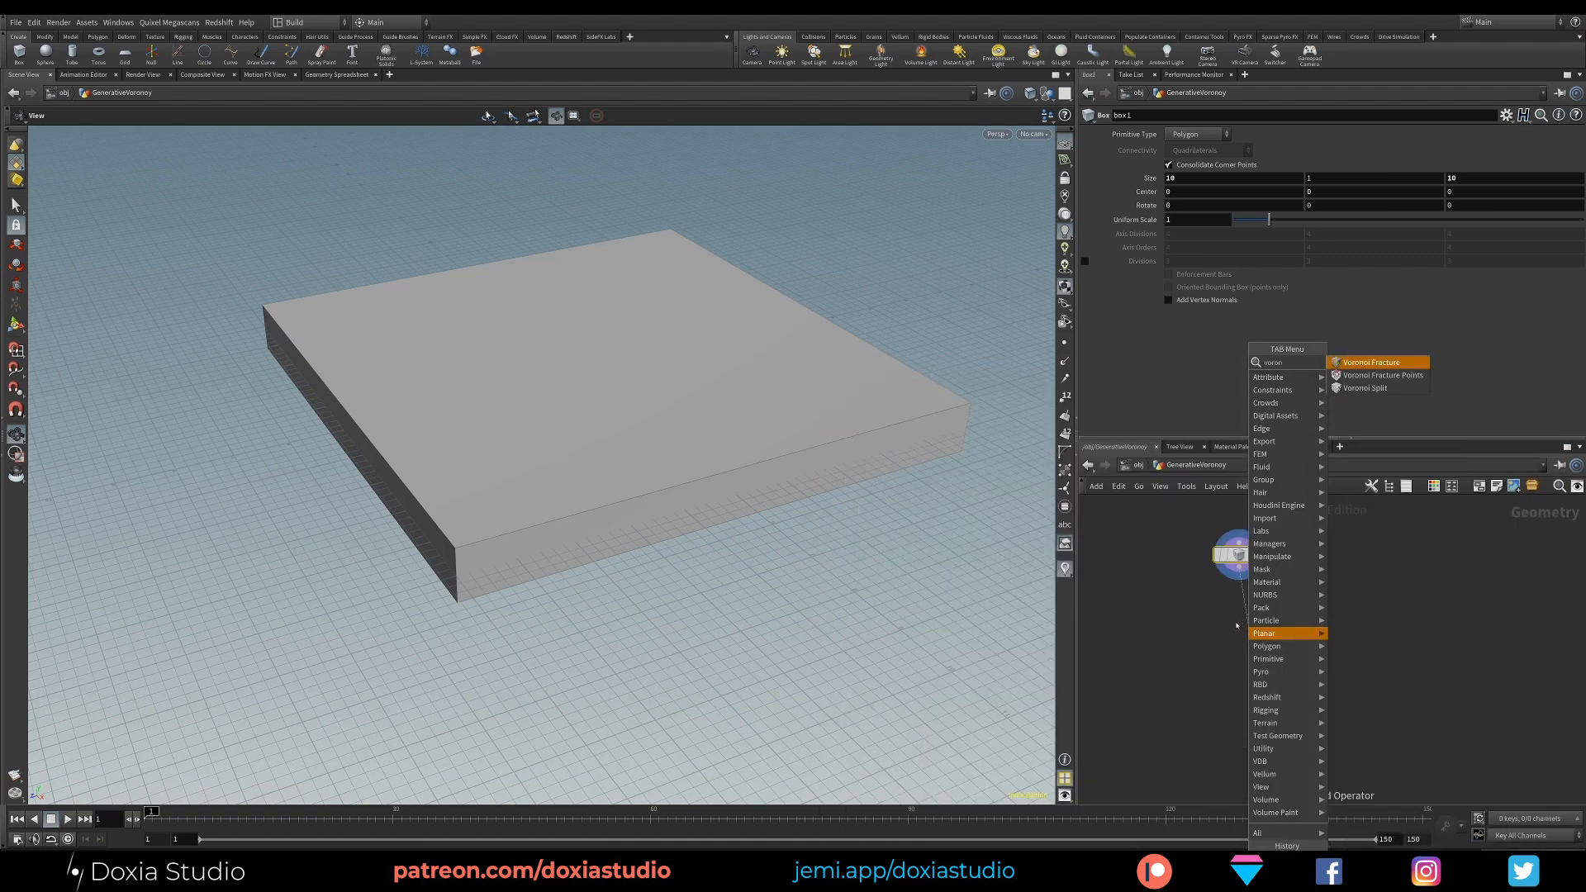
pyautogui.click(1366, 364)
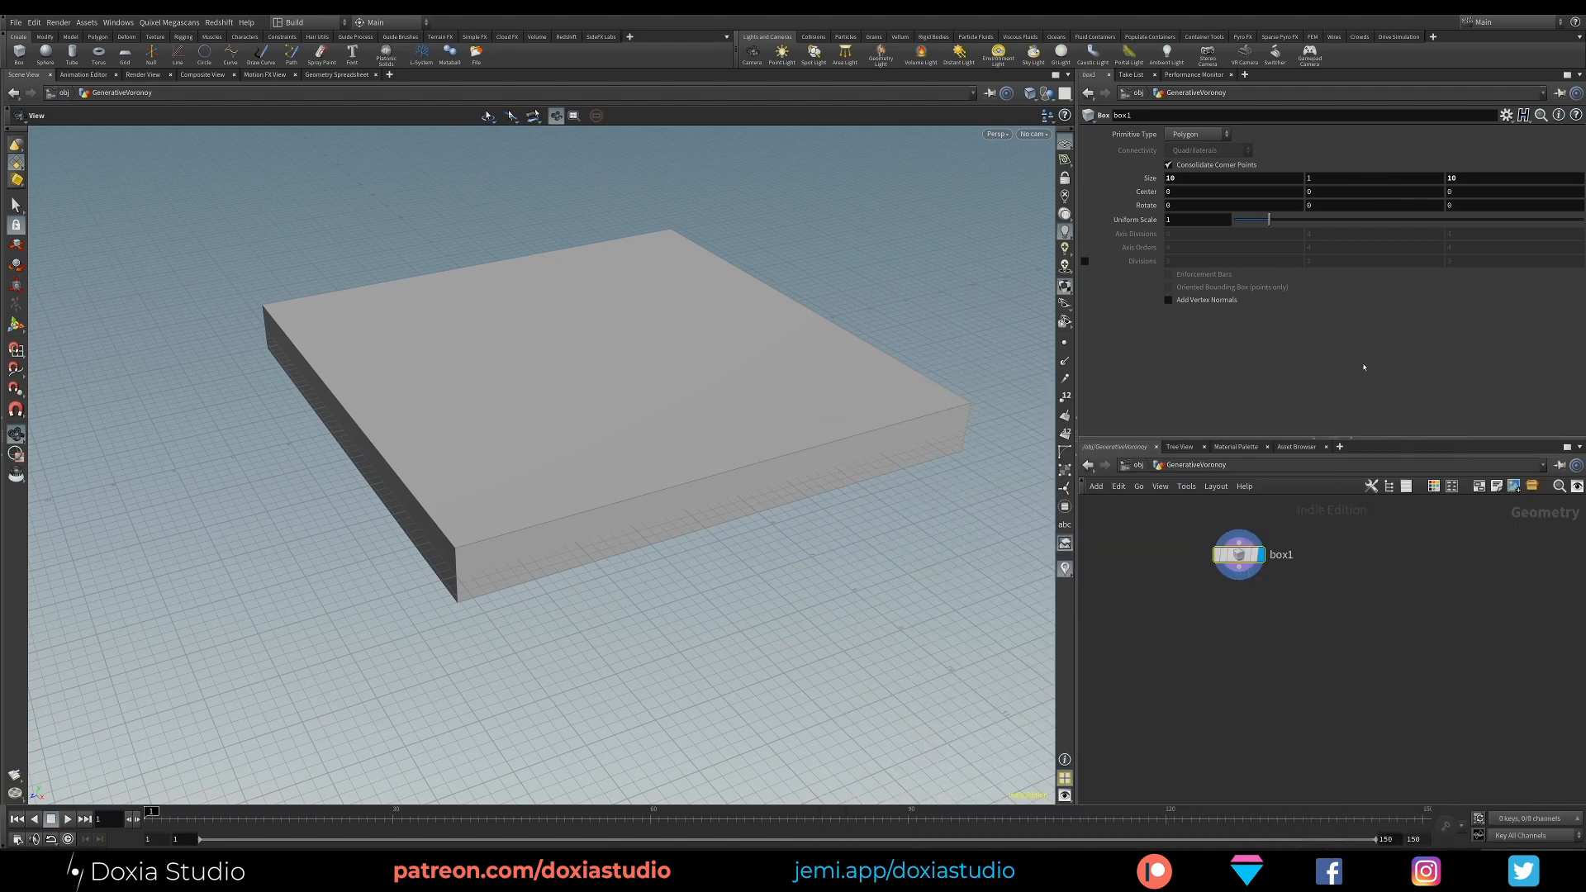
pyautogui.click(1248, 633)
pyautogui.click(1260, 619)
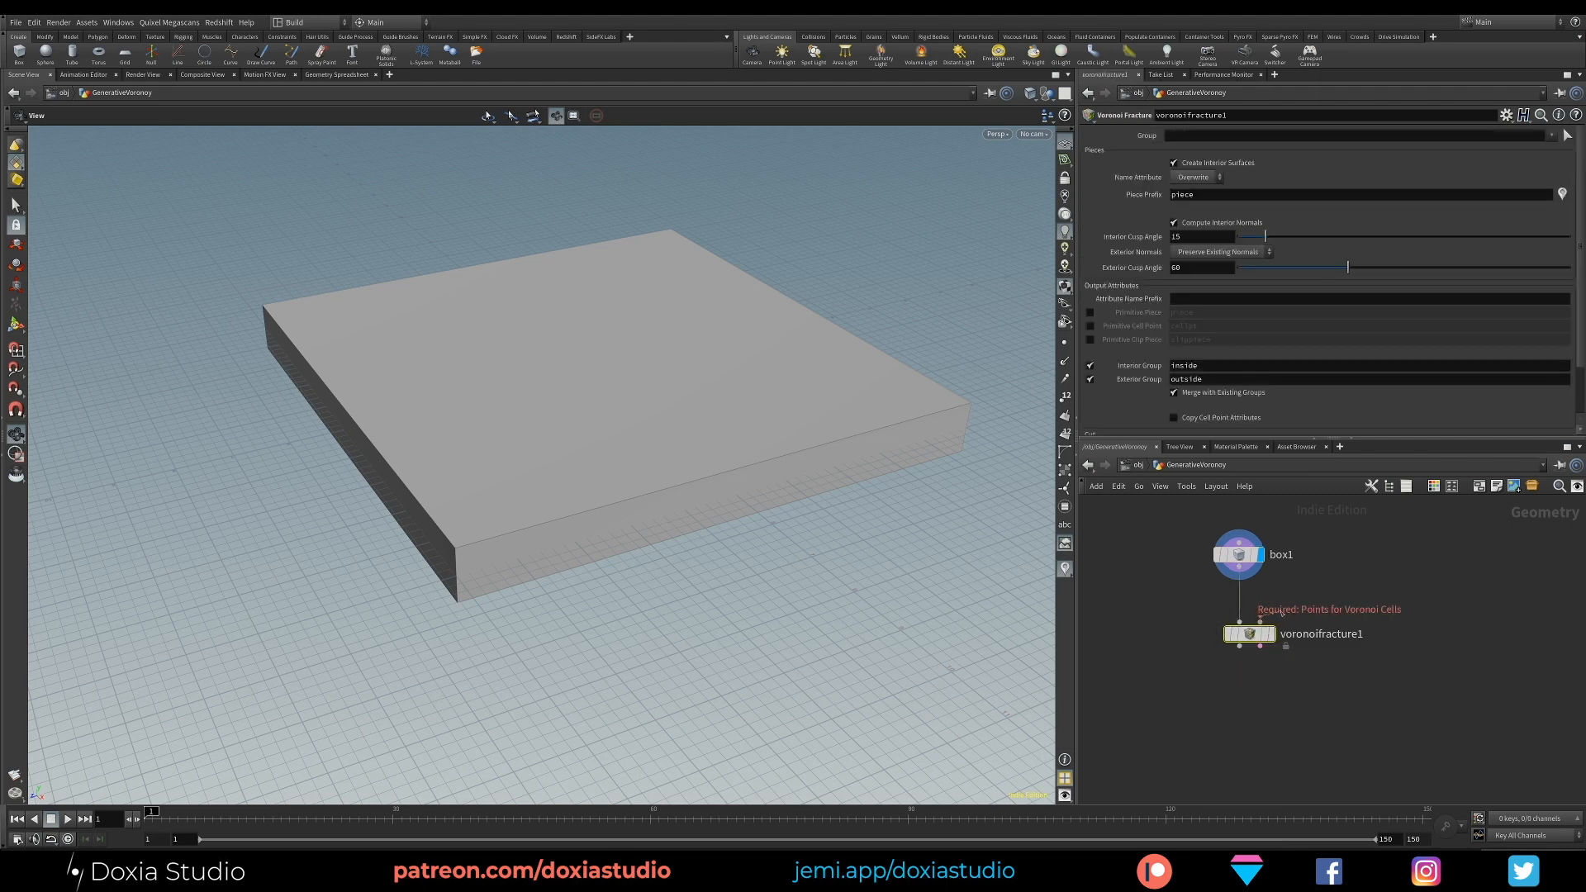
pyautogui.press('Escape')
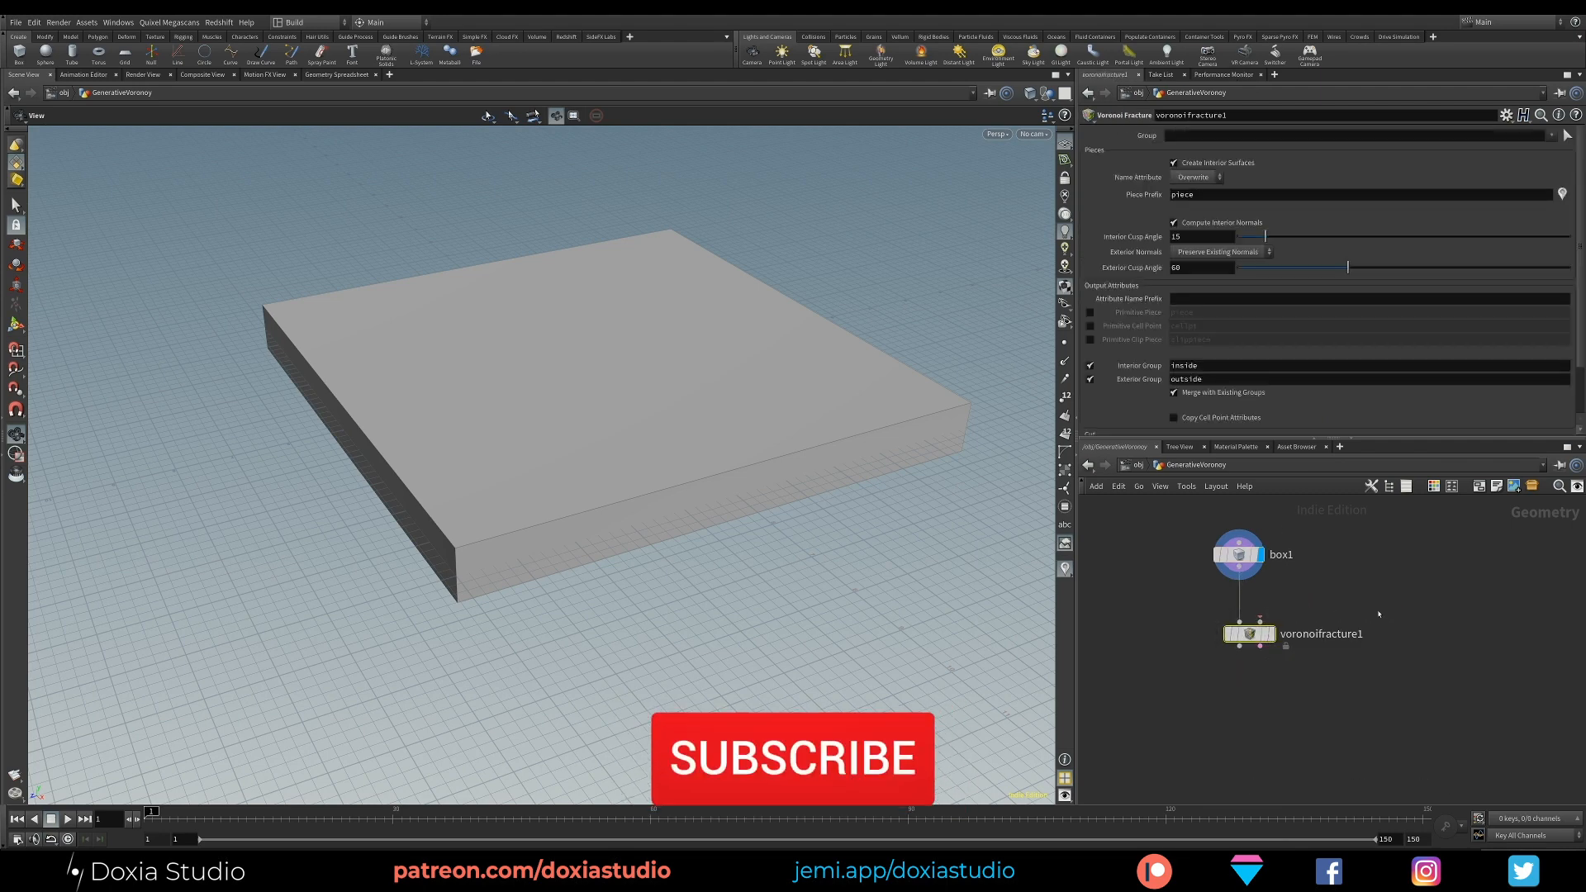
pyautogui.moveTo(1249, 633); pyautogui.dragTo(1253, 656)
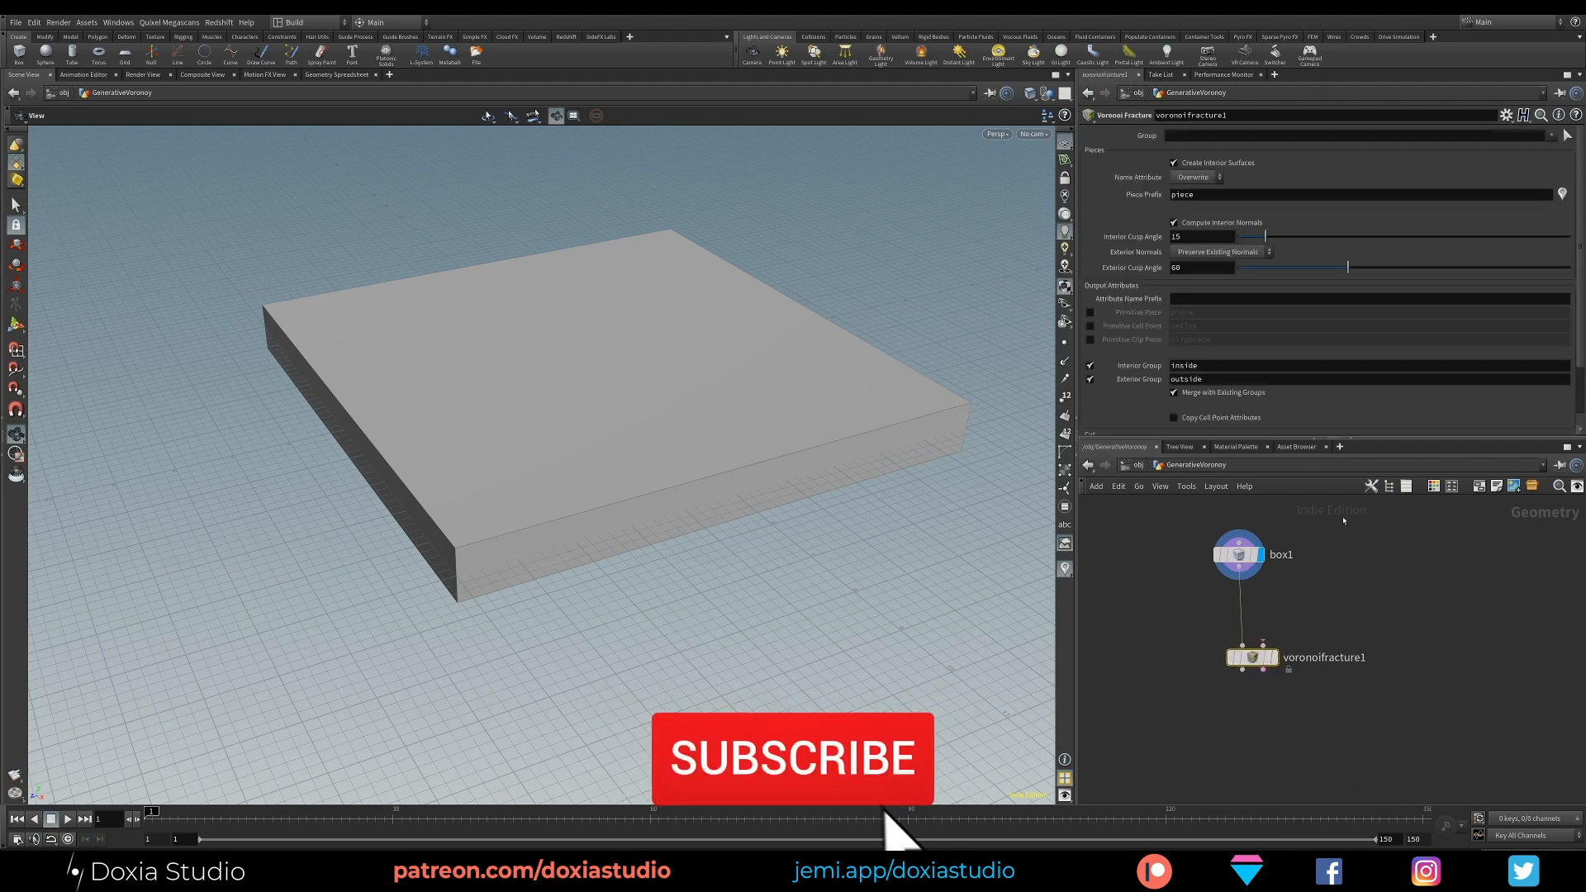
# Step: Add a Scatter node fed by the box, wire it into the Voronoi Fracture's second input, and display the fracture
pyautogui.click(1239, 568)
pyautogui.press('Tab')
pyautogui.write('scatter')
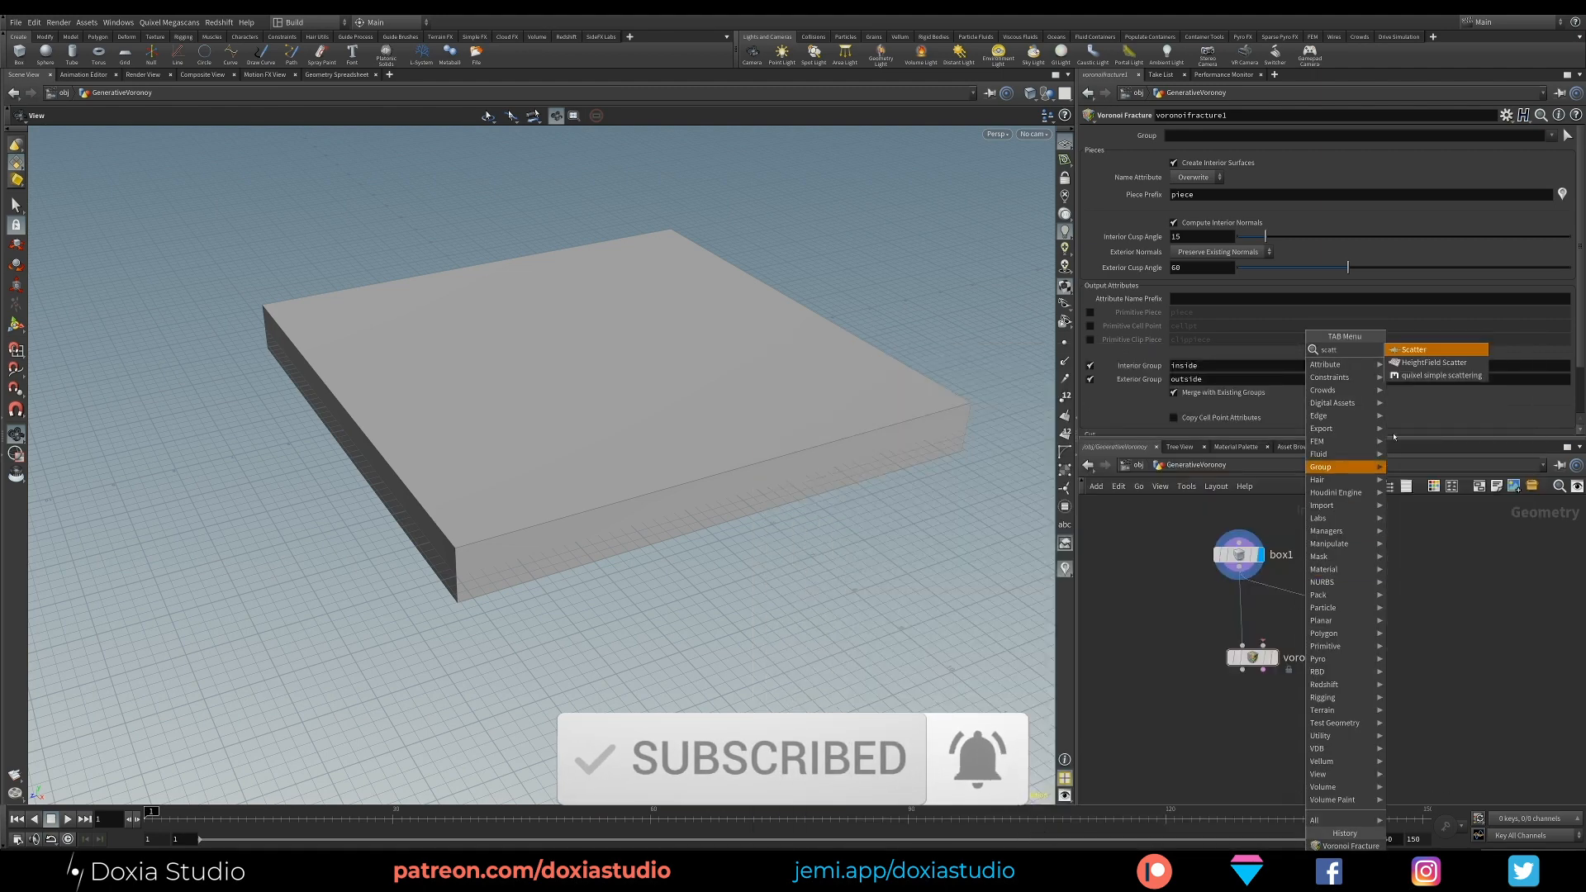
pyautogui.press('Return')
pyautogui.moveTo(1304, 617); pyautogui.dragTo(1263, 645)
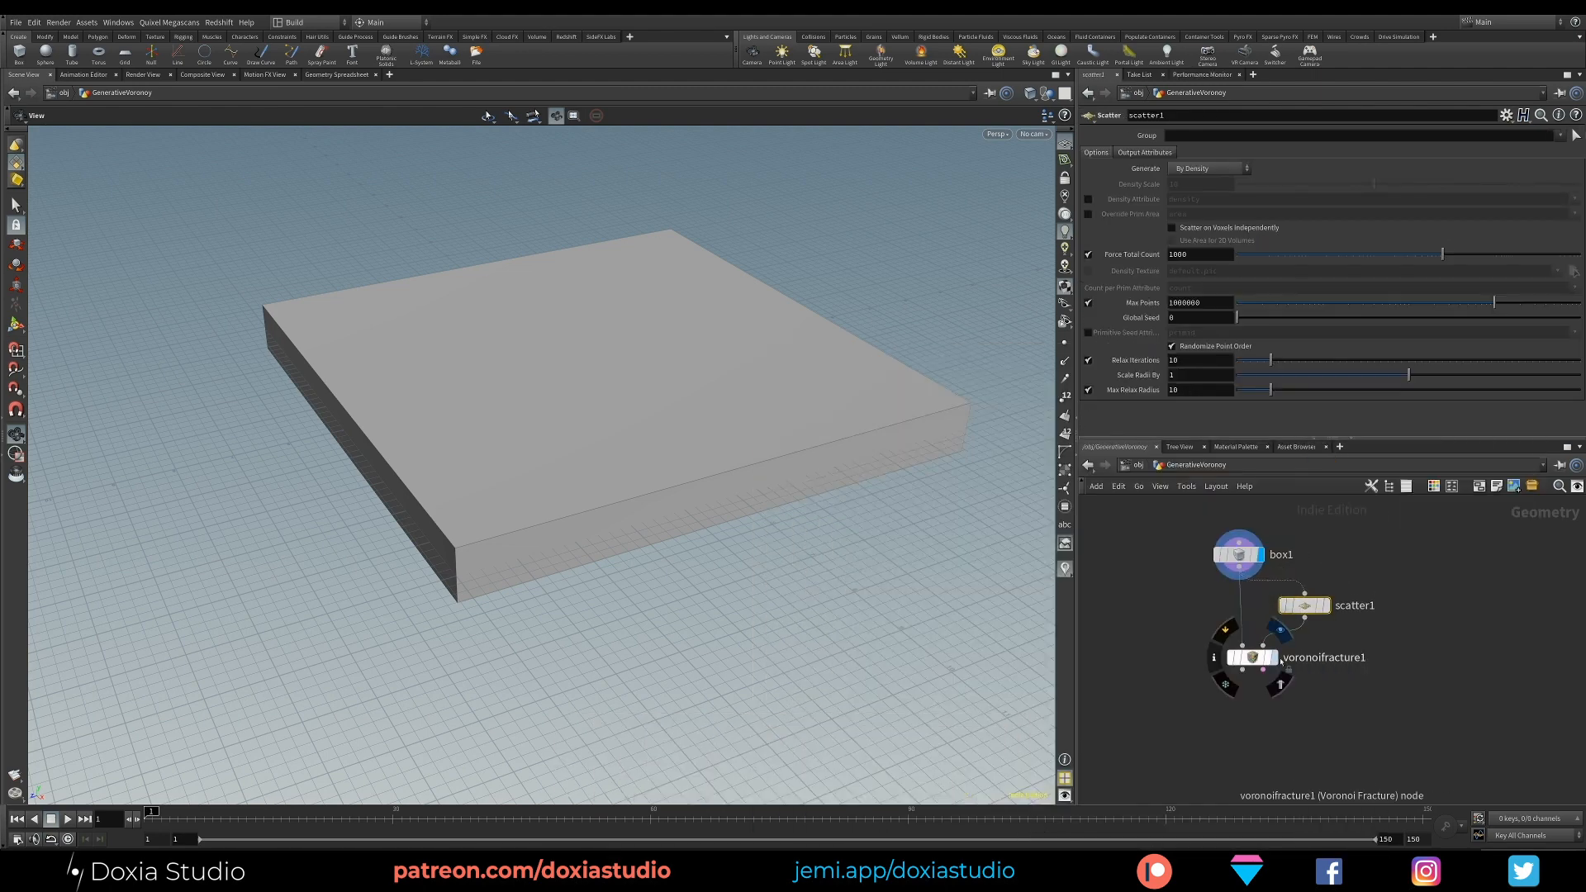
pyautogui.click(1274, 660)
pyautogui.click(1256, 660)
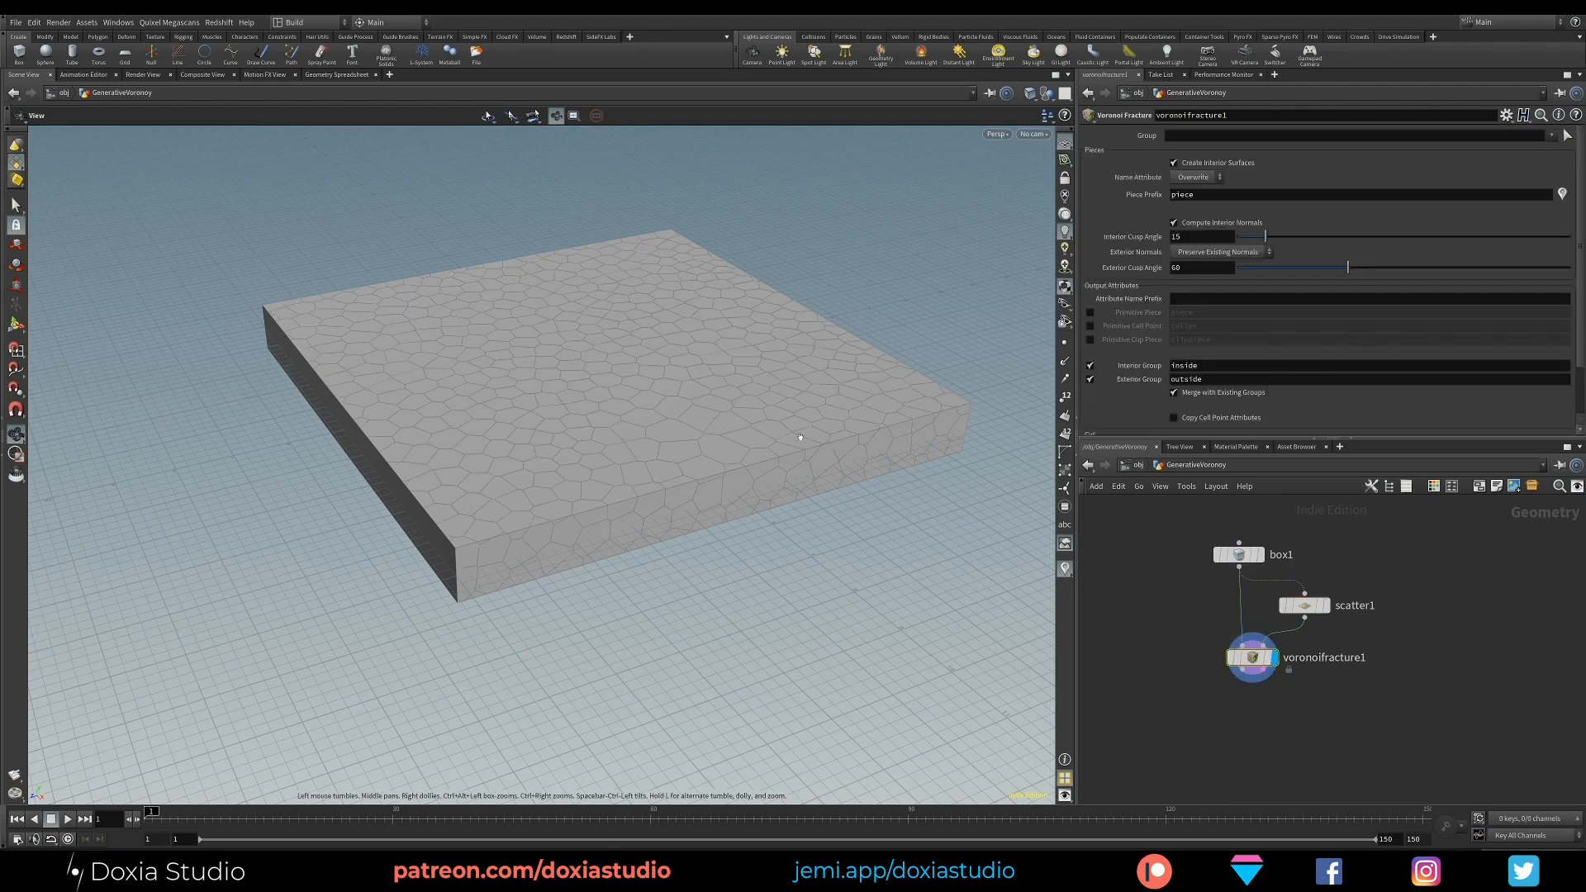
# Step: Move the Scatter node aside and display its points to examine their distribution over the box
pyautogui.moveTo(641, 471); pyautogui.dragTo(721, 467)
pyautogui.moveTo(1305, 606); pyautogui.dragTo(1345, 613)
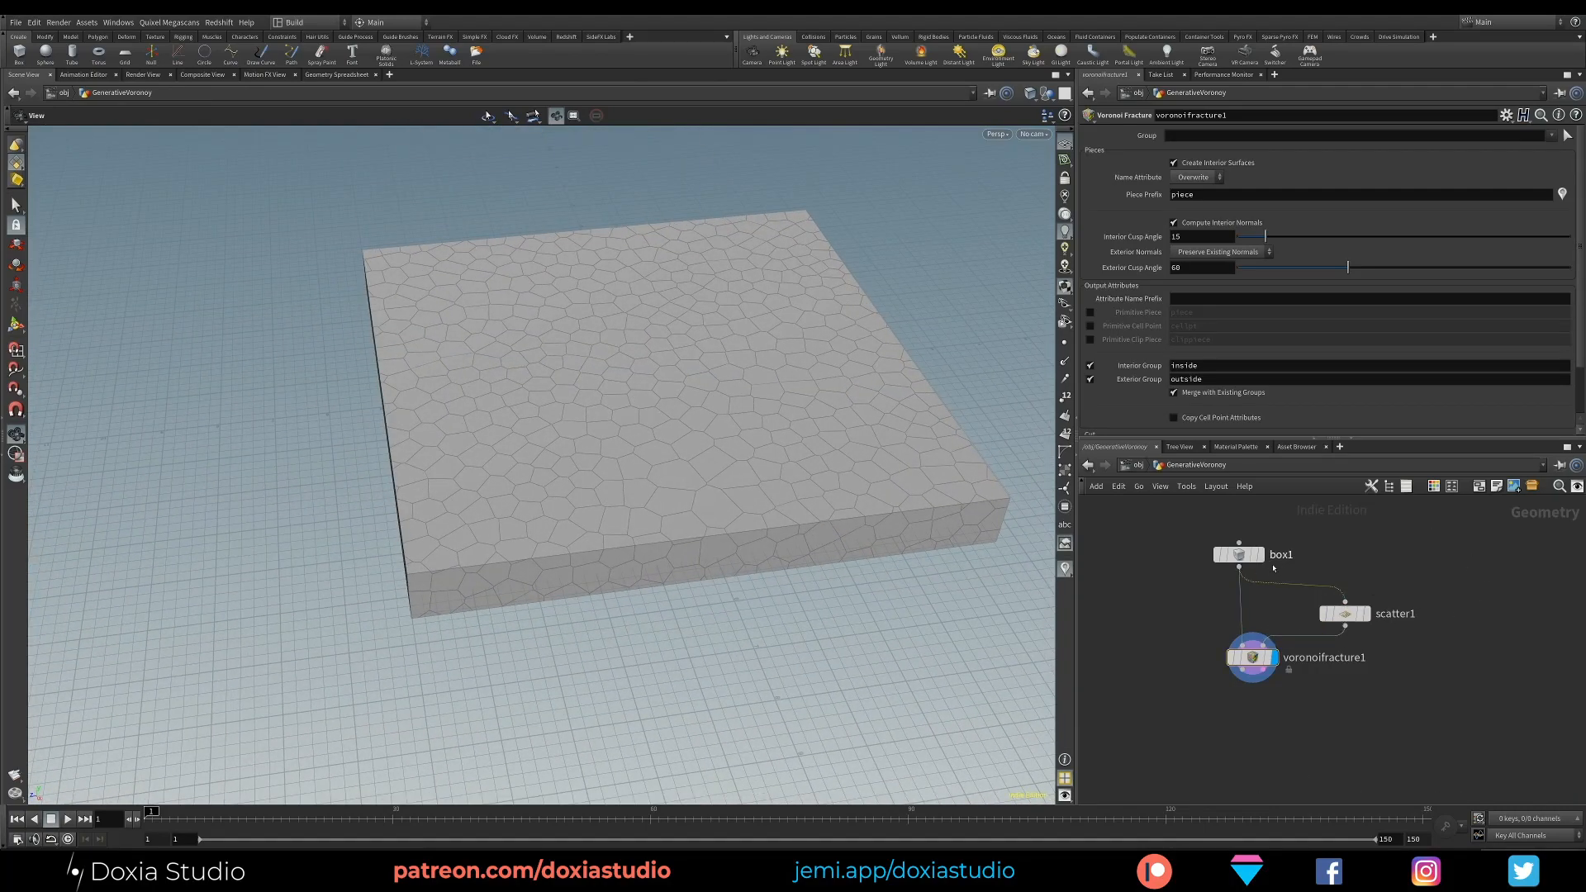
pyautogui.click(1367, 612)
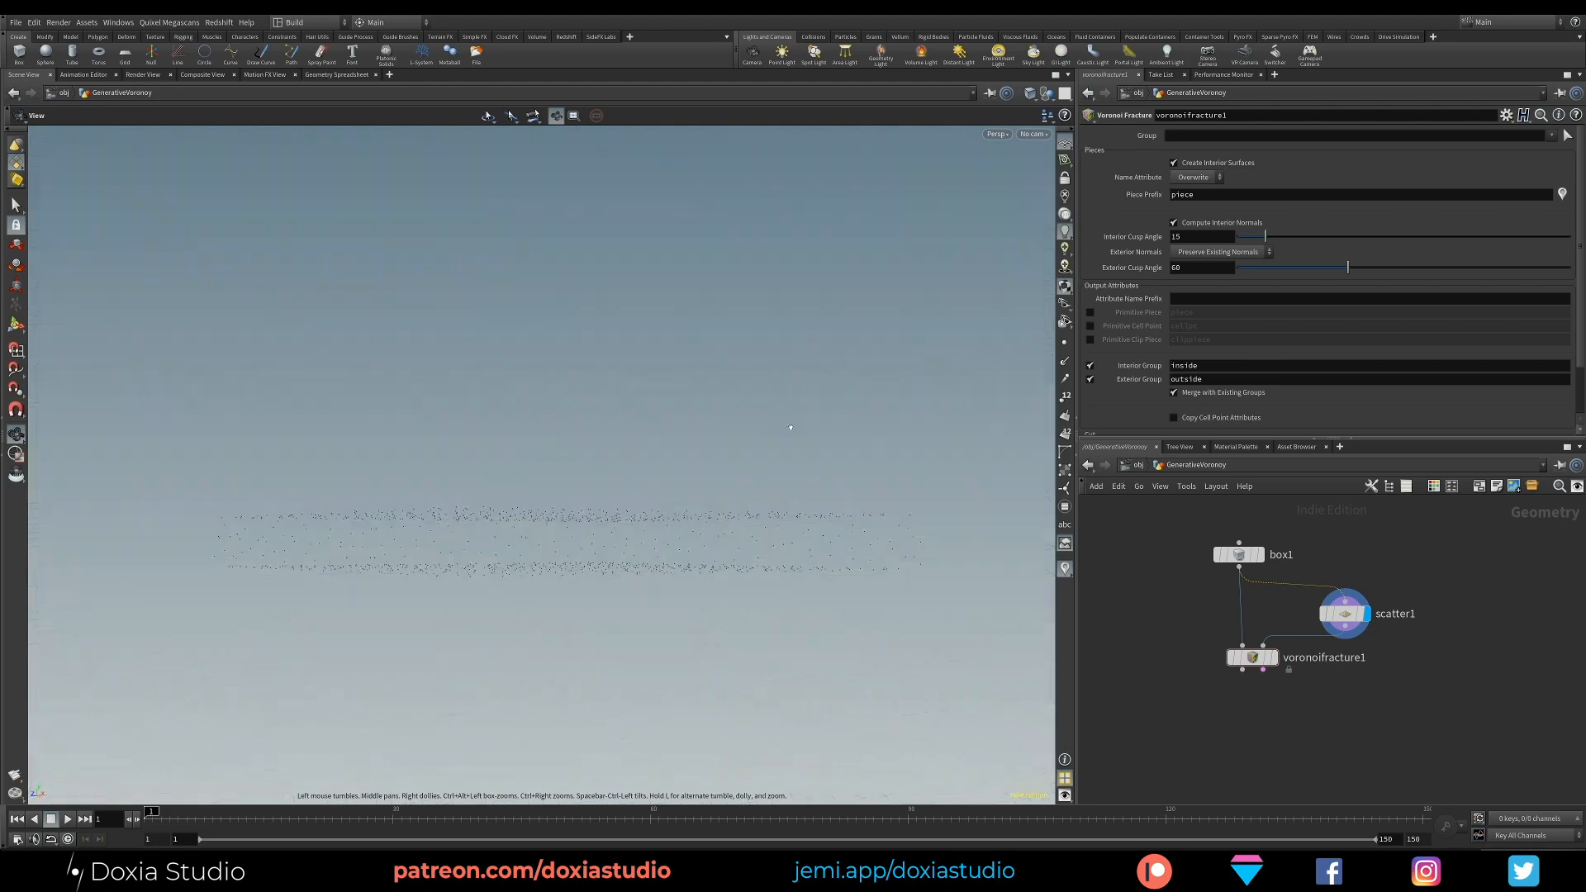
pyautogui.moveTo(791, 427); pyautogui.dragTo(676, 526)
pyautogui.moveTo(646, 521); pyautogui.dragTo(636, 586)
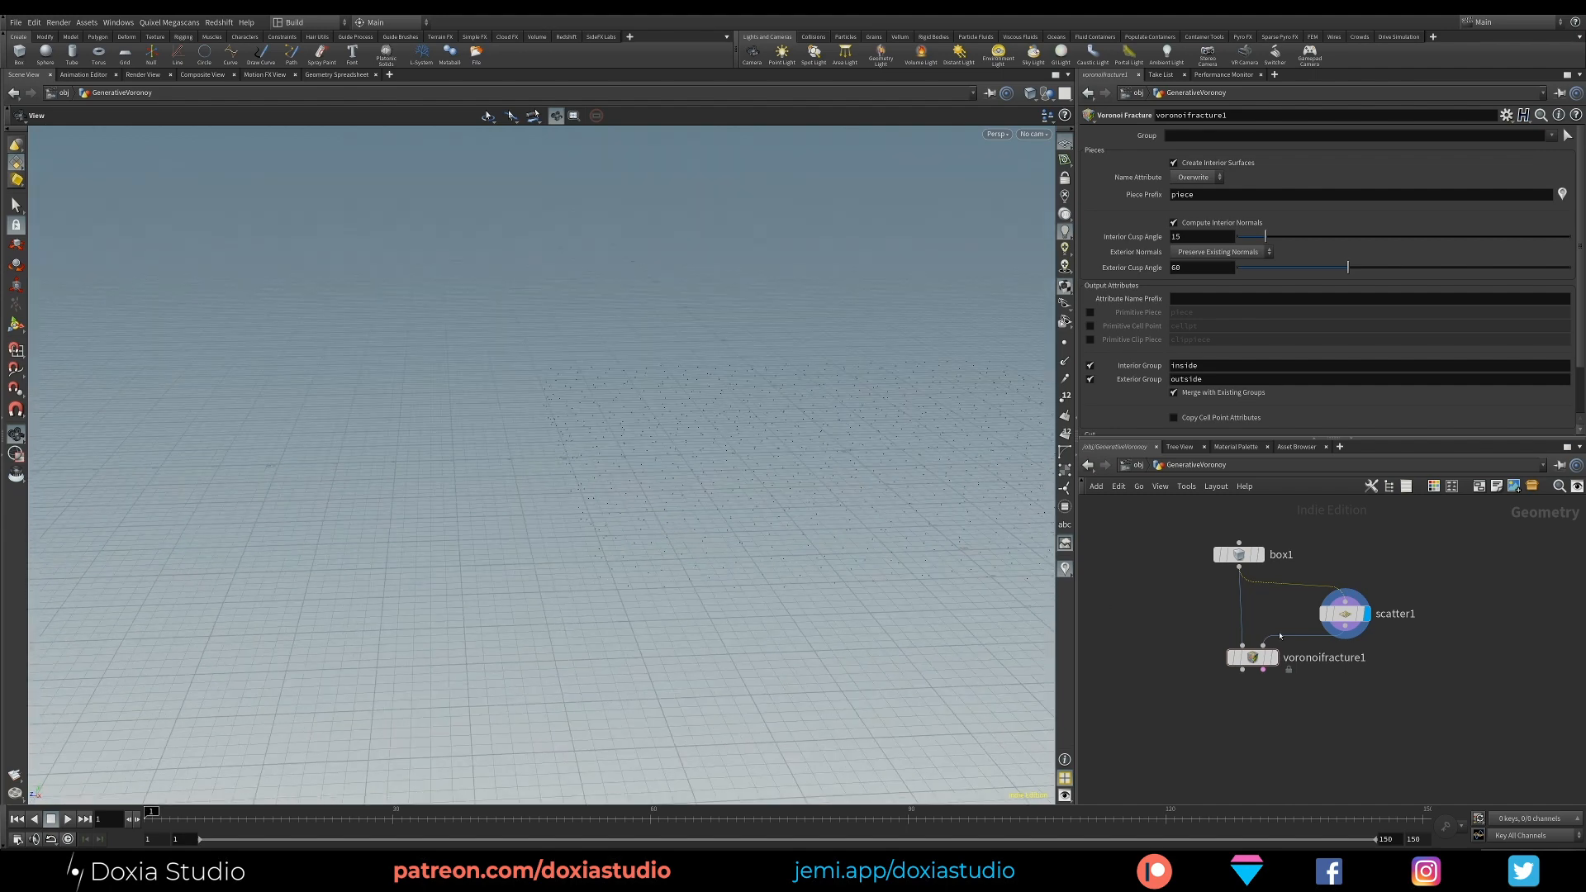
# Step: Add a Grid node and wire it into the Scatter node in place of the box
pyautogui.moveTo(1239, 555); pyautogui.dragTo(1213, 549)
pyautogui.press('Tab')
pyautogui.write('grid')
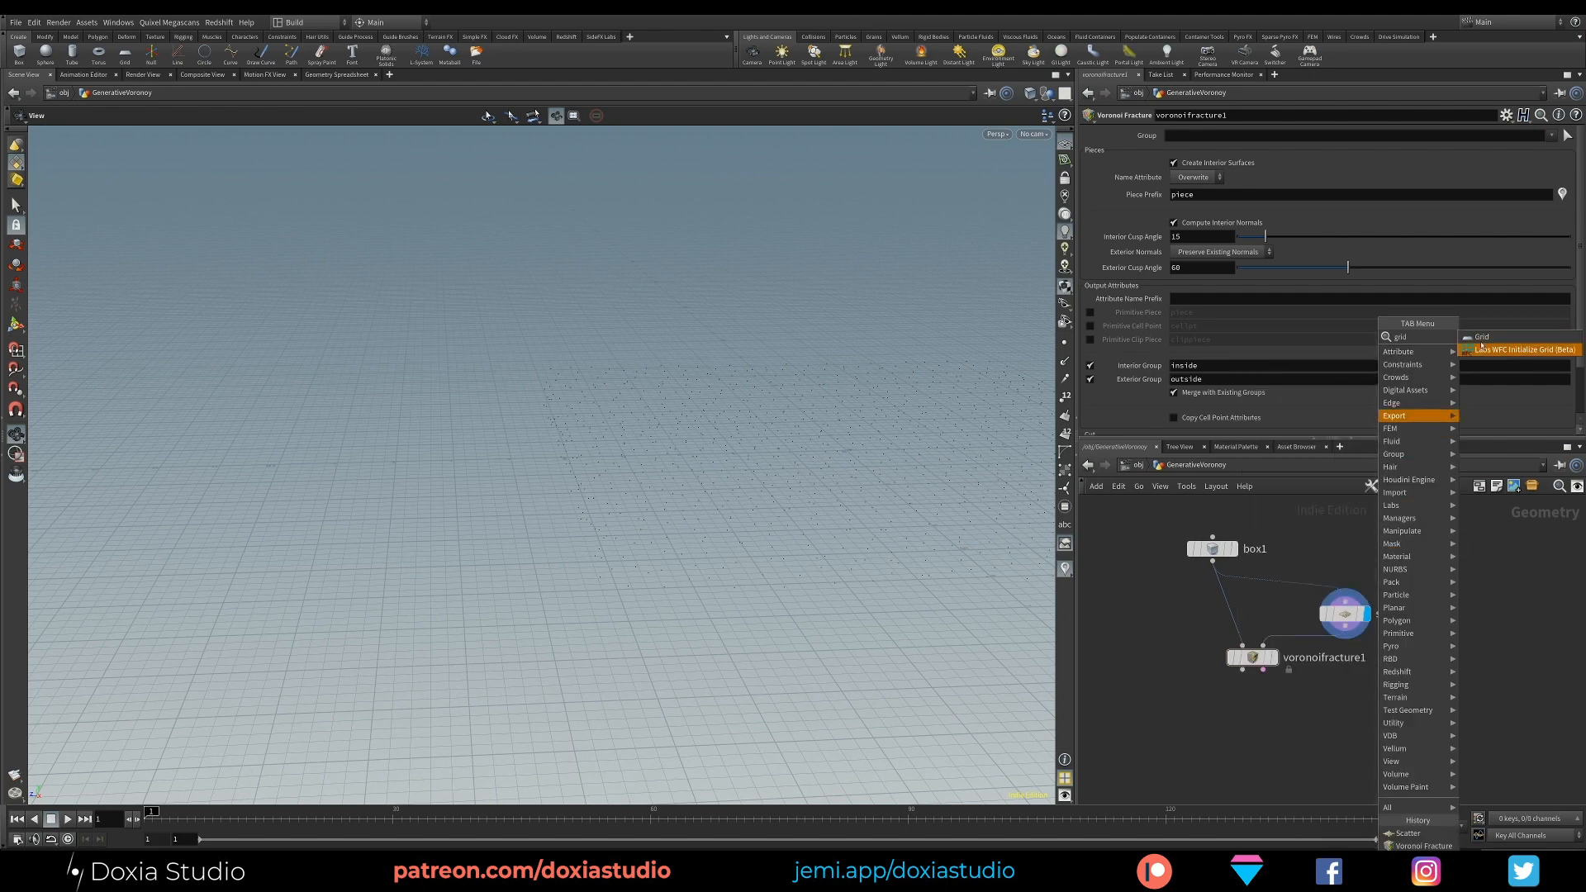
pyautogui.click(1481, 336)
pyautogui.click(1371, 533)
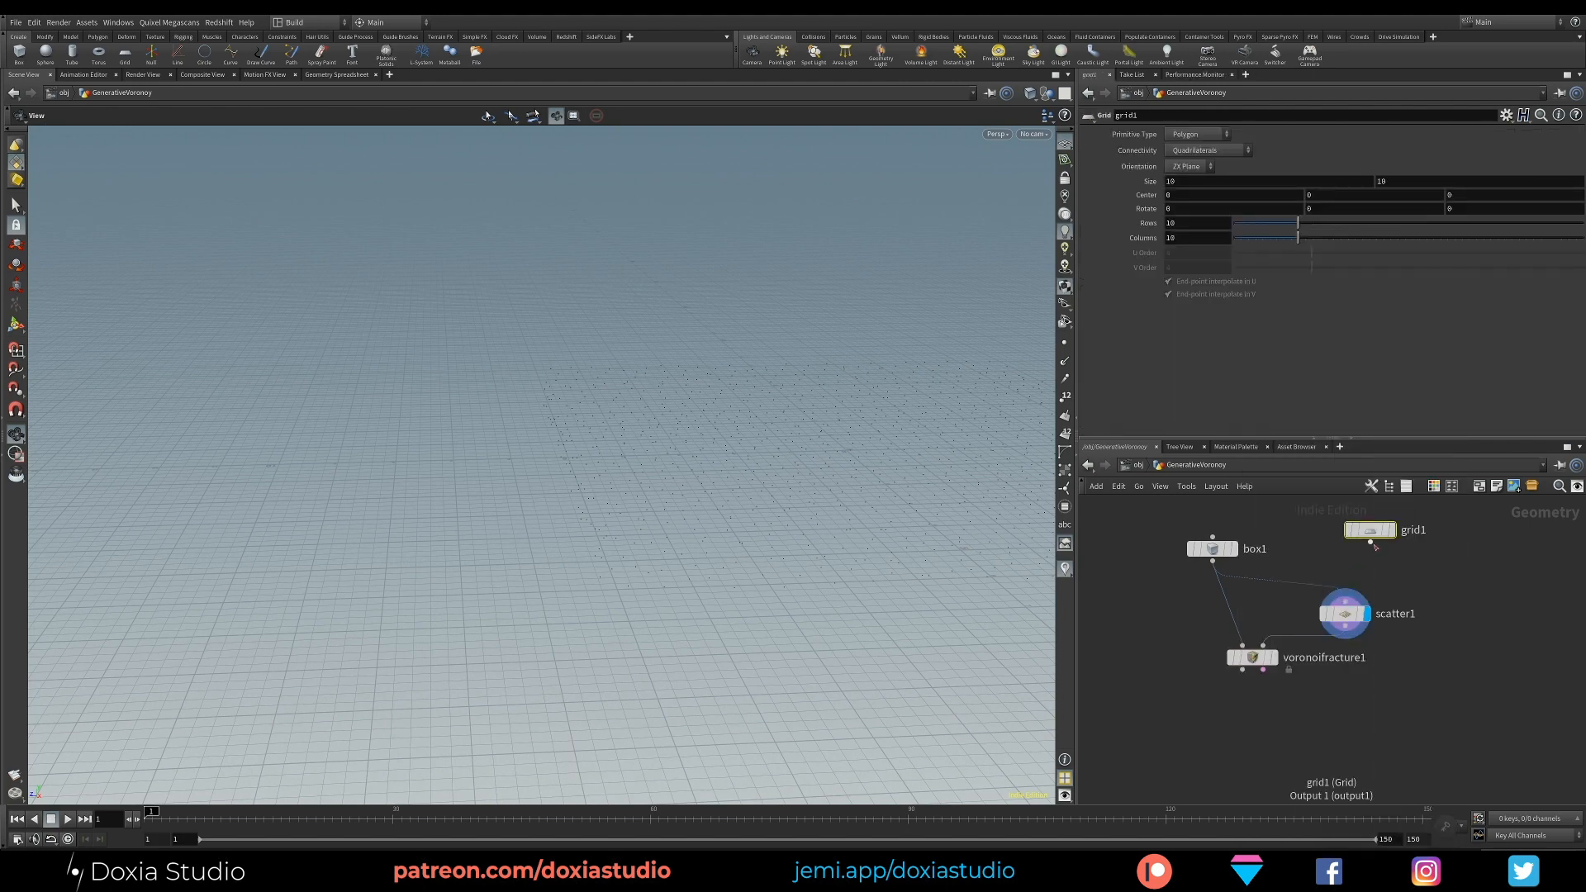
pyautogui.moveTo(1370, 543)
pyautogui.mouseDown()
pyautogui.moveTo(1345, 592)
pyautogui.moveTo(1368, 543)
pyautogui.mouseUp()
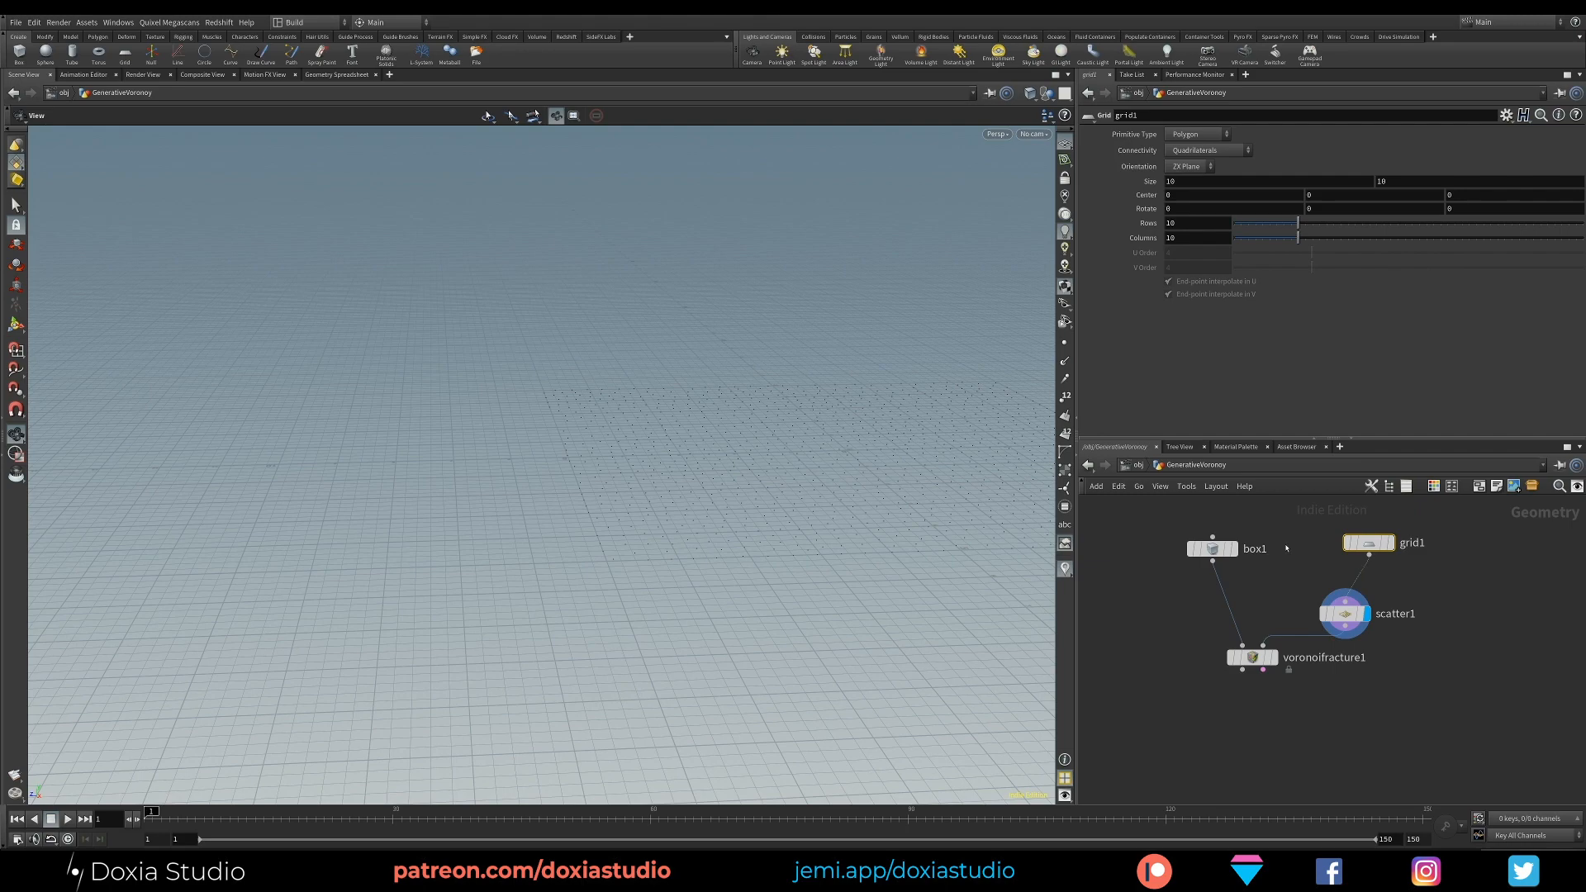
# Step: Display the box and the grid in turn to compare their dimensions
pyautogui.moveTo(1213, 552); pyautogui.dragTo(1207, 537)
pyautogui.click(1208, 535)
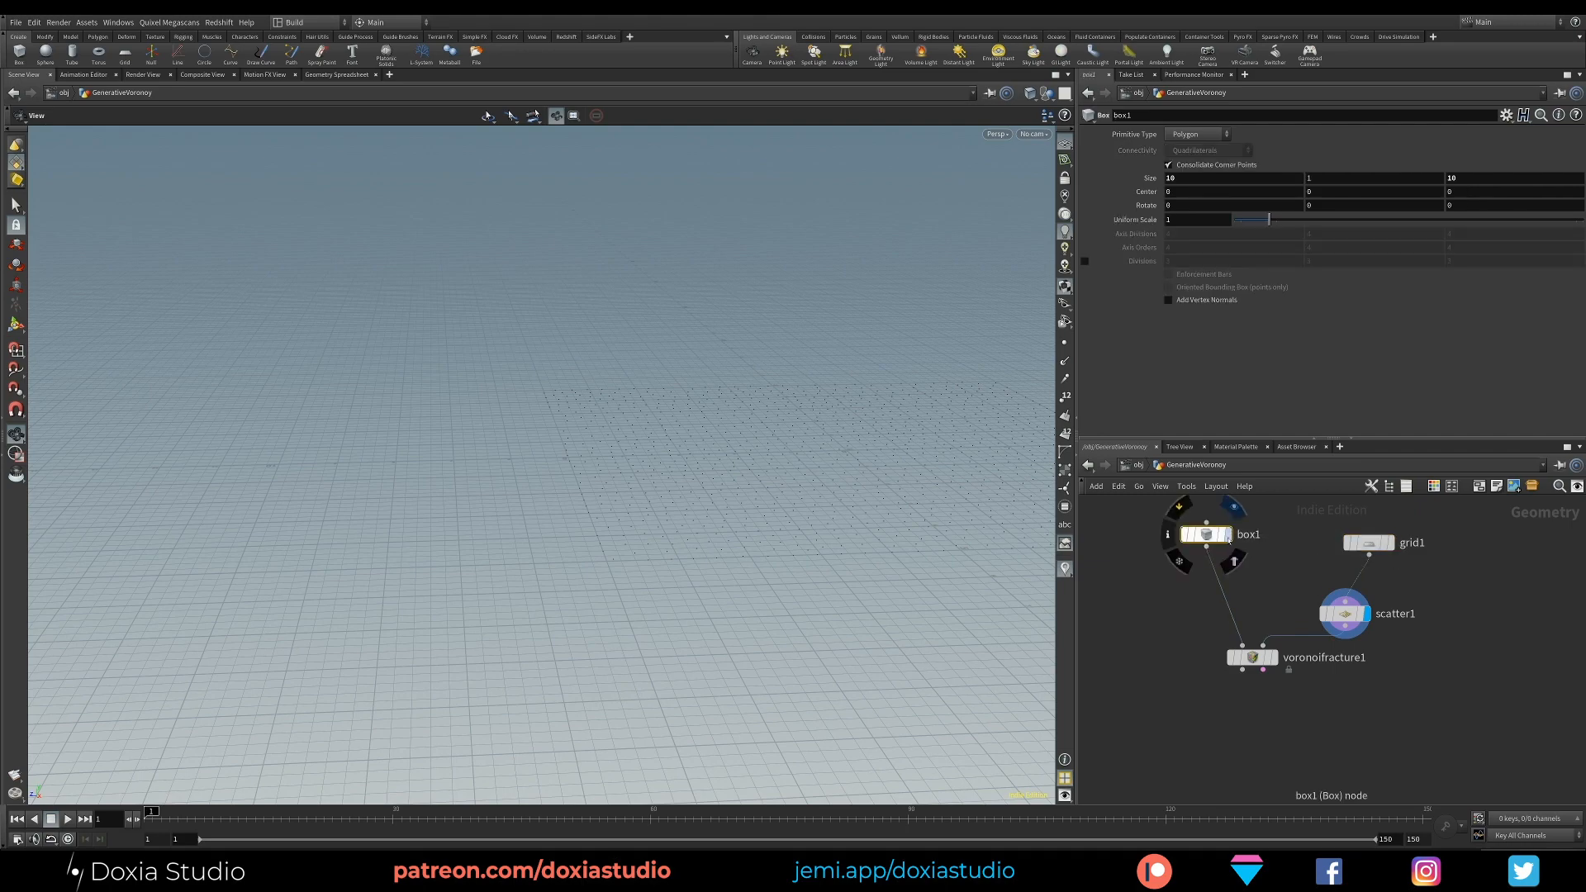
pyautogui.click(1229, 534)
pyautogui.scroll(3, 729, 583)
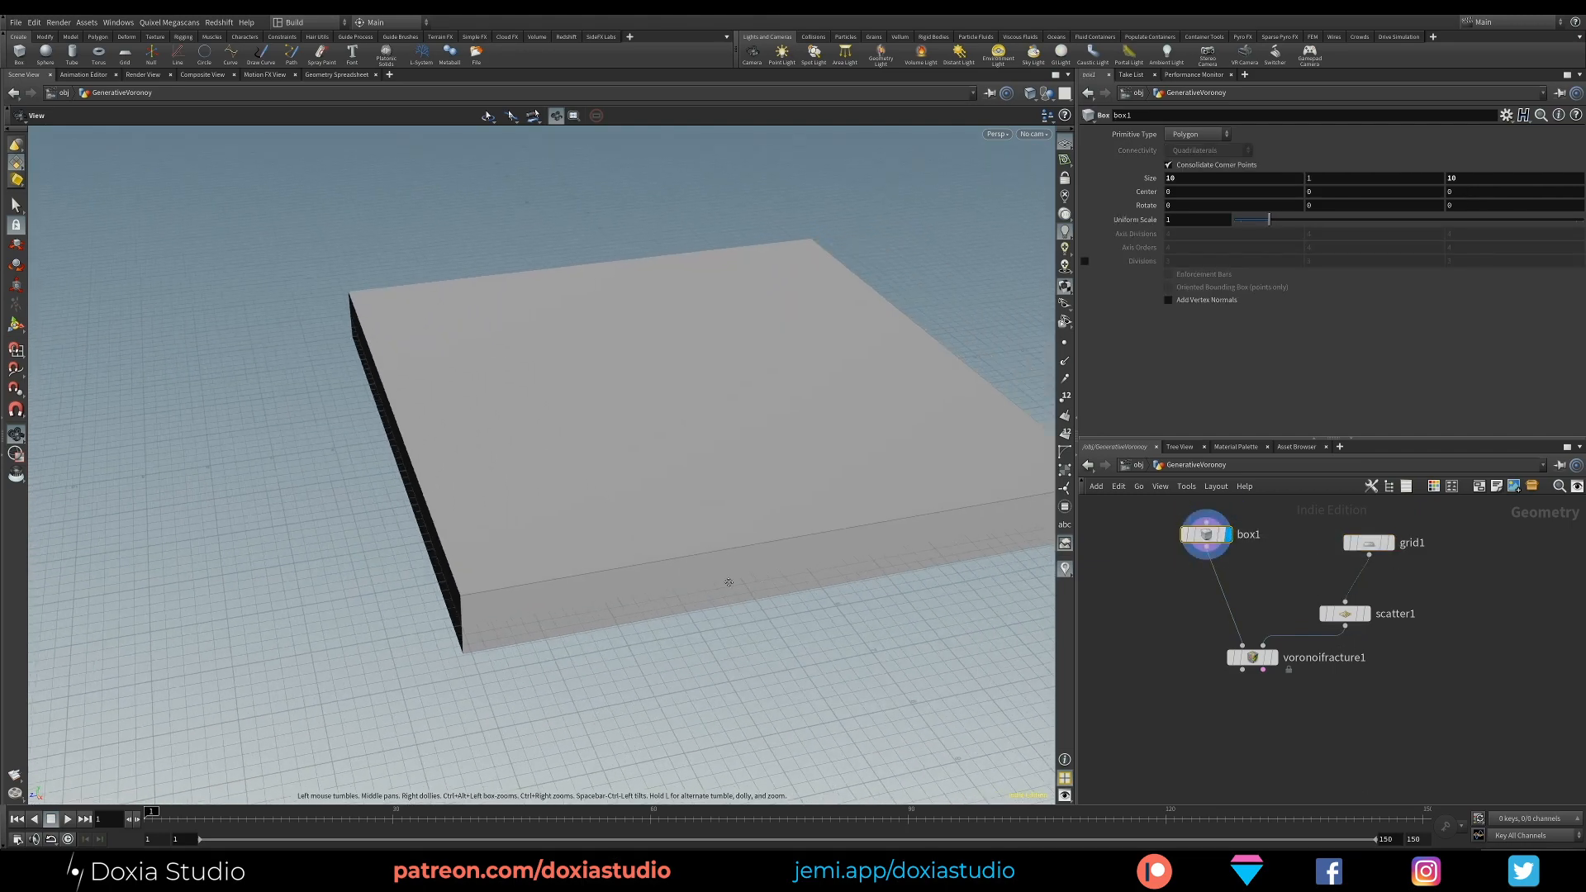
pyautogui.click(1377, 534)
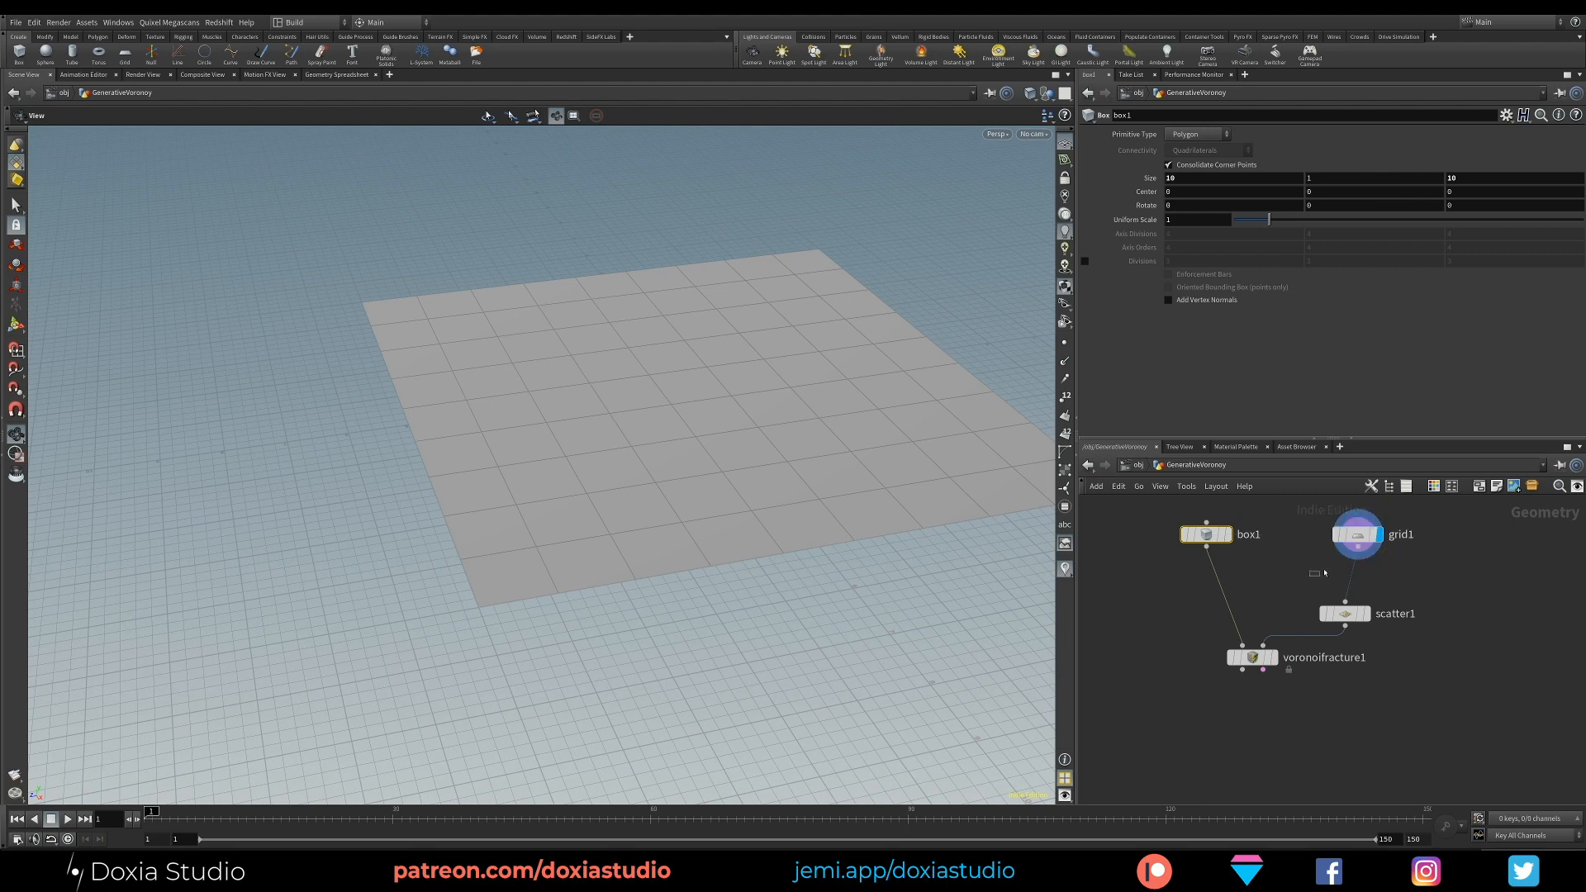
# Step: Copy the grid's first size parameter and paste it as a relative reference into the box's X size
pyautogui.click(1359, 535)
pyautogui.rightClick(1202, 184)
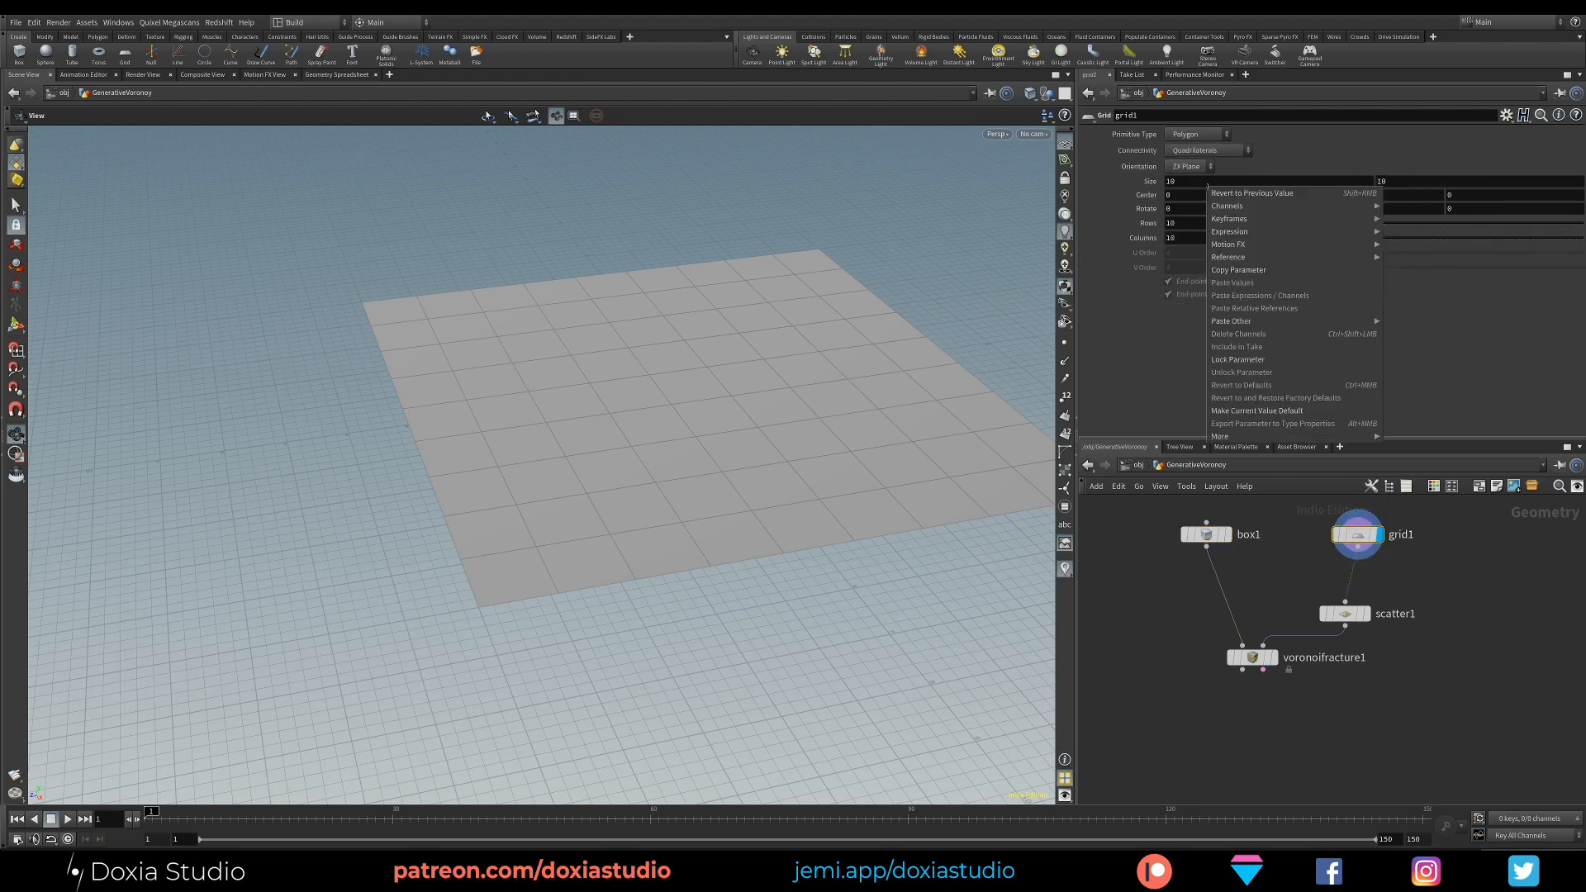
pyautogui.click(1277, 271)
pyautogui.click(1182, 532)
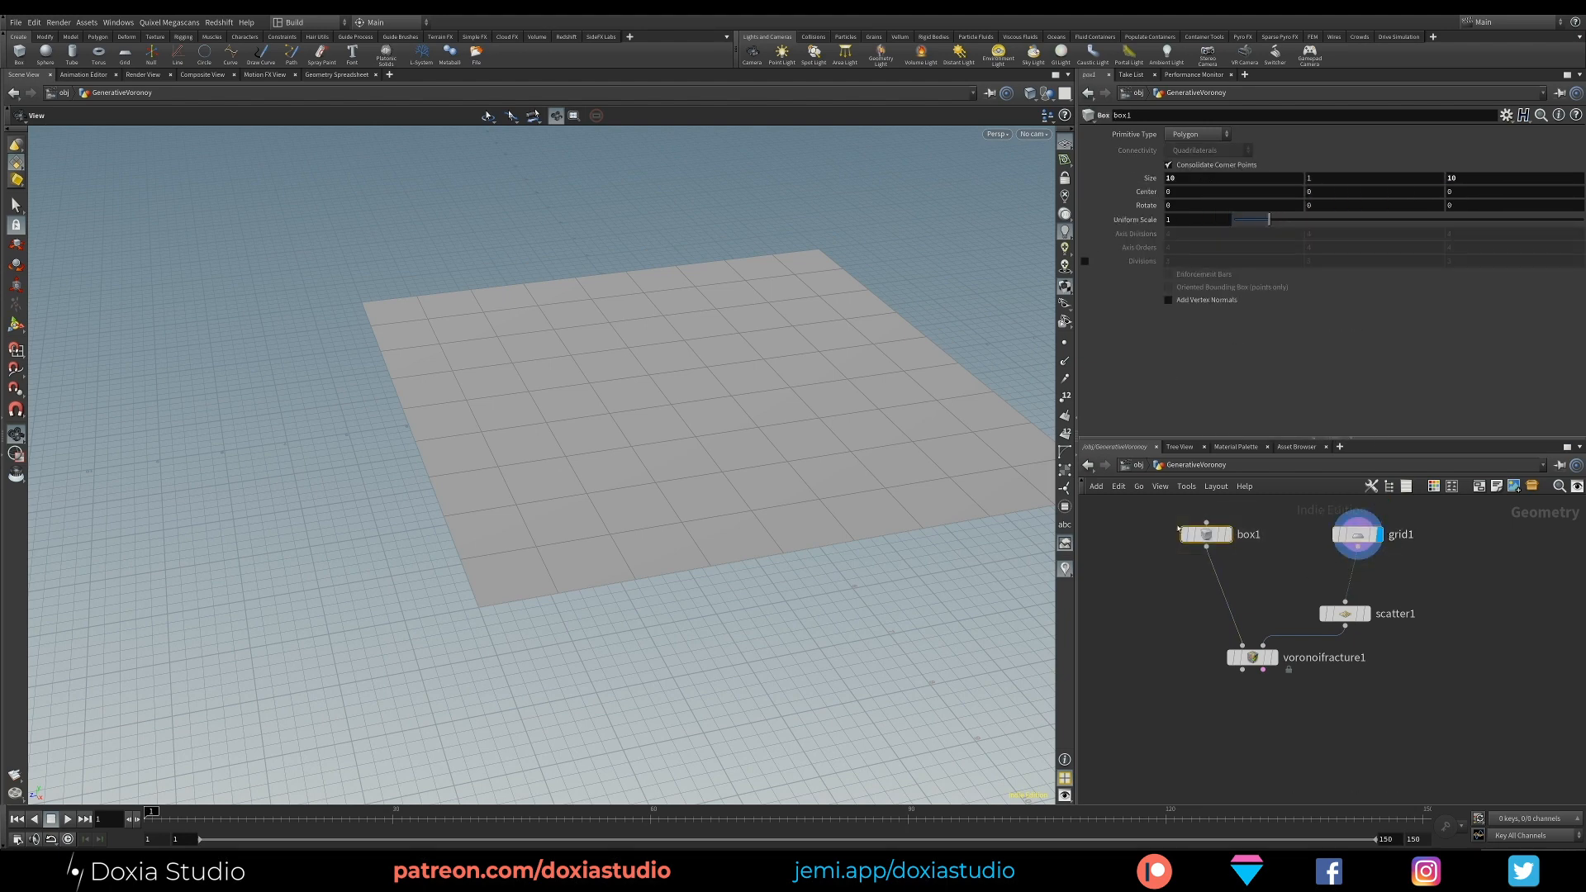
pyautogui.rightClick(1202, 175)
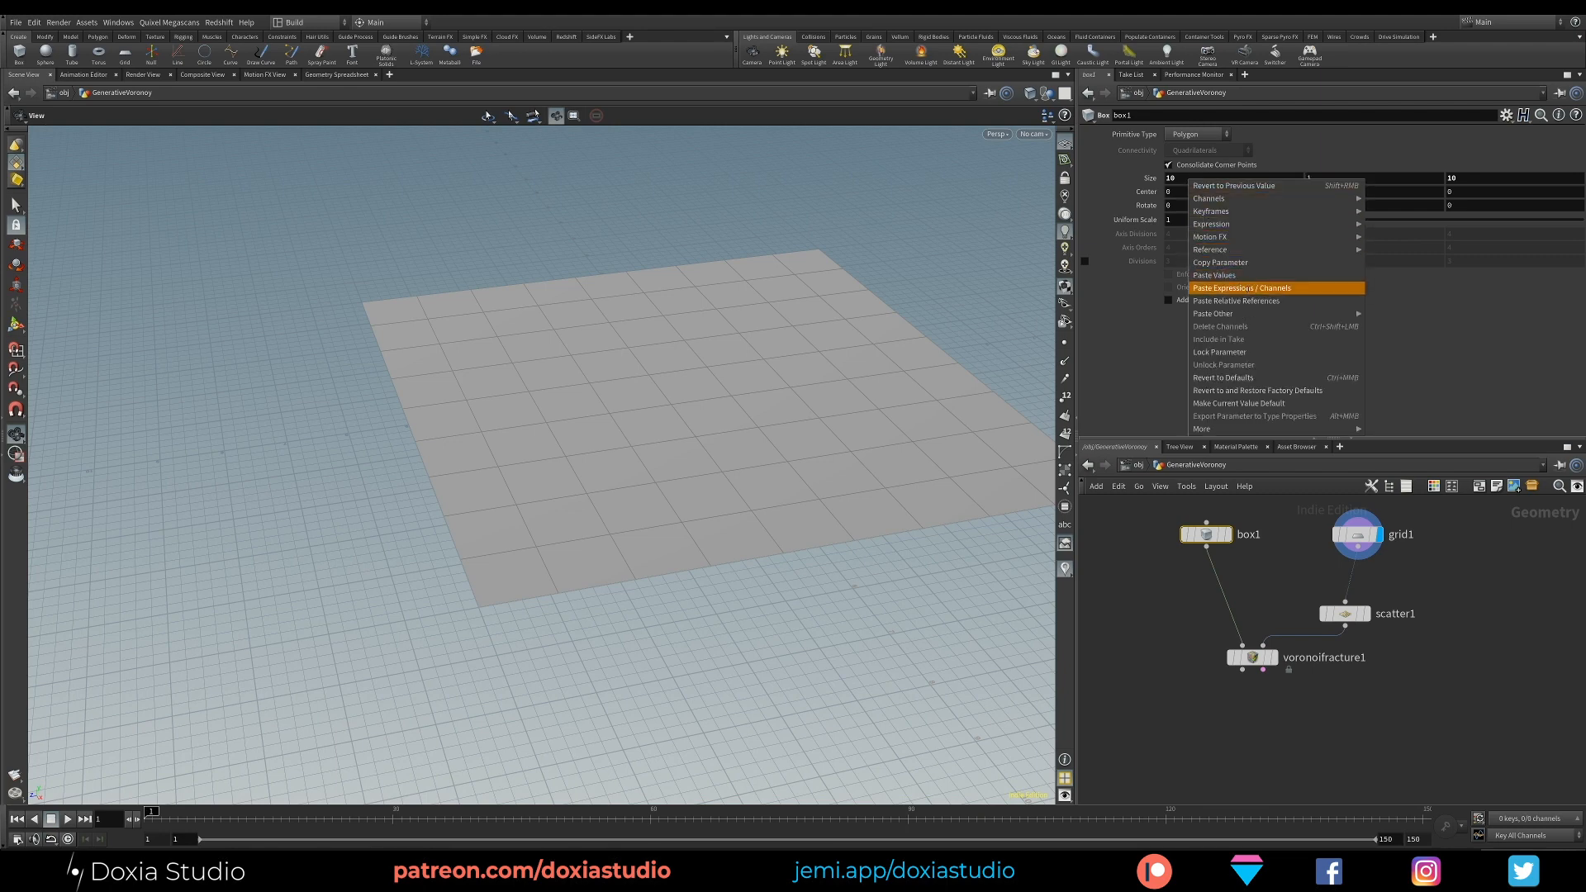
pyautogui.click(1256, 302)
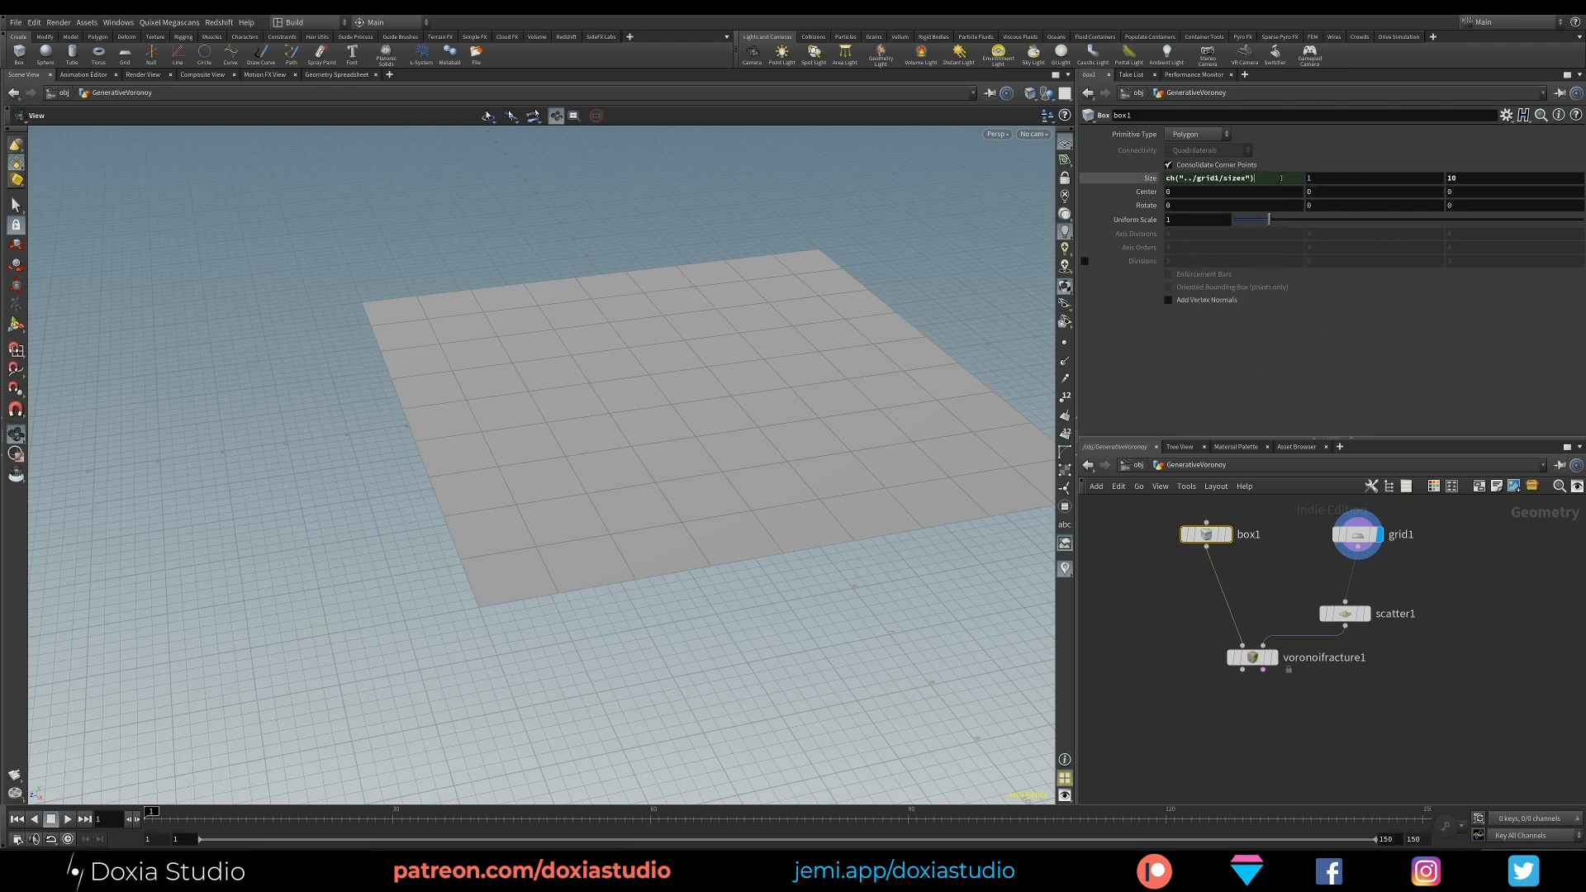
# Step: Set the box's Z size to the expression ch("../grid1/sizey")
pyautogui.click(1183, 179)
pyautogui.click(1274, 358)
pyautogui.click(1472, 177)
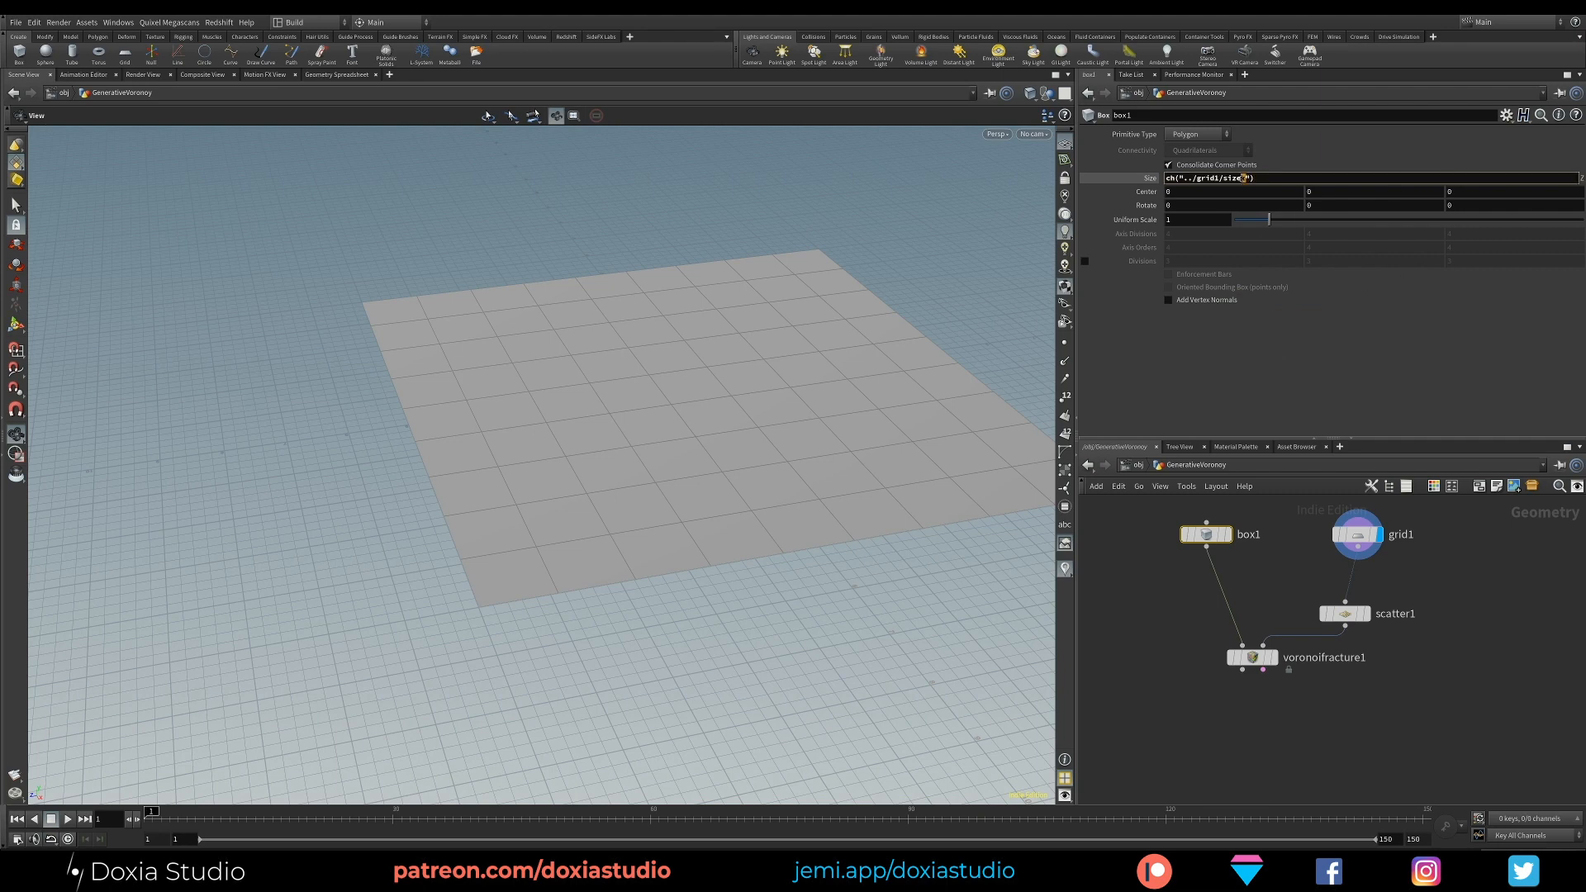
pyautogui.press('Return')
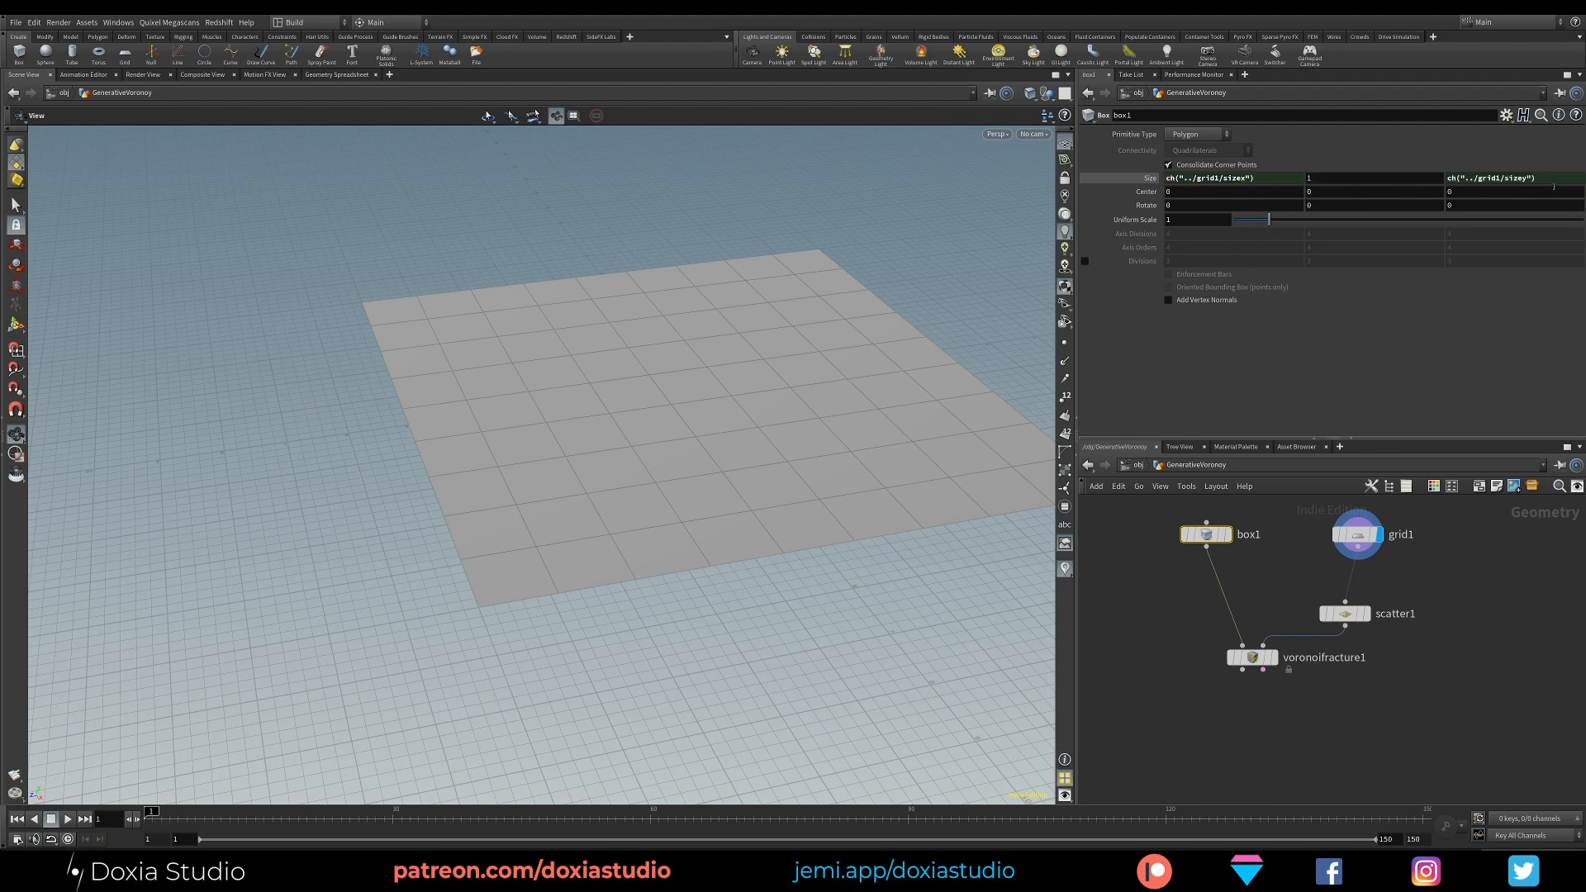
# Step: Copy the grid's second size parameter and paste it as a relative reference into the box's Z size
pyautogui.click(1357, 534)
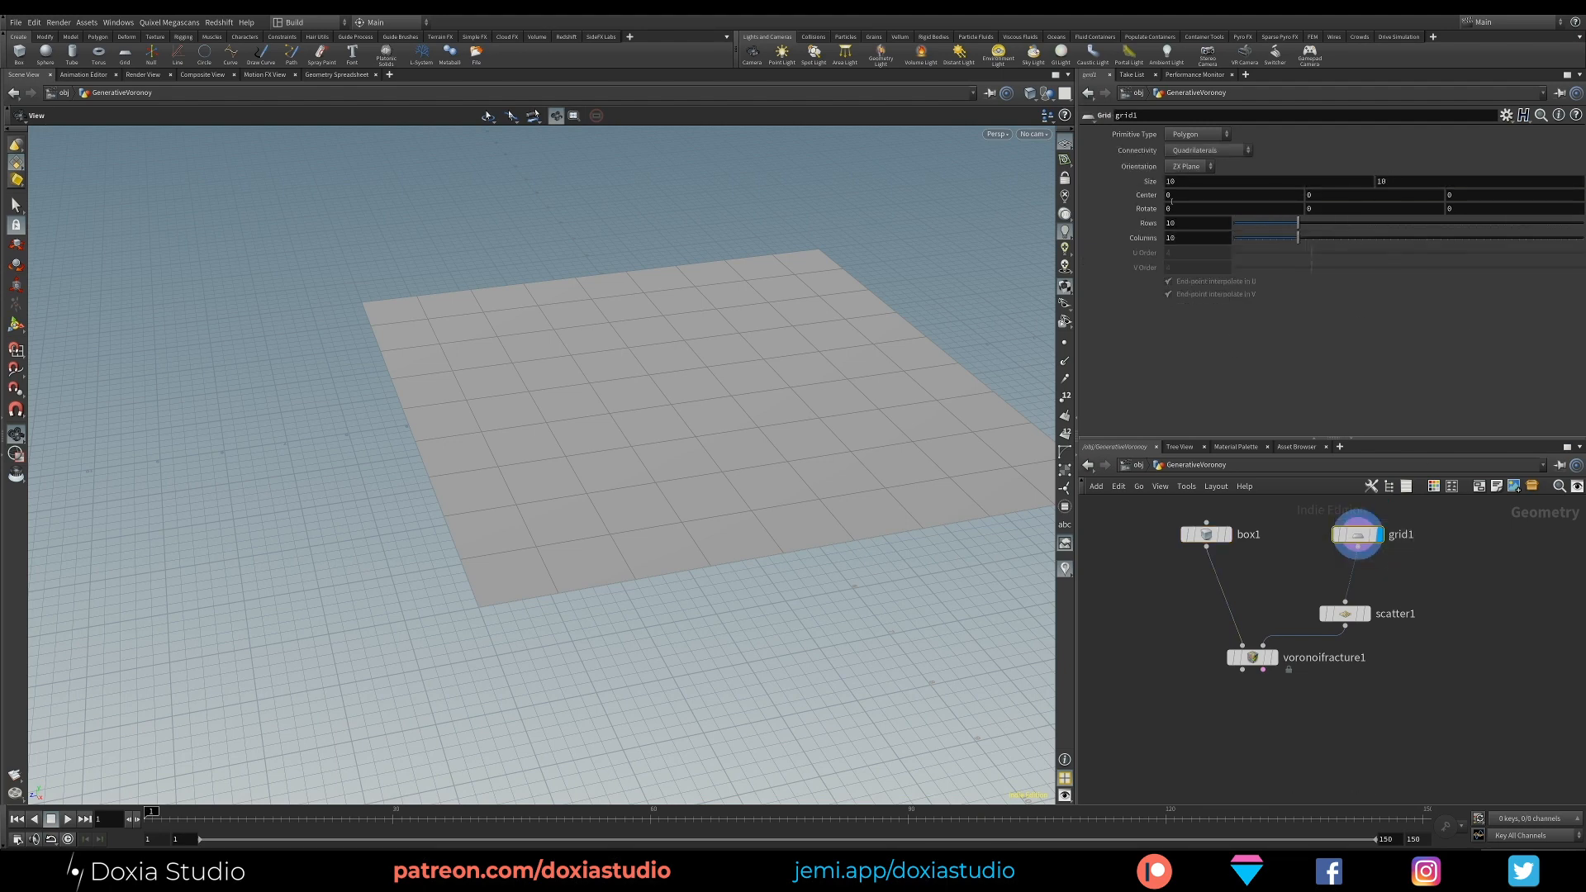
pyautogui.click(1205, 179)
pyautogui.click(1419, 181)
pyautogui.rightClick(1404, 183)
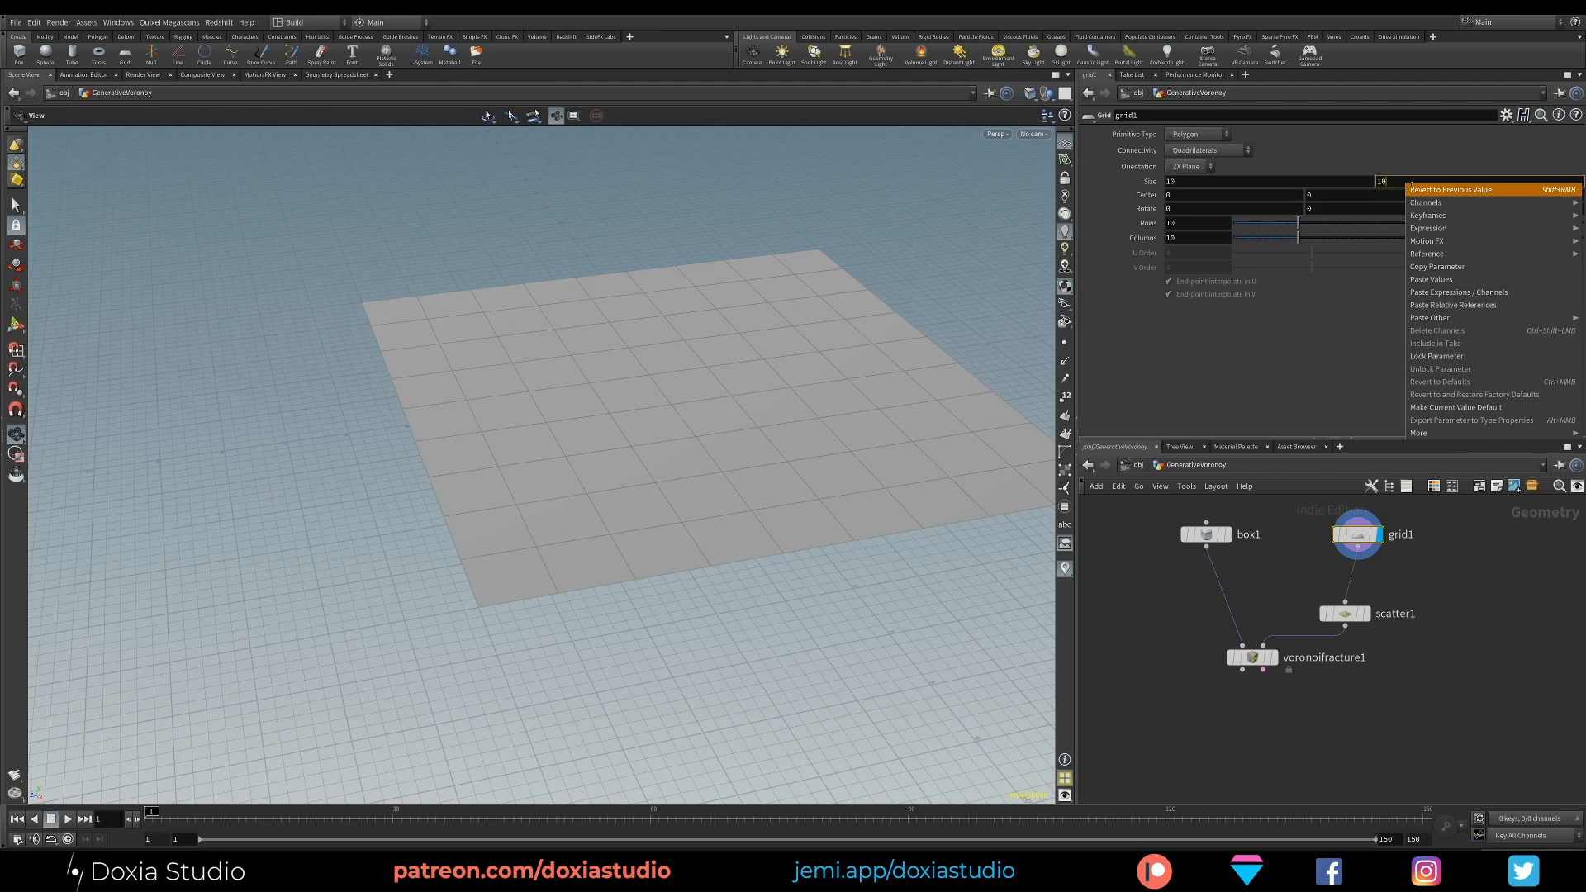
pyautogui.click(1457, 271)
pyautogui.click(1205, 534)
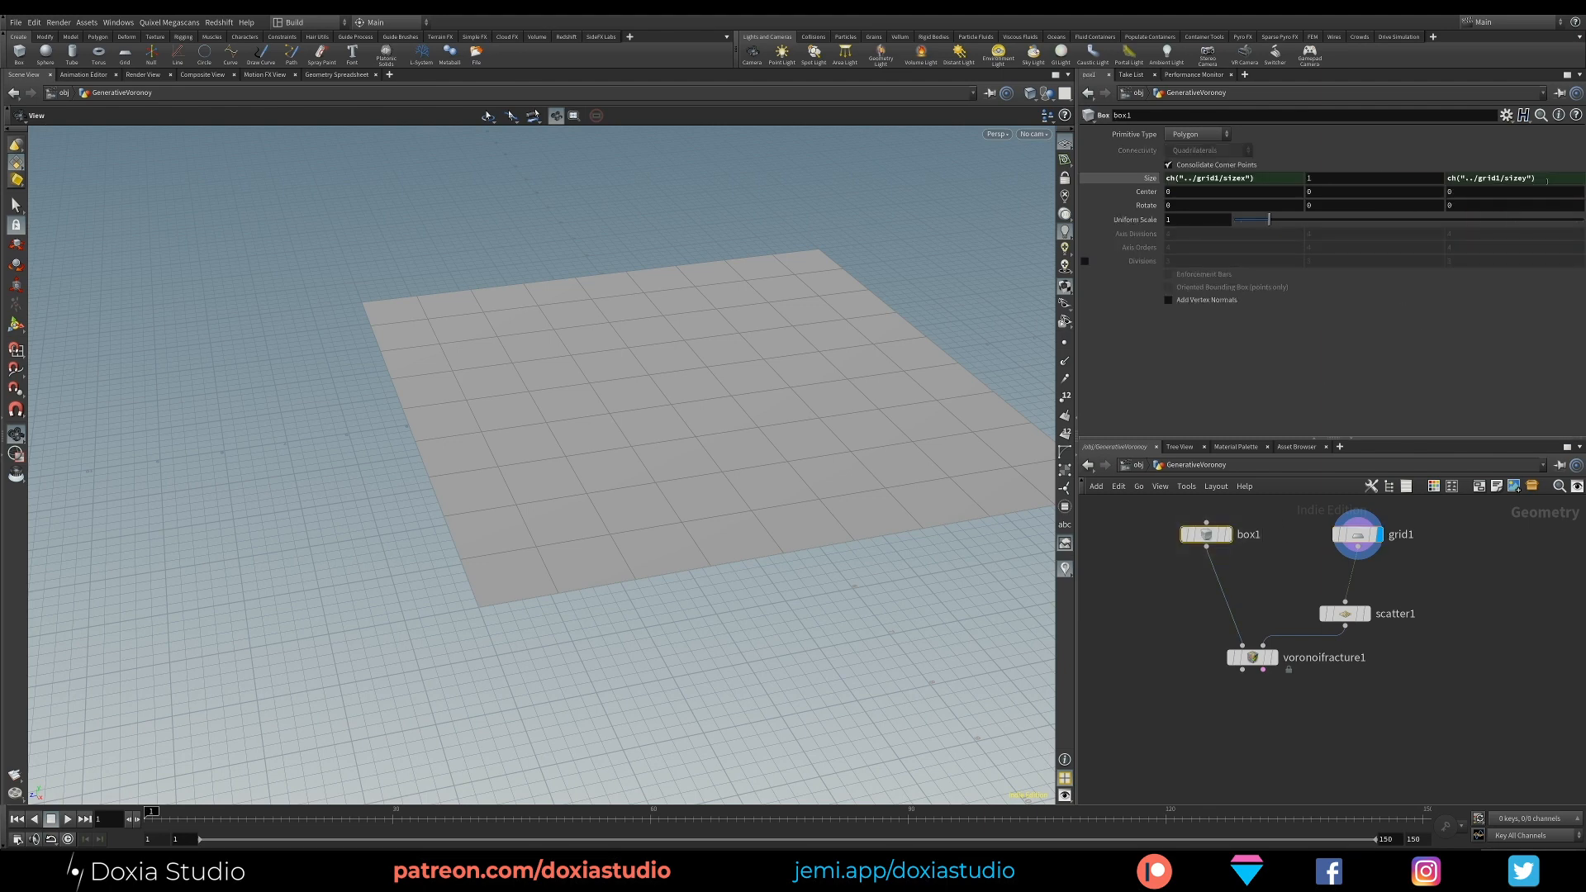
pyautogui.rightClick(1547, 180)
pyautogui.click(1498, 303)
pyautogui.click(1521, 179)
pyautogui.click(1323, 416)
pyautogui.moveTo(1278, 662)
pyautogui.moveTo(1220, 537)
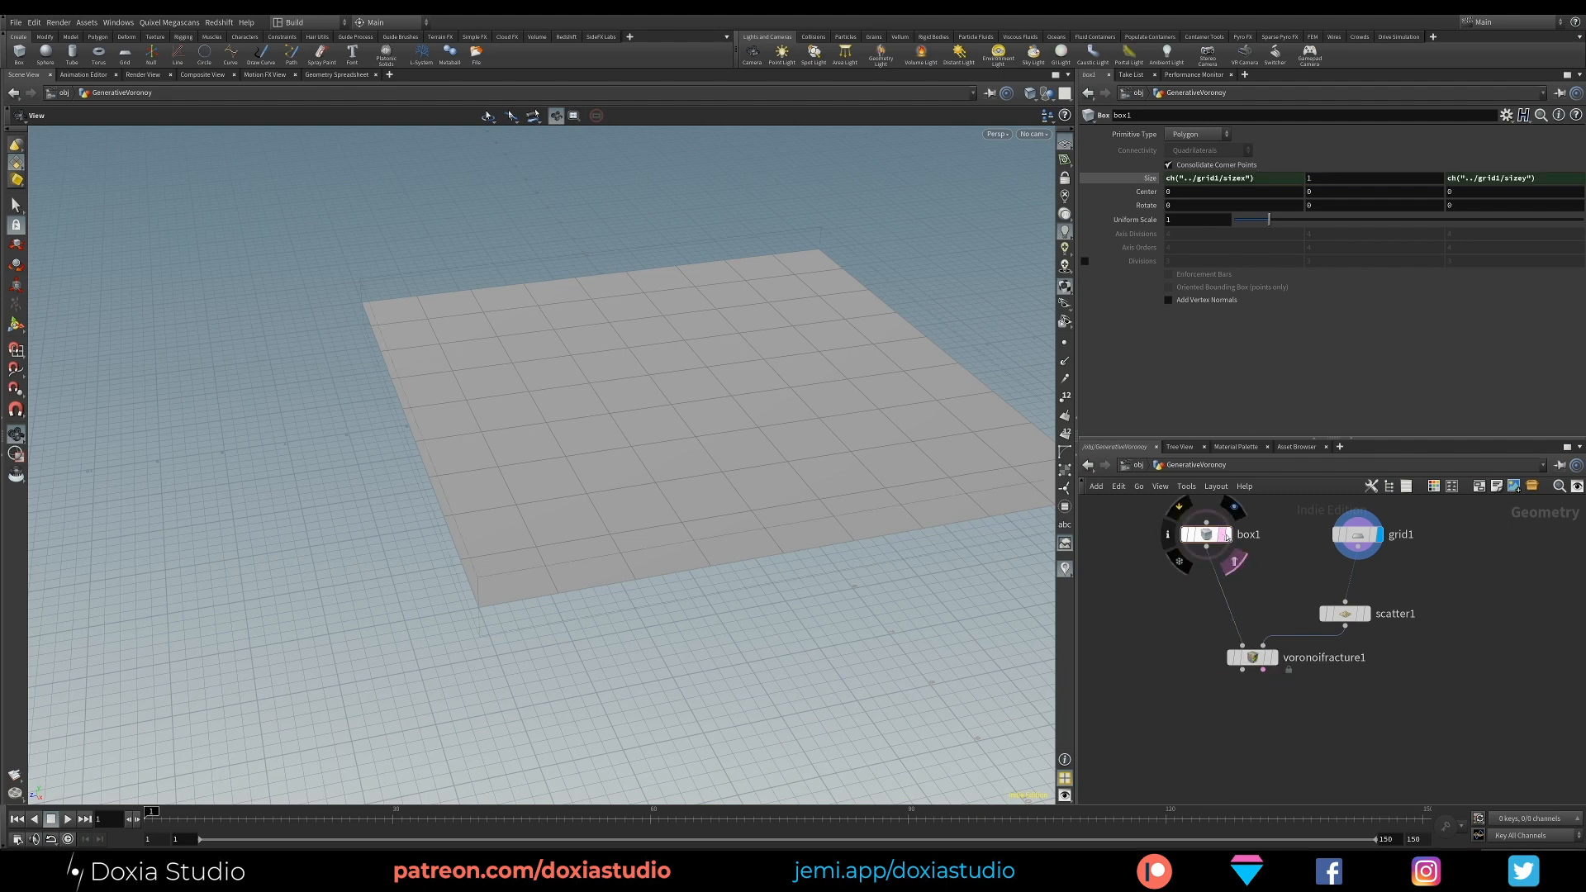
# Step: Display the box and test its size link by changing the grid's first size to 17 and returning it to 10
pyautogui.click(1235, 563)
pyautogui.moveTo(727, 512); pyautogui.dragTo(702, 487)
pyautogui.click(1219, 535)
pyautogui.click(1355, 533)
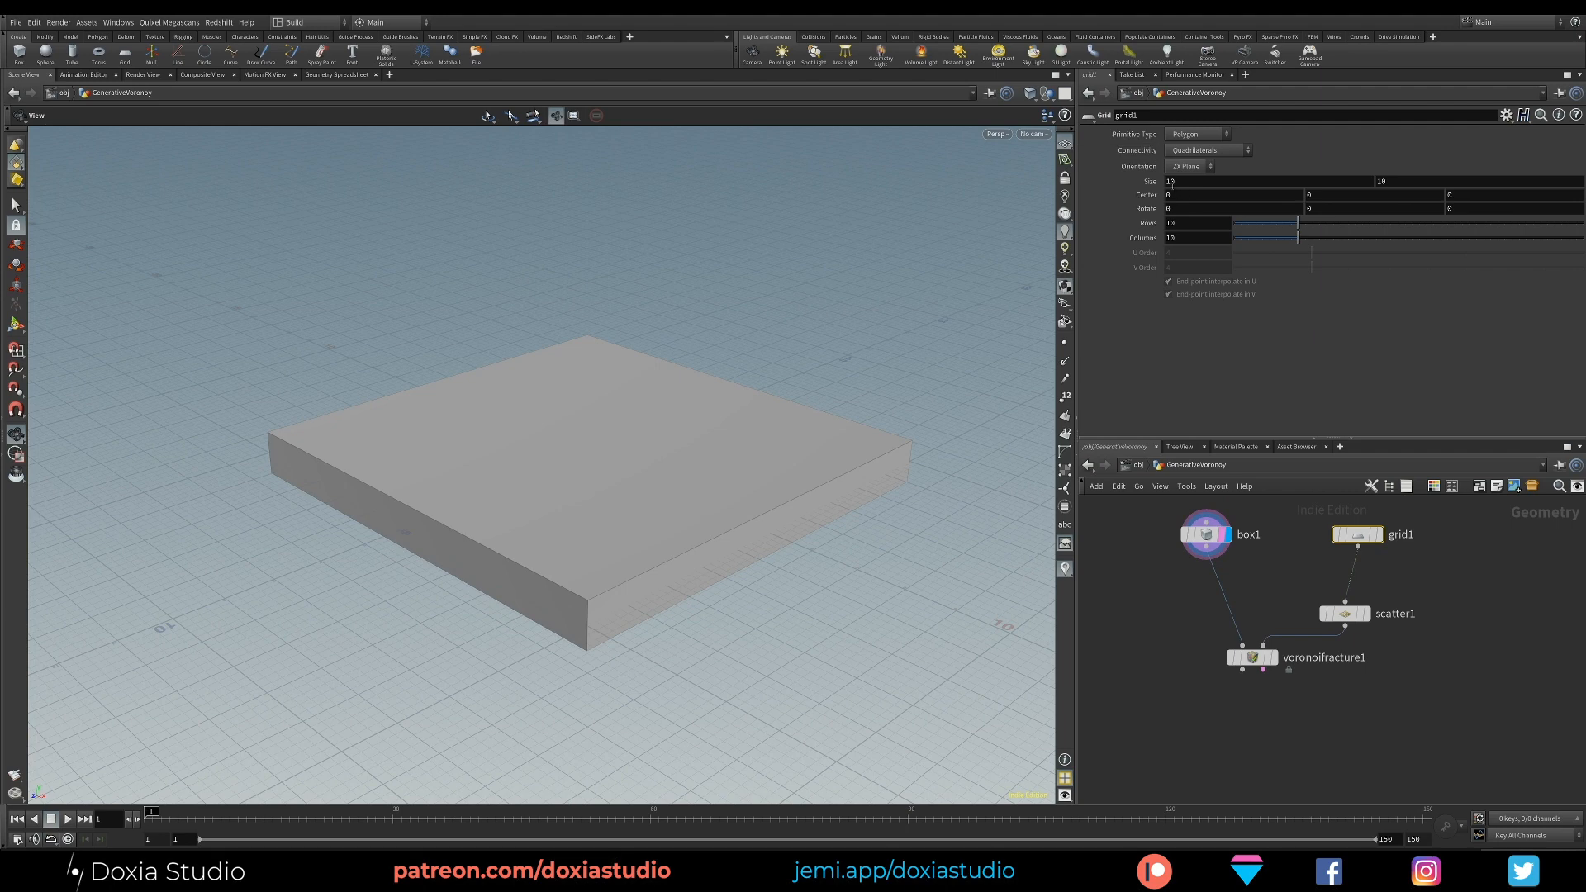
pyautogui.moveTo(1187, 181); pyautogui.dragTo(1229, 184, button='middle')
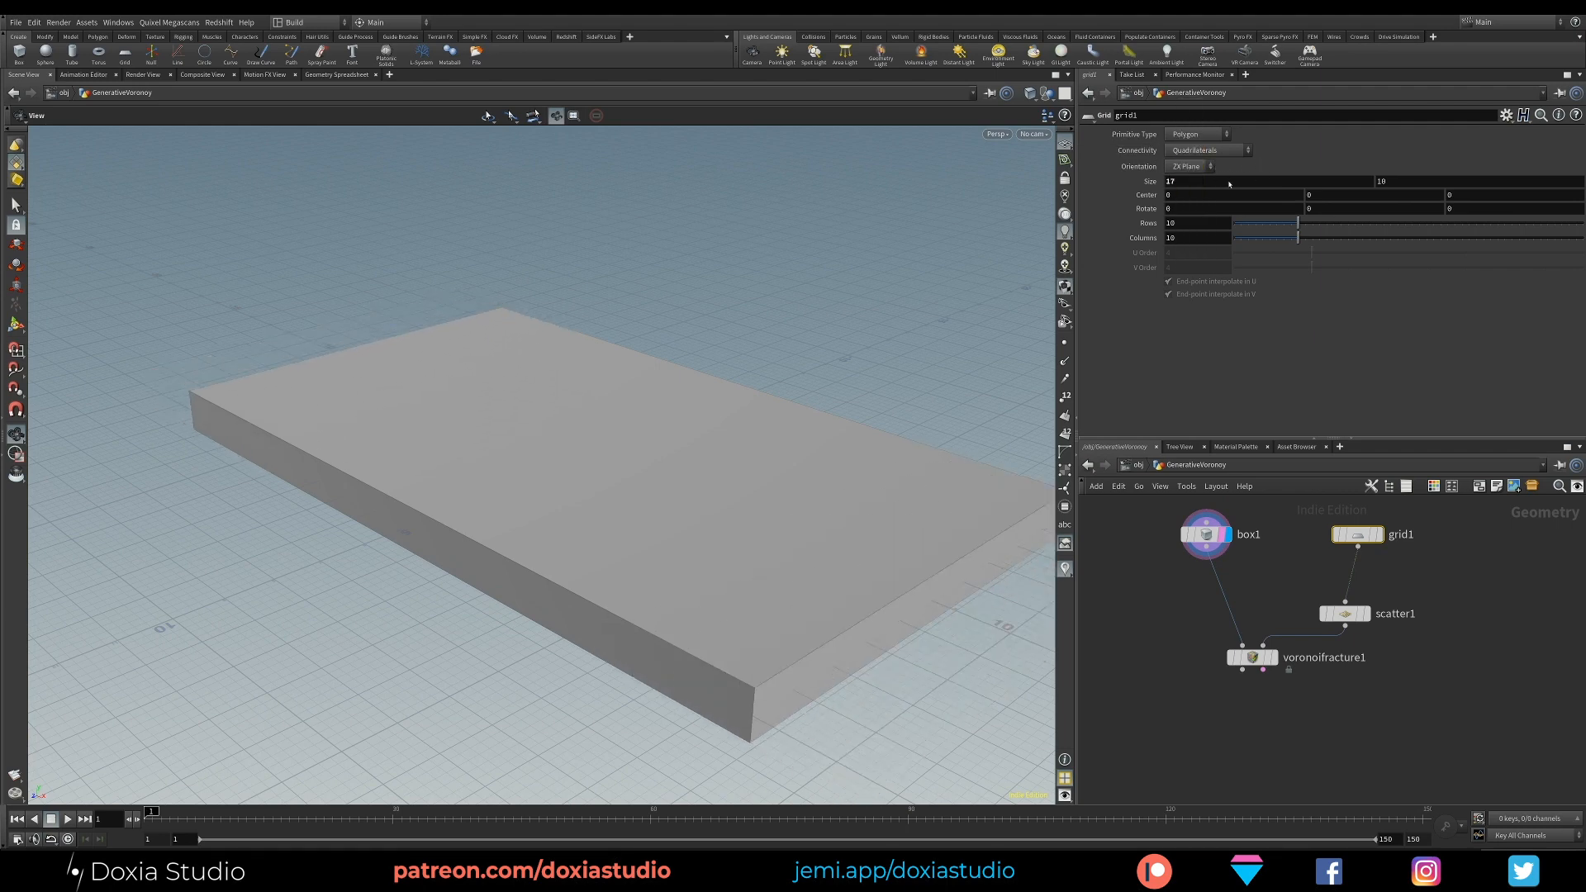
pyautogui.click(1191, 182)
pyautogui.write('10')
pyautogui.press('Return')
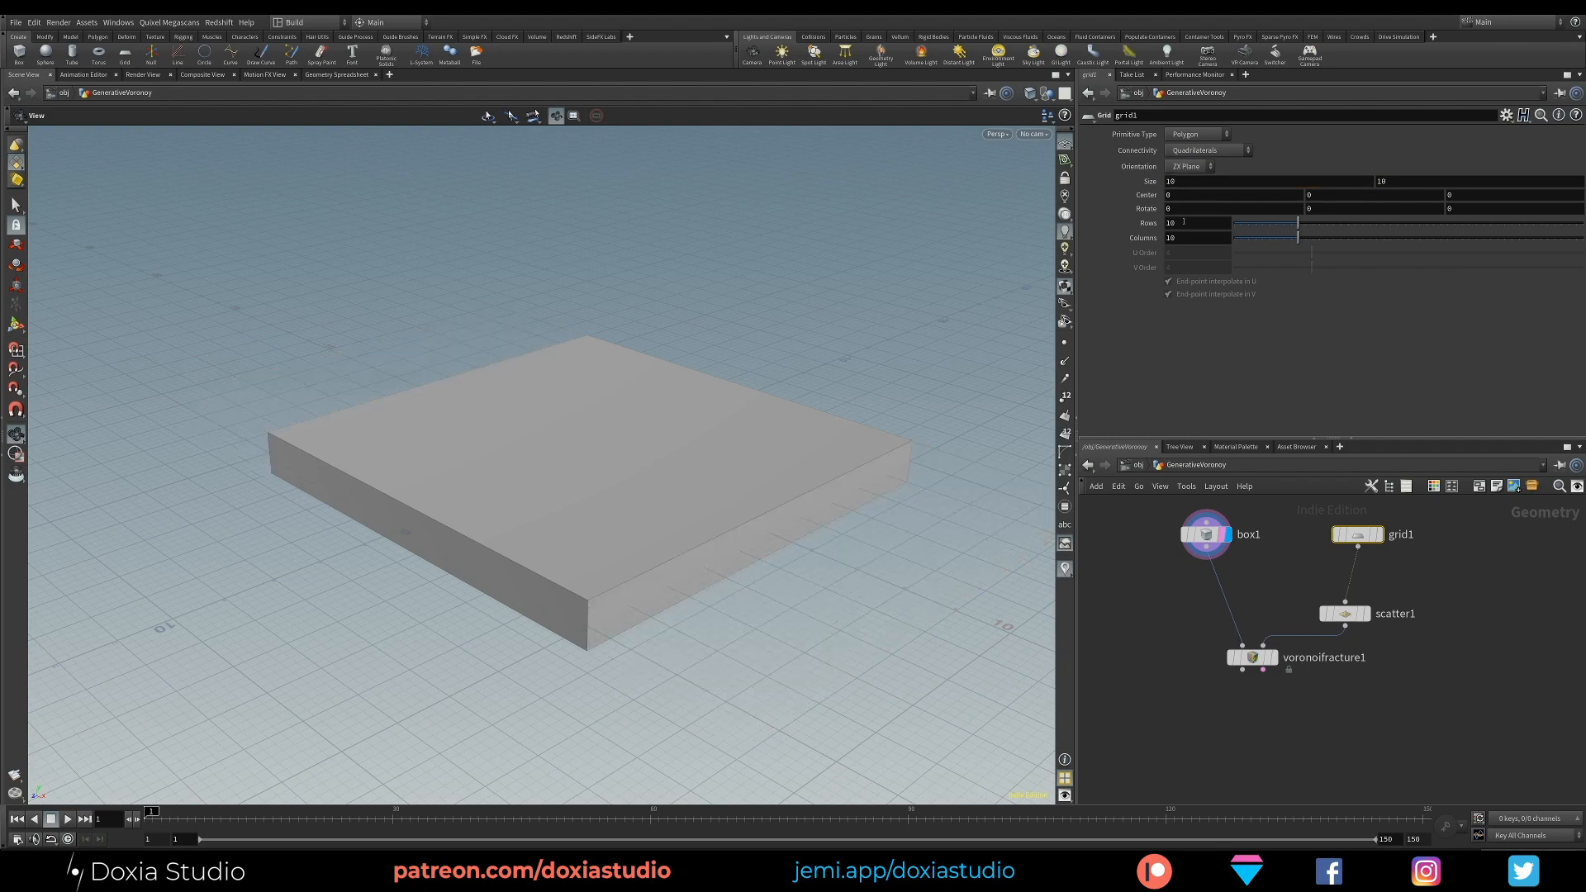
# Step: Shift the scatter node closer to the grid node and display its scattered points
pyautogui.click(1376, 620)
pyautogui.click(1346, 615)
pyautogui.moveTo(1344, 613); pyautogui.dragTo(1363, 598)
pyautogui.click(1391, 570)
pyautogui.click(1360, 602)
pyautogui.moveTo(621, 570); pyautogui.dragTo(521, 588)
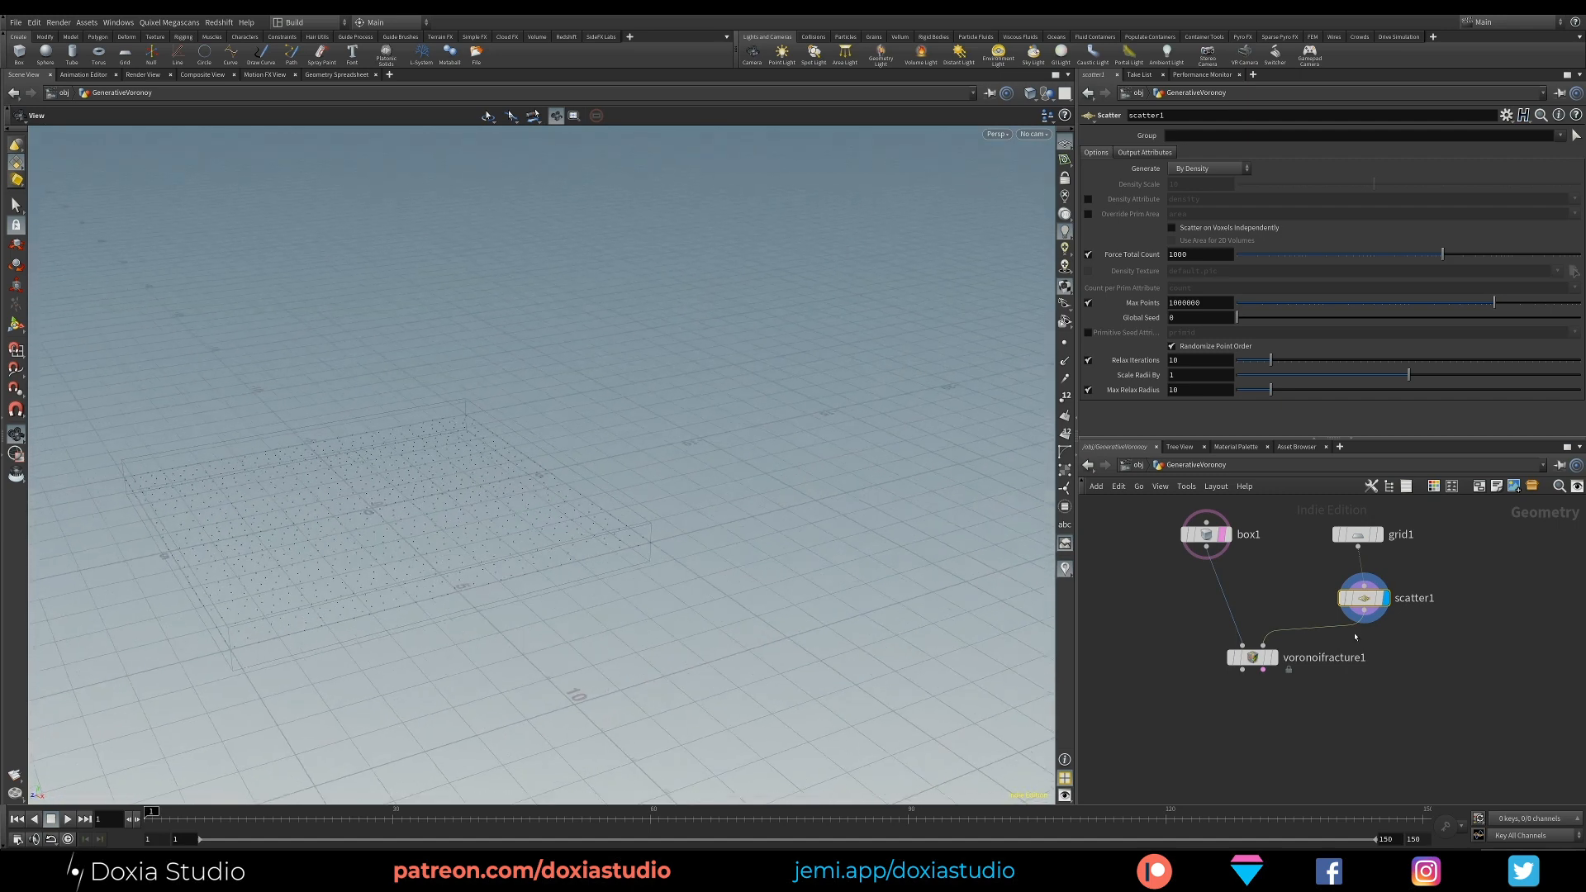
# Step: Display the Voronoi fracture result, inspect it from above and tidy the node layout
pyautogui.click(1275, 658)
pyautogui.moveTo(1255, 659); pyautogui.dragTo(1243, 661)
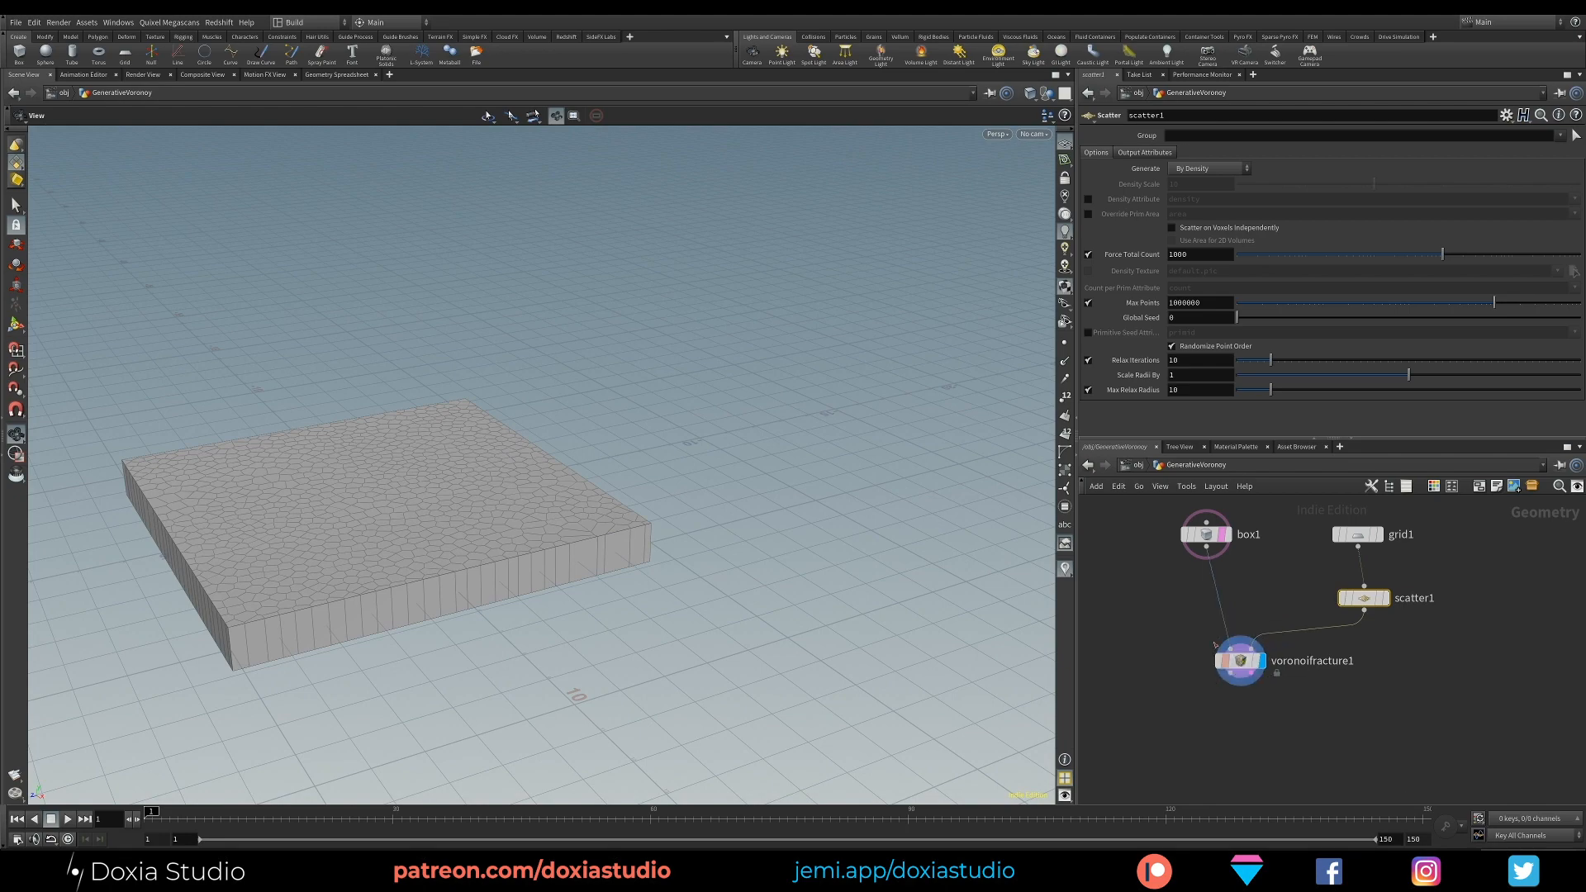
pyautogui.moveTo(280, 576); pyautogui.dragTo(396, 527)
pyautogui.moveTo(396, 527); pyautogui.dragTo(502, 529, button='right')
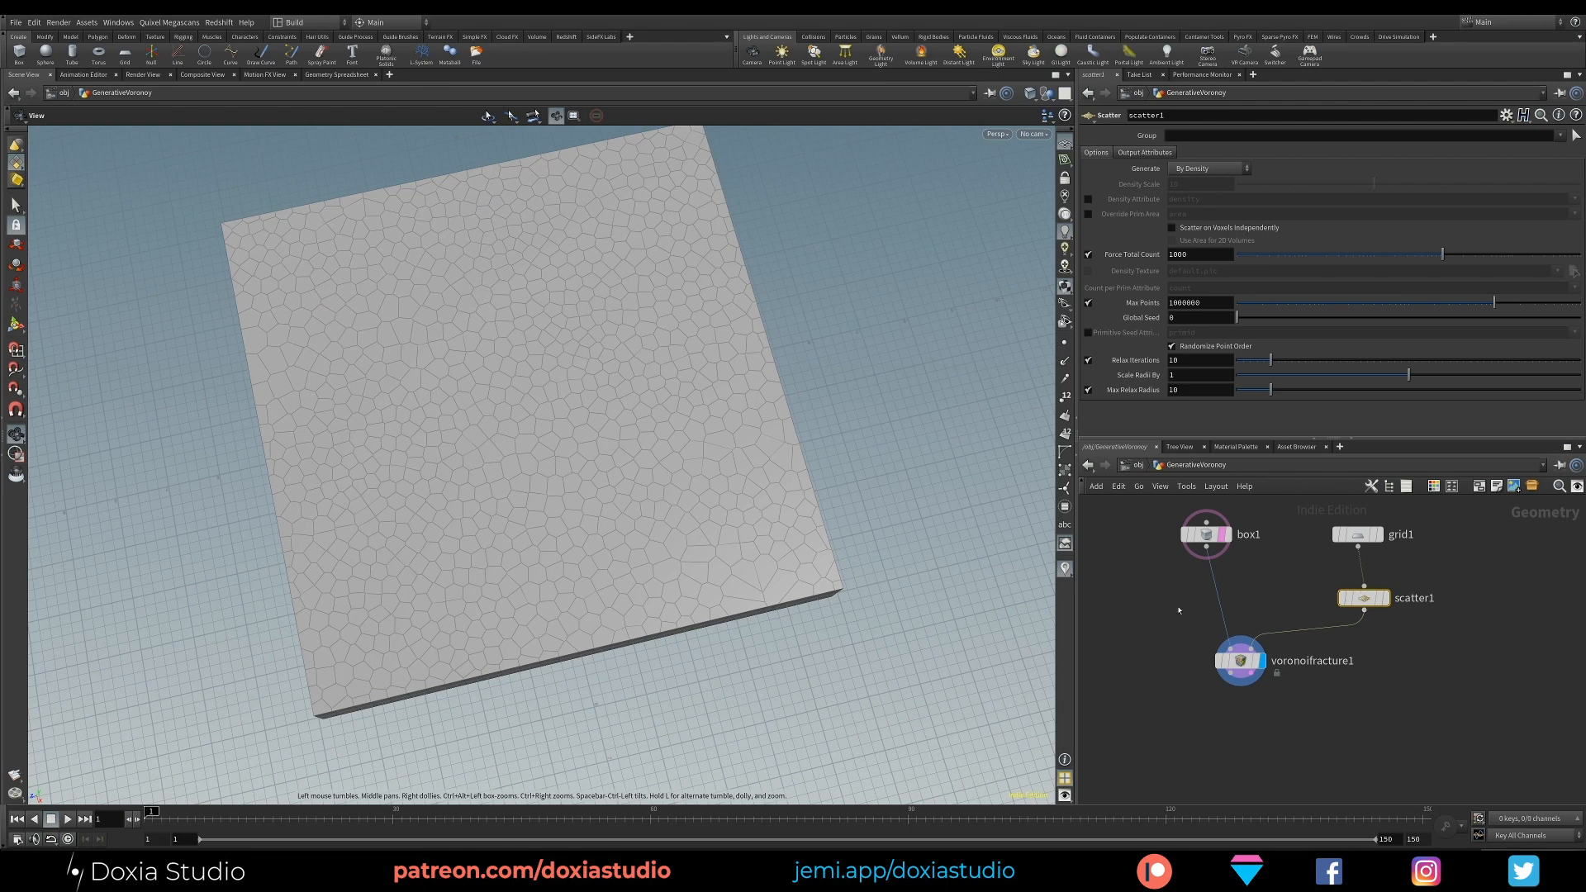
pyautogui.press('l')
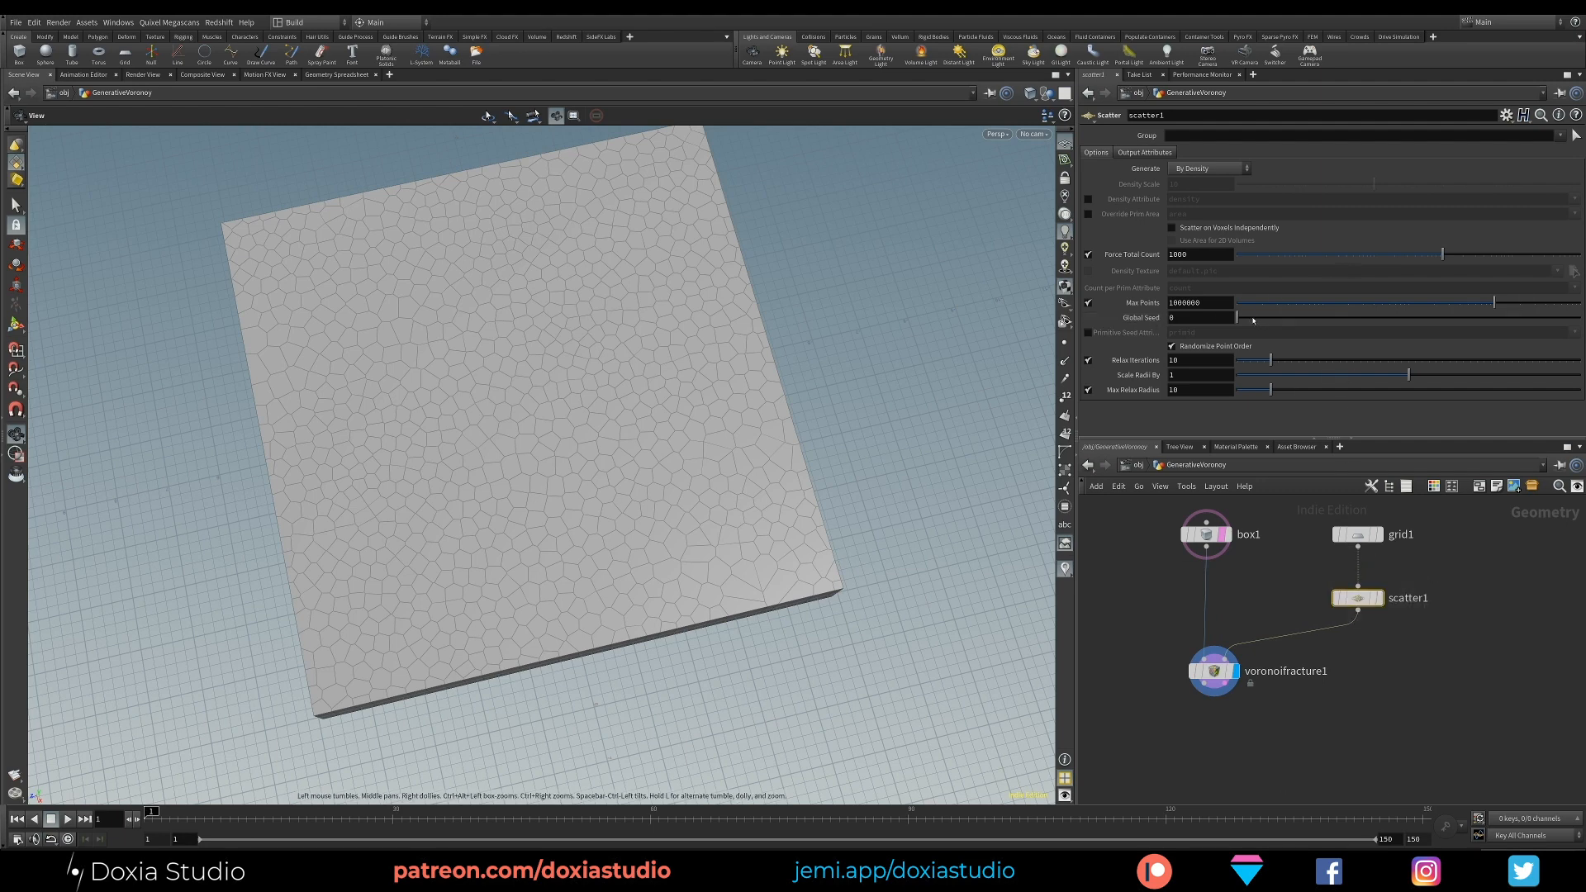
# Step: Turn off the scatter's Relax Iterations to compare the fracture pattern, and turn the option back on
pyautogui.moveTo(1253, 320); pyautogui.dragTo(1146, 360)
pyautogui.click(1089, 361)
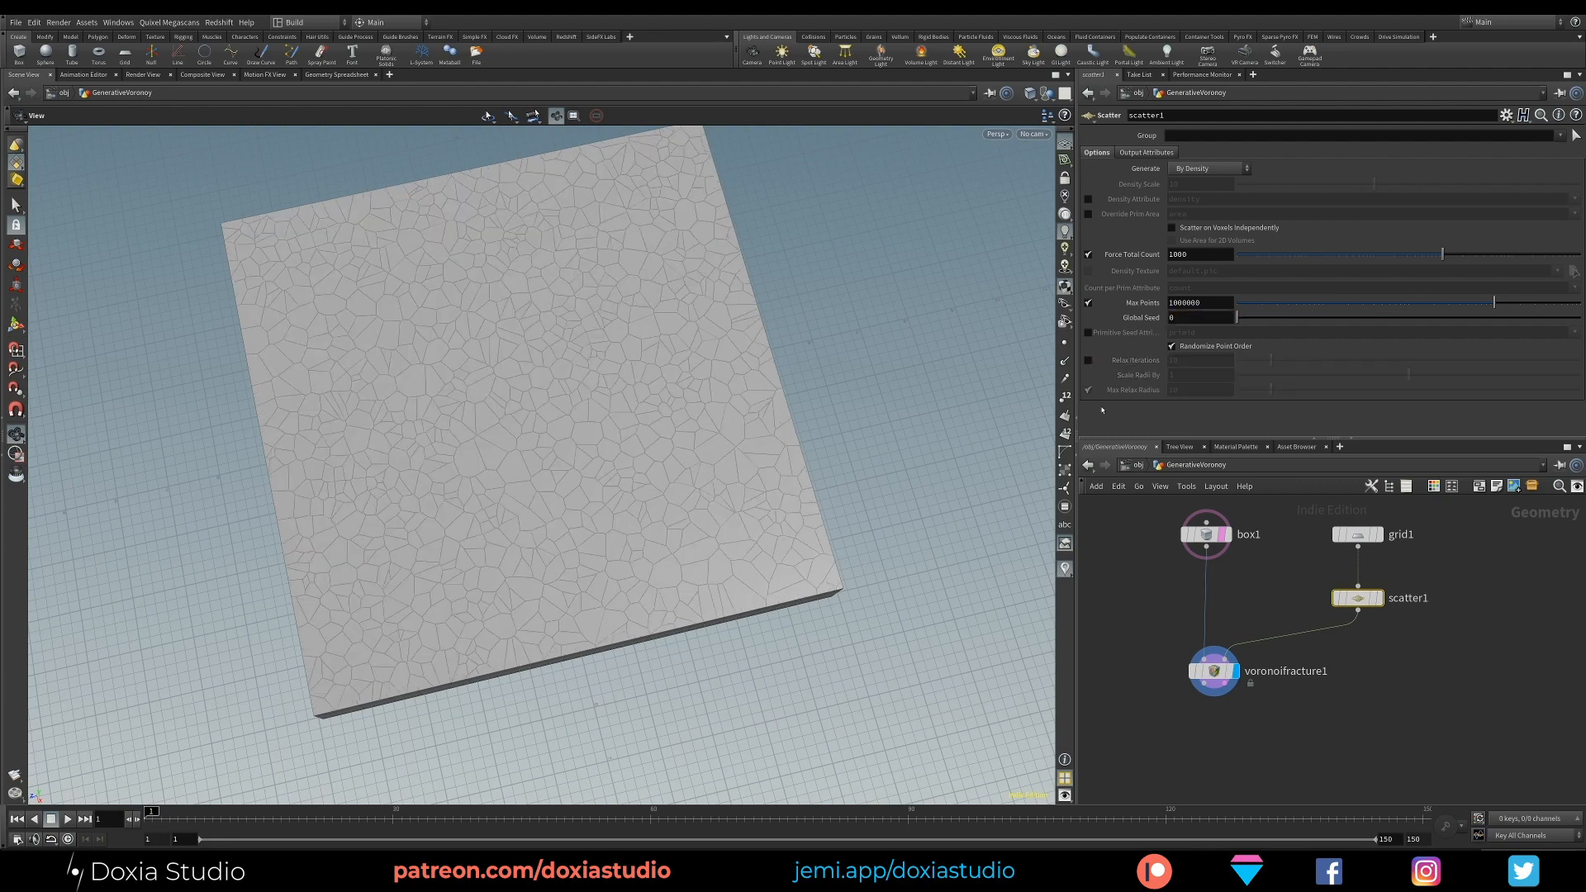
pyautogui.moveTo(520, 471); pyautogui.dragTo(628, 434)
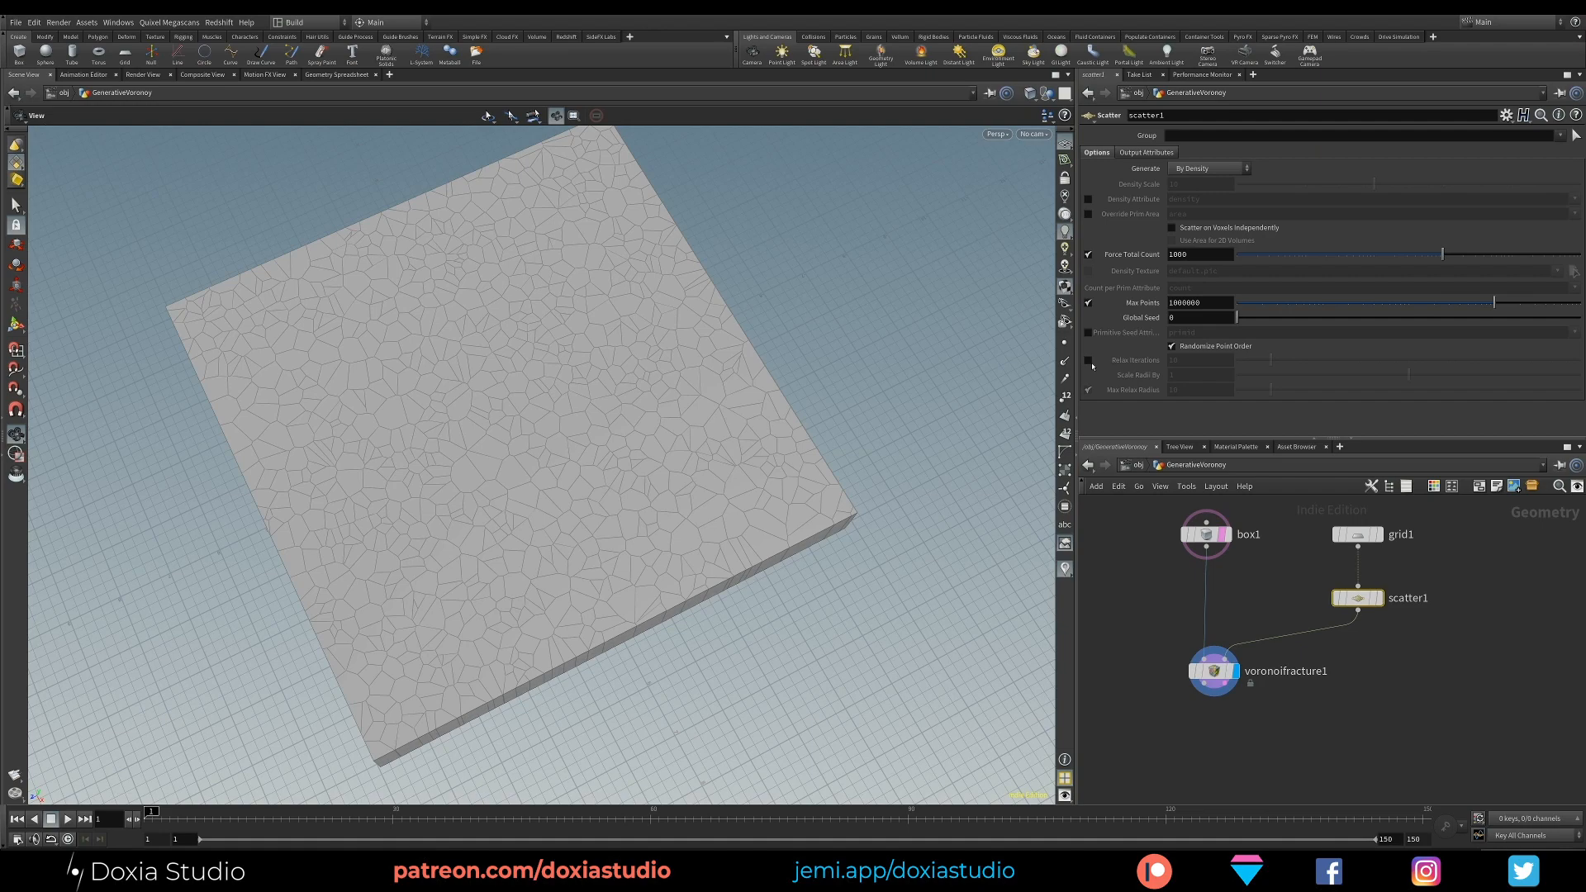
pyautogui.click(1089, 360)
pyautogui.moveTo(479, 462); pyautogui.dragTo(541, 446)
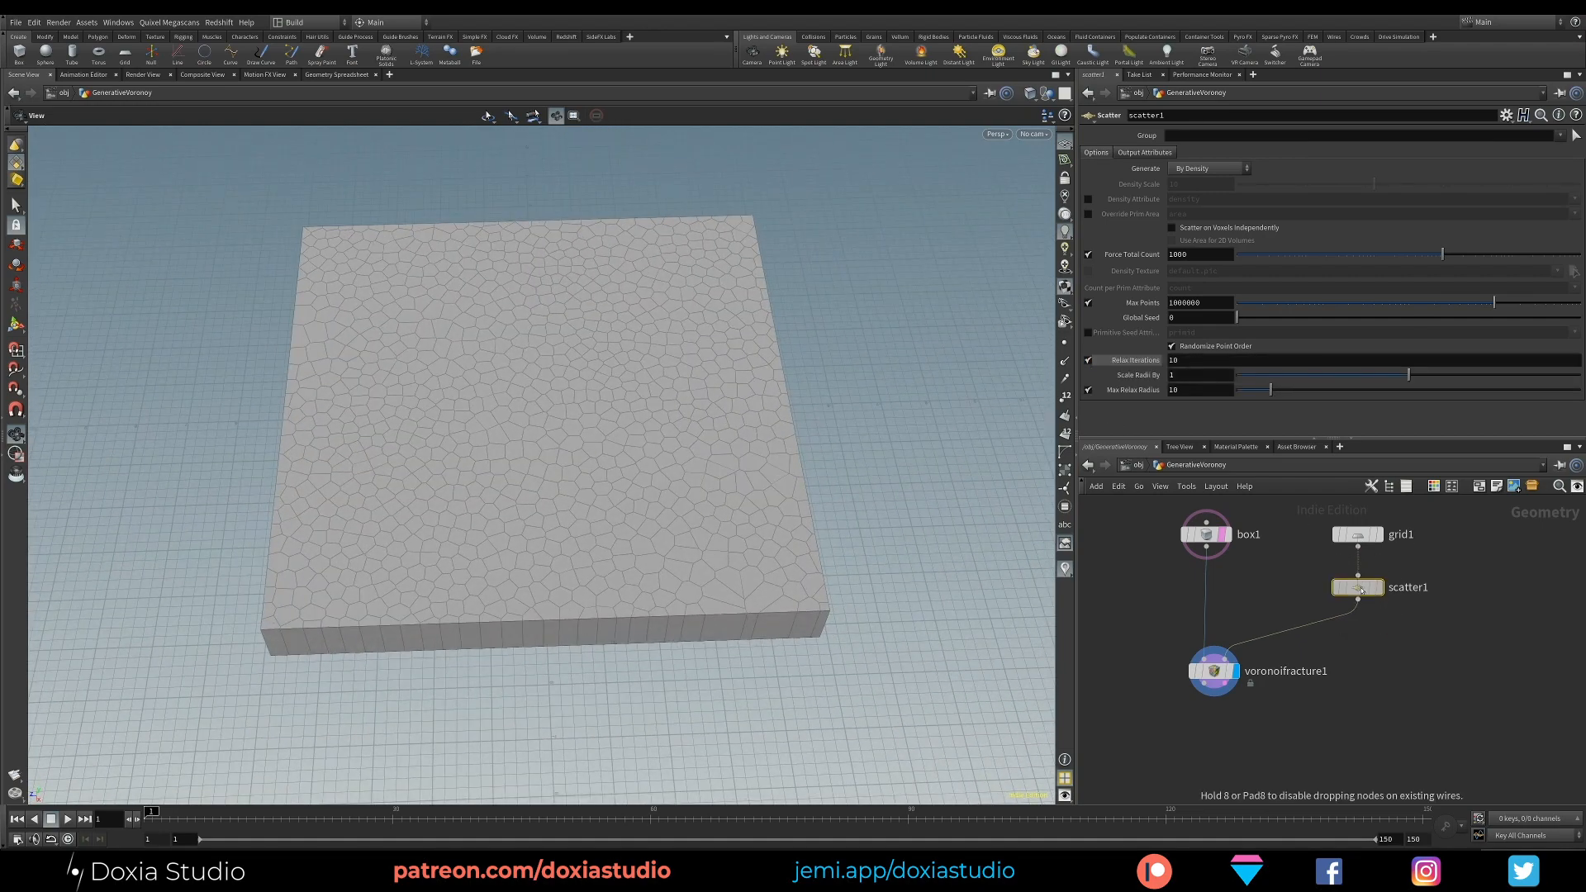
# Step: Add a POP Network below the scatter node, fed by the scattered points
pyautogui.press('Tab')
pyautogui.write('popn')
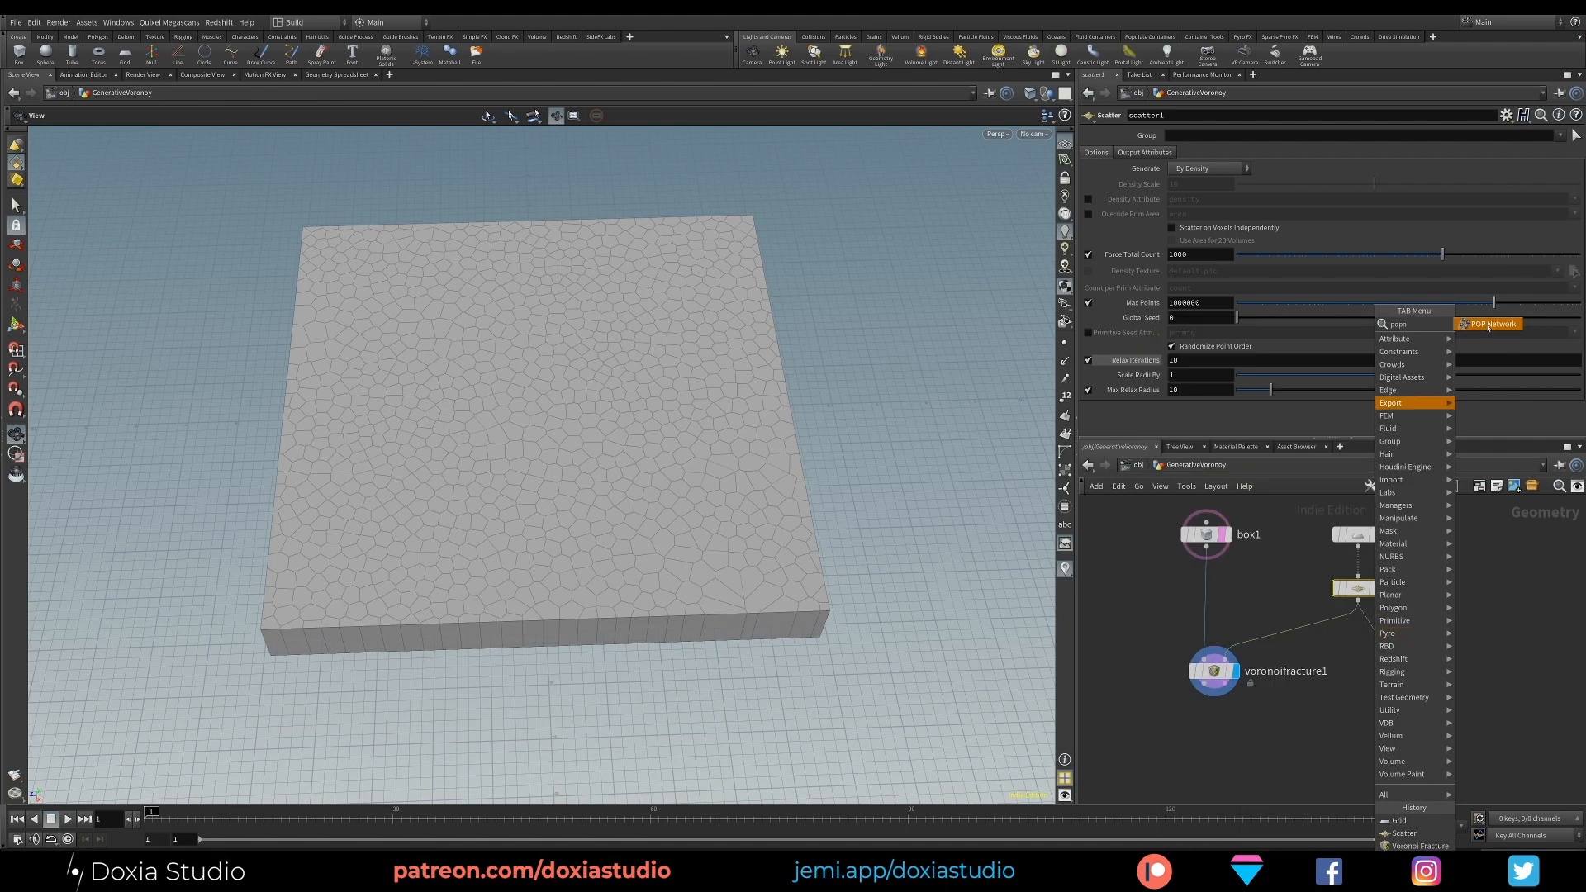
pyautogui.click(1489, 325)
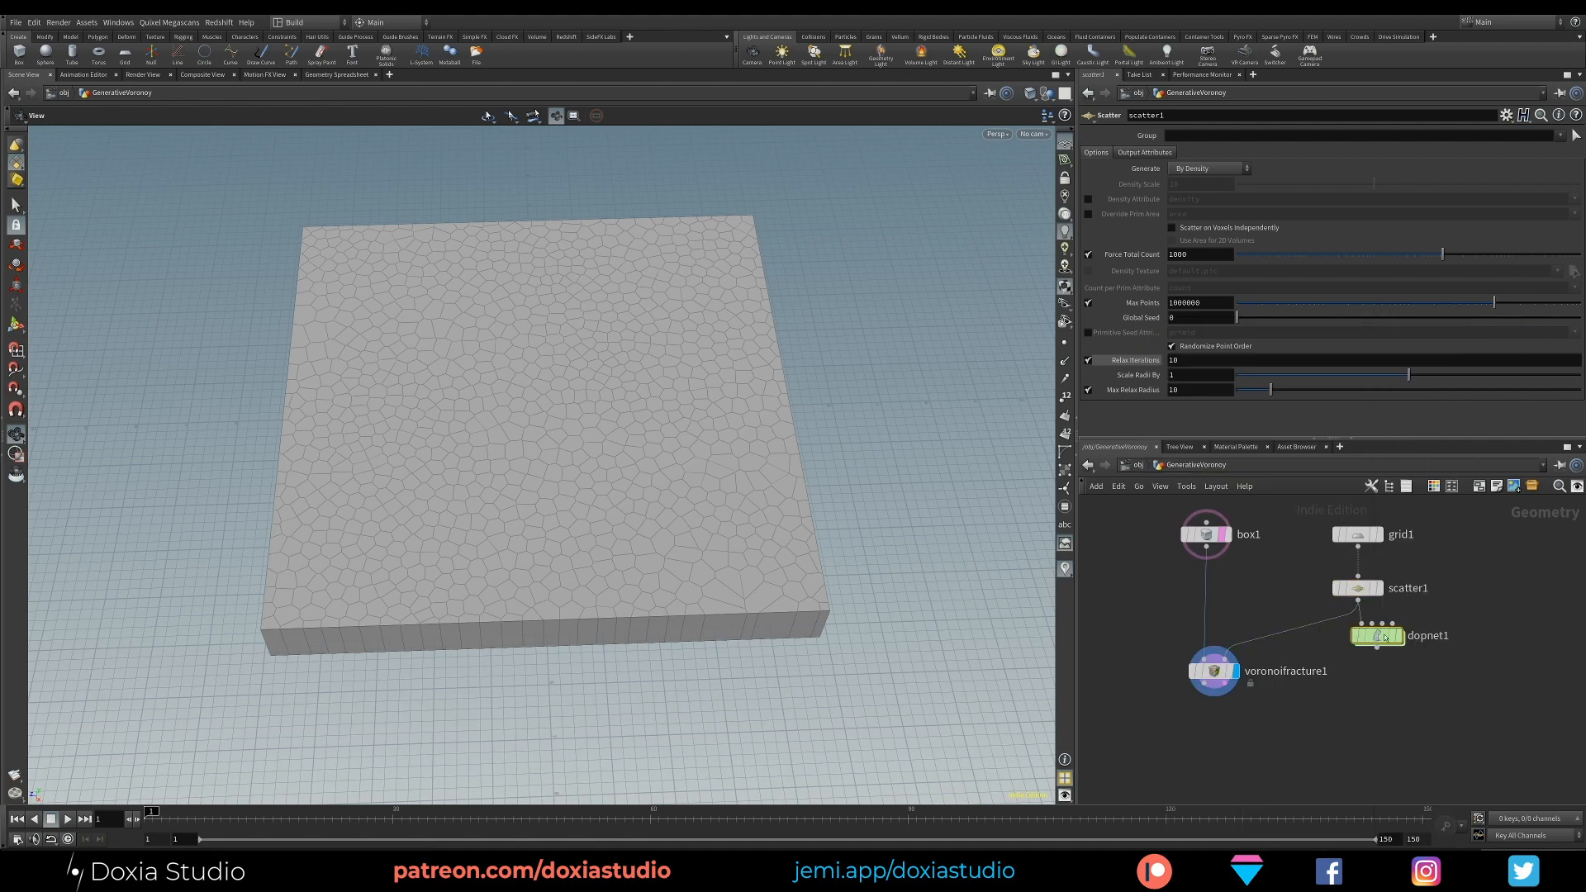
pyautogui.click(1367, 665)
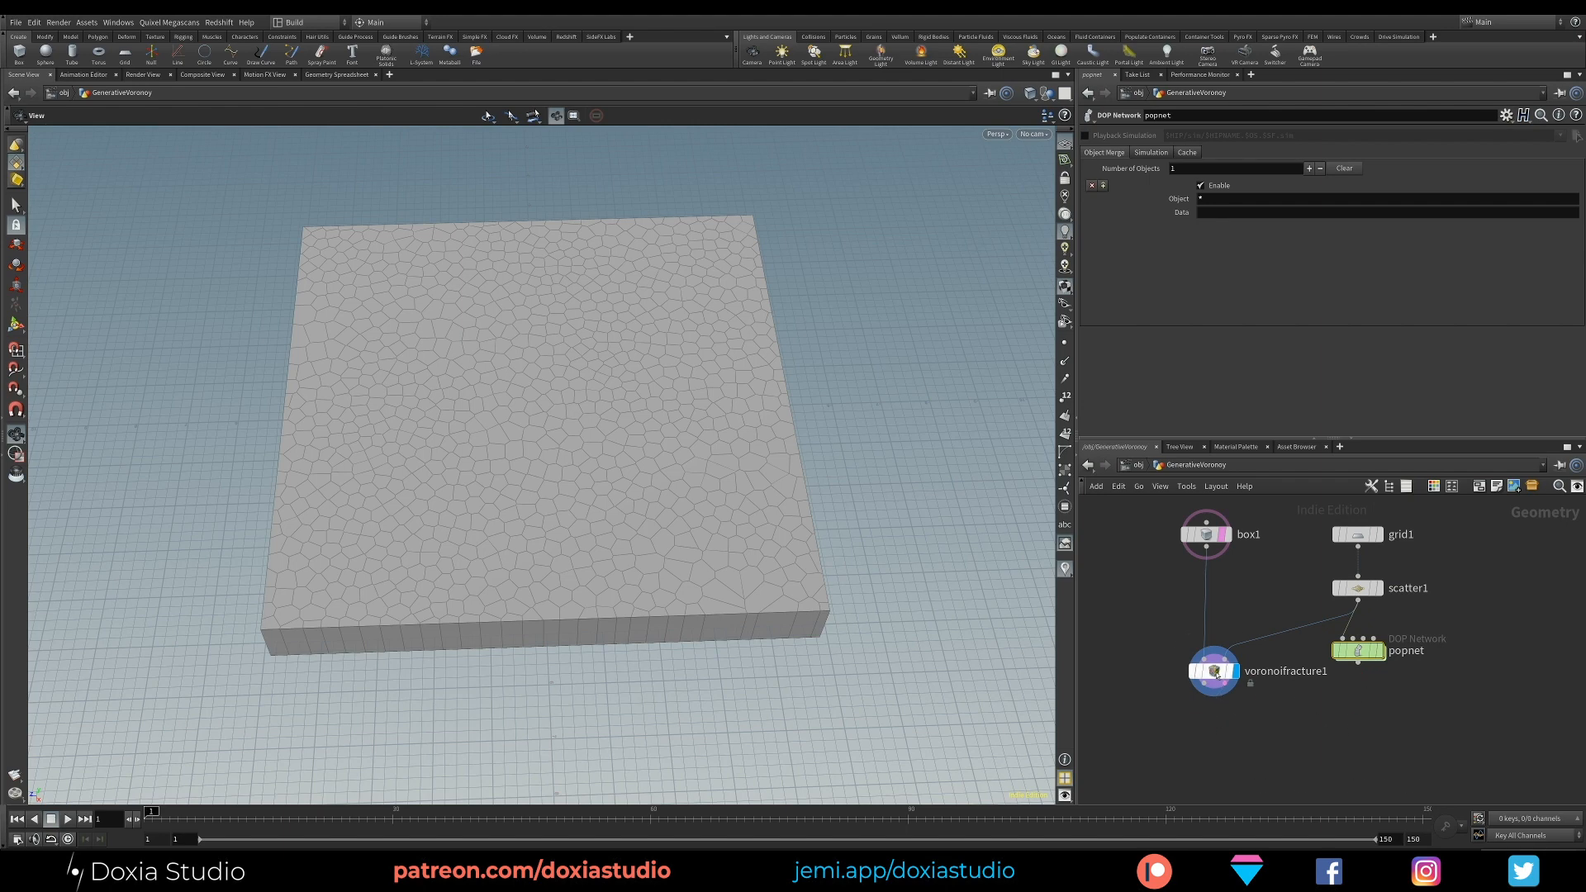
# Step: Move the Voronoi fracture node lower and insert the POP Network between the scatter and the fracture's points input
pyautogui.moveTo(1221, 684); pyautogui.dragTo(1214, 740)
pyautogui.click(1206, 726)
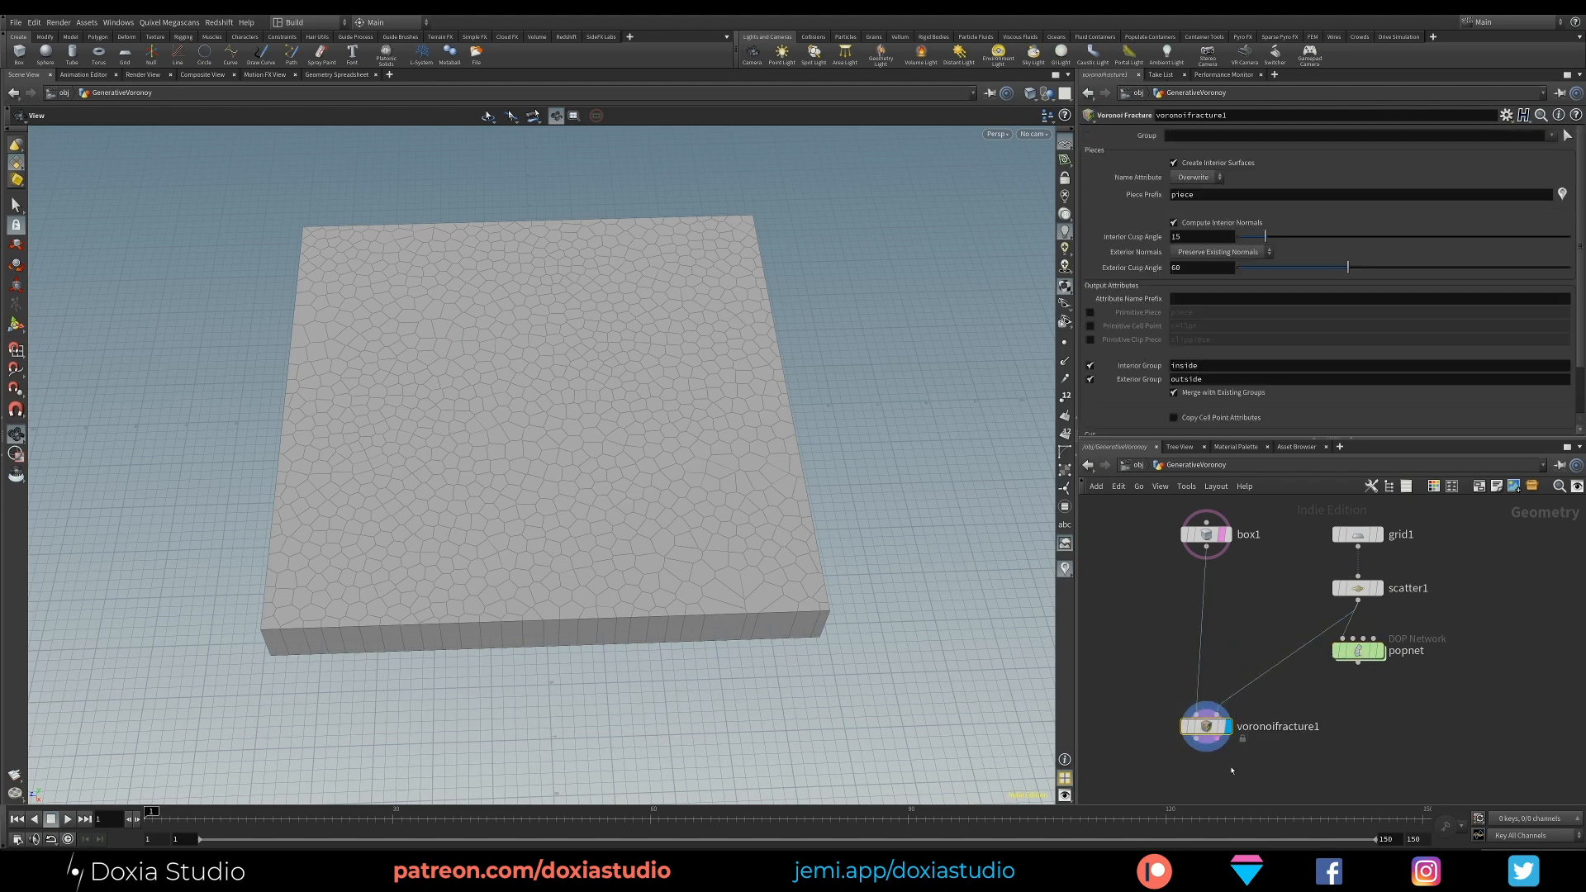
pyautogui.moveTo(1359, 651)
pyautogui.mouseDown()
pyautogui.moveTo(1309, 646)
pyautogui.moveTo(1359, 659)
pyautogui.mouseUp()
pyautogui.moveTo(1270, 657); pyautogui.dragTo(1280, 553, button='middle')
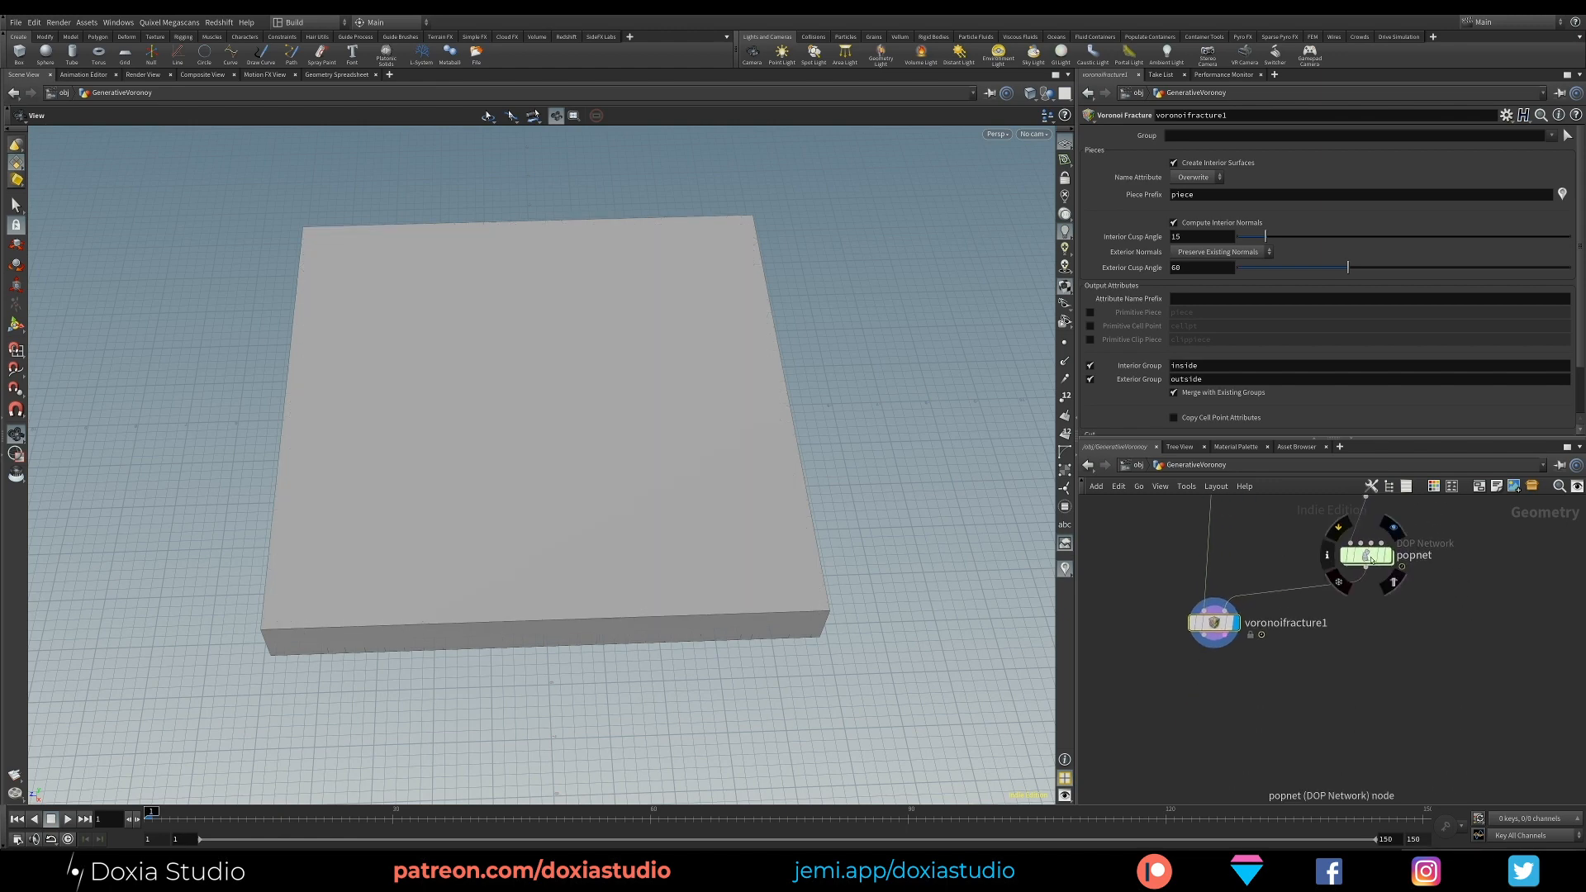
# Step: Enter the POP Network and set the Emission Type of source_first_input to All Points
pyautogui.doubleClick(1361, 550)
pyautogui.moveTo(1383, 567); pyautogui.dragTo(1382, 527)
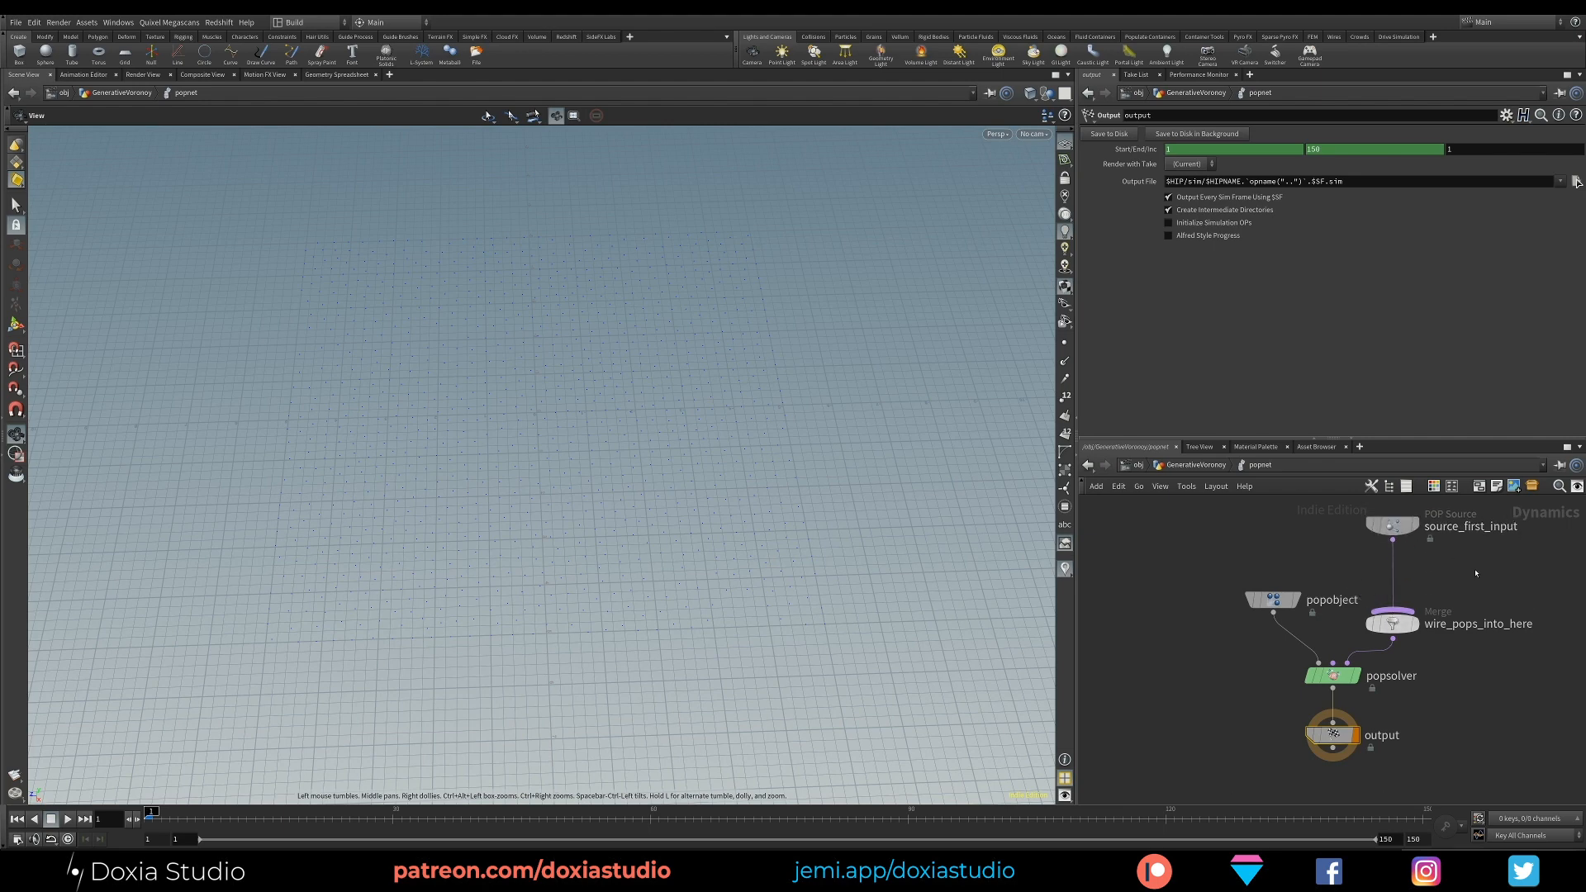
pyautogui.moveTo(1476, 573); pyautogui.dragTo(1391, 669, button='middle')
pyautogui.click(1307, 620)
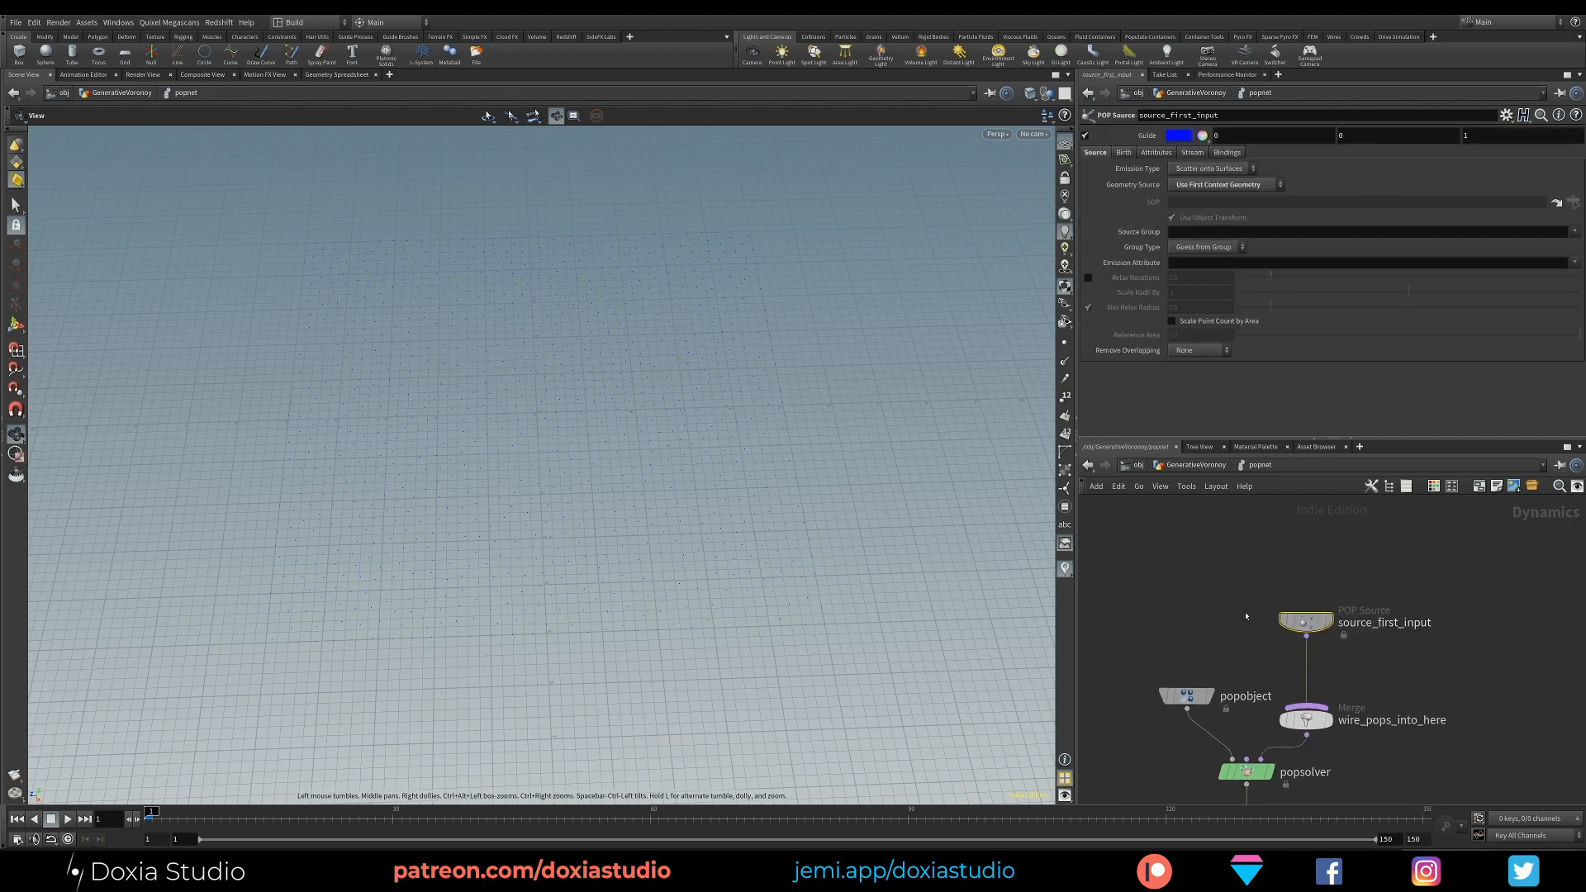
pyautogui.click(1212, 169)
pyautogui.click(1213, 183)
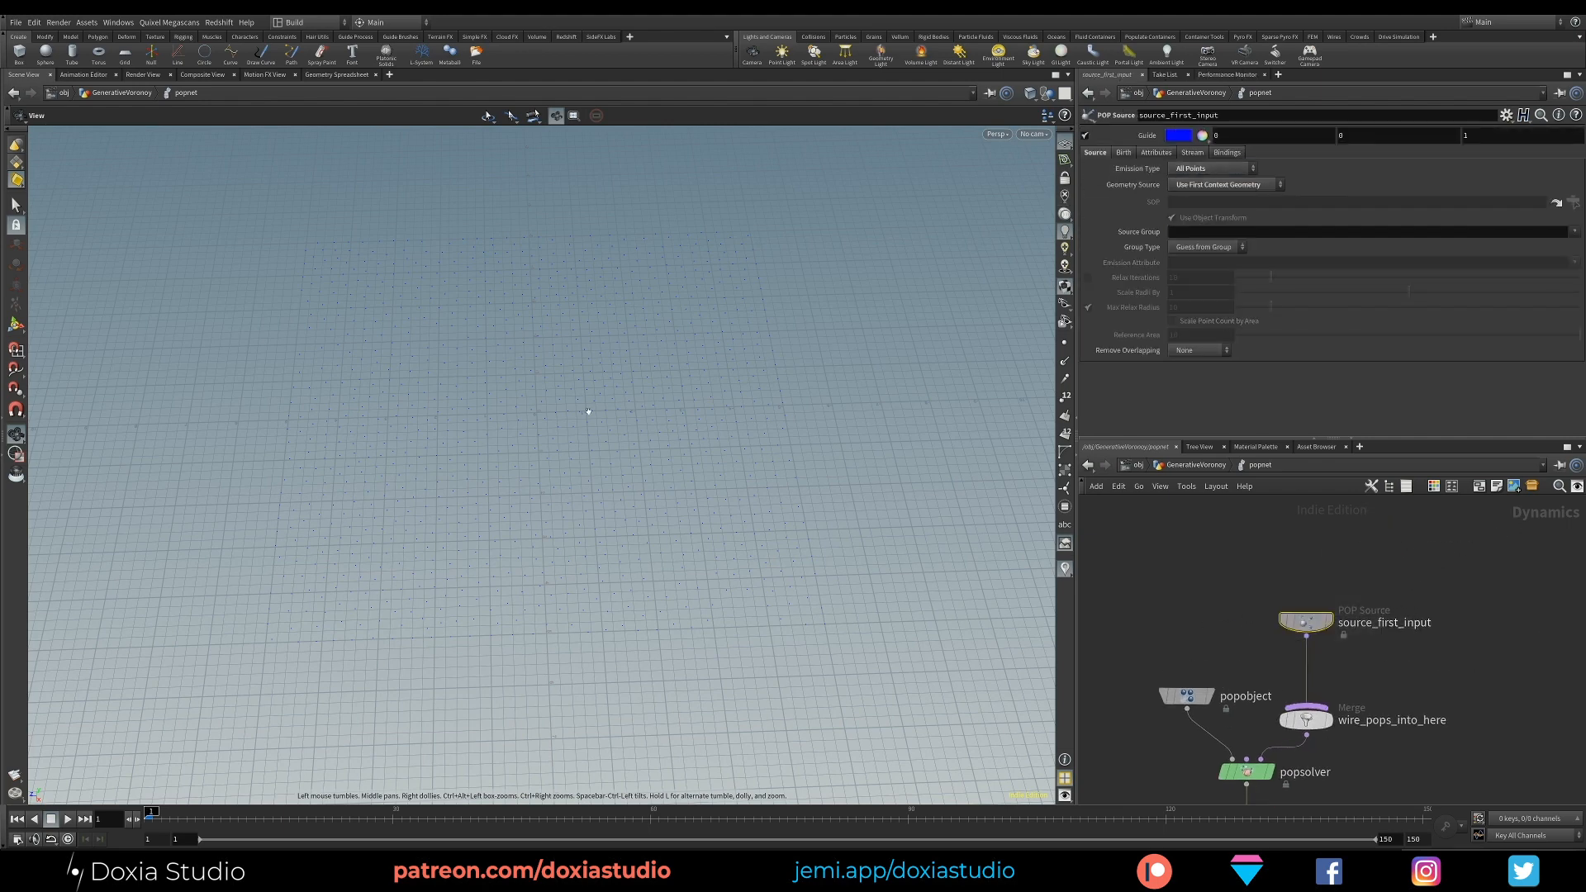
# Step: Set the POP source's Impulse Activation to $FF == 1, play the simulation and return to frame 1
pyautogui.click(1120, 153)
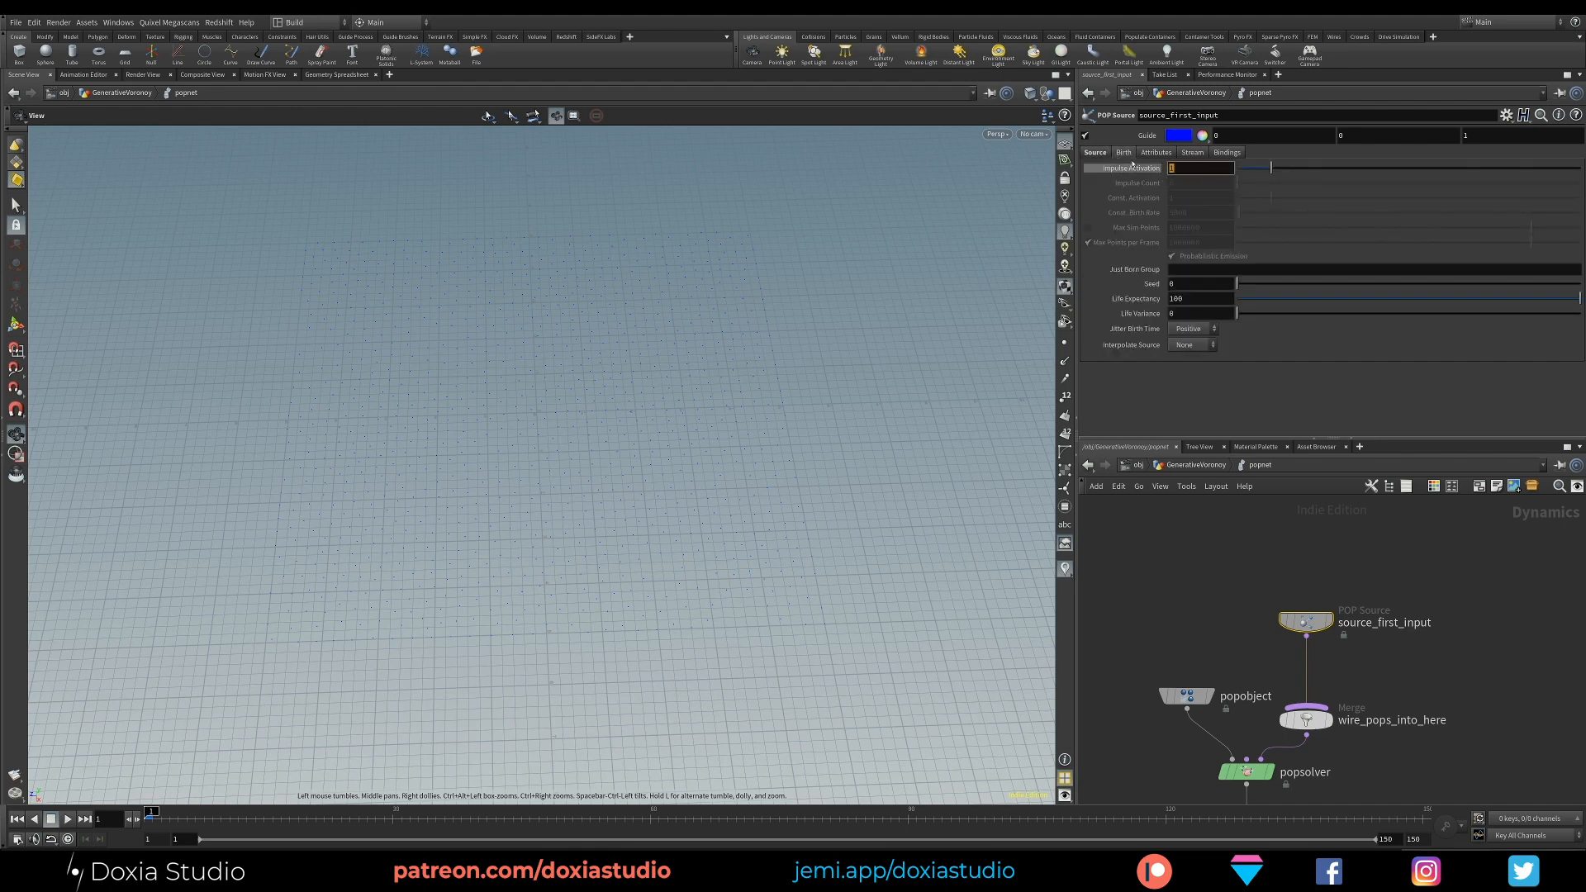
pyautogui.write('$FF ==')
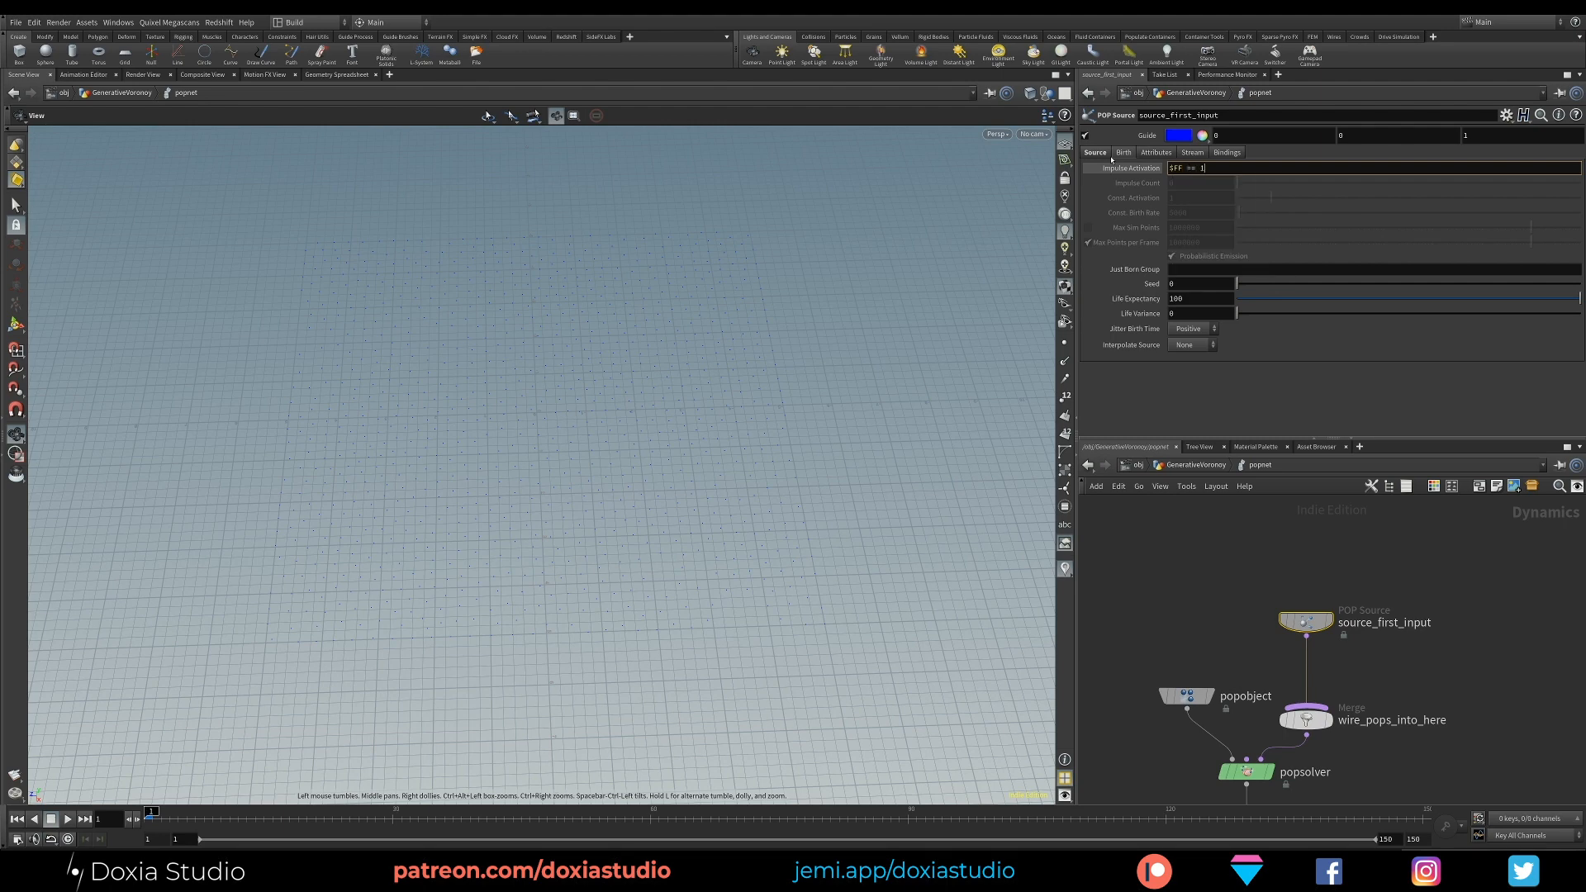
pyautogui.press('Return')
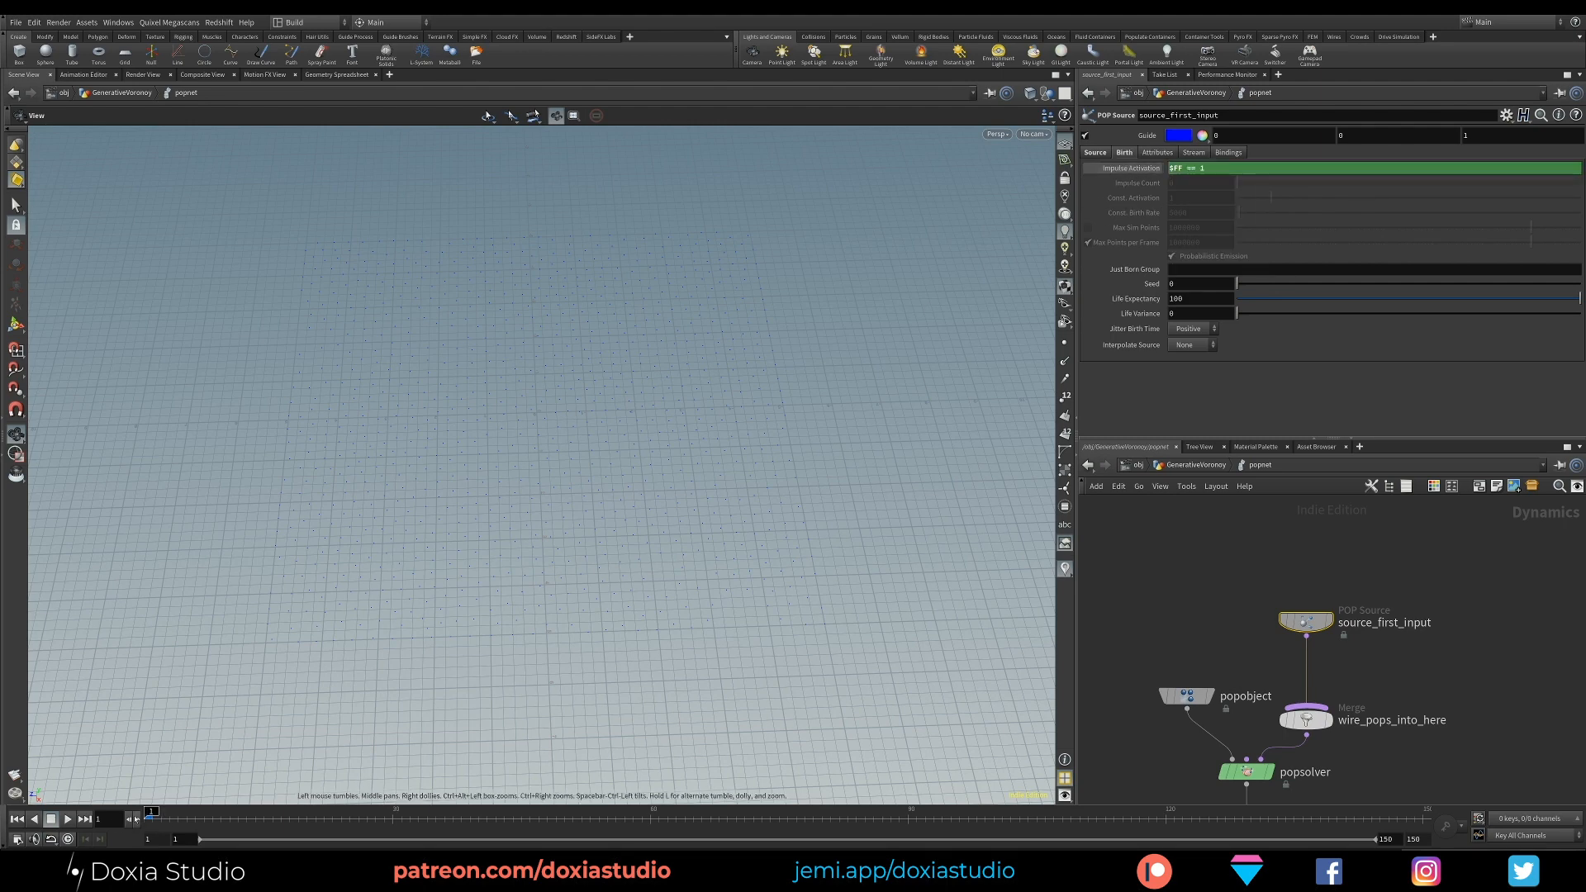
pyautogui.click(68, 820)
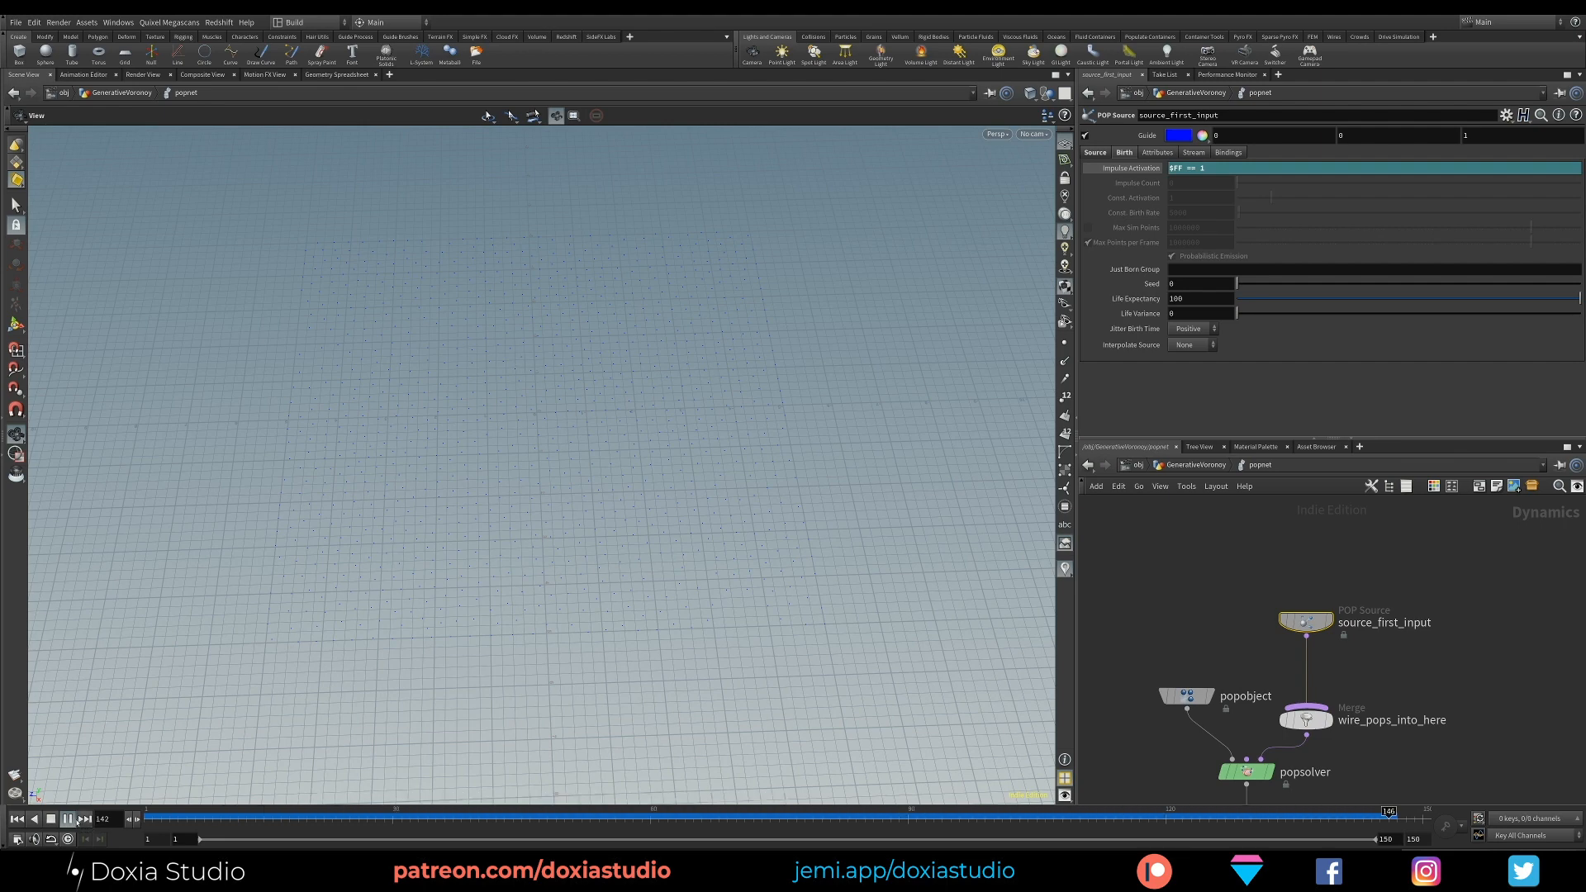
pyautogui.moveTo(161, 823); pyautogui.dragTo(145, 822)
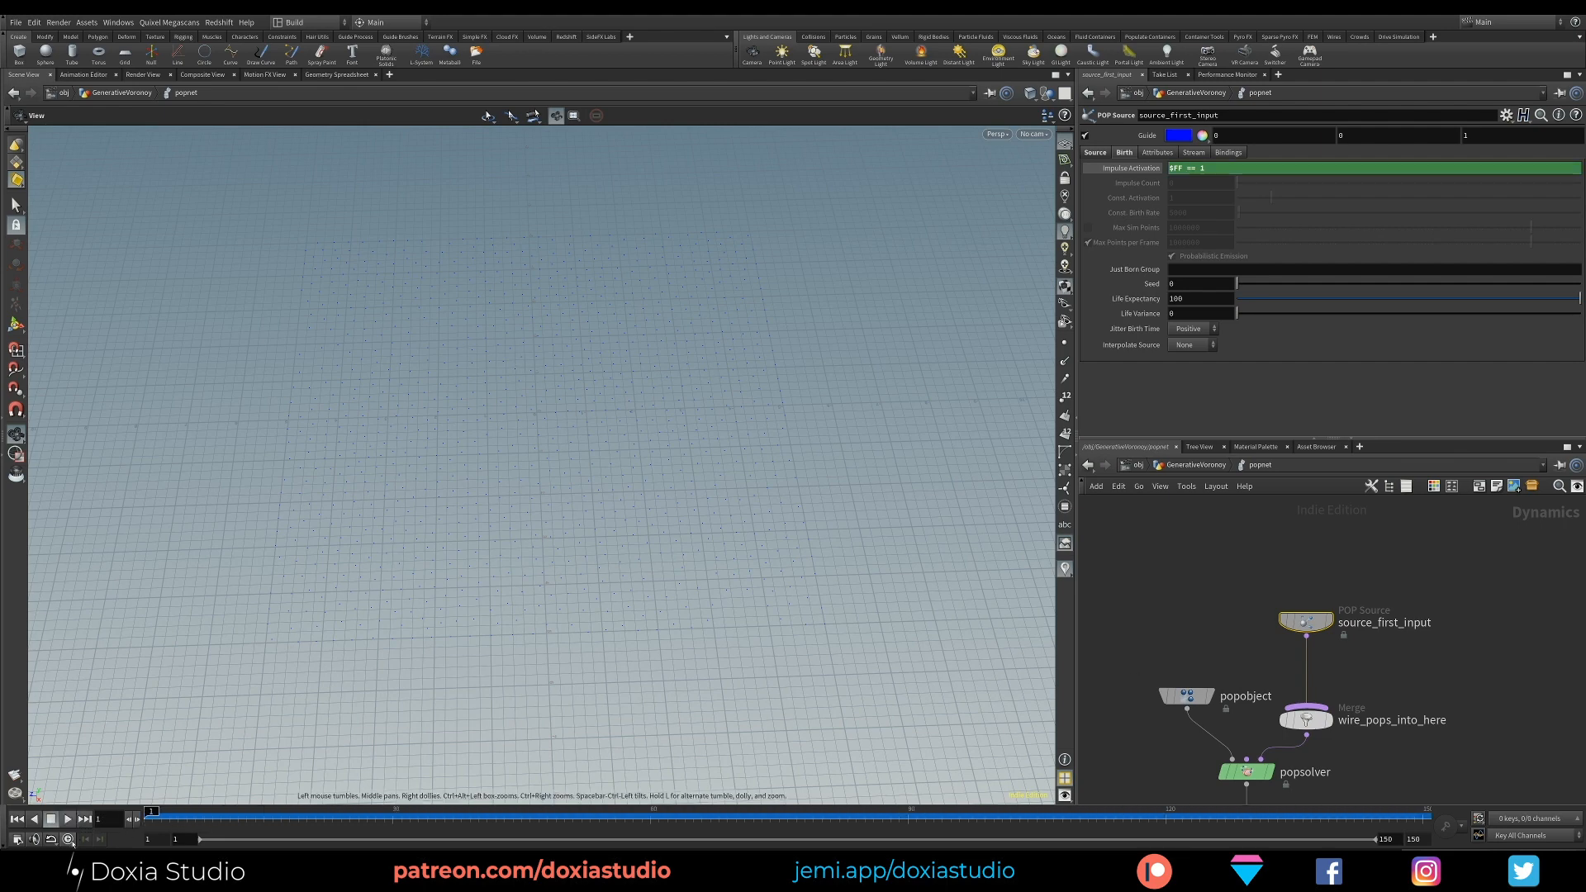
# Step: Insert a POP VOP between source_first_input and the wire_pops_into_here merge, and enter its network
pyautogui.moveTo(1293, 633); pyautogui.dragTo(1295, 581)
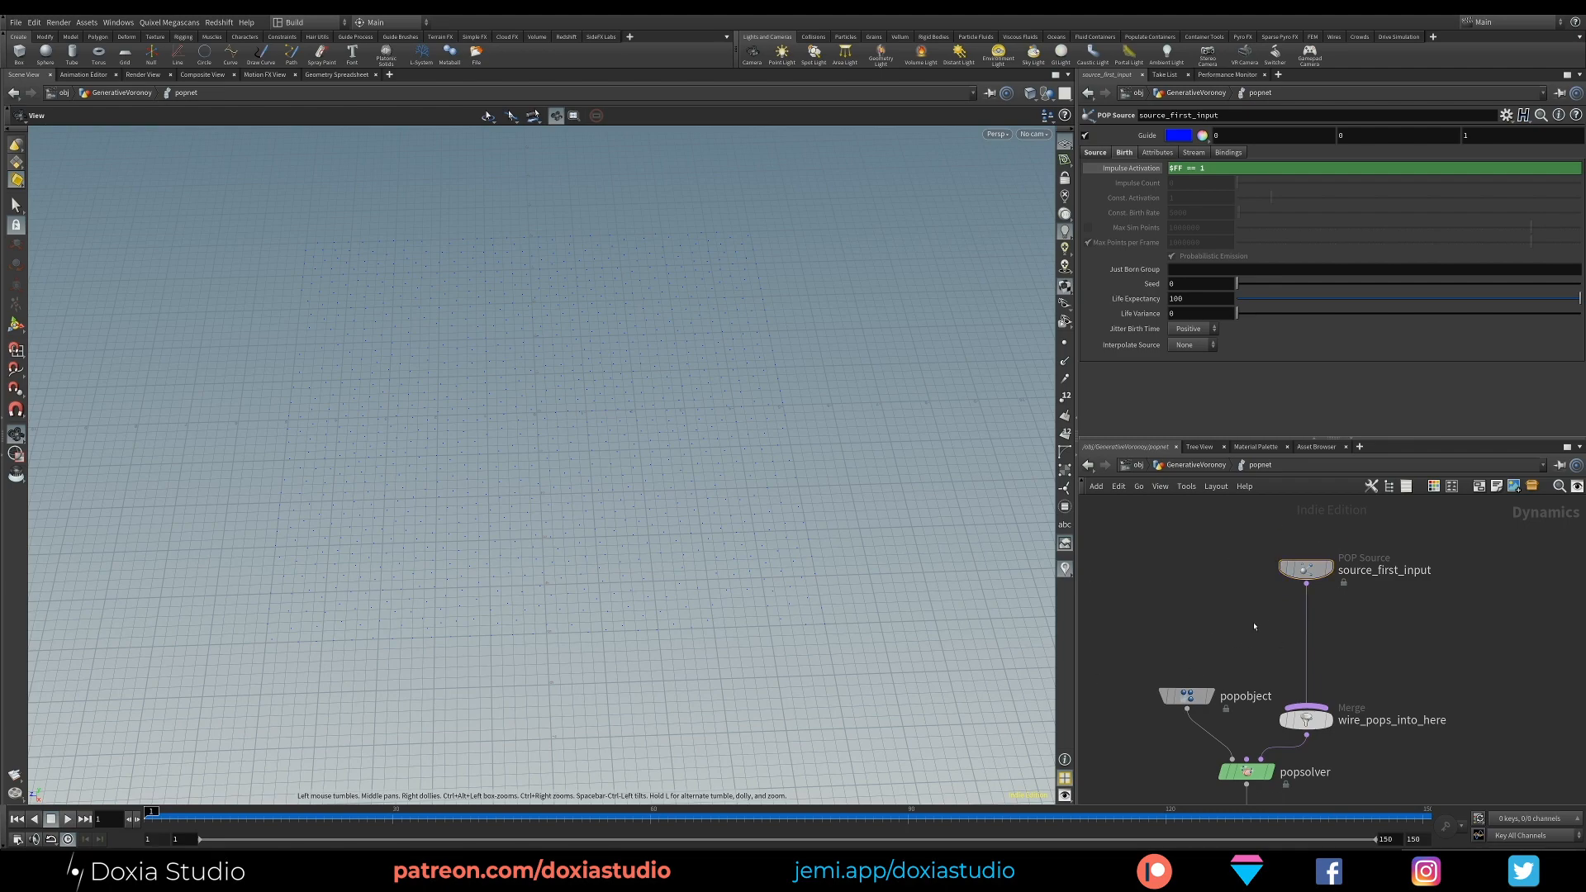
pyautogui.press('Tab')
pyautogui.write('pop')
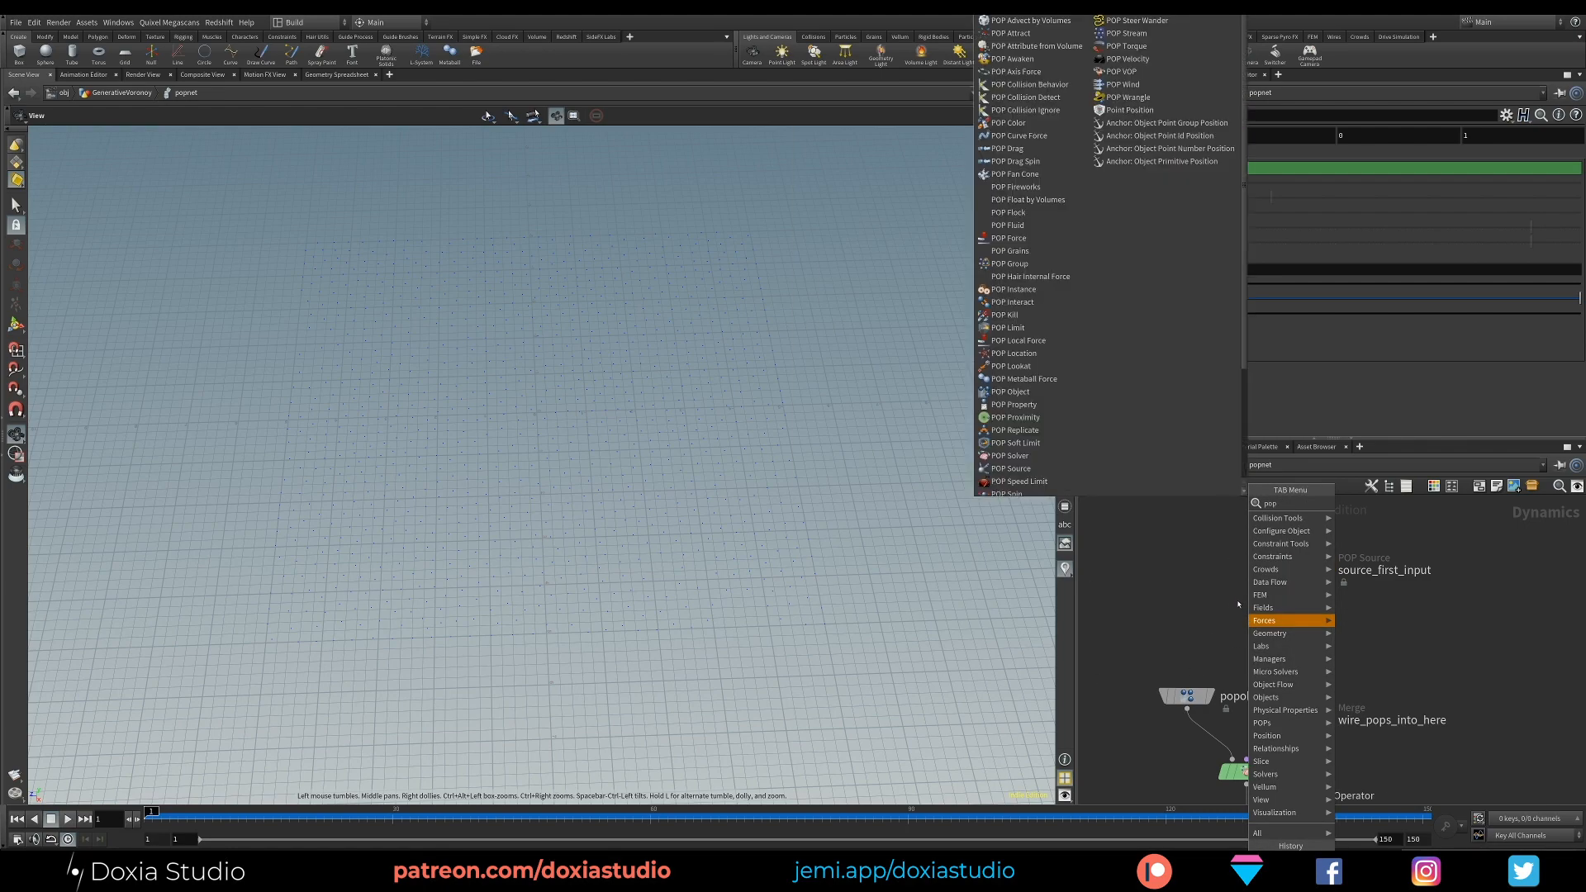
pyautogui.write('solv')
pyautogui.click(1384, 515)
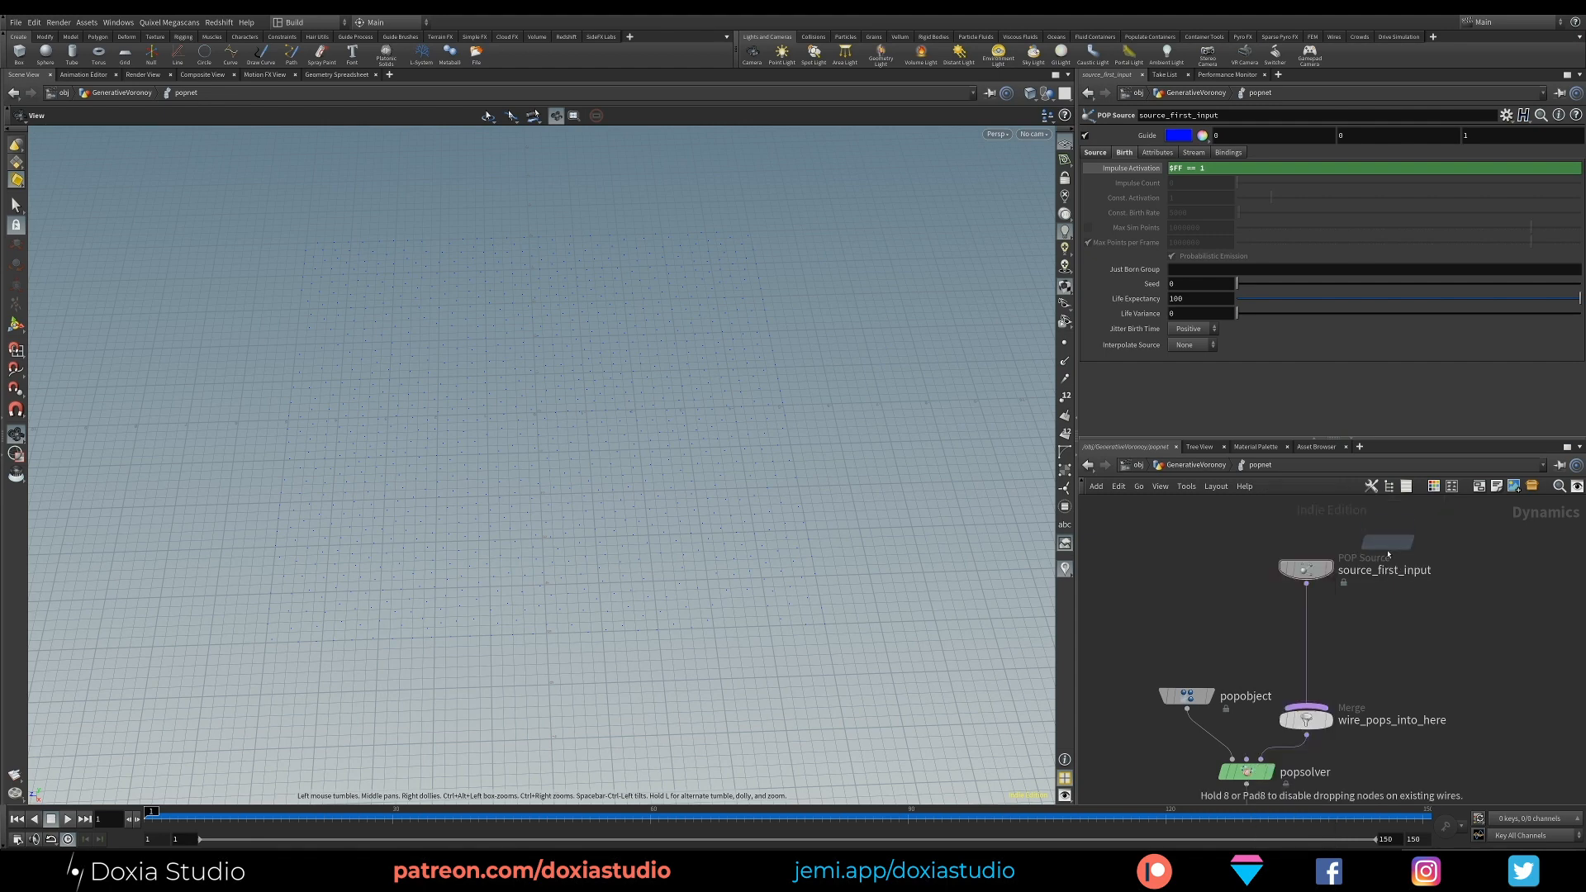
pyautogui.click(1309, 626)
pyautogui.doubleClick(1309, 626)
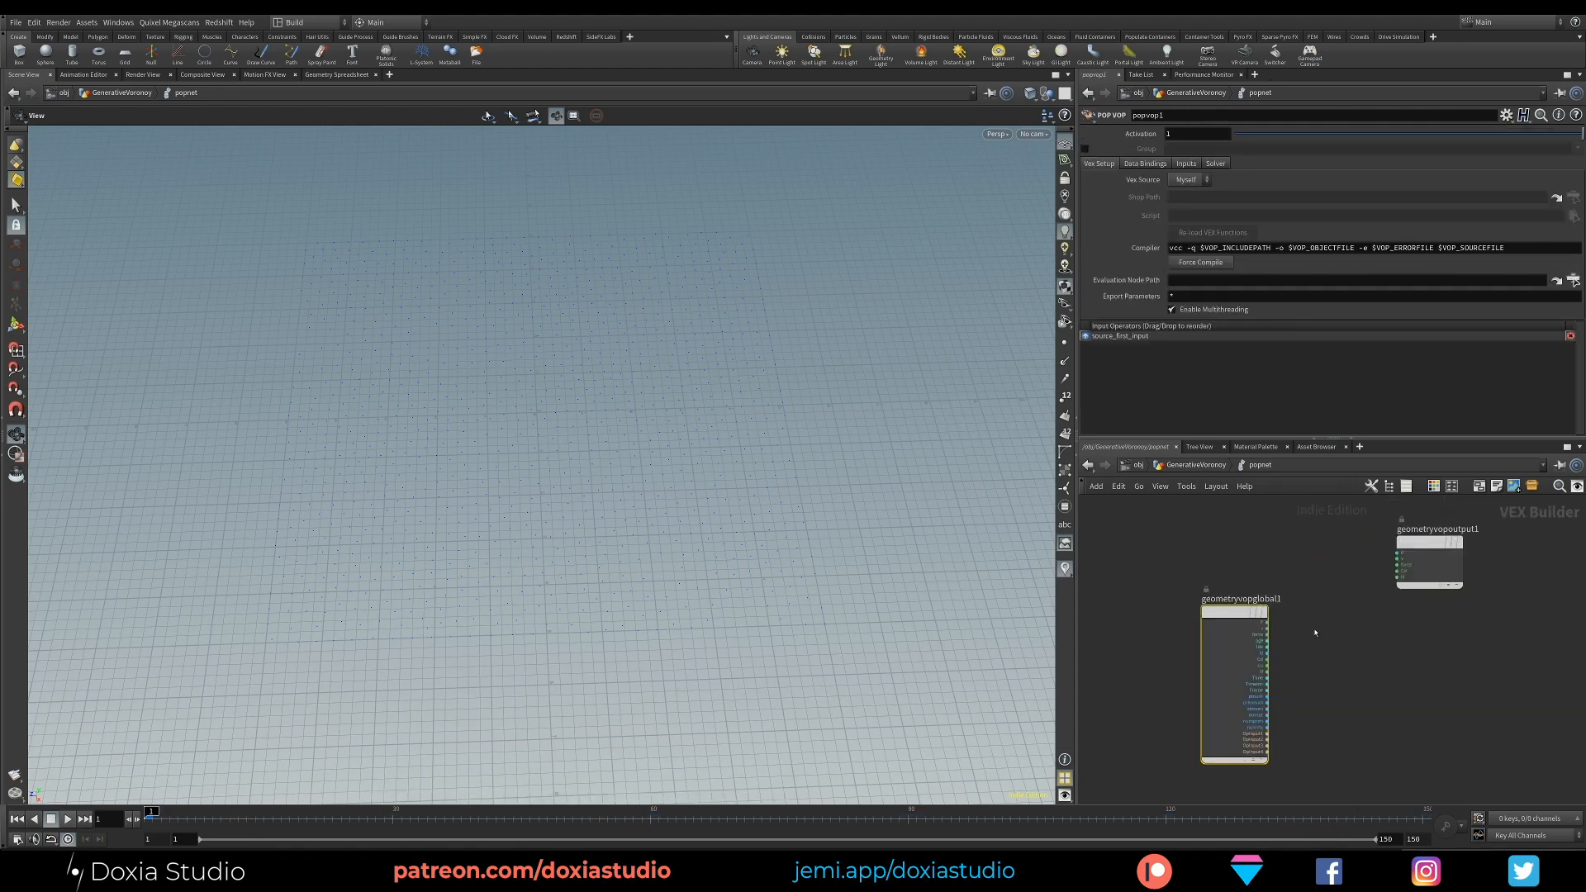
# Step: Spread the VOP's global and output nodes apart and place an Anti-Aliased Flow Noise node between them
pyautogui.moveTo(1242, 613); pyautogui.dragTo(1166, 567)
pyautogui.moveTo(1420, 546); pyautogui.dragTo(1445, 577)
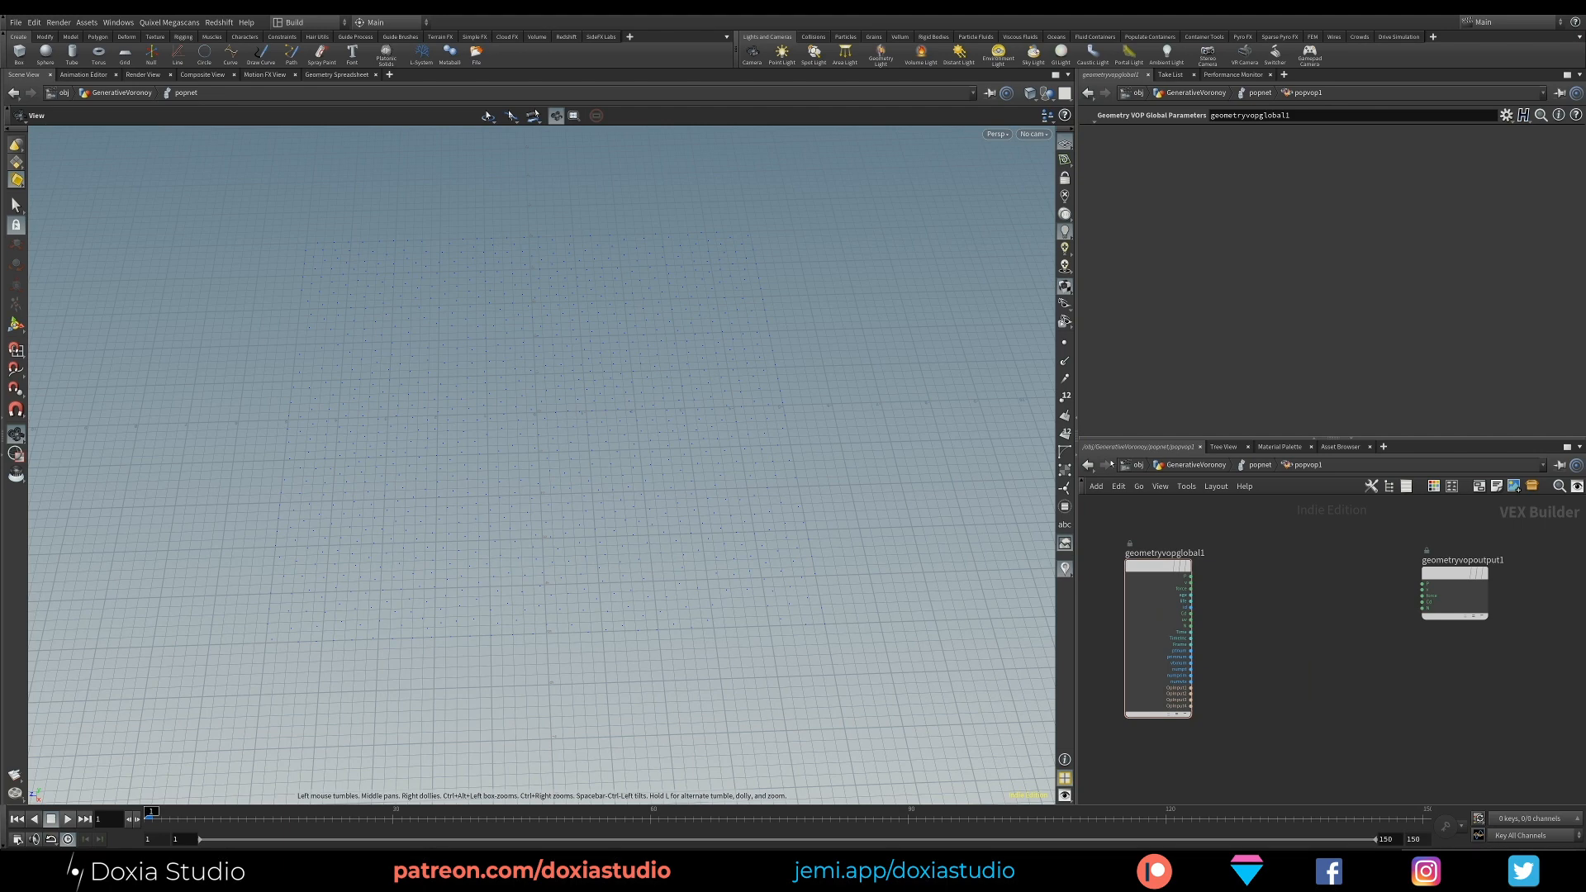
pyautogui.press('Tab')
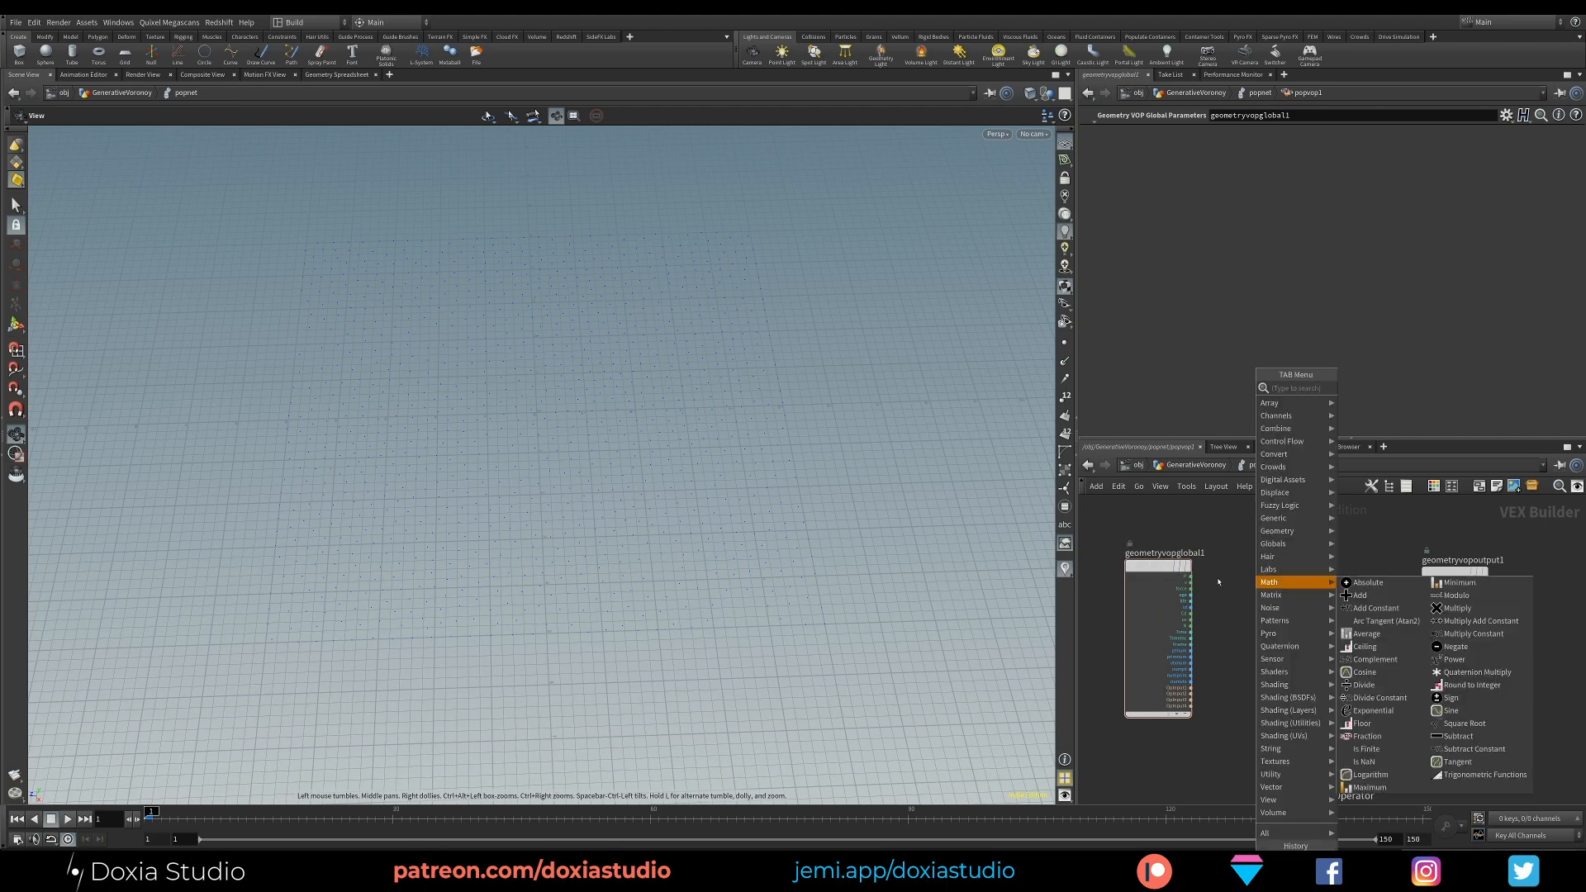
pyautogui.write('flow')
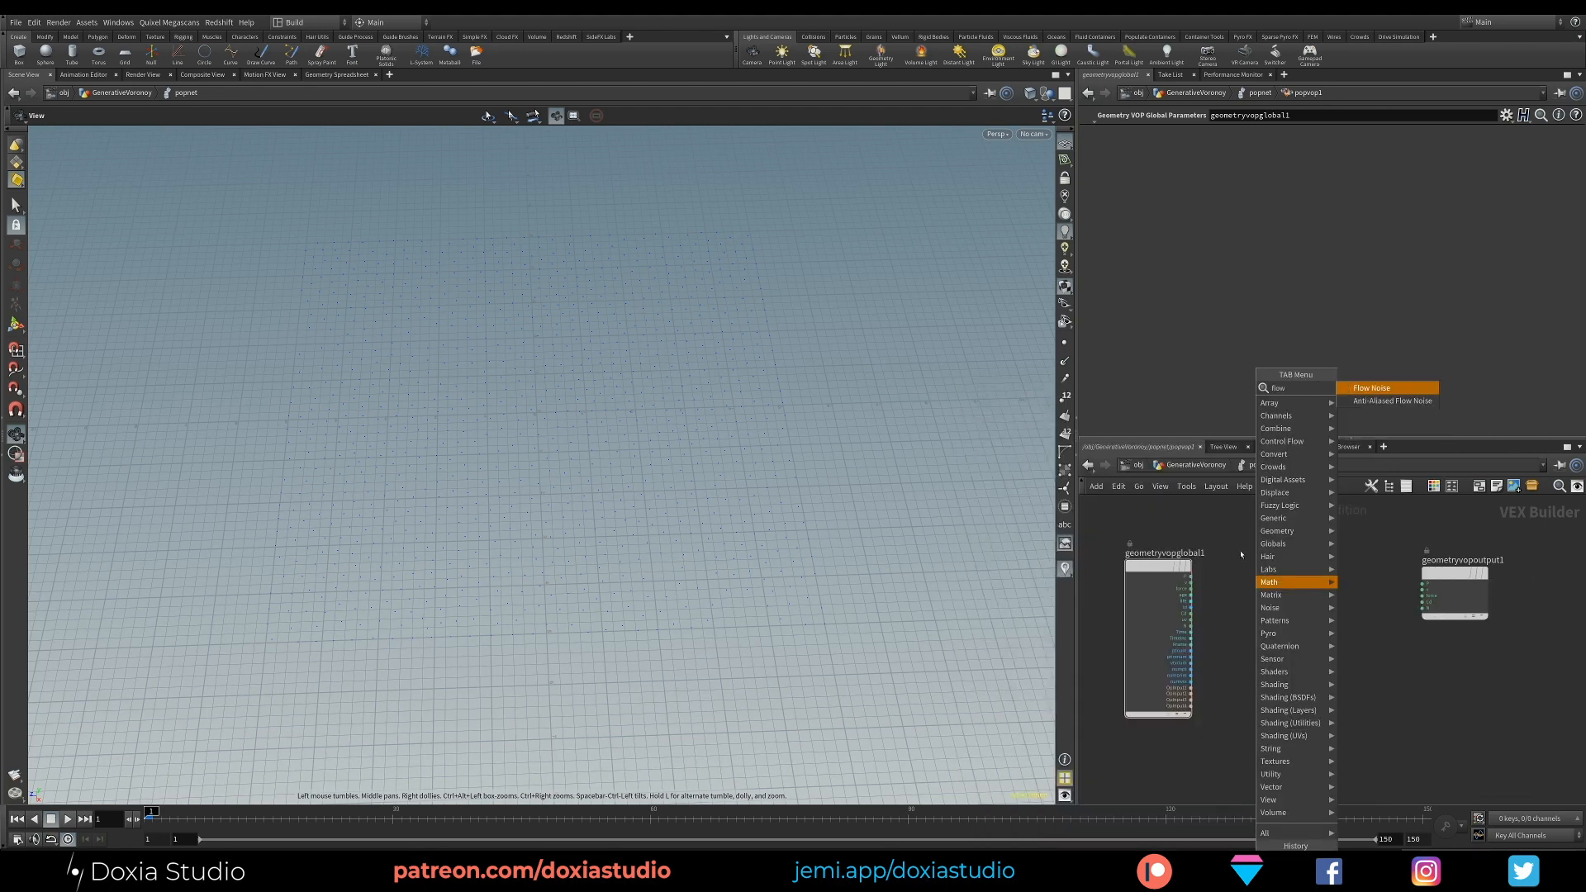
pyautogui.click(1384, 402)
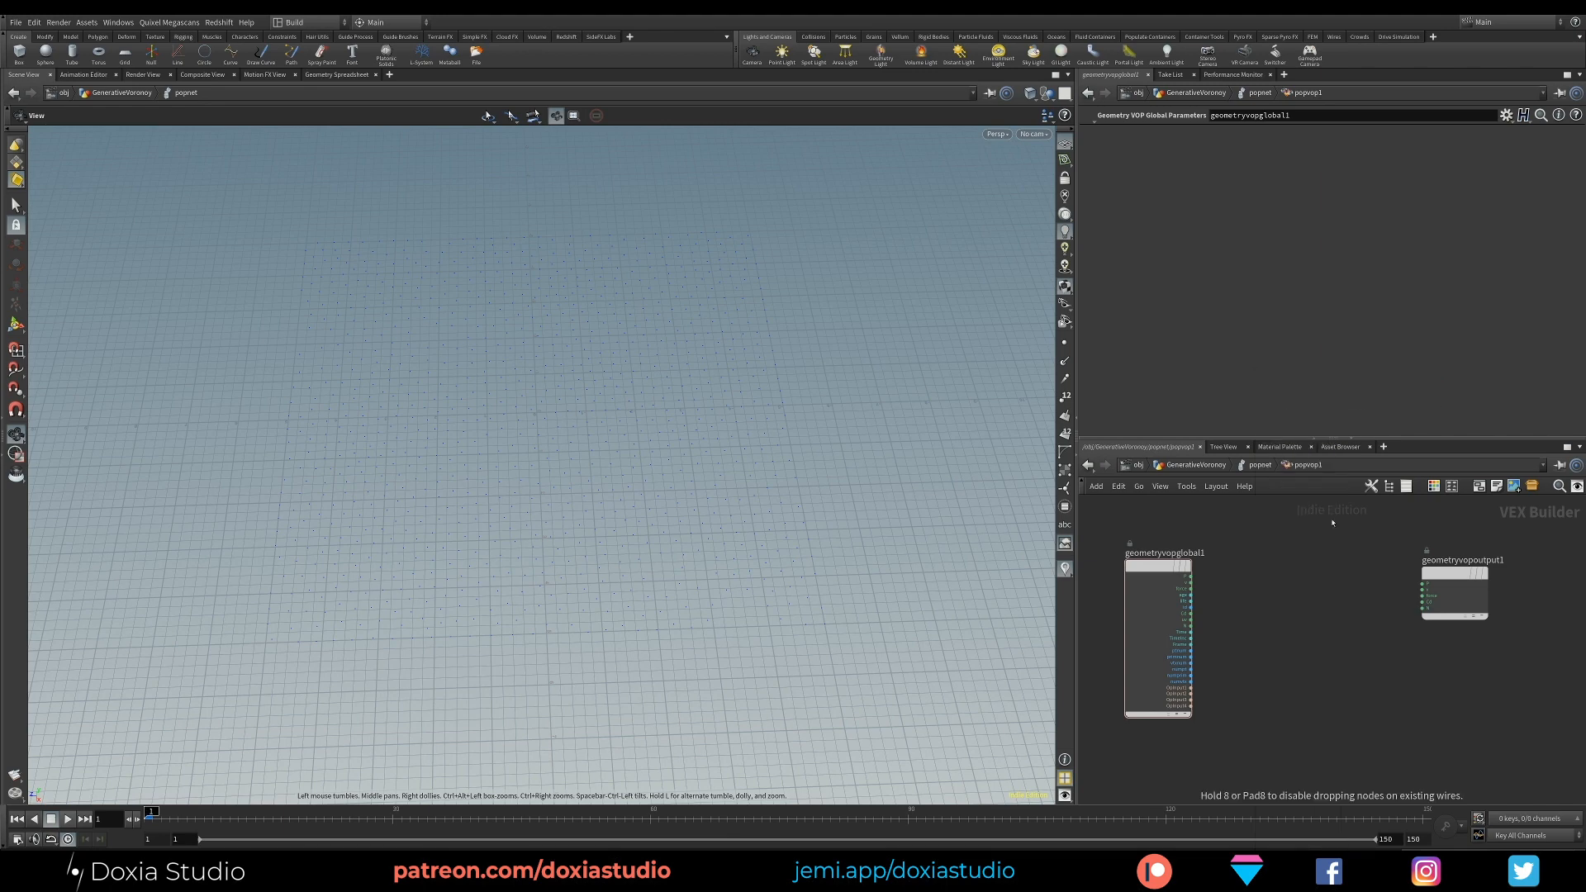
pyautogui.click(1290, 575)
pyautogui.moveTo(1288, 569); pyautogui.dragTo(1307, 563)
pyautogui.moveTo(1458, 574); pyautogui.dragTo(1468, 566)
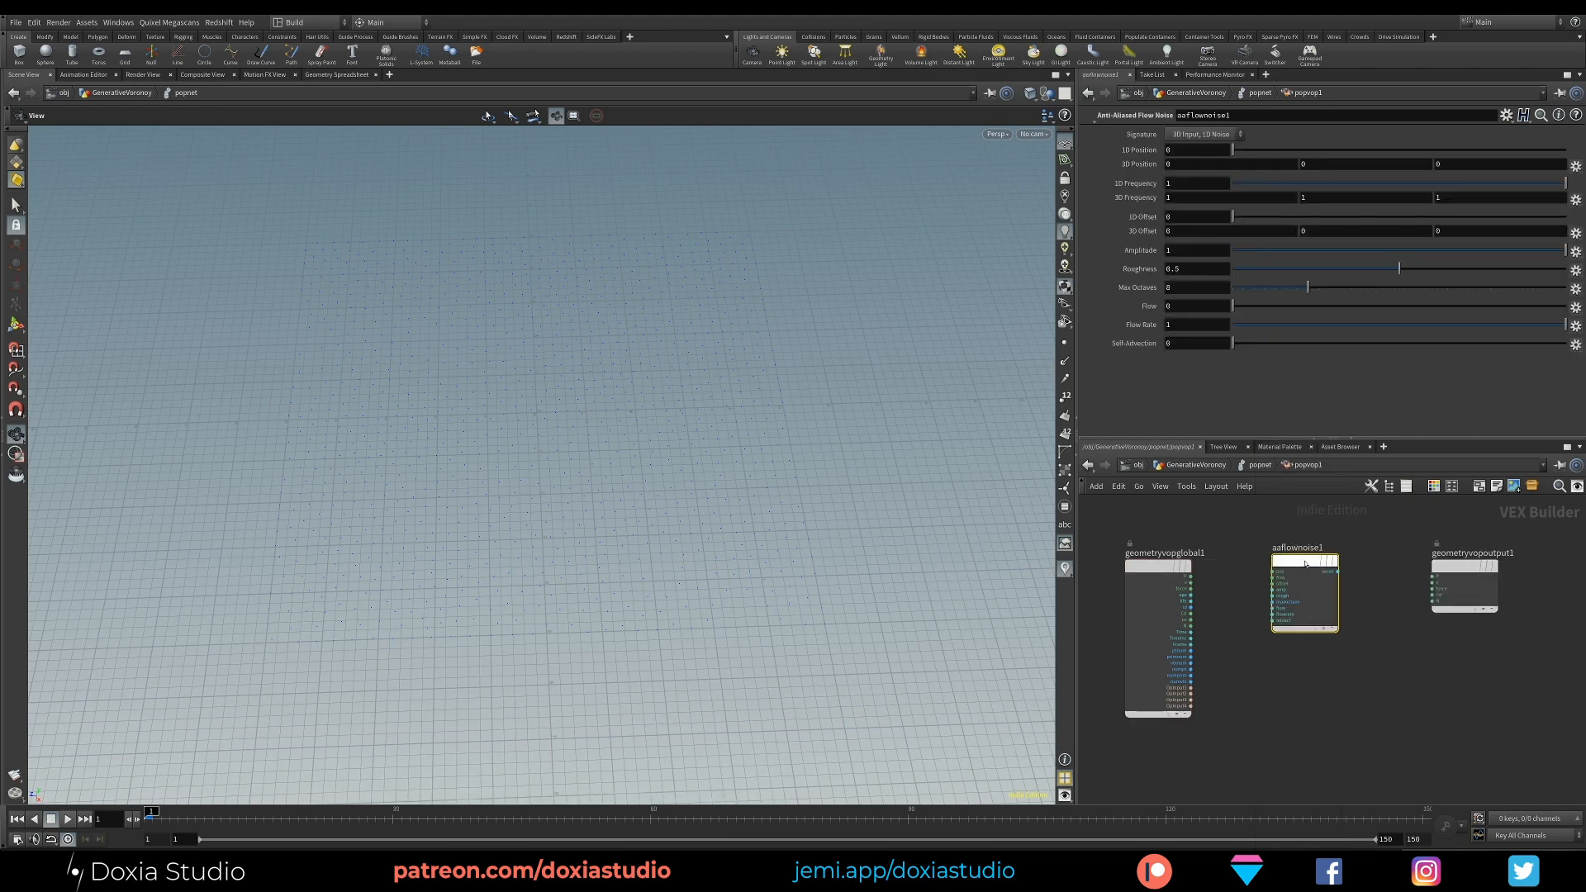
# Step: Set the Anti-Aliased Flow Noise signature to 3D Input, 3D Noise
pyautogui.moveTo(1305, 563); pyautogui.dragTo(1338, 637)
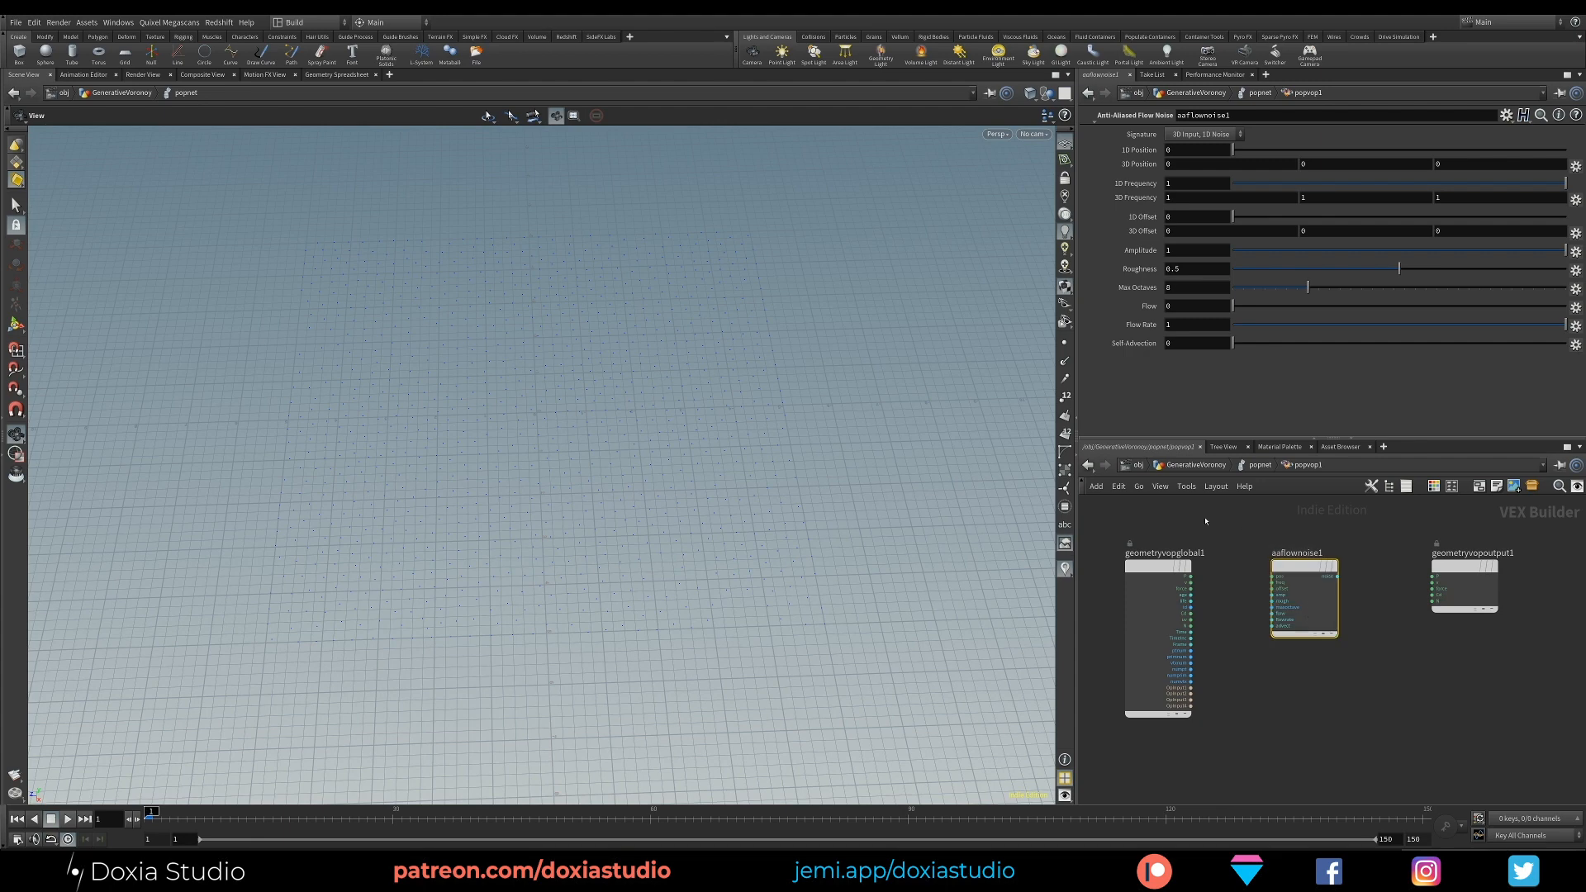
pyautogui.click(1202, 137)
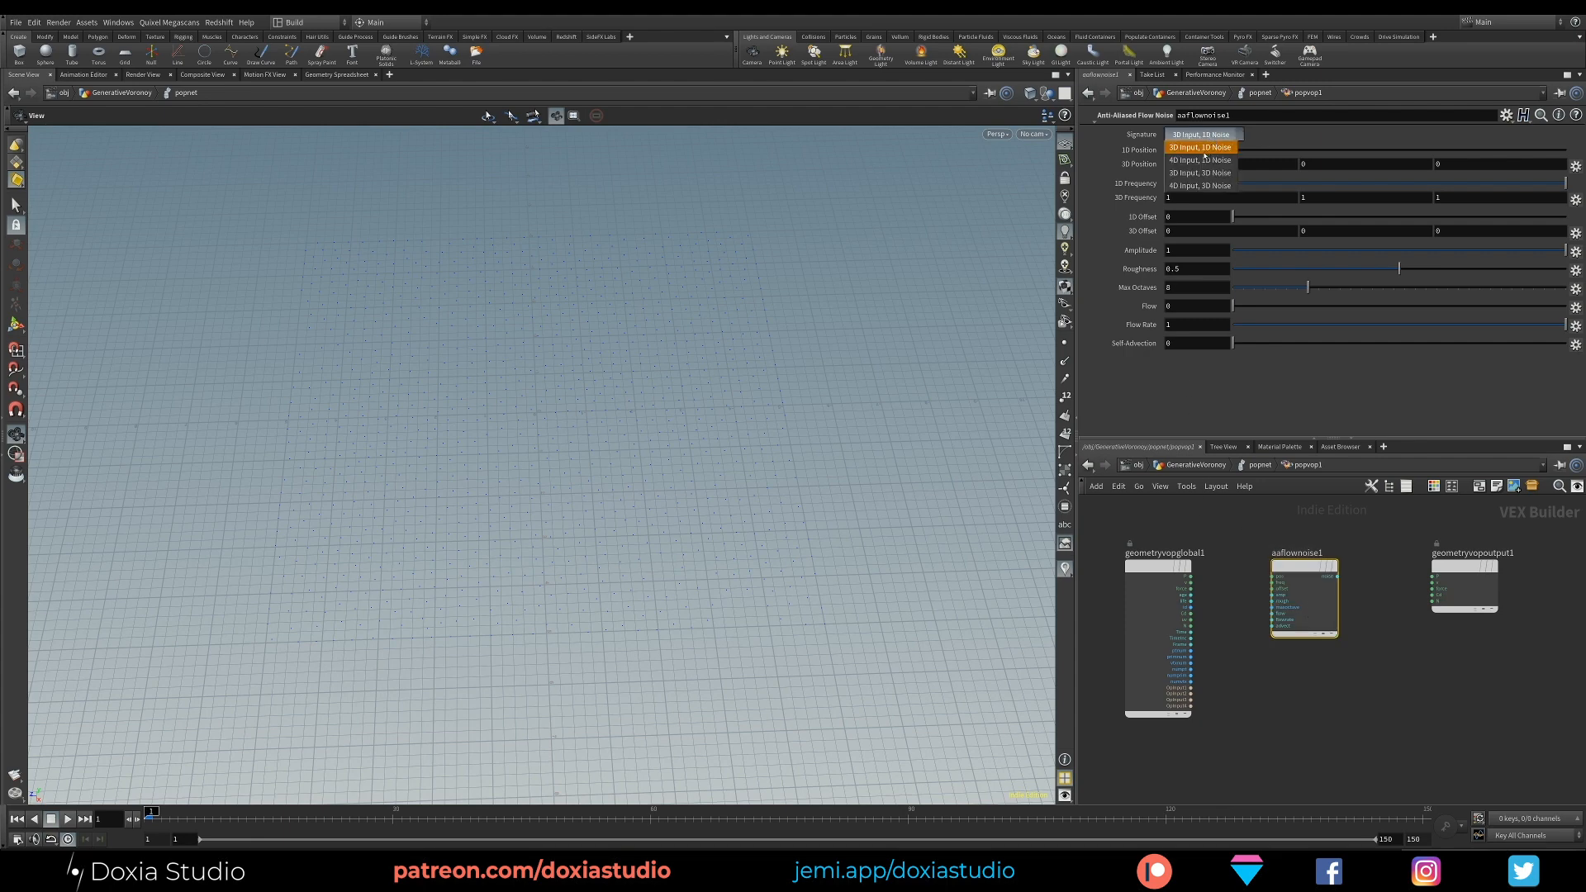
pyautogui.click(1208, 174)
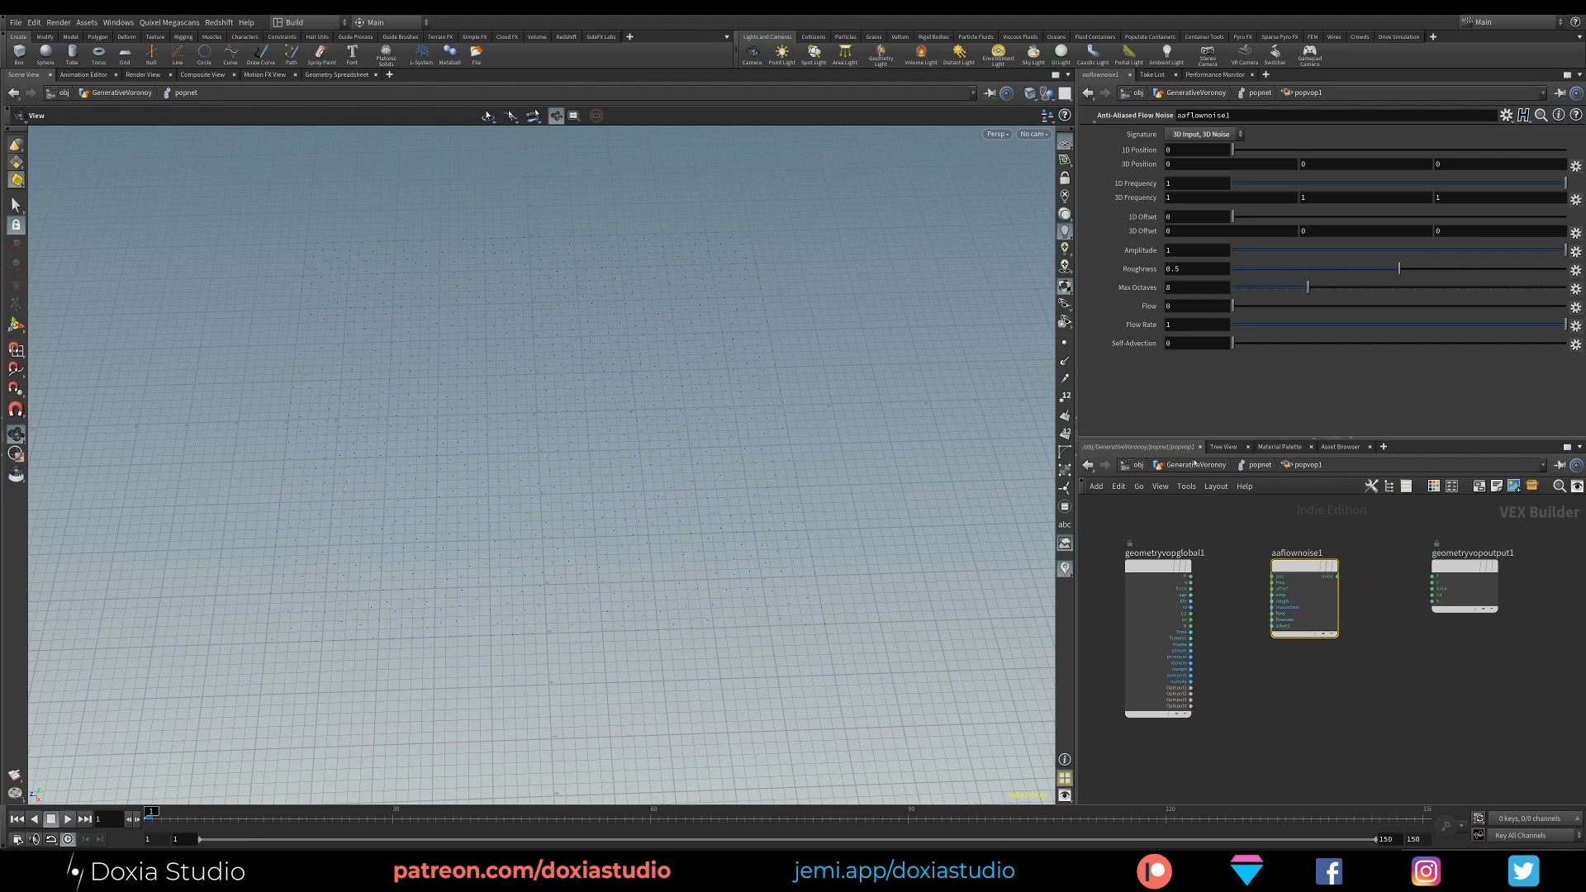
# Step: Wire the global P output into the flow noise's pos input and its noise output into v on the geometry output node
pyautogui.moveTo(1163, 568); pyautogui.dragTo(1139, 578)
pyautogui.moveTo(1292, 567); pyautogui.dragTo(1281, 576)
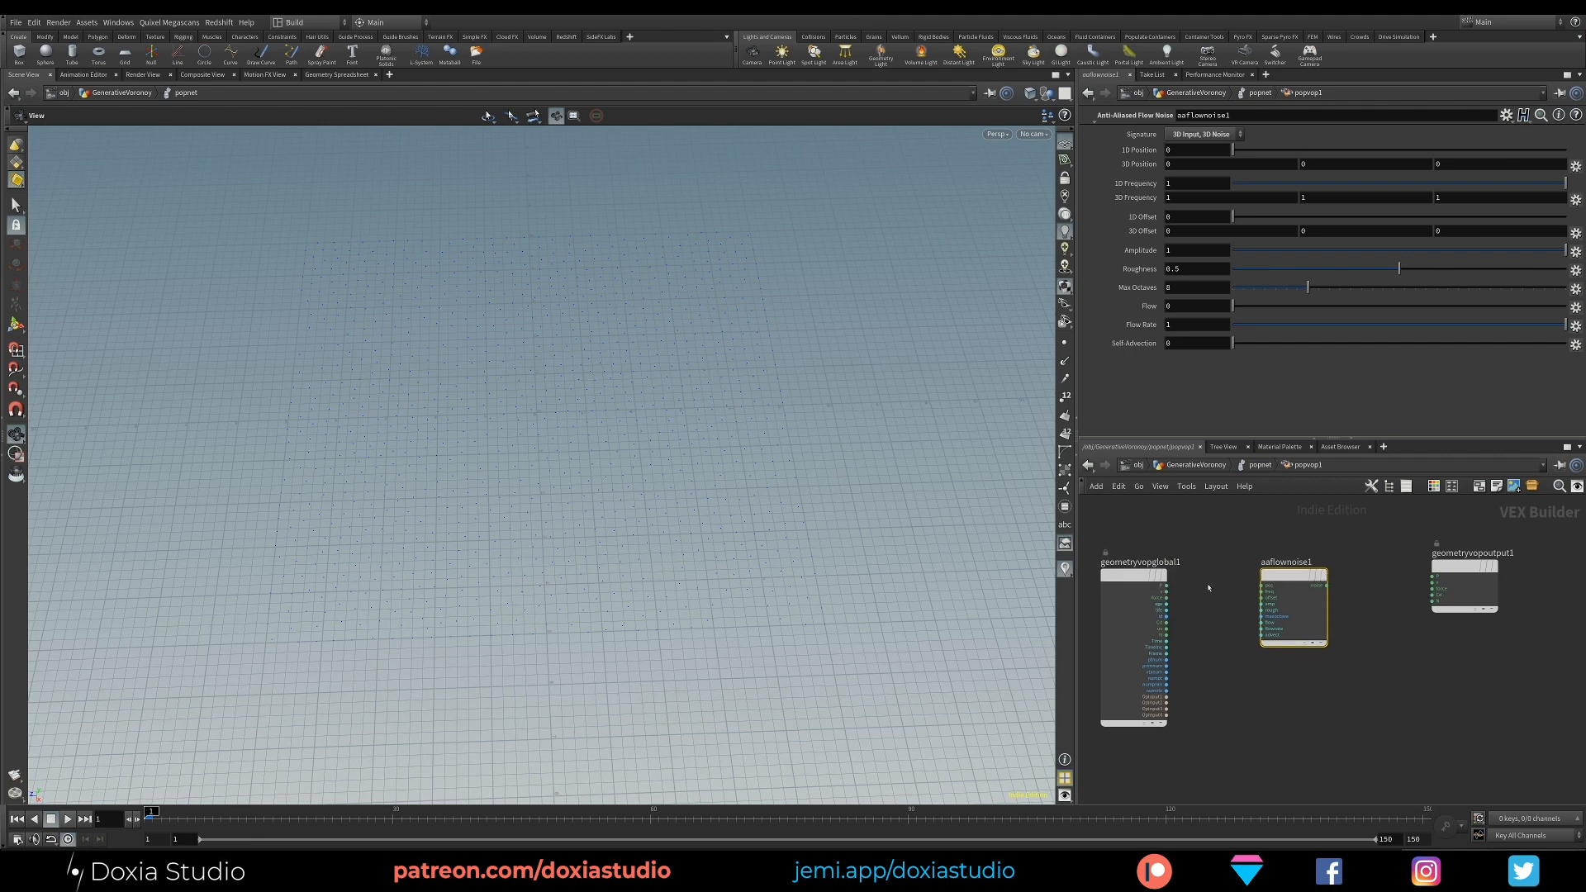
pyautogui.moveTo(1165, 586); pyautogui.dragTo(1427, 598)
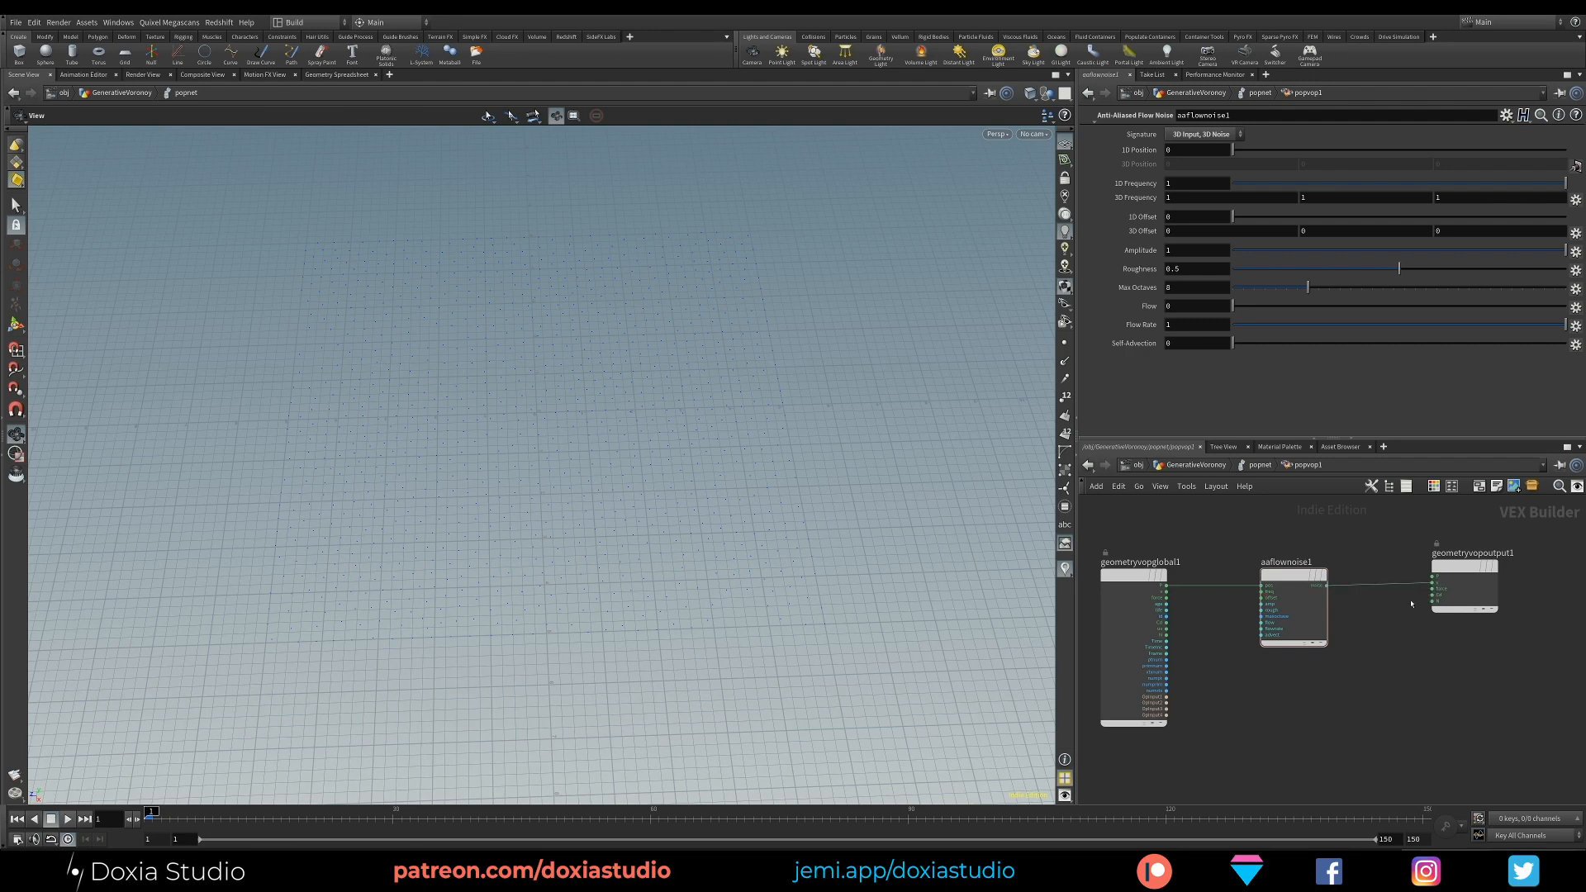
# Step: Create input parameters for all unconnected inputs of aaflownoise1 and check the amp parameter's settings
pyautogui.scroll(5, 1412, 603)
pyautogui.moveTo(1327, 628); pyautogui.dragTo(1500, 640, button='middle')
pyautogui.click(1341, 560)
pyautogui.rightClick(1336, 562)
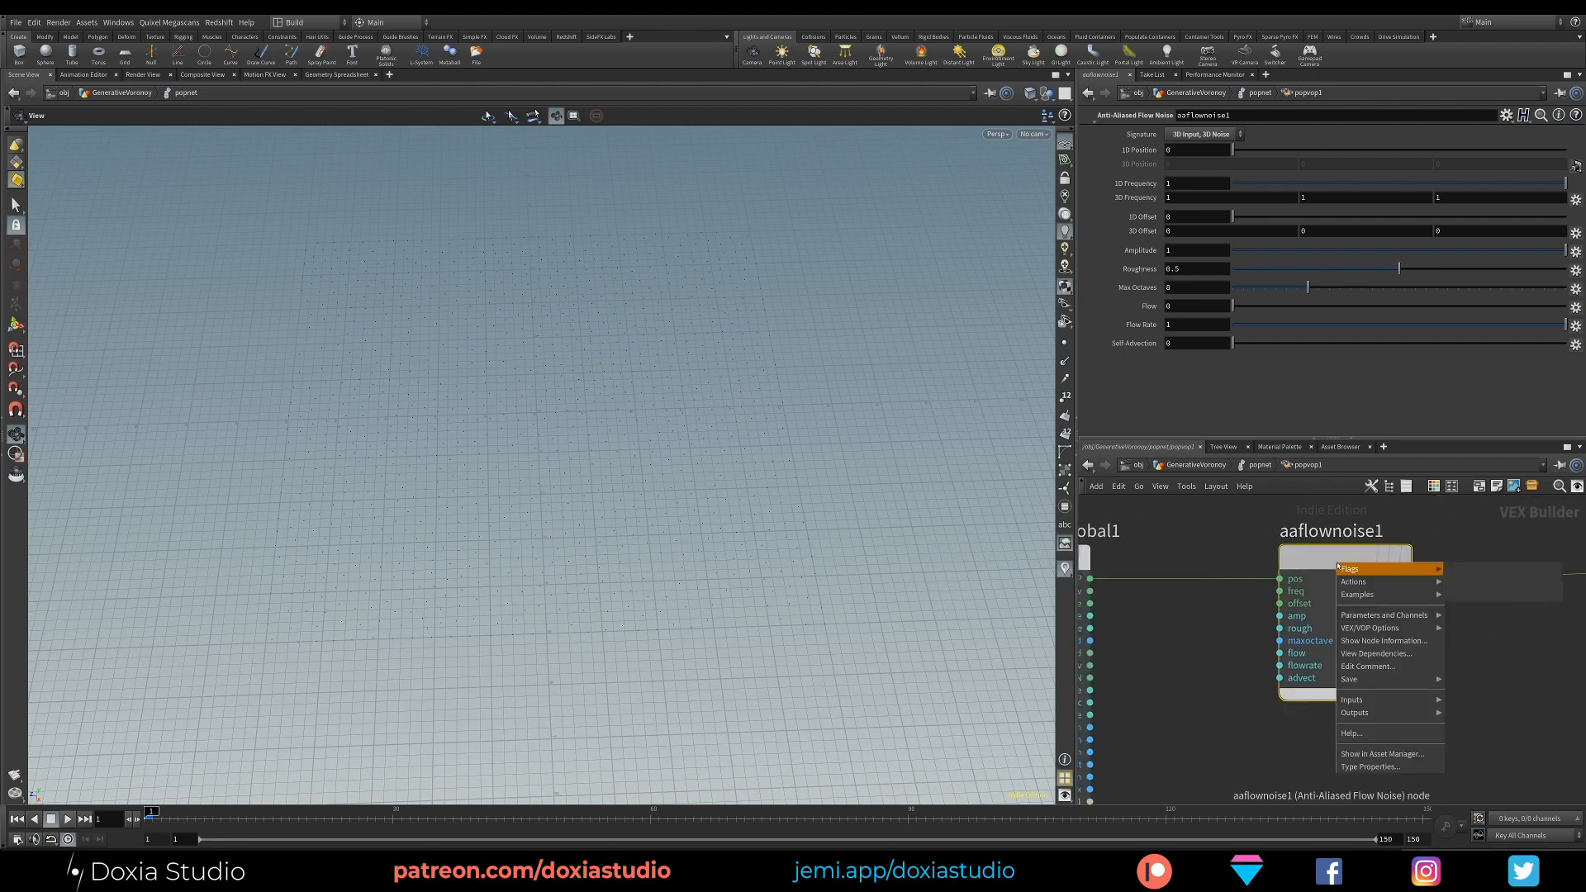
pyautogui.moveTo(1422, 619)
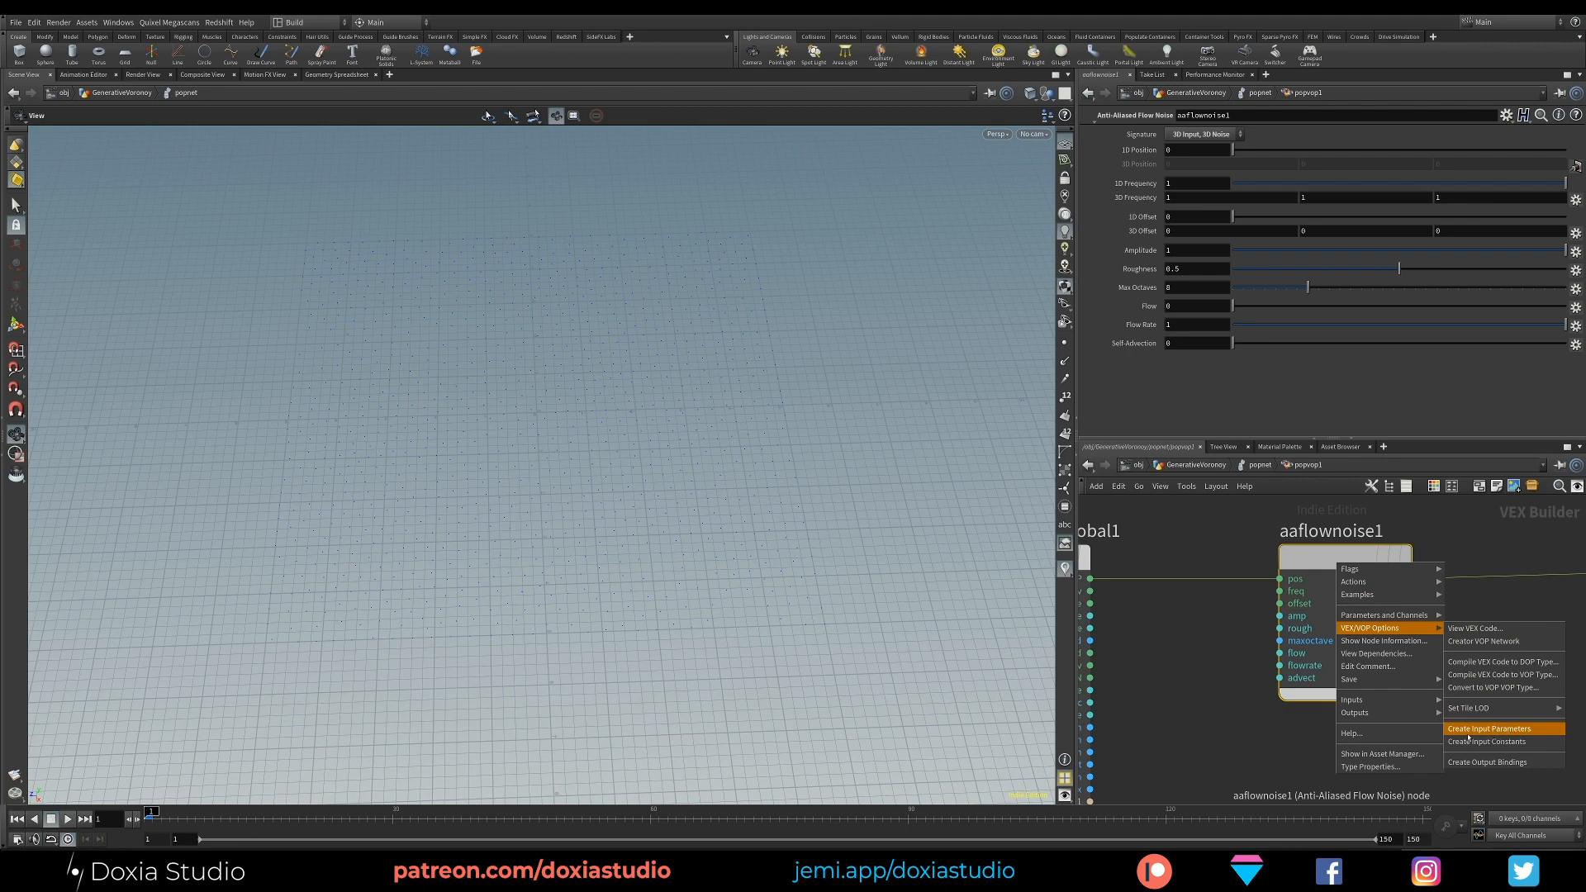
pyautogui.click(1503, 730)
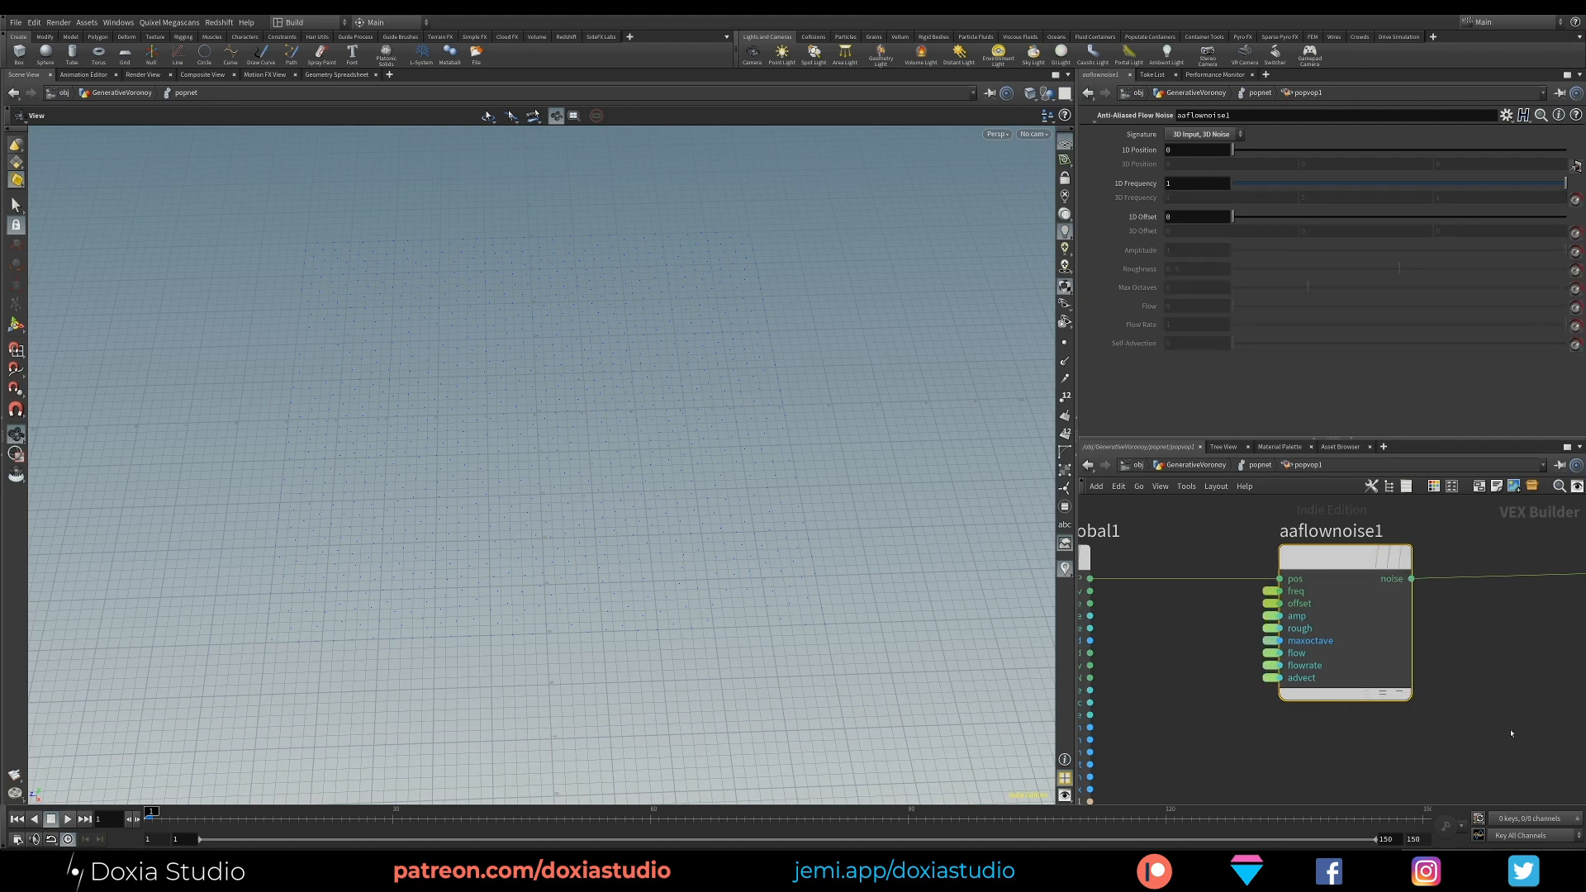
pyautogui.click(1270, 592)
pyautogui.click(1272, 616)
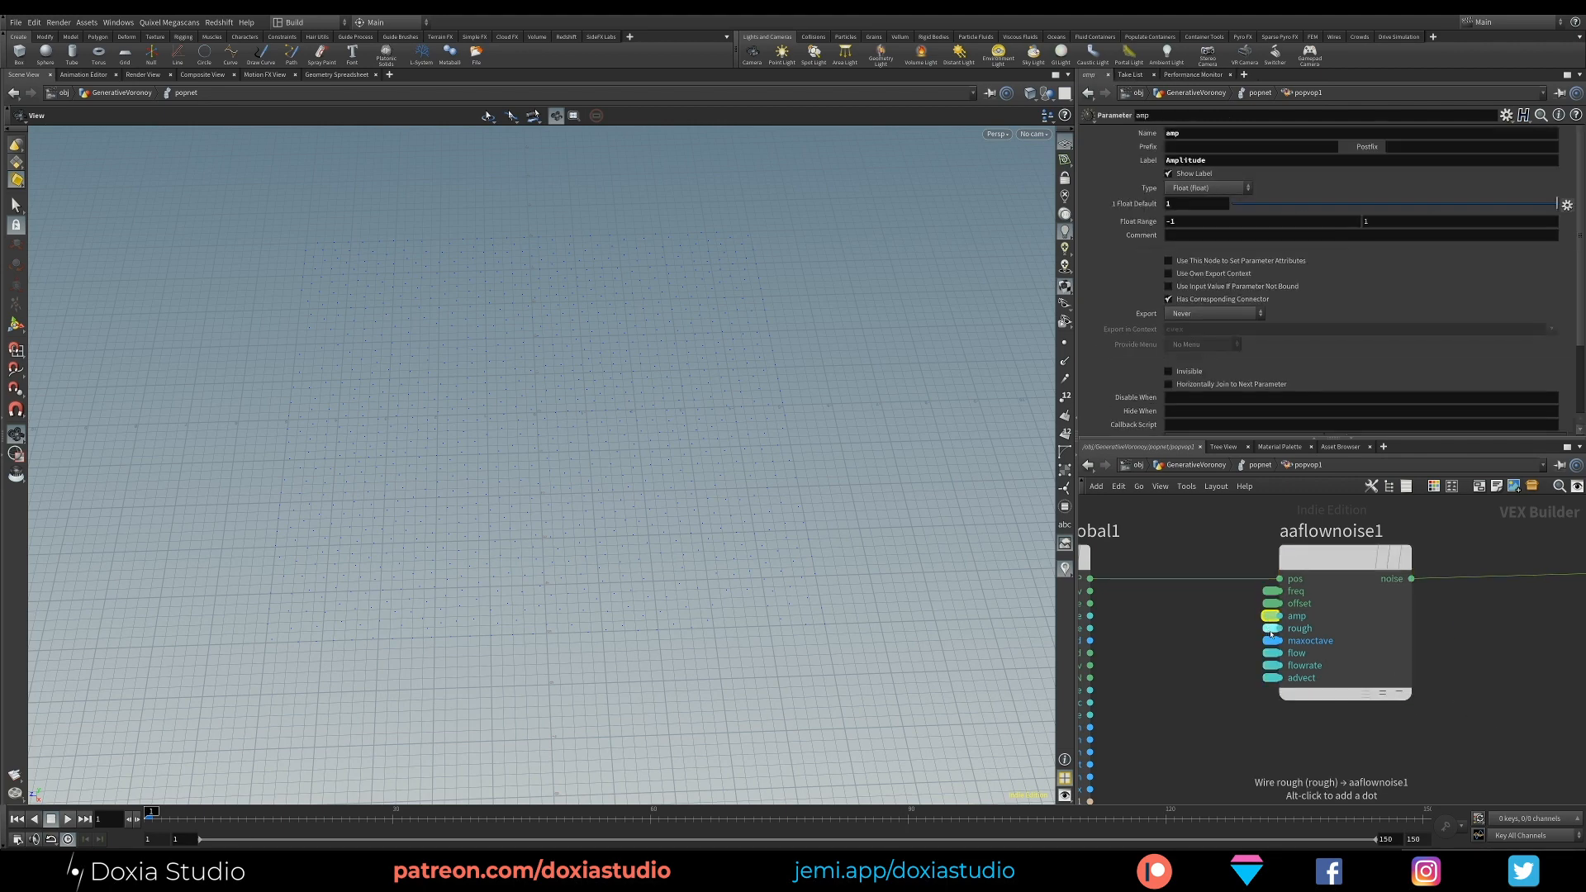
# Step: Return to the GenerativeVoronoy geometry network, display the popnet node and play the simulation, then stop it
pyautogui.press('u')
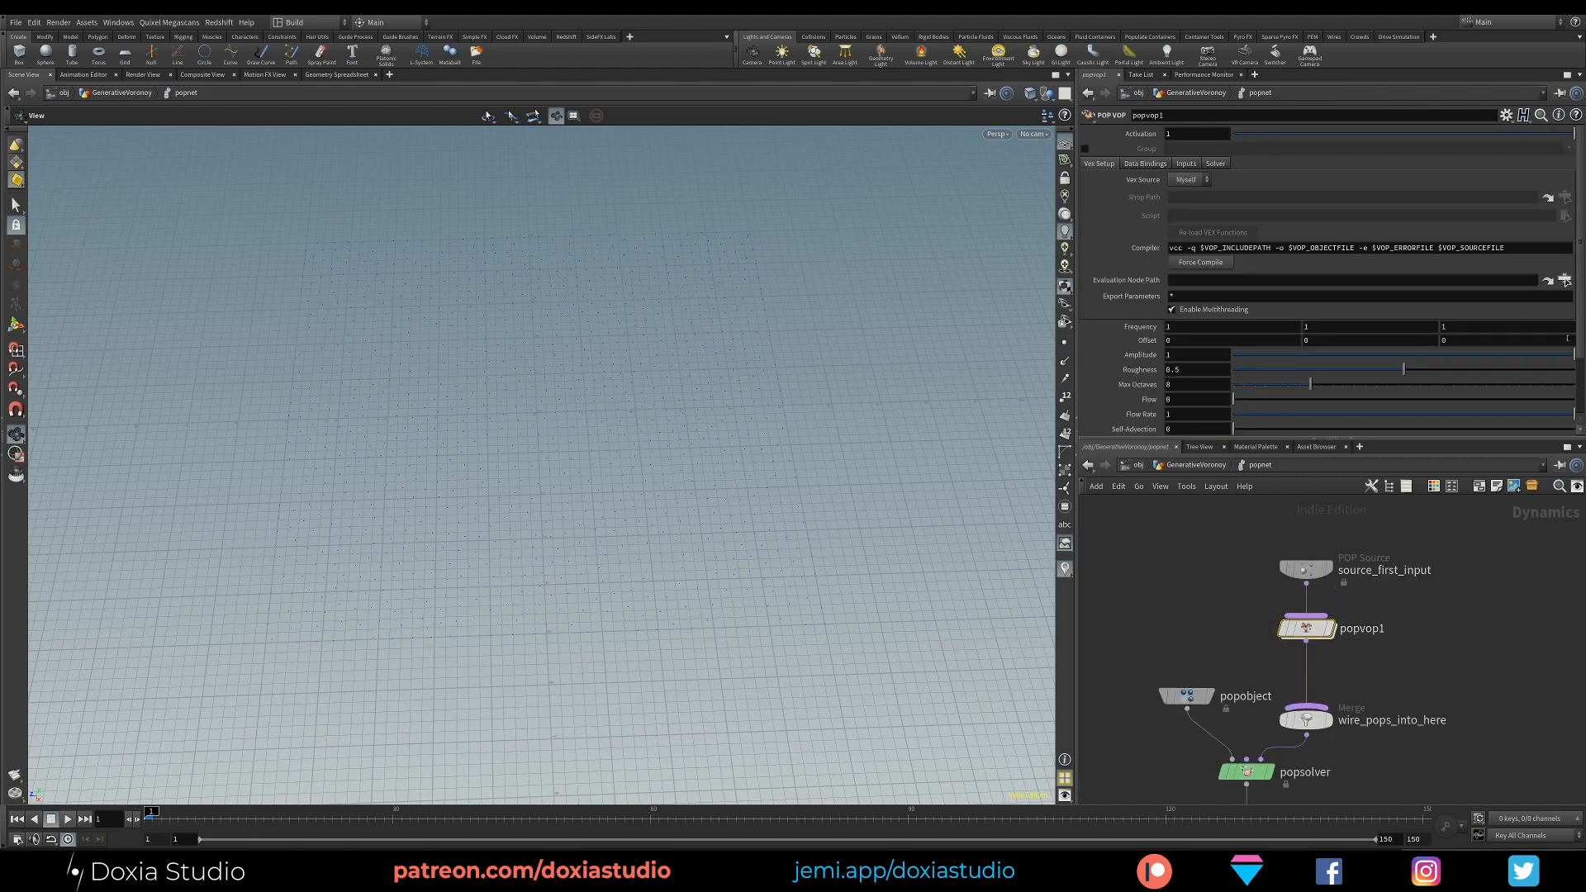
pyautogui.scroll(-3, 1309, 230)
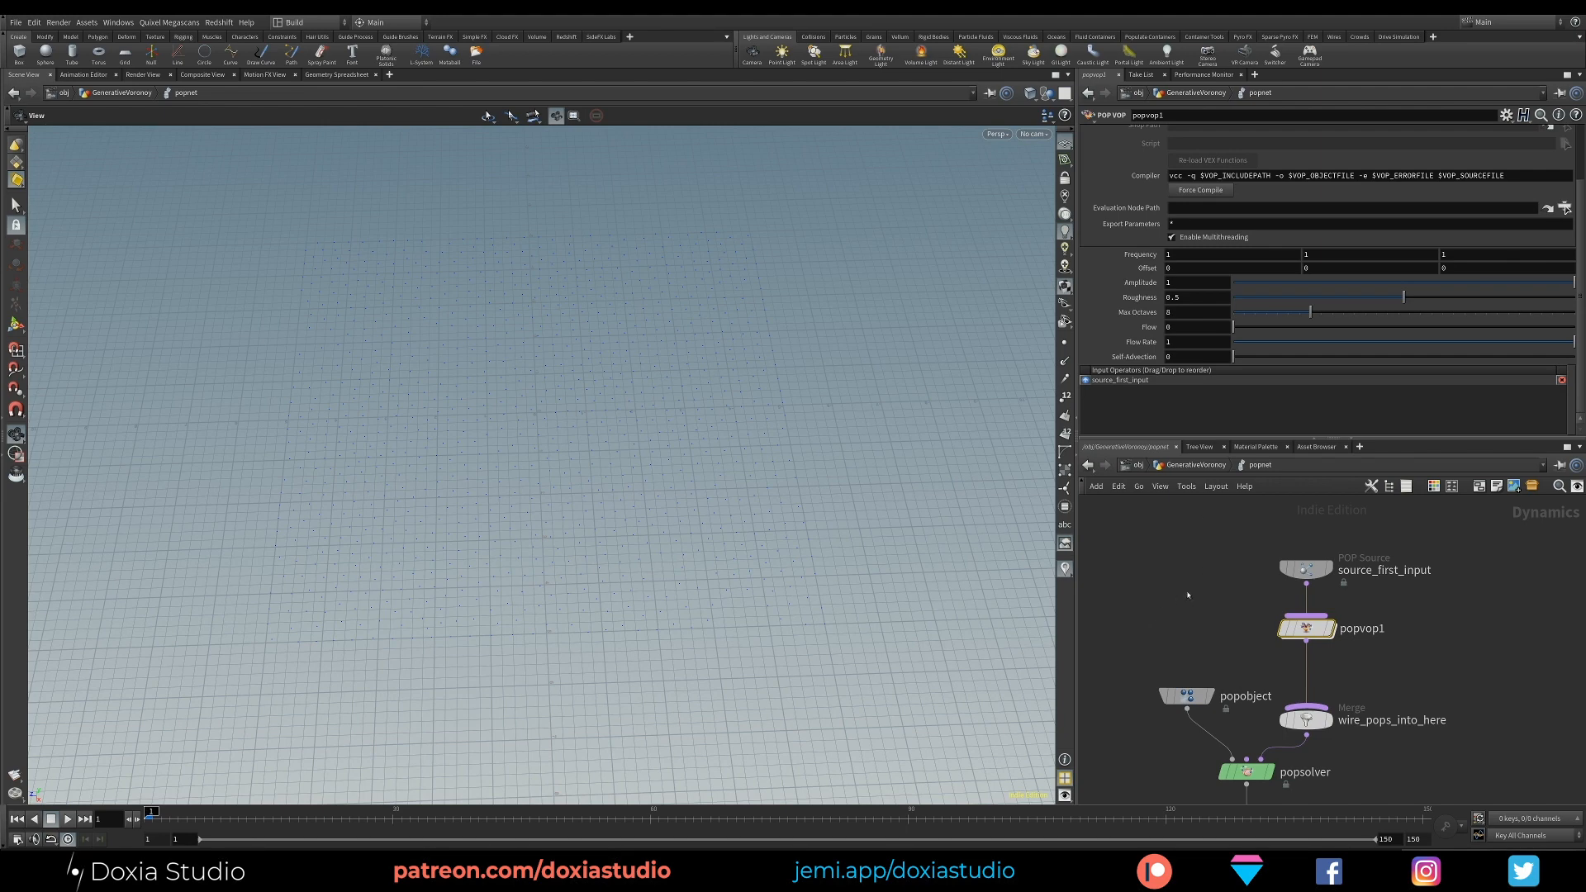
pyautogui.press('u')
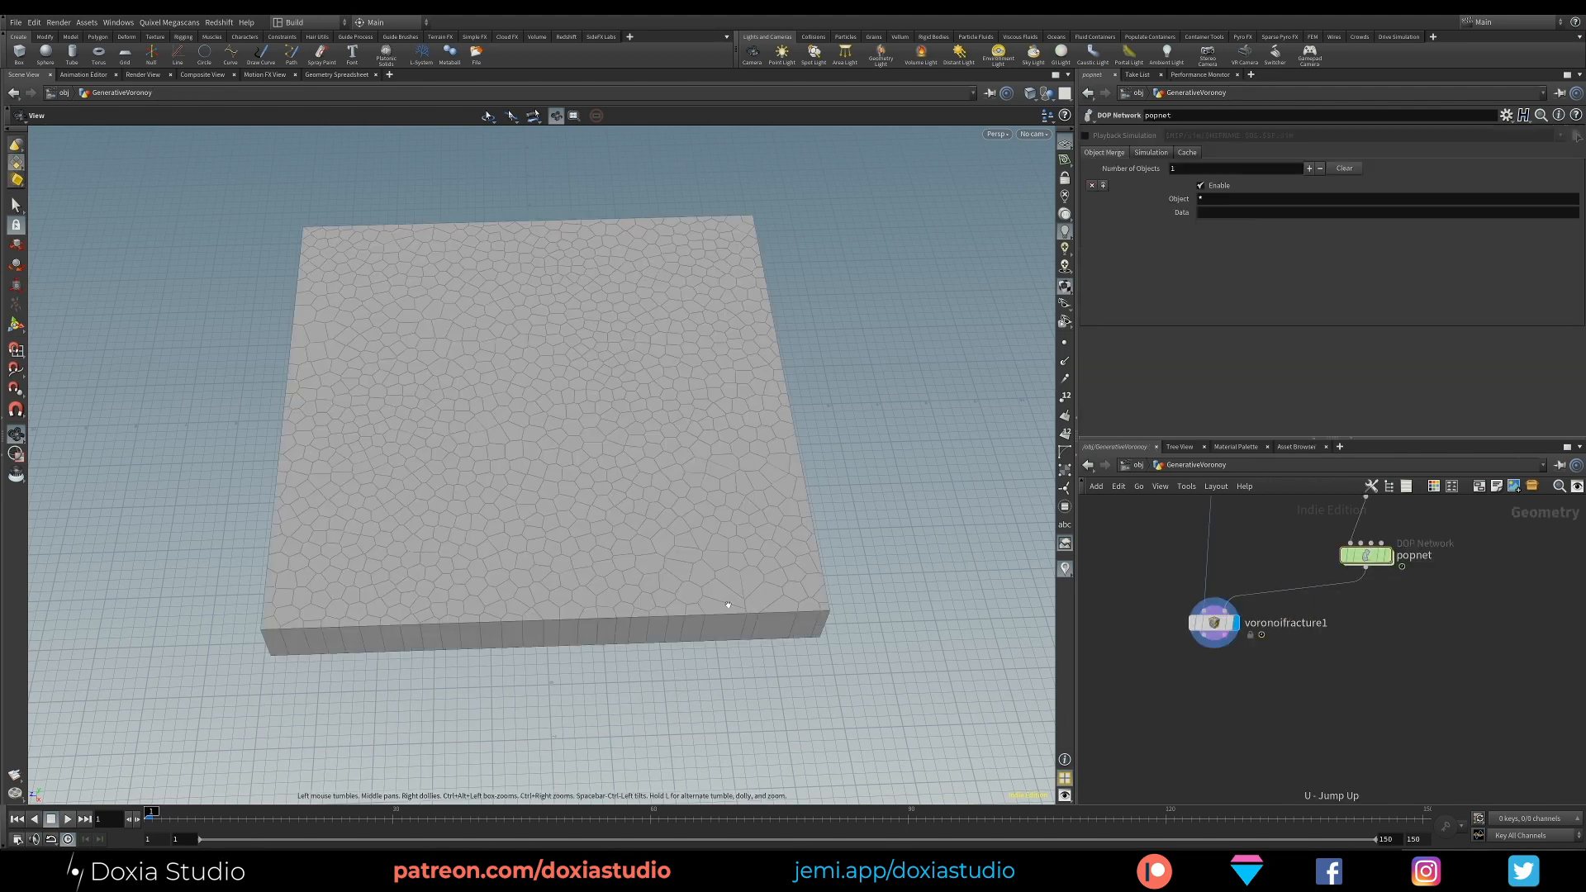
pyautogui.moveTo(1288, 534); pyautogui.dragTo(1280, 609, button='middle')
pyautogui.click(1383, 629)
pyautogui.moveTo(1365, 630); pyautogui.dragTo(1377, 632)
pyautogui.press('Up')
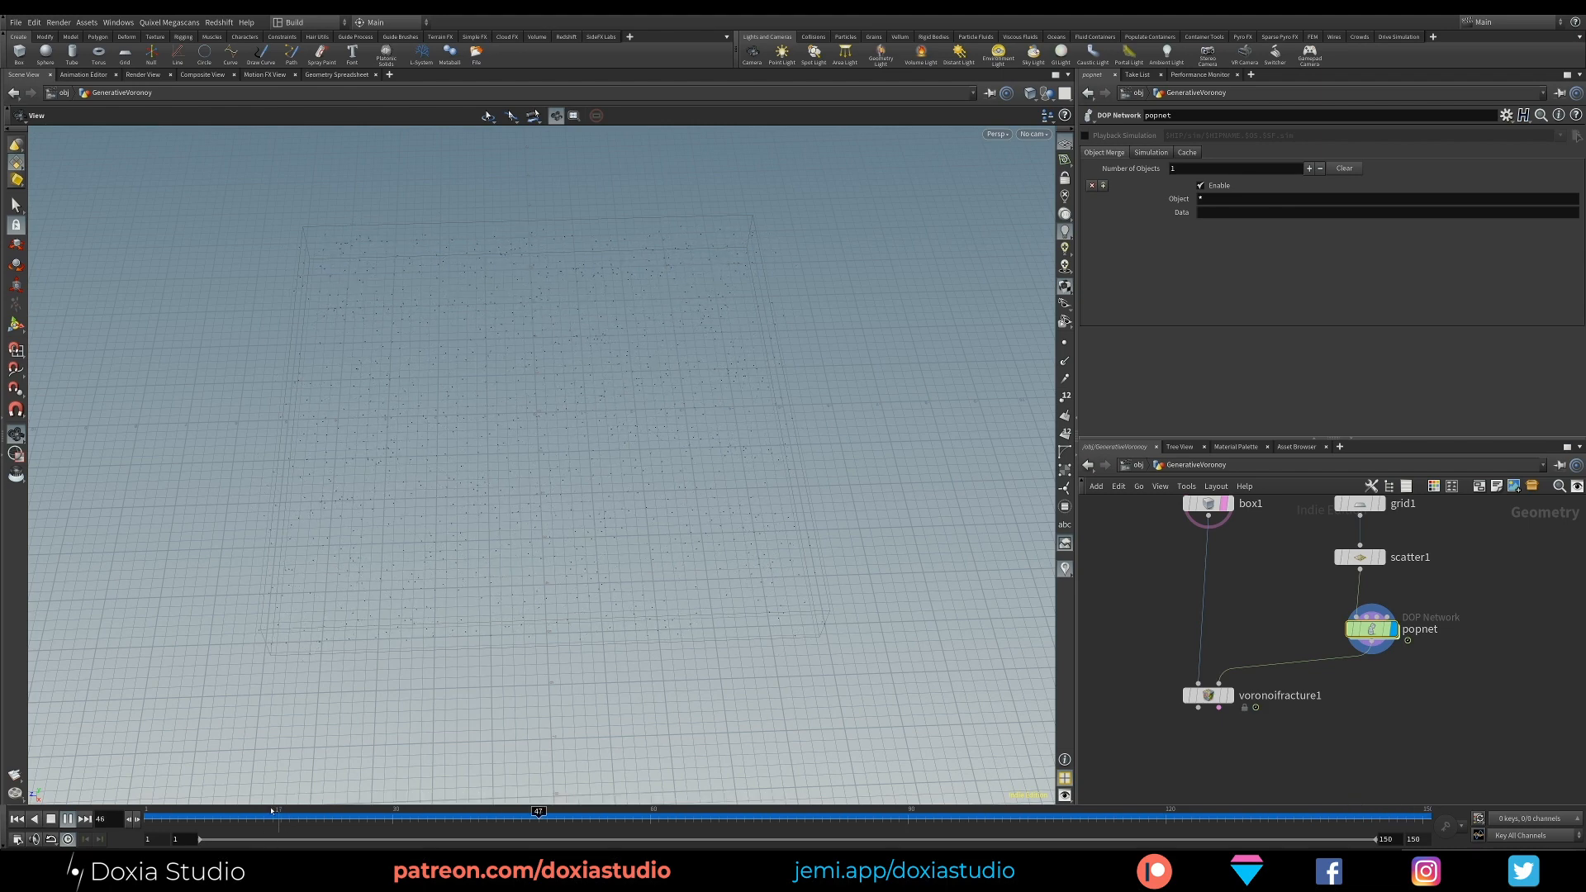
pyautogui.press('Up')
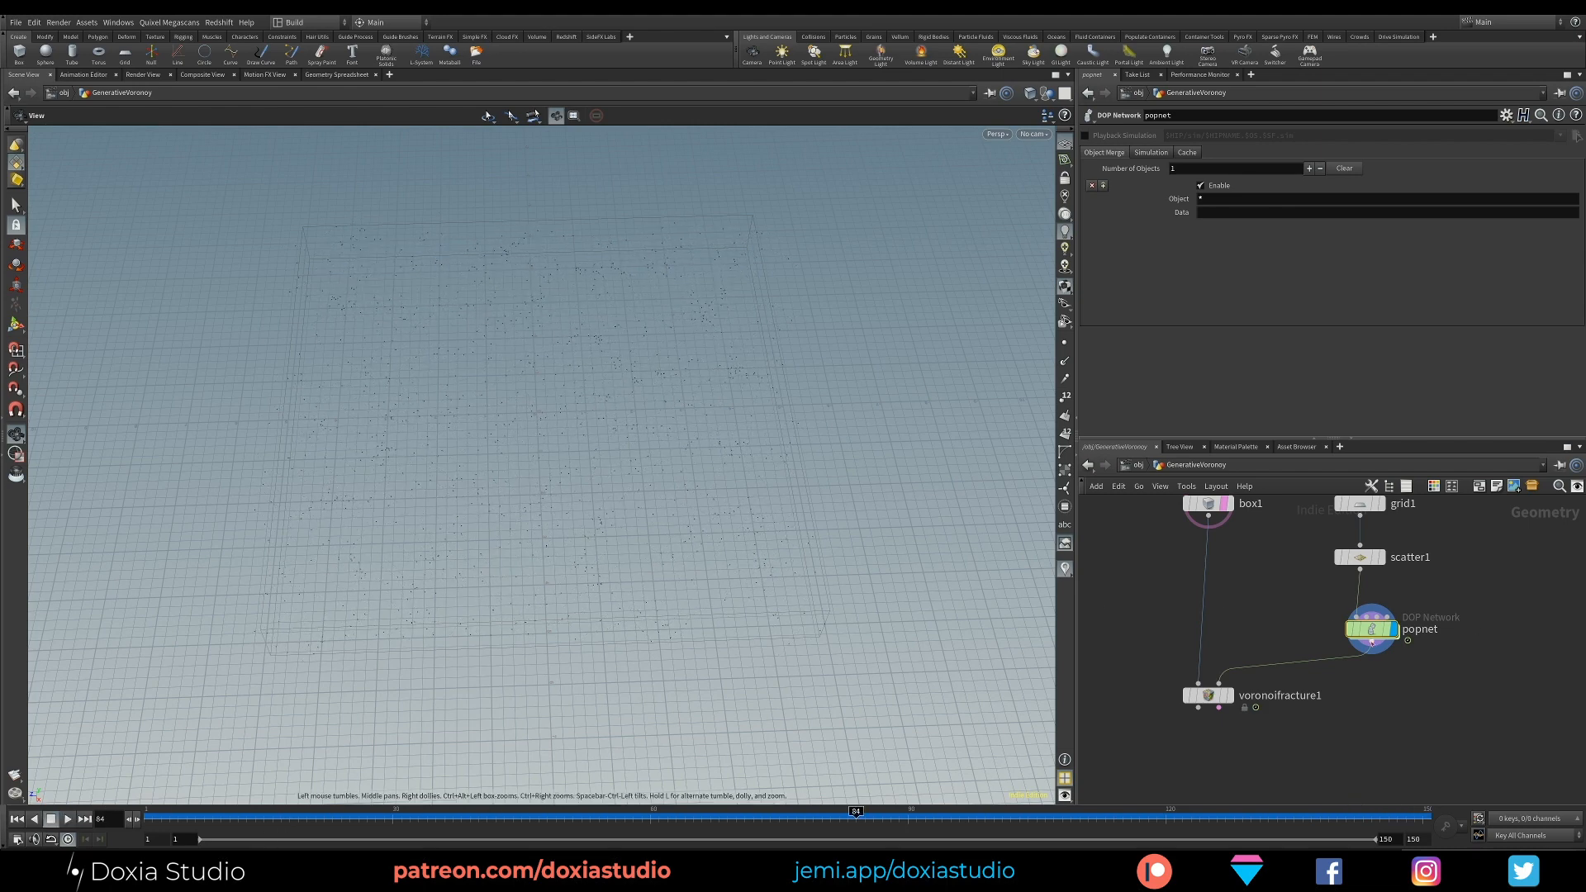
# Step: Enter popnet and set the noise Amplitude on popvop1 to 2
pyautogui.doubleClick(1372, 631)
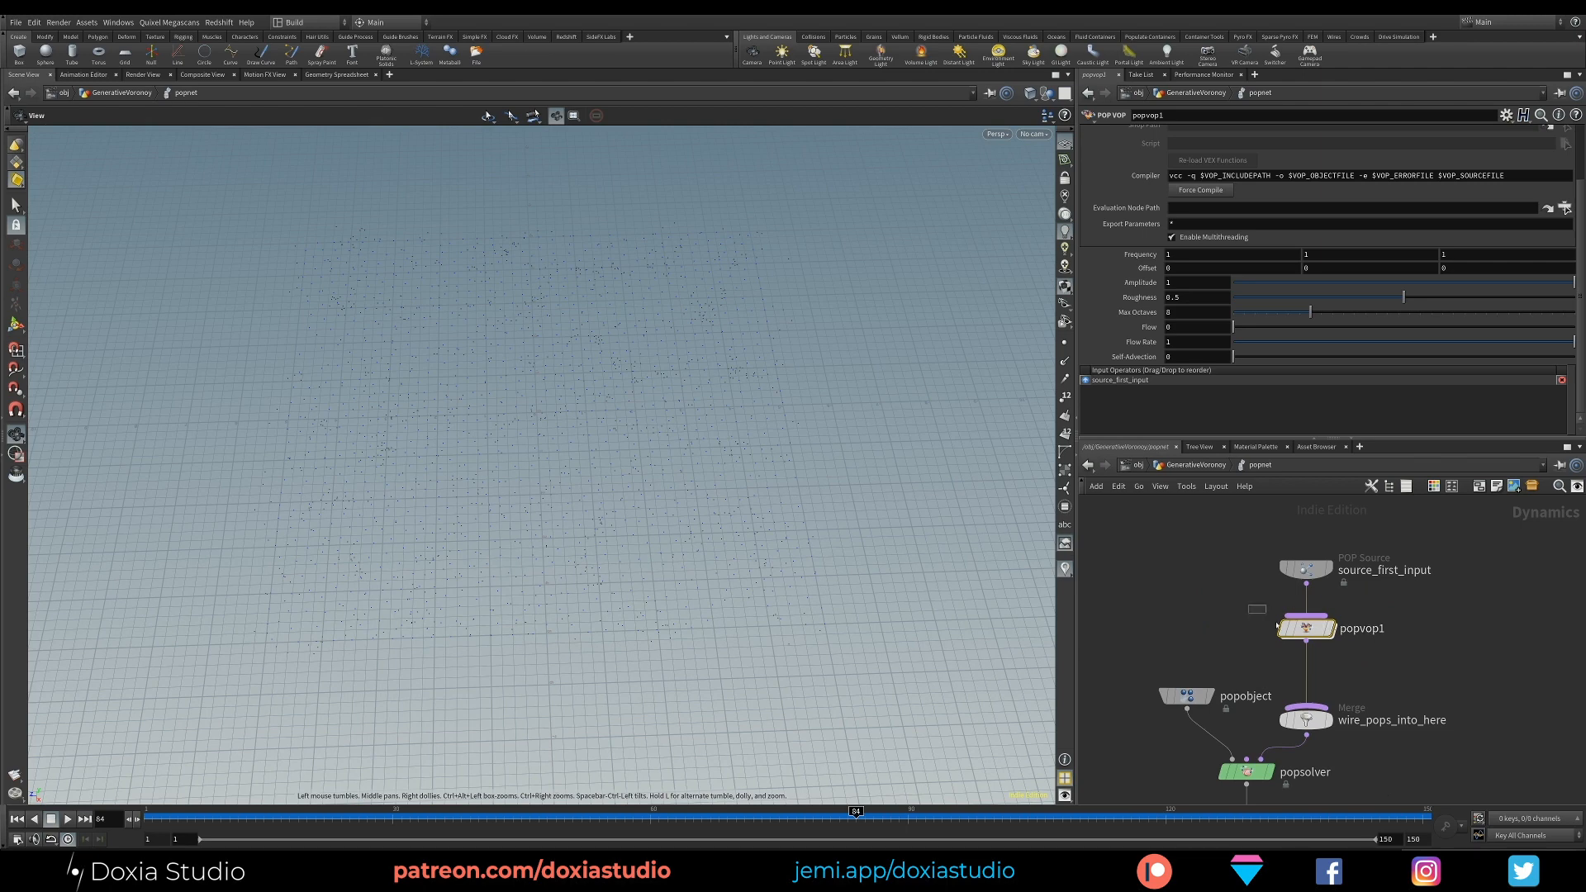
pyautogui.click(1189, 281)
pyautogui.press('BackSpace')
pyautogui.write('2')
pyautogui.press('Return')
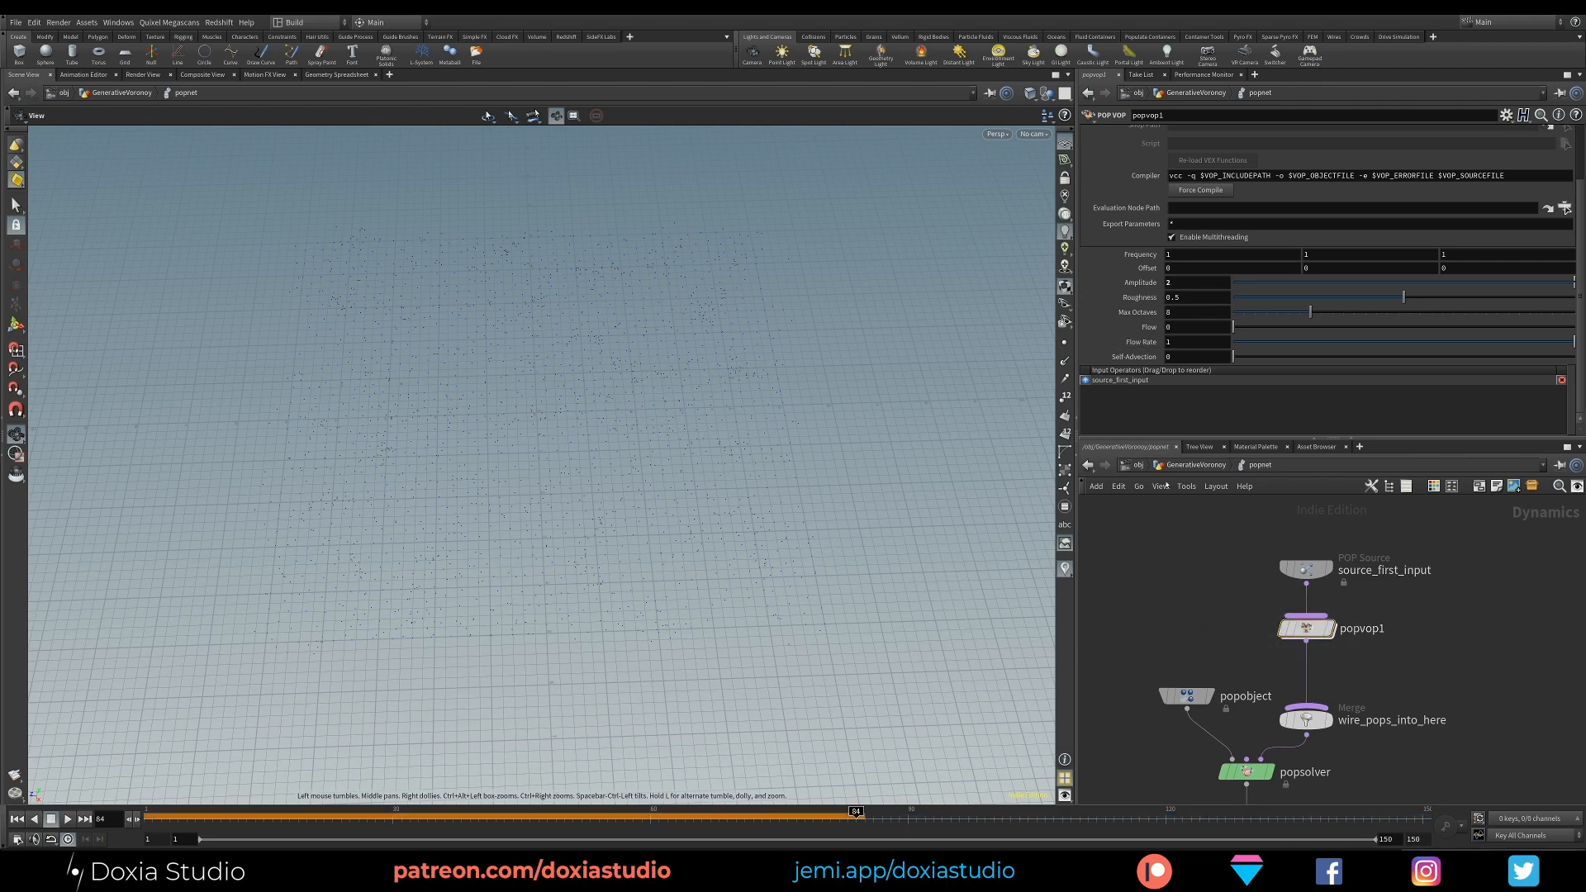
# Step: Set all three Frequency components on popvop1 to 0.7
pyautogui.click(1197, 255)
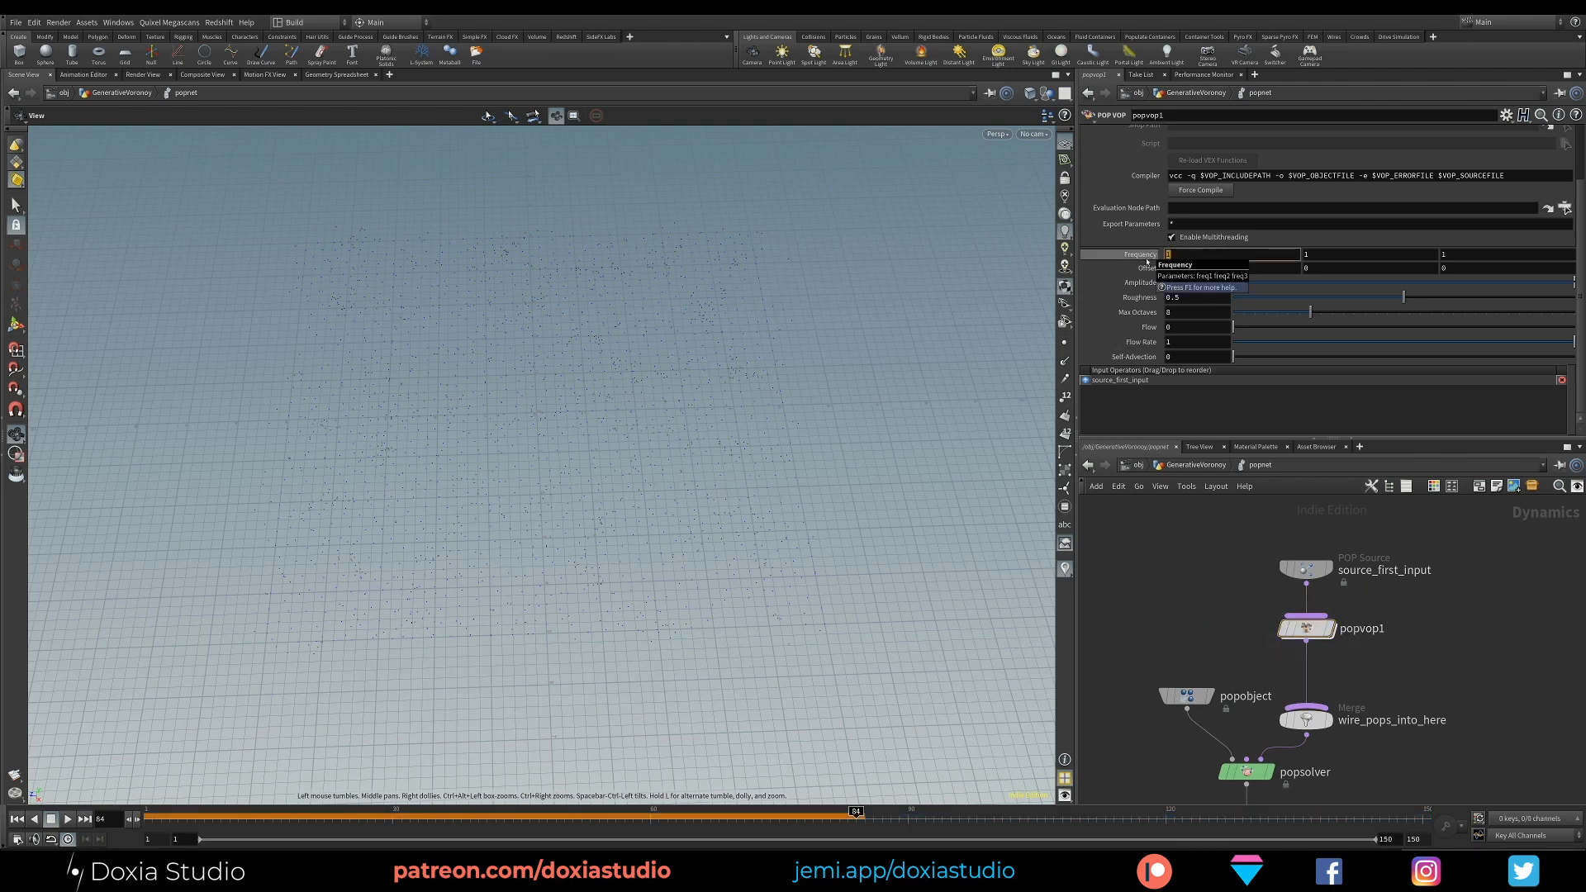
pyautogui.write('0.7')
pyautogui.press('Tab')
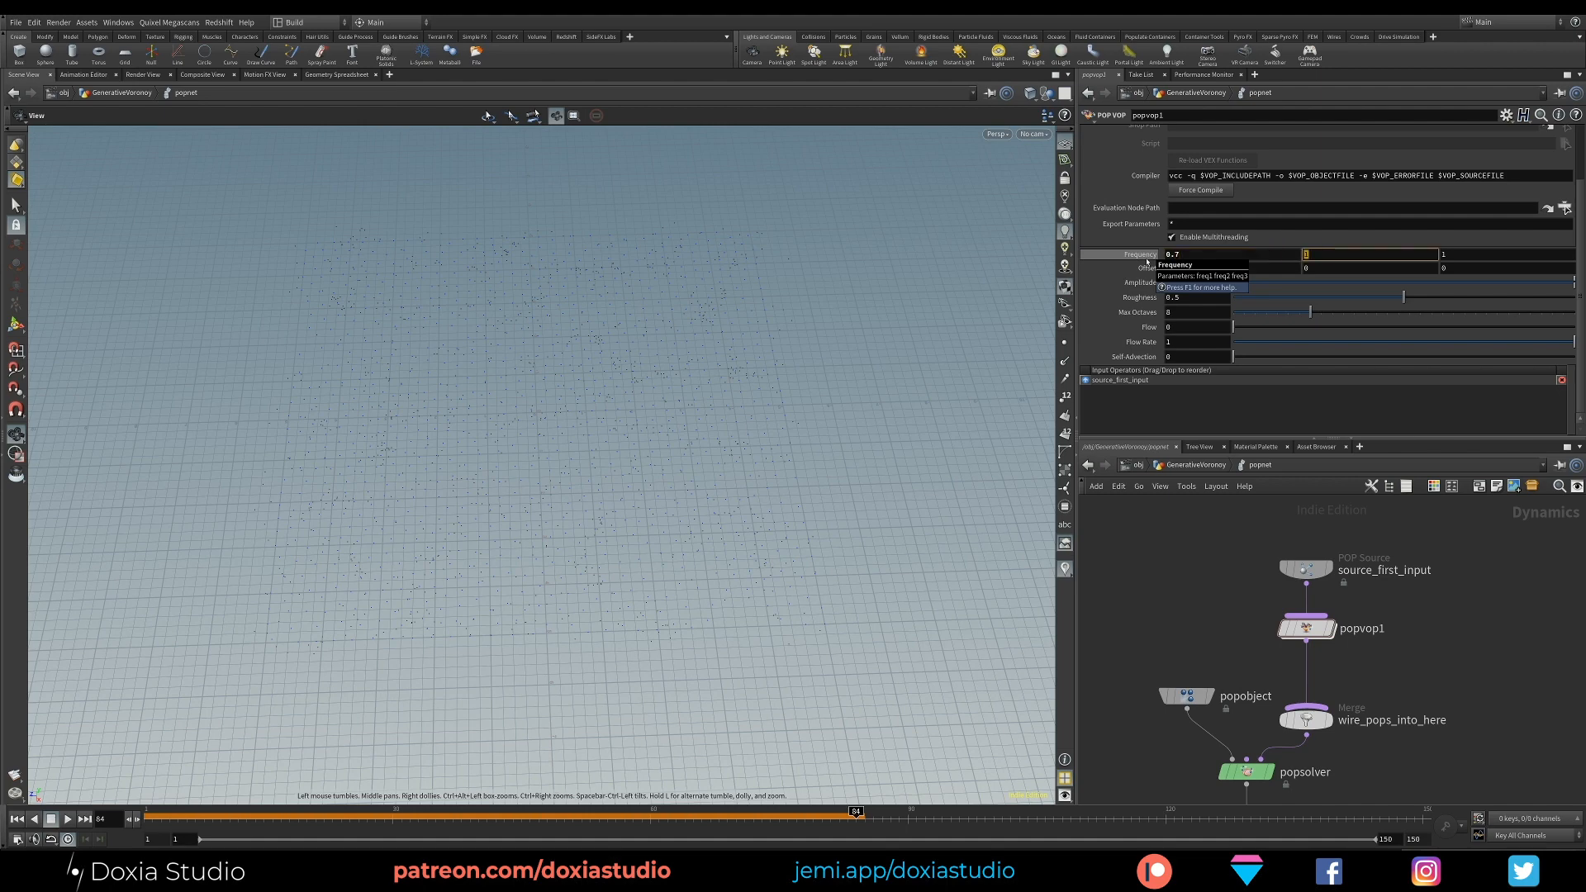
pyautogui.write('0.7')
pyautogui.press('Tab')
pyautogui.write('0.7')
pyautogui.press('Return')
# Step: Back in the geometry network at frame 1, add and display a Trail node after popnet with Trail Length 150
pyautogui.press('u')
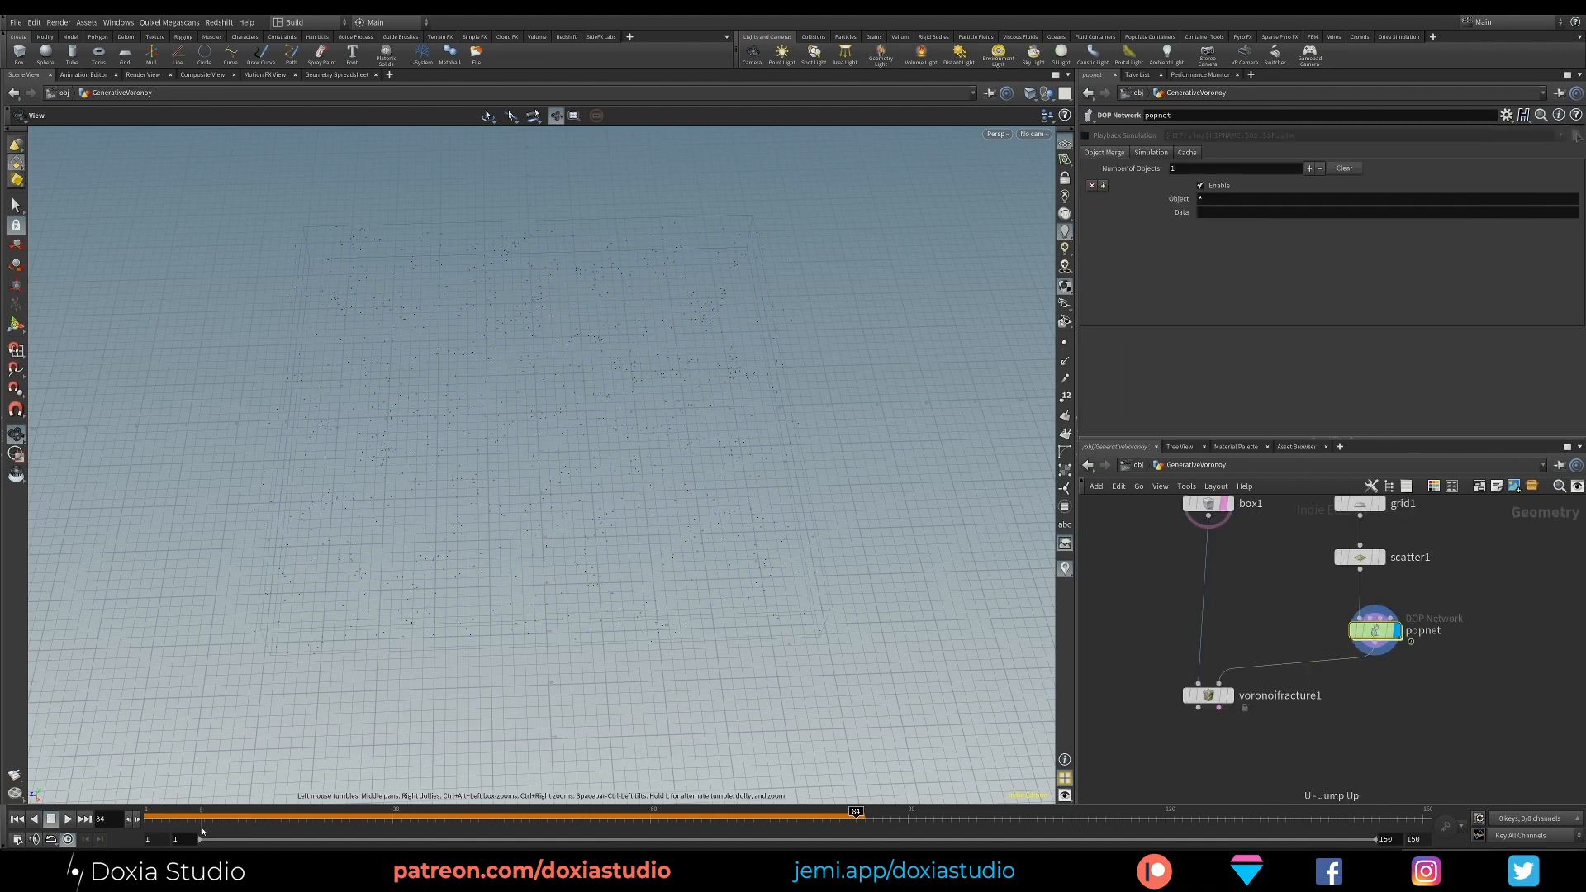
pyautogui.click(17, 819)
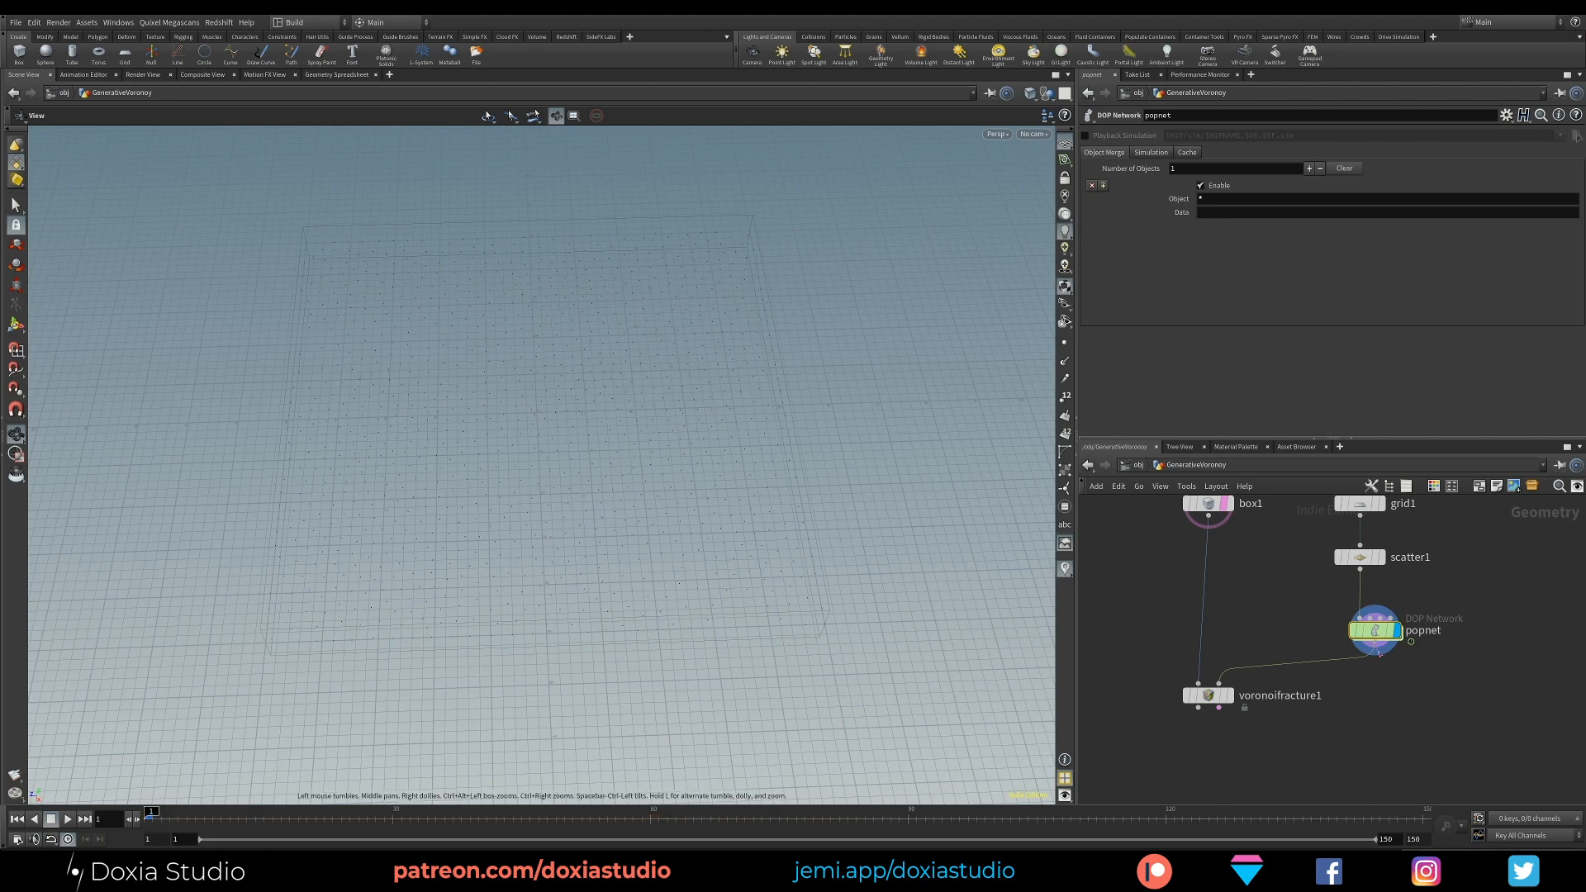
pyautogui.press('Tab')
pyautogui.write('trail')
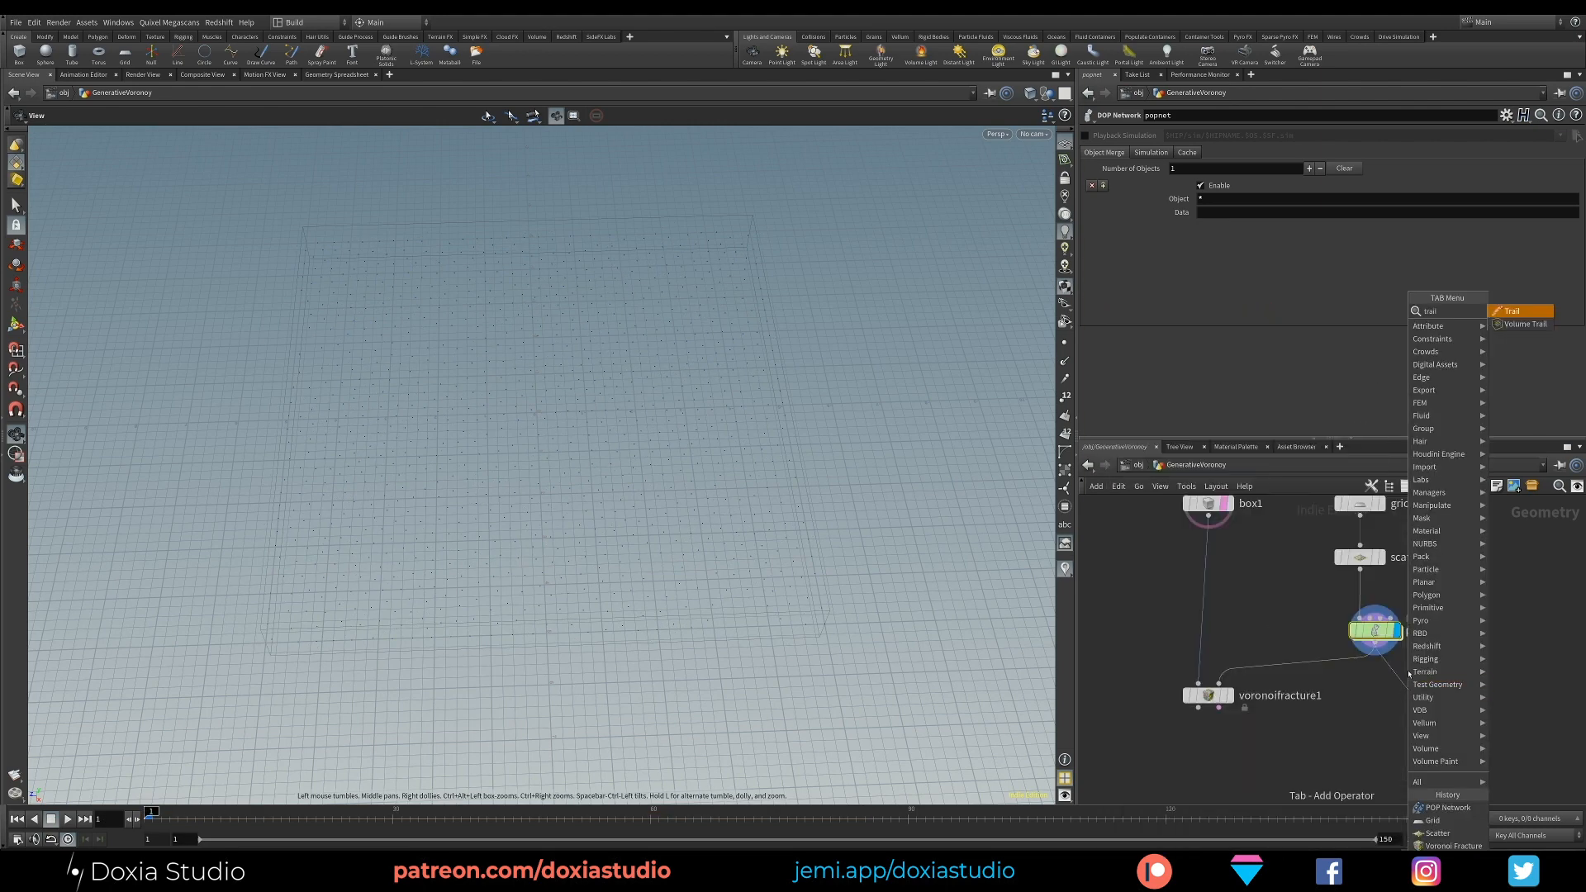
pyautogui.press('Return')
pyautogui.click(1429, 690)
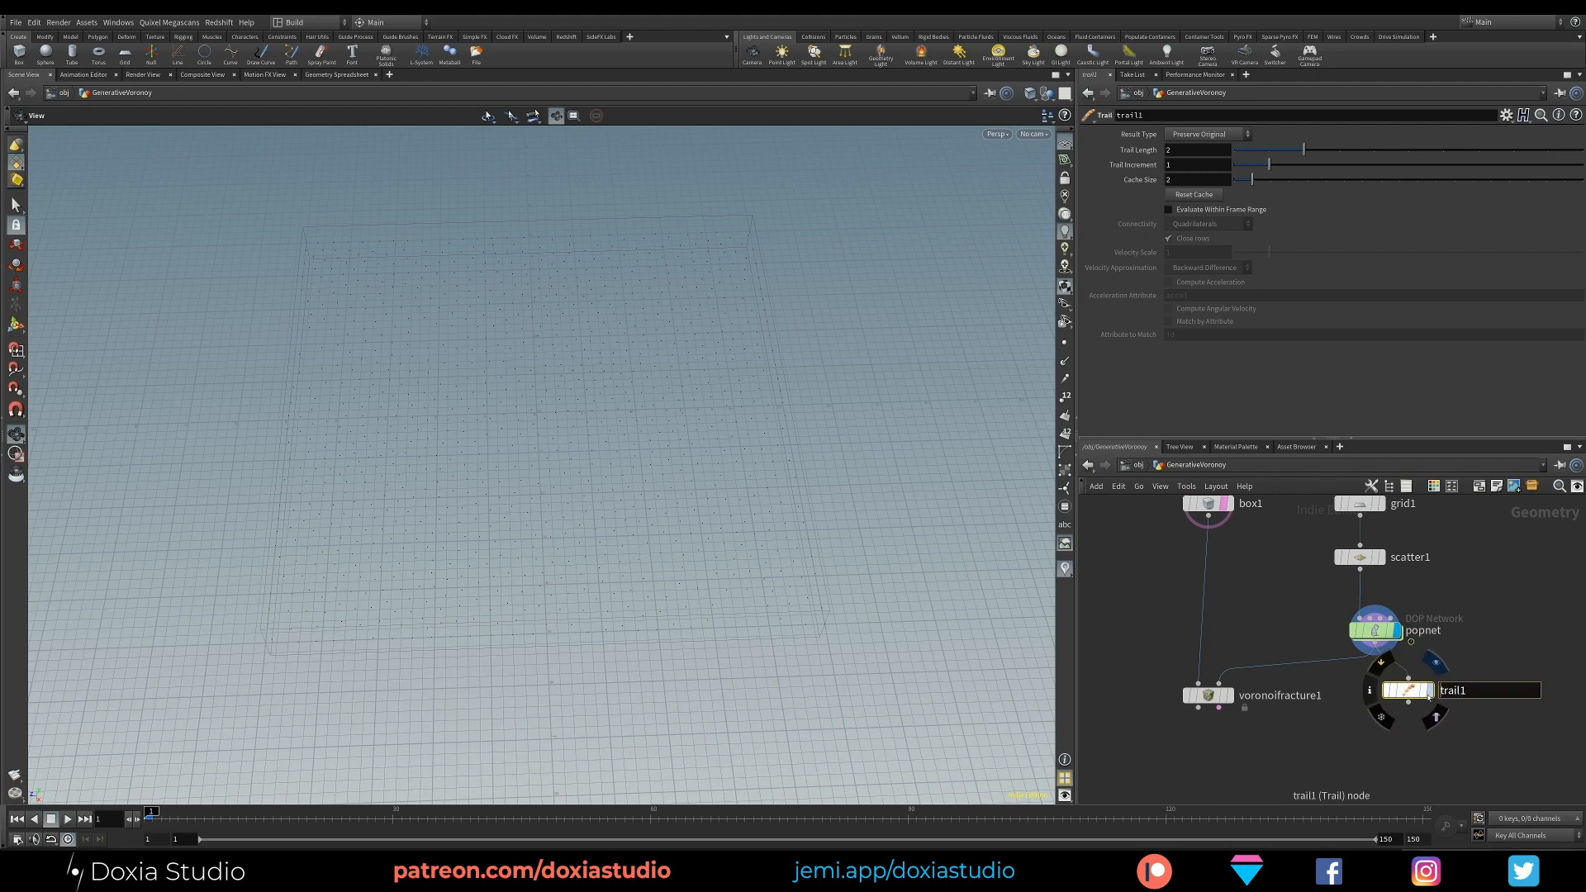
pyautogui.doubleClick(1202, 149)
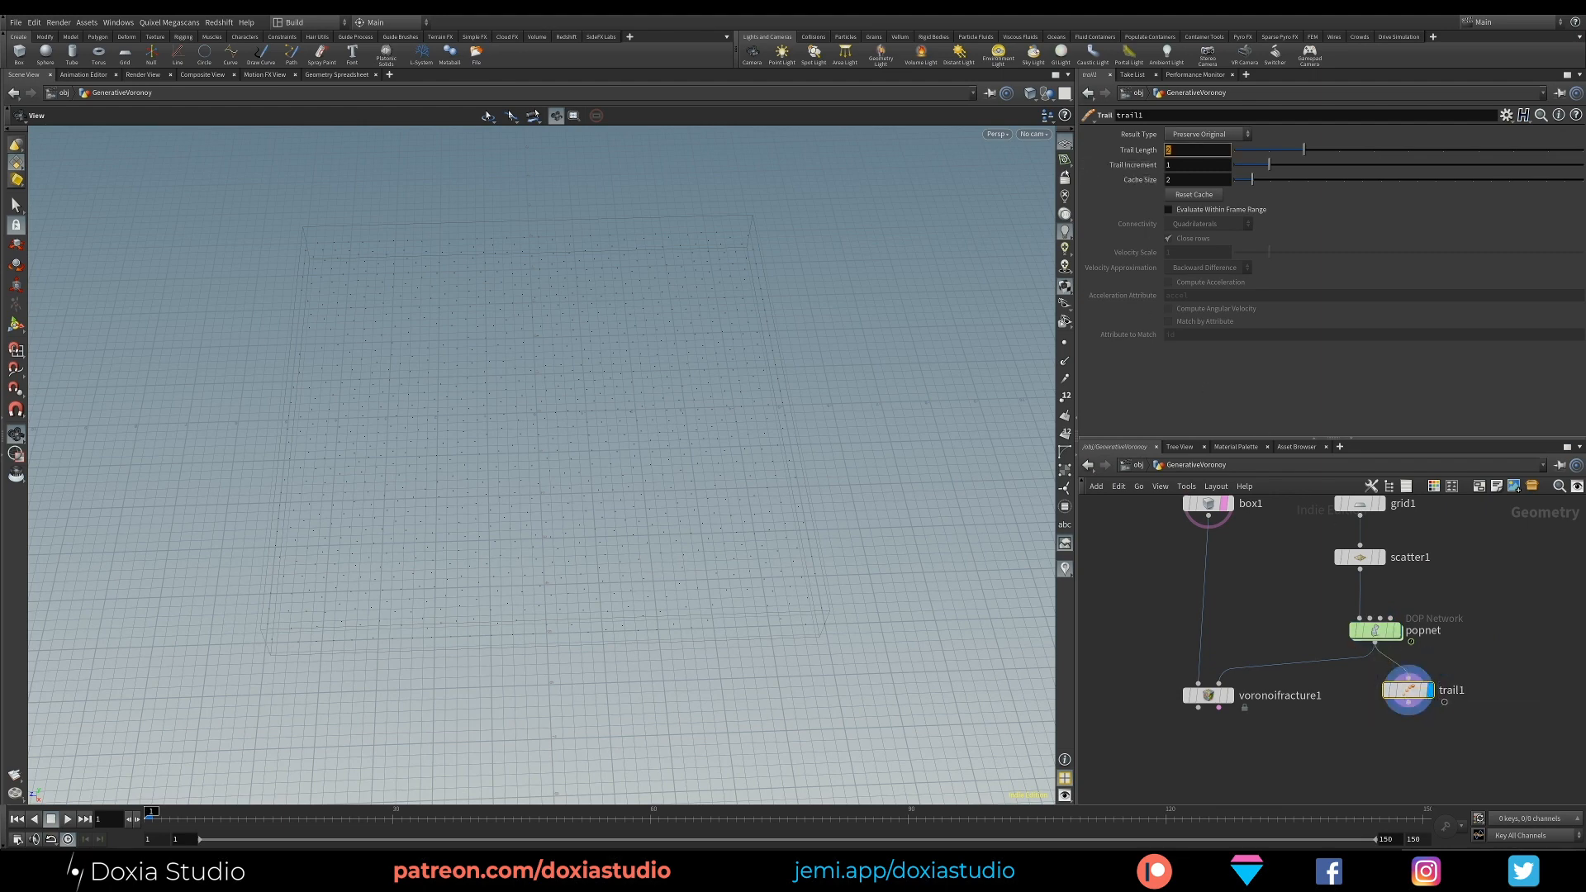
pyautogui.press('Return')
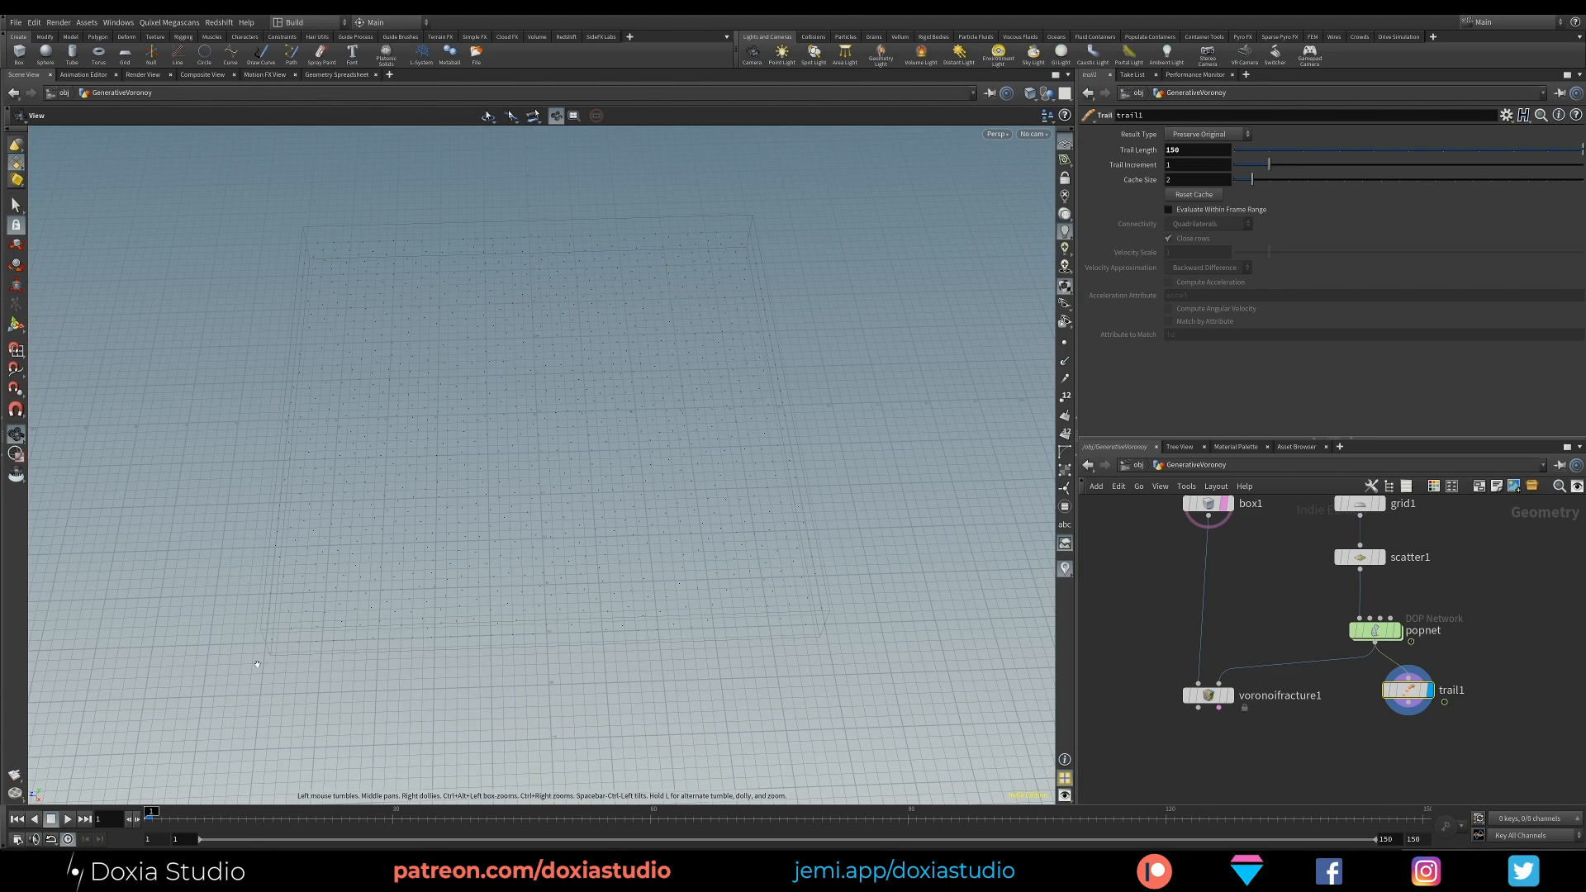
# Step: Play the simulation and examine the point trails from above and from the side, then stop playback
pyautogui.click(67, 818)
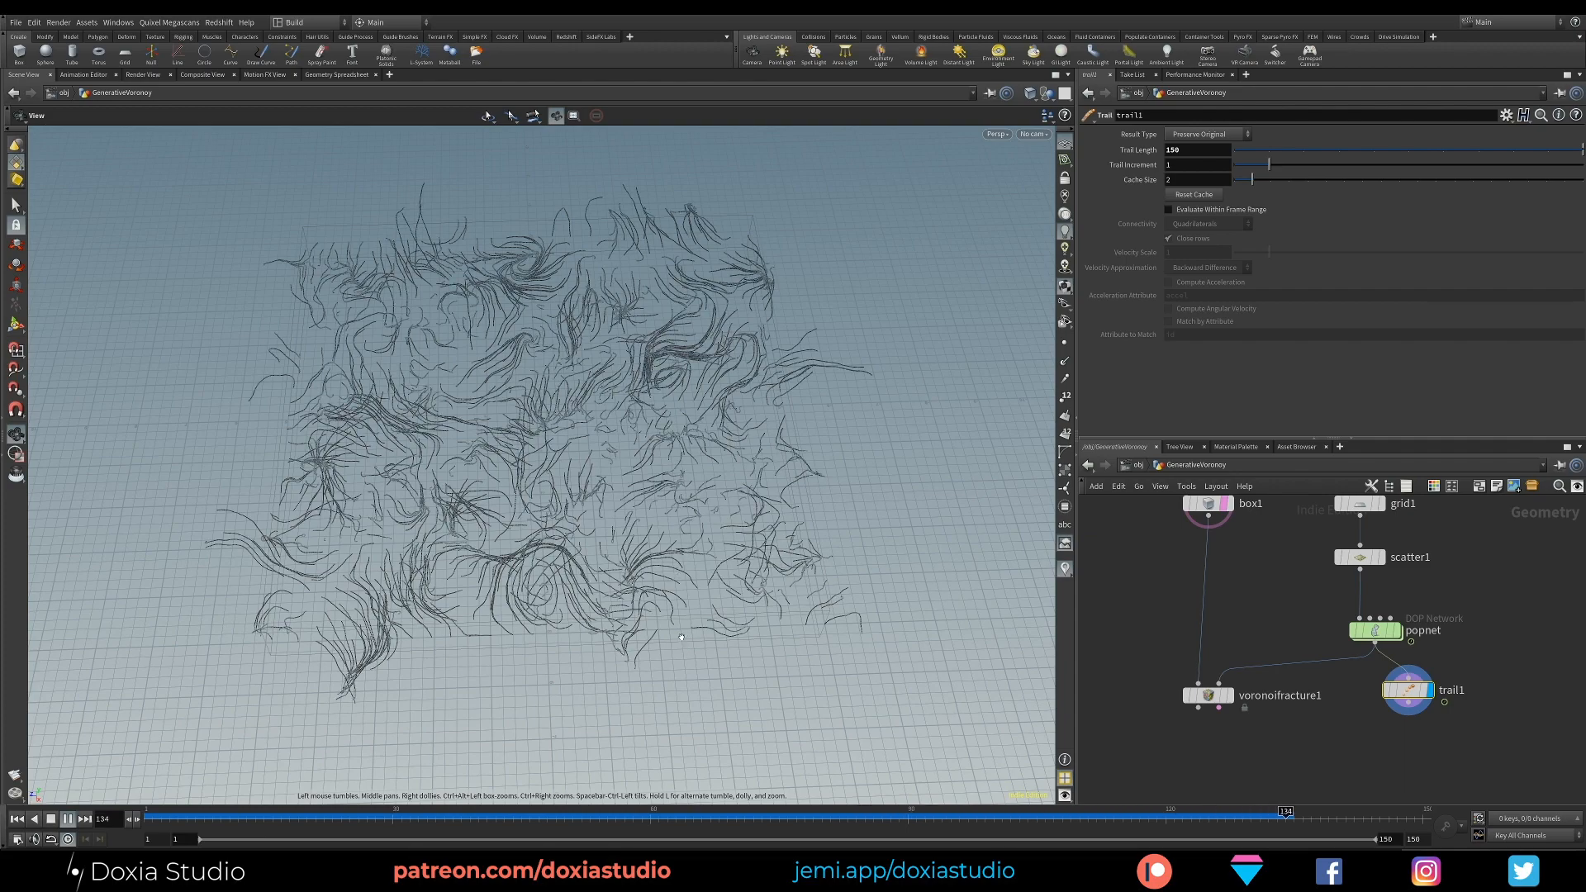
pyautogui.moveTo(659, 551); pyautogui.dragTo(686, 468)
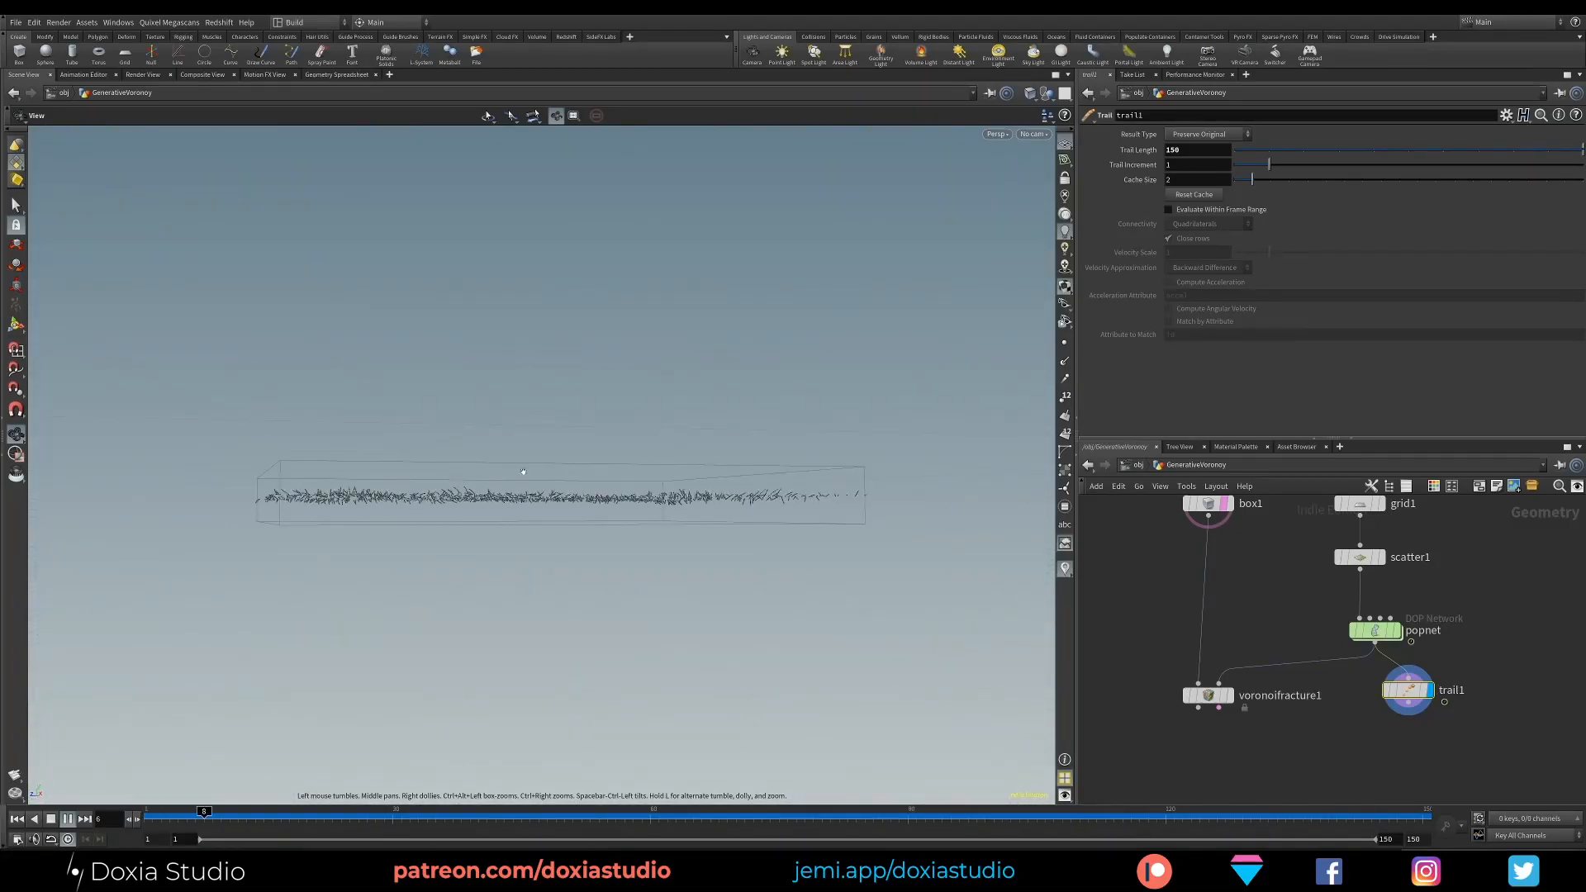
pyautogui.moveTo(426, 516); pyautogui.dragTo(386, 653)
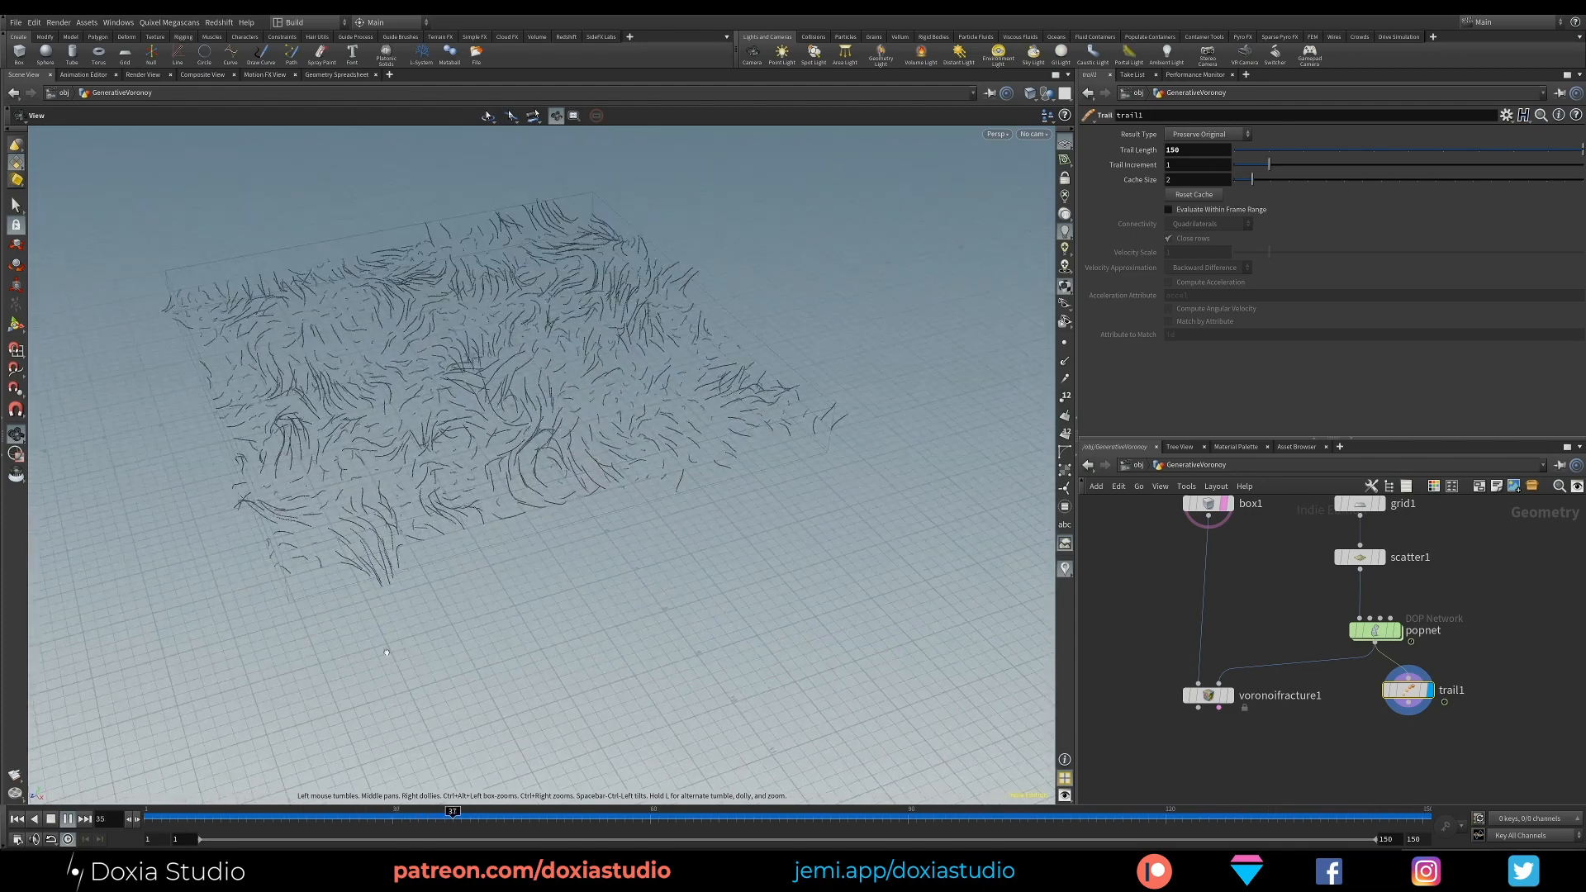
pyautogui.moveTo(551, 519); pyautogui.dragTo(833, 566)
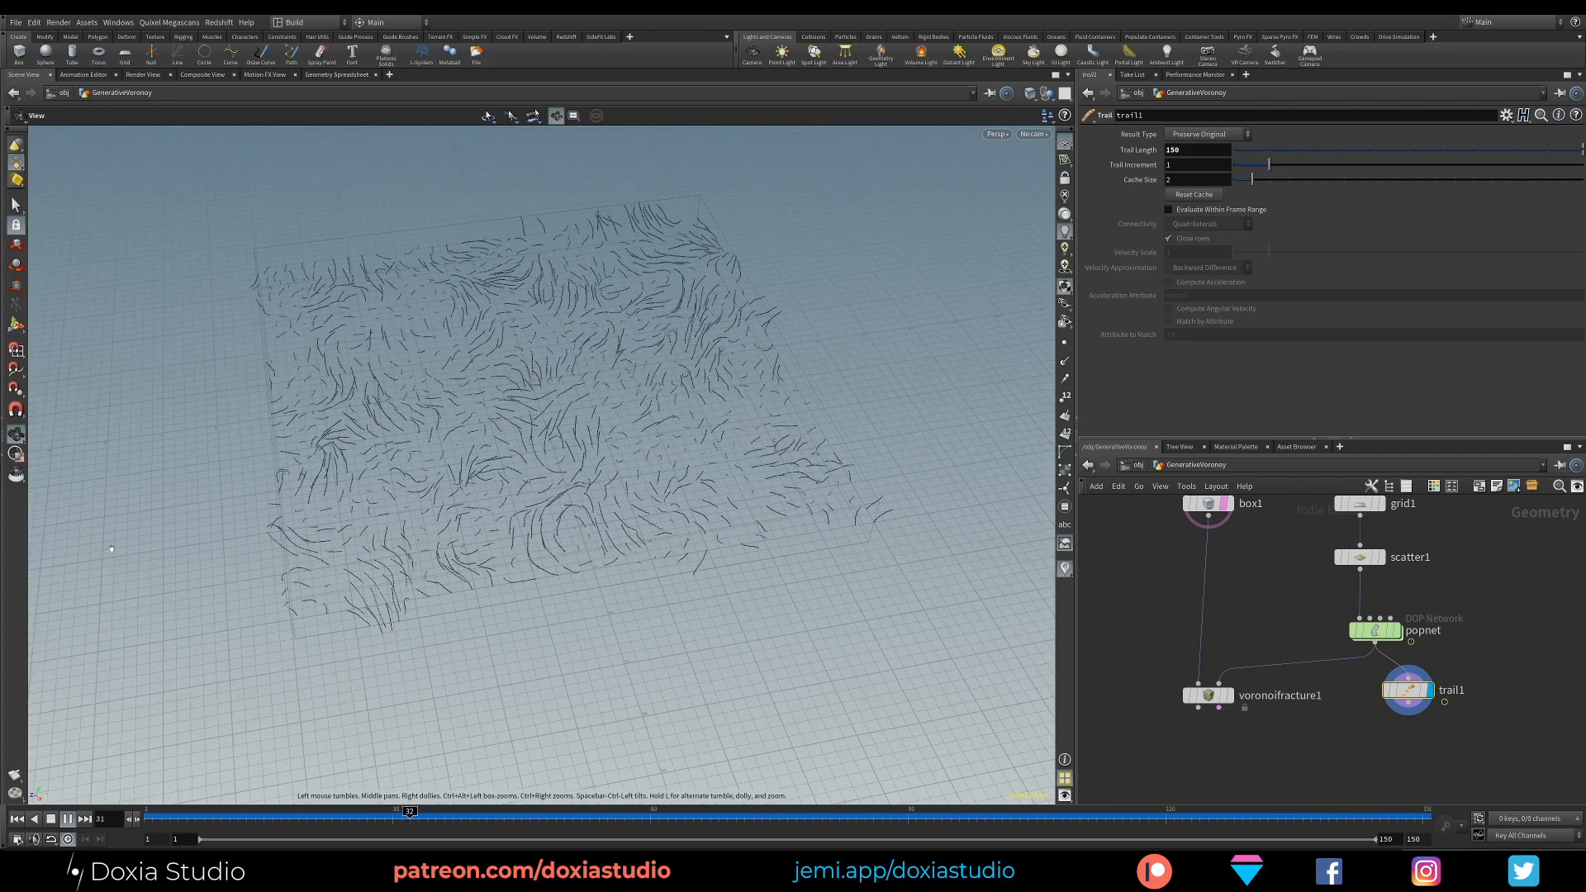
pyautogui.moveTo(592, 525); pyautogui.dragTo(537, 548)
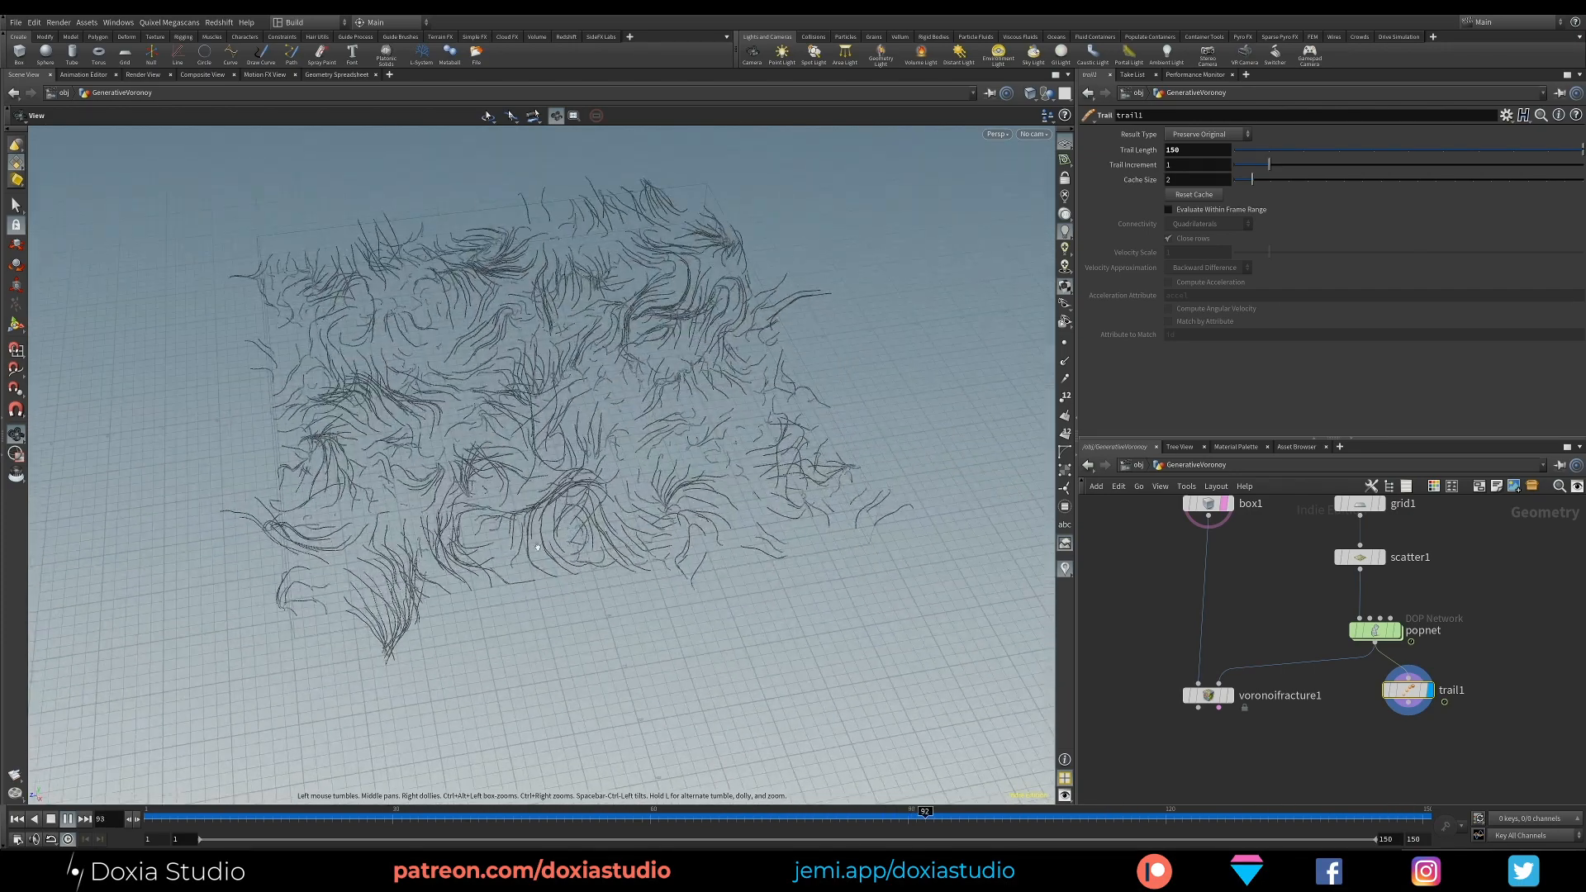
pyautogui.moveTo(782, 467); pyautogui.dragTo(768, 347)
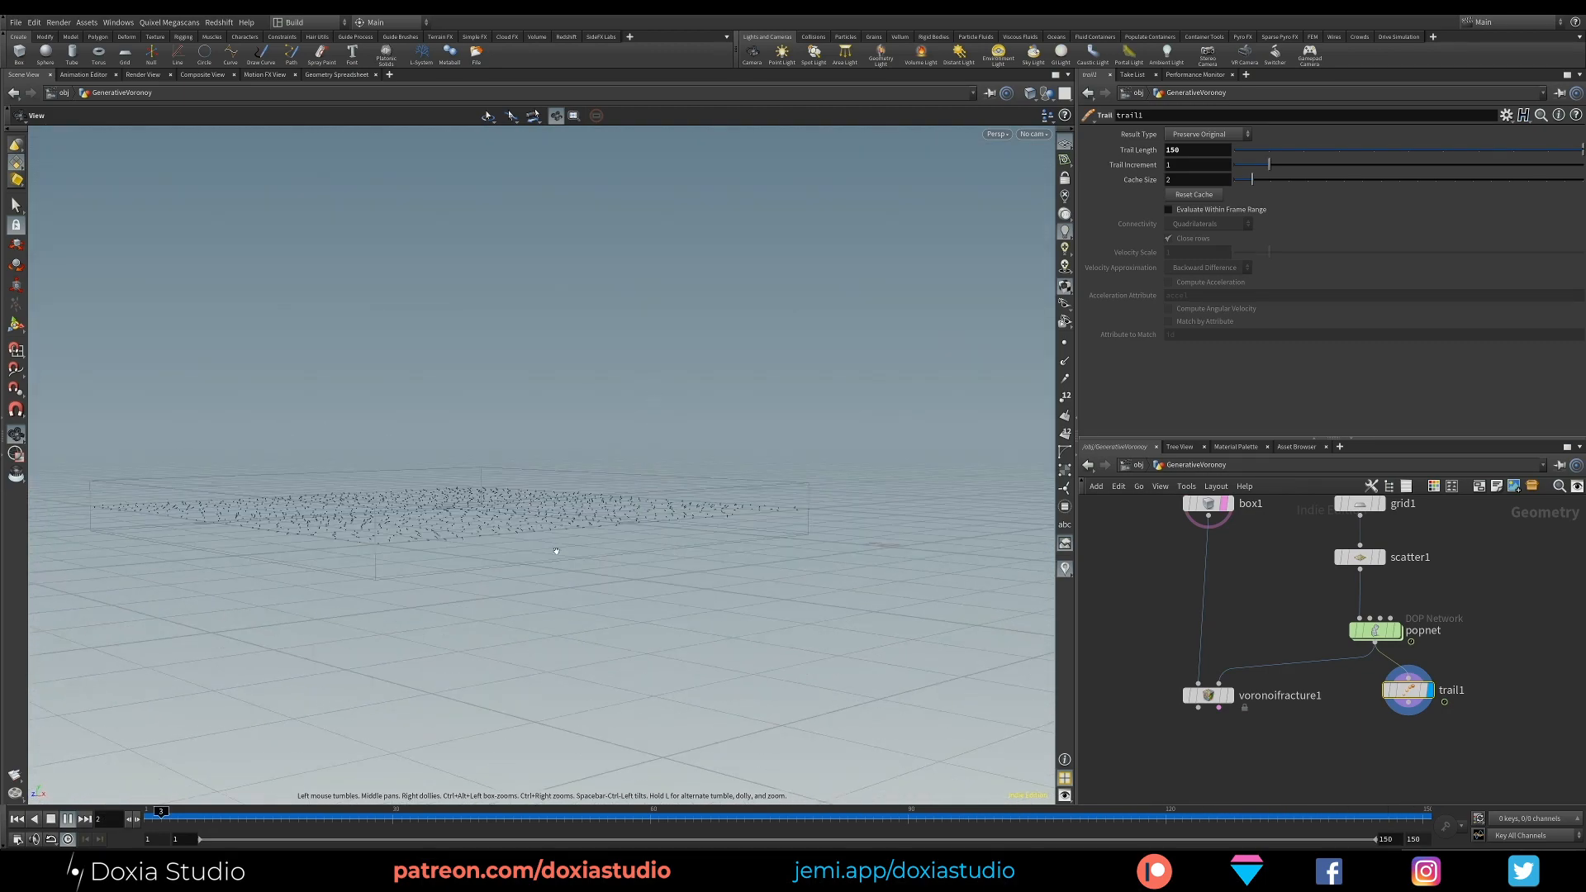
pyautogui.click(69, 814)
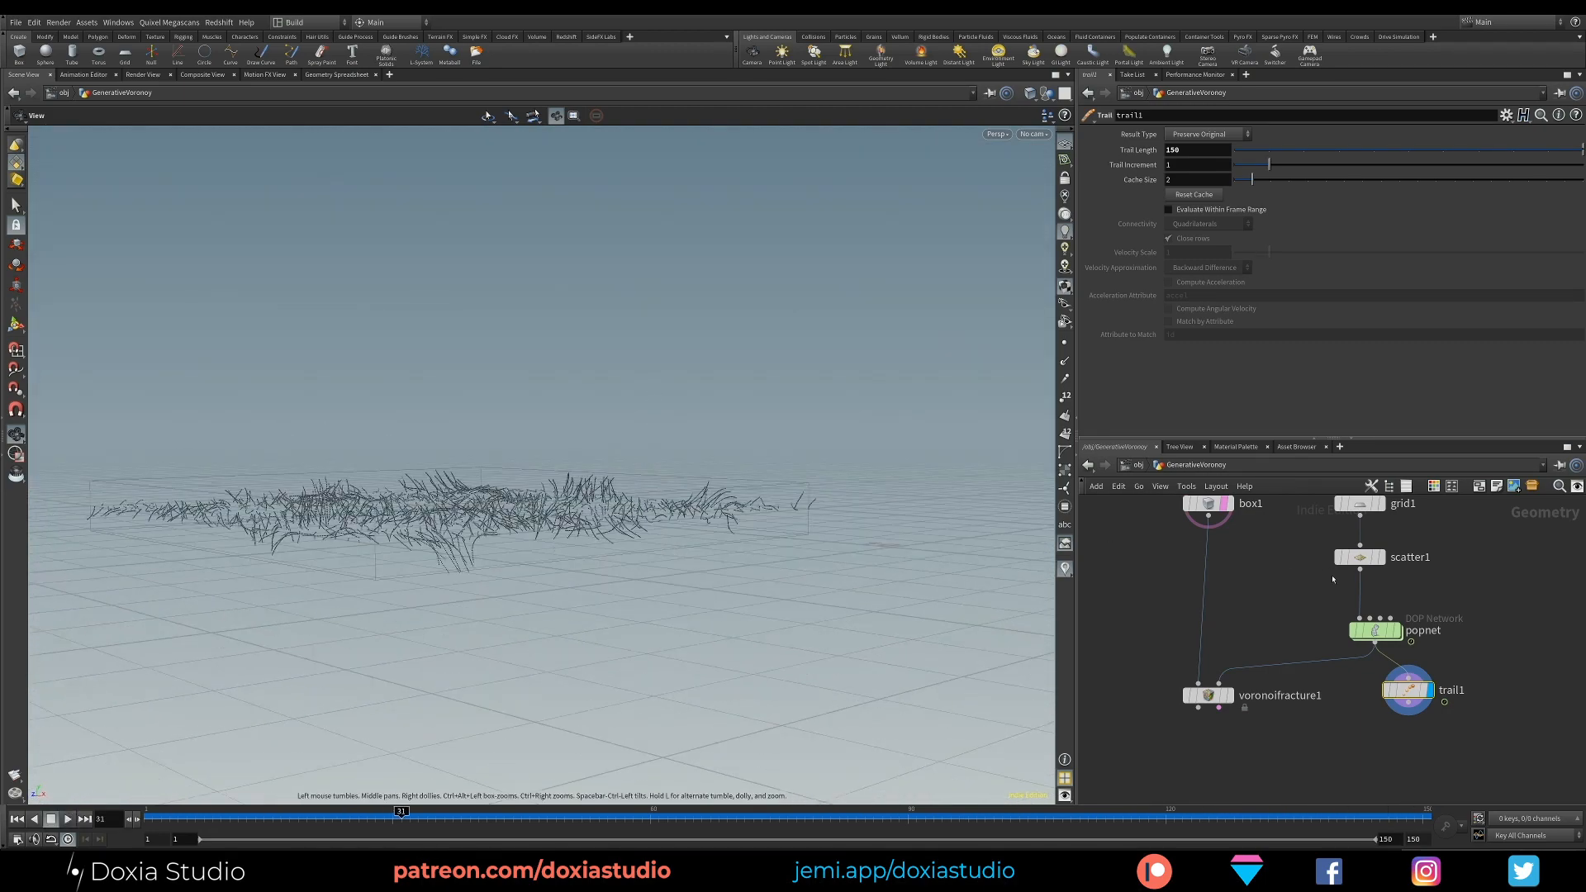
# Step: Enter the popvop1 network inside popnet and place a Constant node below aaflownoise1
pyautogui.doubleClick(1376, 630)
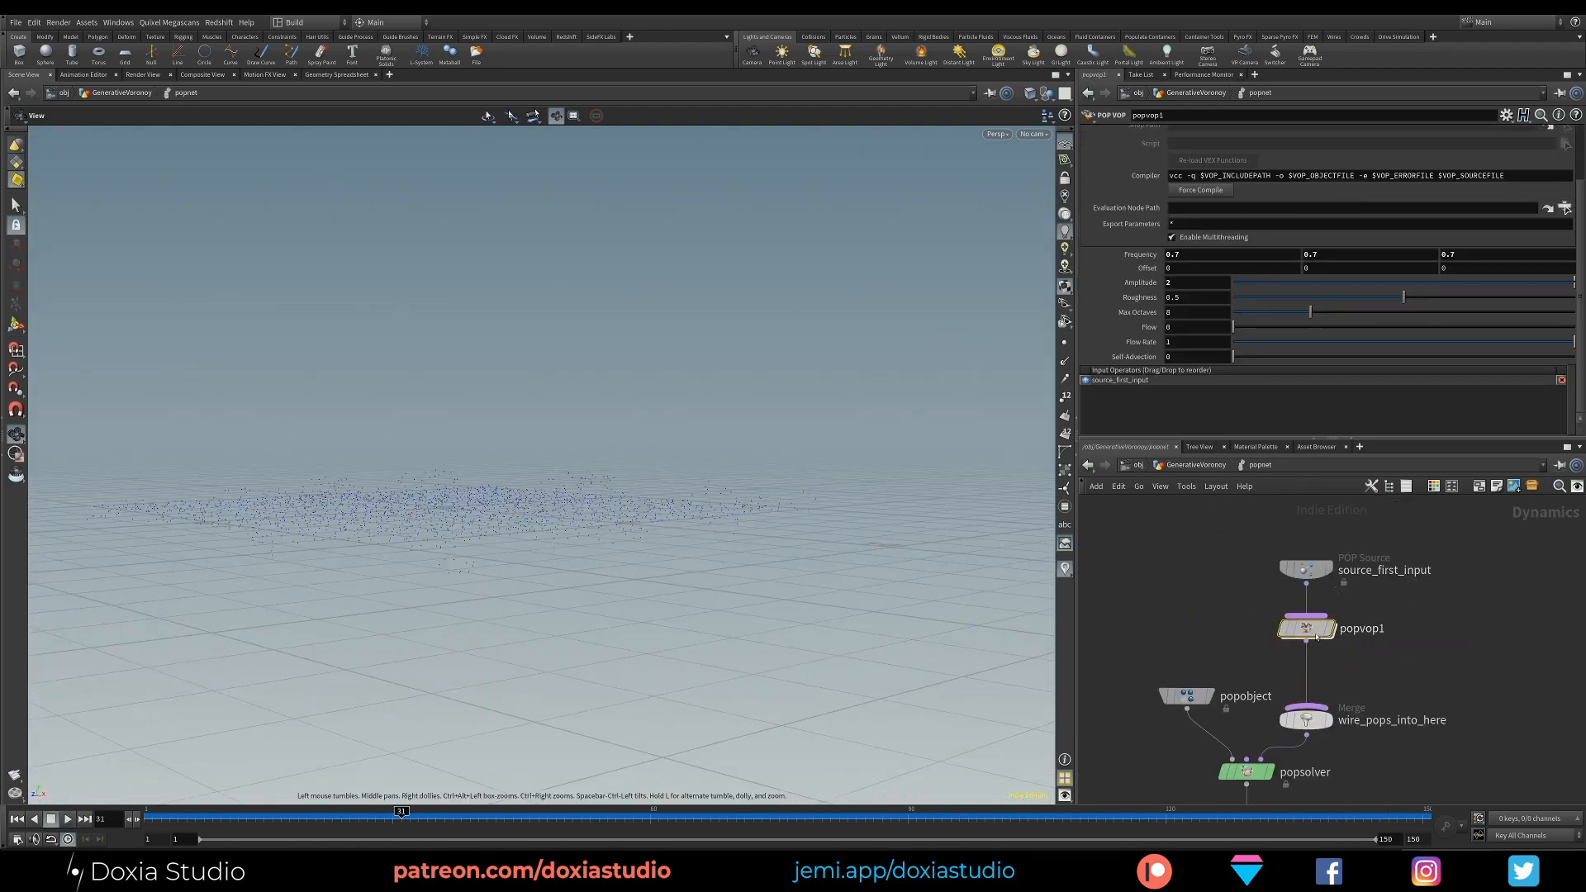
pyautogui.doubleClick(1307, 630)
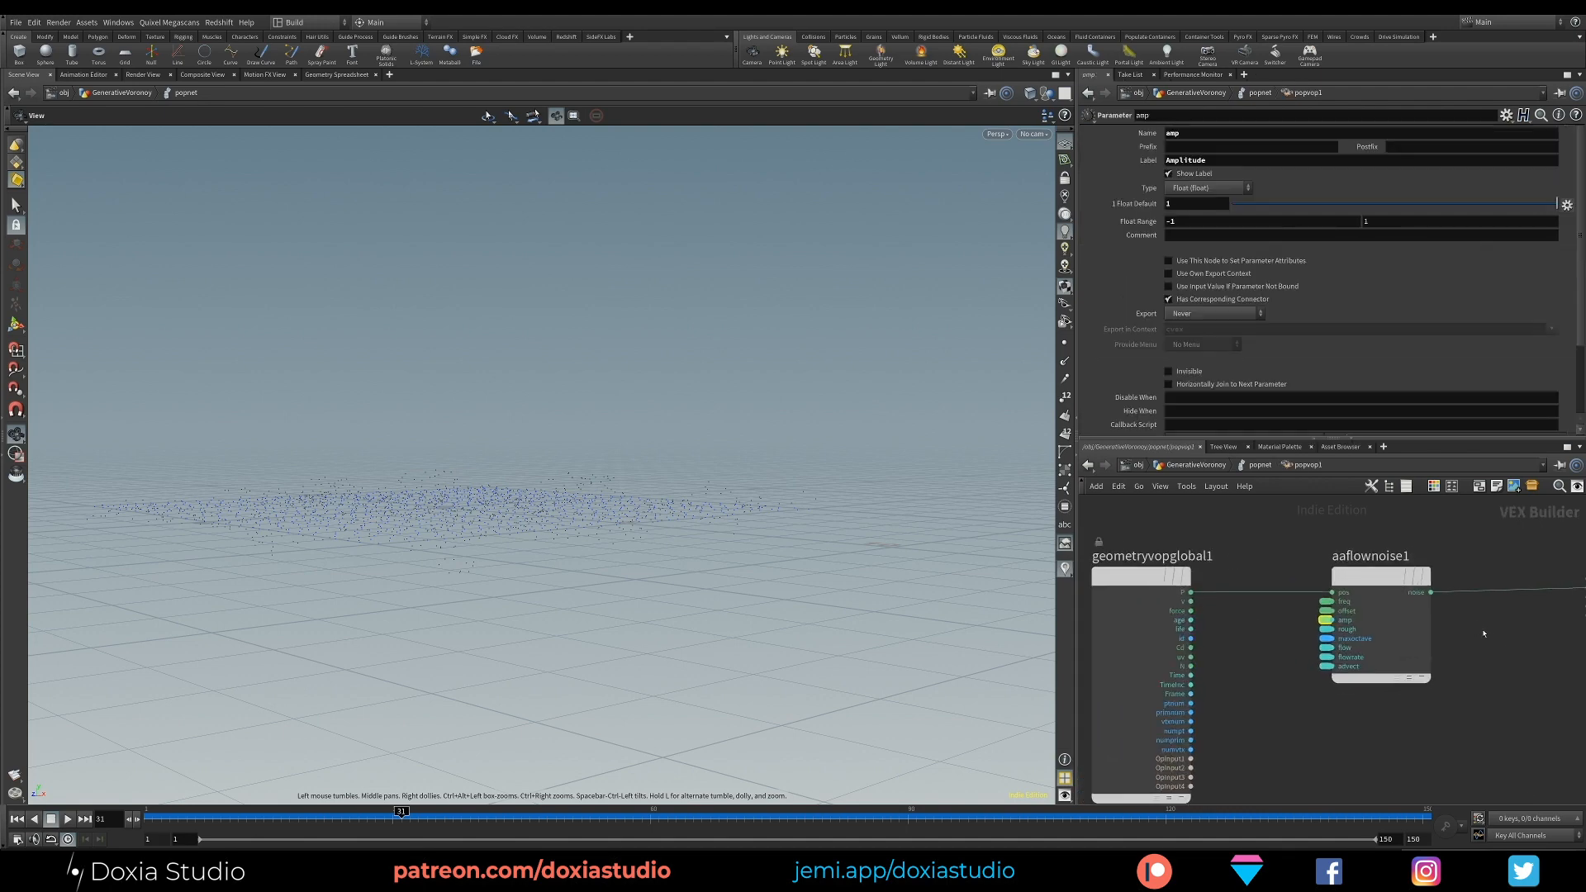
pyautogui.moveTo(1484, 633); pyautogui.dragTo(1326, 621, button='middle')
pyautogui.moveTo(1255, 578); pyautogui.dragTo(1230, 565, button='middle')
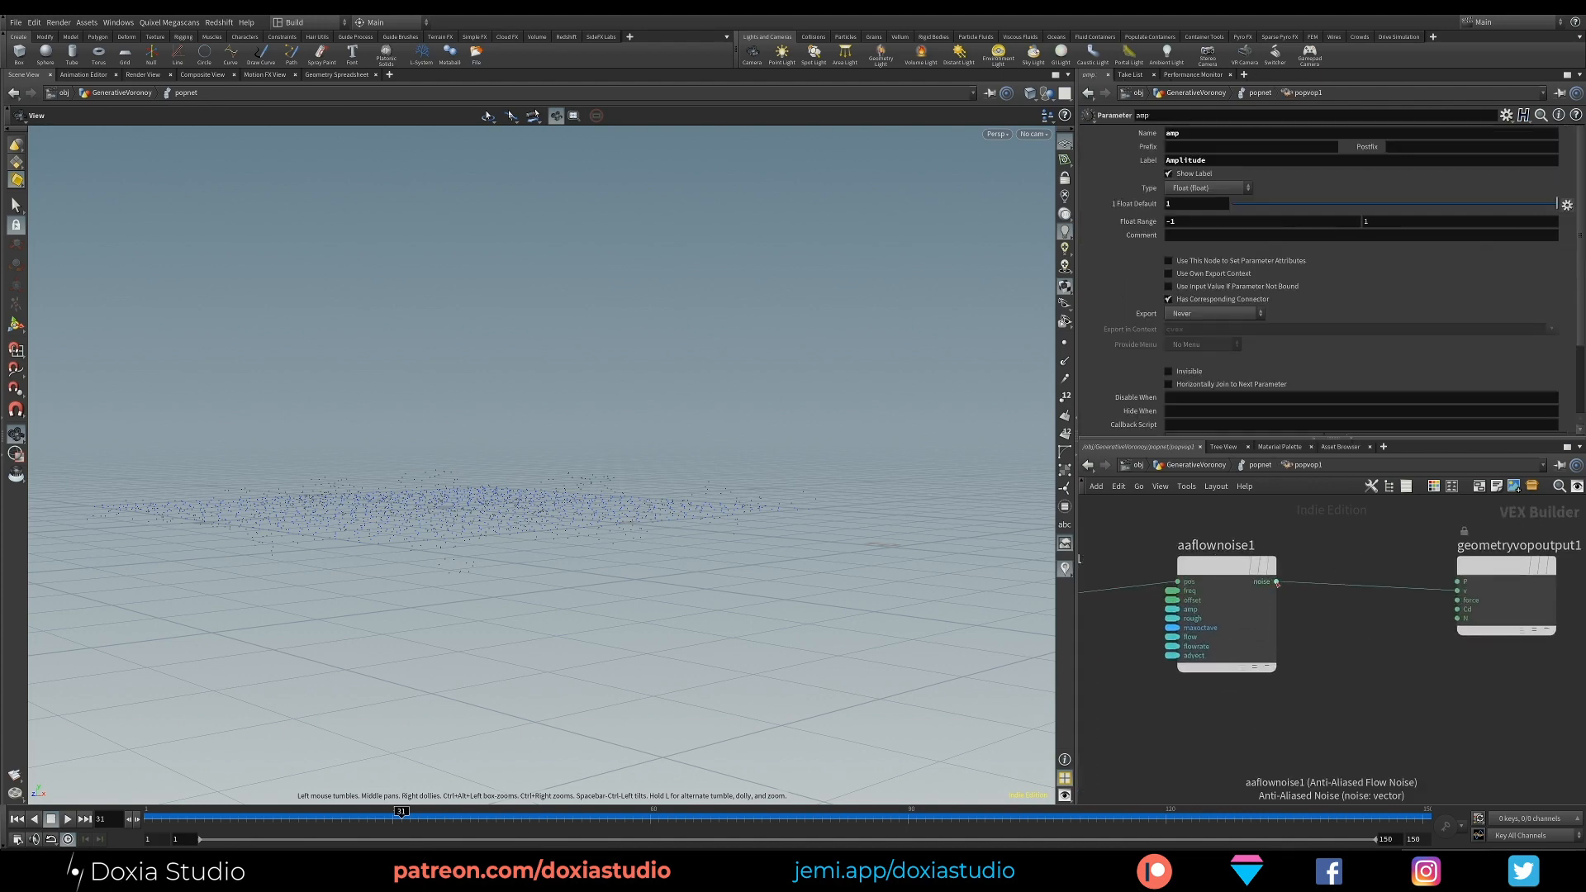
pyautogui.click(1276, 582)
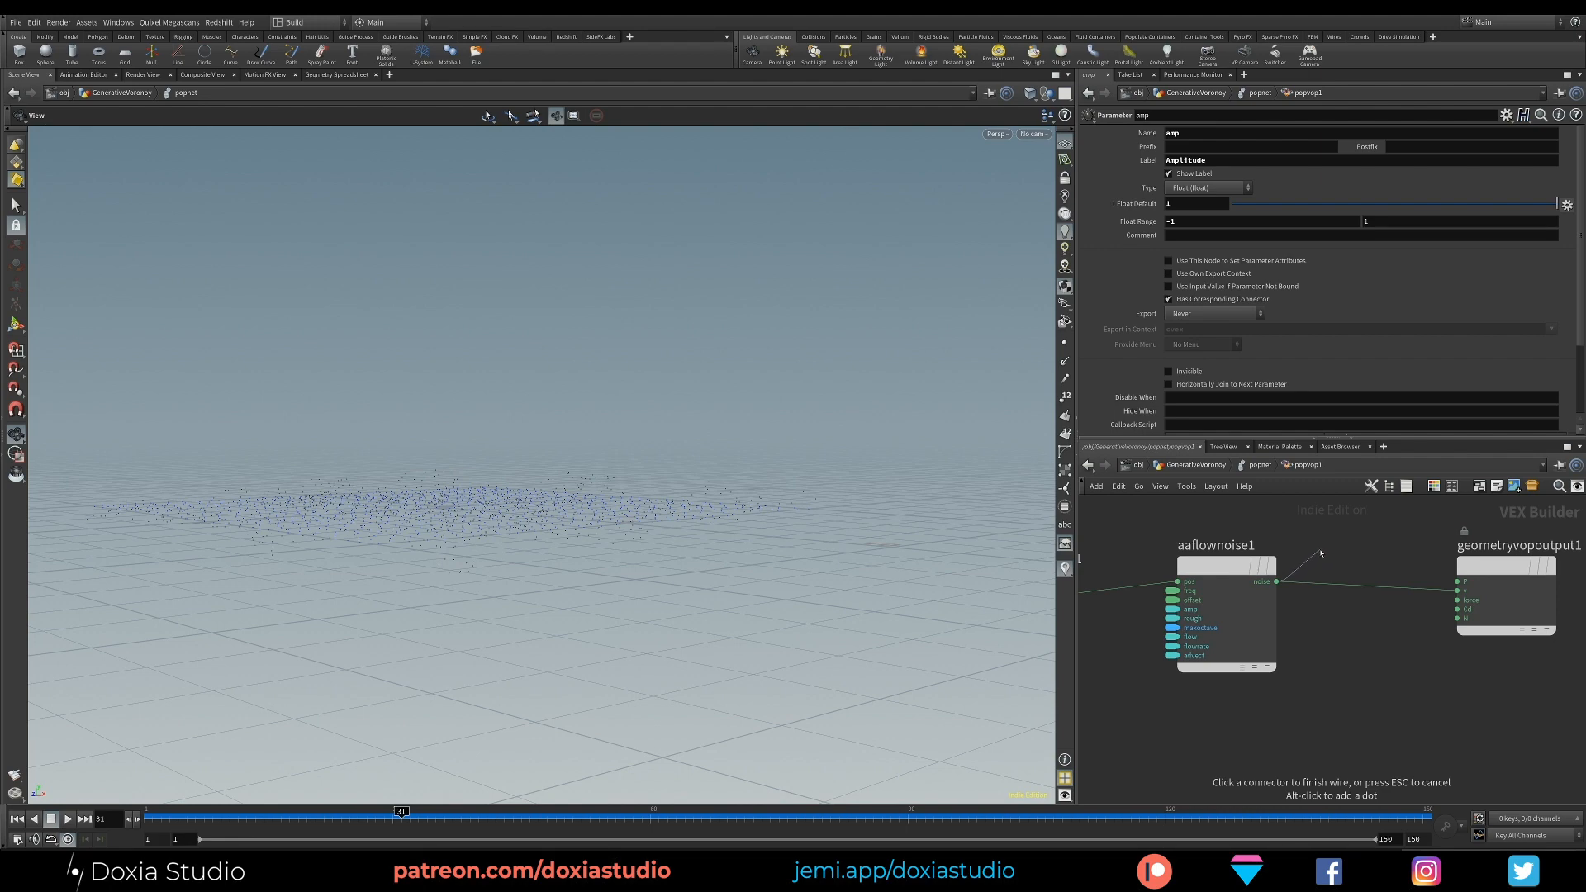
pyautogui.press('Escape')
pyautogui.moveTo(1204, 763)
pyautogui.mouseDown(button='middle')
pyautogui.moveTo(1235, 683)
pyautogui.moveTo(1195, 742)
pyautogui.mouseUp(button='middle')
pyautogui.press('Tab')
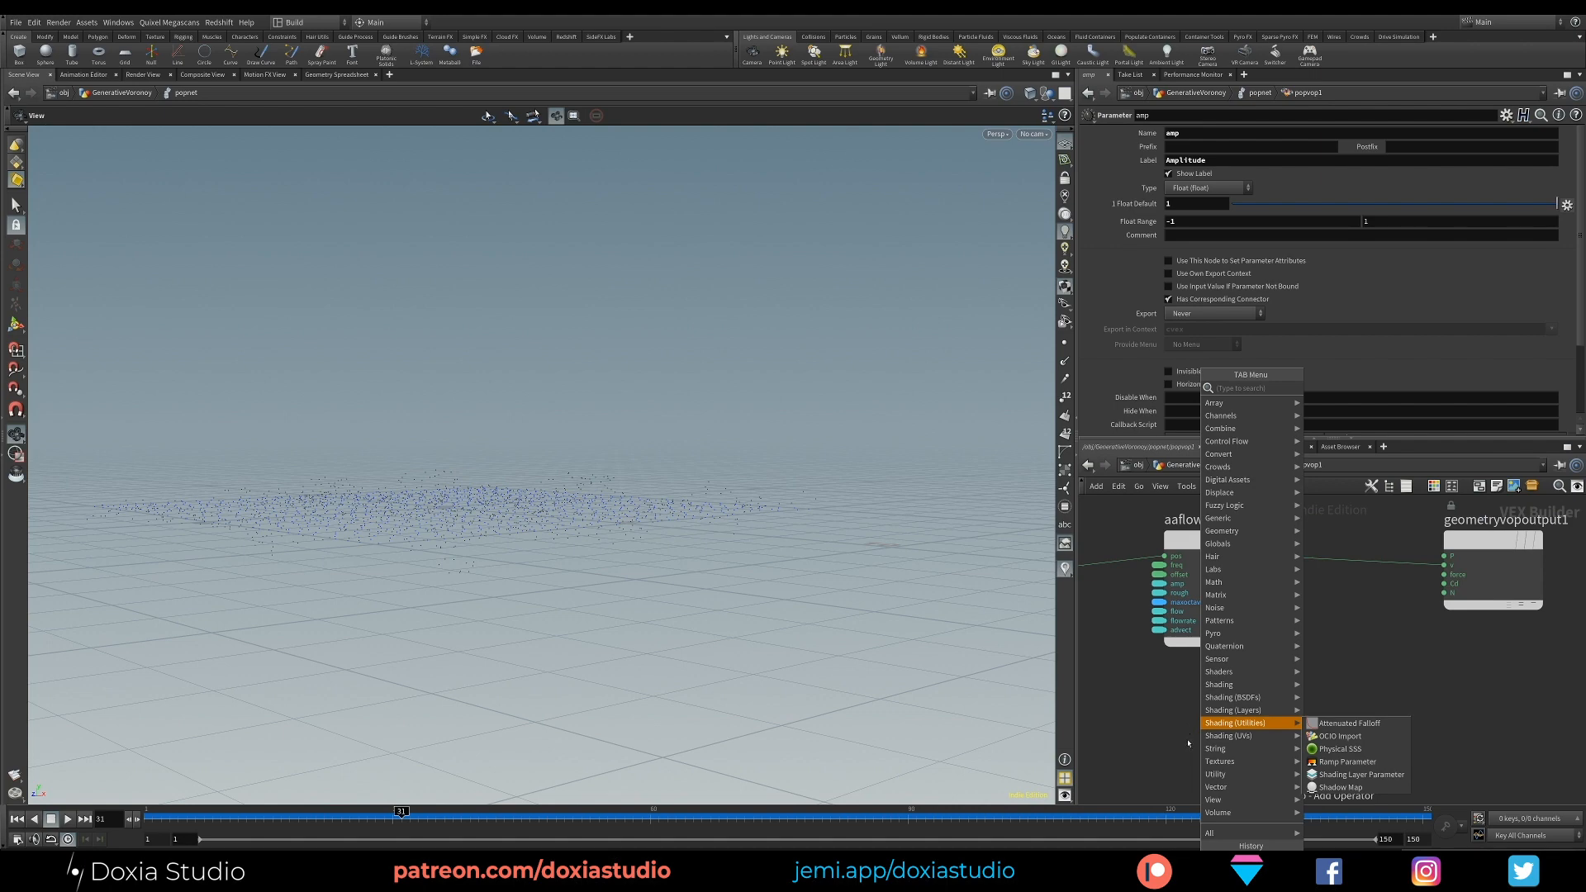
pyautogui.write('cons')
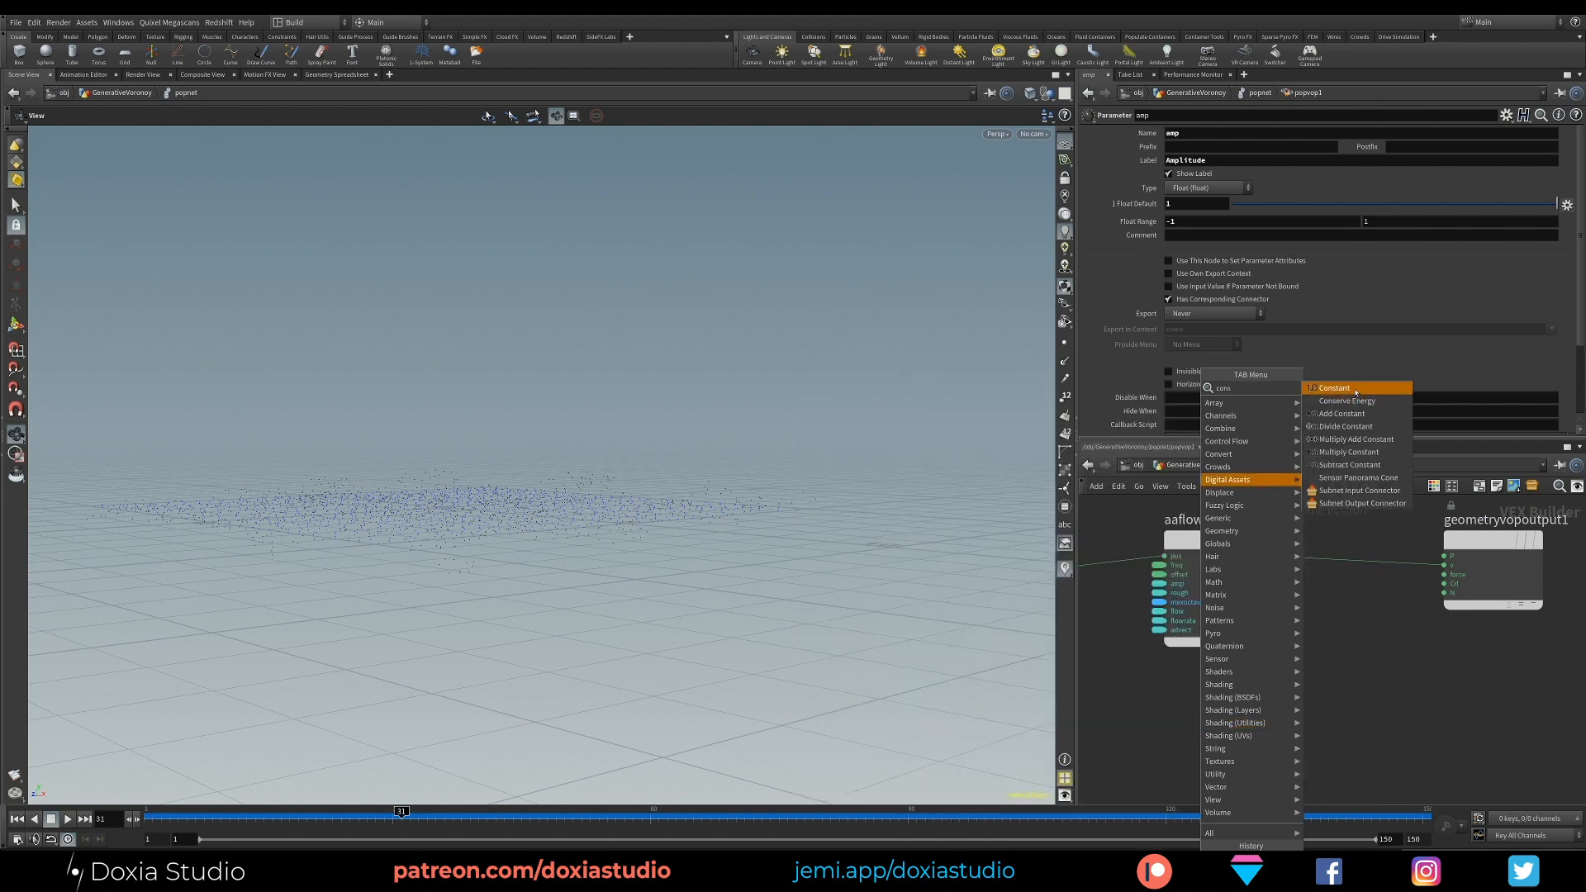
pyautogui.click(1356, 393)
pyautogui.click(1219, 706)
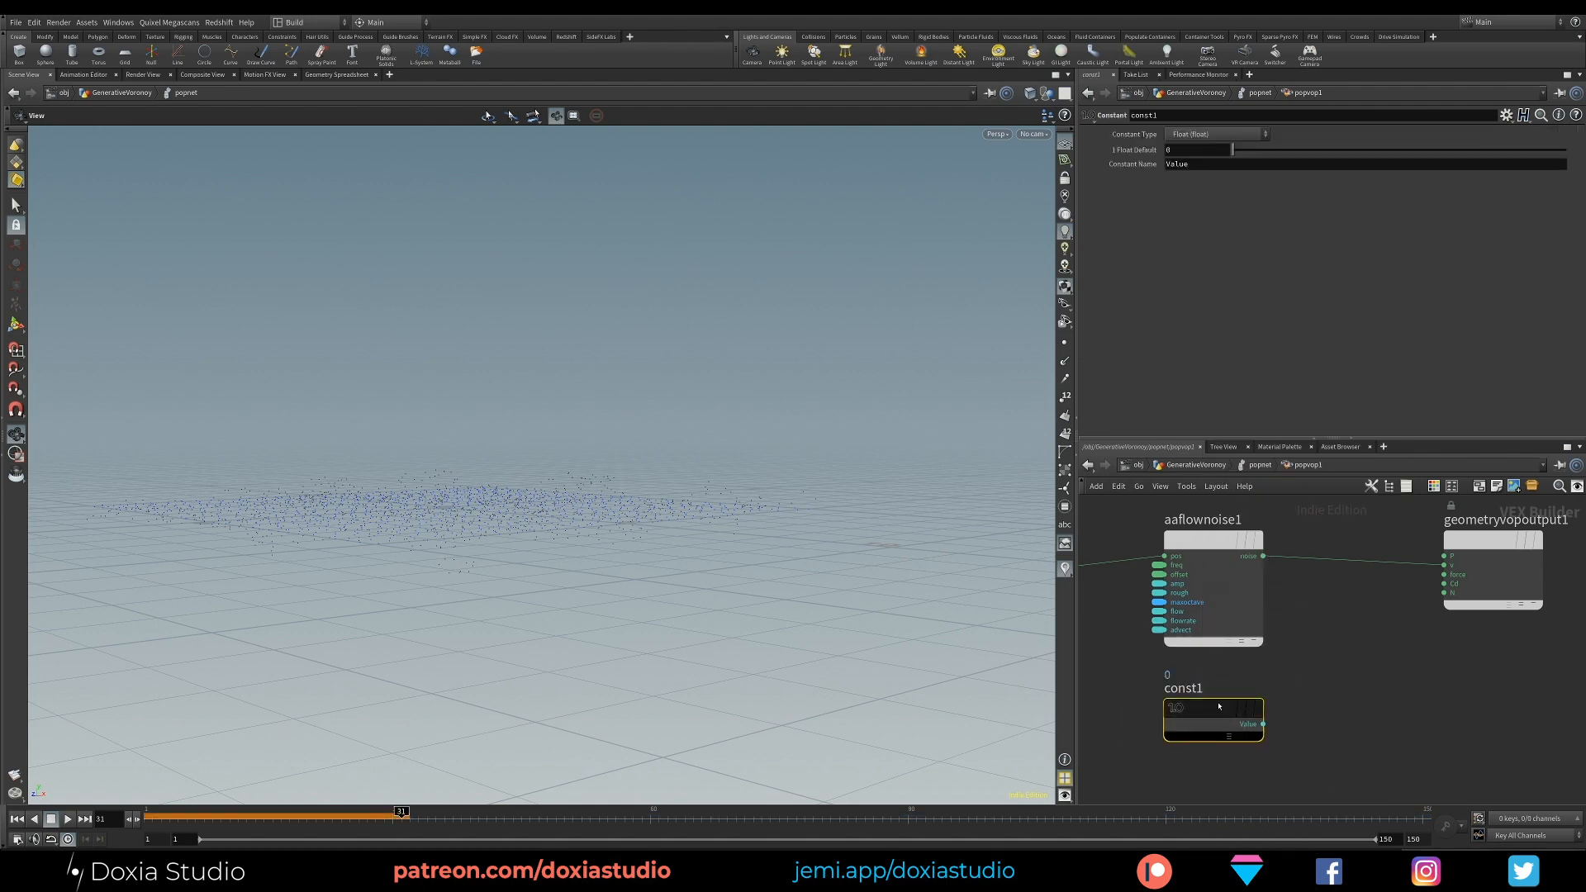
# Step: Change const1 to type 3 Floats (vector) and set its default values to 1, 0, 1
pyautogui.click(1215, 134)
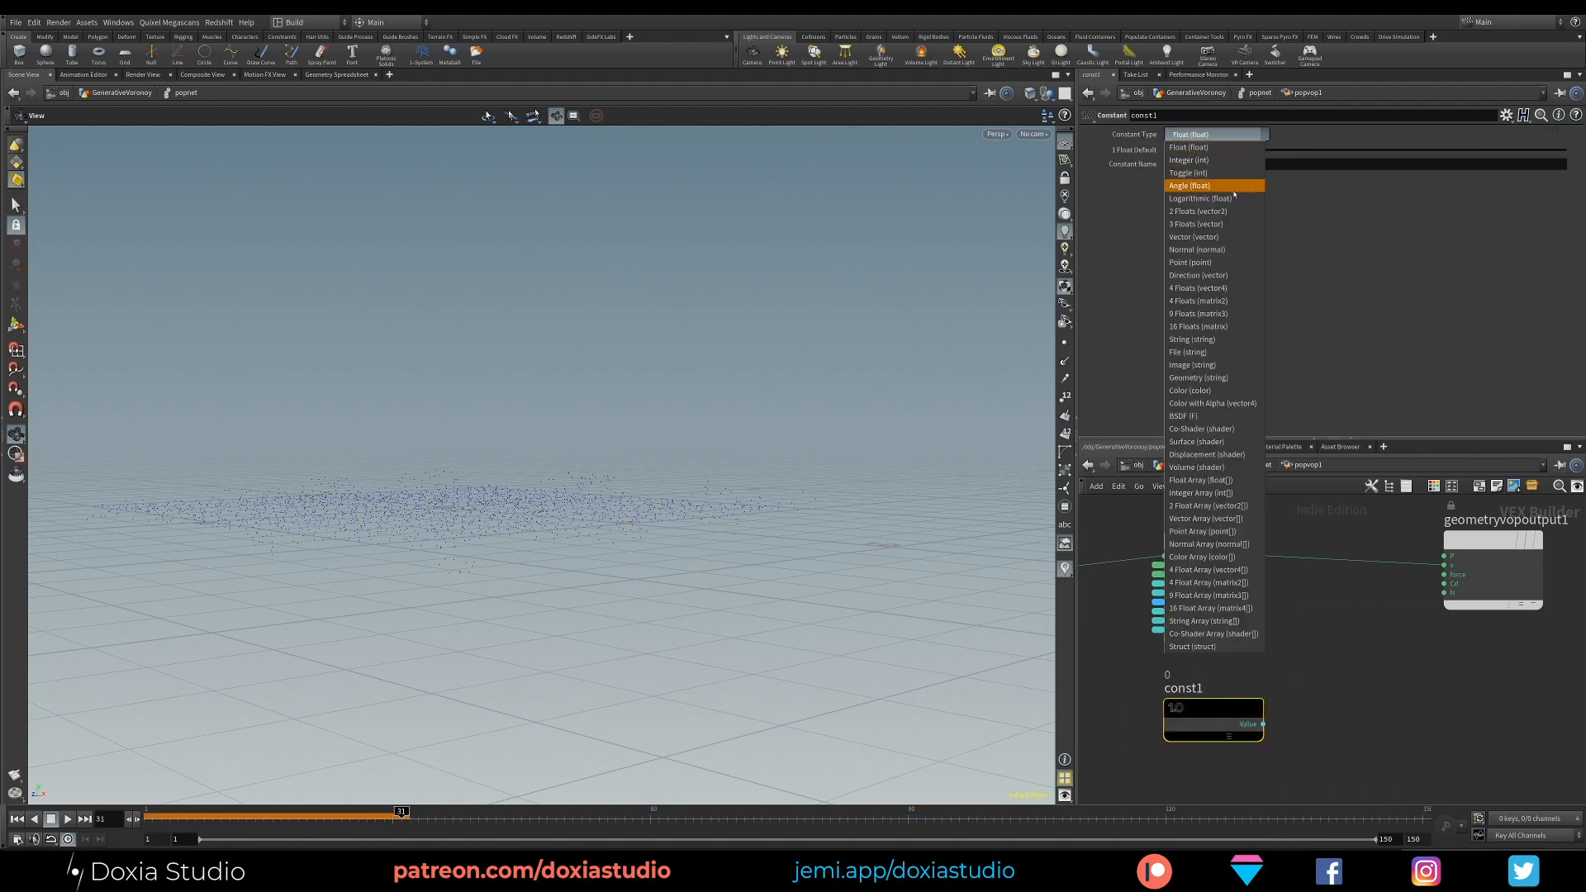
pyautogui.click(1231, 224)
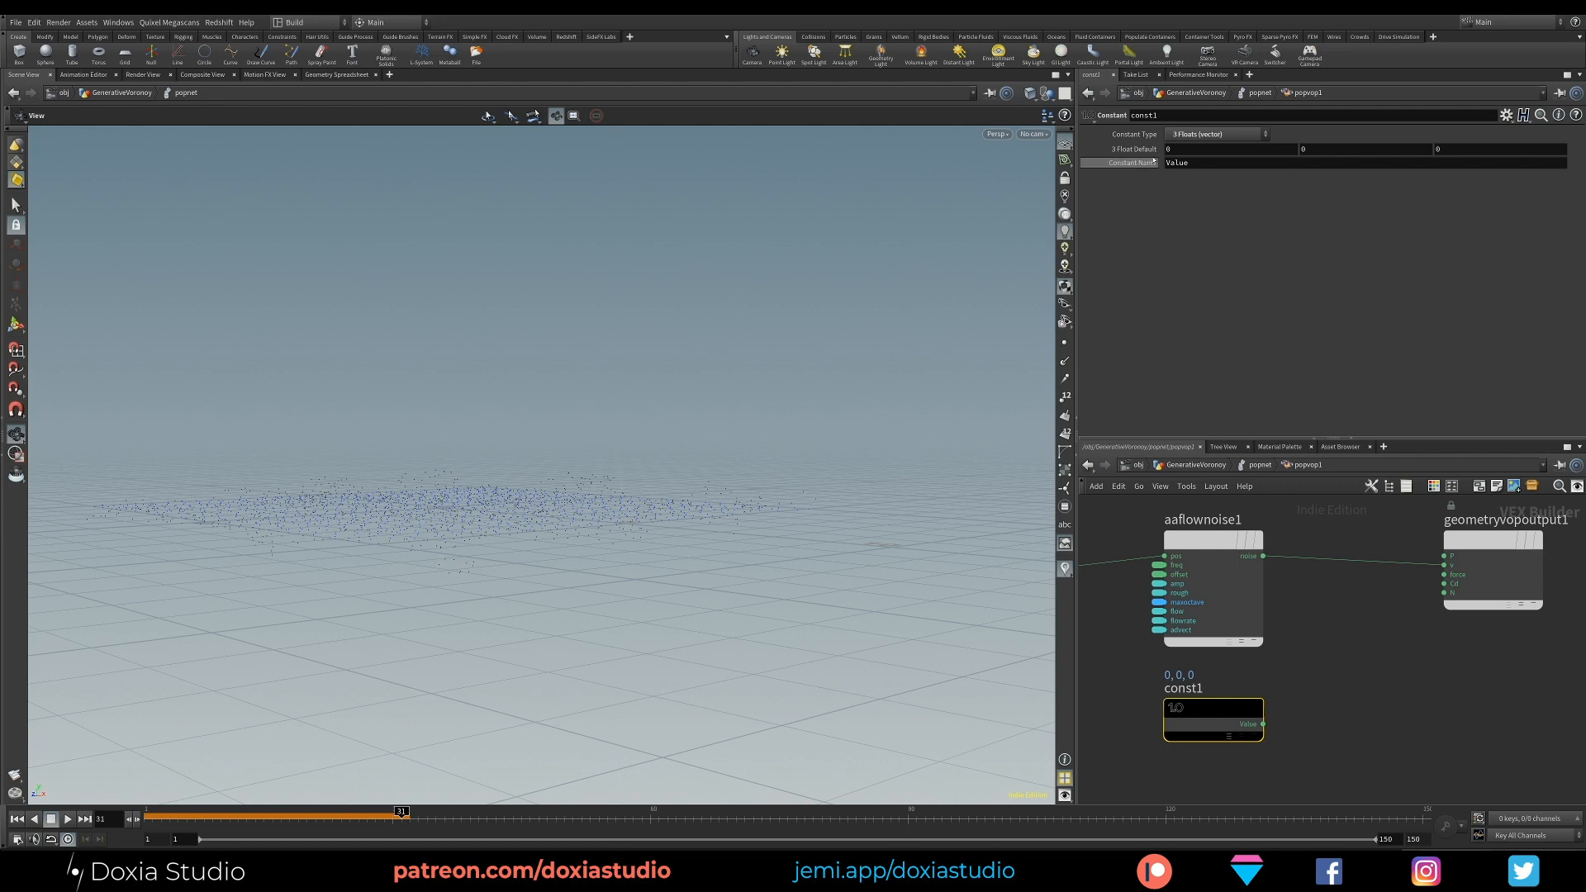
pyautogui.click(1264, 150)
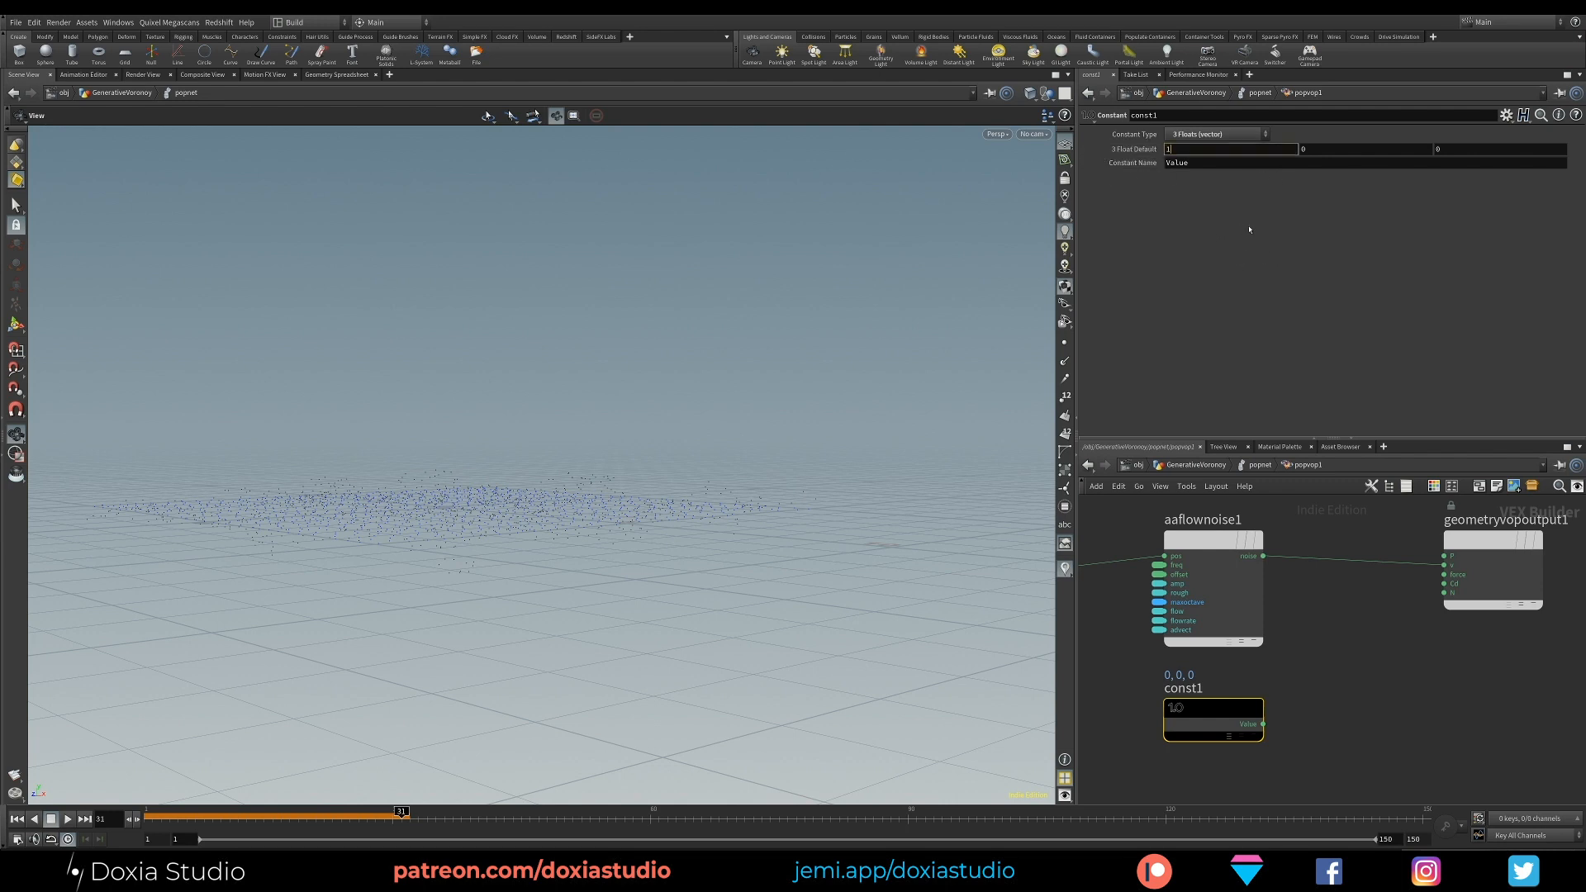
pyautogui.press('Return')
pyautogui.click(1476, 147)
pyautogui.write('1')
pyautogui.press('Return')
pyautogui.click(1329, 147)
pyautogui.press('Return')
# Step: Insert a Multiply node between aaflownoise1 and geometryvopoutput1, and wire const1's Value into its second input
pyautogui.press('Tab')
pyautogui.write('mult')
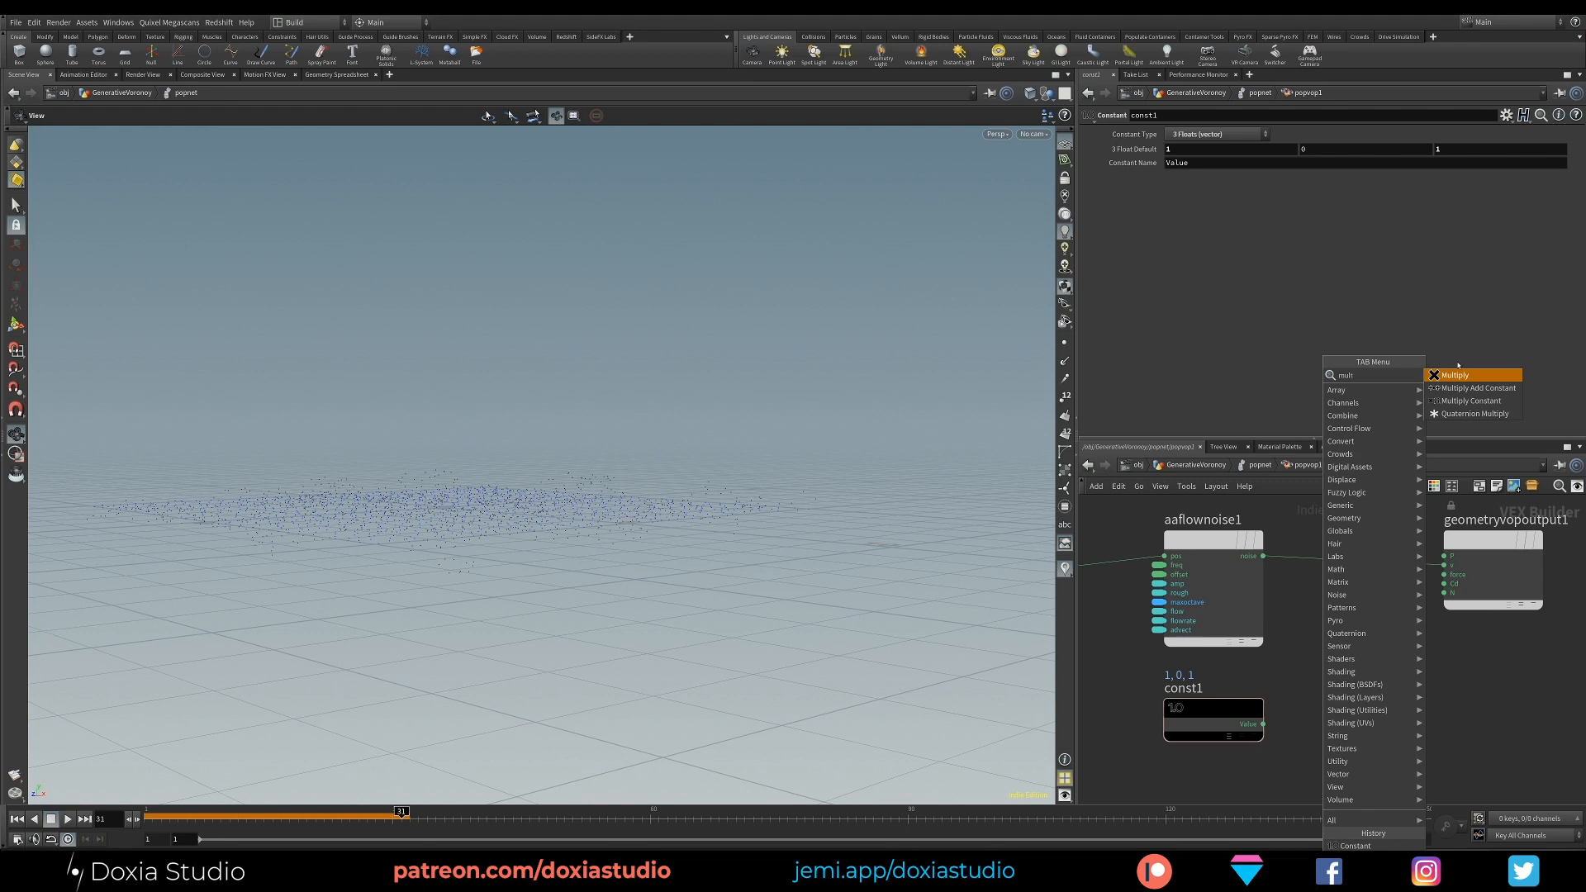
pyautogui.press('Return')
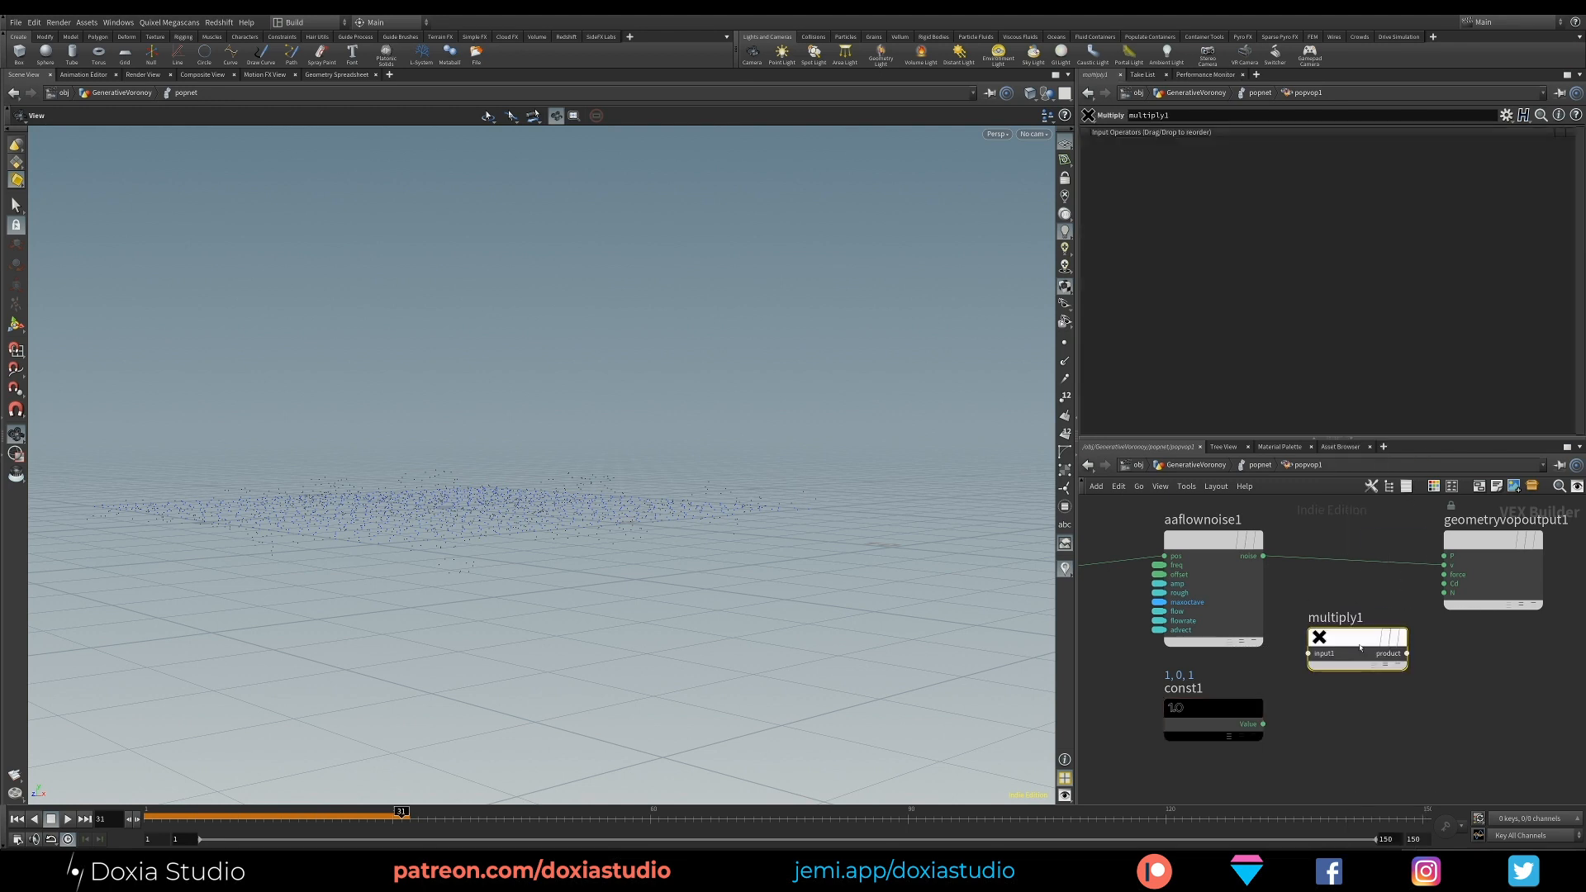
pyautogui.click(1318, 584)
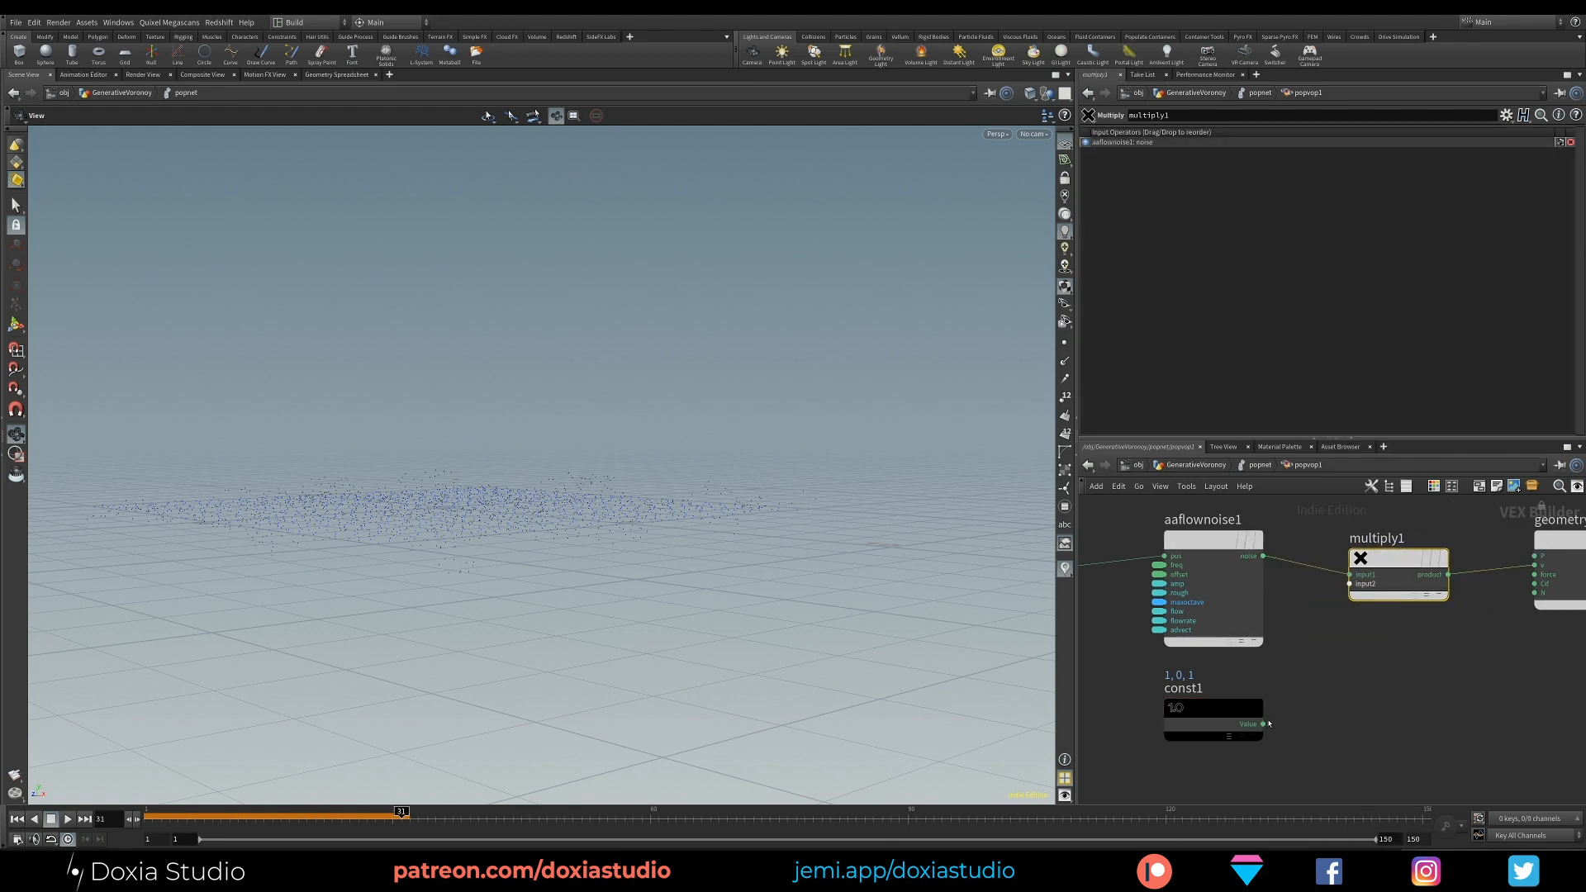
pyautogui.moveTo(1263, 723); pyautogui.dragTo(1350, 584)
pyautogui.click(1233, 712)
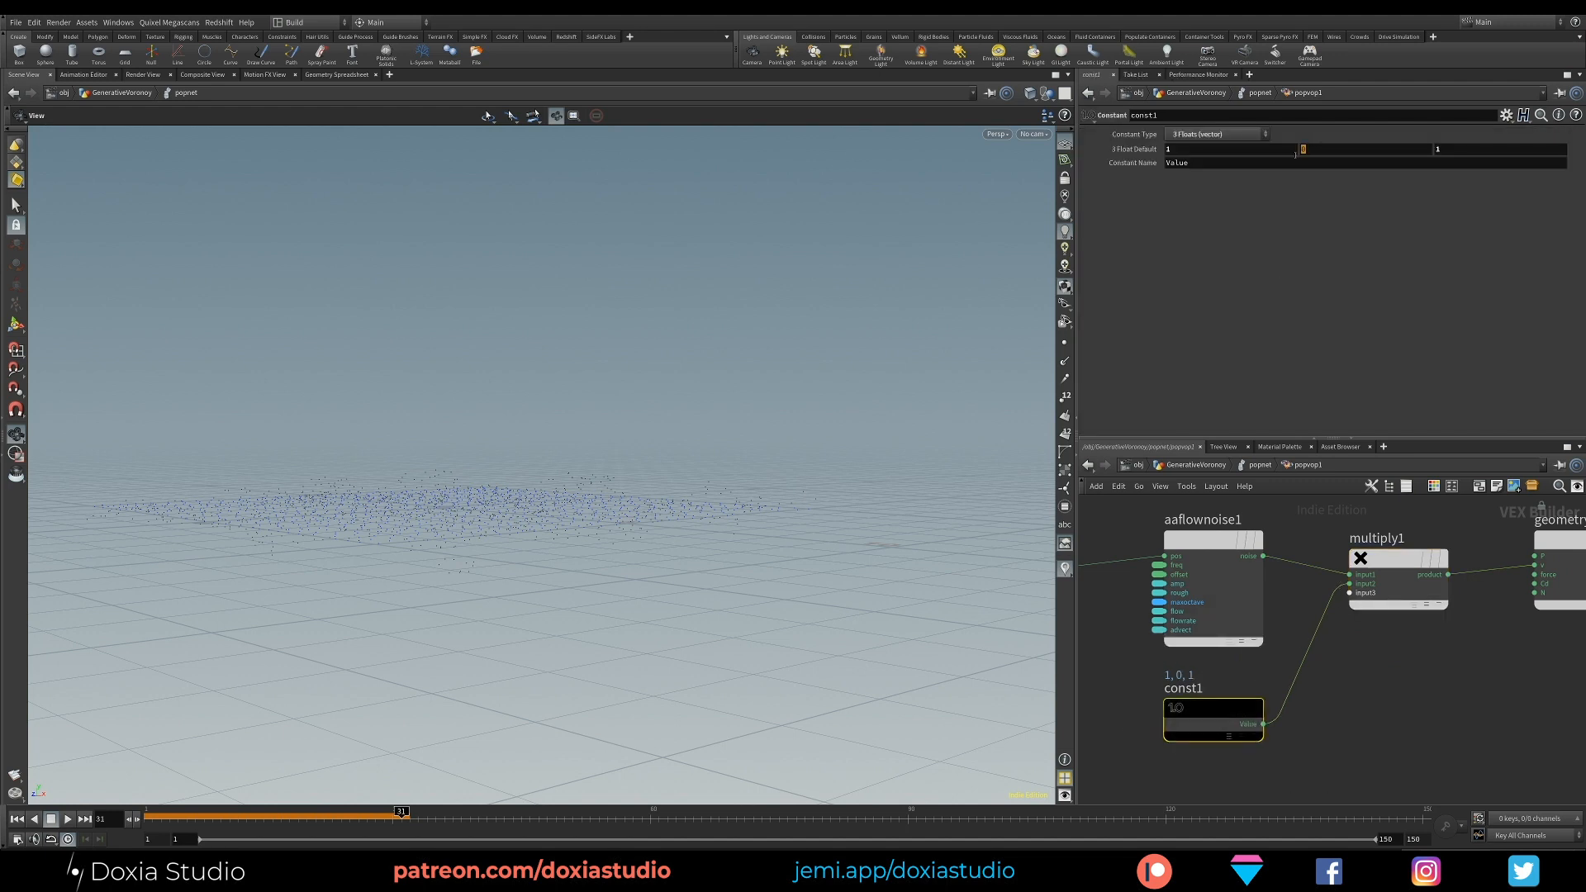
pyautogui.click(1299, 151)
pyautogui.click(1260, 643)
pyautogui.click(1178, 675)
pyautogui.moveTo(1369, 728); pyautogui.dragTo(1309, 746, button='middle')
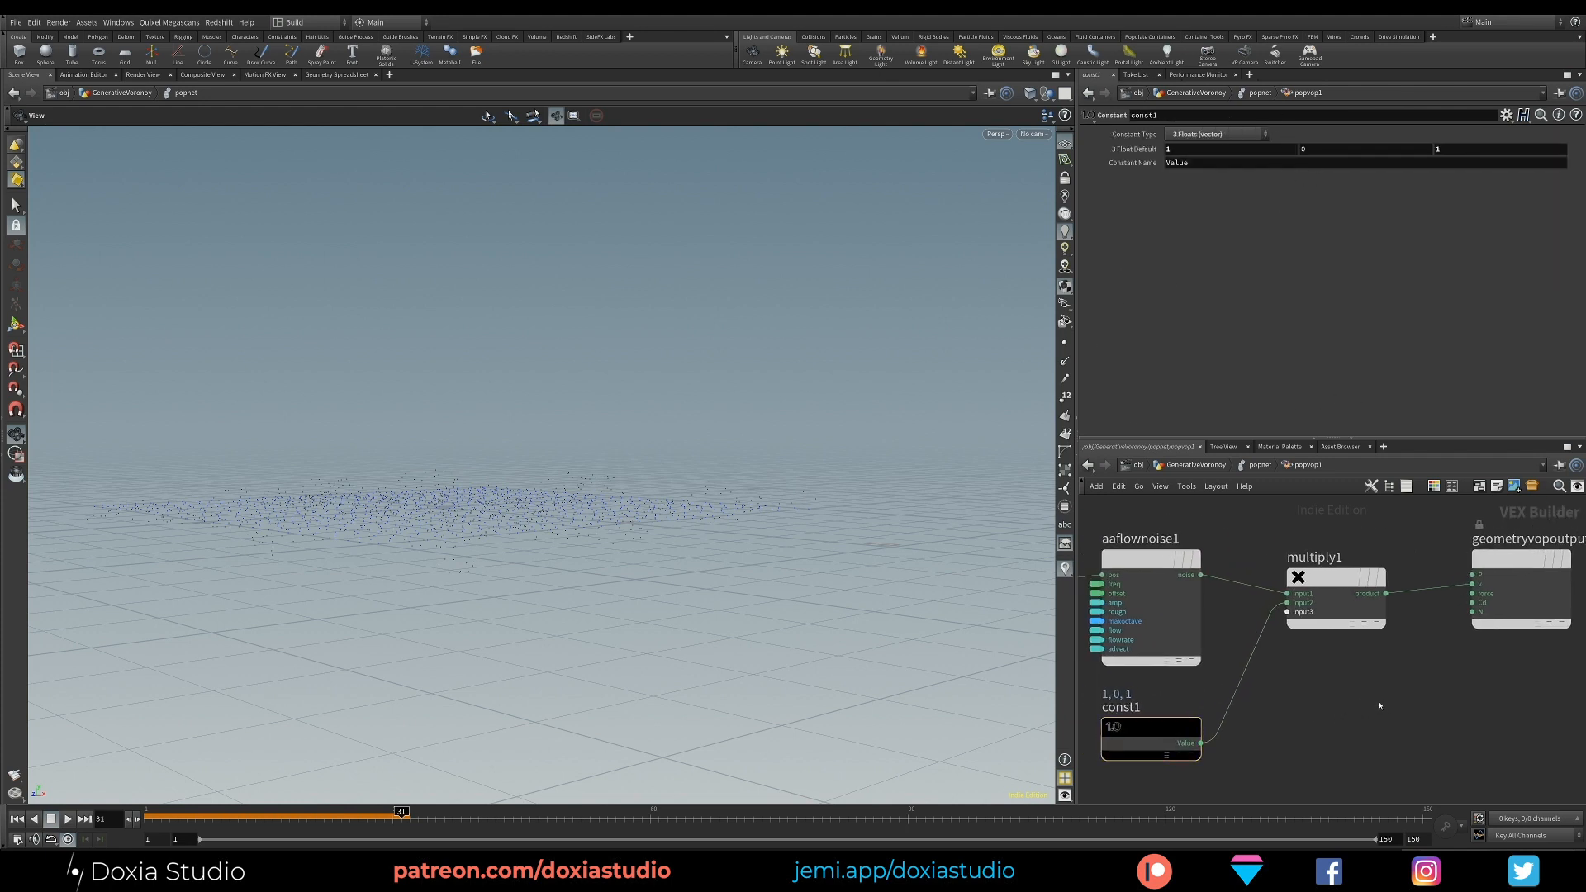
# Step: Return to the GenerativeVorony network, play the simulation from frame 1, and examine the point trails from the side and above
pyautogui.press('u')
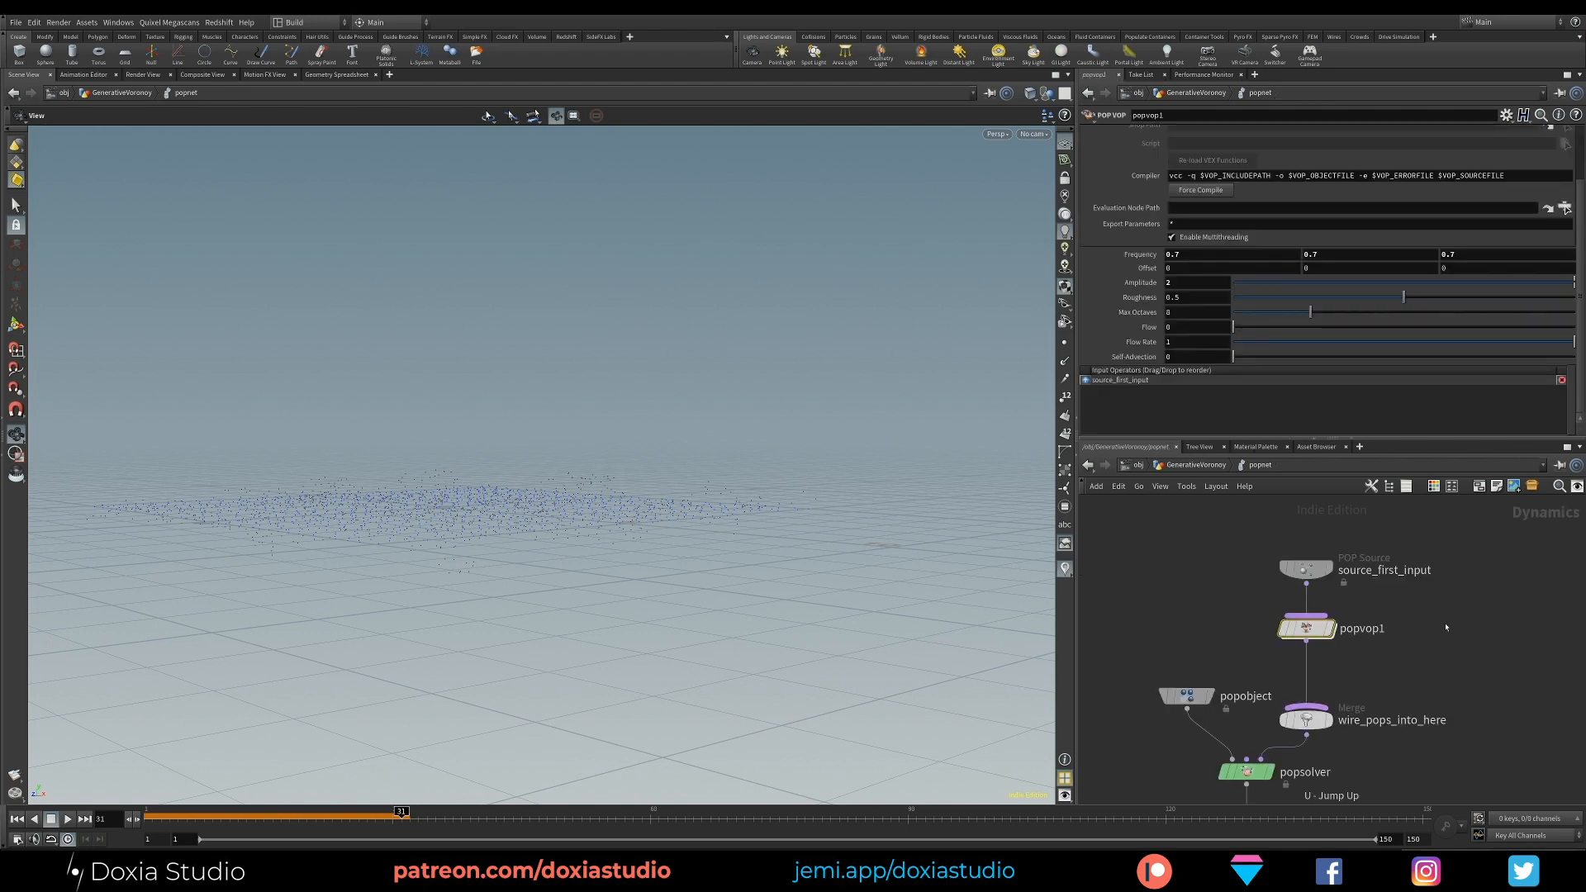
pyautogui.press('u')
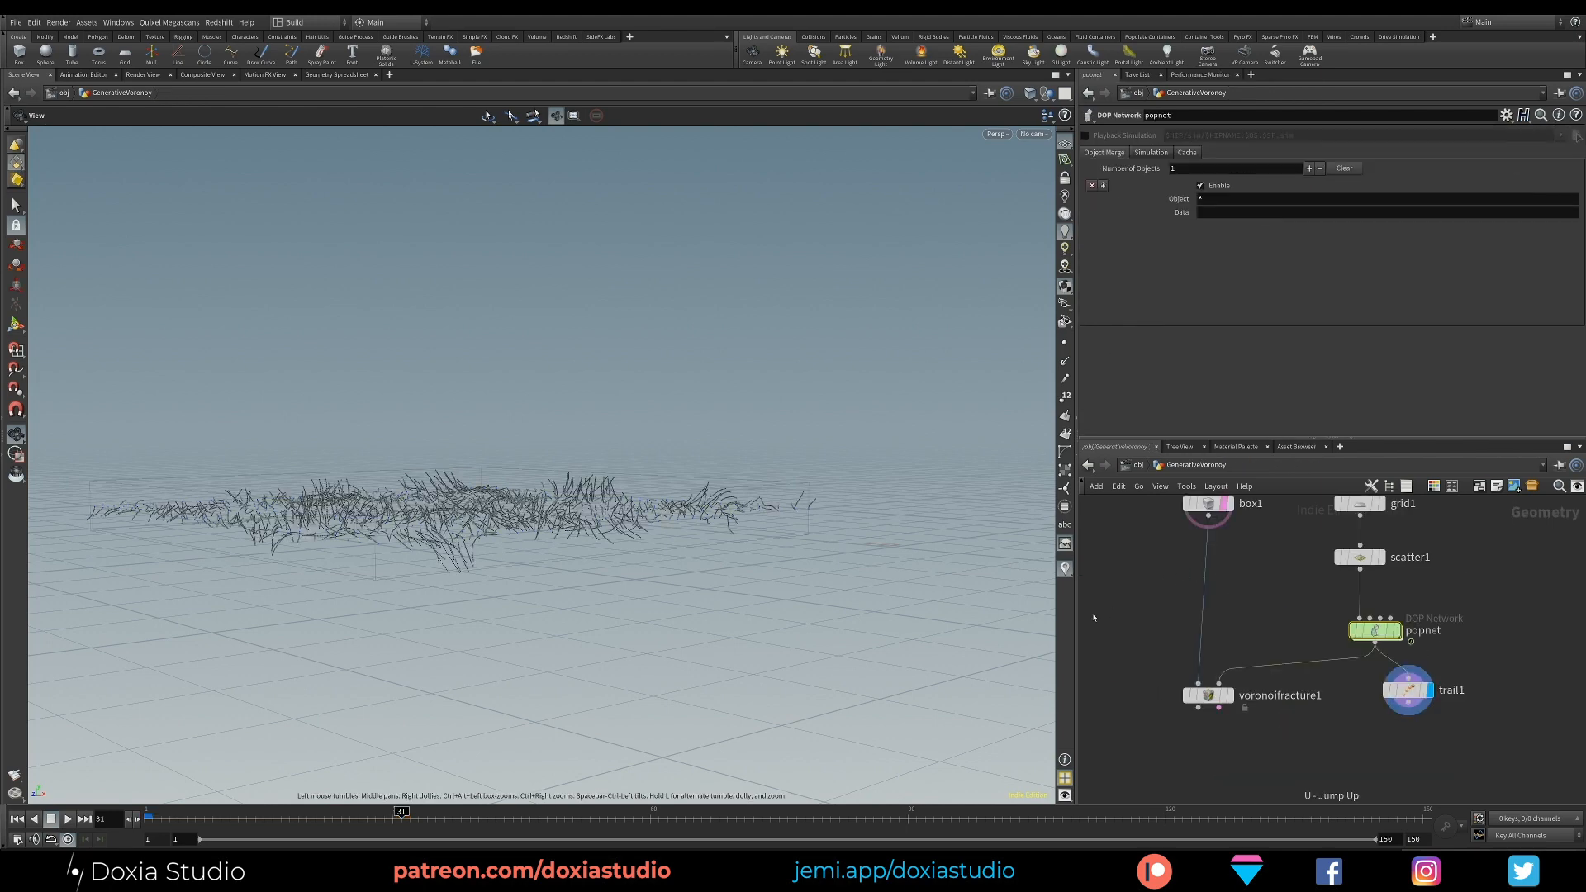
pyautogui.hotkey('ctrl', 'Up')
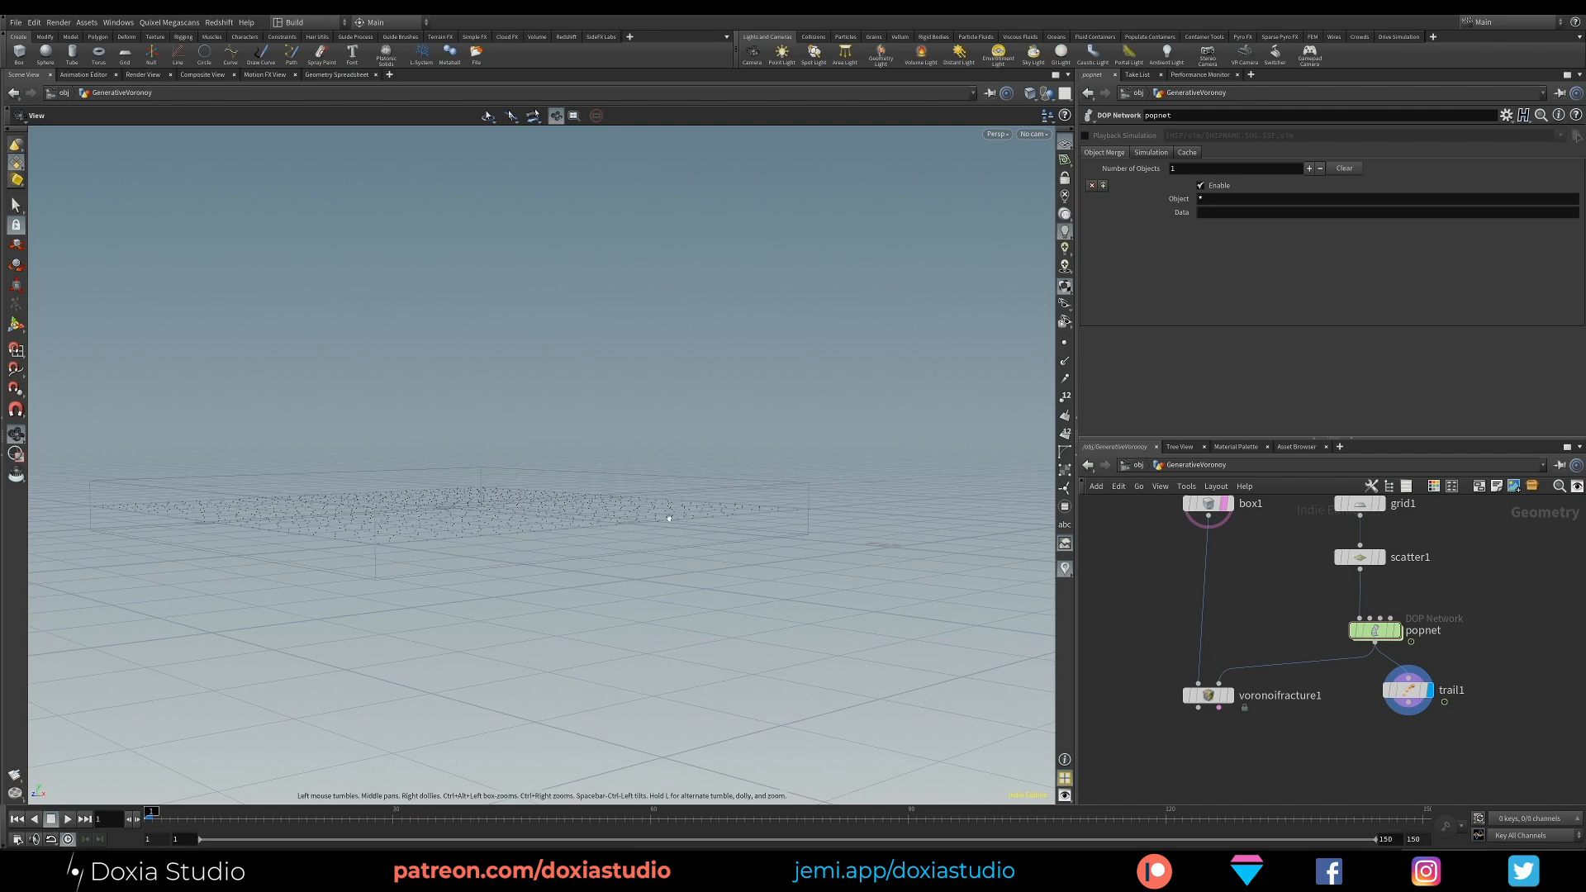
pyautogui.click(69, 818)
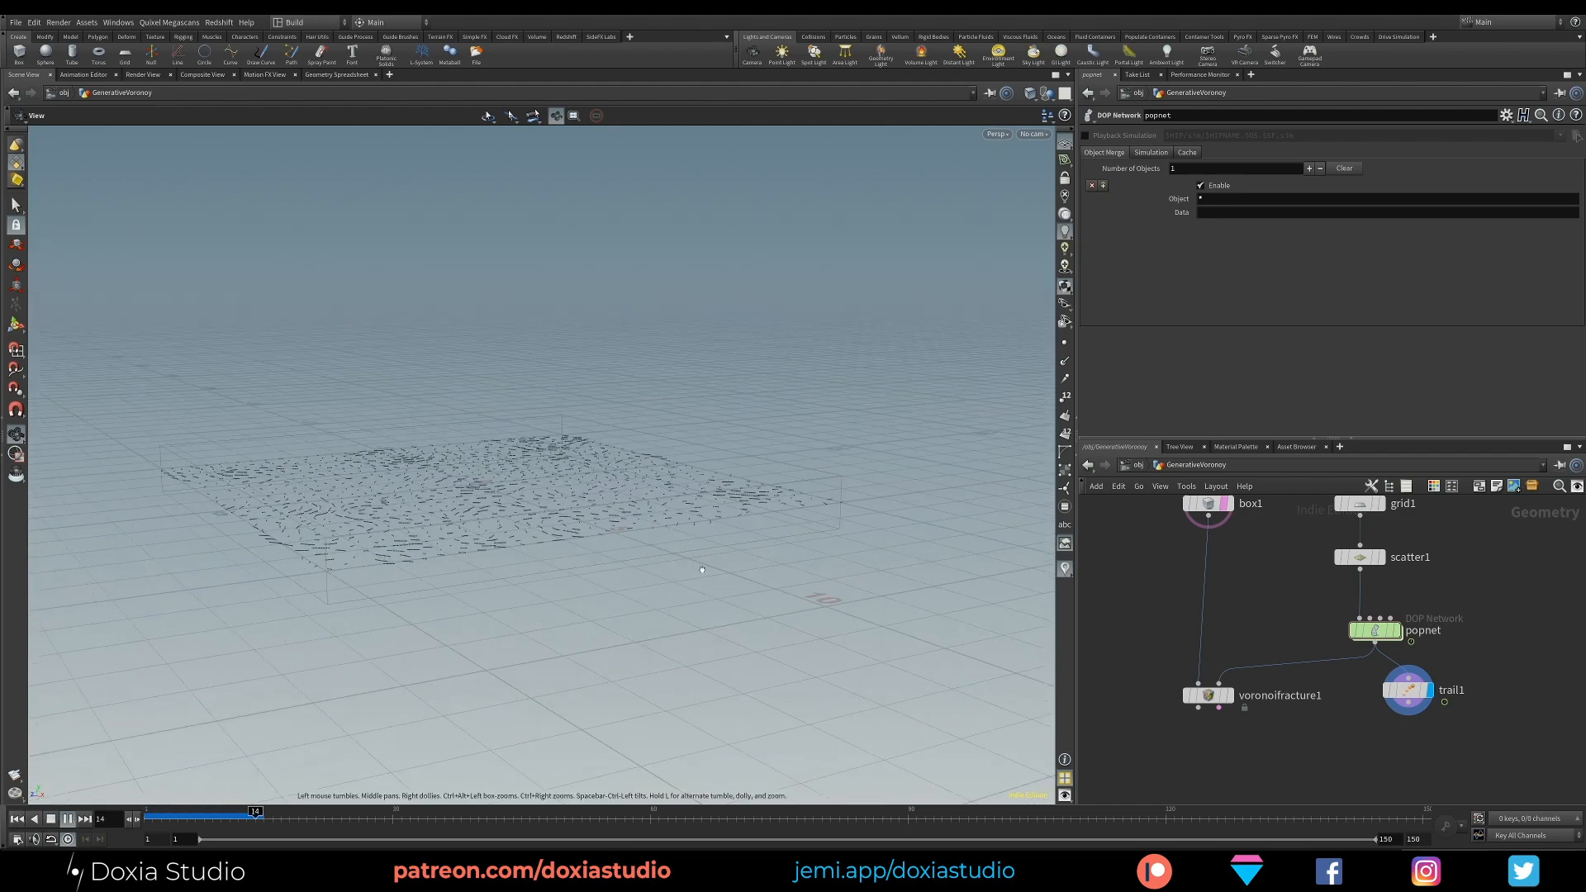
pyautogui.moveTo(678, 611); pyautogui.dragTo(755, 555)
pyautogui.moveTo(755, 554); pyautogui.dragTo(748, 694, button='middle')
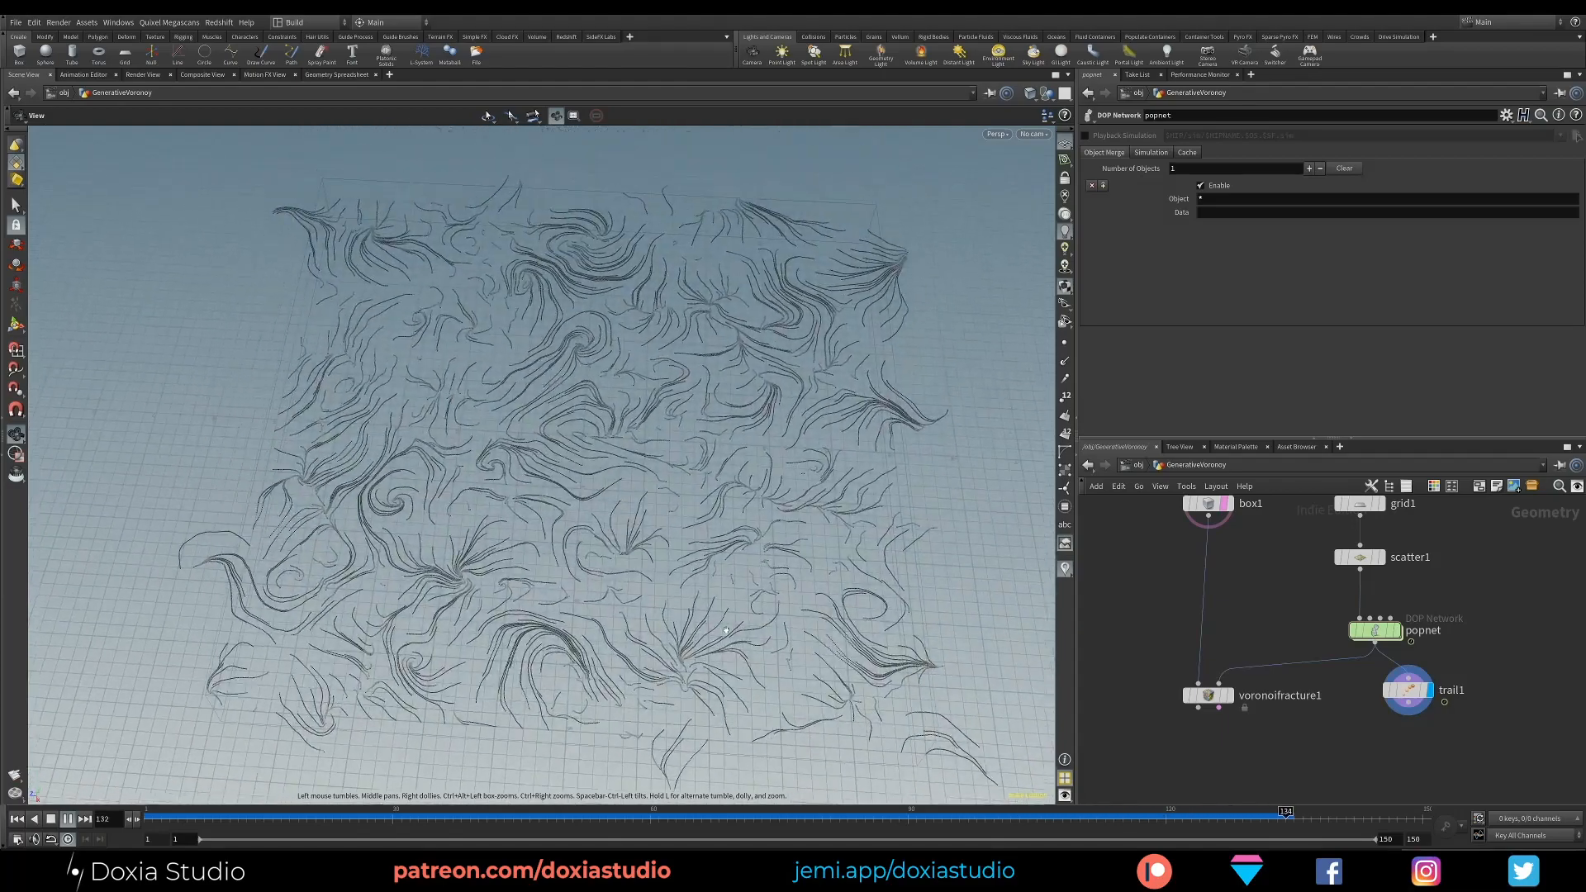
pyautogui.moveTo(747, 694); pyautogui.dragTo(656, 657, button='right')
pyautogui.moveTo(657, 657); pyautogui.dragTo(616, 717)
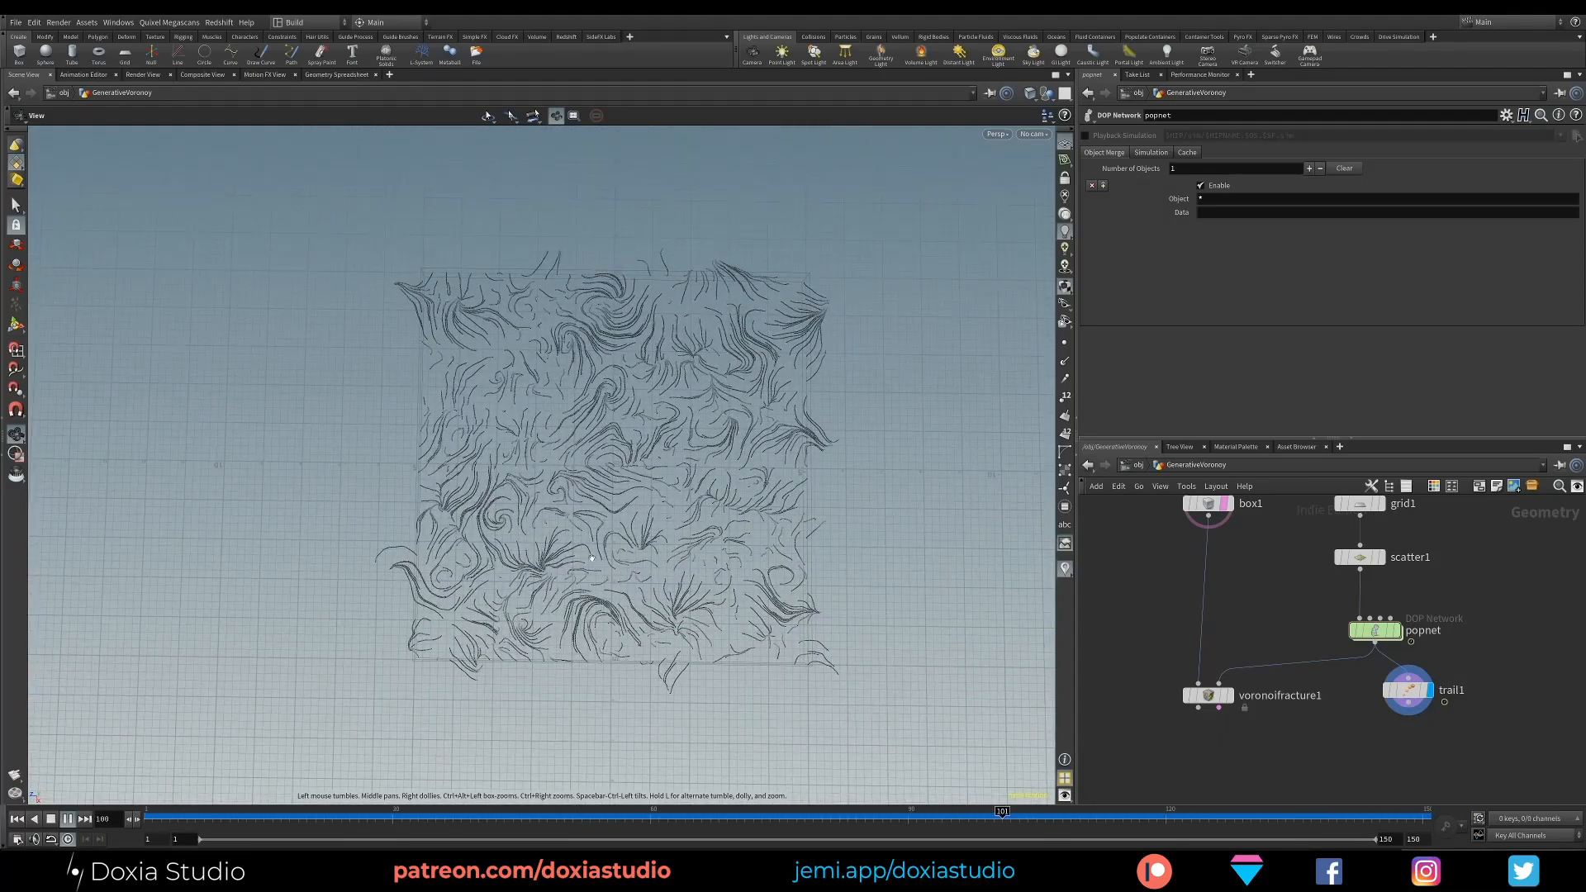
pyautogui.moveTo(476, 666); pyautogui.dragTo(537, 588)
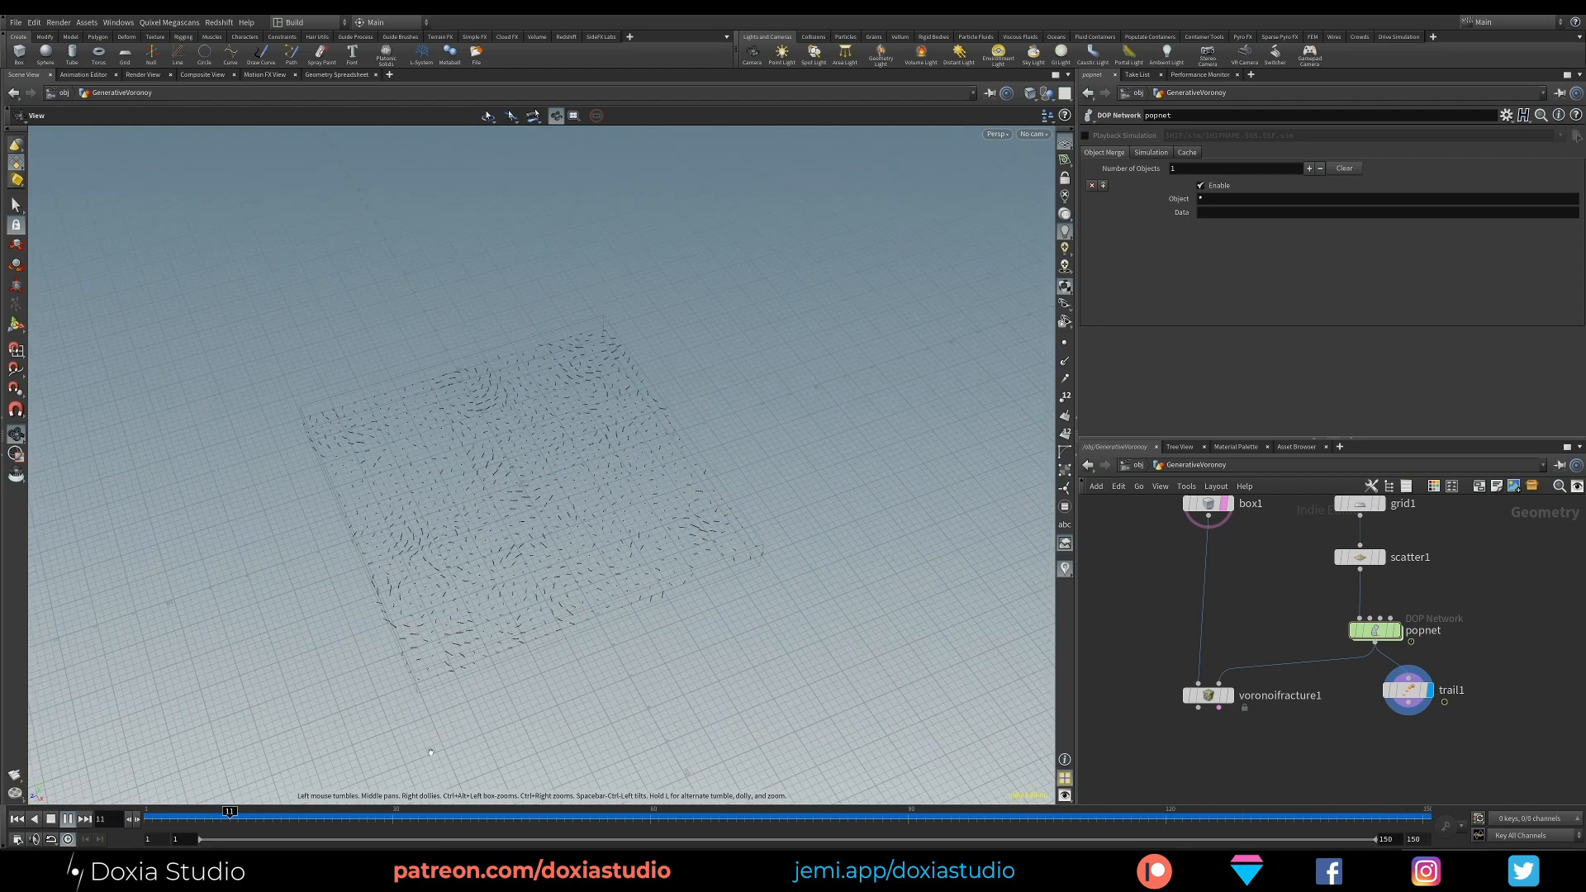
# Step: Display popnet and then voronoifracture1 during playback to examine the moving points and fractured slab, stopping at frame 29
pyautogui.click(1397, 631)
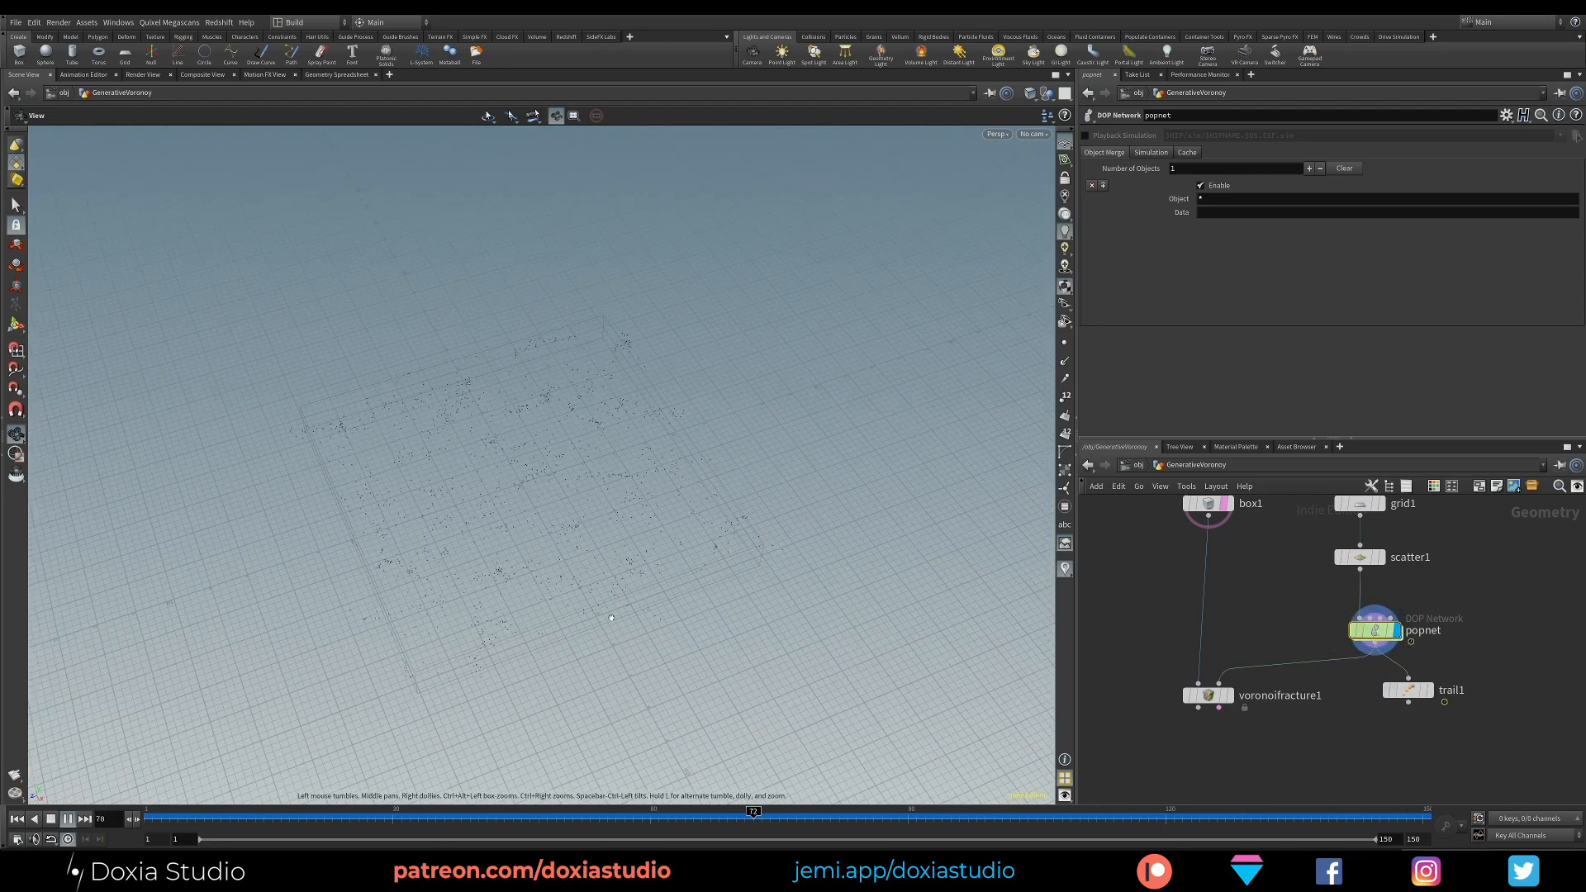
pyautogui.moveTo(578, 554); pyautogui.dragTo(630, 590)
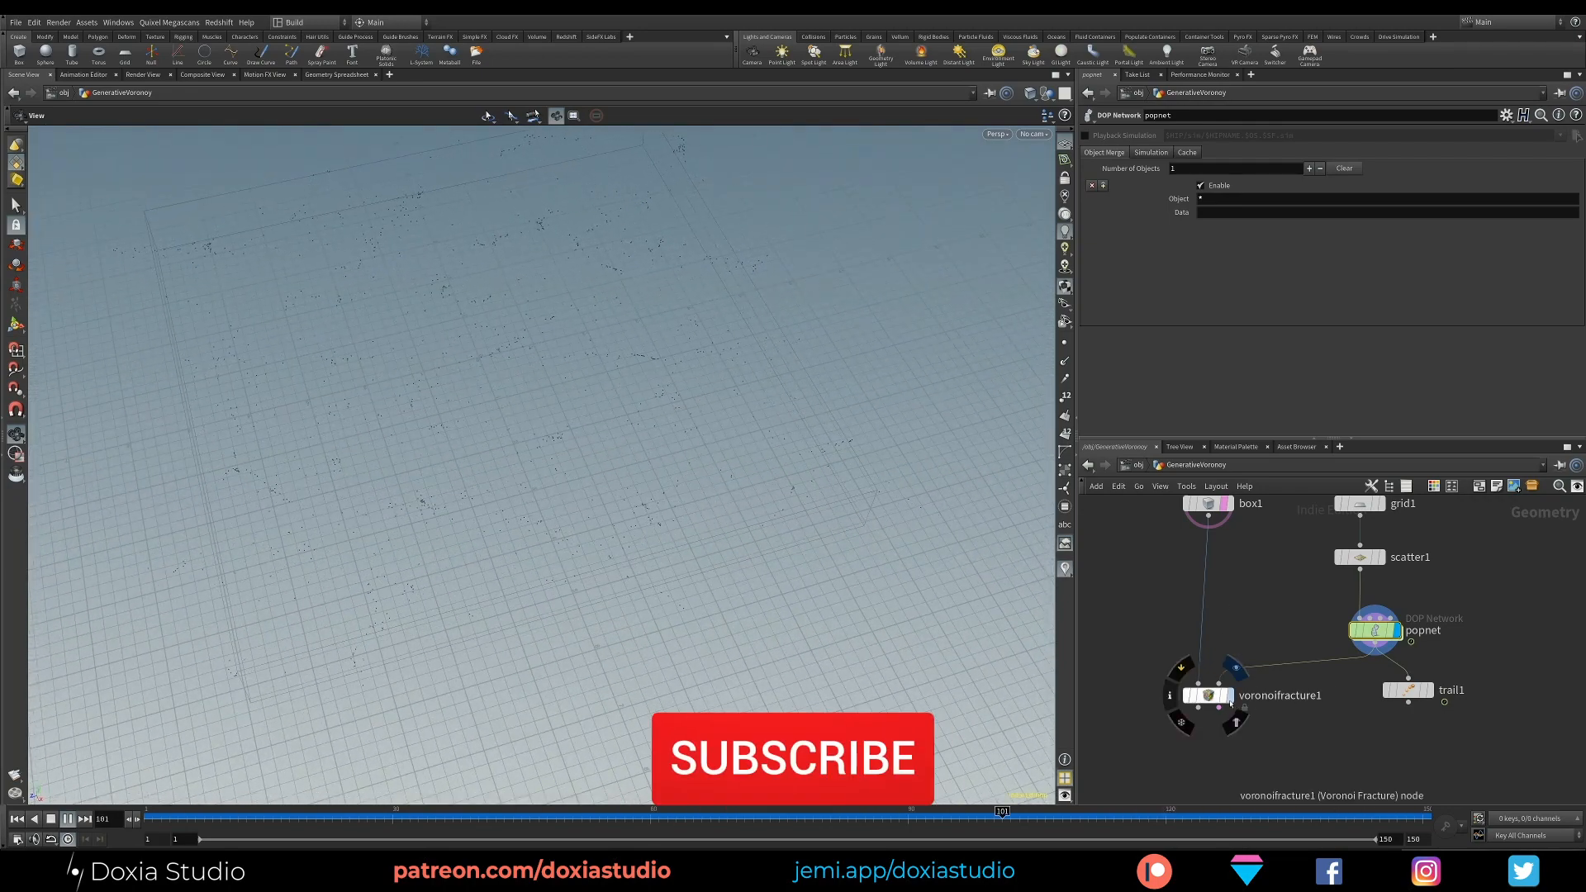
pyautogui.click(1230, 698)
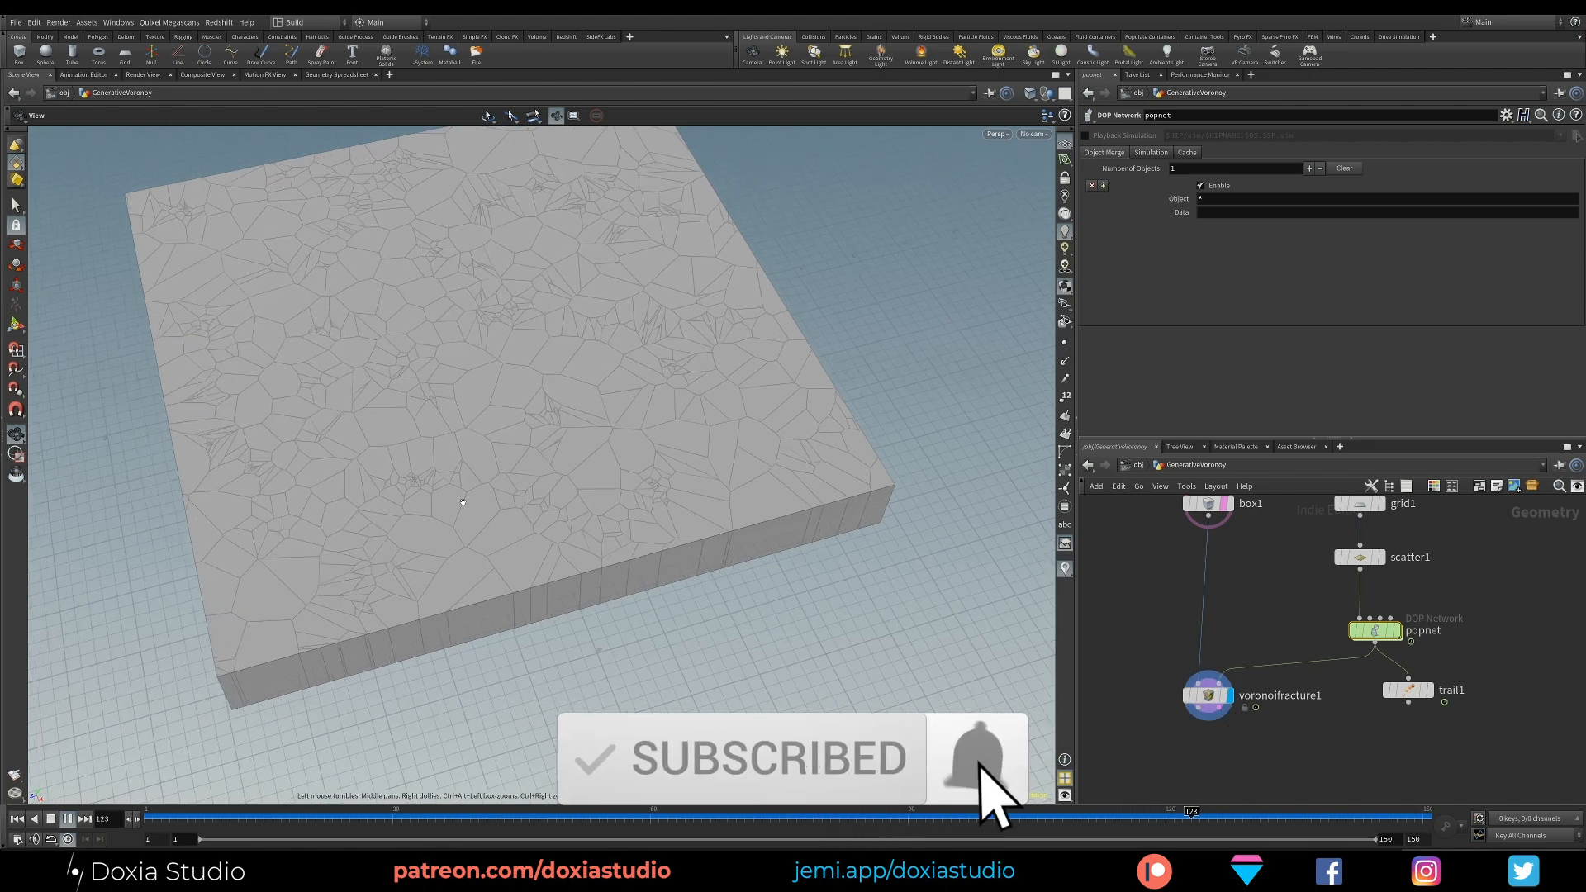
pyautogui.moveTo(463, 501); pyautogui.dragTo(397, 528)
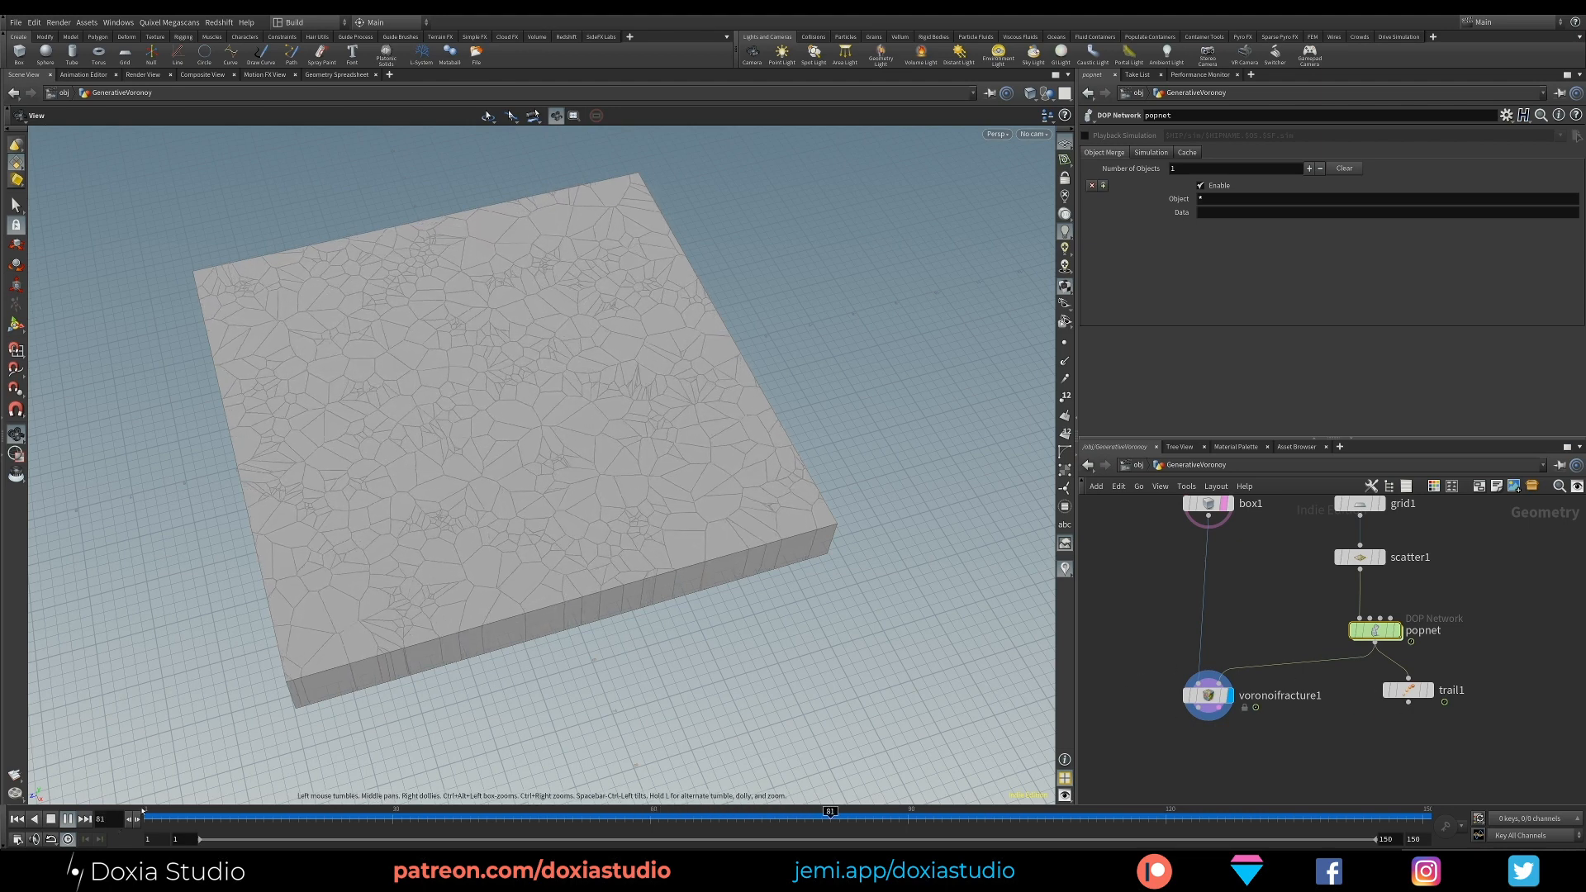
pyautogui.click(186, 816)
pyautogui.moveTo(1338, 783); pyautogui.dragTo(1340, 733, button='middle')
pyautogui.moveTo(683, 577); pyautogui.dragTo(442, 537)
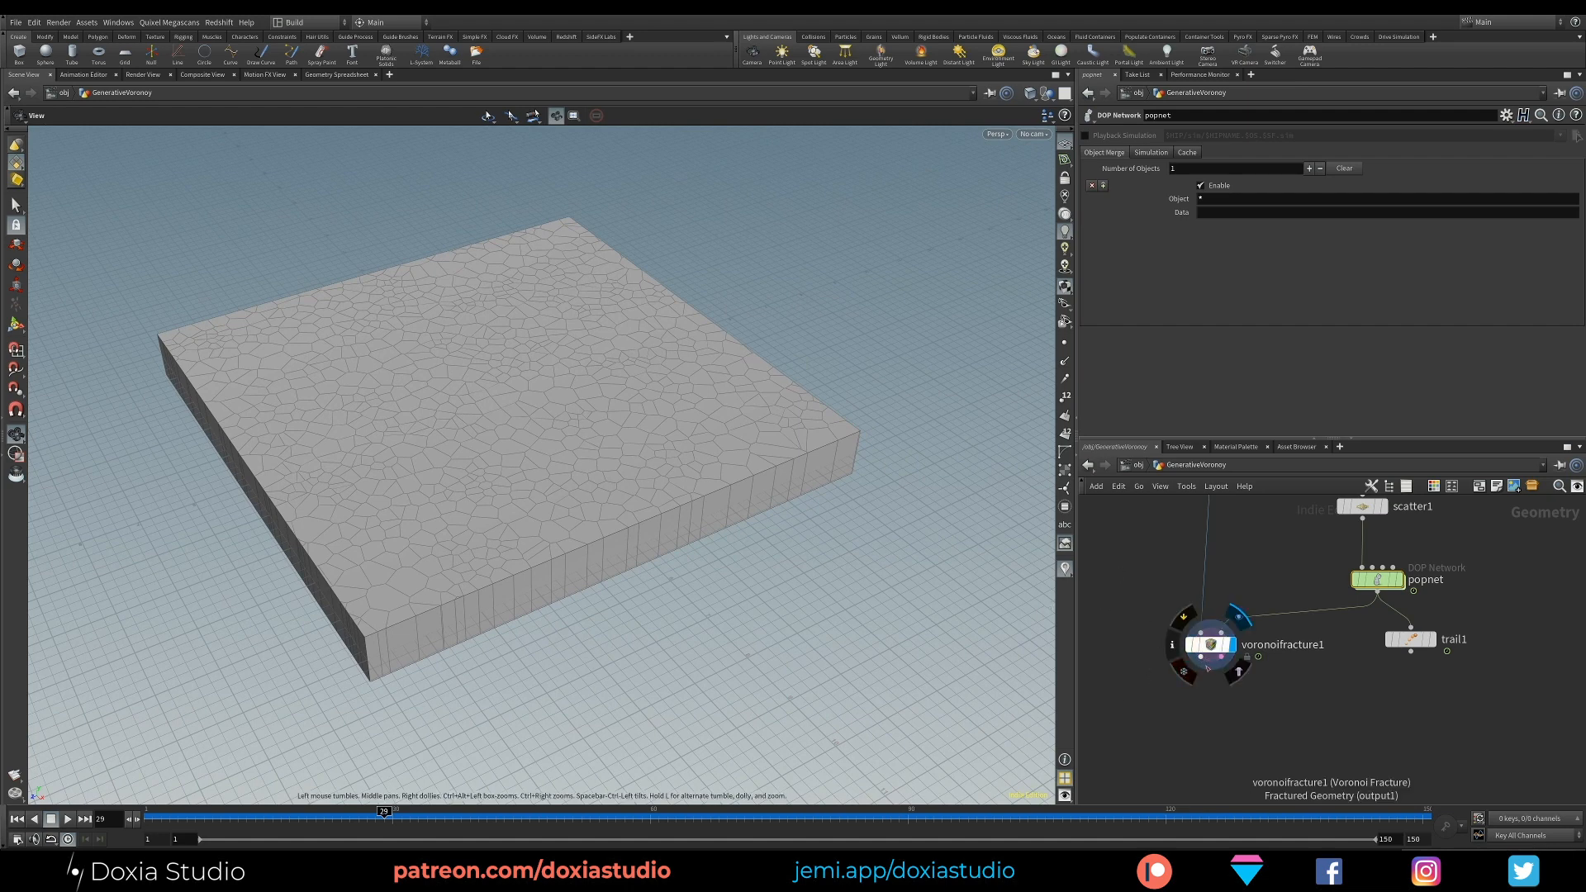
pyautogui.moveTo(1209, 664); pyautogui.dragTo(1208, 710)
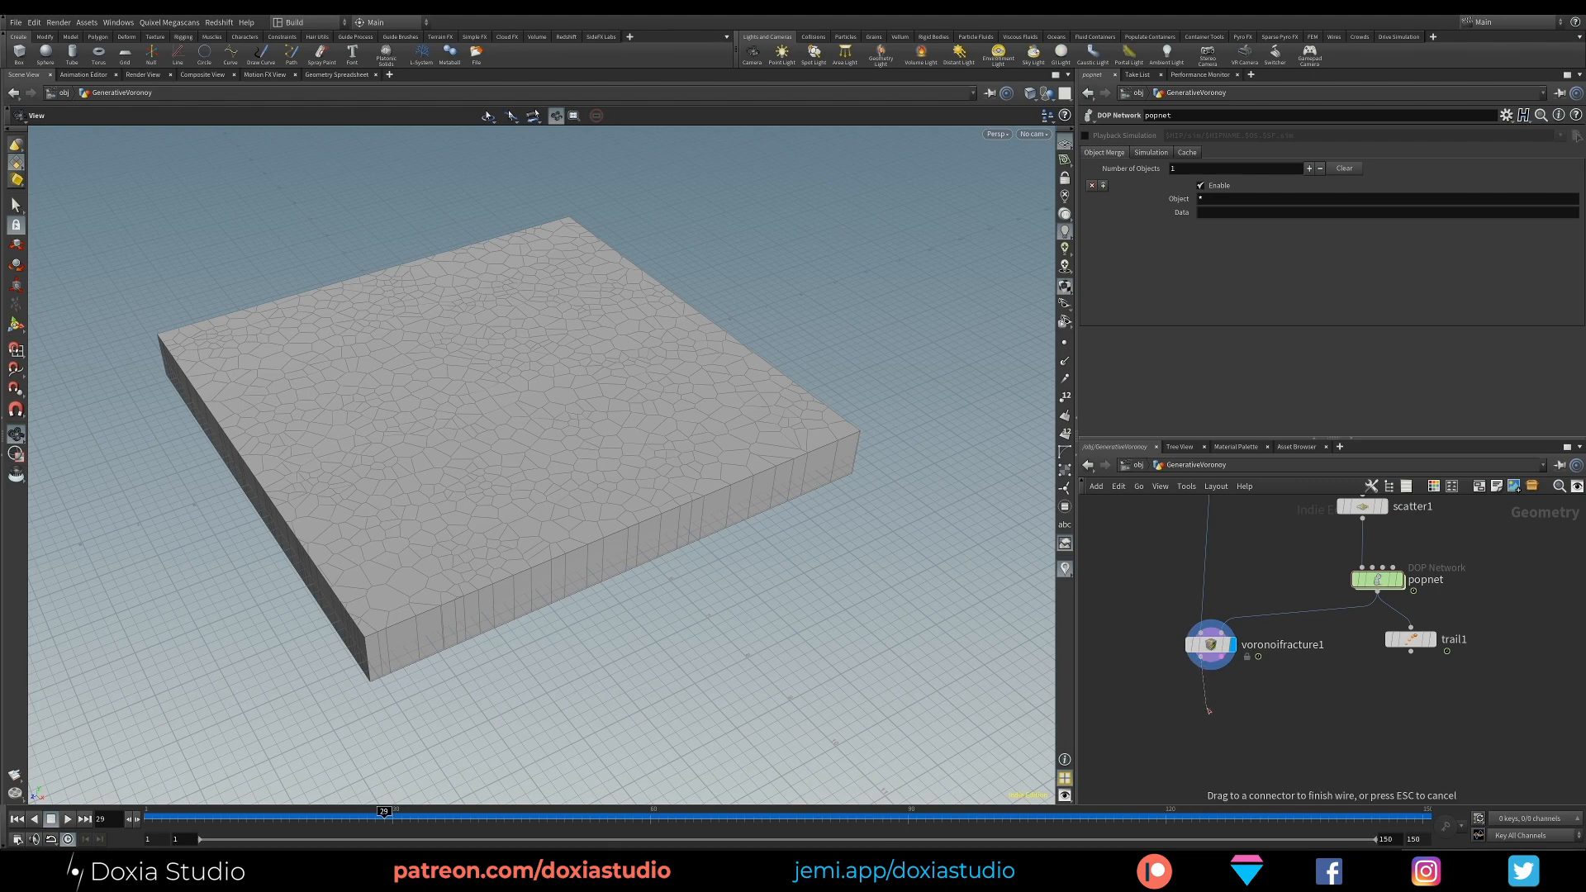
pyautogui.press('Tab')
pyautogui.write('for')
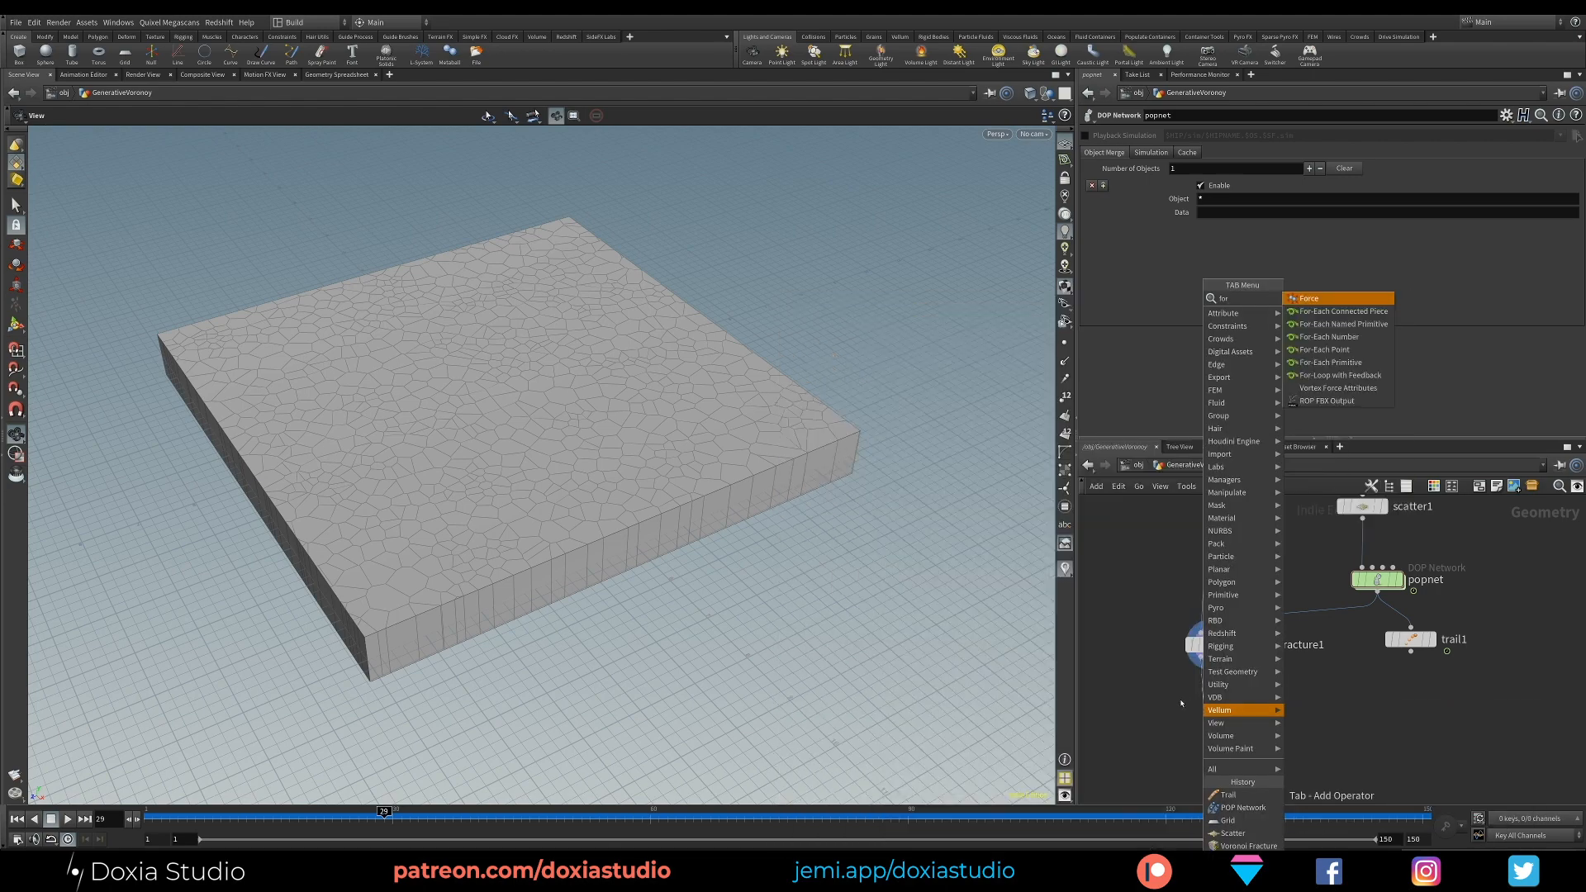
pyautogui.write('lo')
pyautogui.click(1302, 761)
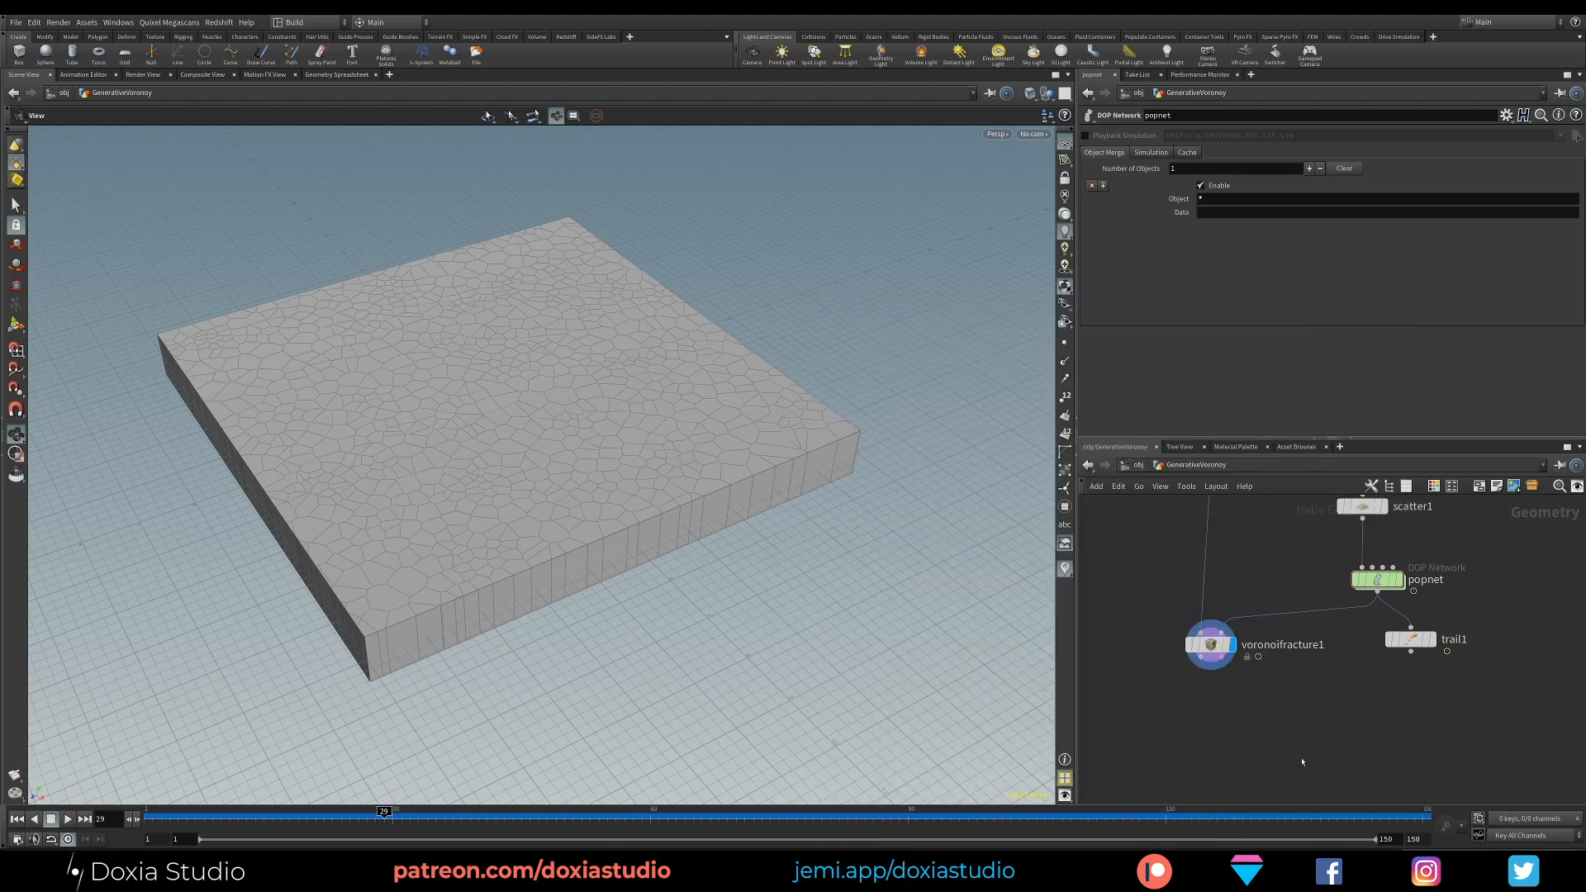
pyautogui.moveTo(1208, 663); pyautogui.dragTo(1200, 702)
pyautogui.press('Tab')
pyautogui.write('loop')
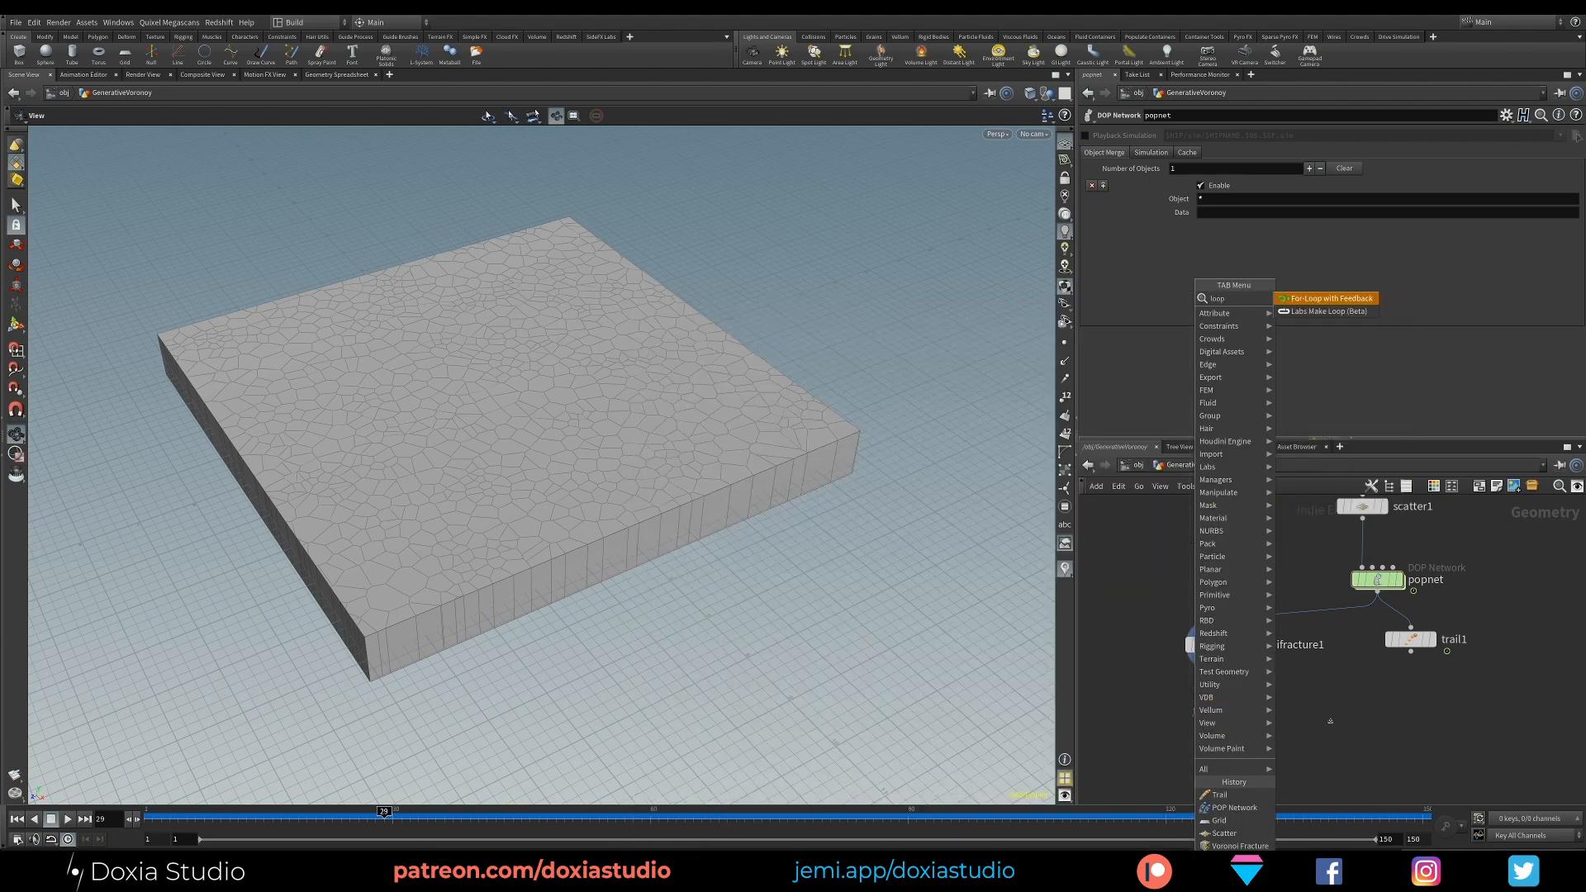
pyautogui.press('Escape')
# Step: Place a For-Each Named Primitive block below voronoifracture1 and select foreach_begin1
pyautogui.press('Tab')
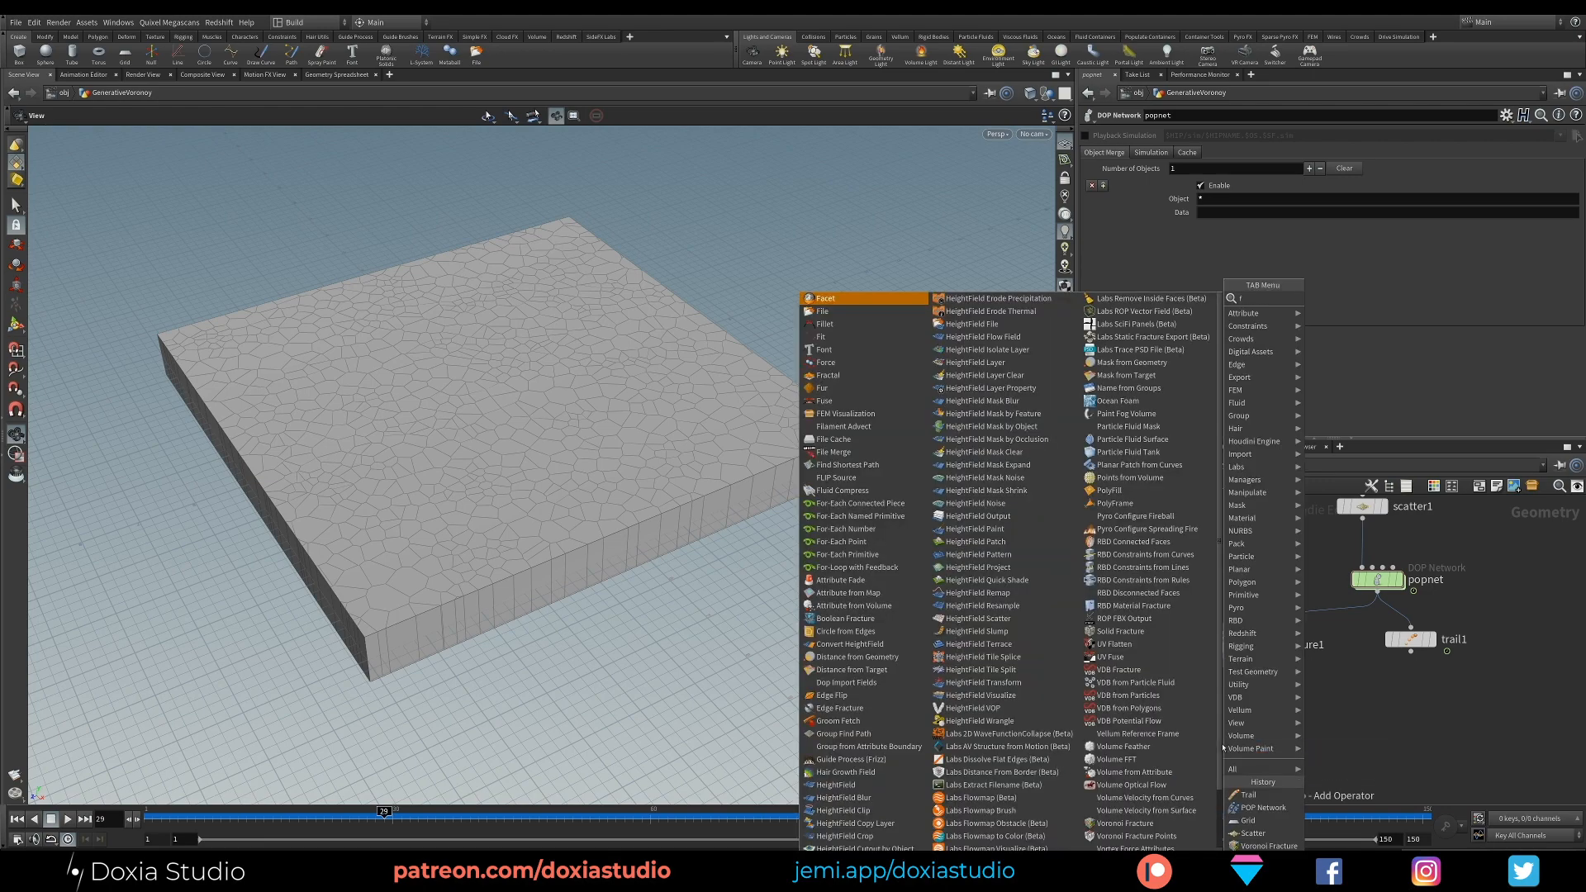
pyautogui.write('for')
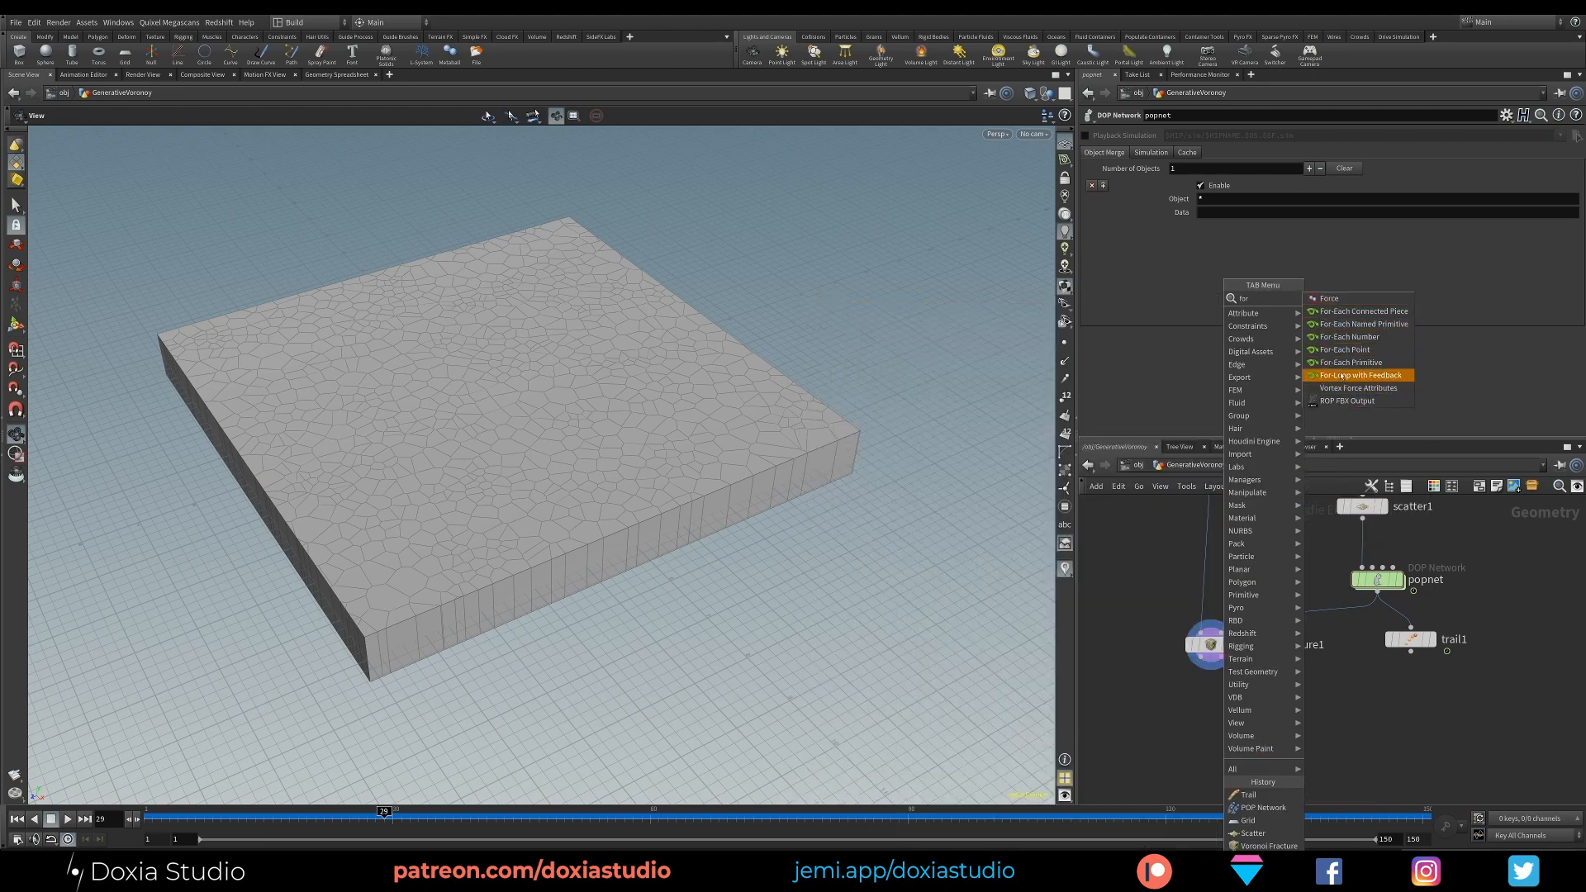
pyautogui.click(1347, 326)
pyautogui.click(1189, 716)
pyautogui.moveTo(1310, 693); pyautogui.dragTo(1308, 586, button='middle')
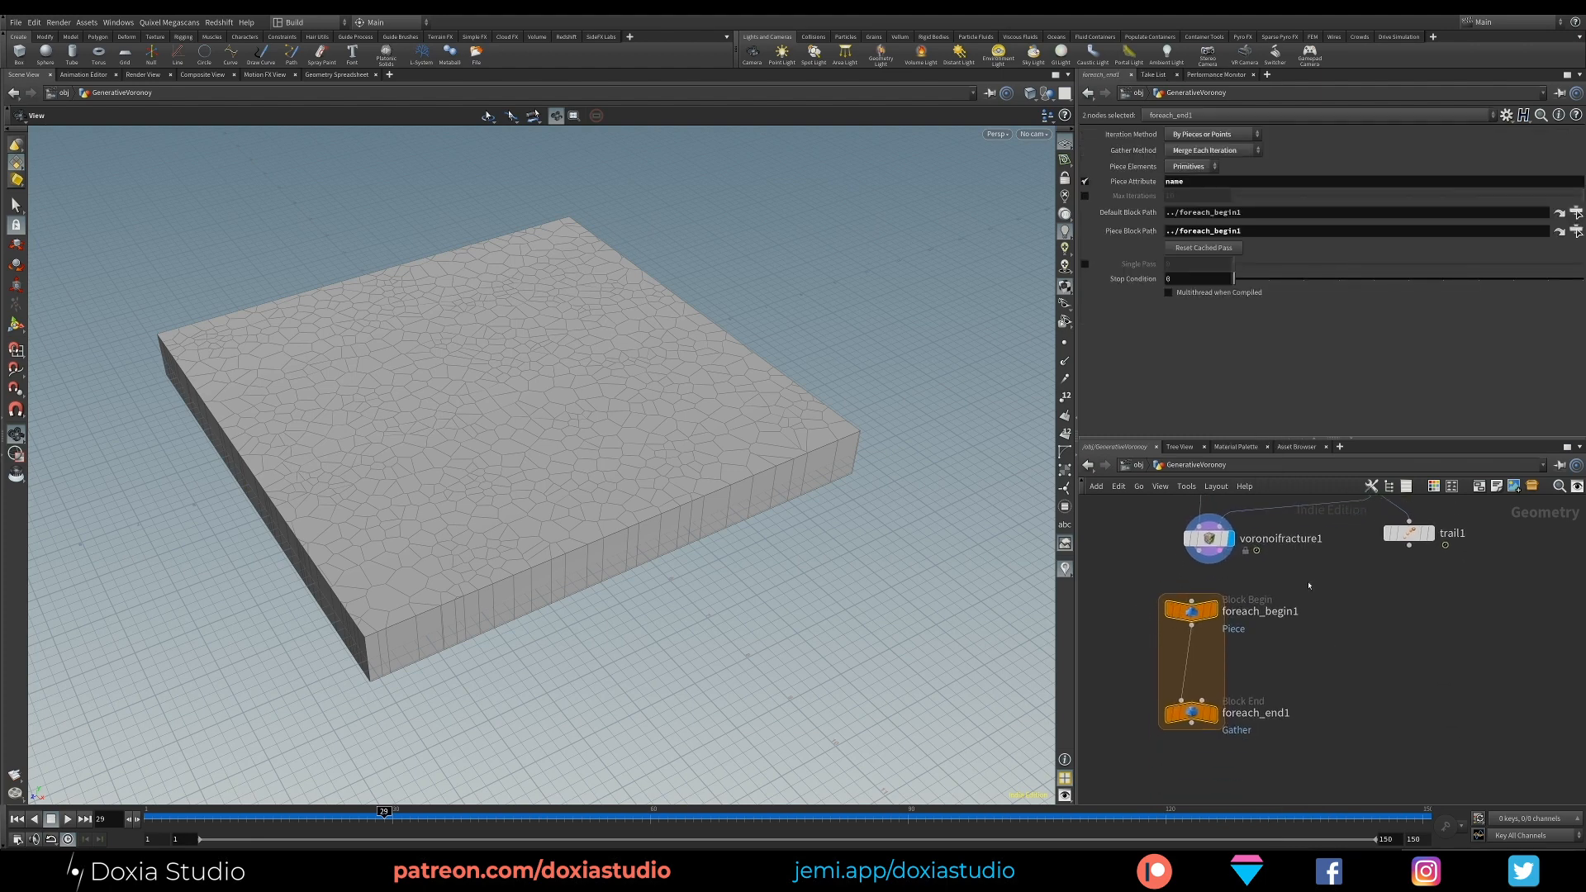
pyautogui.click(1257, 620)
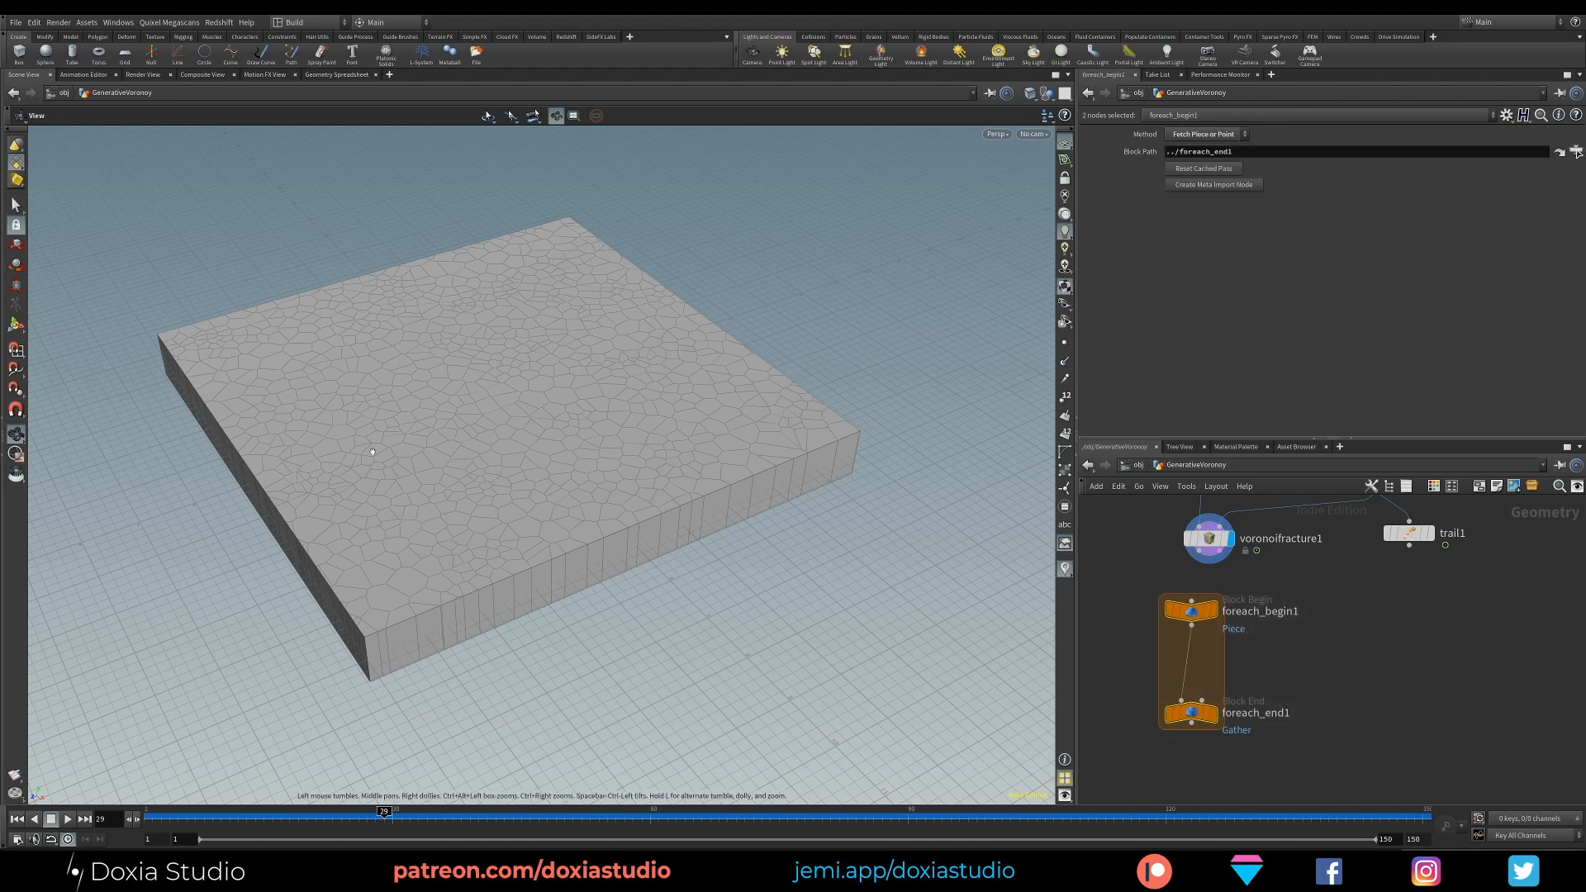
# Step: Connect voronoifracture1's fractured geometry to foreach_begin1, display that node to view a single piece, and open foreach_end1's parameters
pyautogui.moveTo(451, 538); pyautogui.dragTo(742, 481, button='right')
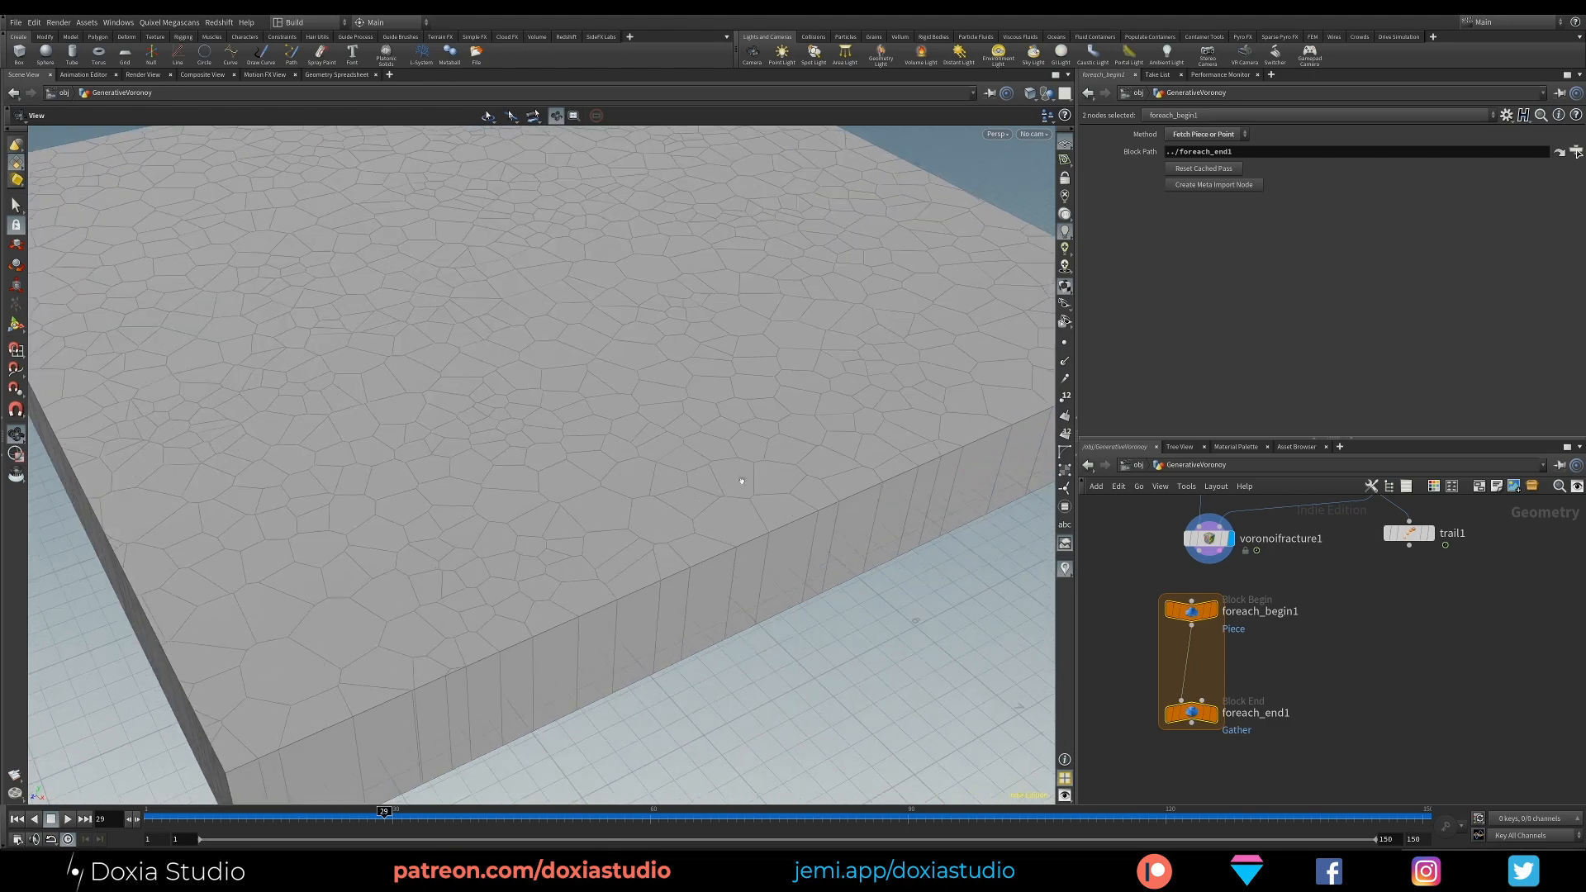
pyautogui.moveTo(459, 576); pyautogui.dragTo(273, 569, button='right')
pyautogui.moveTo(463, 496); pyautogui.dragTo(405, 518, button='middle')
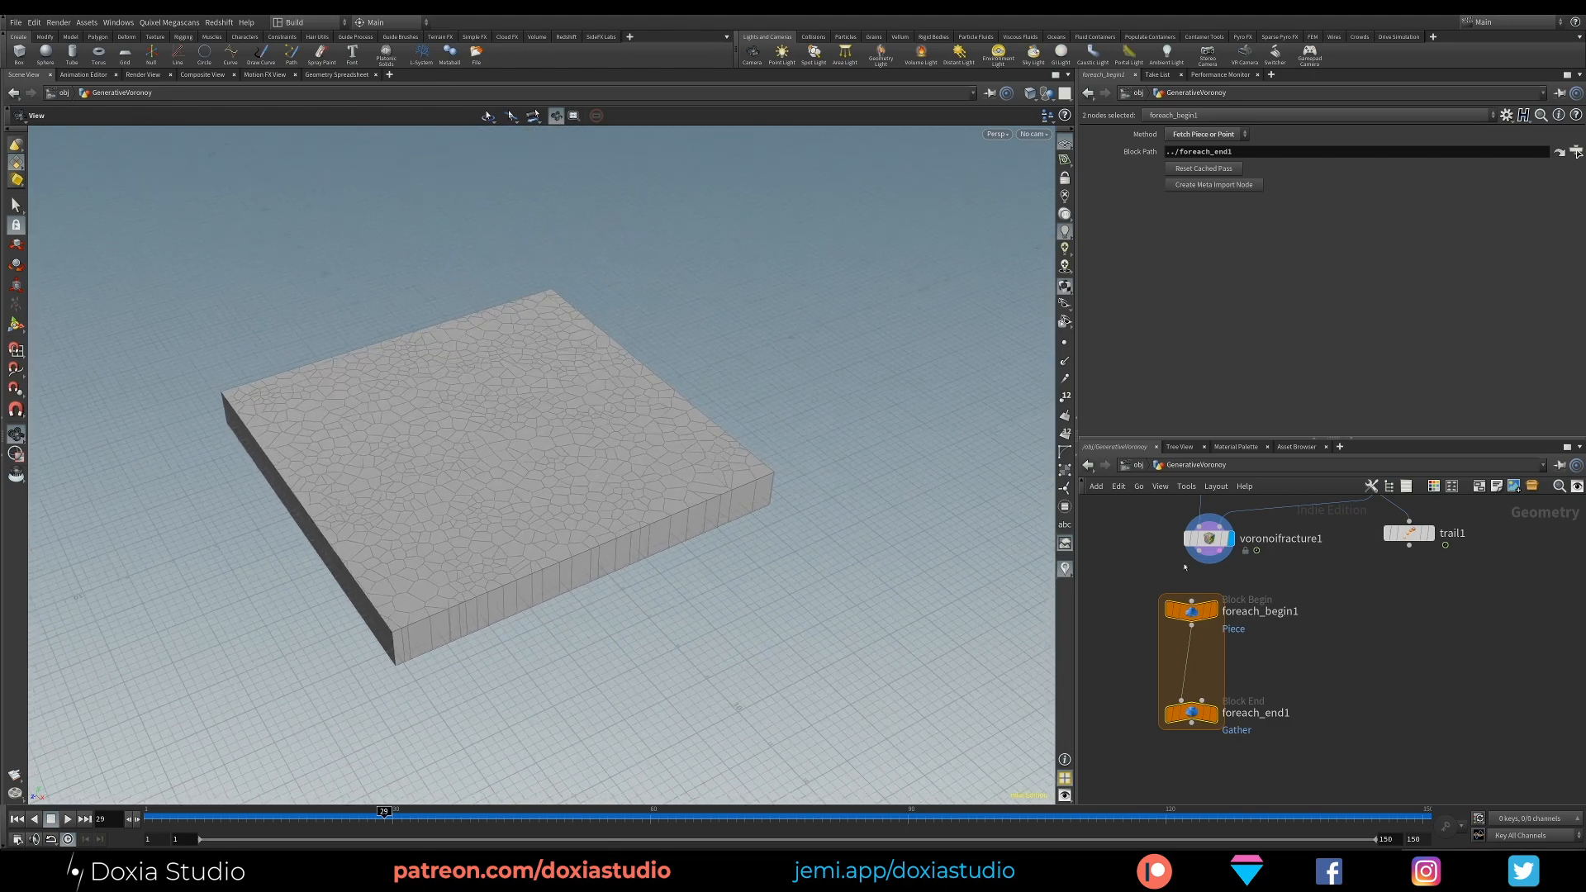
pyautogui.click(1214, 610)
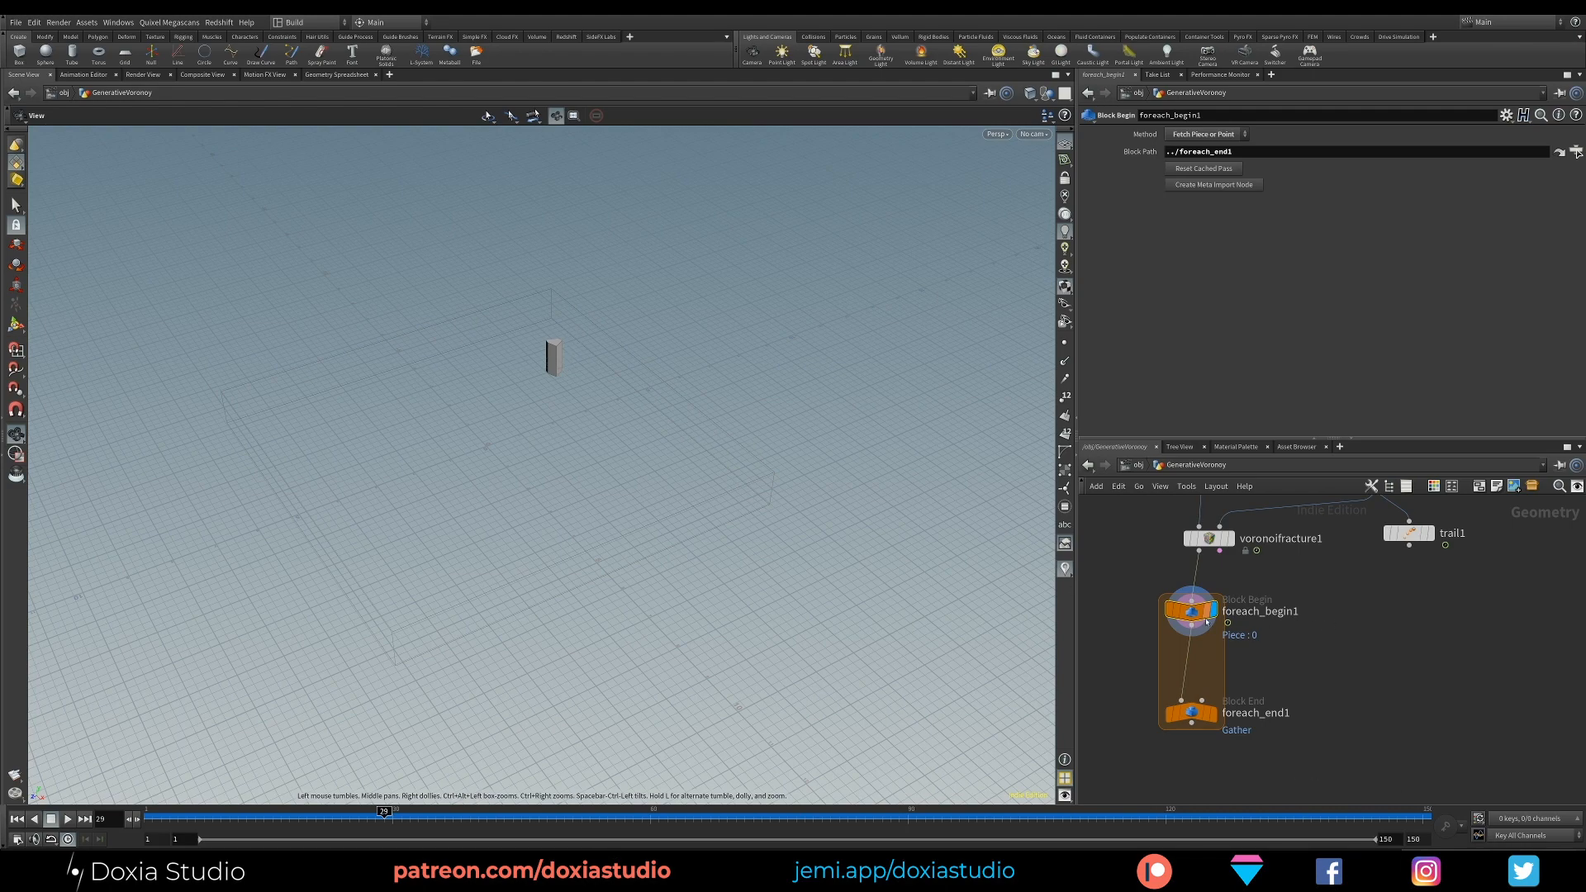
pyautogui.click(1191, 712)
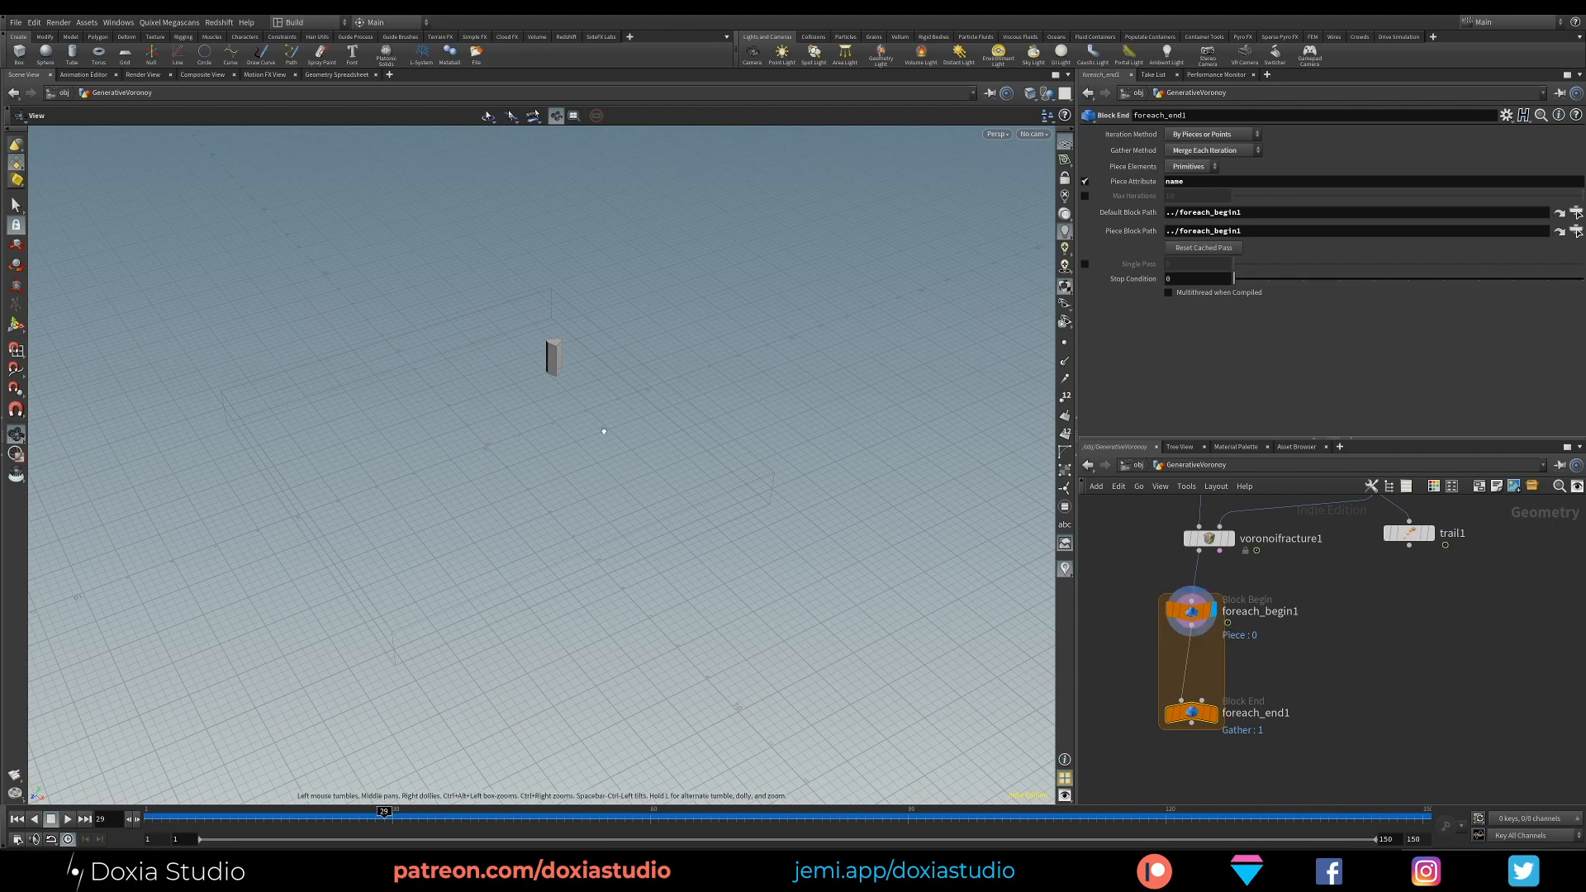
pyautogui.moveTo(1269, 653); pyautogui.dragTo(1265, 621, button='middle')
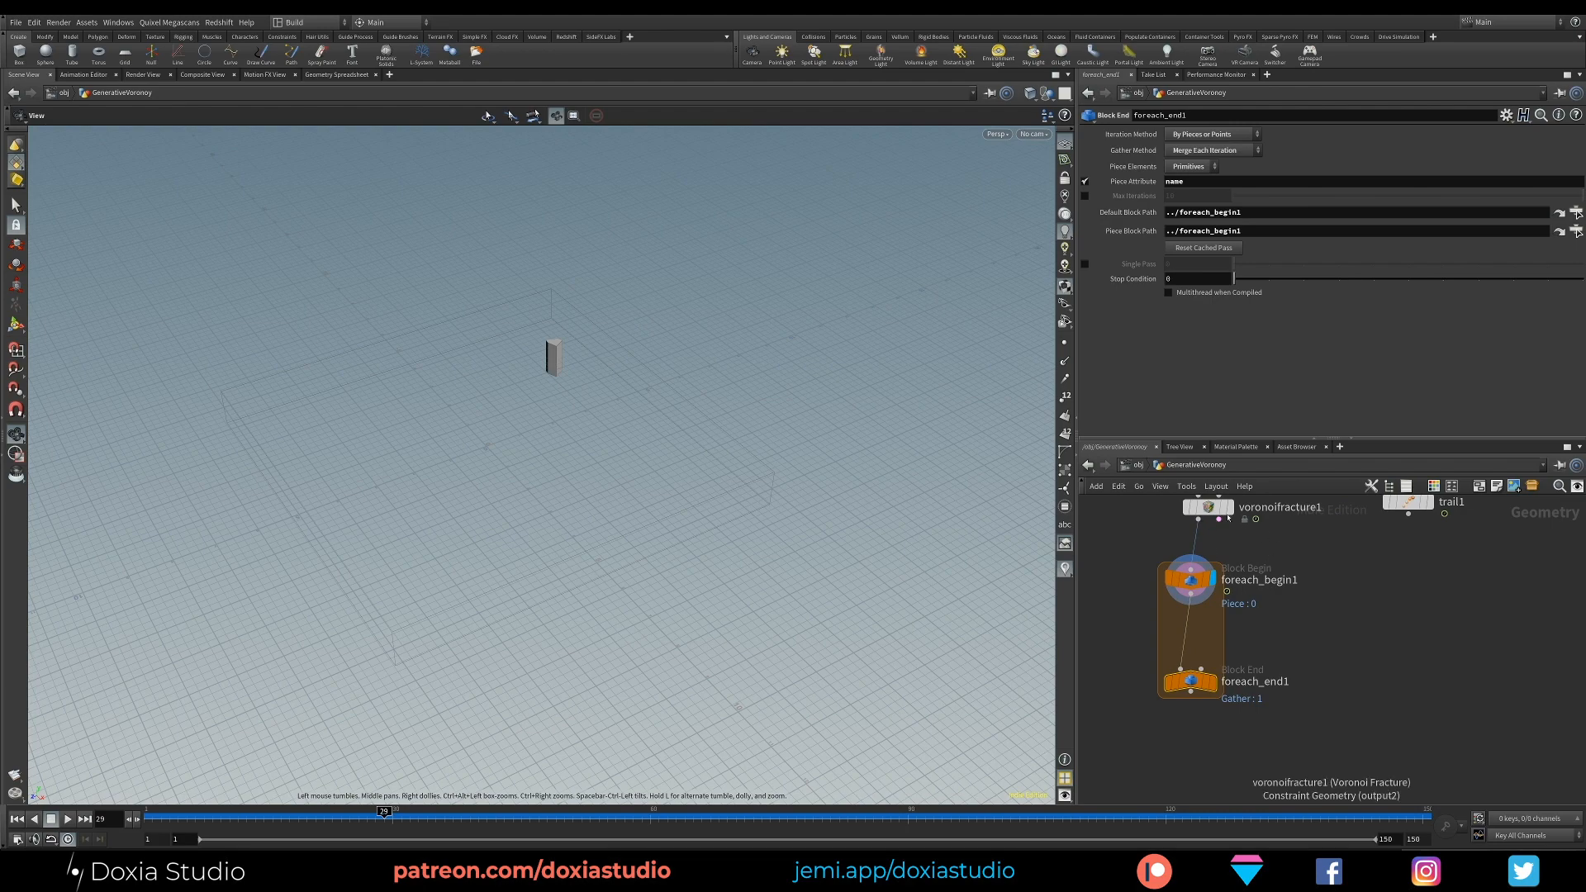
# Step: Display voronoifracture1 and then foreach_end1, and move foreach_end1 down to make room inside the loop
pyautogui.click(1231, 507)
pyautogui.click(1211, 681)
pyautogui.moveTo(1198, 682); pyautogui.dragTo(1197, 713)
# Step: Select scatter1 and set its Force Total Count to 50
pyautogui.moveTo(1327, 652); pyautogui.dragTo(1270, 793, button='middle')
pyautogui.moveTo(1411, 550); pyautogui.dragTo(1403, 623, button='middle')
pyautogui.moveTo(1408, 557); pyautogui.dragTo(1286, 604)
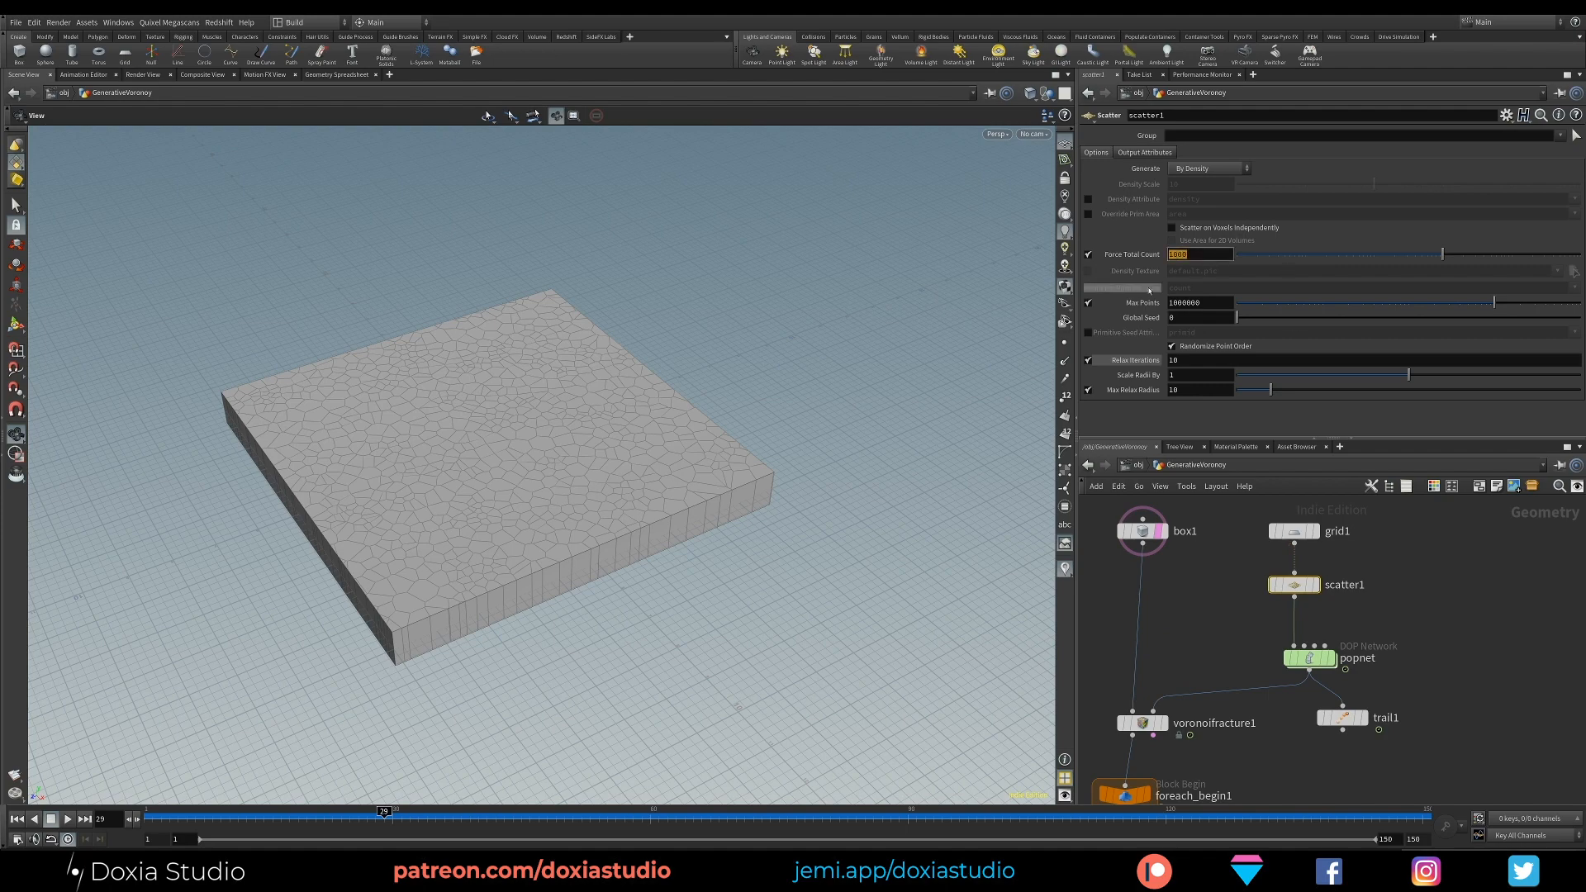
pyautogui.press('Return')
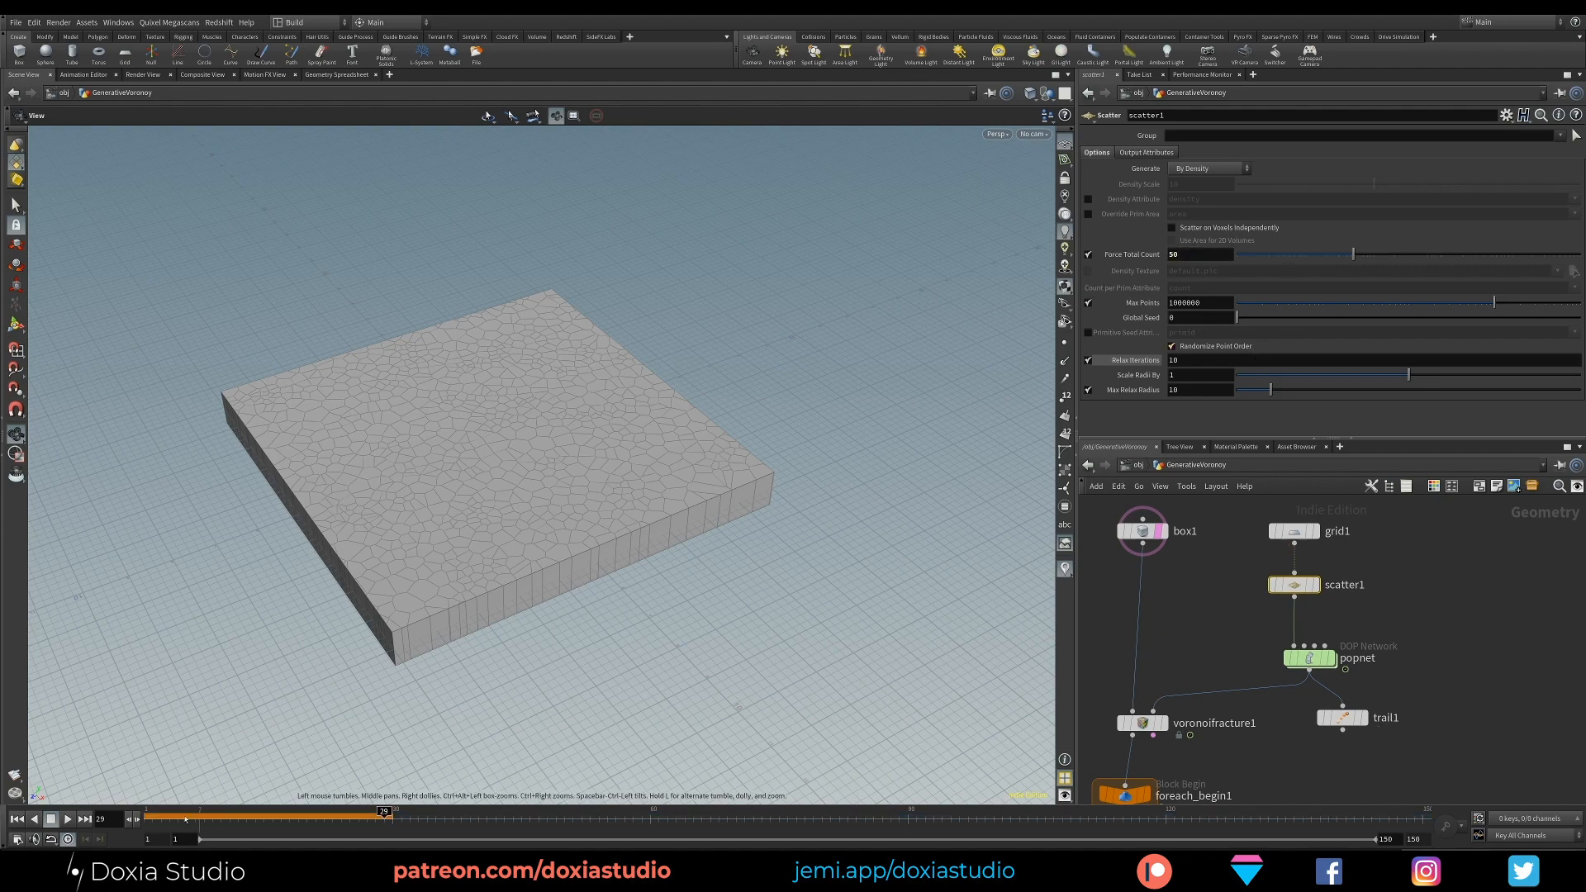
# Step: Return the timeline to frame 1 and move foreach_end1 further down to make more room inside the loop
pyautogui.click(16, 818)
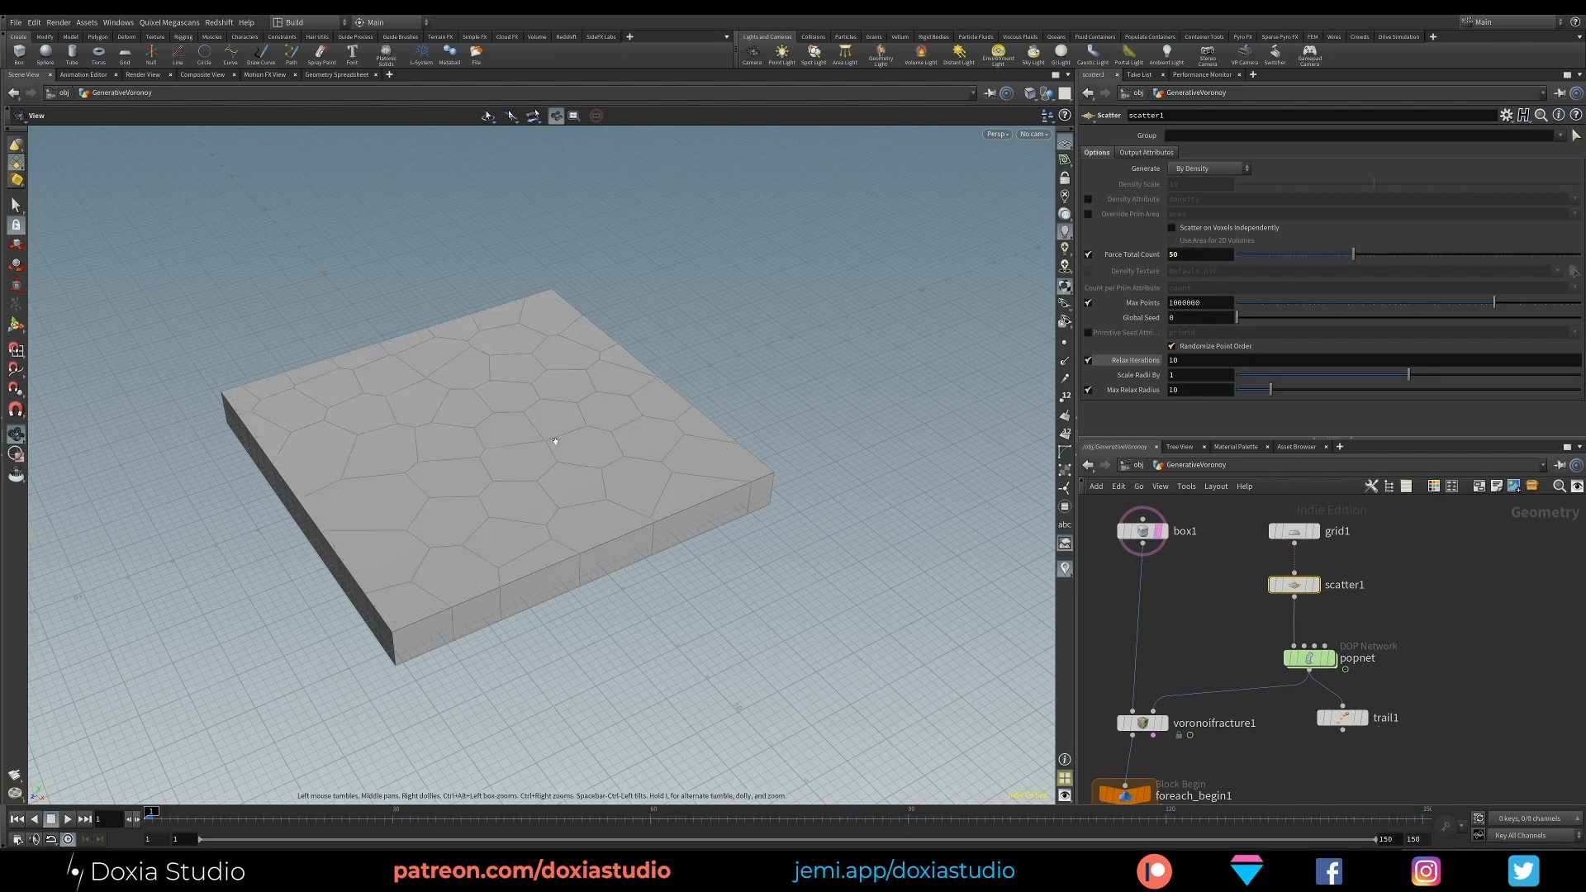
pyautogui.moveTo(557, 461); pyautogui.dragTo(523, 550)
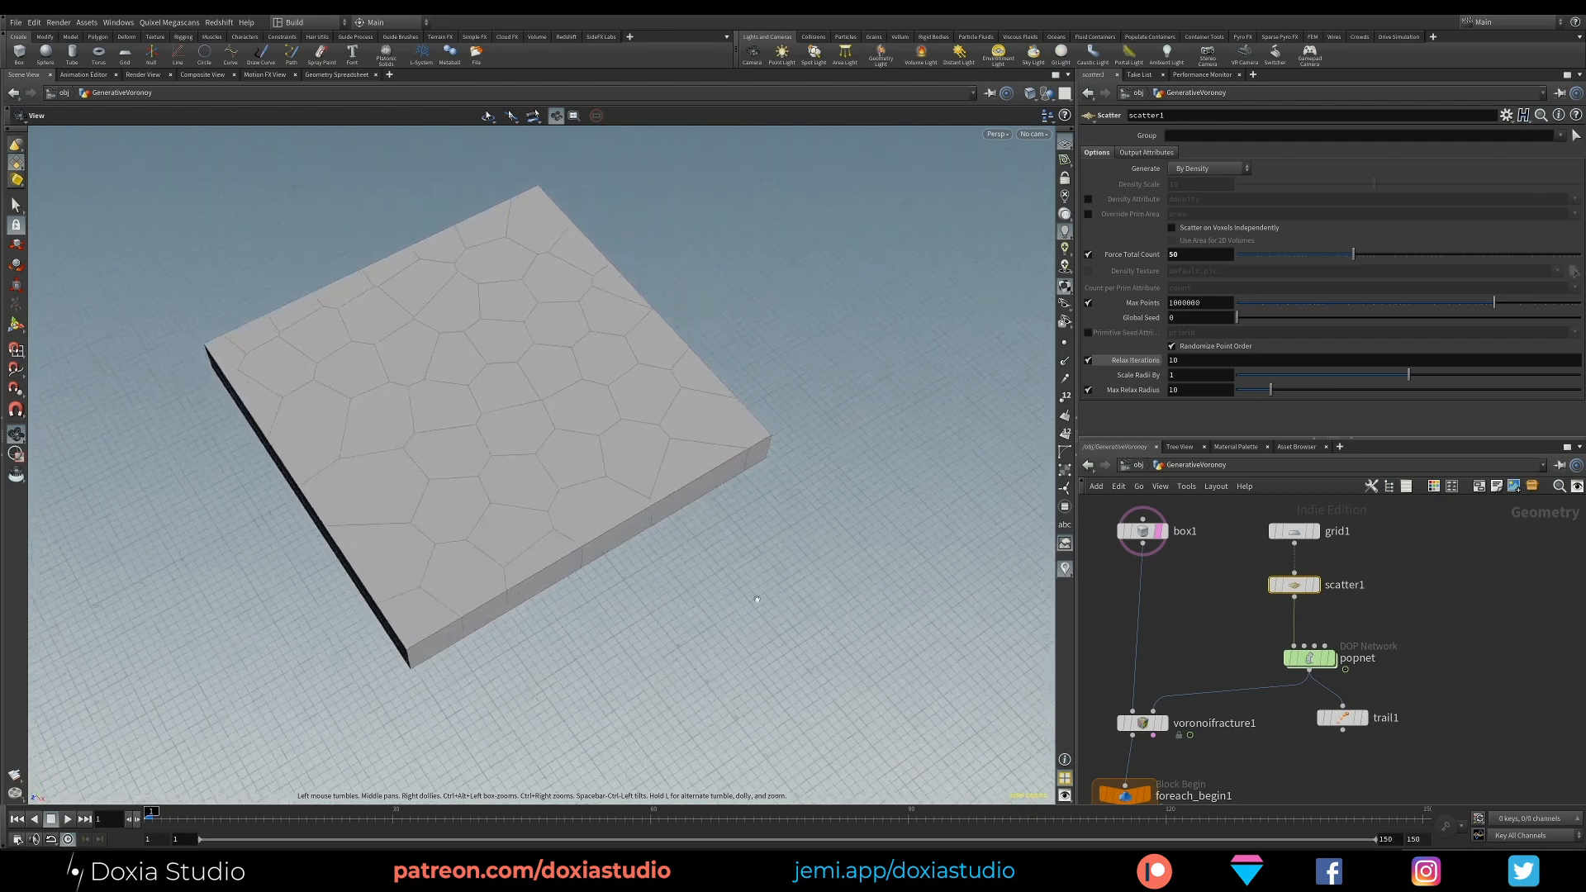
pyautogui.moveTo(1186, 624); pyautogui.dragTo(1258, 473, button='middle')
pyautogui.moveTo(1362, 691); pyautogui.dragTo(1344, 605, button='middle')
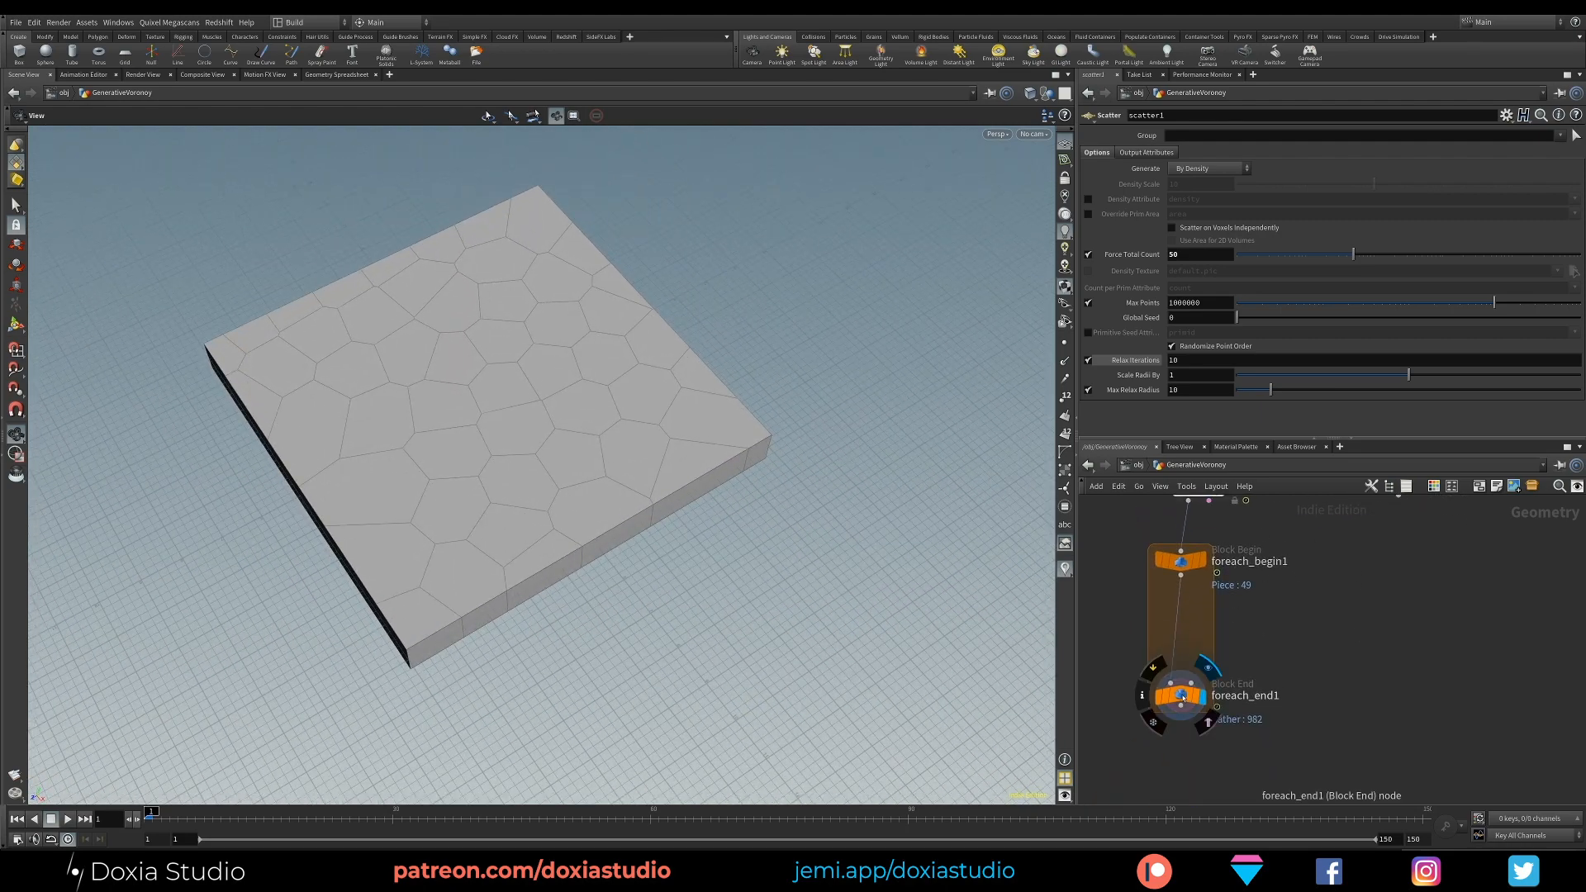
pyautogui.moveTo(1179, 694); pyautogui.dragTo(1196, 732)
pyautogui.moveTo(1356, 643); pyautogui.dragTo(1269, 655, button='middle')
pyautogui.moveTo(1111, 744); pyautogui.dragTo(1094, 752)
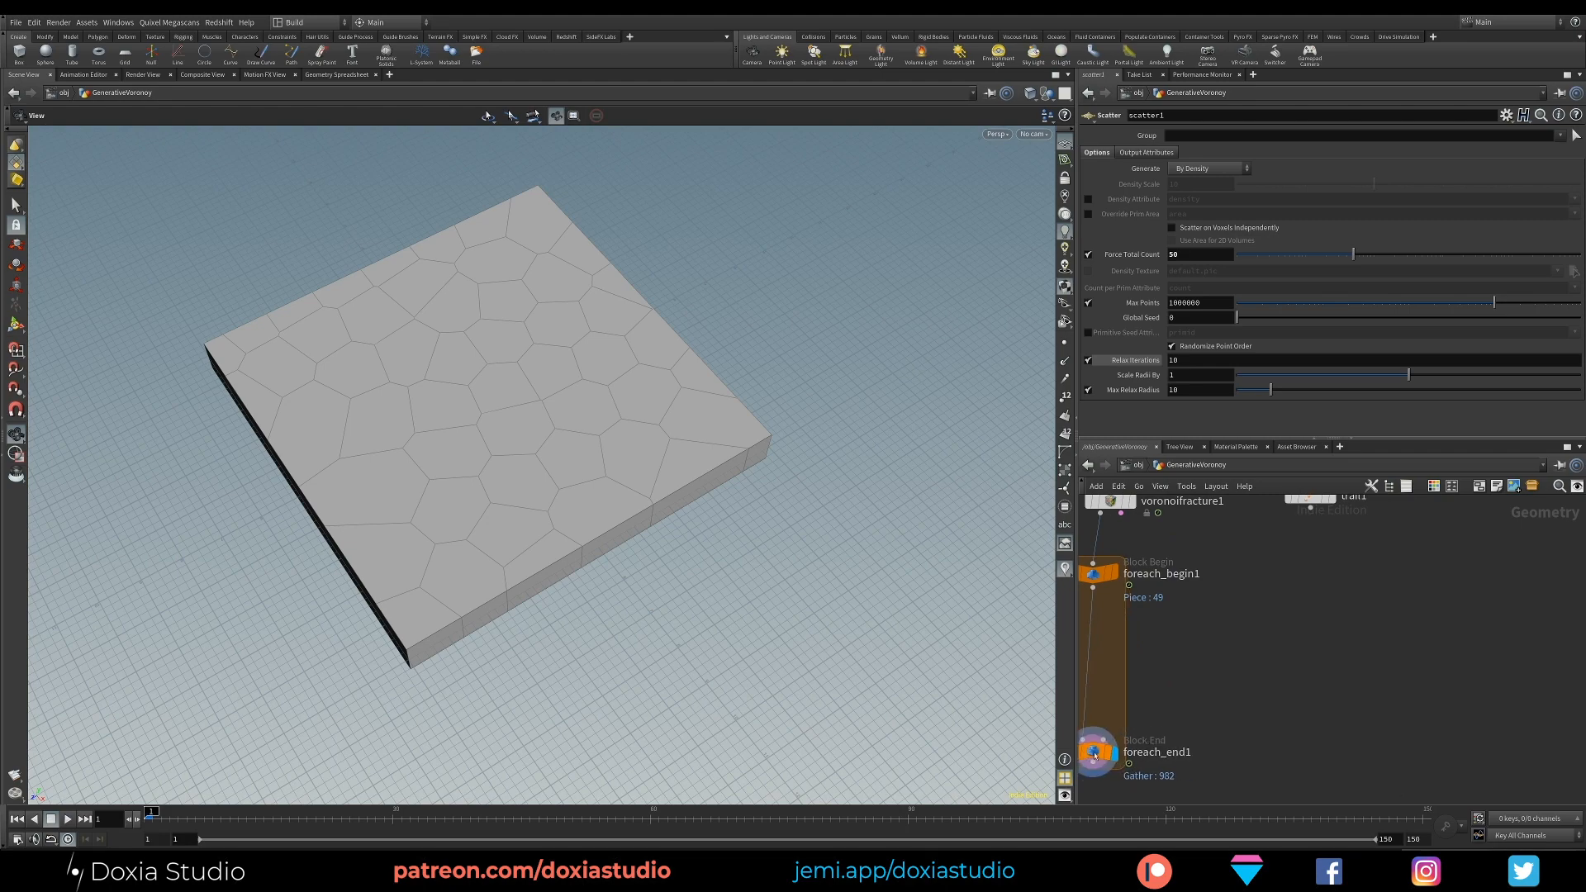
pyautogui.moveTo(1197, 712); pyautogui.dragTo(1352, 702, button='middle')
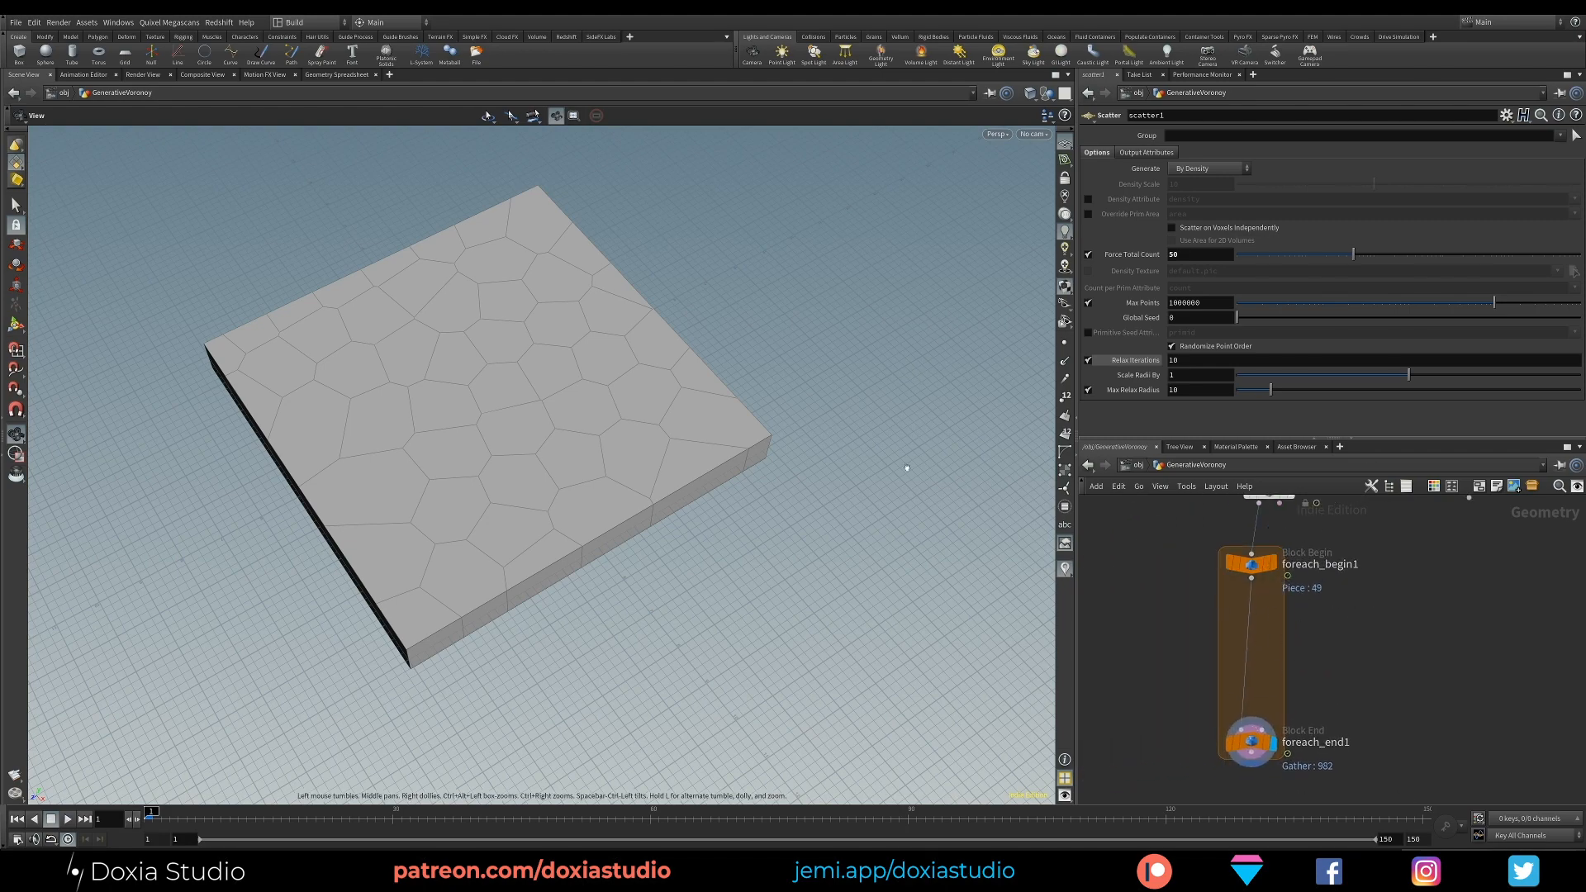
pyautogui.moveTo(530, 534); pyautogui.dragTo(514, 476)
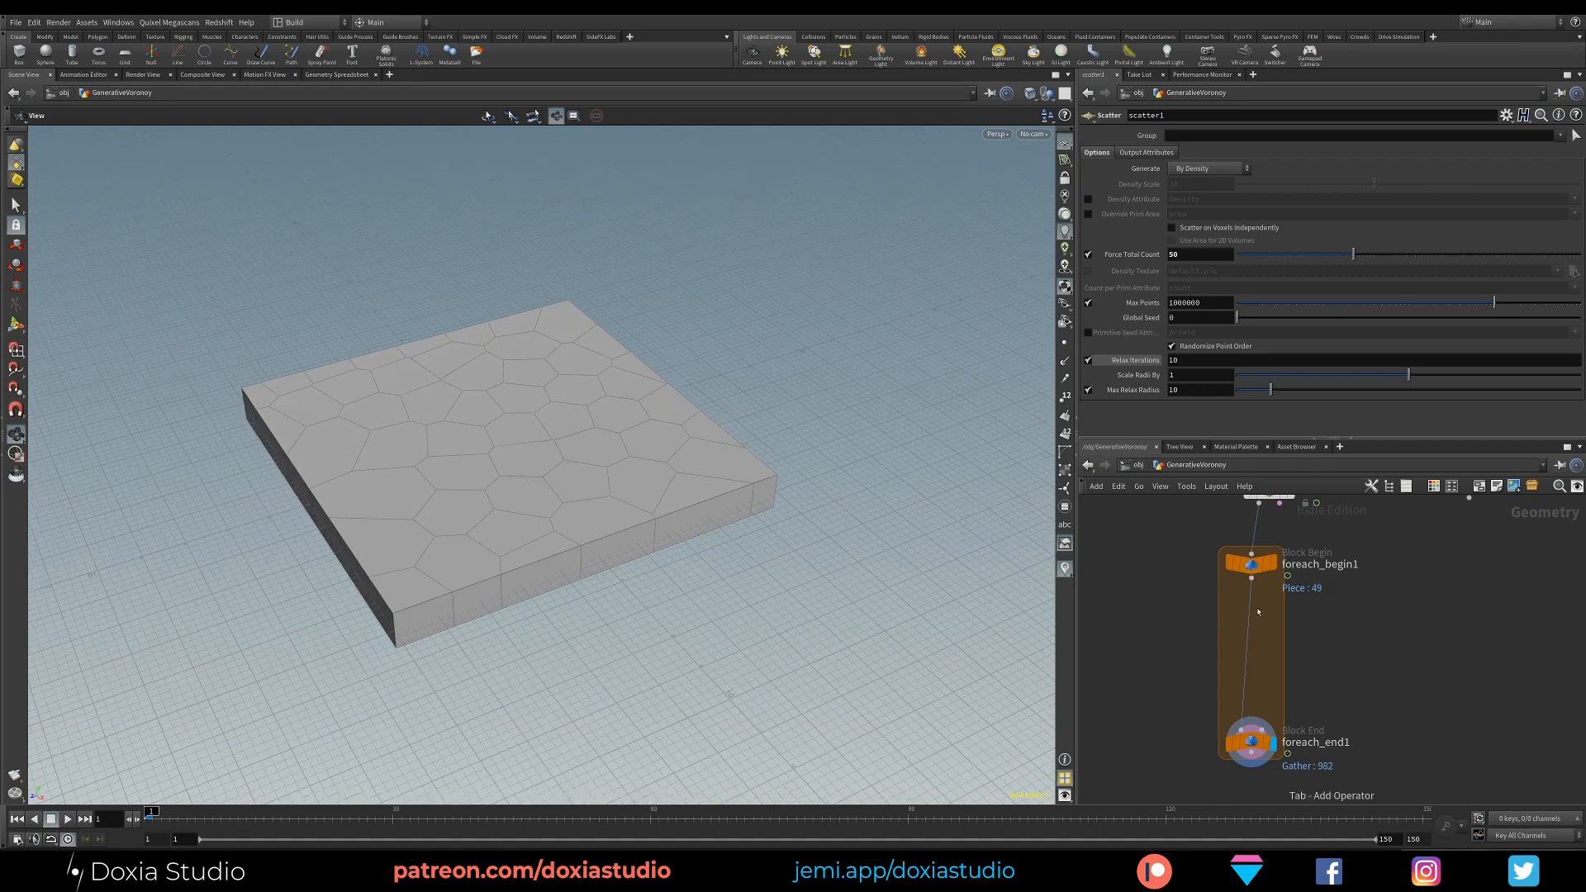
# Step: Insert a VDB from Polygons node directly below foreach_begin1 inside the loop and display it
pyautogui.press('Tab')
pyautogui.write('vdb from')
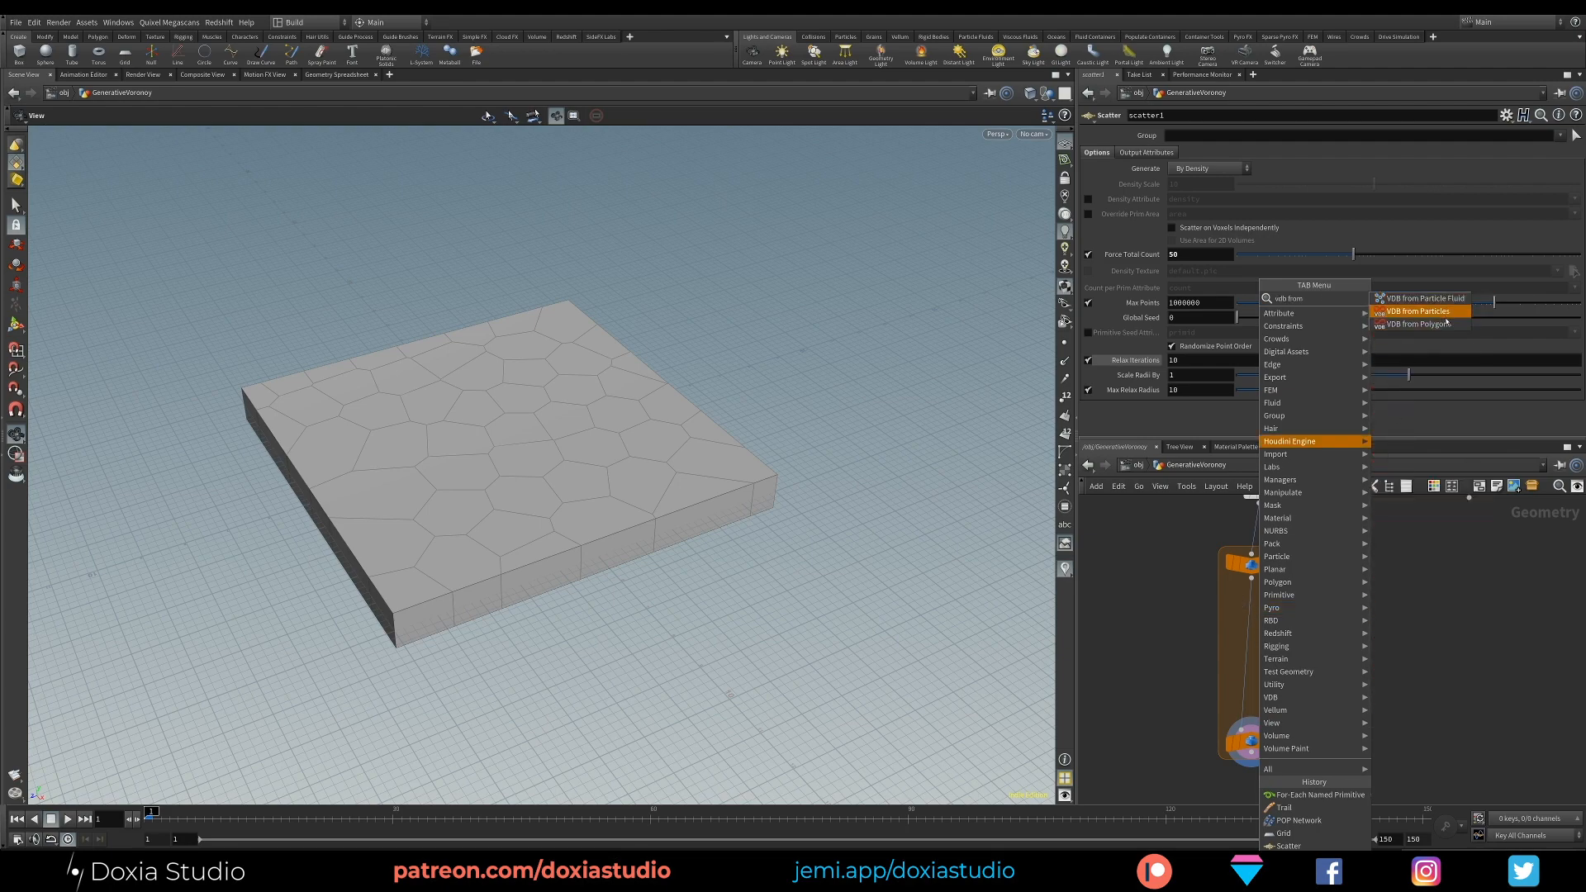
pyautogui.click(1434, 324)
pyautogui.click(1272, 617)
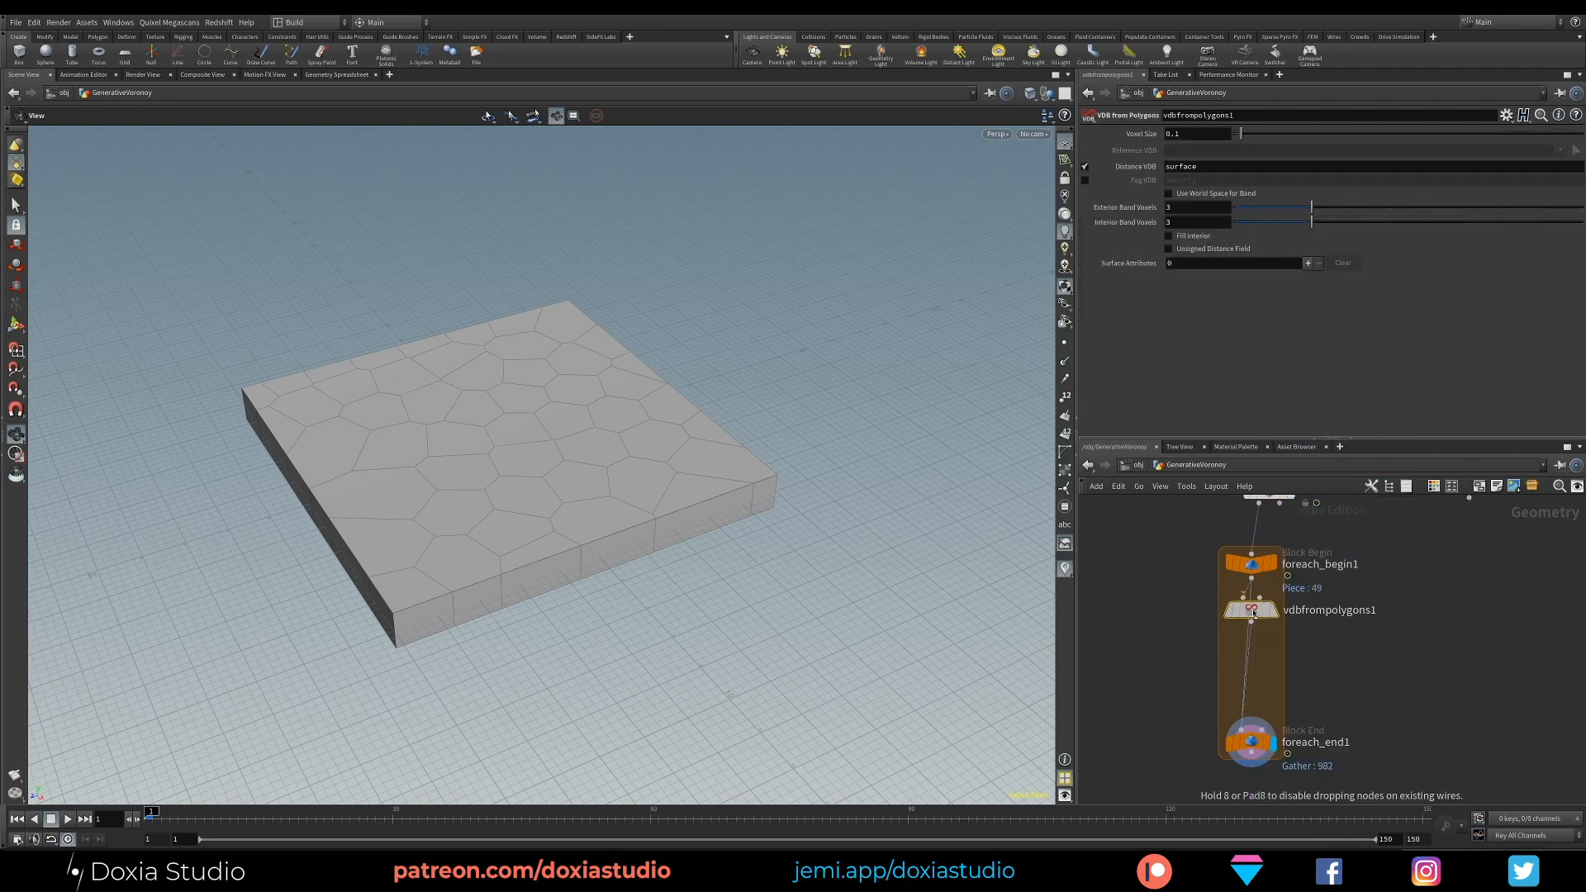
pyautogui.click(1275, 617)
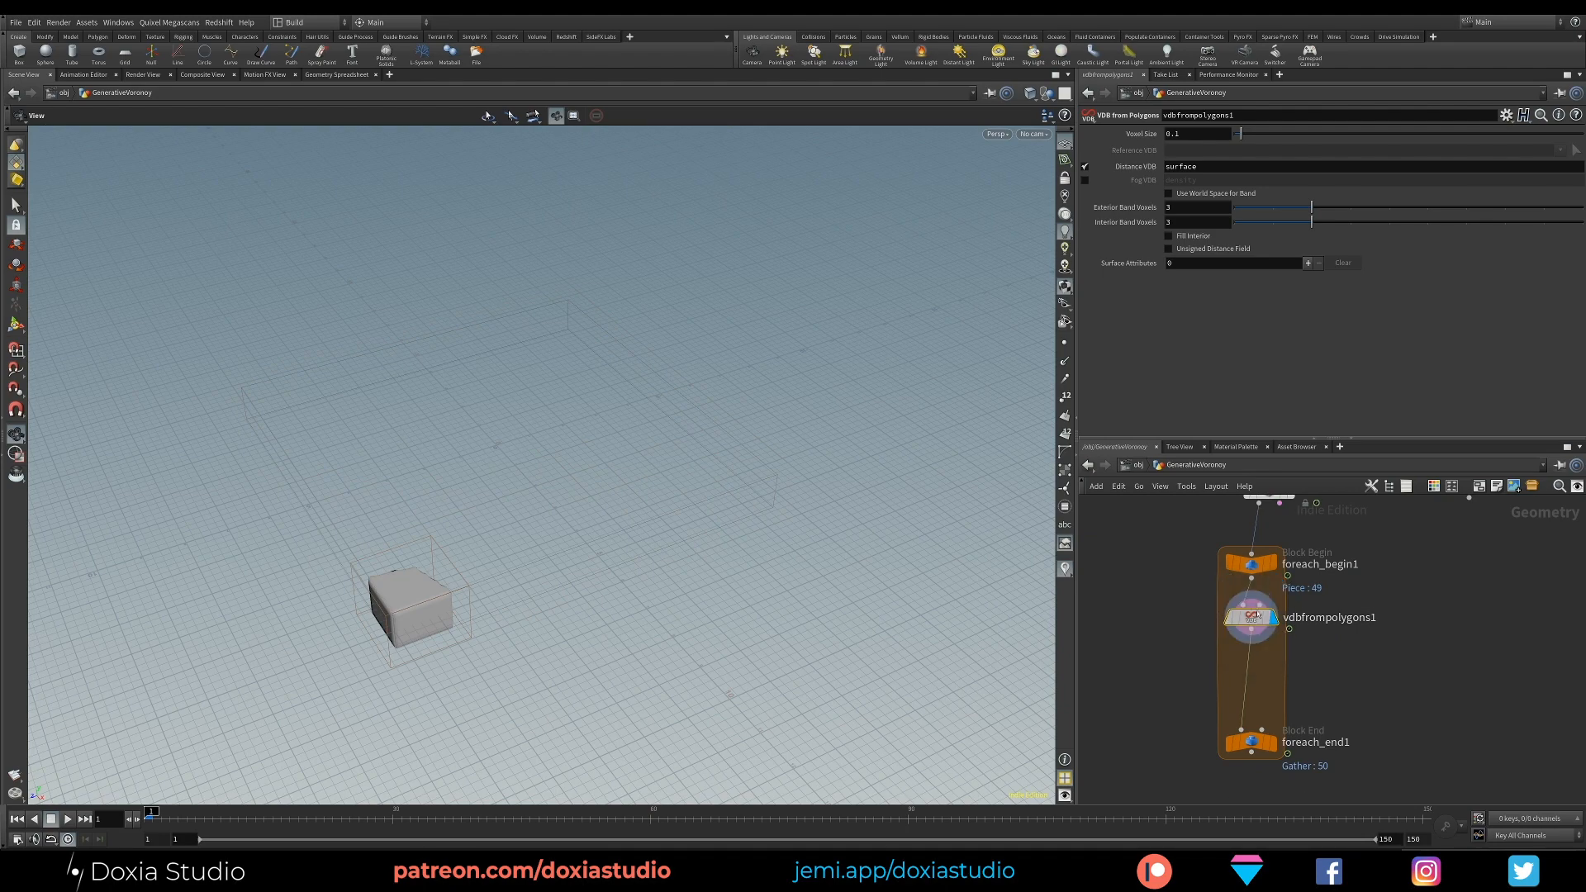
# Step: Set the voxel size of vdbfrompolygons1 to 0.3 and check the piece's resolution
pyautogui.moveTo(567, 536); pyautogui.dragTo(978, 297)
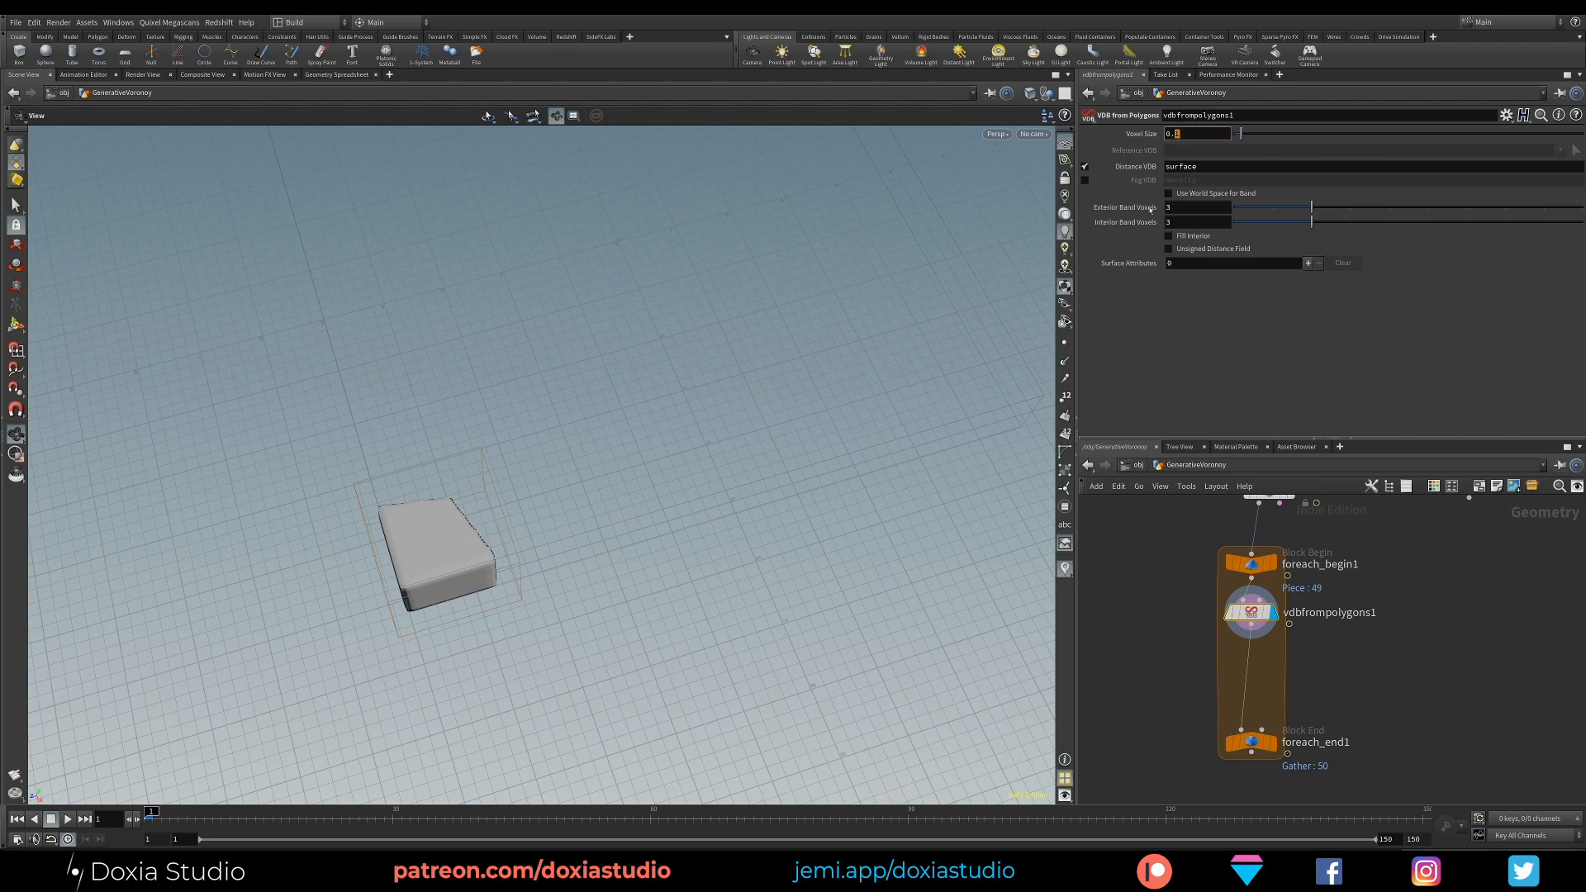
pyautogui.write('3')
pyautogui.press('Return')
pyautogui.moveTo(394, 517); pyautogui.dragTo(438, 504)
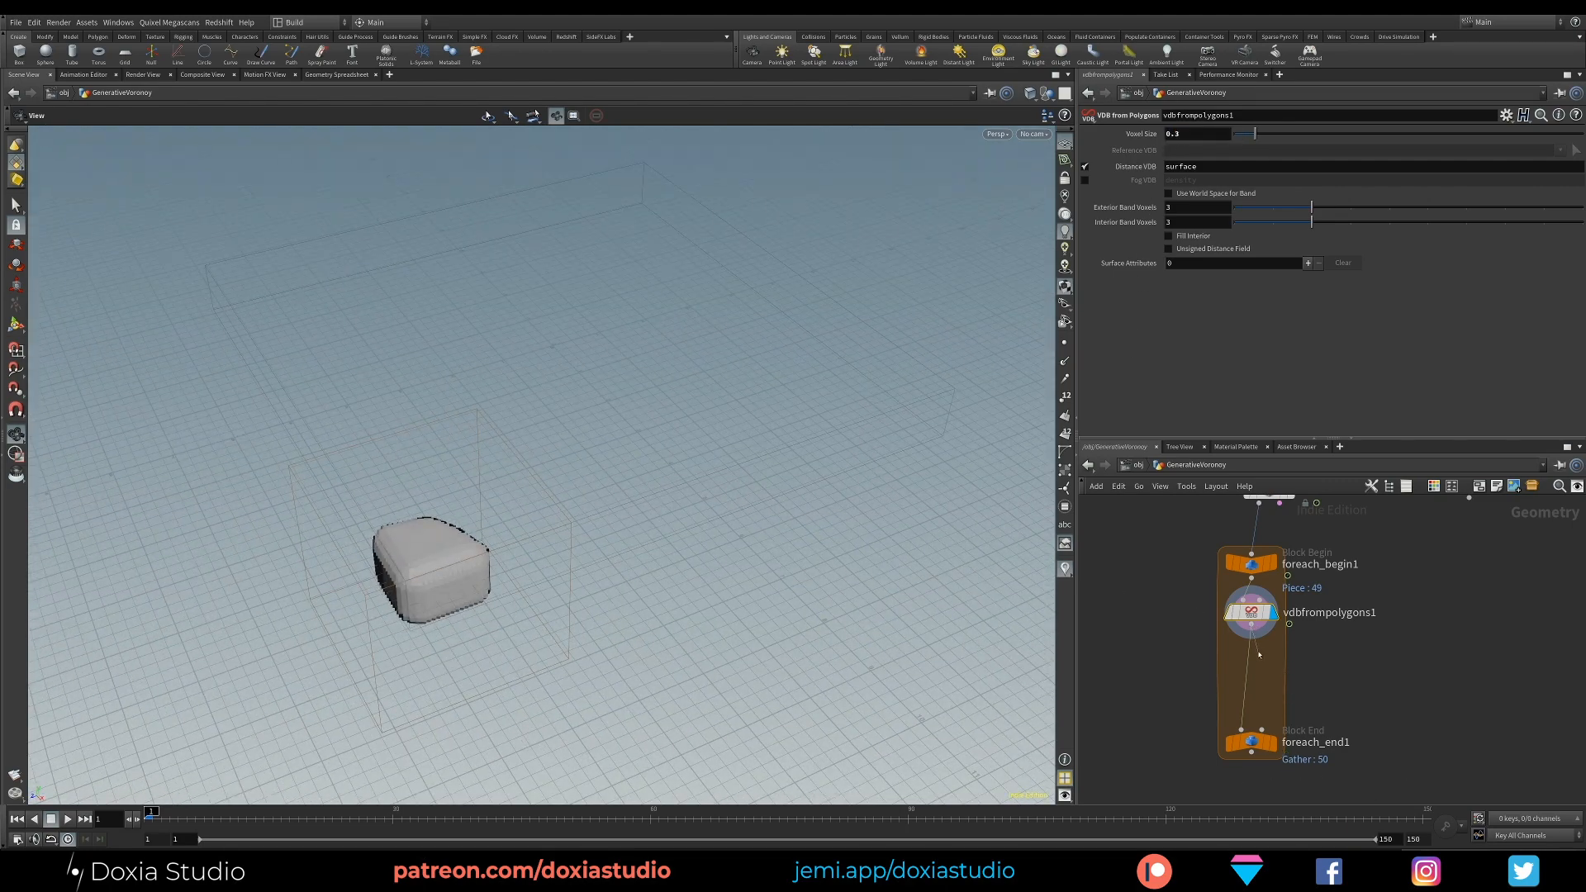
# Step: Insert a VDB Smooth SDF node between vdbfrompolygons1 and foreach_end1 and display it
pyautogui.press('Tab')
pyautogui.write('smoot')
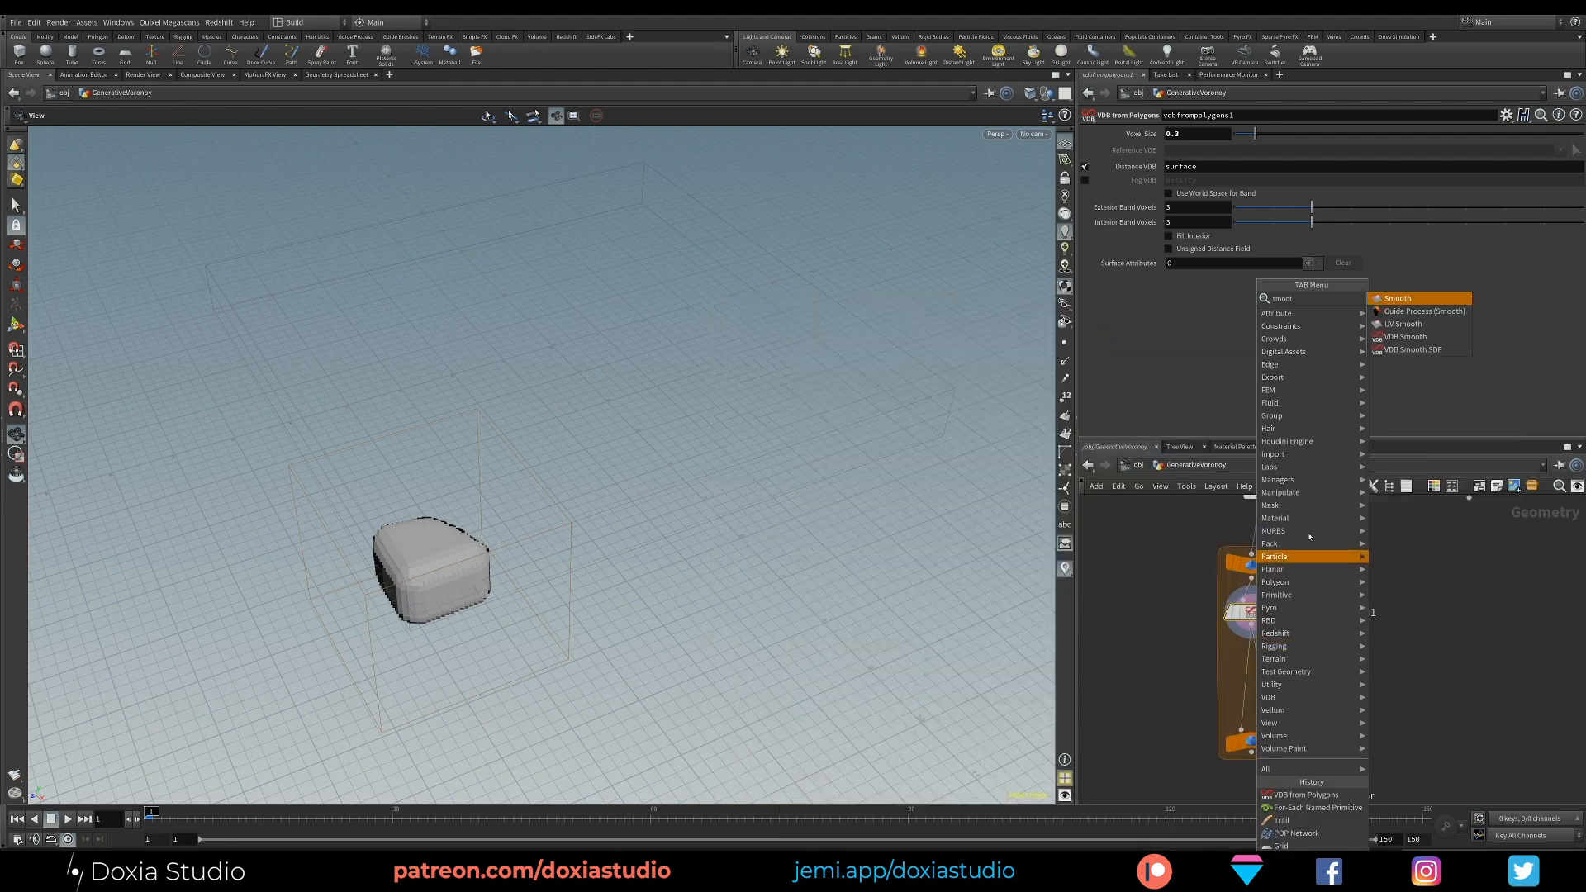
pyautogui.click(1417, 352)
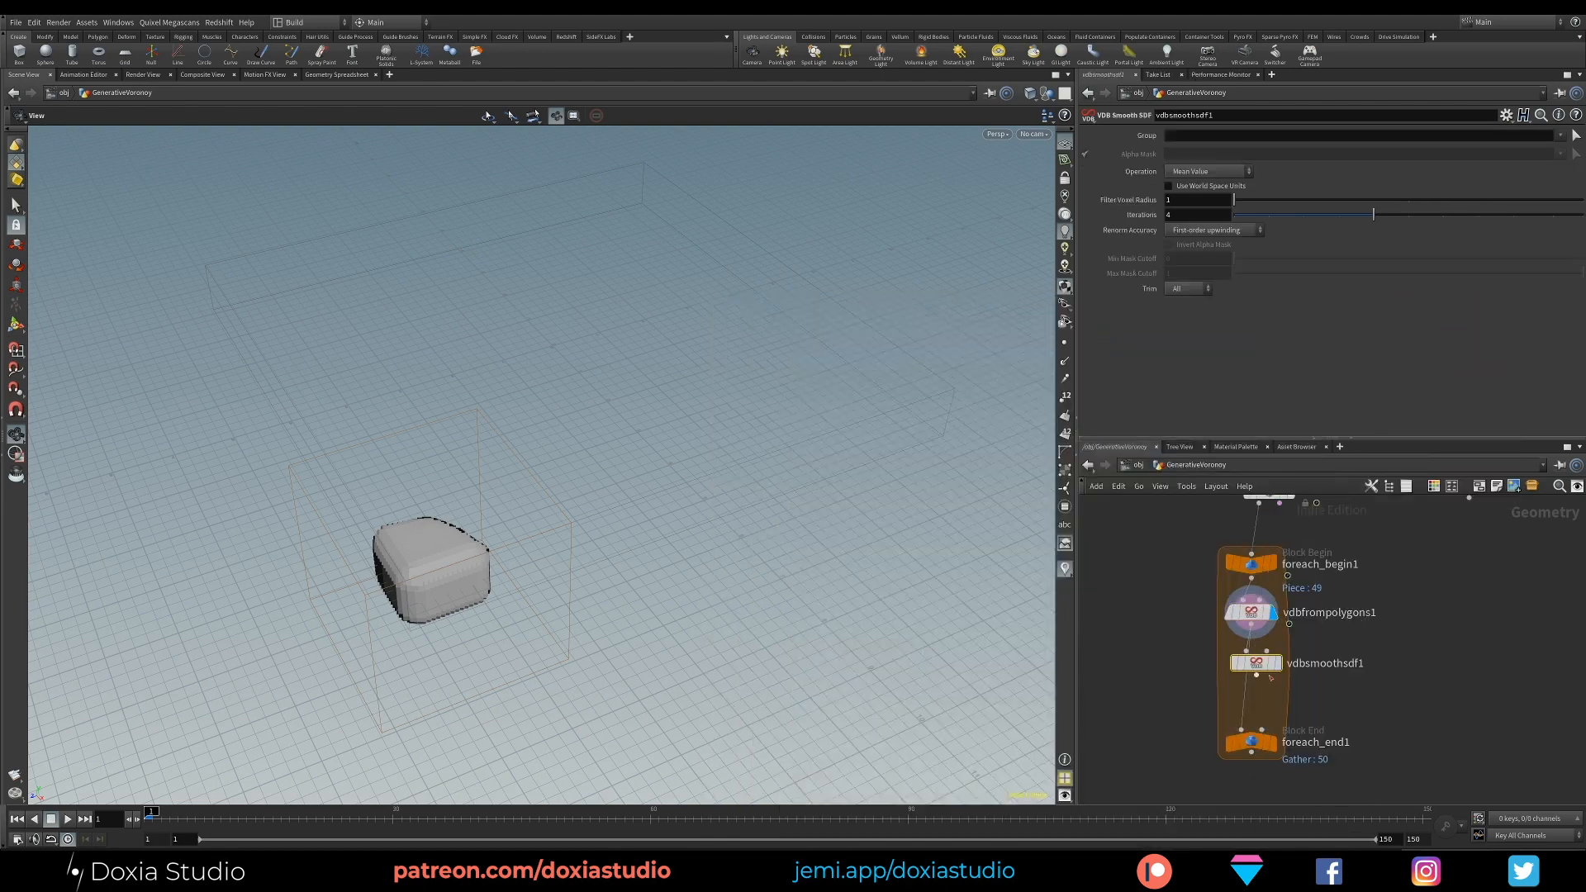
pyautogui.click(1255, 662)
pyautogui.click(1273, 665)
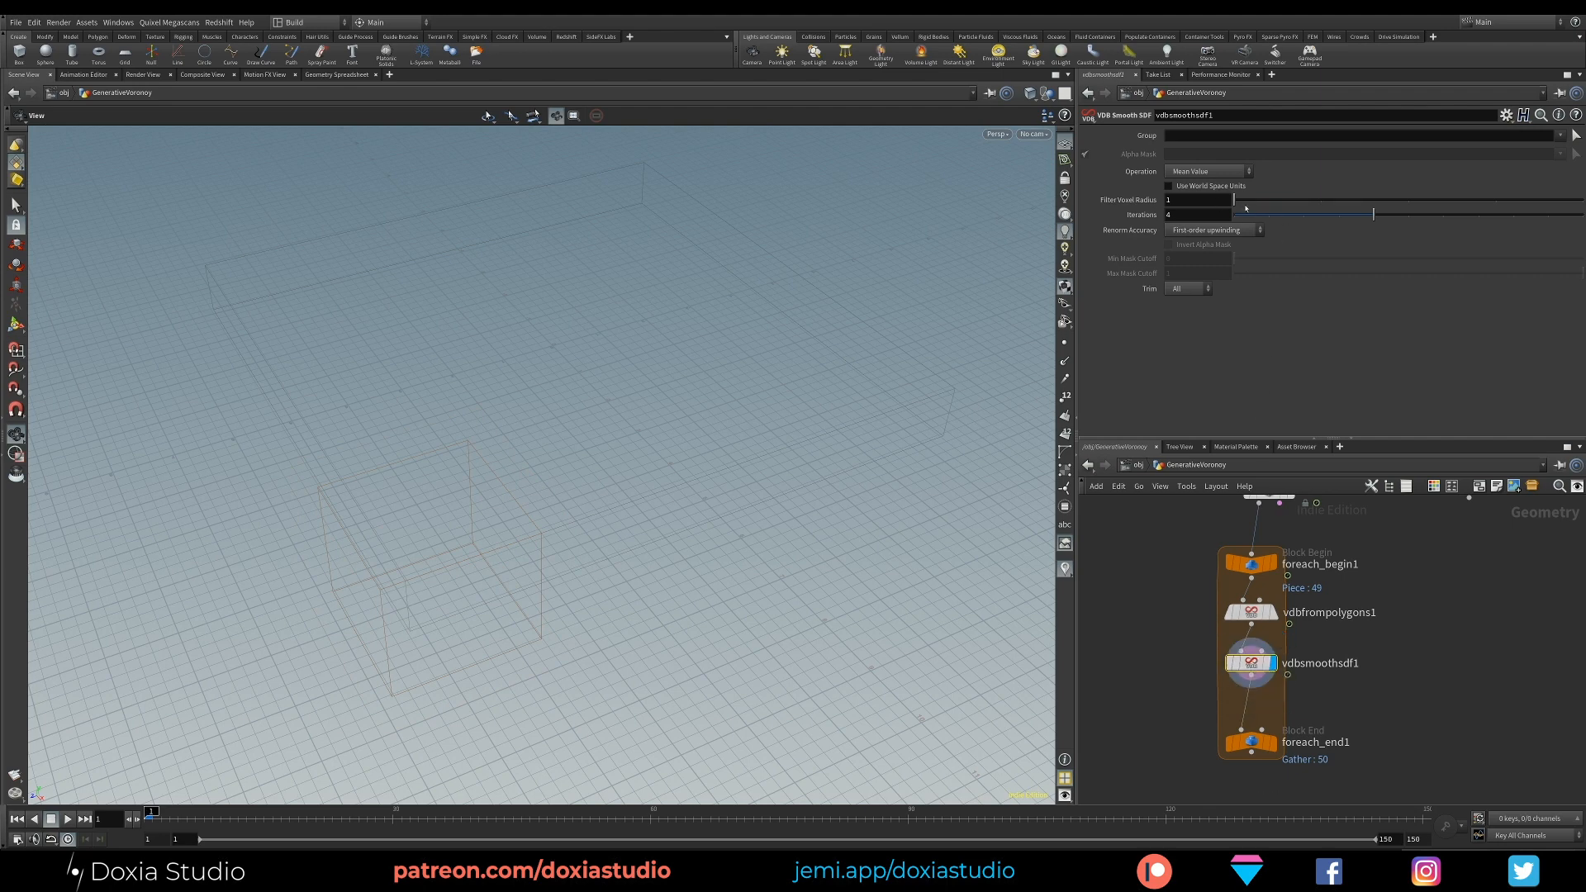
# Step: Try voxel sizes of 0.1 and 0.2 on vdbfrompolygons1, with the smoothing iterations of vdbsmoothsdf1 lowered to 2
pyautogui.click(1252, 612)
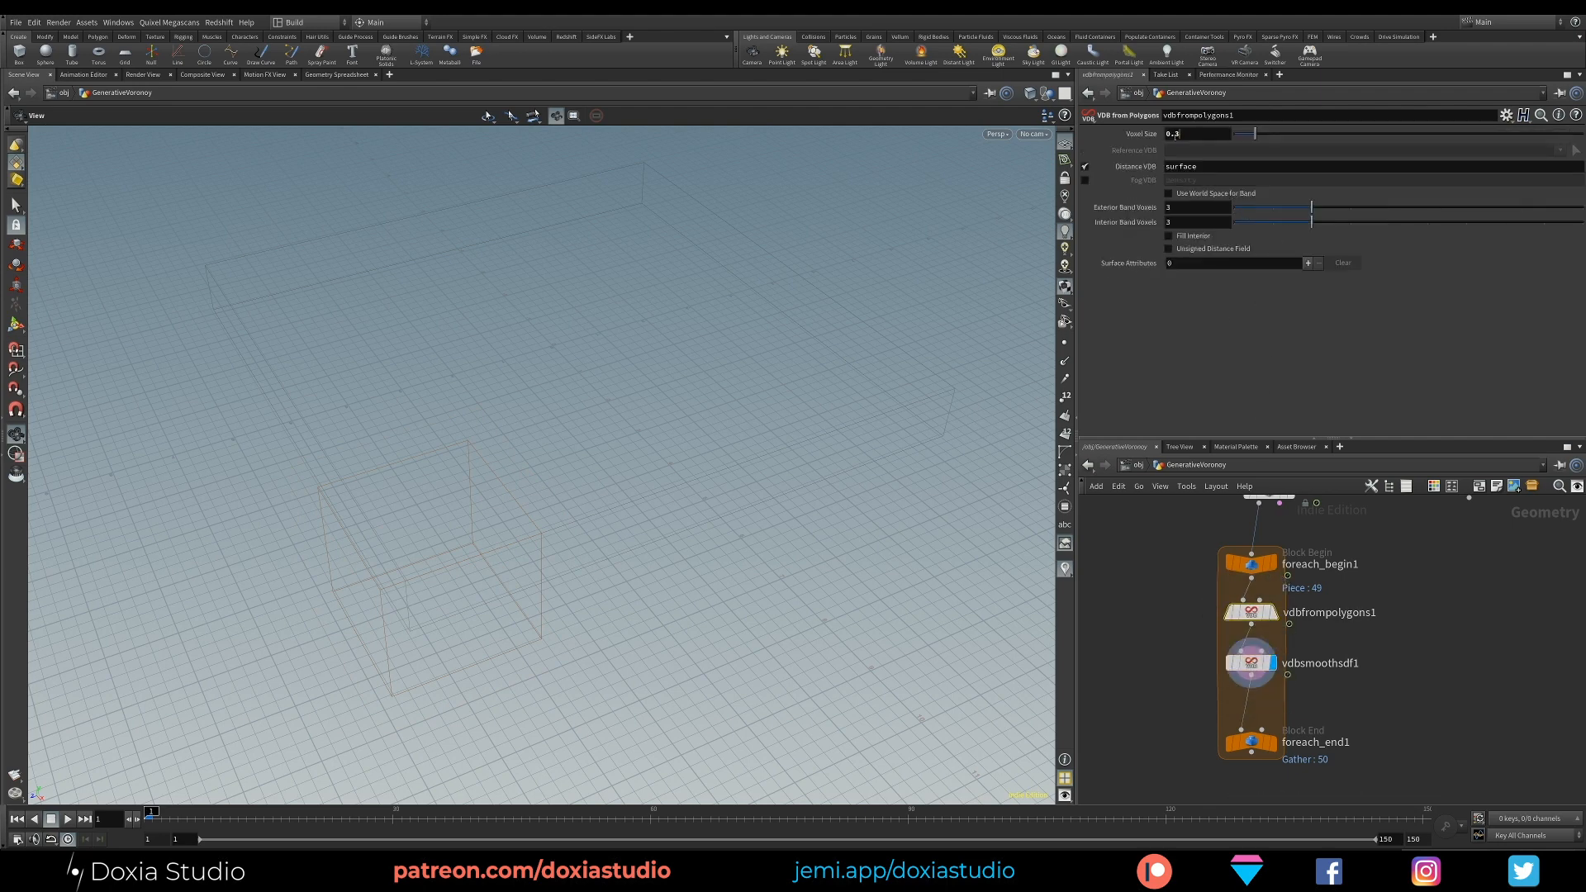
pyautogui.write('0.1')
pyautogui.press('Return')
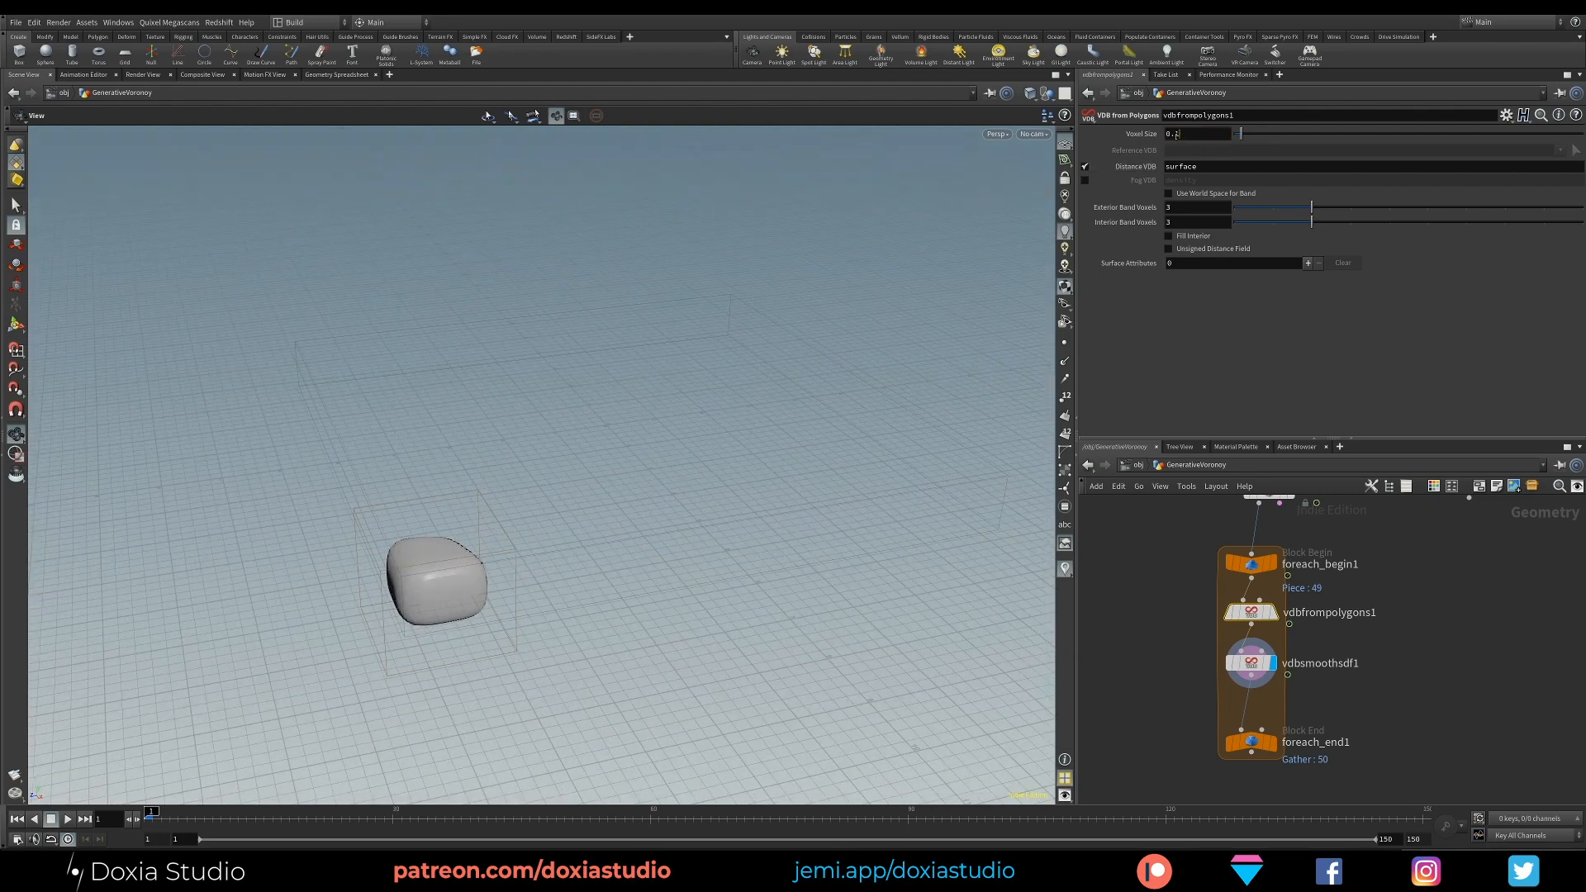
pyautogui.press('Return')
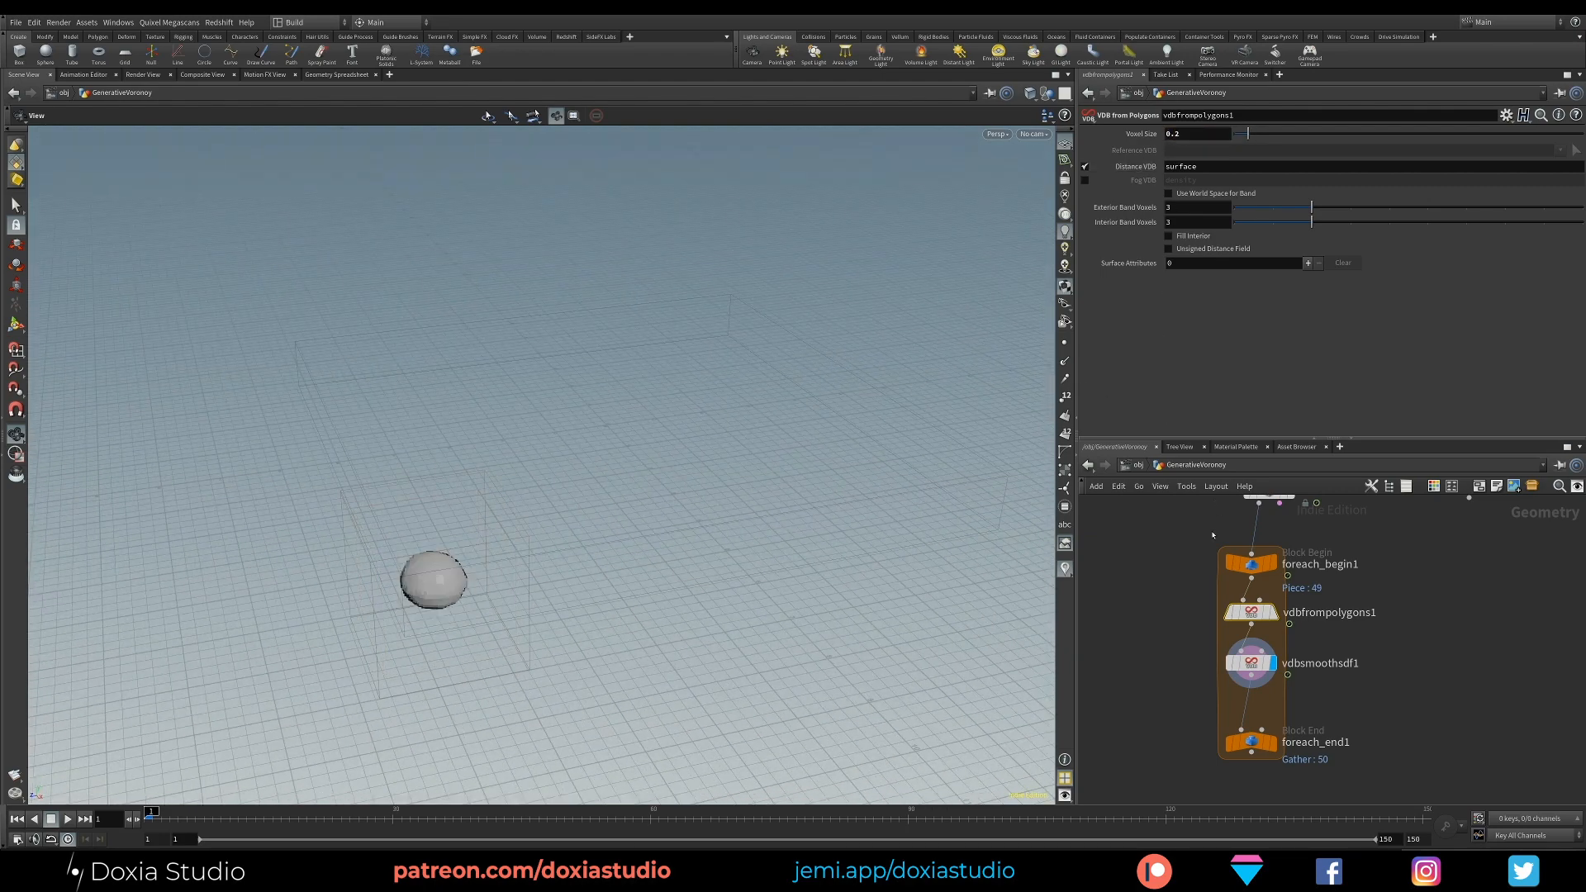
pyautogui.click(1250, 662)
pyautogui.moveTo(1331, 220); pyautogui.dragTo(1298, 215)
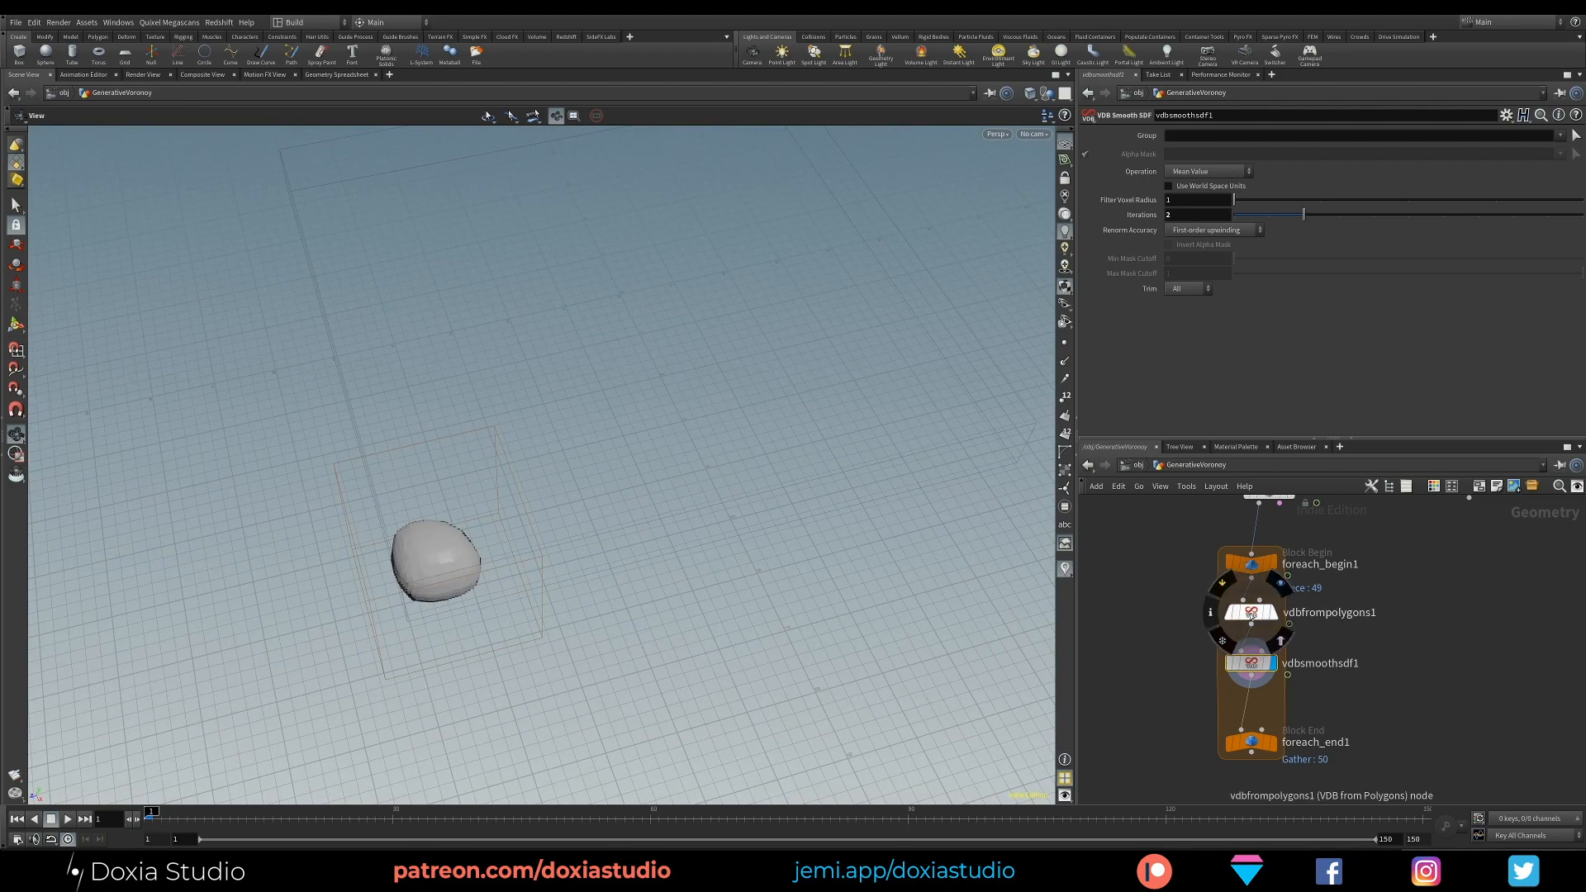
# Step: Set the voxel size of vdbfrompolygons1 to 0.1 and check the smoothed piece up close
pyautogui.click(1250, 613)
pyautogui.moveTo(462, 570); pyautogui.dragTo(573, 520, button='right')
pyautogui.moveTo(573, 520); pyautogui.dragTo(744, 414)
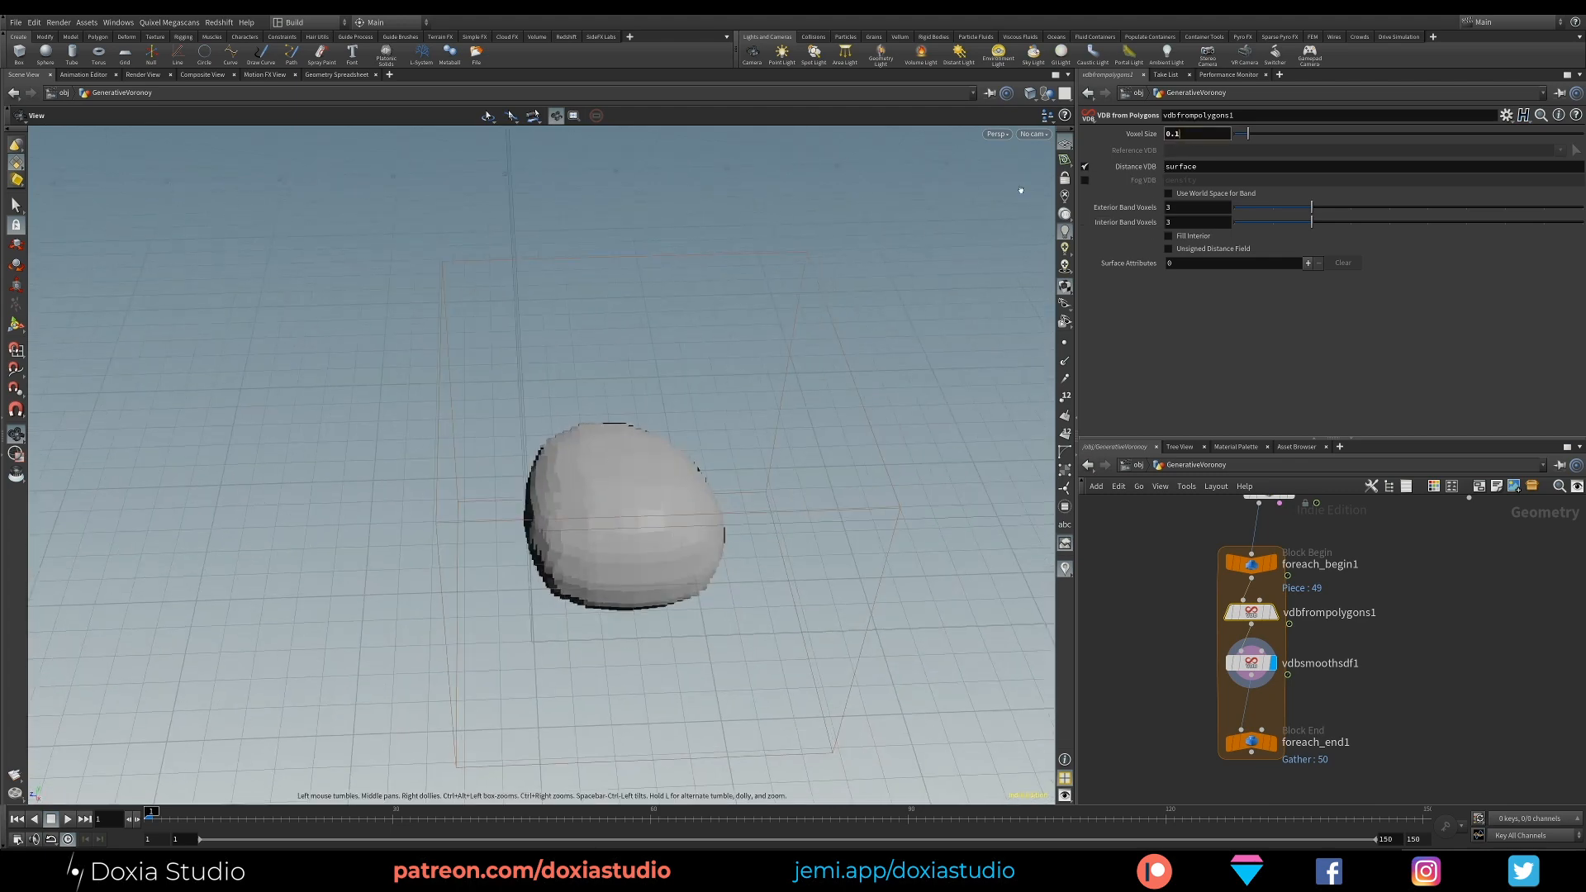
pyautogui.press('Return')
pyautogui.moveTo(609, 548); pyautogui.dragTo(677, 500)
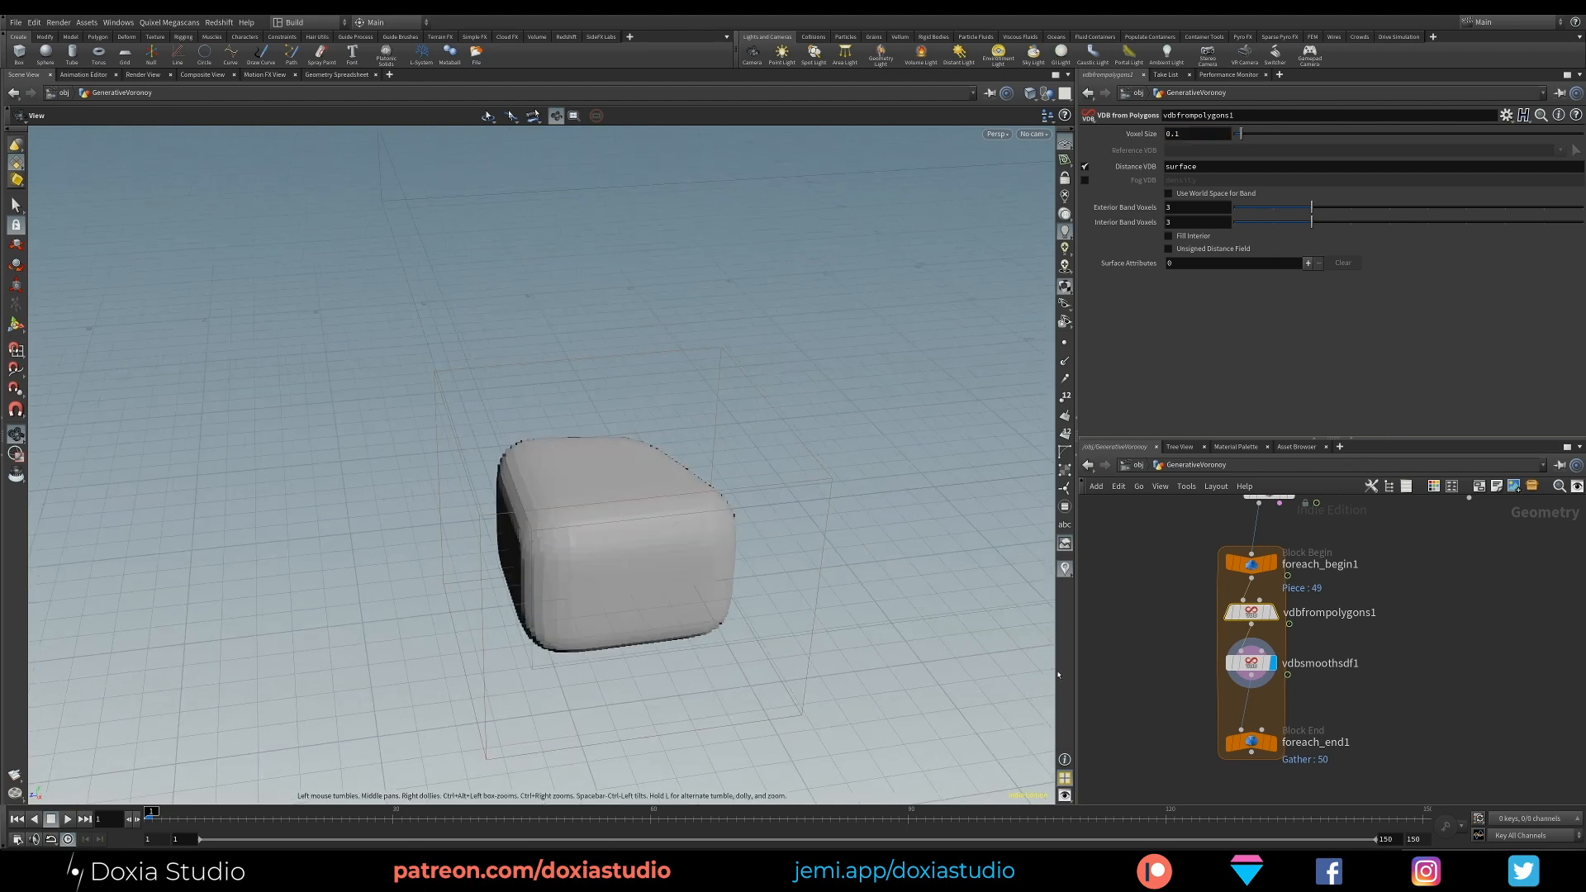
# Step: Set the iterations of vdbsmoothsdf1 to 4 and its filter voxel radius to 2
pyautogui.click(1251, 664)
pyautogui.write('5')
pyautogui.moveTo(1209, 218); pyautogui.dragTo(1163, 200)
pyautogui.press('Return')
pyautogui.write('42')
pyautogui.press('Return')
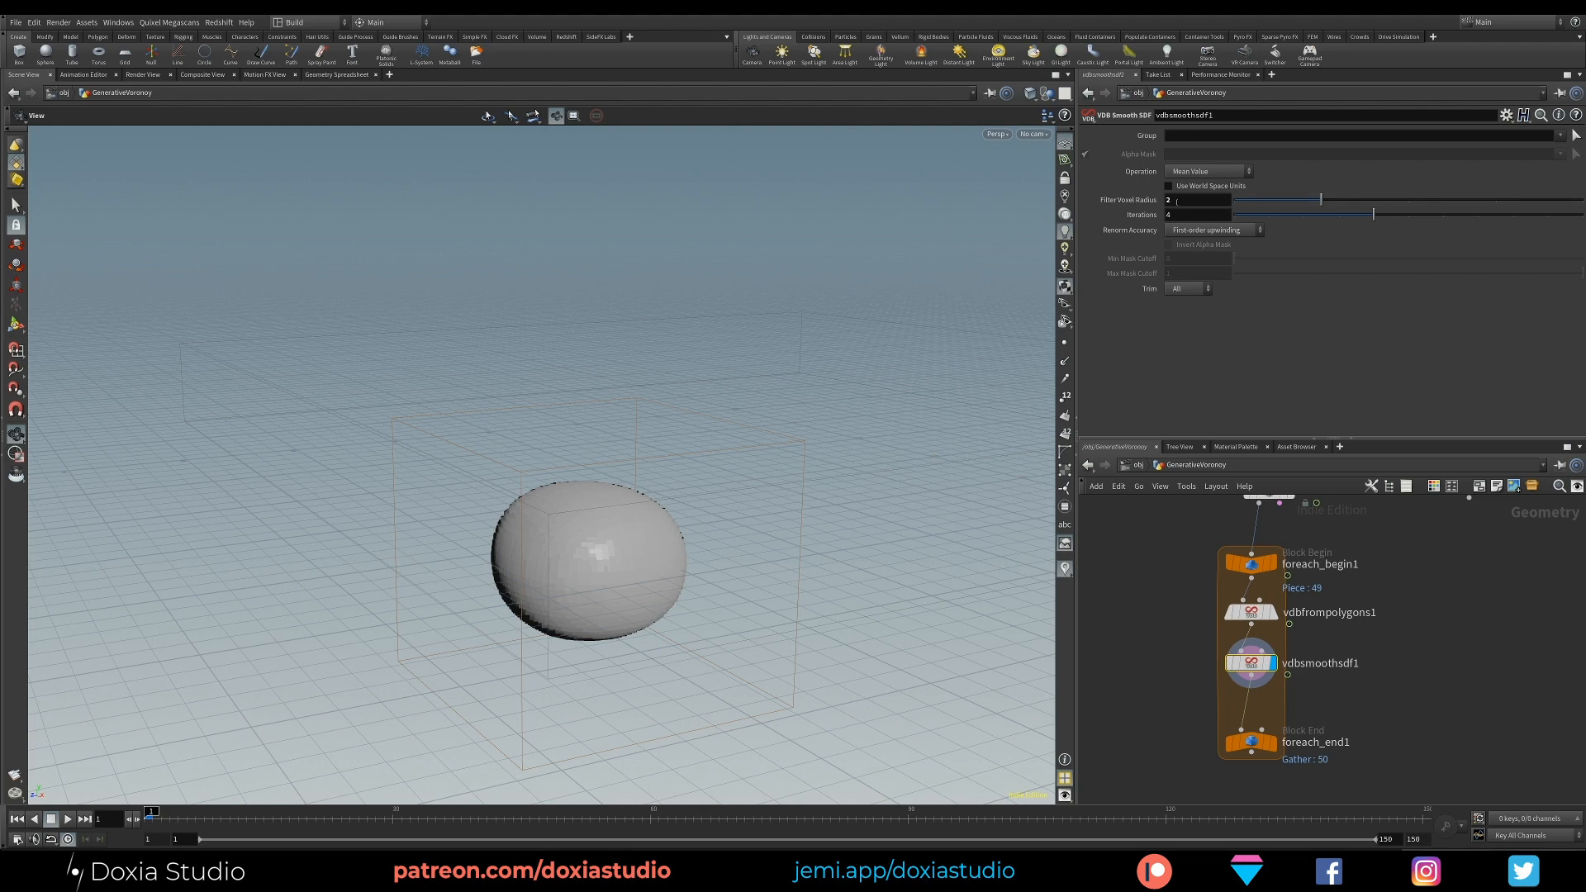
# Step: Try a filter voxel radius of 1 on vdbsmoothsdf1, and undo that change
pyautogui.moveTo(1177, 201); pyautogui.dragTo(1134, 210)
pyautogui.press('Escape')
pyautogui.doubleClick(1211, 202)
pyautogui.write('1')
pyautogui.press('Return')
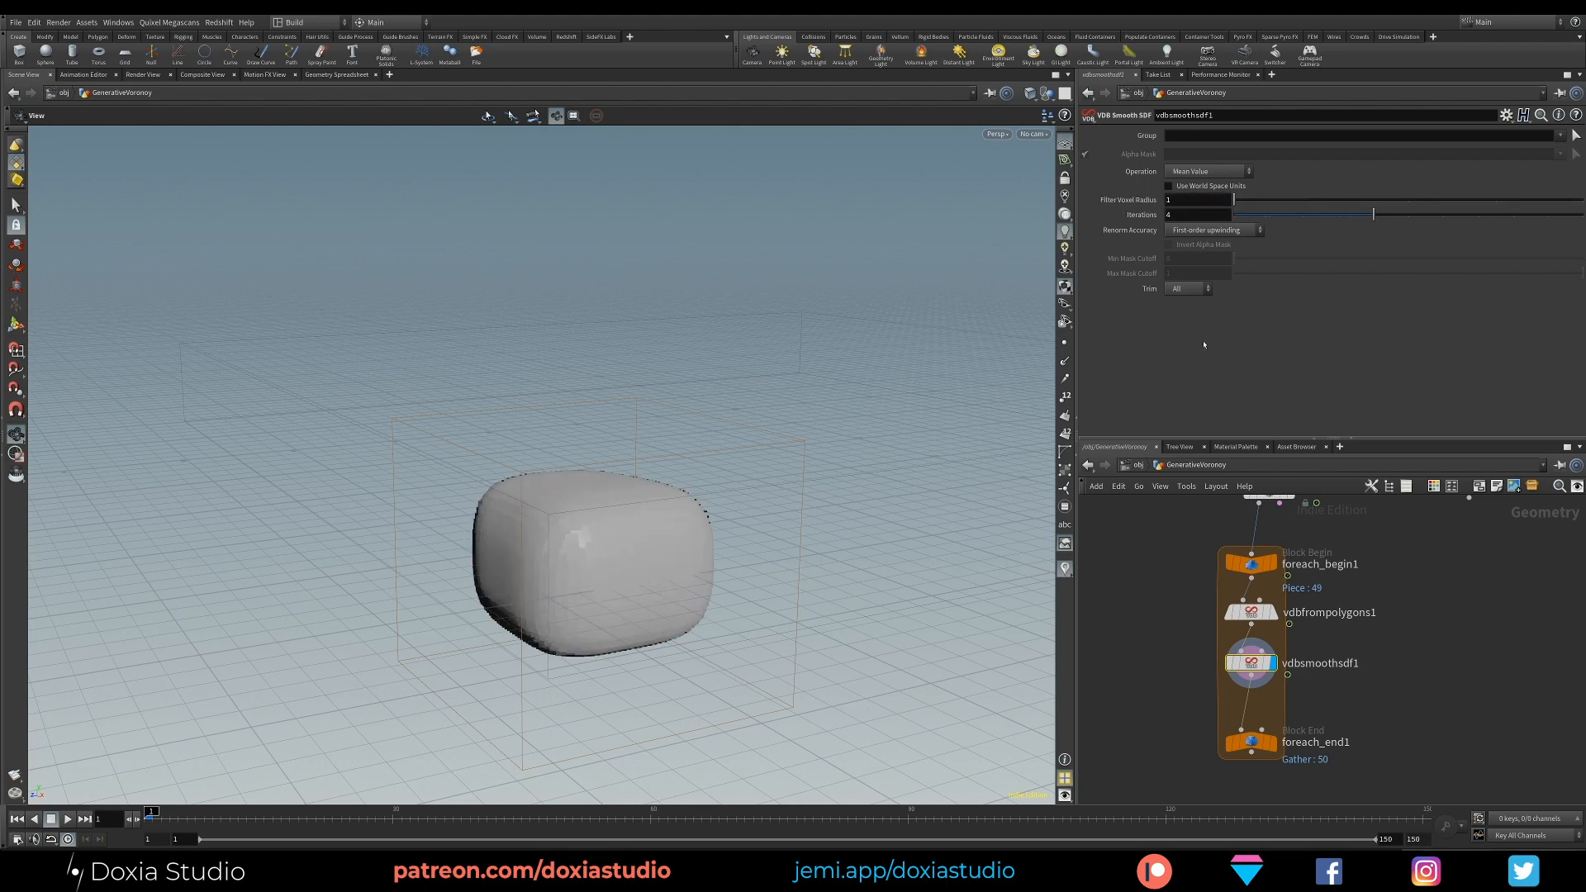
pyautogui.hotkey('ctrl', 'z')
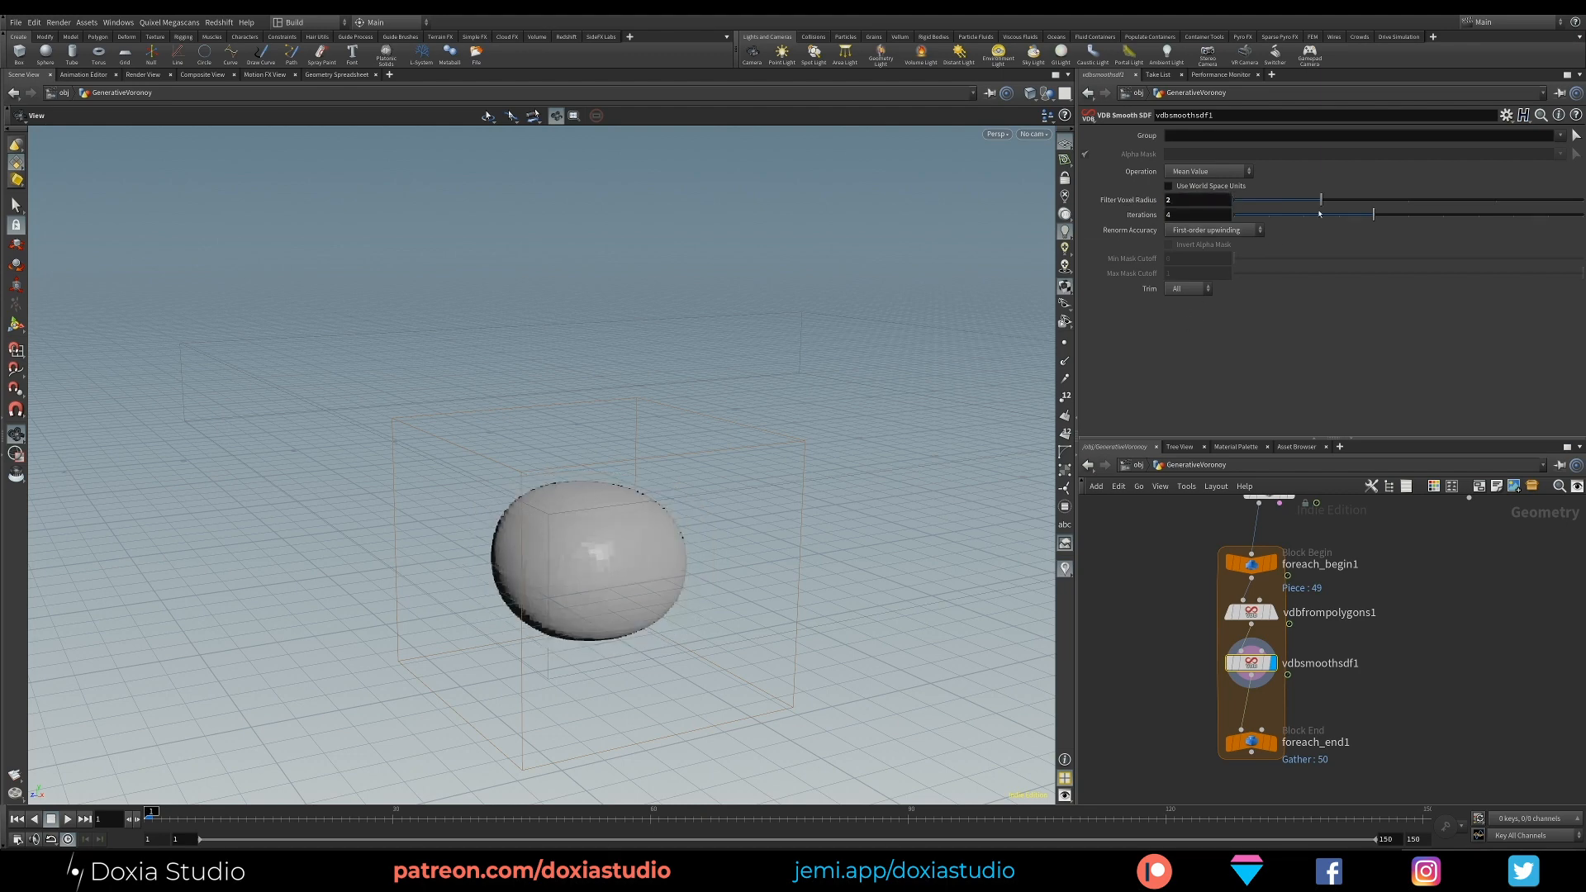
# Step: Reduce the smoothing iterations of vdbsmoothsdf1 to 3 and check the piece's shape
pyautogui.click(1308, 215)
pyautogui.click(1325, 214)
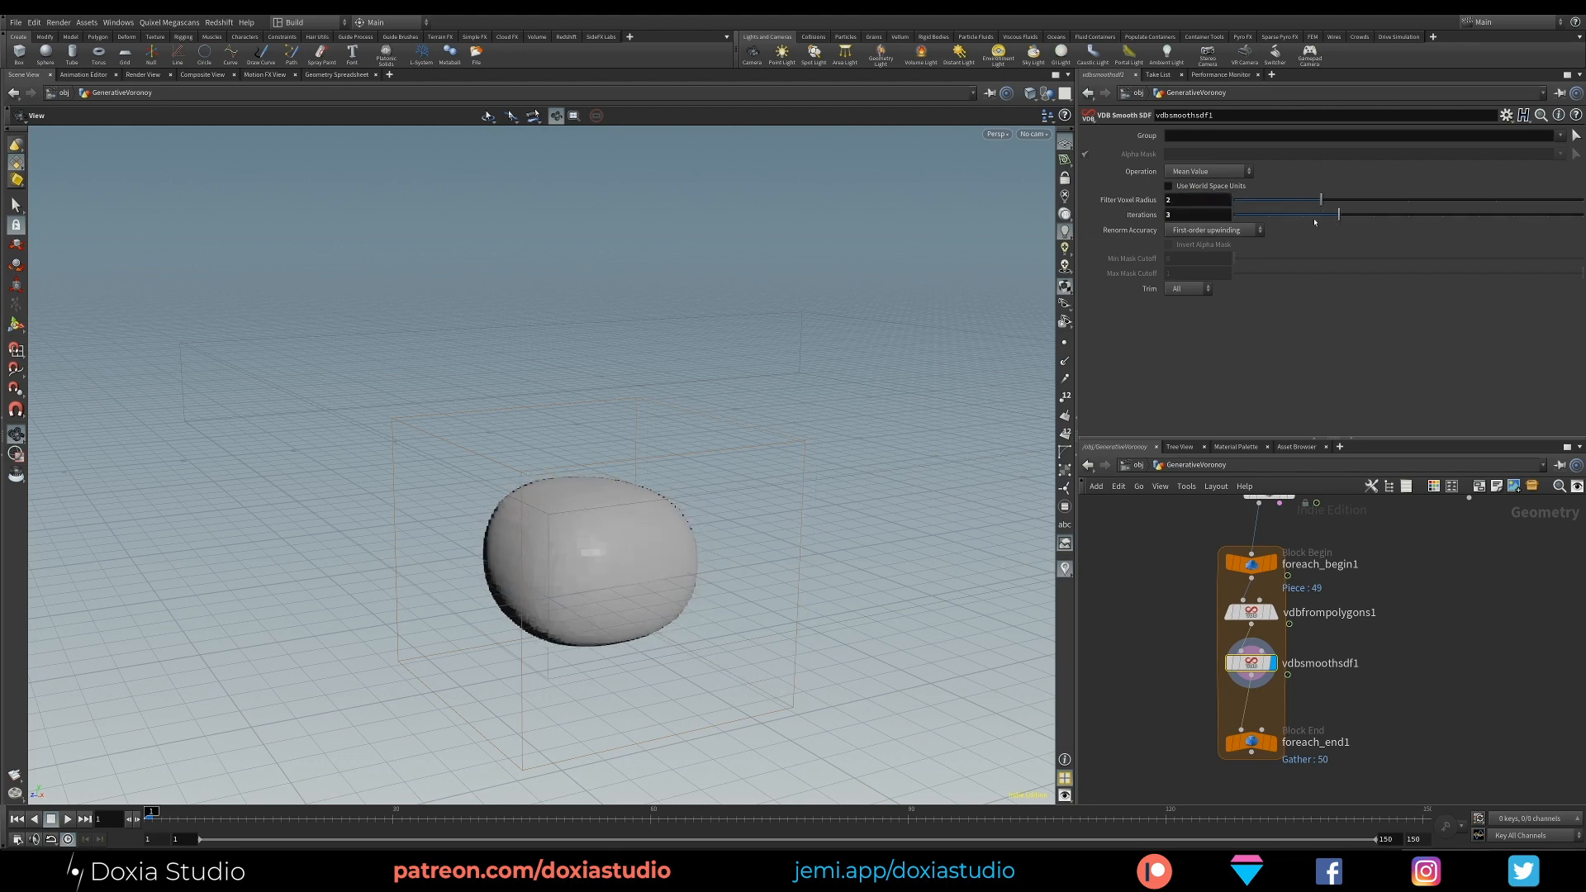
pyautogui.moveTo(777, 479); pyautogui.dragTo(776, 547)
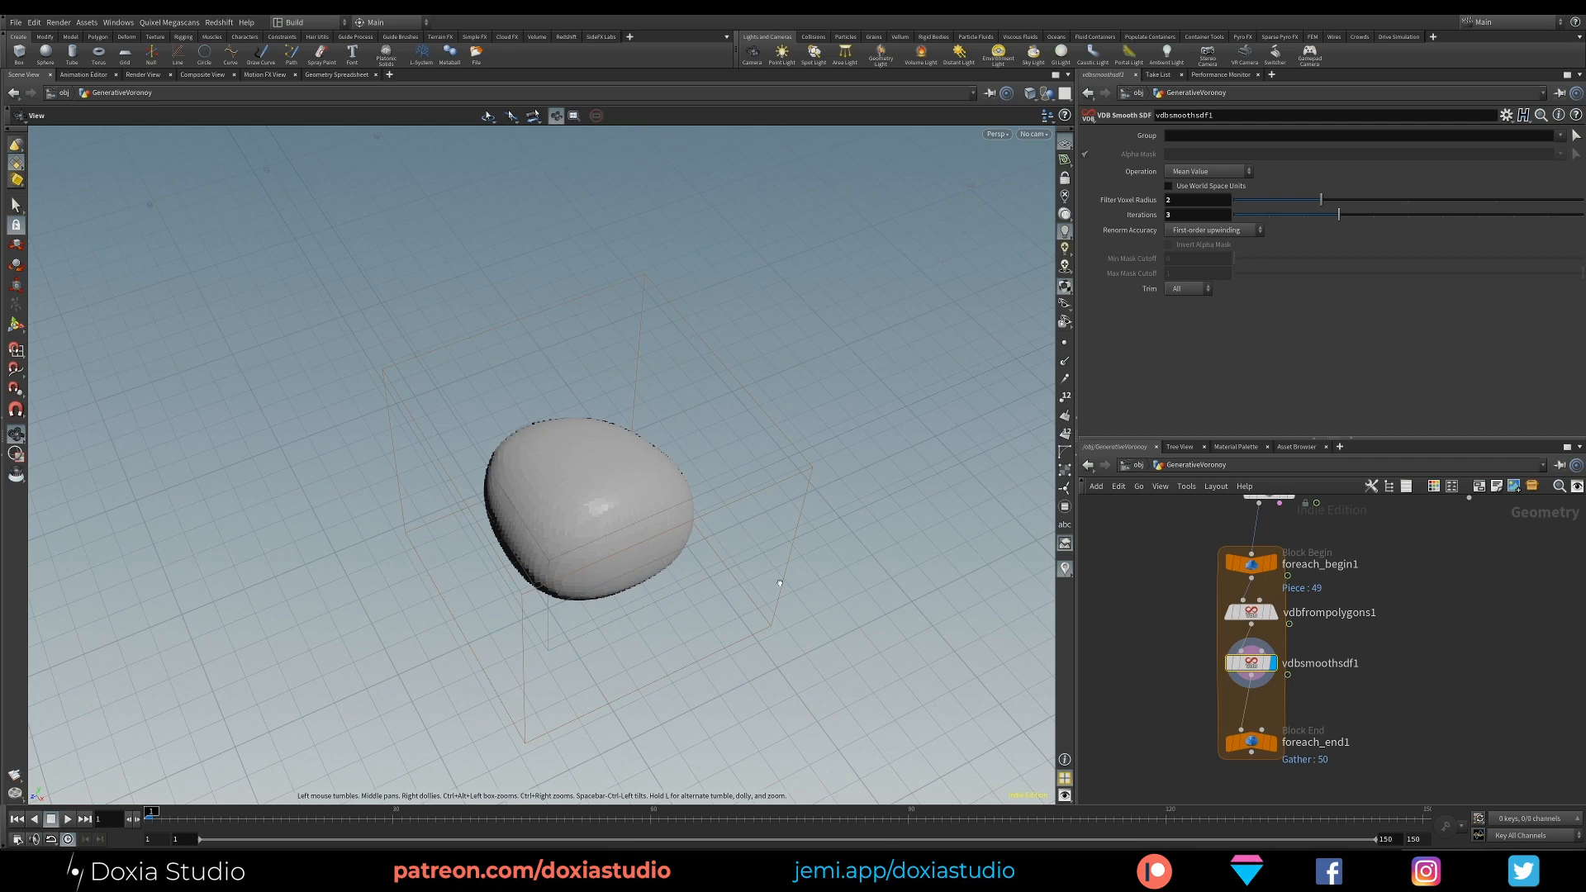
# Step: Move foreach_end1 down, insert a Convert VDB node between vdbsmoothsdf1 and foreach_end1, and display it
pyautogui.moveTo(1250, 731); pyautogui.dragTo(1256, 756)
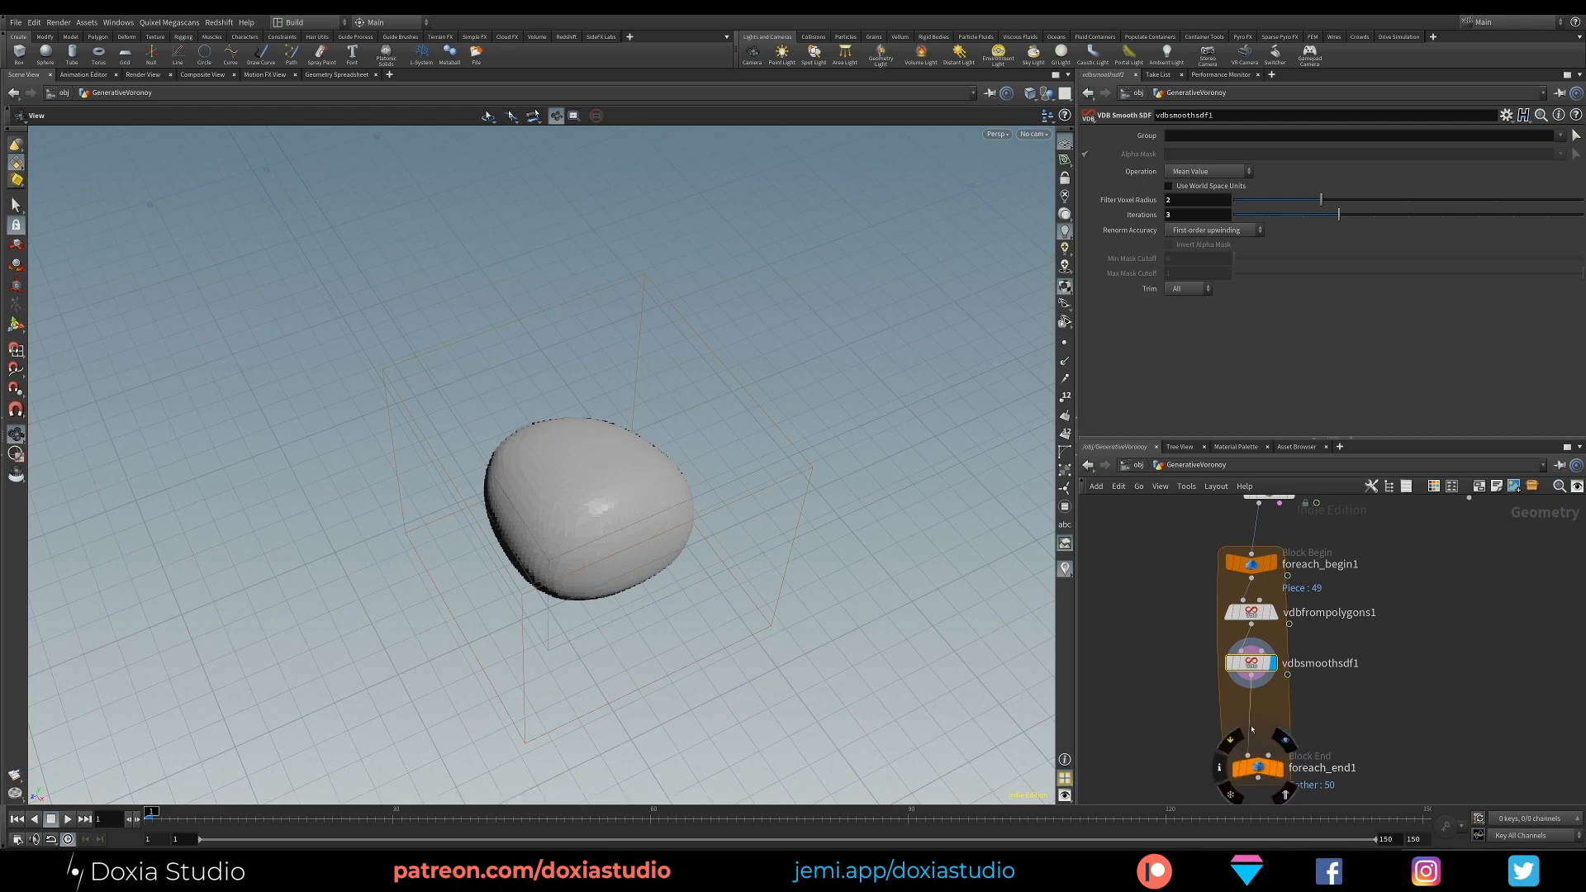
pyautogui.press('Tab')
pyautogui.write('conv')
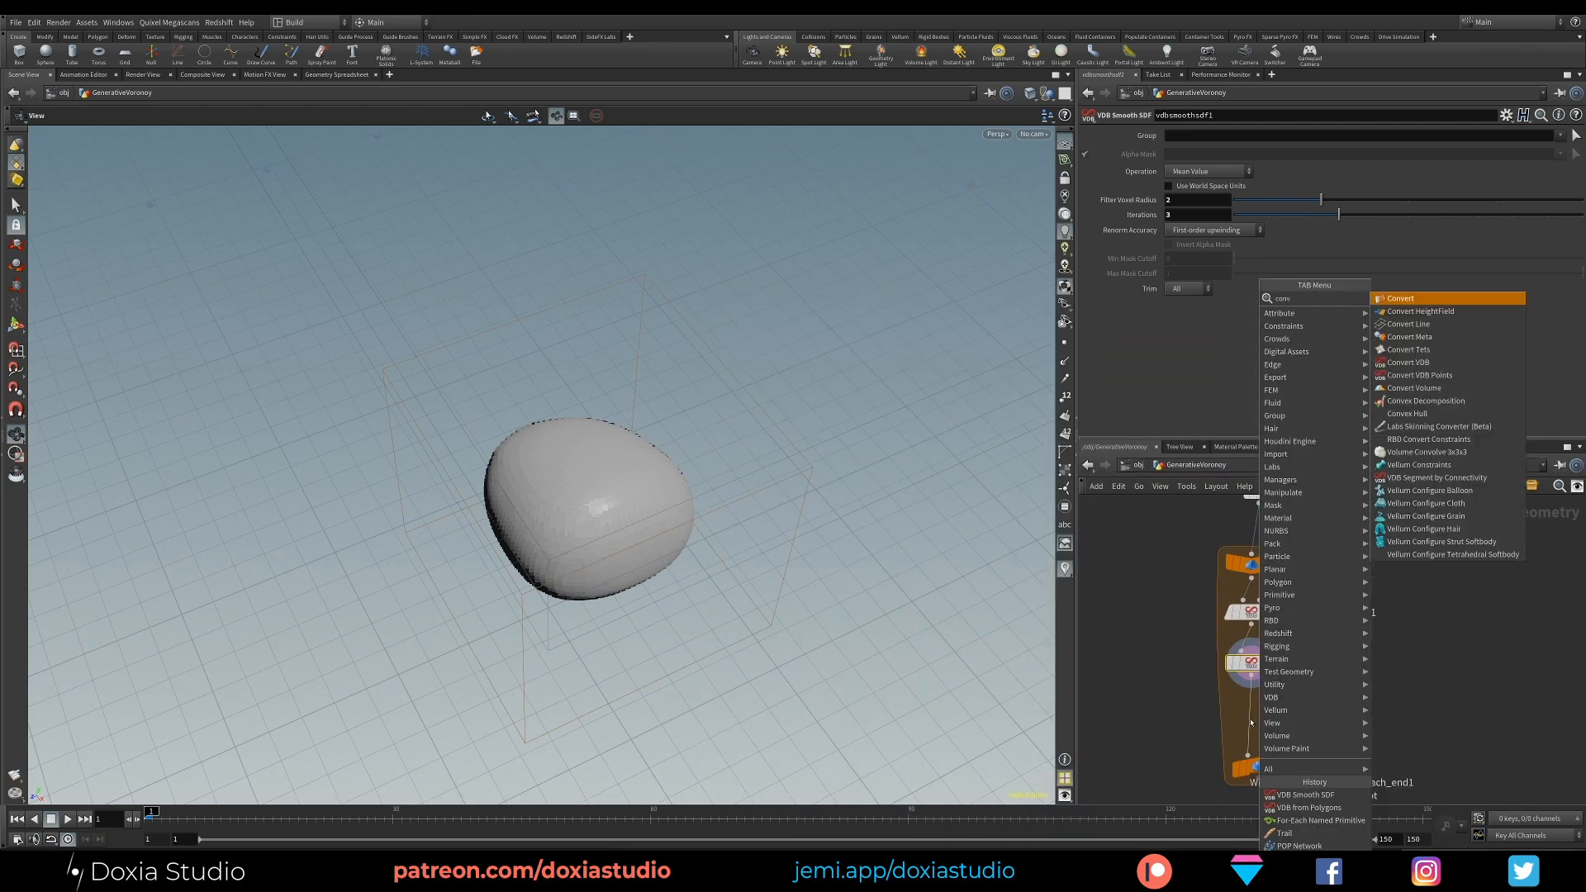
pyautogui.click(1408, 362)
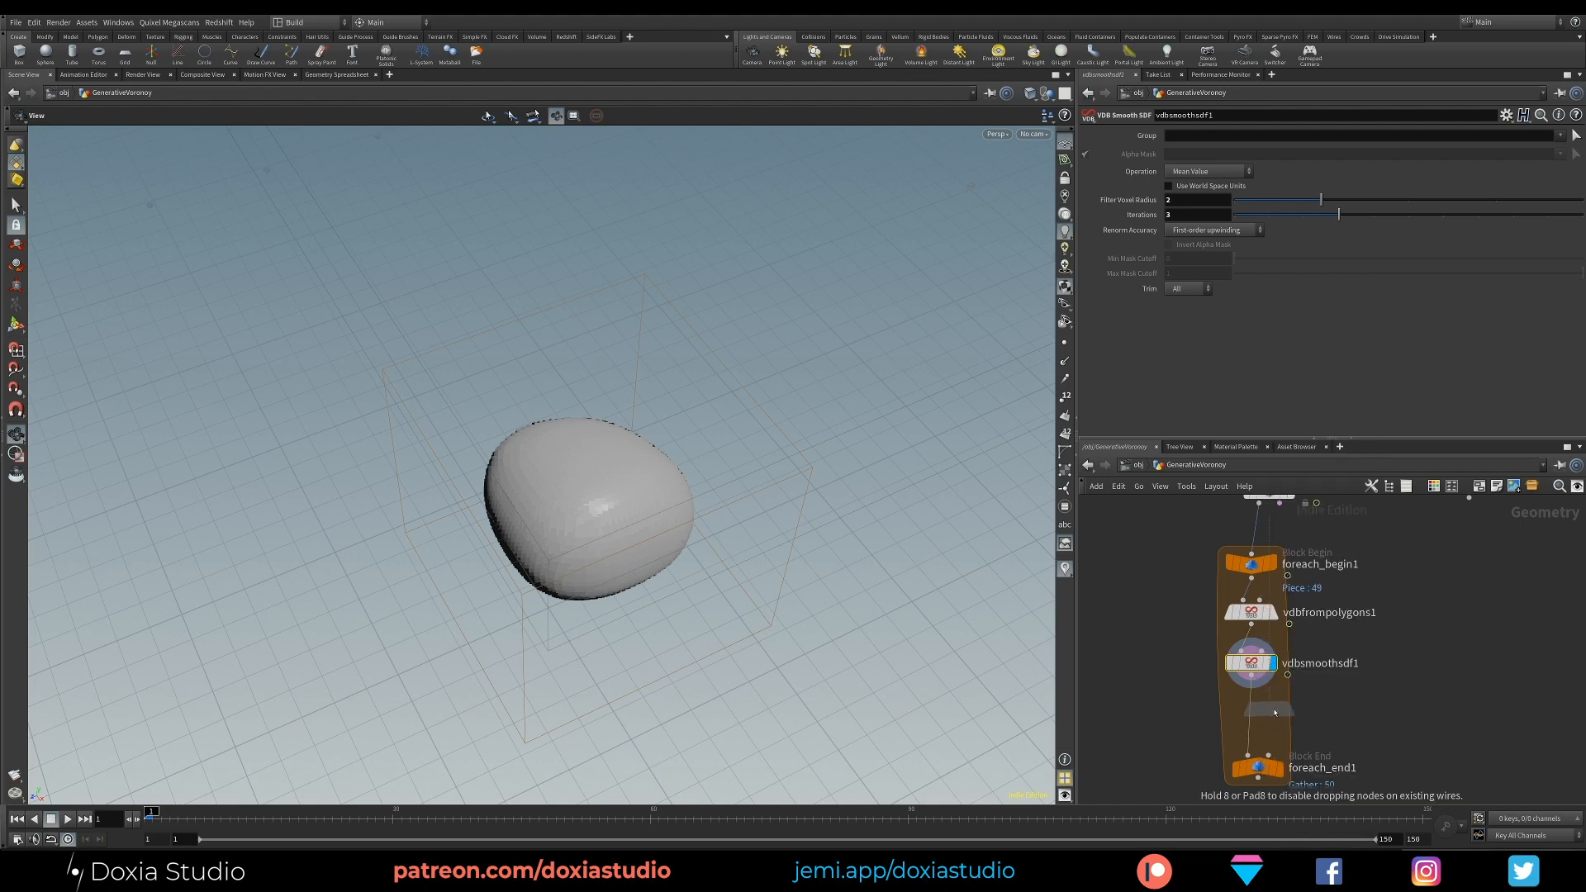
pyautogui.click(1254, 715)
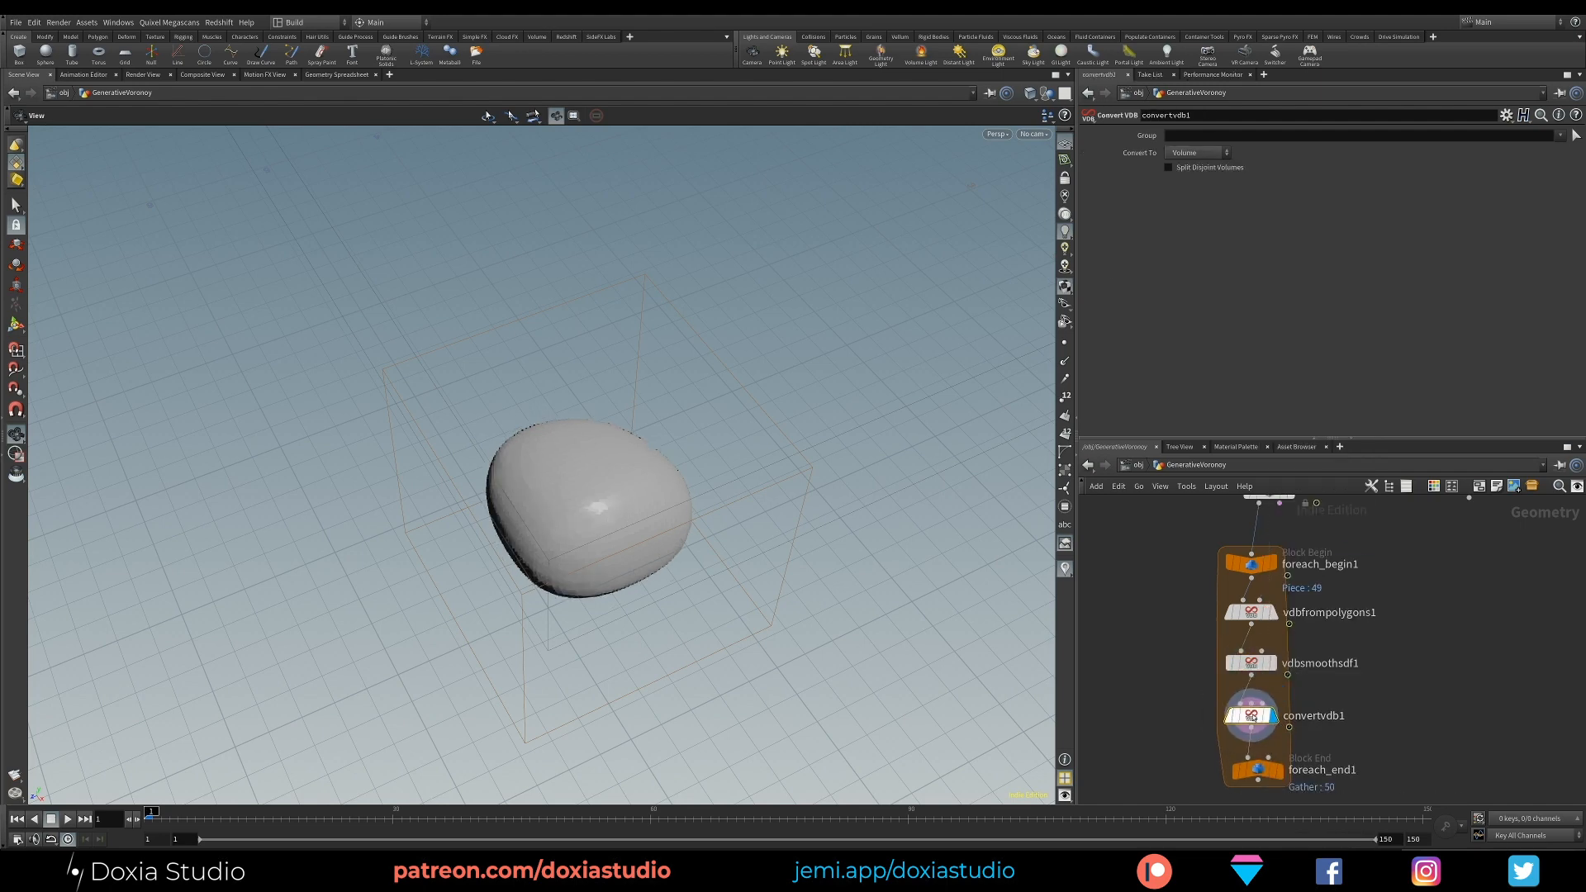
# Step: Set convertvdb1 to convert to Polygons and check the resulting mesh
pyautogui.click(1196, 153)
pyautogui.click(1189, 167)
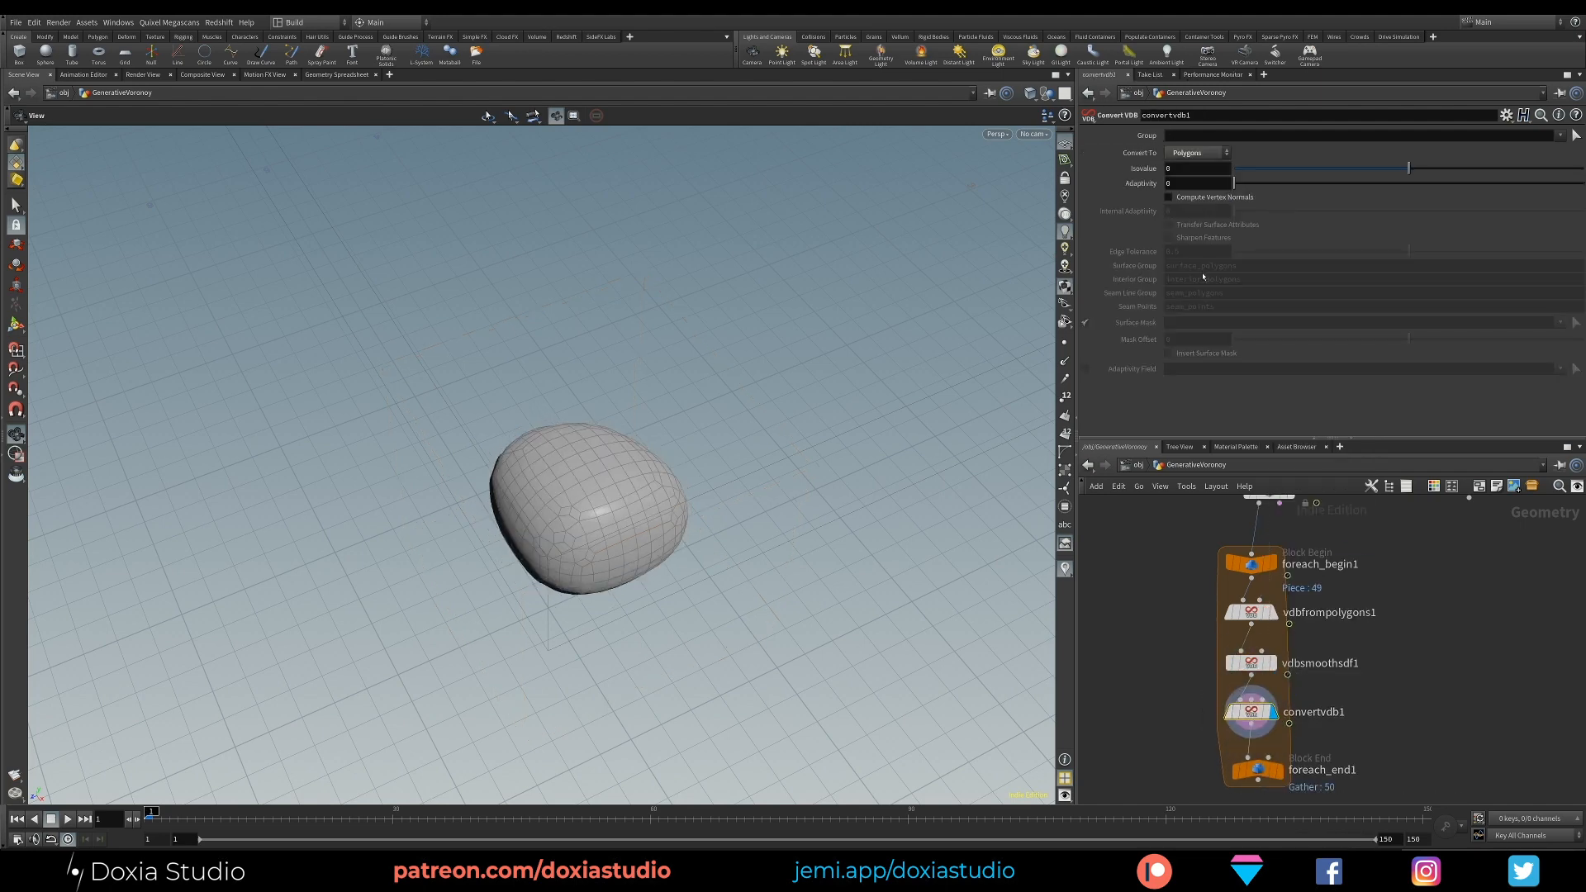
pyautogui.moveTo(600, 495); pyautogui.dragTo(605, 546)
# Step: Display foreach_end1 and examine all the smoothed pieces together from several angles
pyautogui.moveTo(1353, 739); pyautogui.dragTo(1321, 581, button='middle')
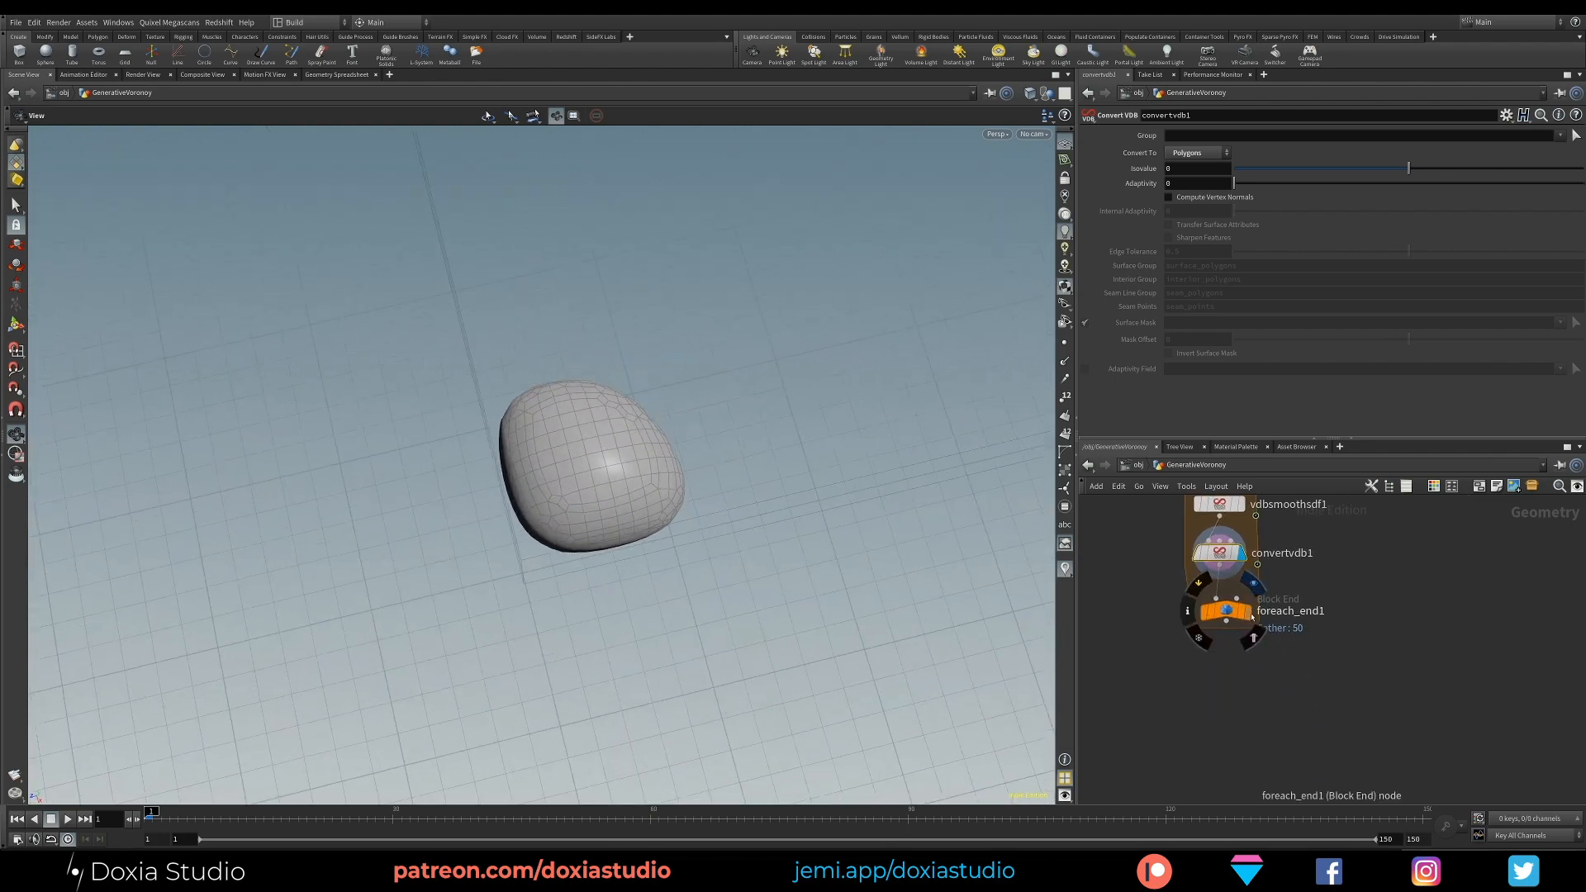
pyautogui.click(1247, 629)
pyautogui.scroll(-3, 822, 533)
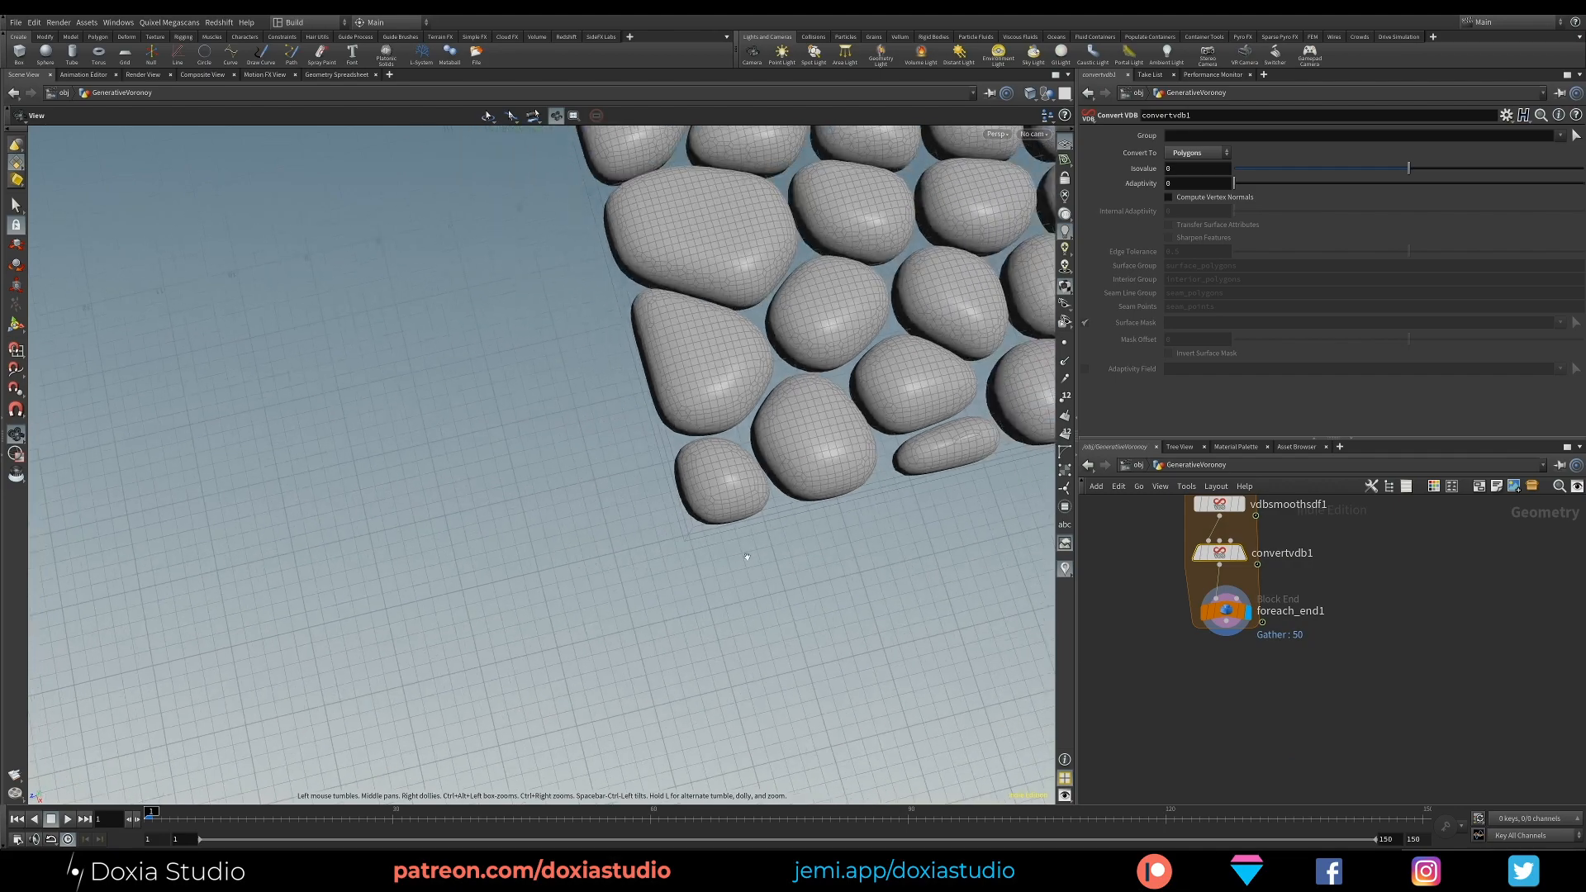
pyautogui.scroll(3, 826, 529)
pyautogui.moveTo(832, 524); pyautogui.dragTo(682, 740, button='middle')
pyautogui.moveTo(778, 299); pyautogui.dragTo(581, 487, button='middle')
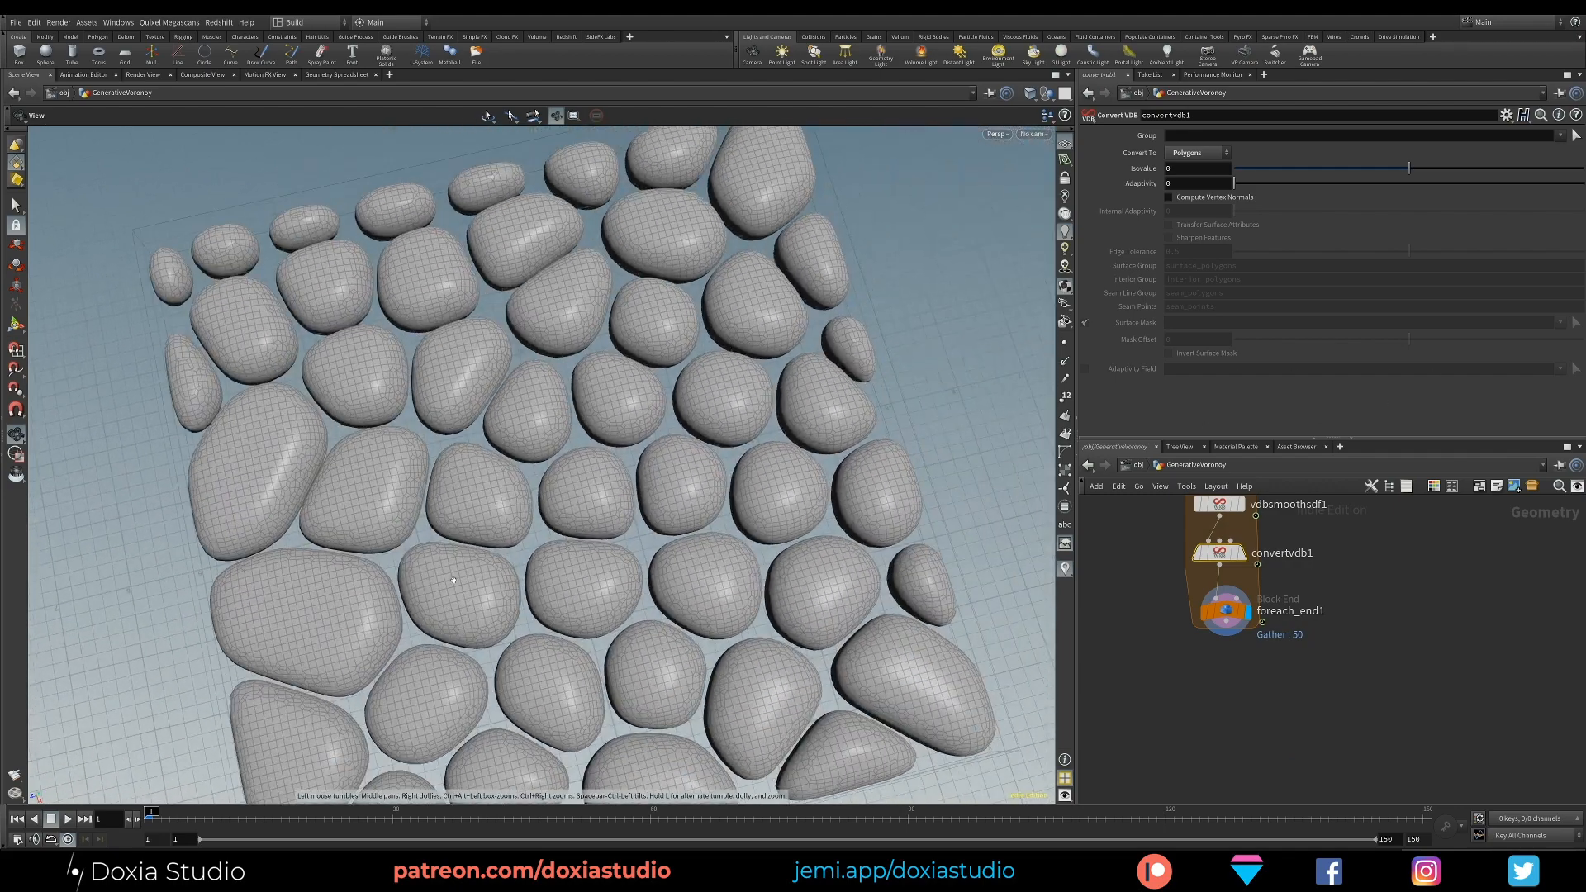
pyautogui.moveTo(582, 487); pyautogui.dragTo(499, 582, button='right')
pyautogui.moveTo(498, 581); pyautogui.dragTo(393, 627)
pyautogui.moveTo(454, 584); pyautogui.dragTo(330, 627, button='middle')
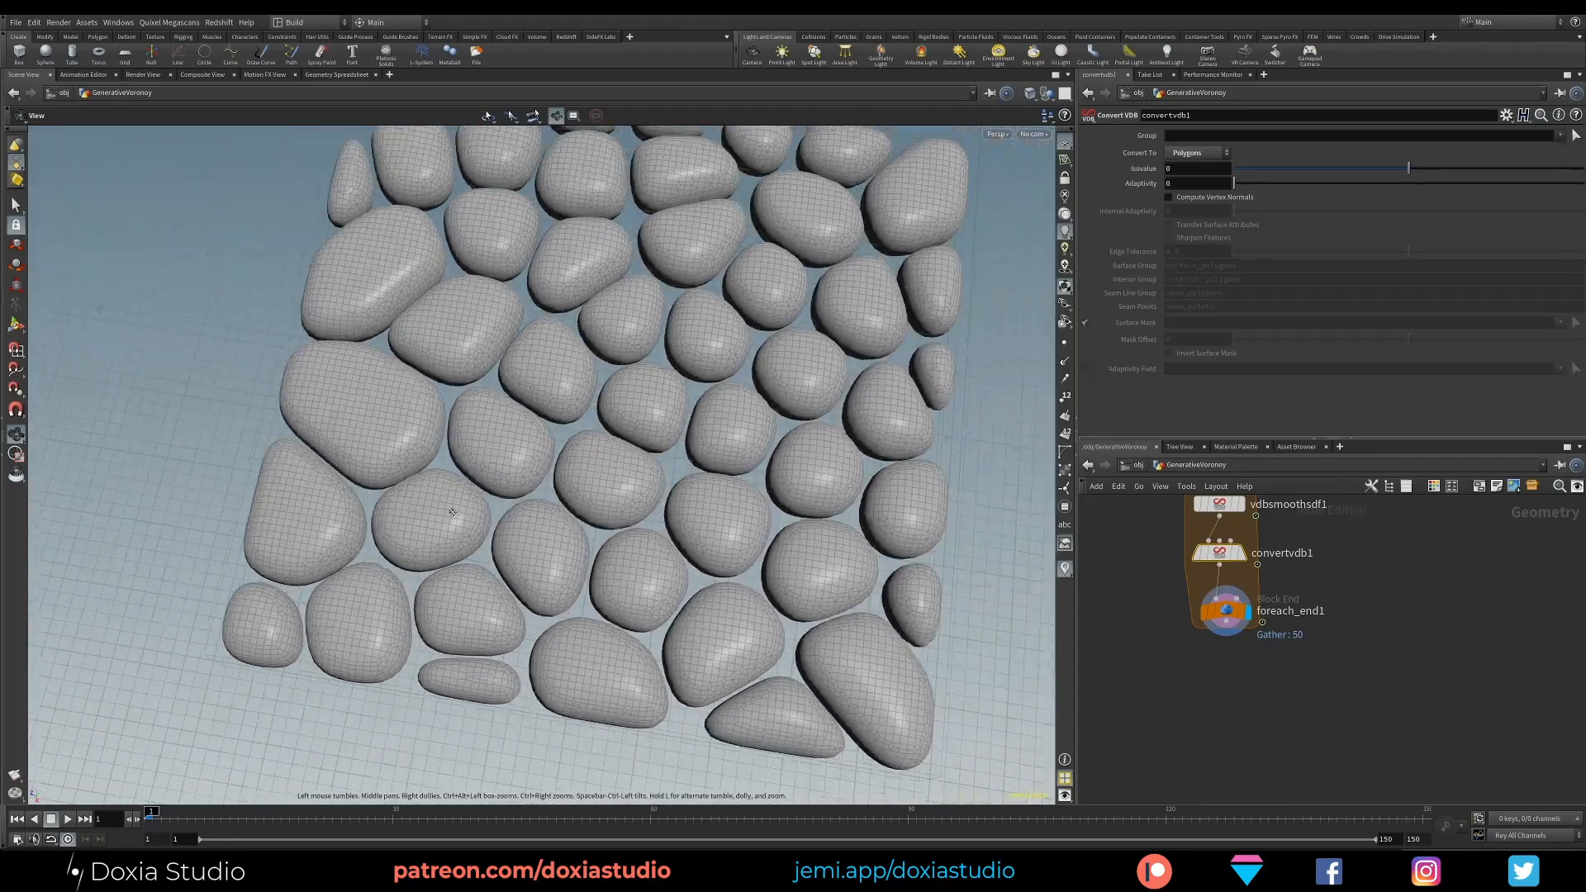
pyautogui.moveTo(331, 628); pyautogui.dragTo(272, 570, button='right')
pyautogui.moveTo(743, 552); pyautogui.dragTo(842, 546)
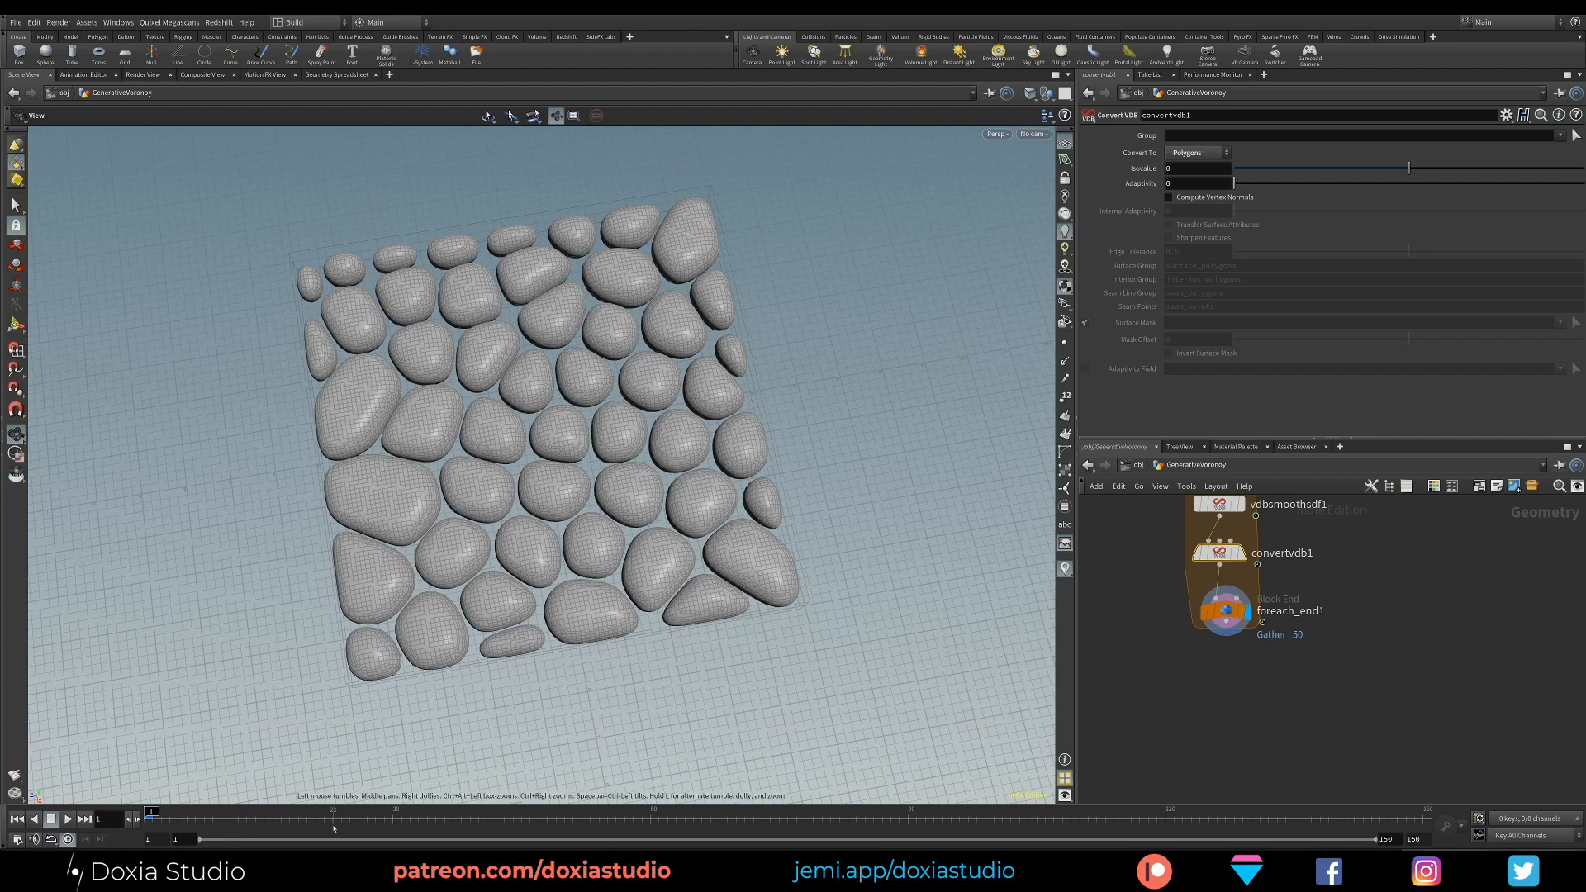
# Step: Scrub the animation around frames 24 to 30 and examine how the rounded pieces change shape
pyautogui.click(393, 817)
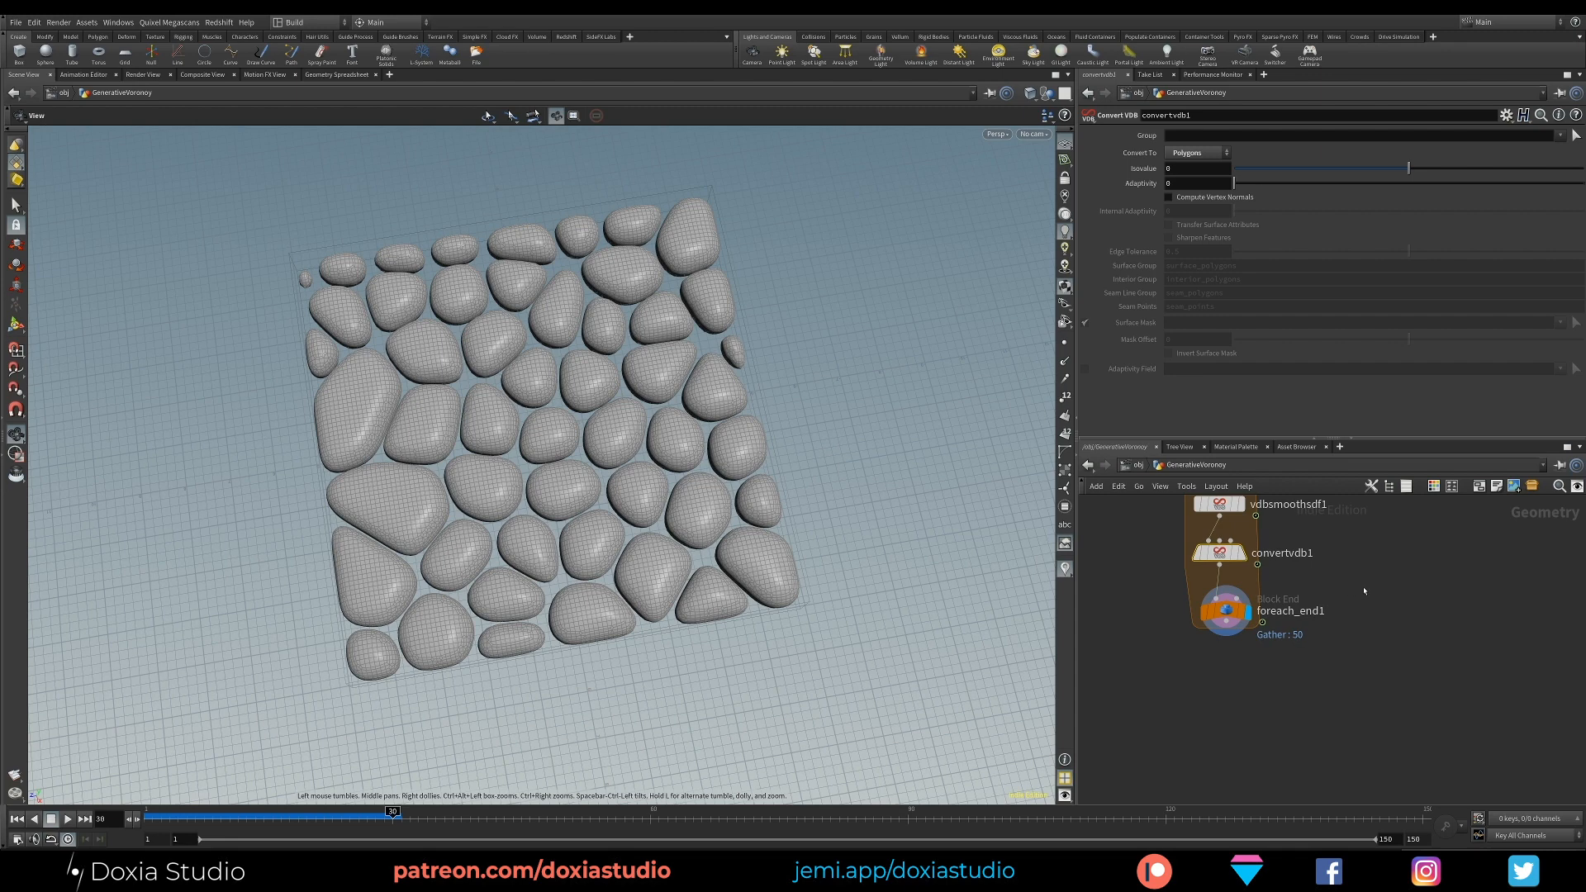
pyautogui.moveTo(234, 818); pyautogui.dragTo(340, 831)
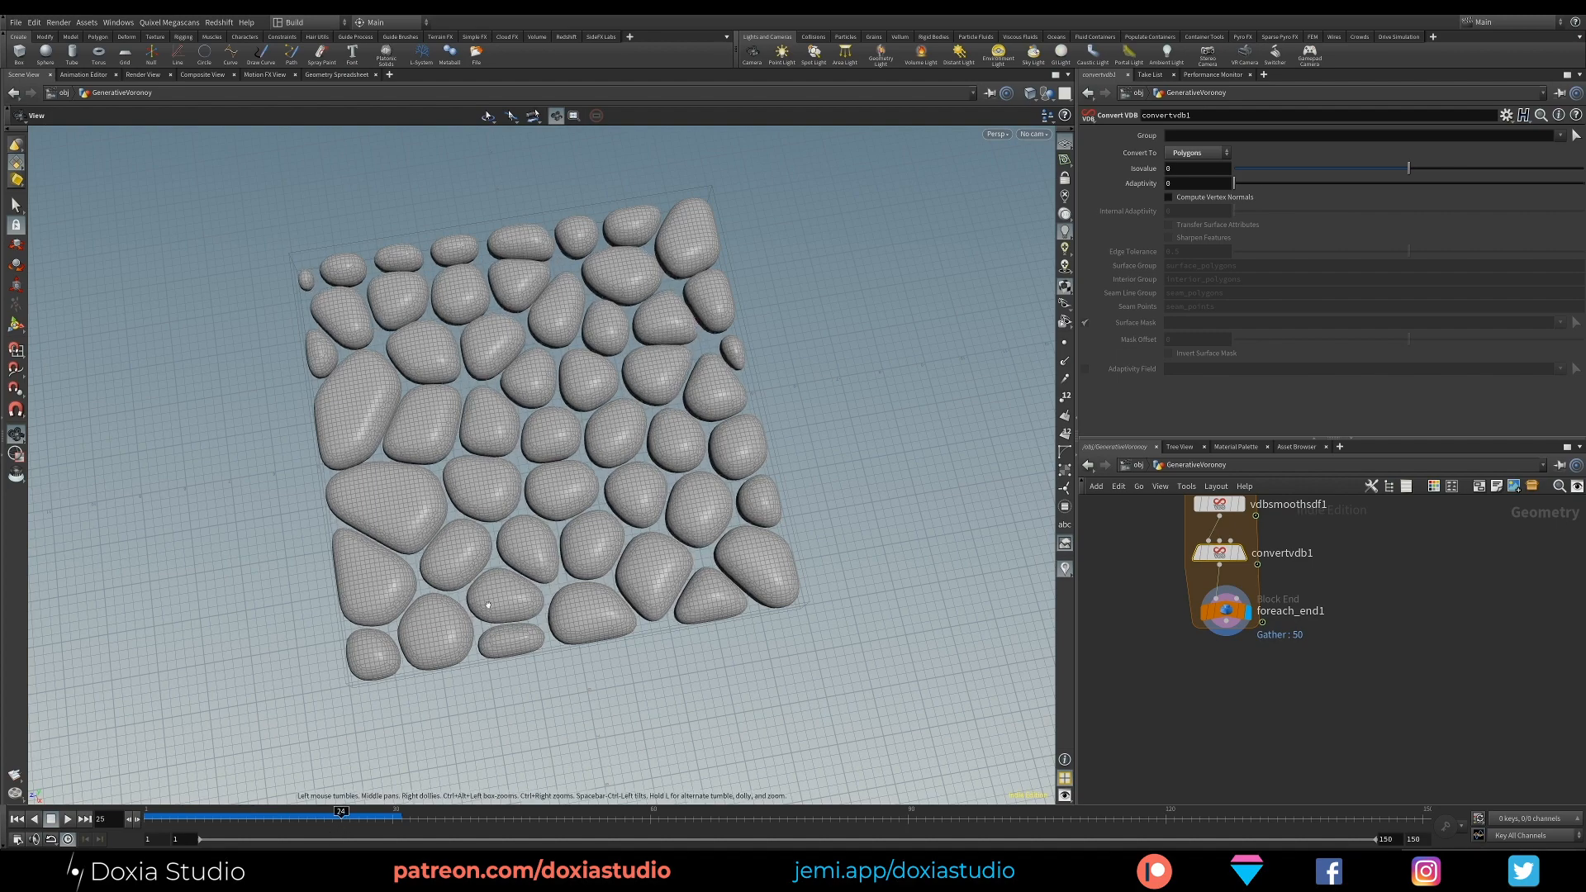
pyautogui.moveTo(1158, 593); pyautogui.dragTo(1172, 714, button='middle')
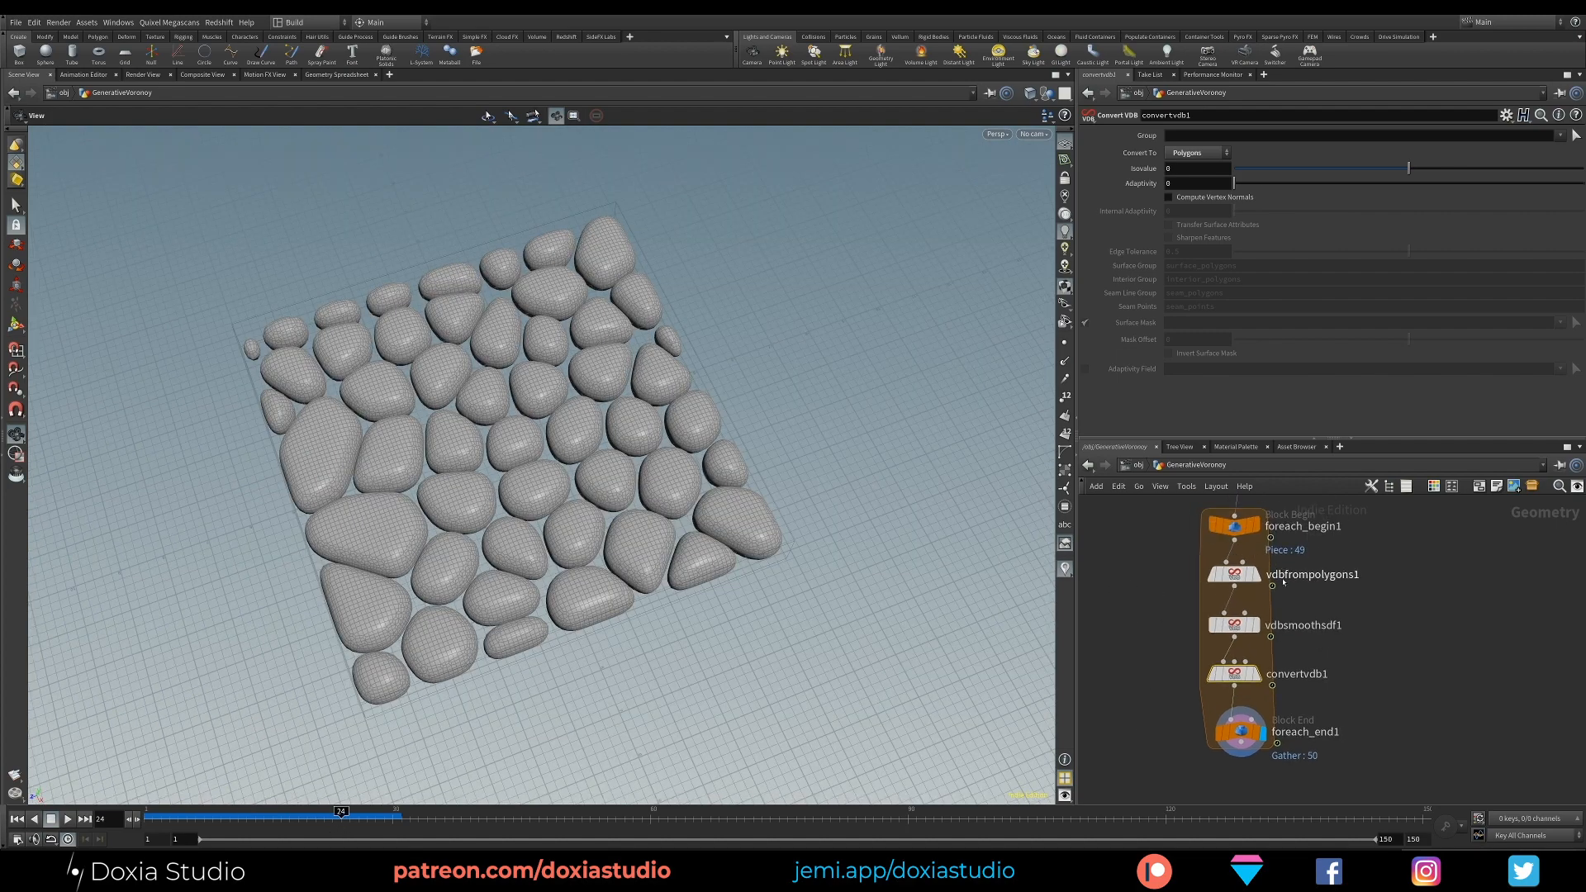
pyautogui.moveTo(1232, 576)
pyautogui.moveTo(438, 683)
pyautogui.mouseDown()
pyautogui.moveTo(446, 528)
pyautogui.moveTo(662, 404)
pyautogui.moveTo(430, 620)
pyautogui.moveTo(433, 660)
pyautogui.mouseUp()
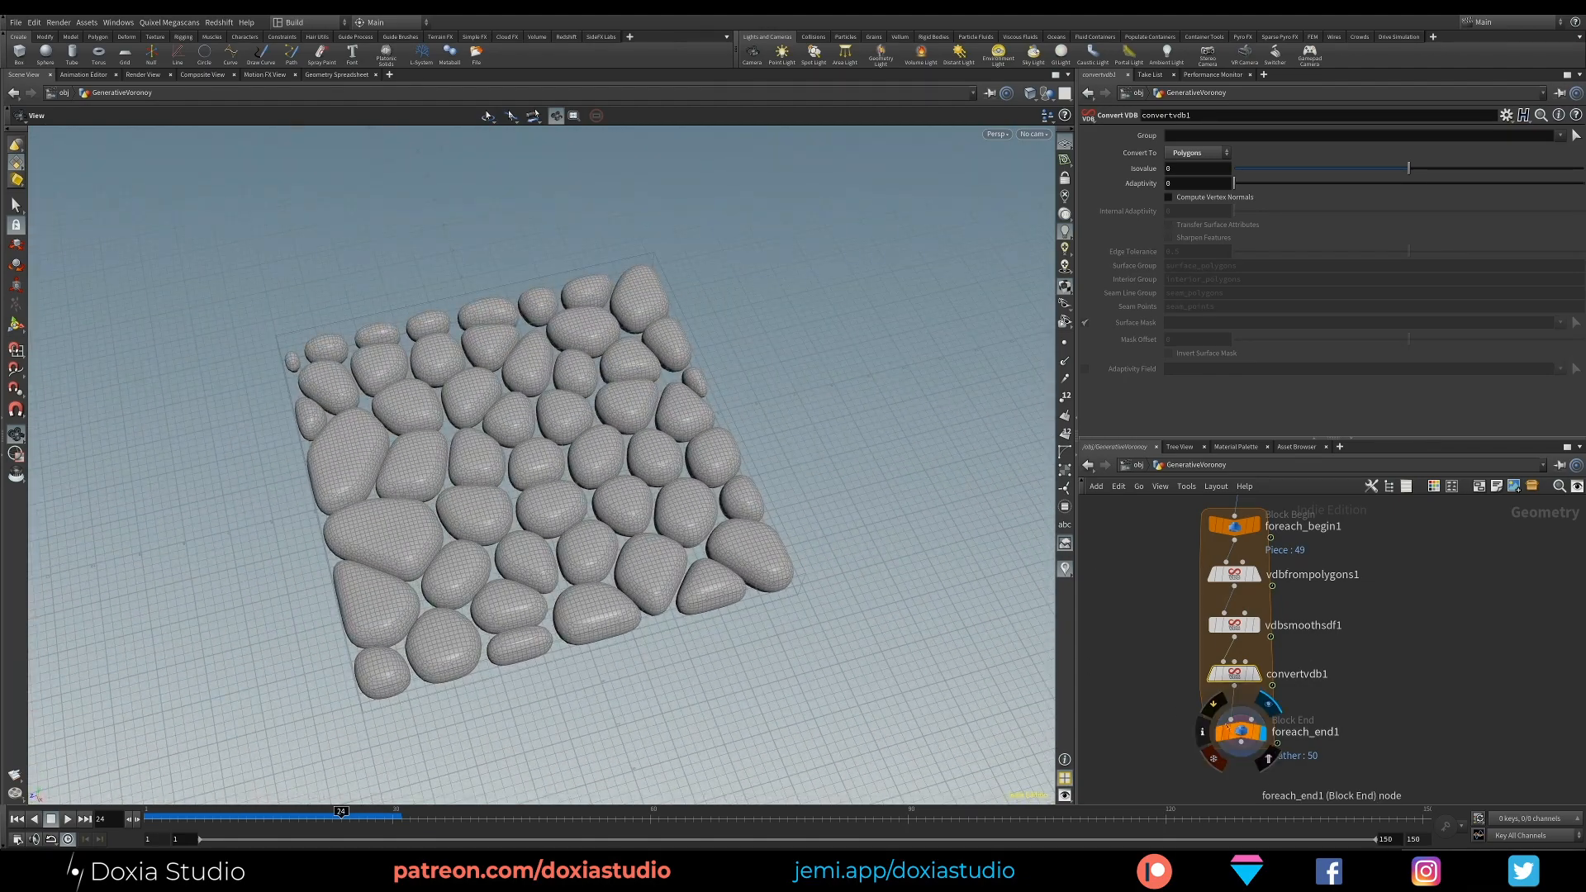
# Step: Try a Subdivide node inside the loop, wired from foreach_begin1 straight into foreach_end1 in place of the VDB chain
pyautogui.moveTo(1245, 737); pyautogui.dragTo(1243, 756)
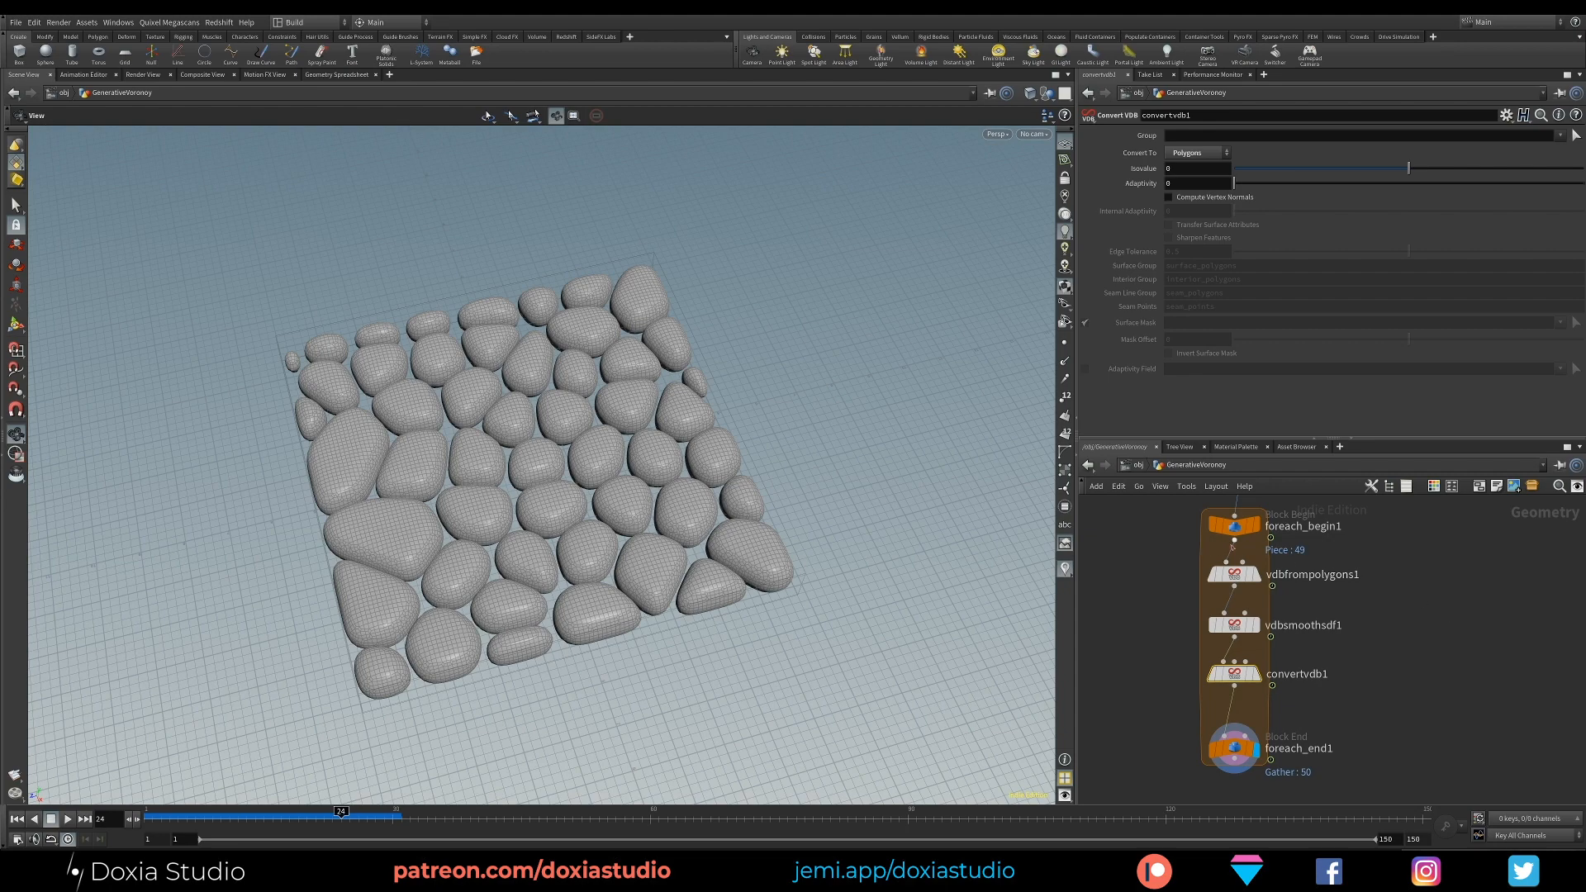
pyautogui.press('Tab')
pyautogui.write('s')
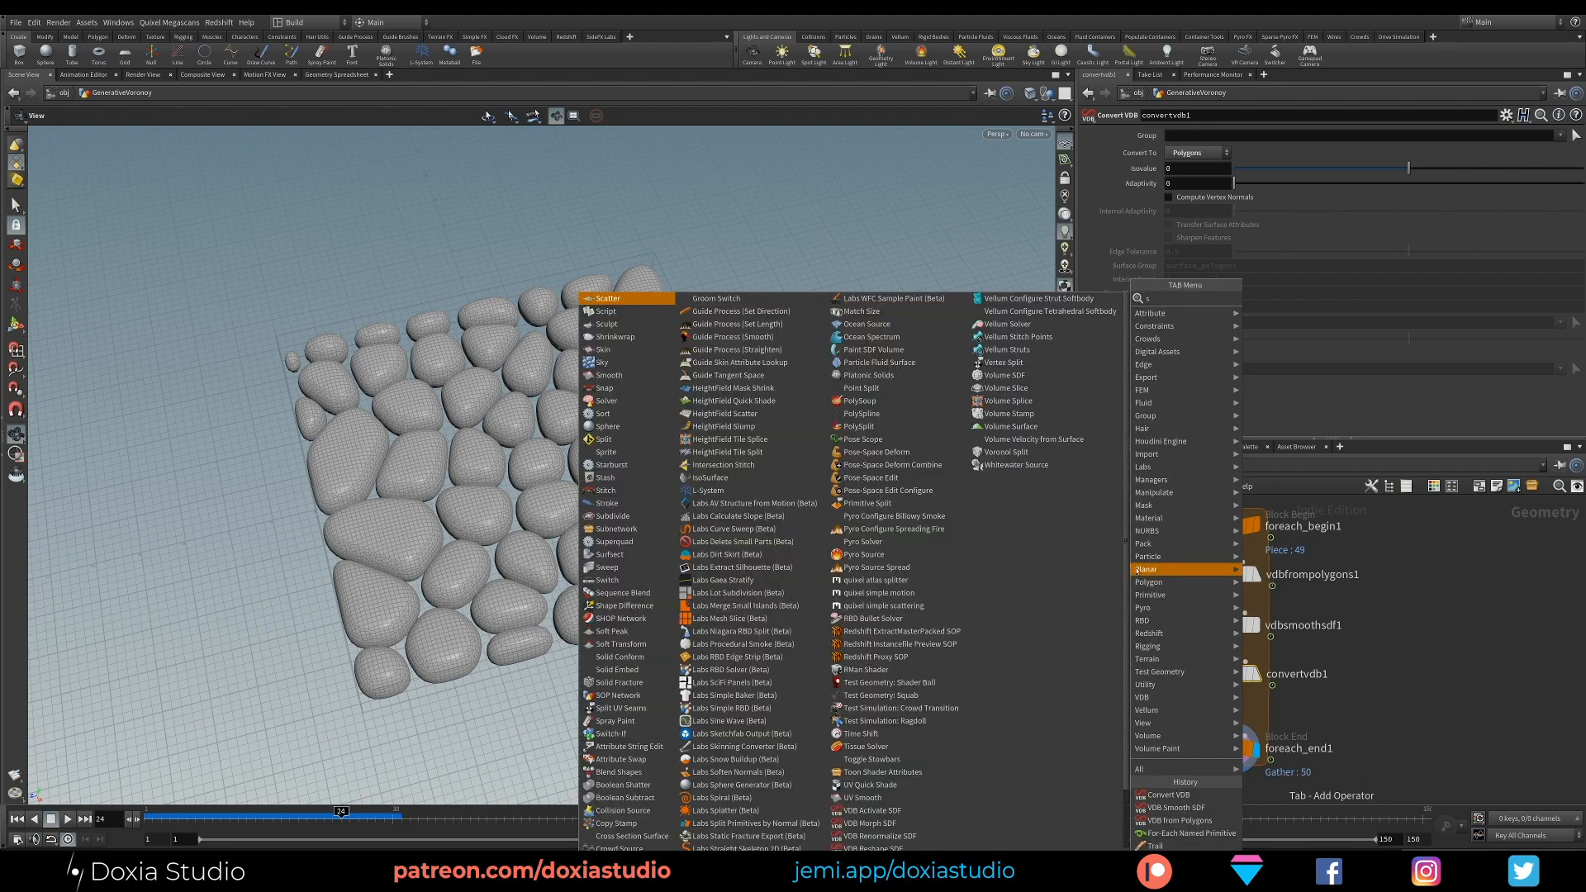
pyautogui.write('ub')
pyautogui.click(1264, 299)
pyautogui.click(1129, 578)
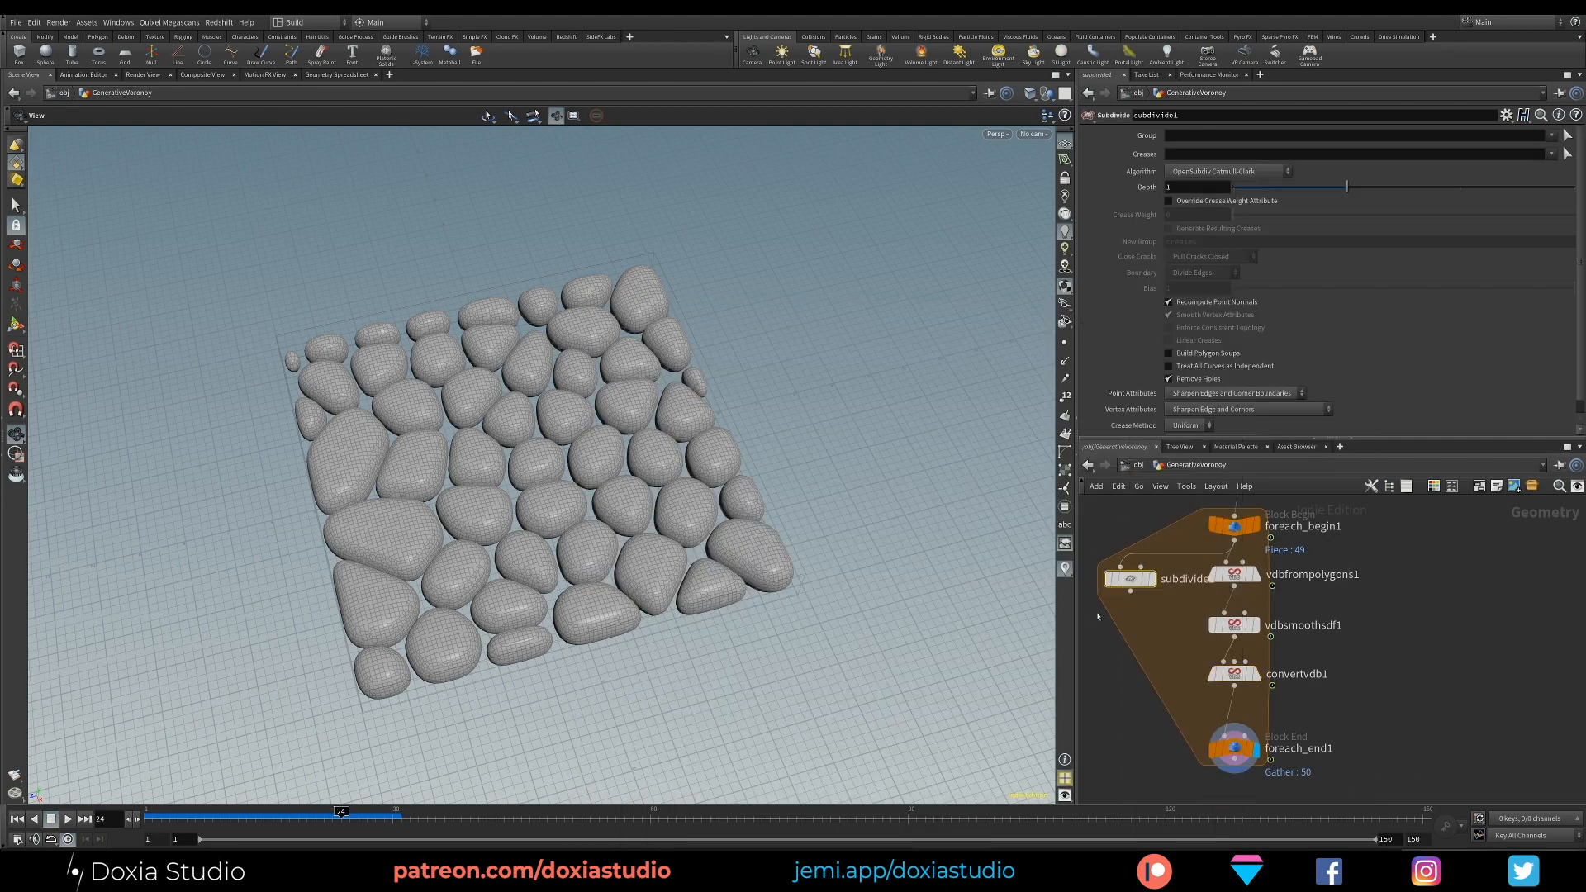
pyautogui.moveTo(1133, 604); pyautogui.dragTo(1224, 735)
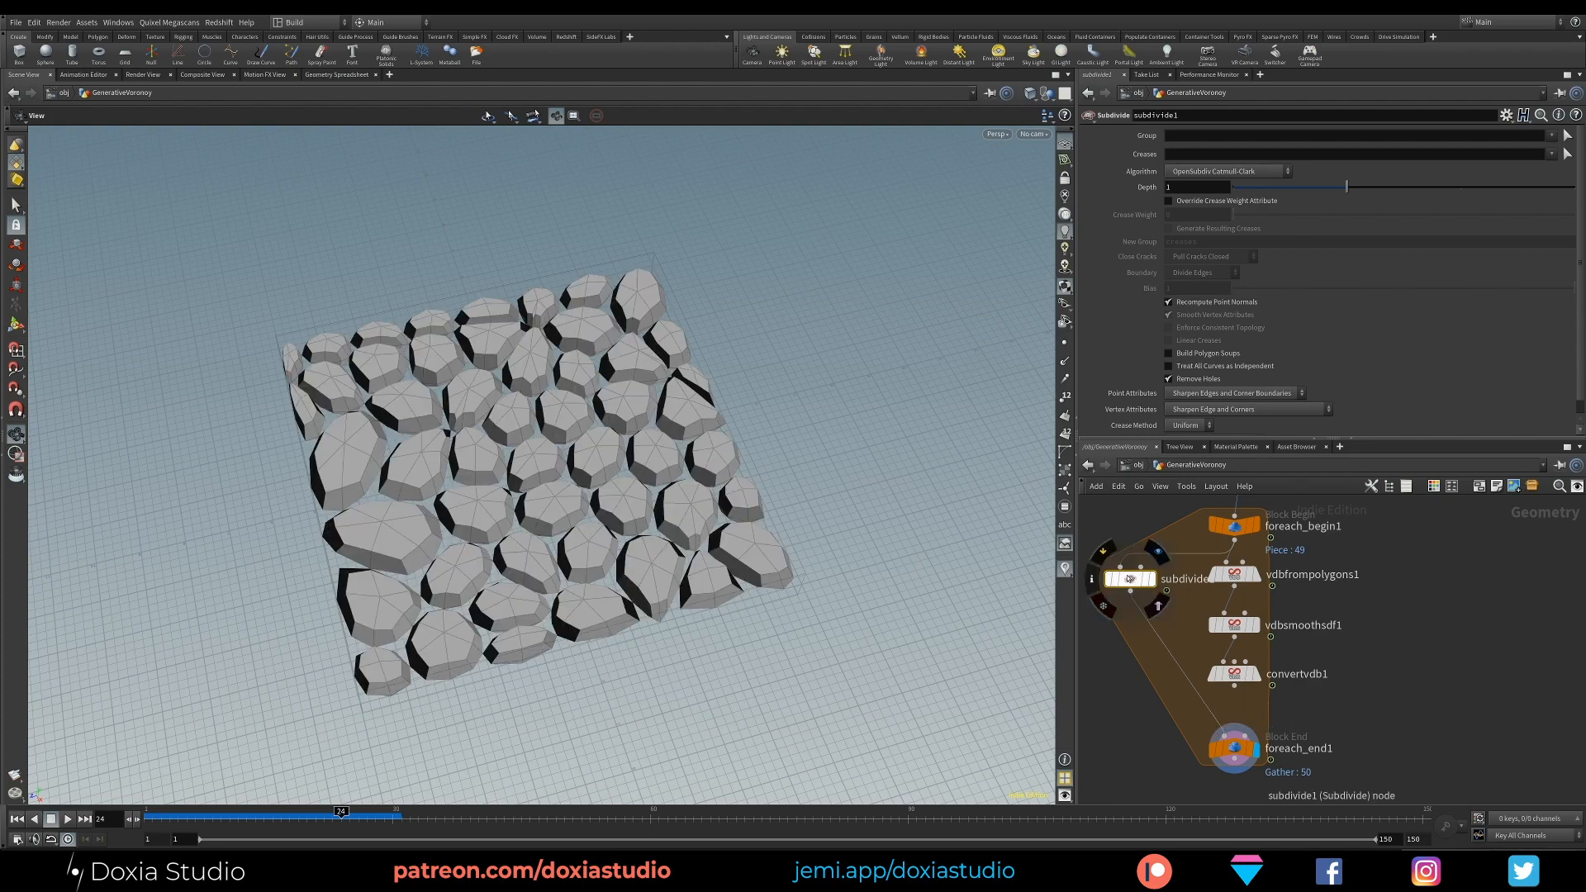
pyautogui.moveTo(1128, 583); pyautogui.dragTo(1110, 609)
pyautogui.moveTo(421, 537); pyautogui.dragTo(410, 628)
# Step: Set the depth of subdivide1 to 4 and examine the subdivided pieces up close
pyautogui.moveTo(1189, 188); pyautogui.dragTo(1164, 201)
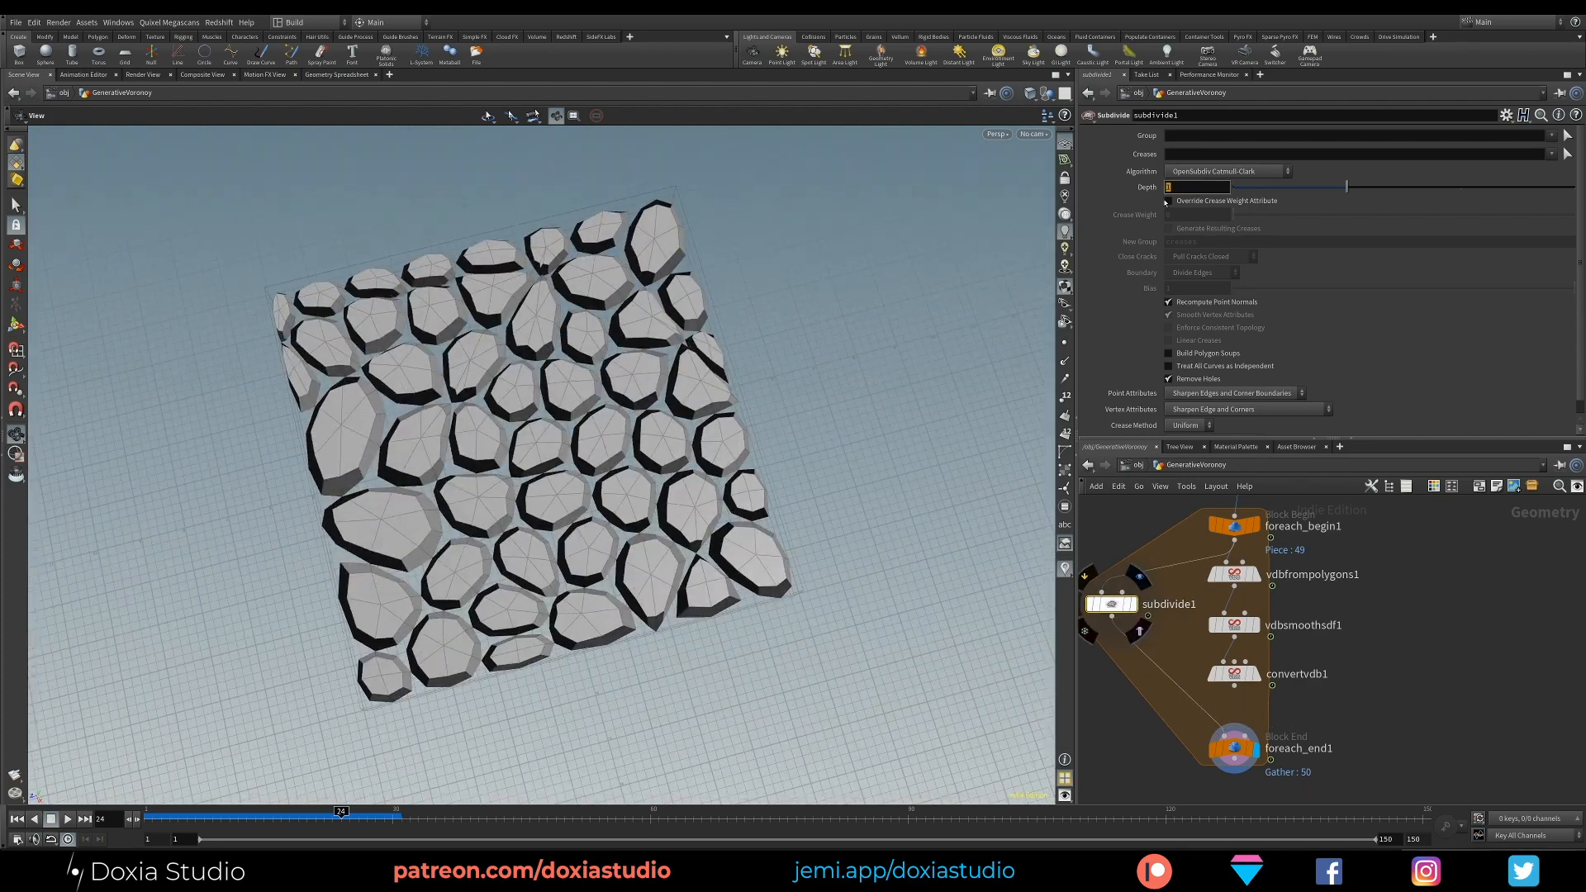
pyautogui.write('4')
pyautogui.press('Return')
pyautogui.moveTo(537, 235); pyautogui.dragTo(529, 611)
pyautogui.scroll(3, 566, 521)
# Step: Wire convertvdb1 back into foreach_end1 and delete the subdivide1 node
pyautogui.moveTo(1226, 728); pyautogui.dragTo(1234, 684)
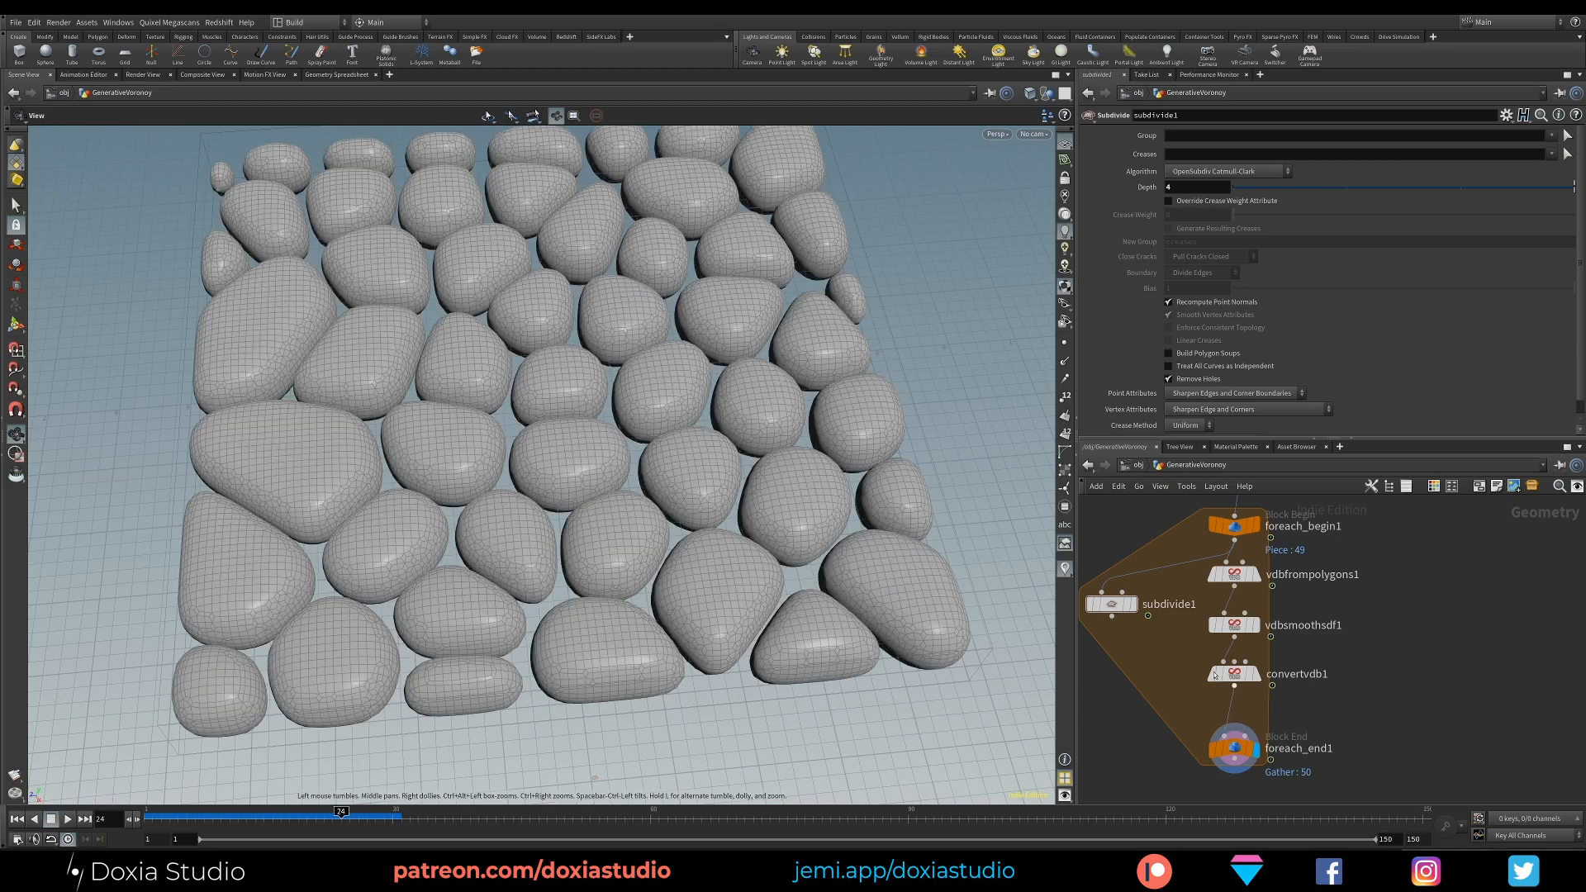
pyautogui.press('Delete')
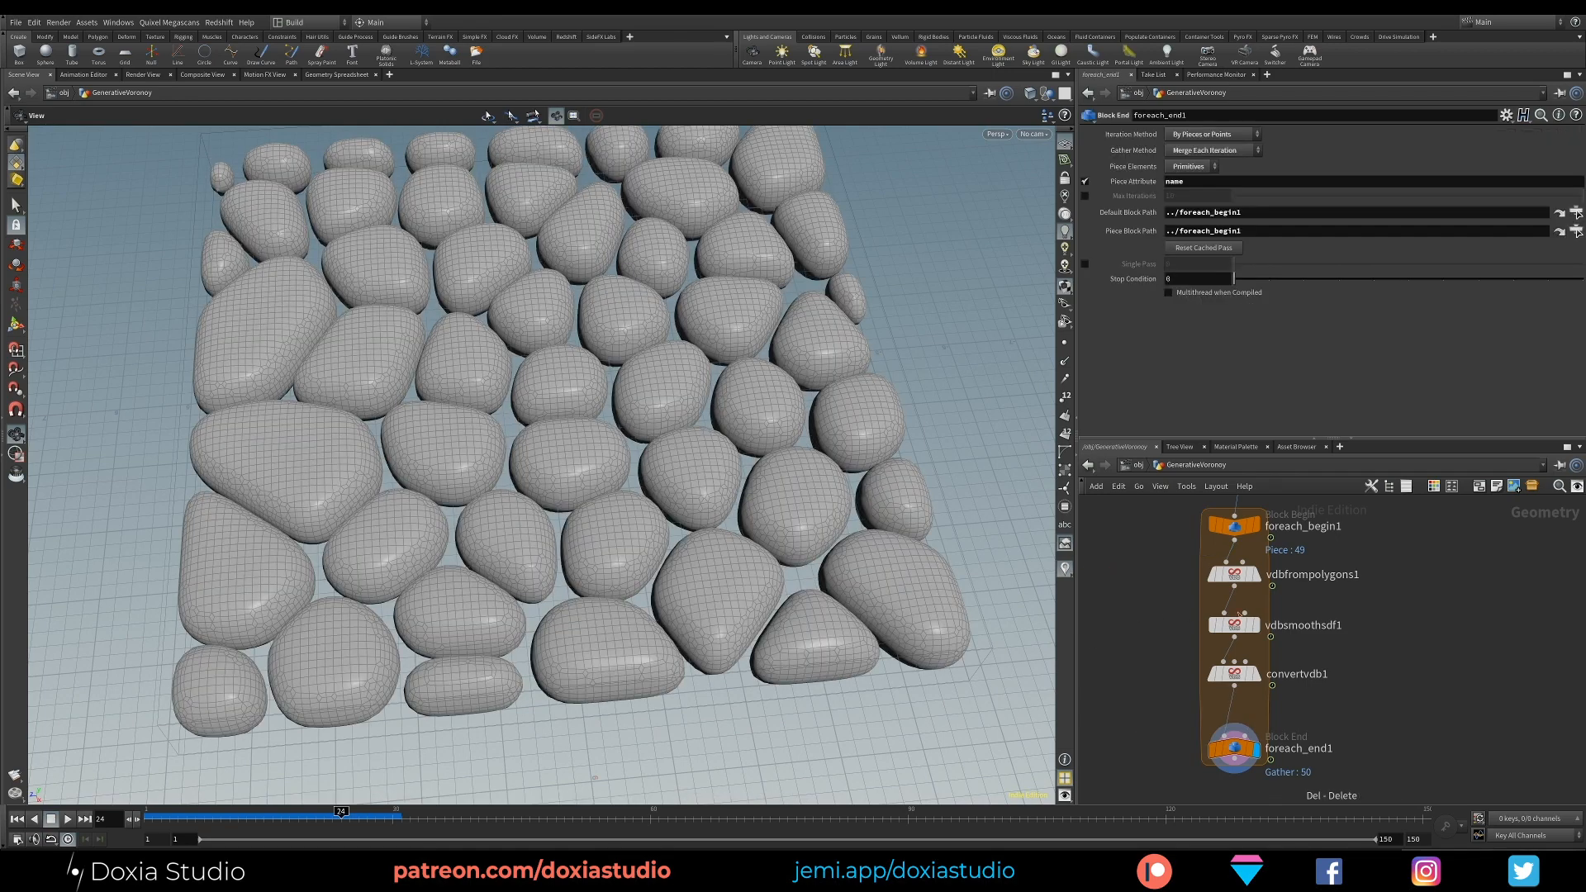
pyautogui.moveTo(1422, 602); pyautogui.dragTo(1387, 614, button='middle')
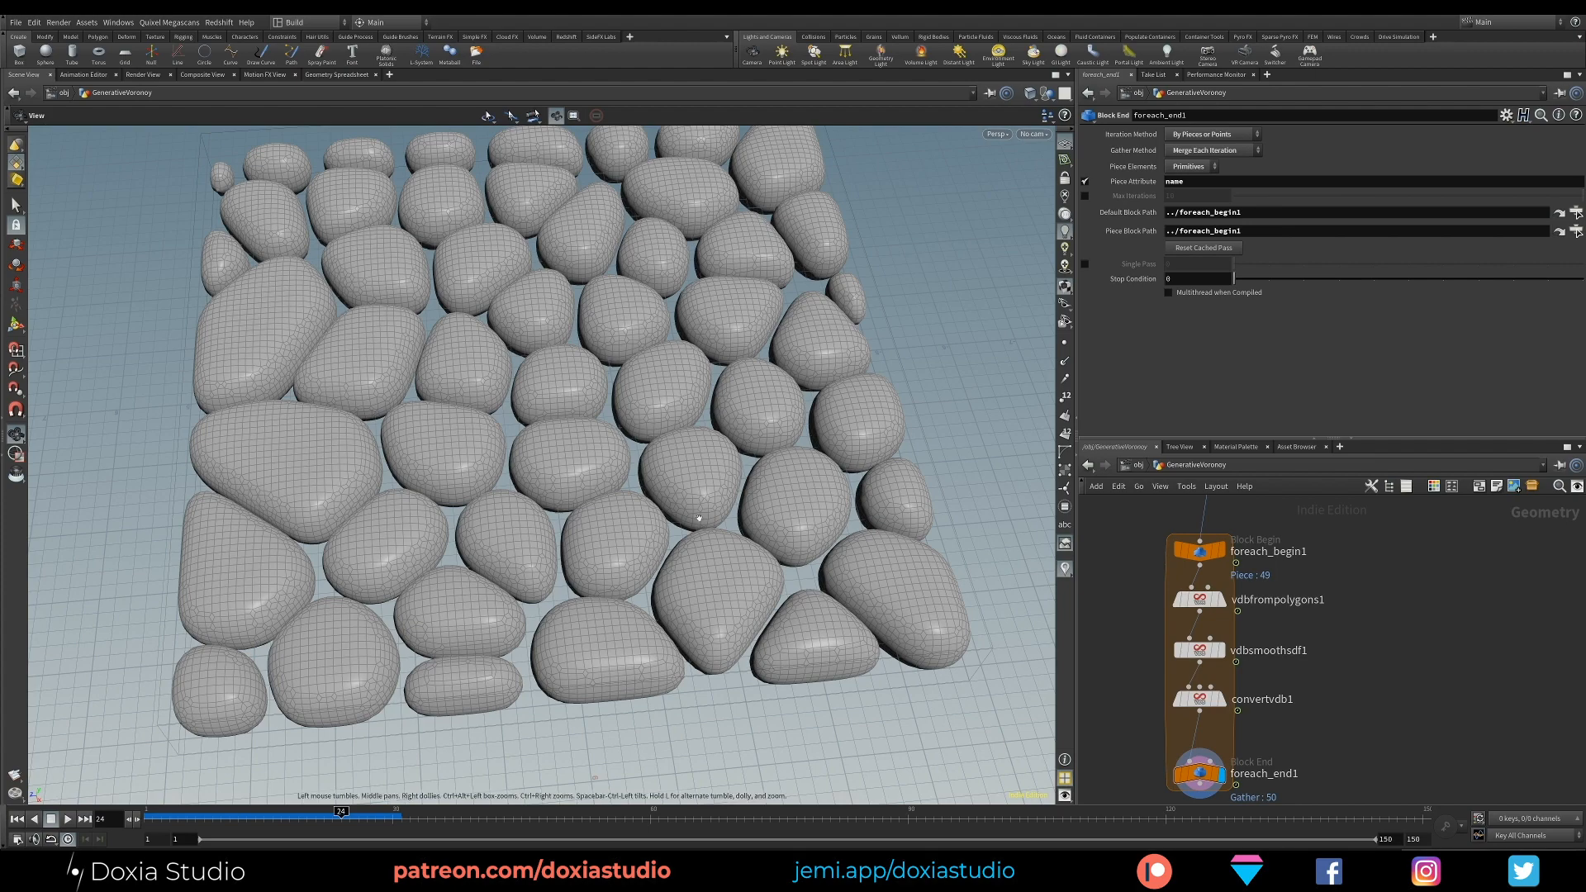
pyautogui.scroll(-4, 689, 513)
pyautogui.moveTo(689, 514); pyautogui.dragTo(537, 590, button='middle')
pyautogui.moveTo(536, 590); pyautogui.dragTo(592, 620)
# Step: Append a Null node after foreach_end1 and name it smooth_voronoy
pyautogui.moveTo(1374, 617); pyautogui.dragTo(1358, 506, button='middle')
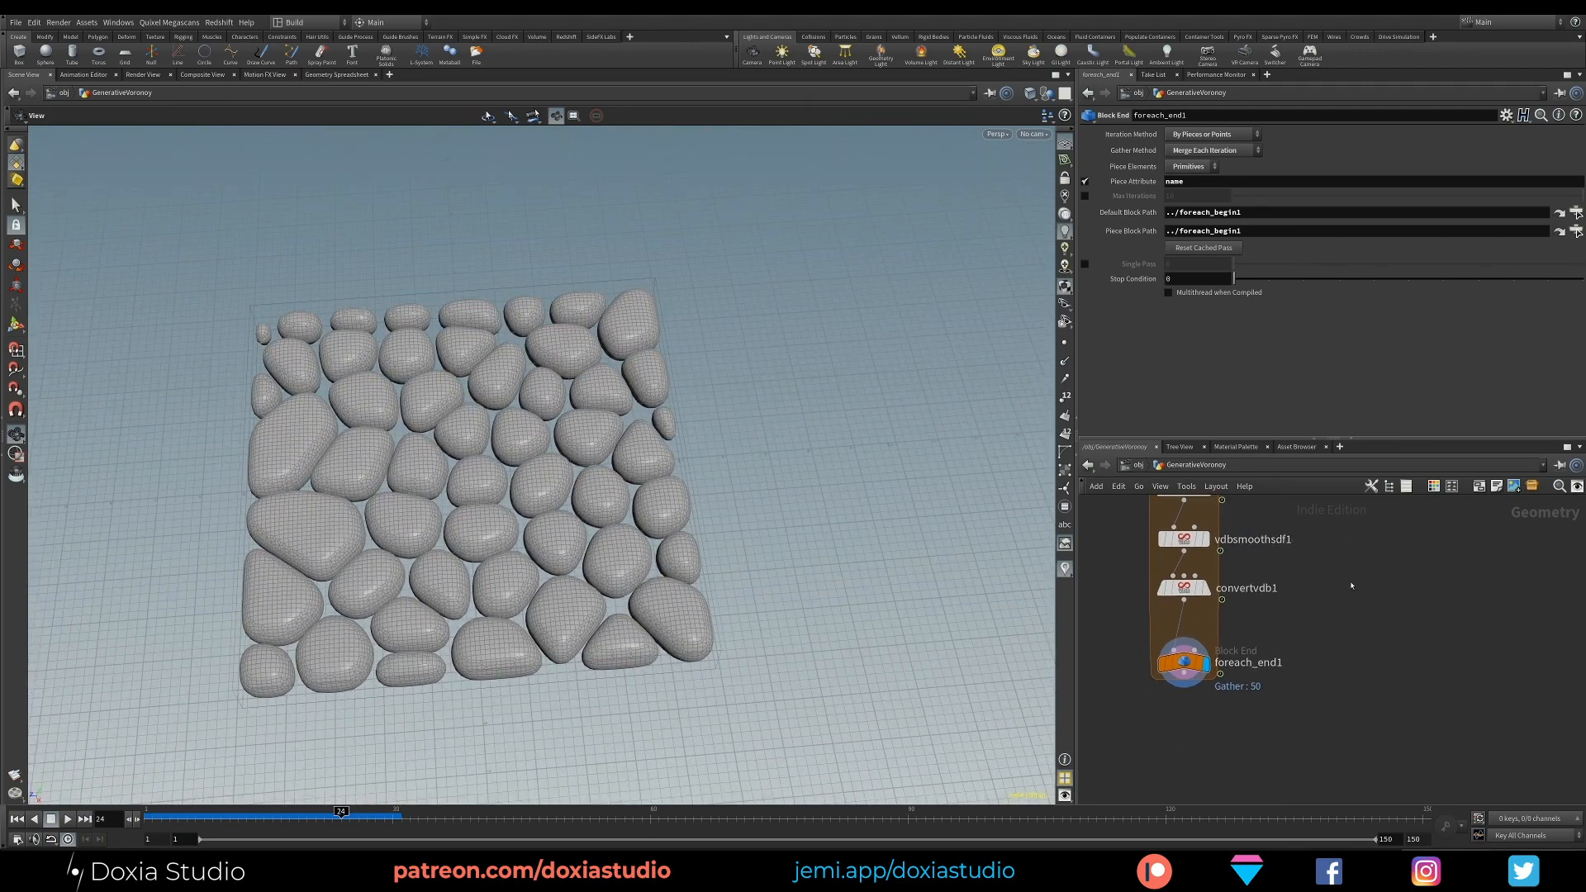
pyautogui.click(1220, 674)
pyautogui.press('Tab')
pyautogui.write('nu')
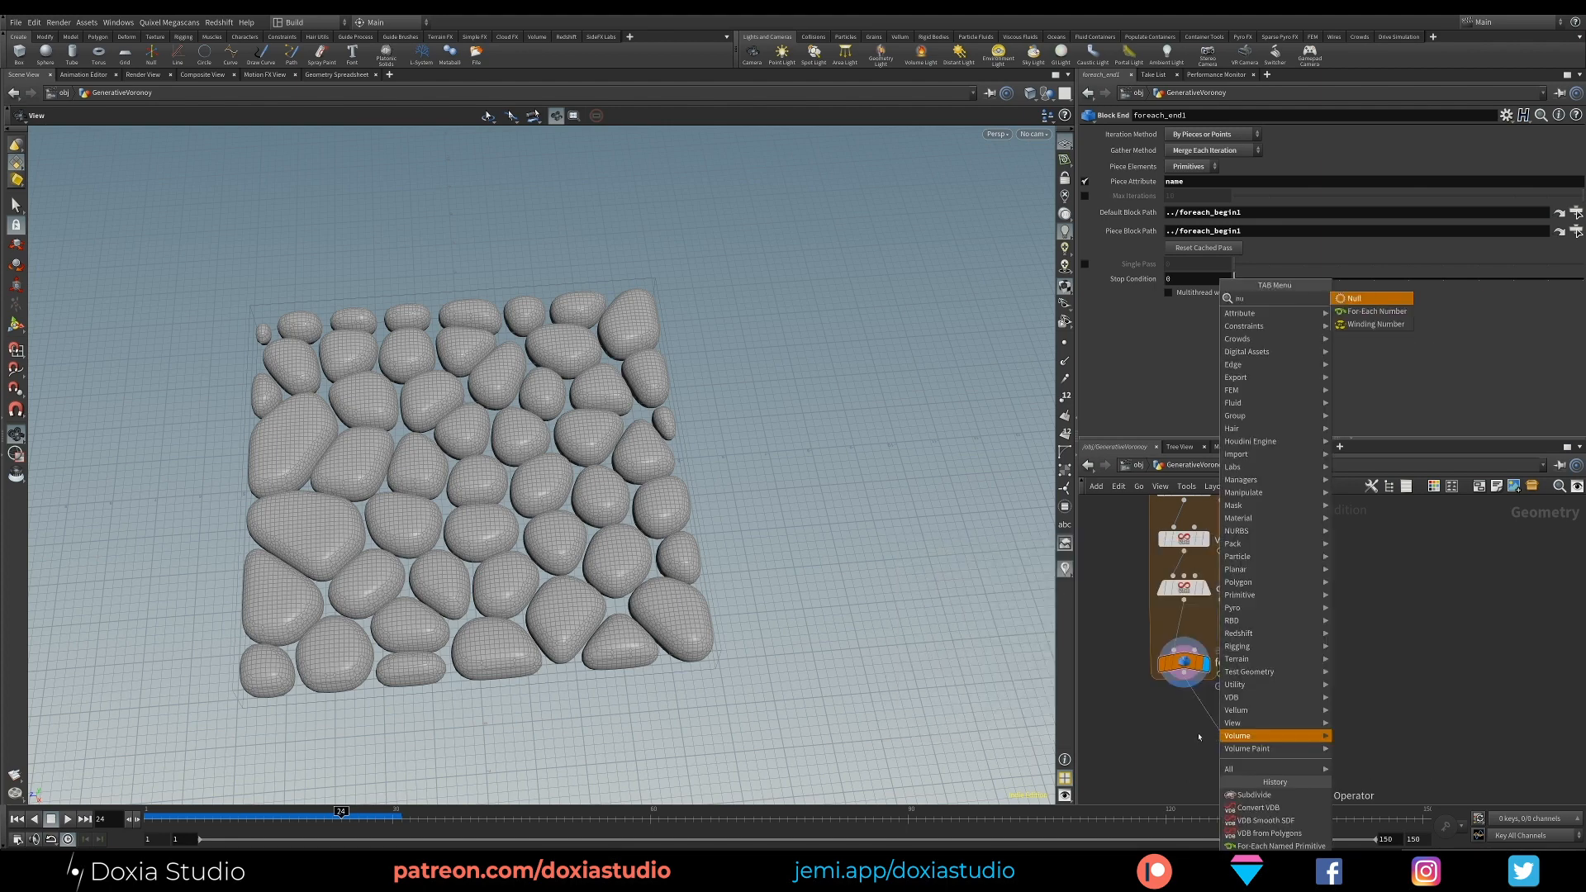
pyautogui.press('Return')
pyautogui.click(1230, 745)
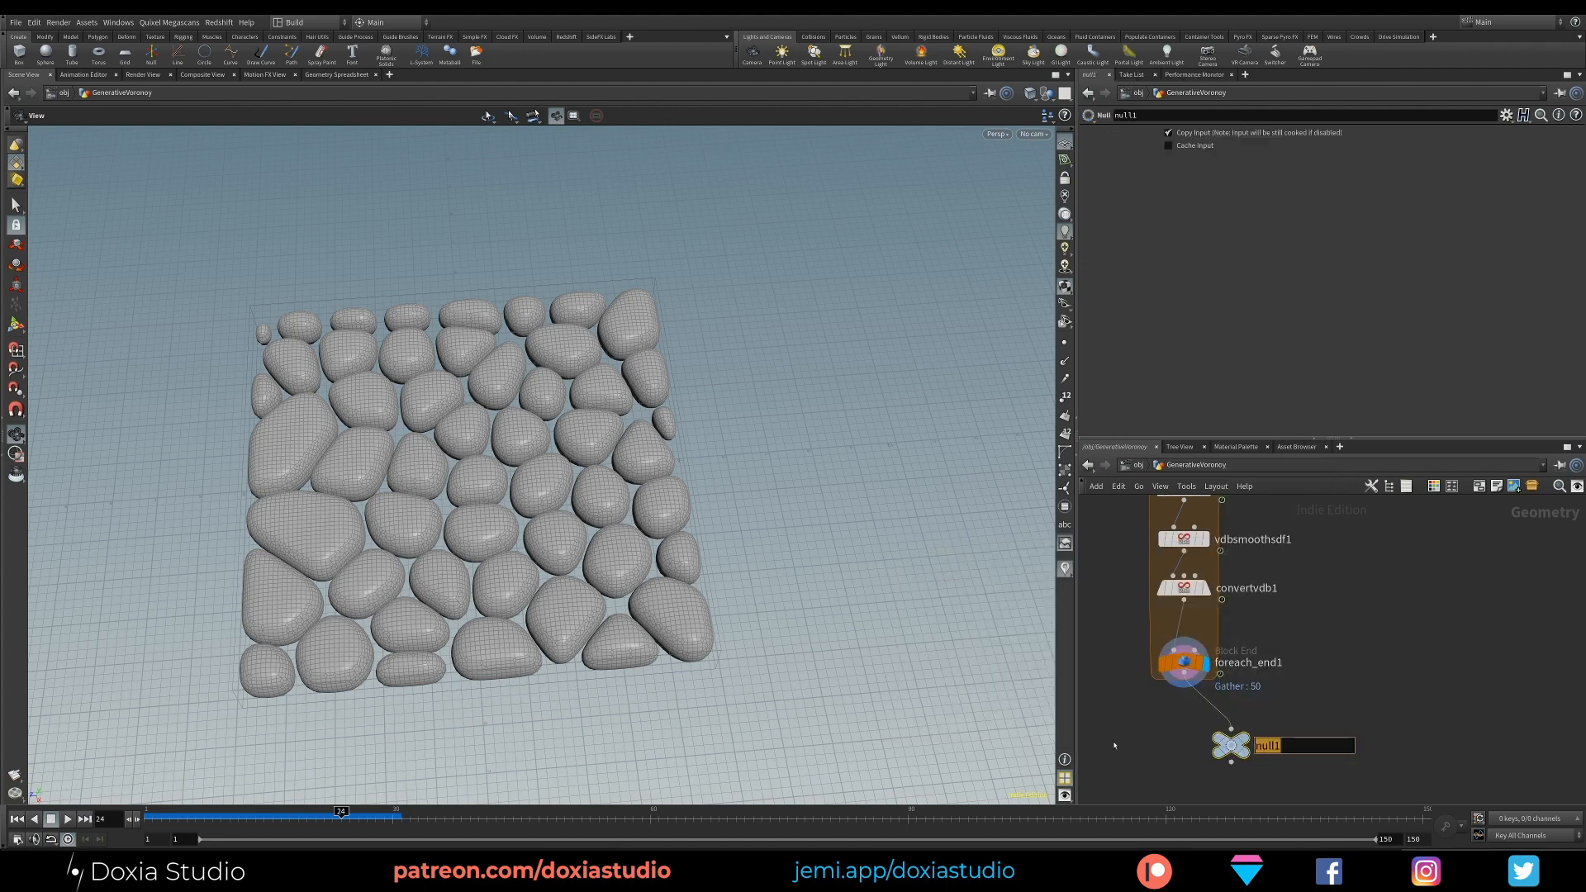
pyautogui.write('smooth_voronoy')
pyautogui.press('Return')
# Step: Set the Force Total Count of scatter1 to 1200
pyautogui.moveTo(487, 520); pyautogui.dragTo(431, 541, button='right')
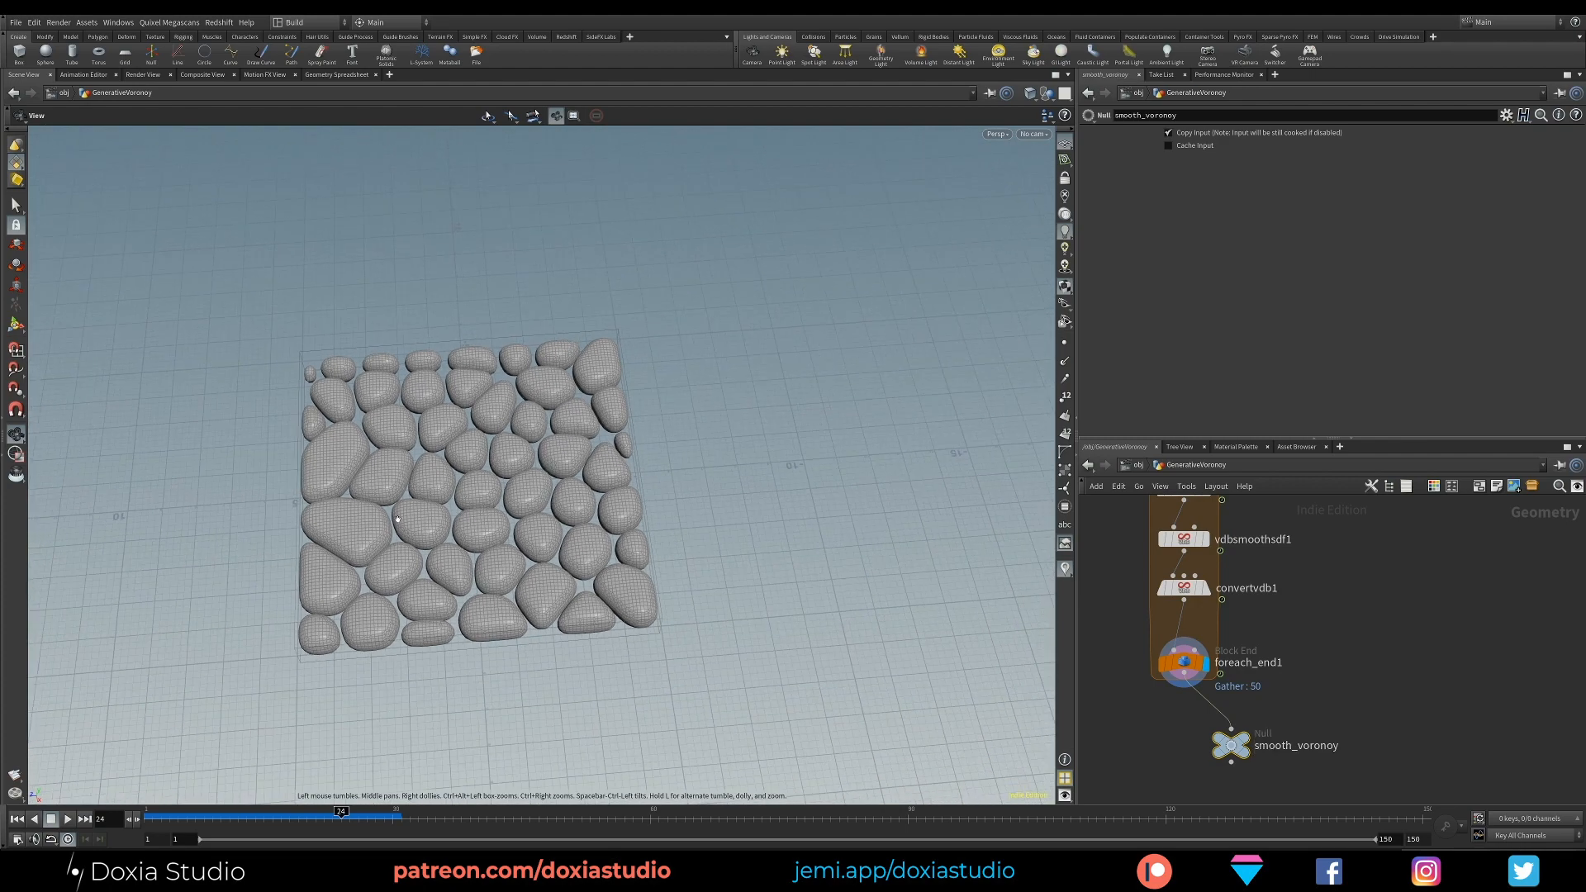
pyautogui.moveTo(432, 541); pyautogui.dragTo(446, 584, button='middle')
pyautogui.moveTo(446, 584); pyautogui.dragTo(459, 654)
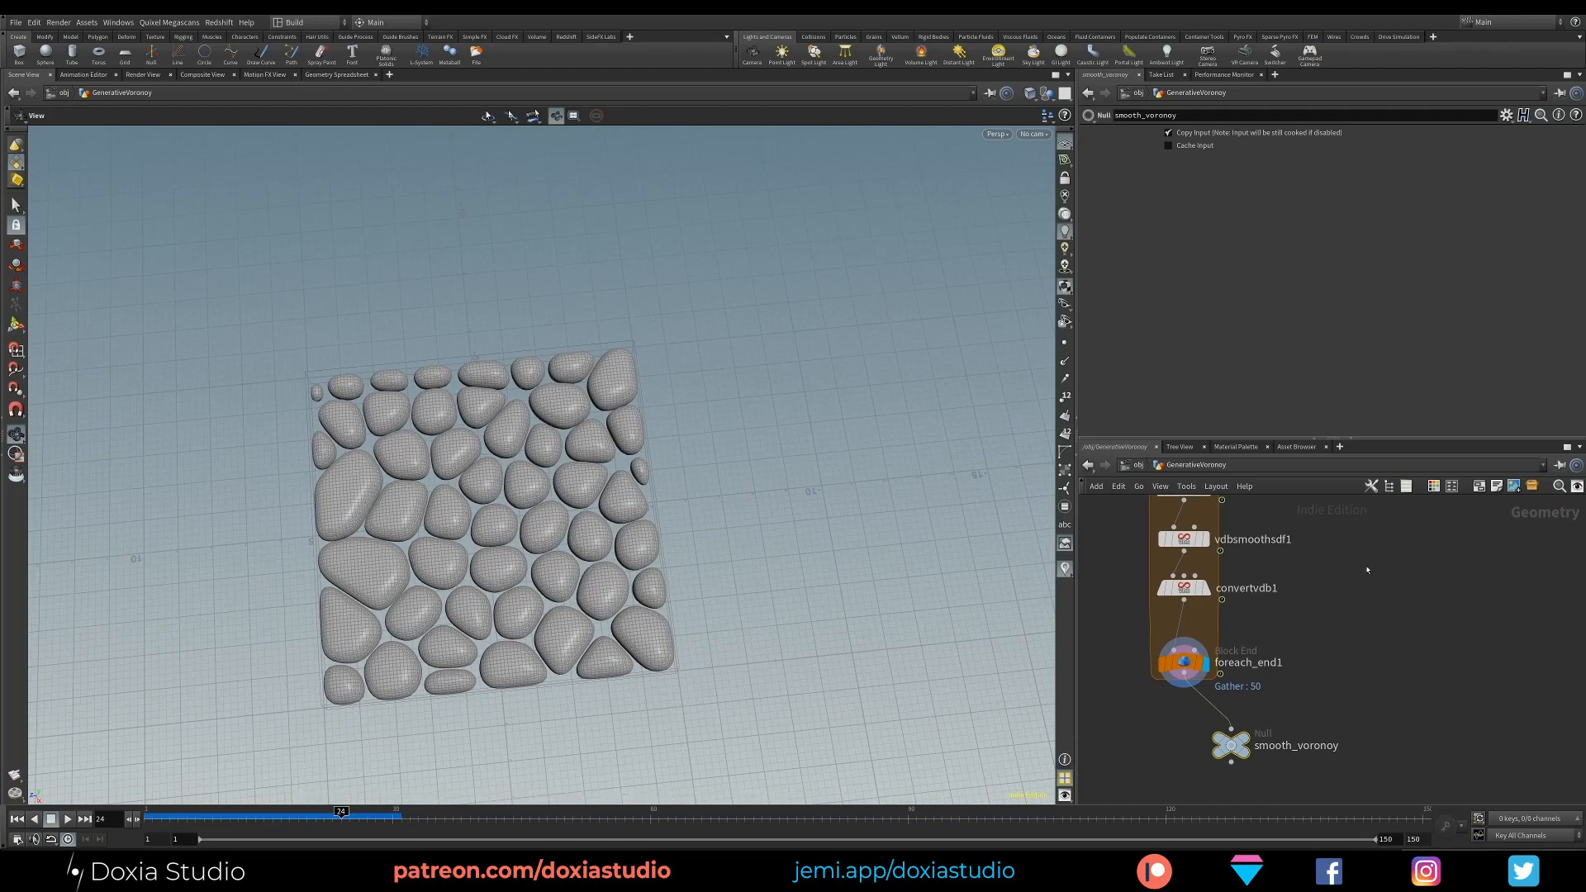
pyautogui.moveTo(1366, 570); pyautogui.dragTo(1303, 789, button='middle')
pyautogui.moveTo(1461, 499); pyautogui.dragTo(1432, 675, button='middle')
pyautogui.click(1261, 639)
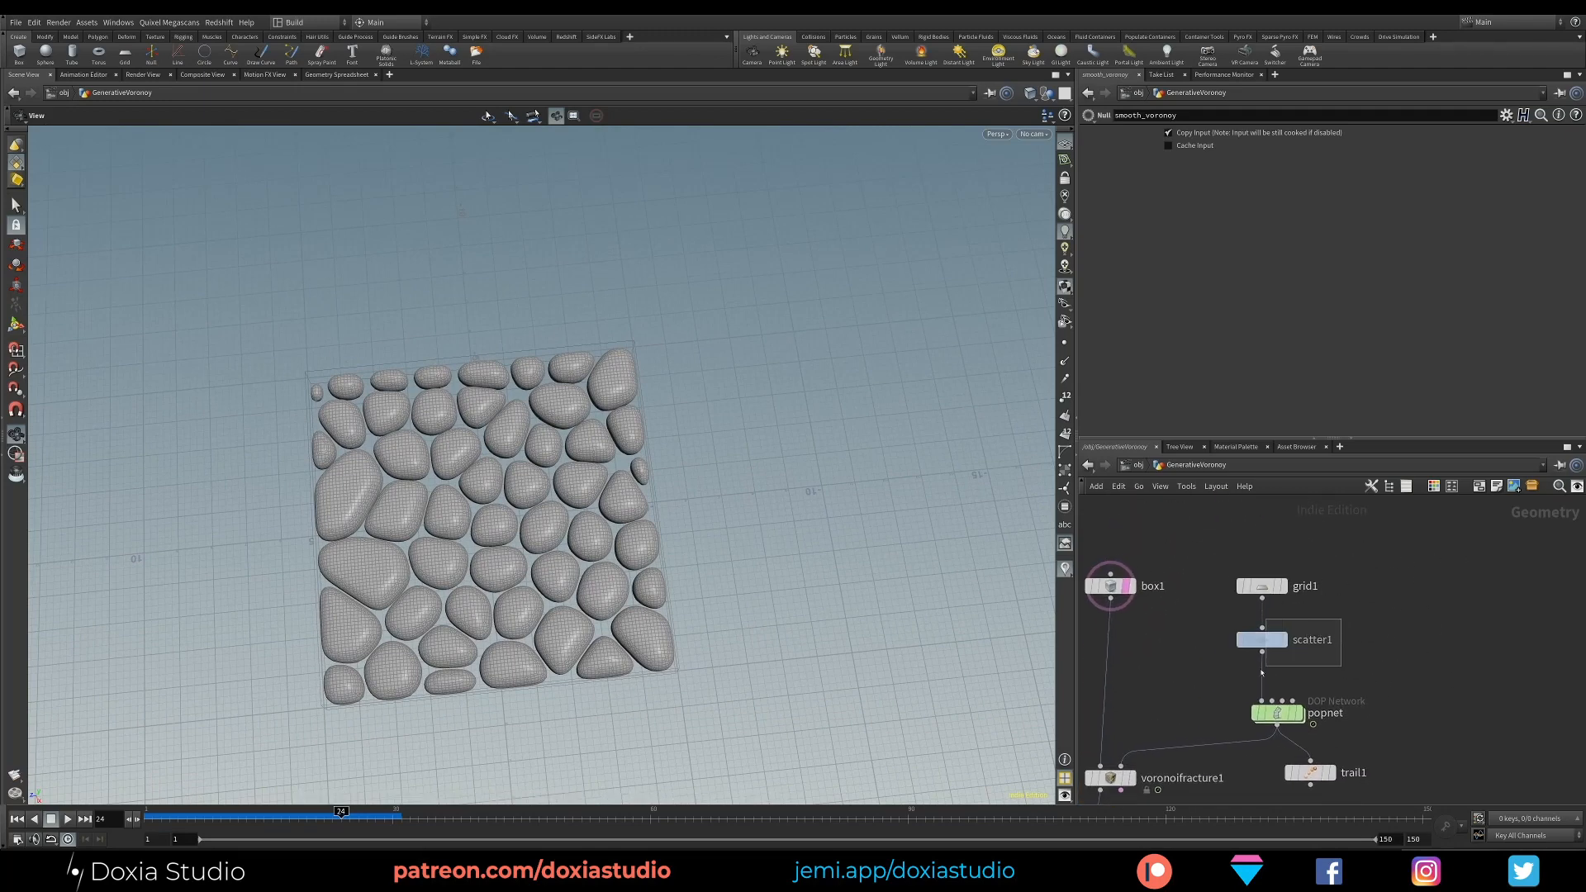
pyautogui.moveTo(1177, 255); pyautogui.dragTo(1145, 276)
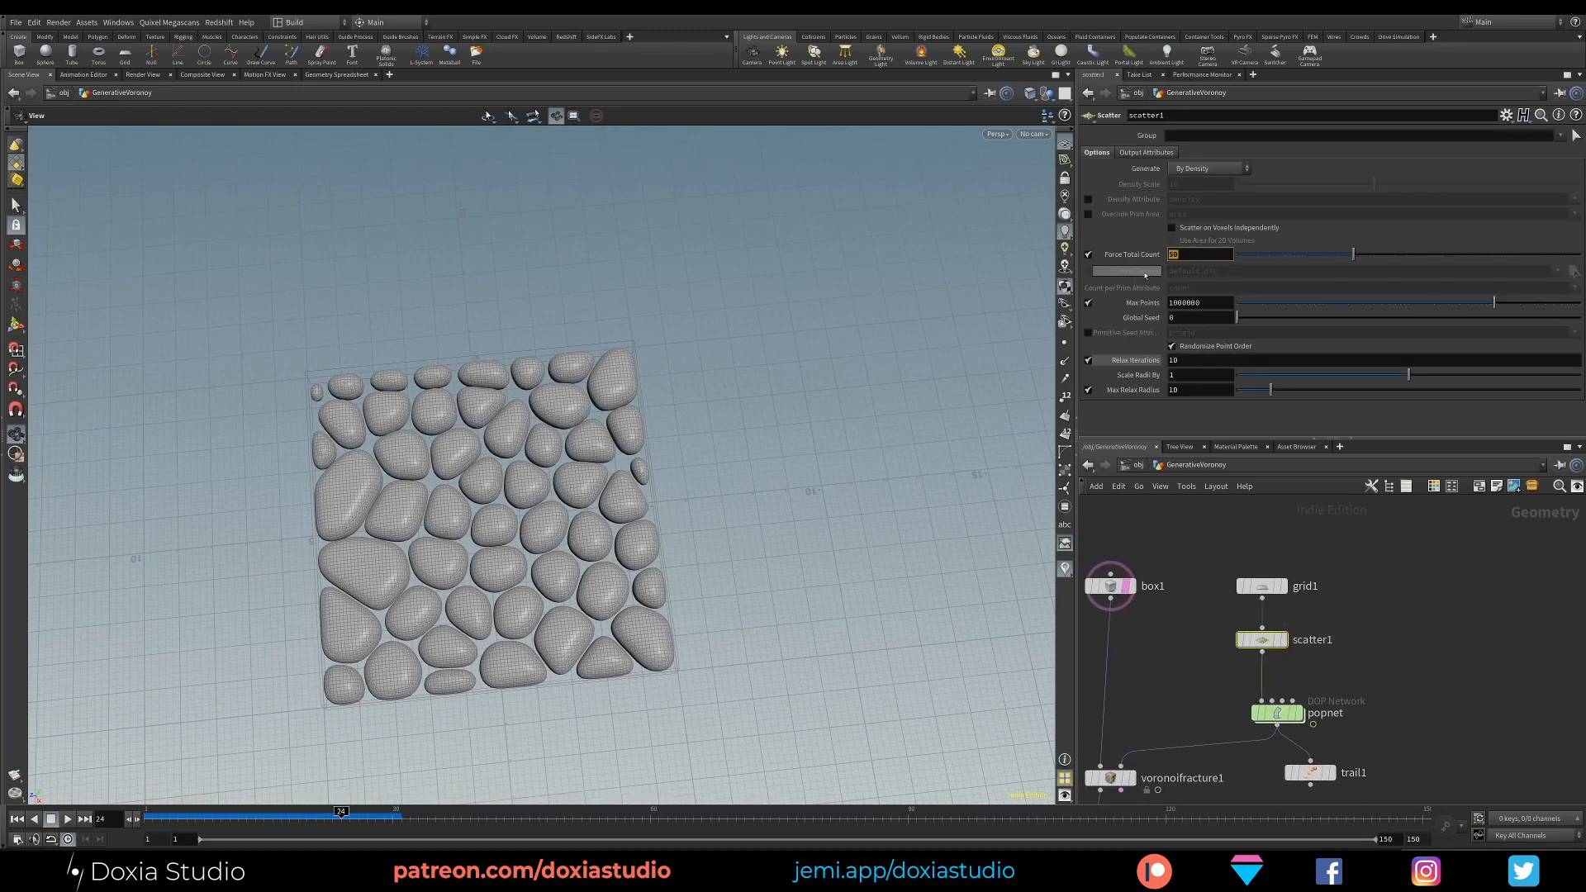
pyautogui.write('1200')
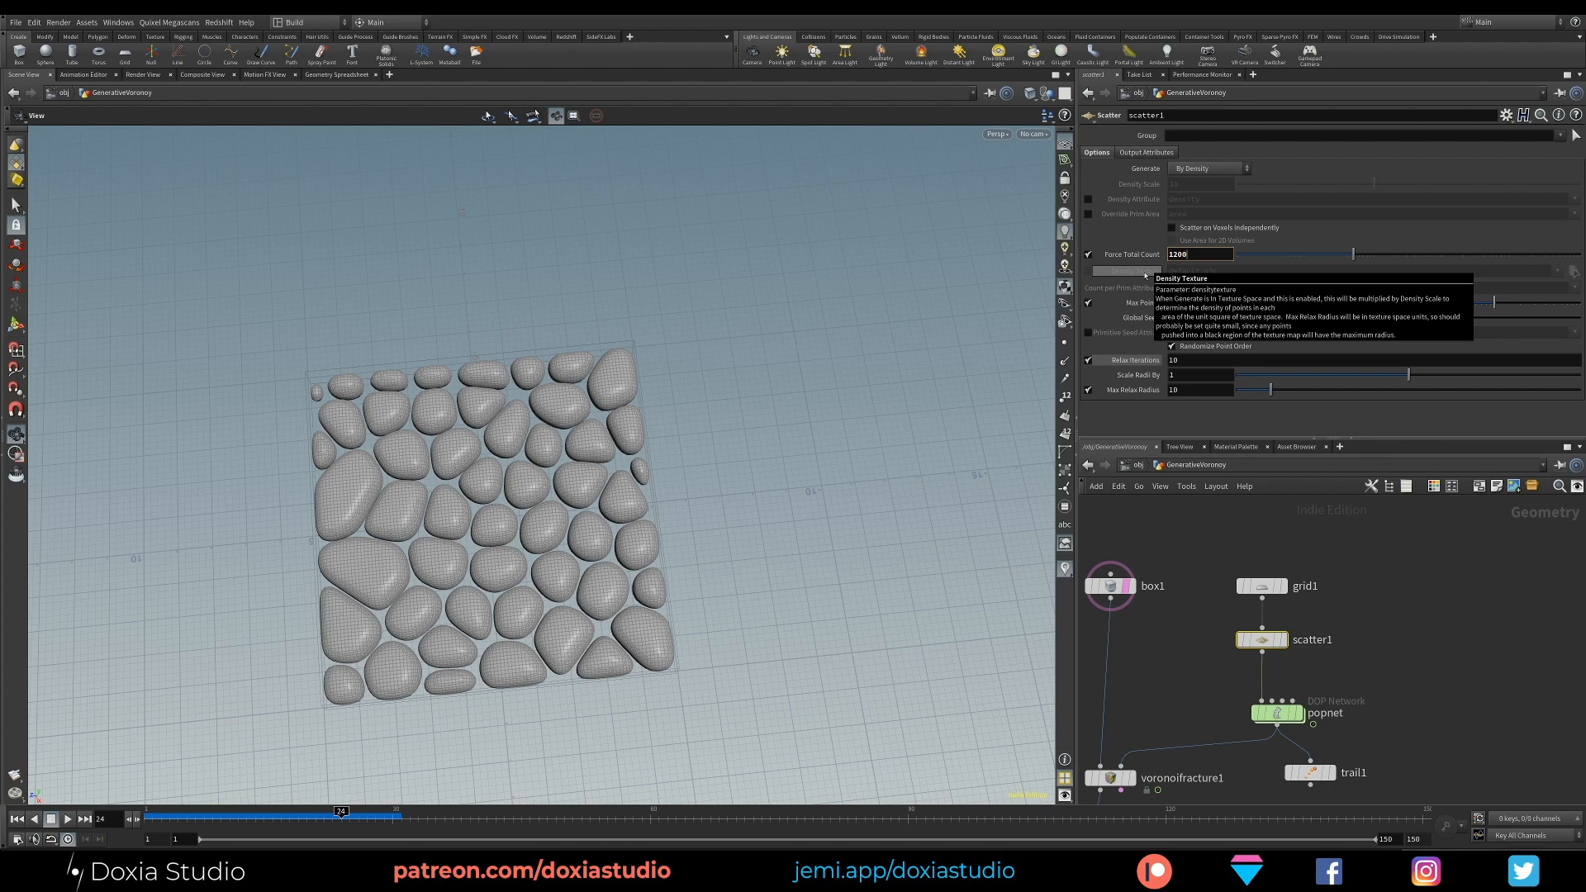
pyautogui.press('Return')
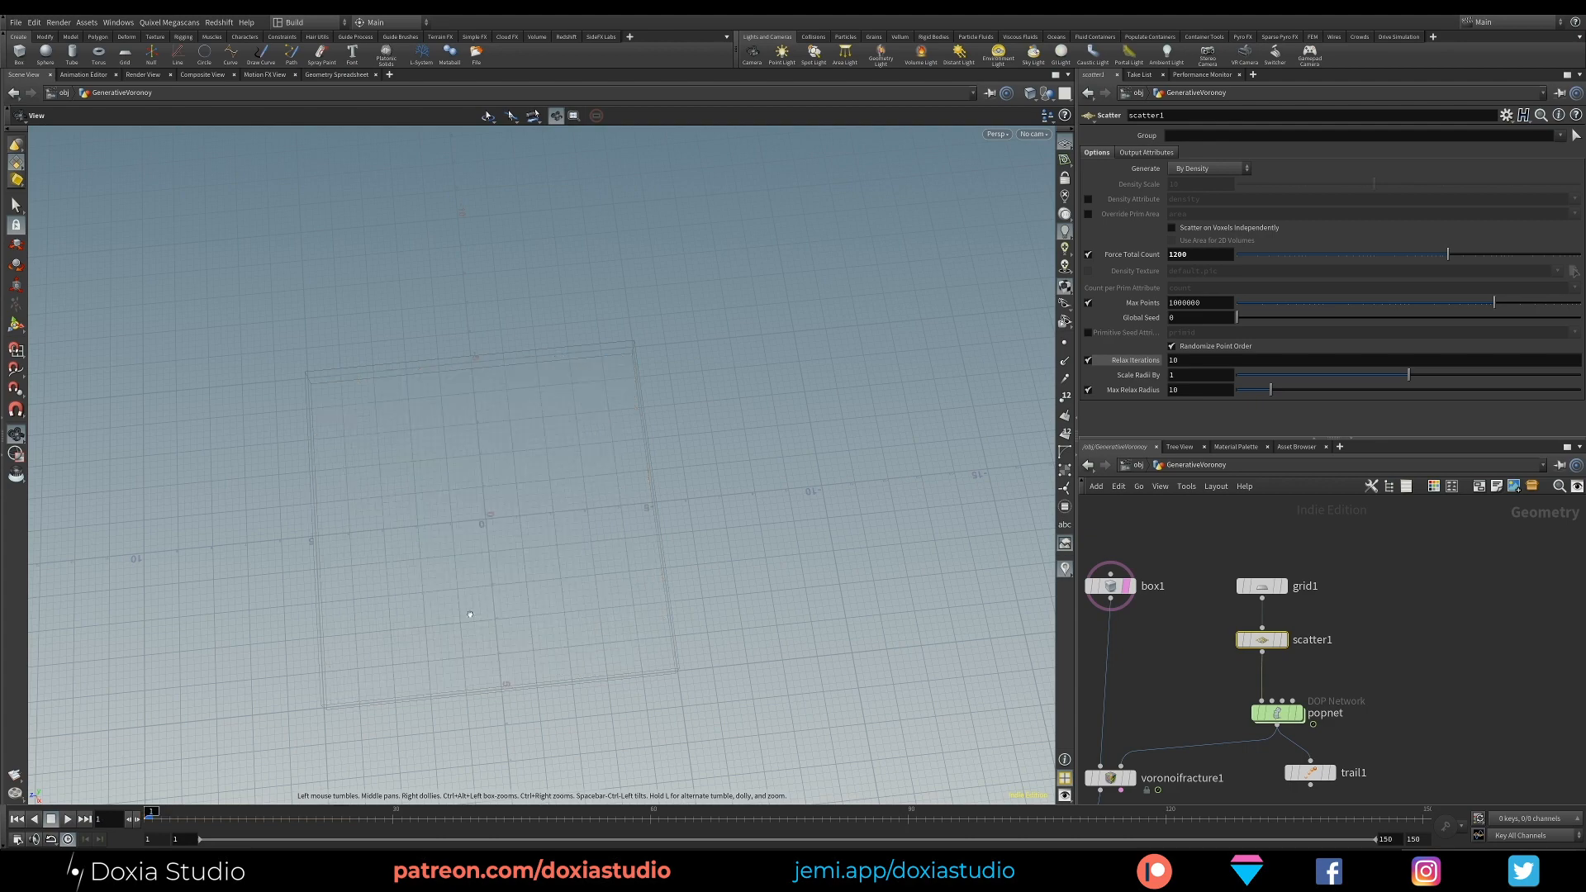
# Step: Display voronoifracture1 and inspect the denser fracture pattern of the slab
pyautogui.scroll(-2, 471, 644)
pyautogui.moveTo(471, 644); pyautogui.dragTo(552, 418, button='middle')
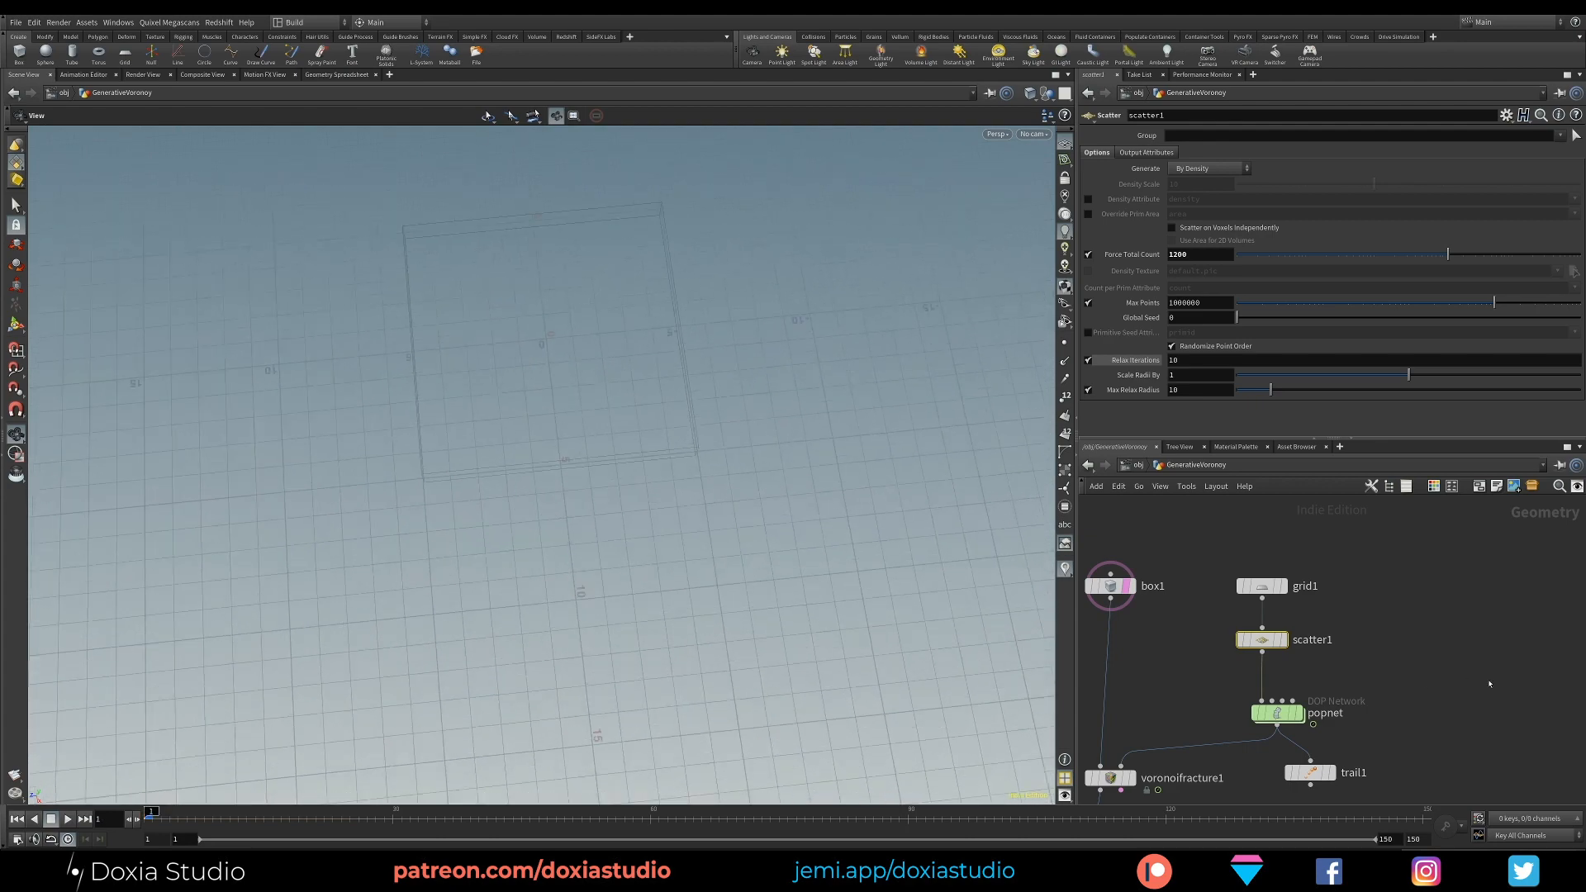
pyautogui.moveTo(1459, 682); pyautogui.dragTo(1504, 556, button='middle')
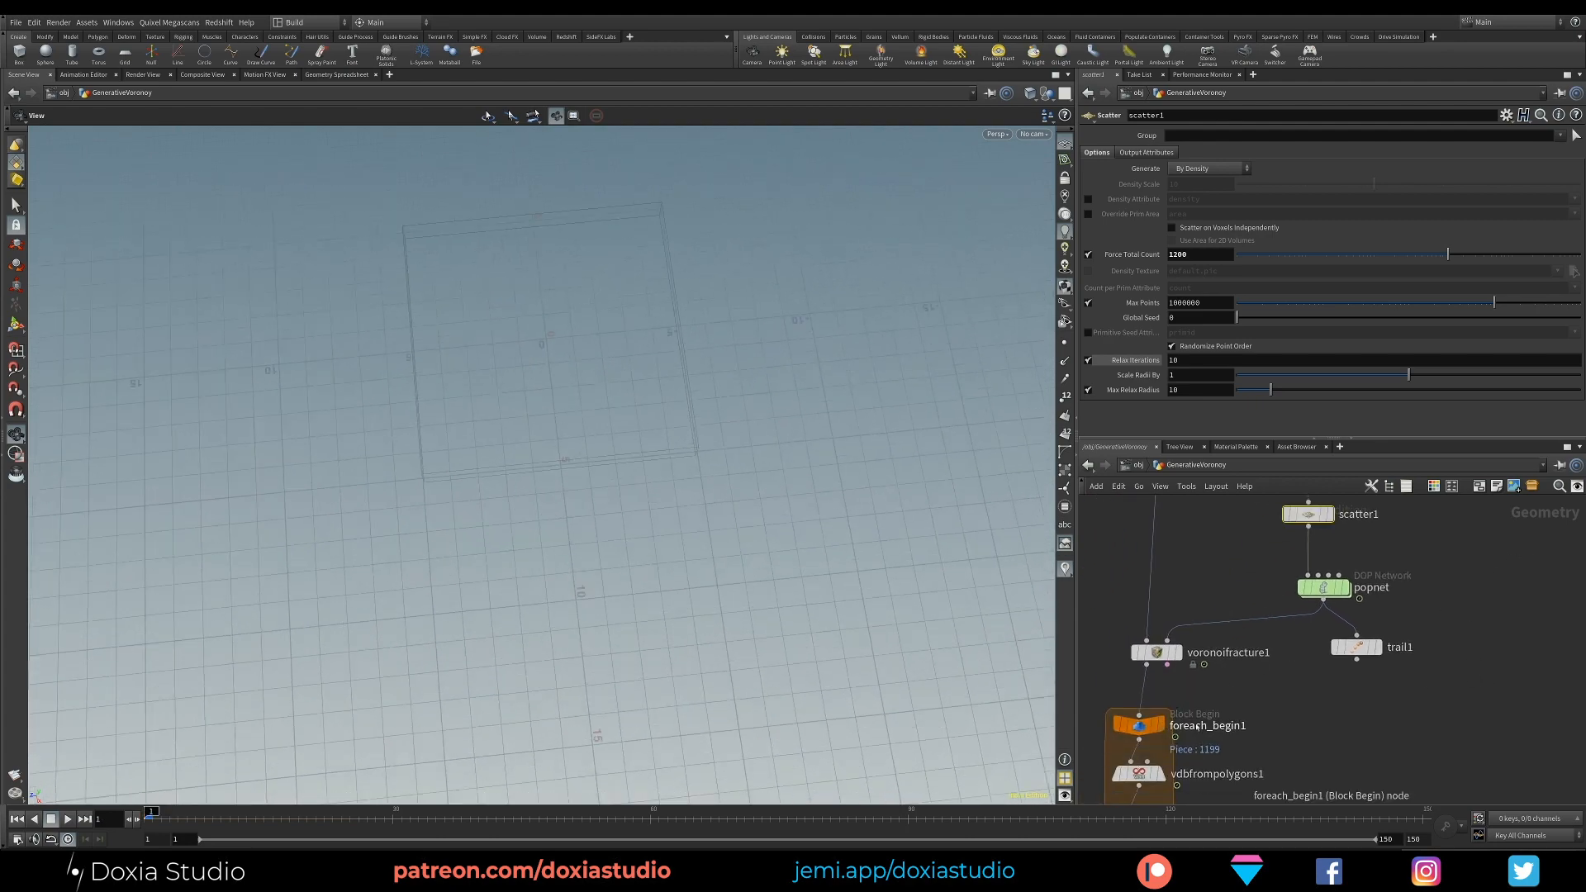
pyautogui.click(1181, 652)
pyautogui.scroll(4, 610, 618)
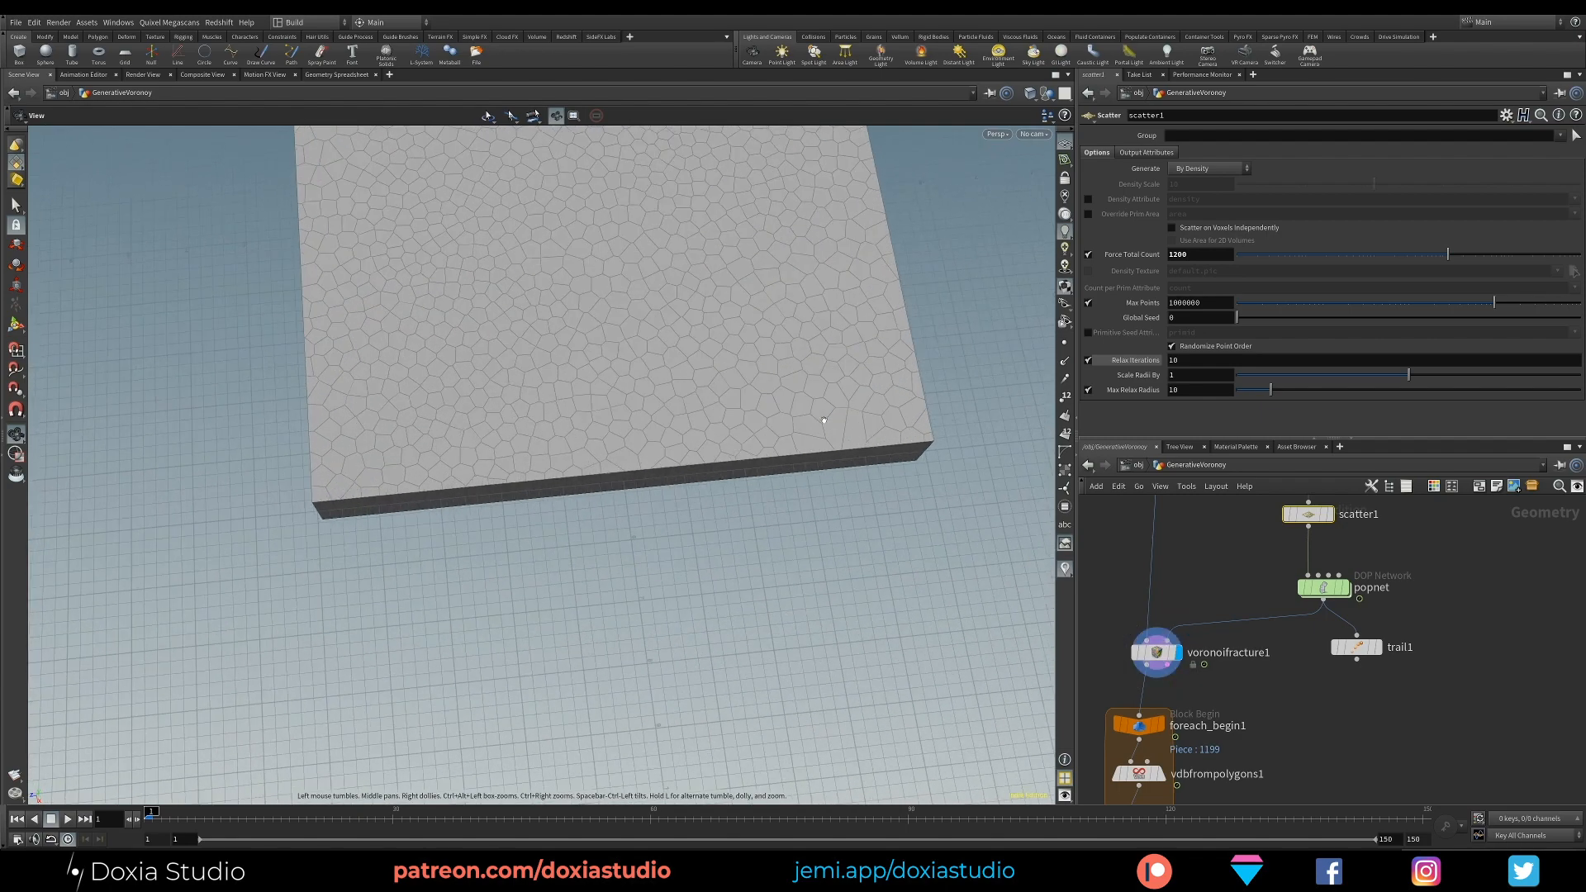
pyautogui.scroll(-2, 611, 618)
pyautogui.moveTo(610, 618); pyautogui.dragTo(596, 554, button='middle')
pyautogui.moveTo(595, 554); pyautogui.dragTo(644, 503)
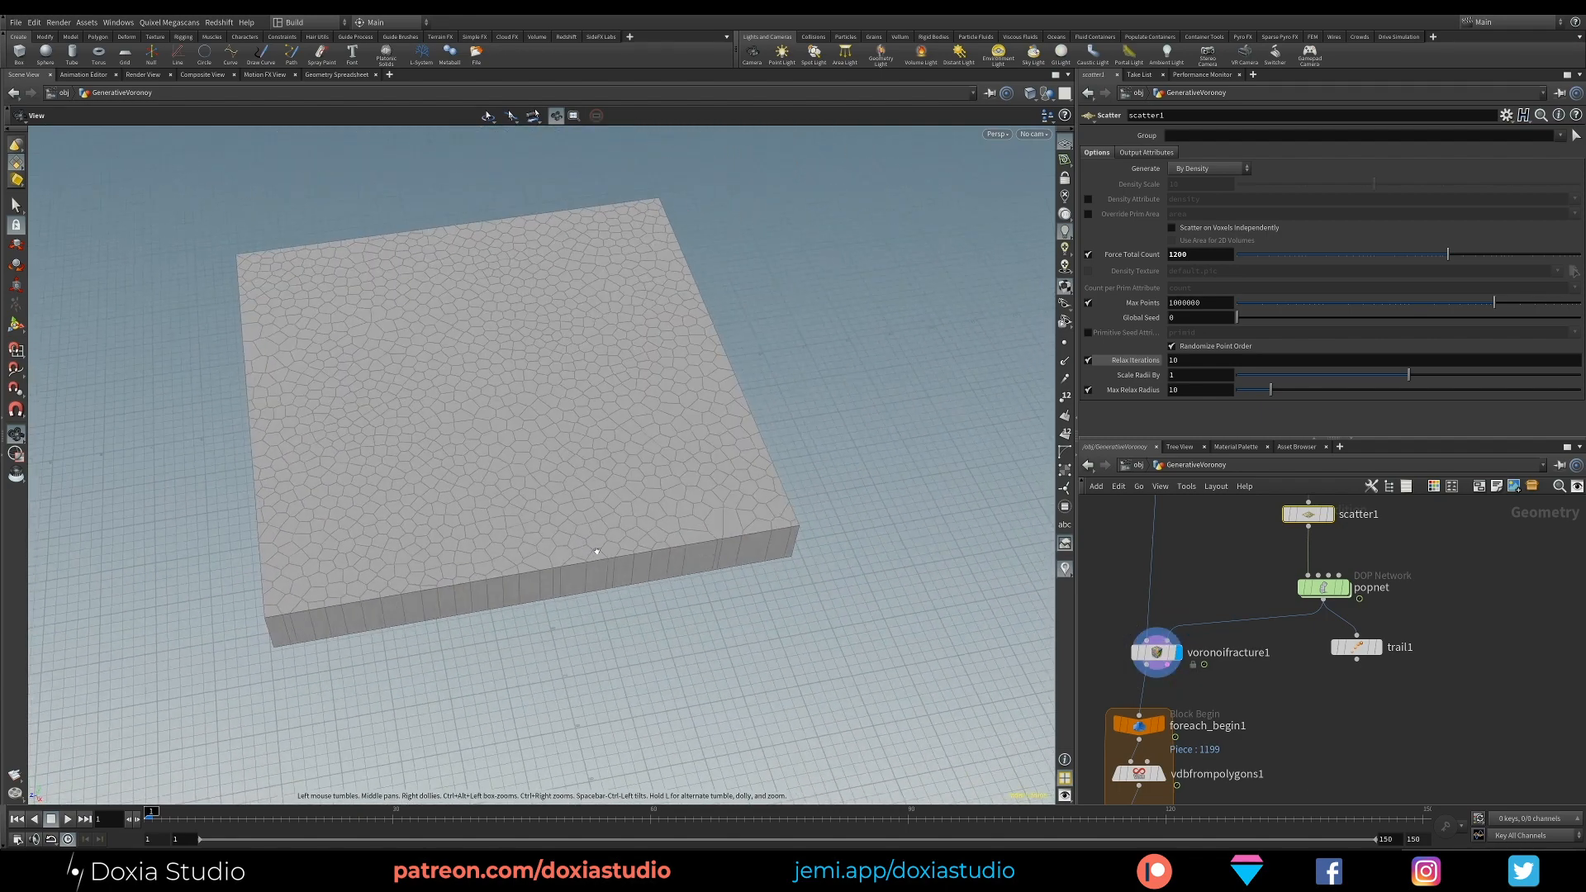
pyautogui.moveTo(645, 504); pyautogui.dragTo(624, 537, button='middle')
# Step: Display vdbfrompolygons1 inside the loop and inspect the single piece's VDB
pyautogui.moveTo(1148, 748); pyautogui.dragTo(1186, 634, button='middle')
pyautogui.moveTo(1210, 725); pyautogui.dragTo(1216, 663, button='middle')
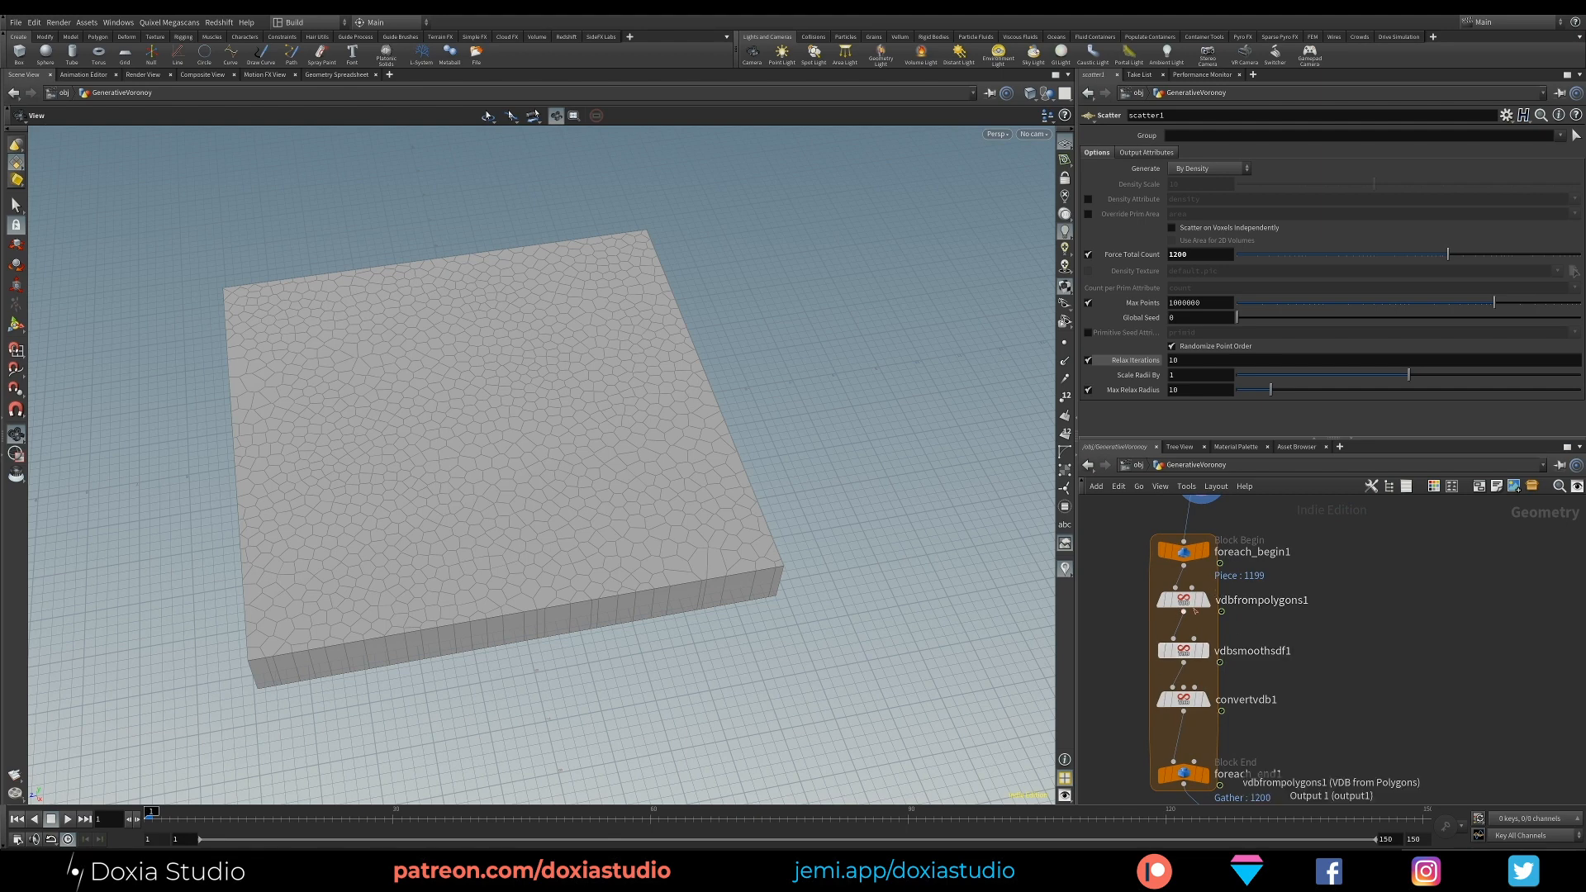
pyautogui.click(1207, 598)
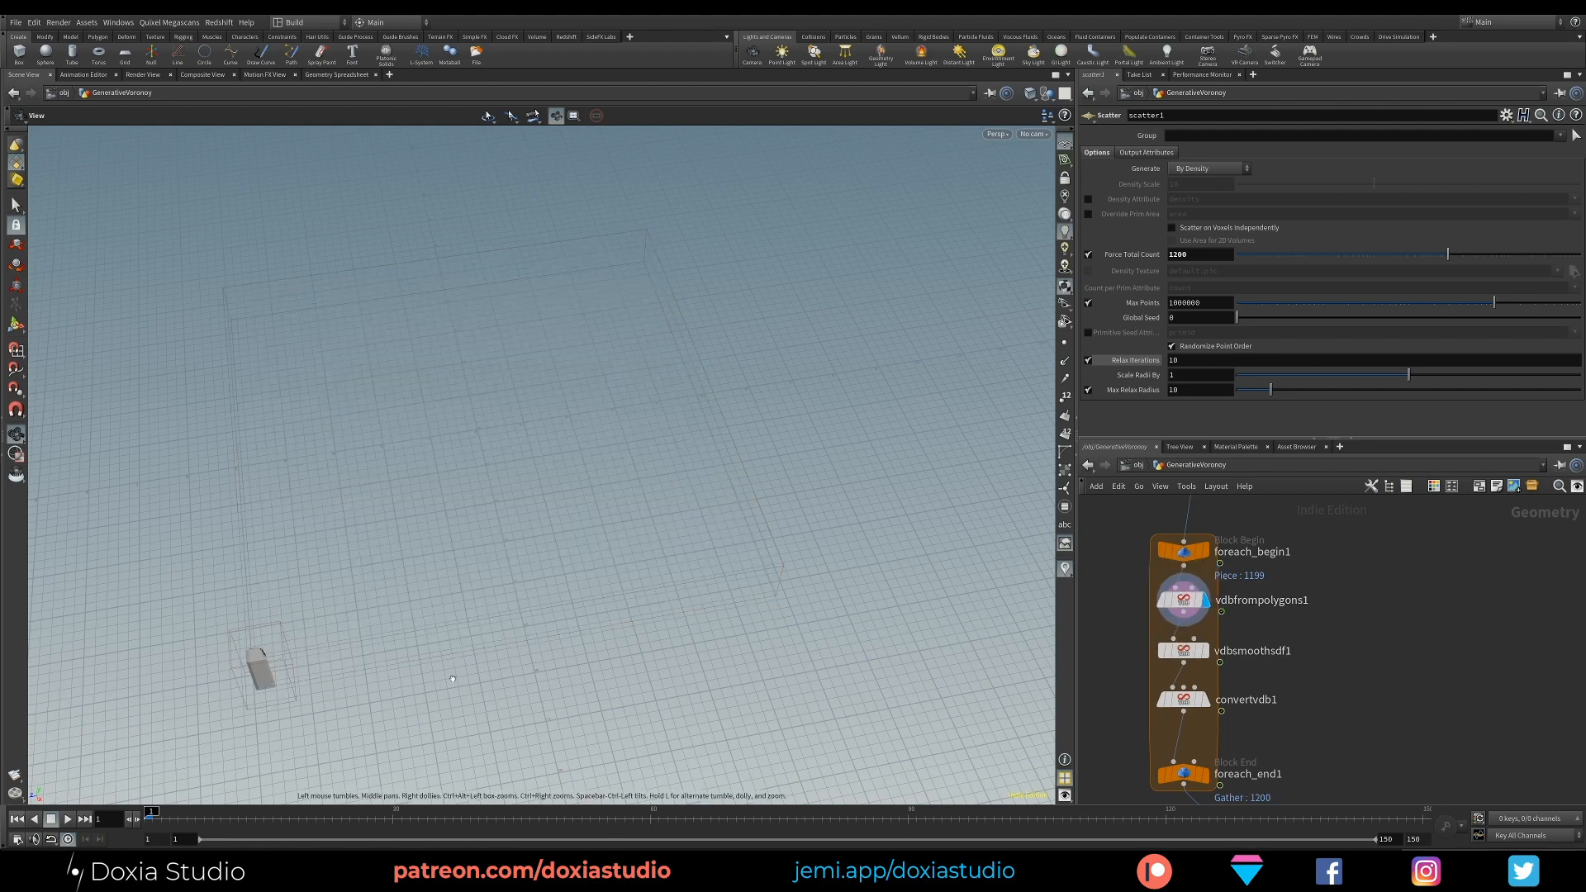
pyautogui.moveTo(230, 717); pyautogui.dragTo(362, 623)
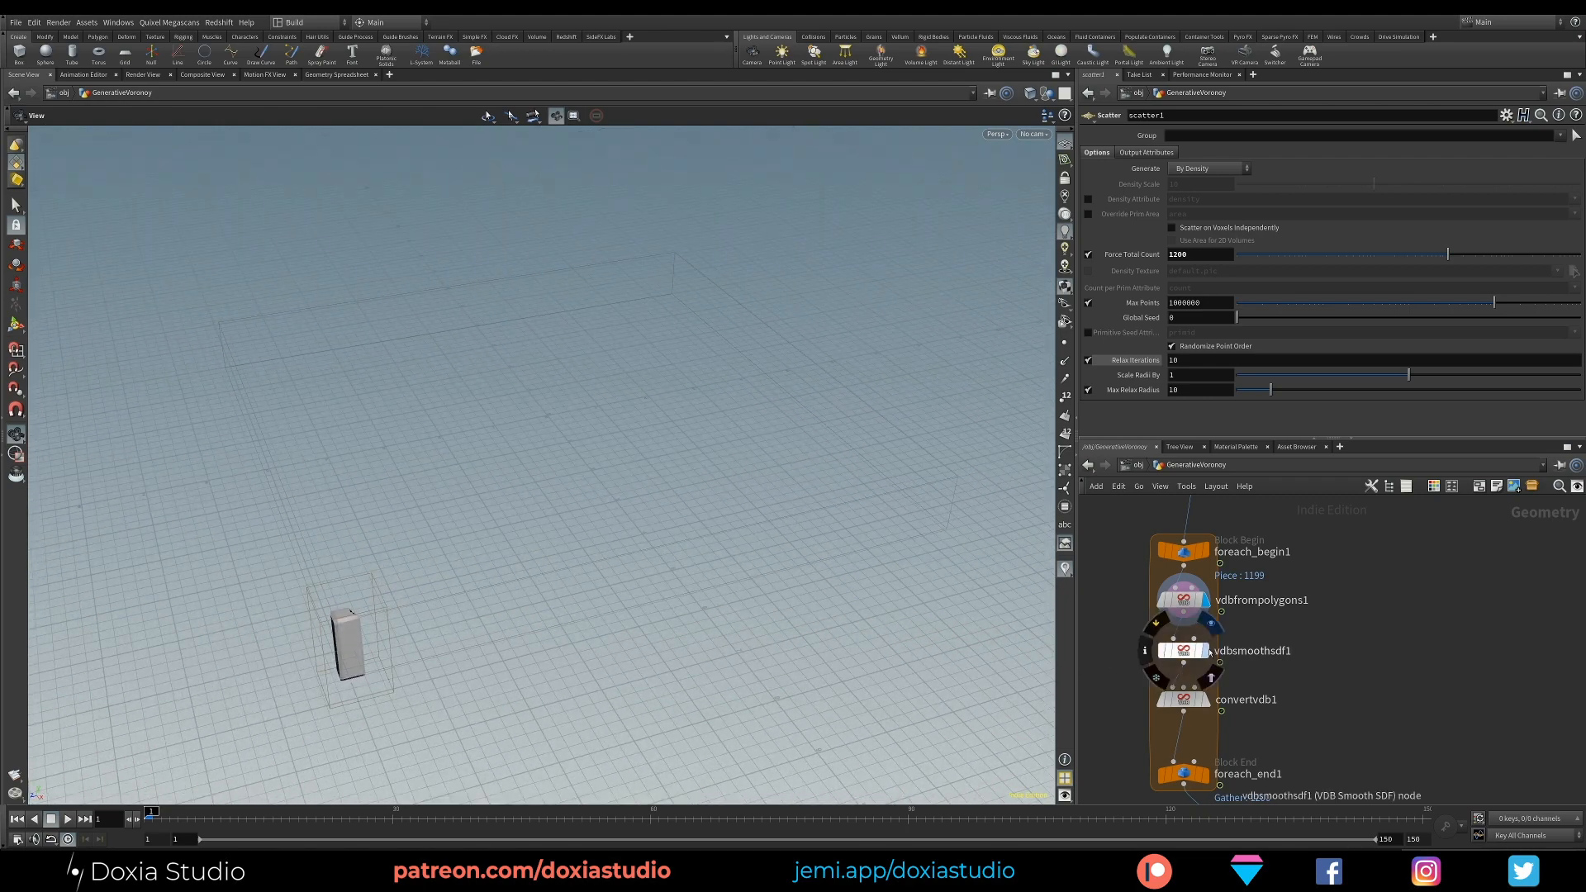
# Step: Display vdbsmoothsdf1 and set its iterations to 2 and its filter voxel radius to 1
pyautogui.click(1206, 650)
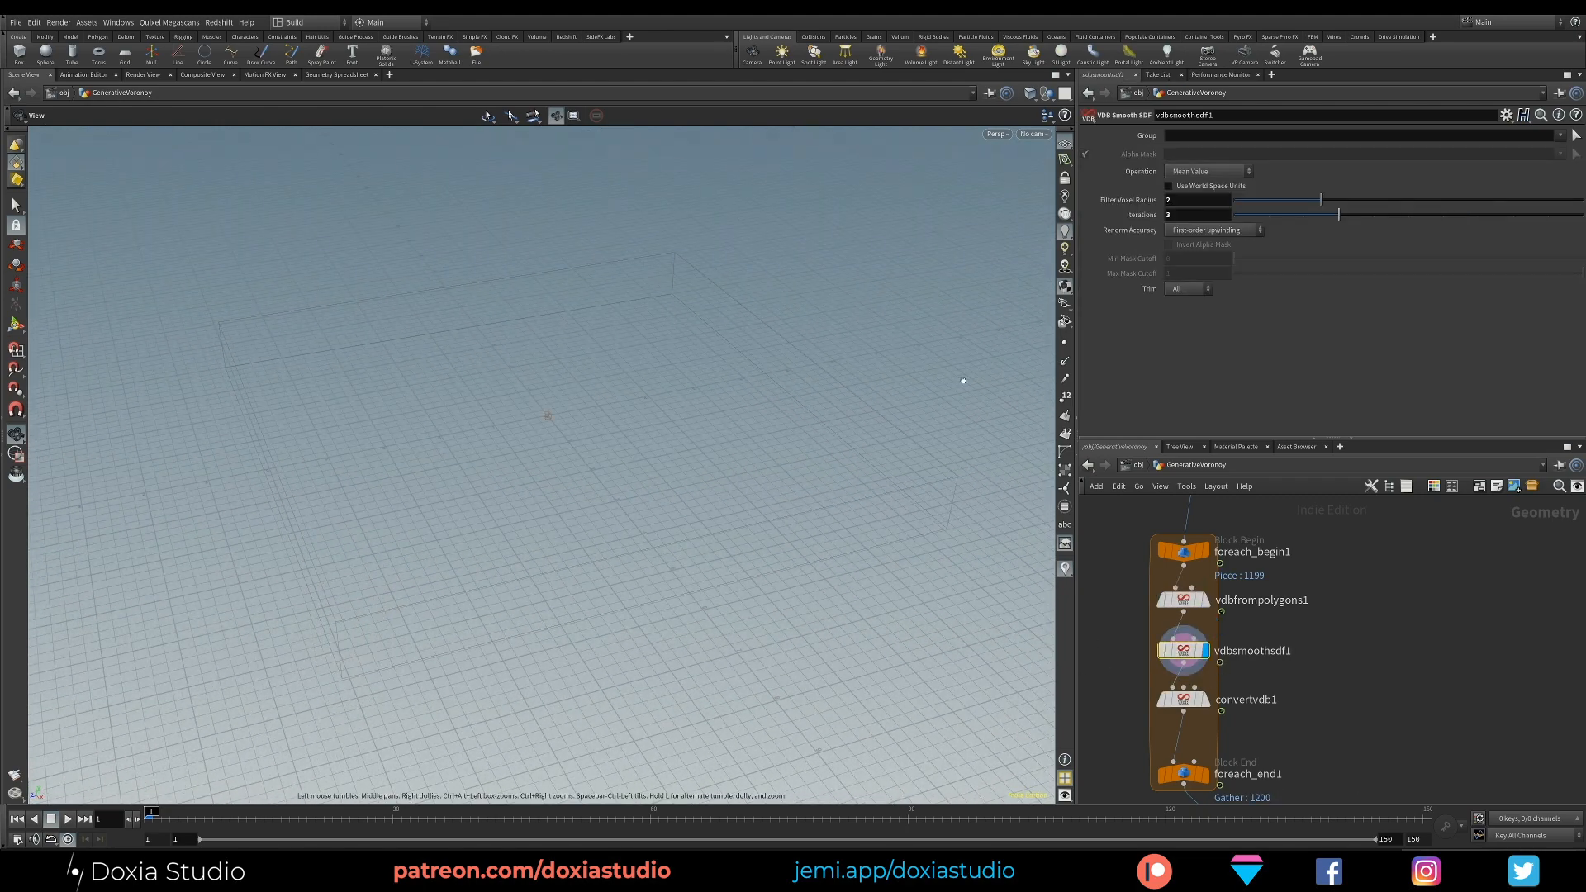
pyautogui.write('2')
pyautogui.moveTo(1163, 215); pyautogui.dragTo(1149, 201)
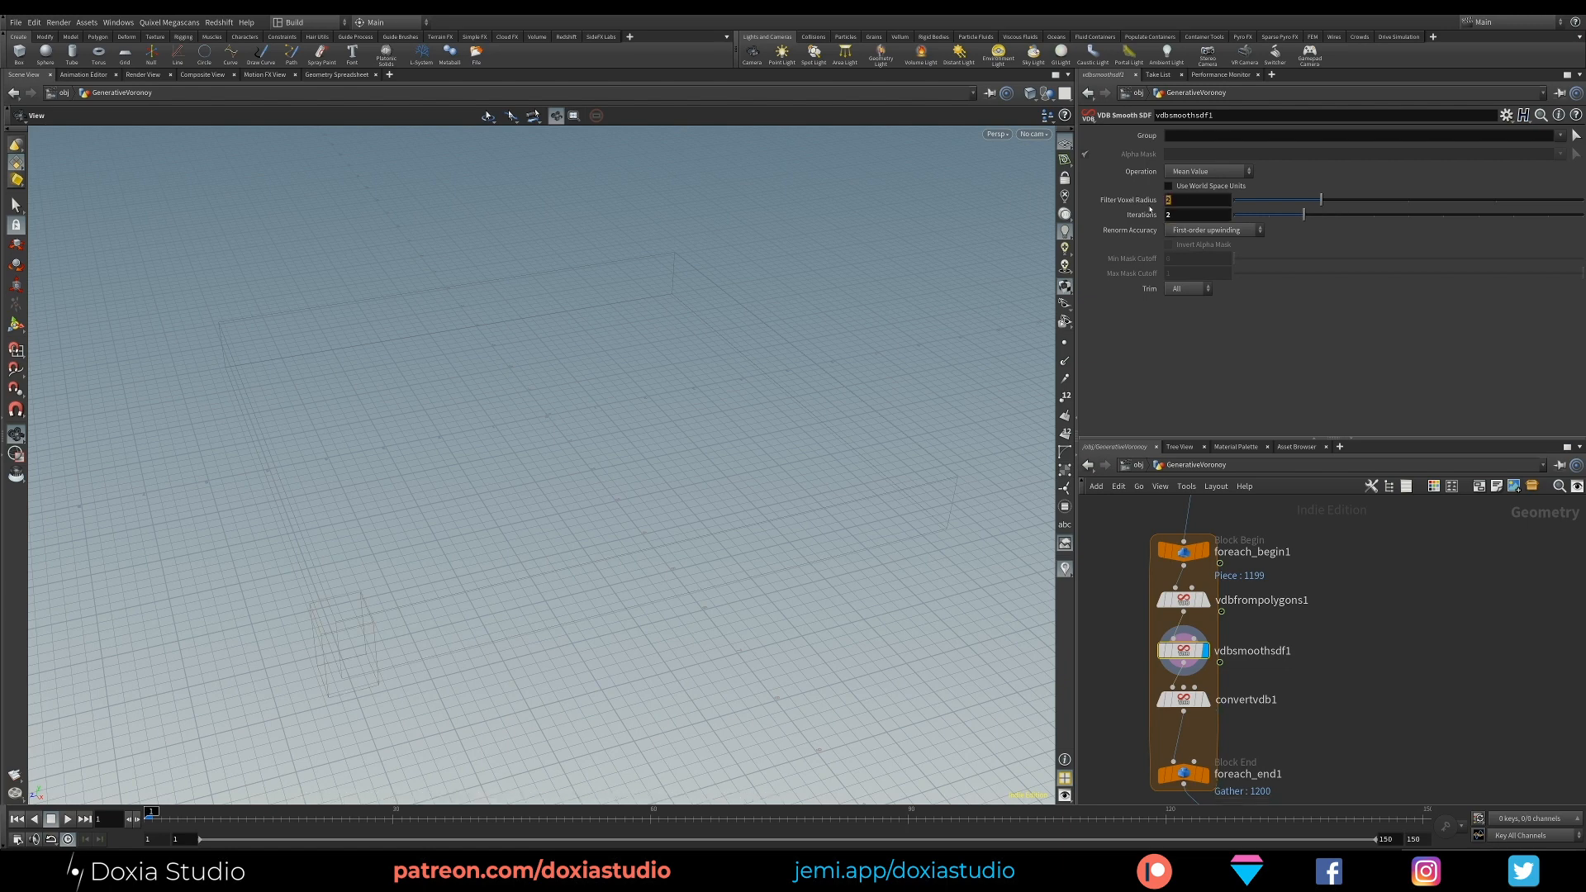
pyautogui.write('1')
pyautogui.press('Return')
# Step: Set the voxel size of vdbfrompolygons1 to 0.075 and display foreach_end1 to show all the pieces
pyautogui.click(1184, 600)
pyautogui.moveTo(1182, 133); pyautogui.dragTo(1175, 134)
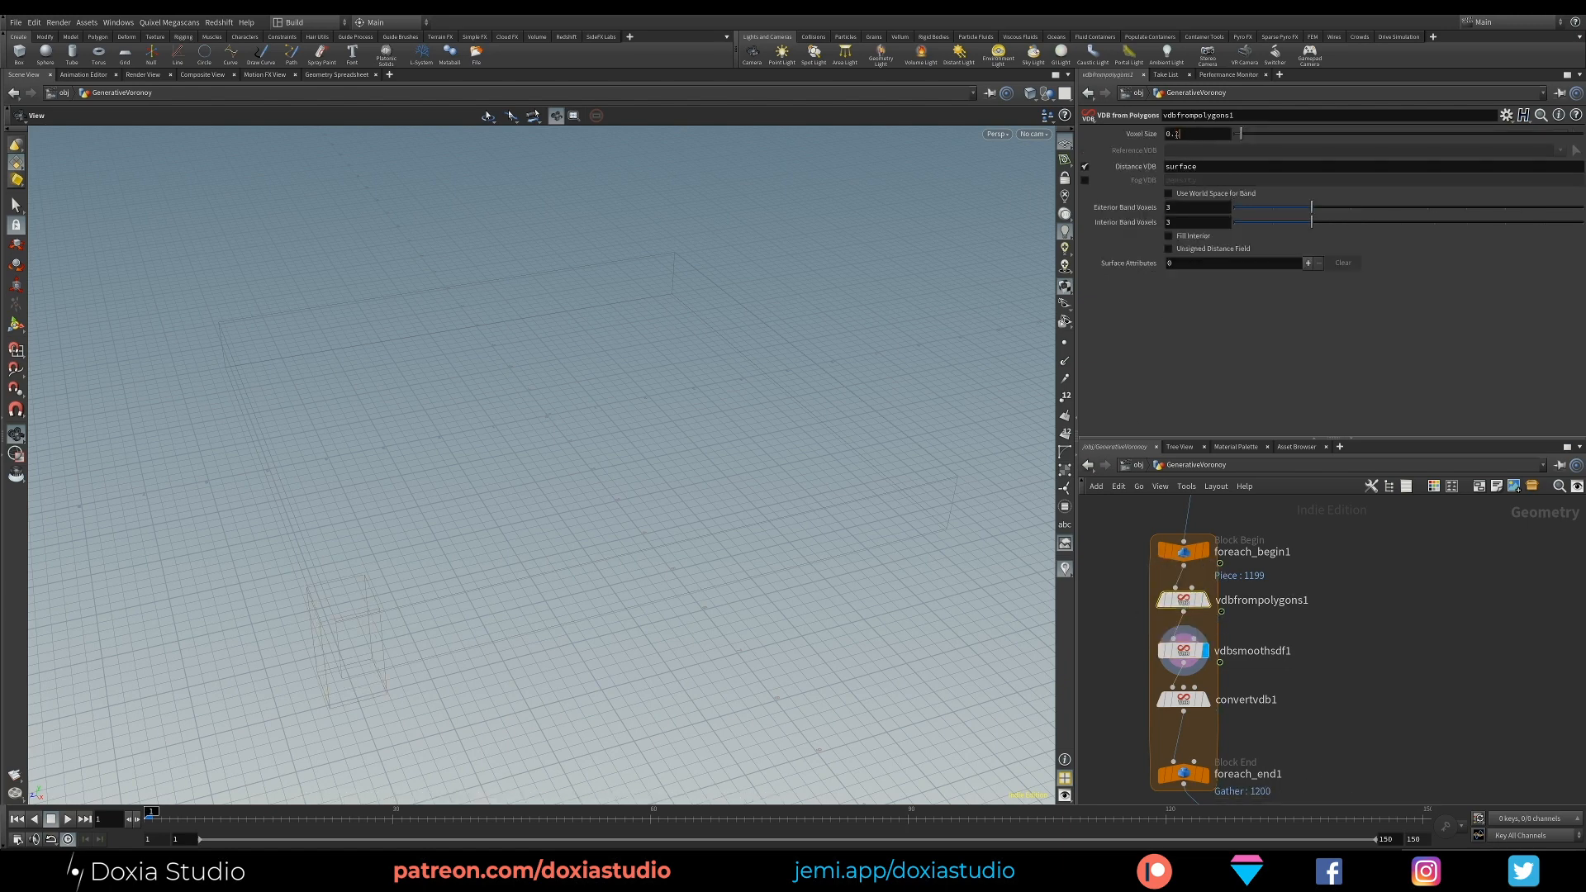
pyautogui.write('0')
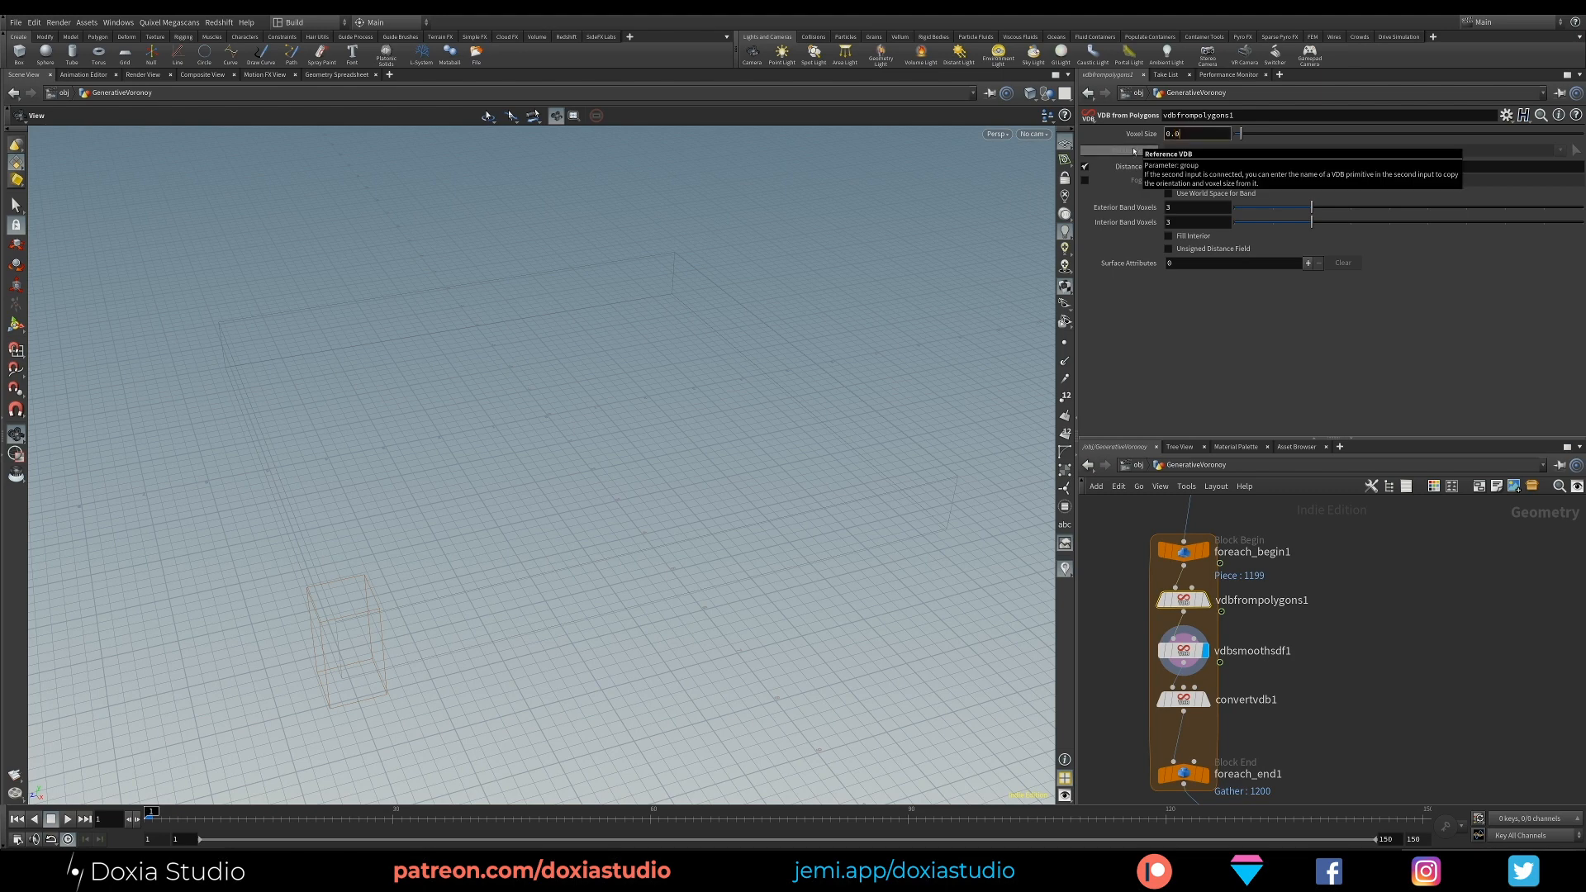
pyautogui.write('75')
pyautogui.press('Return')
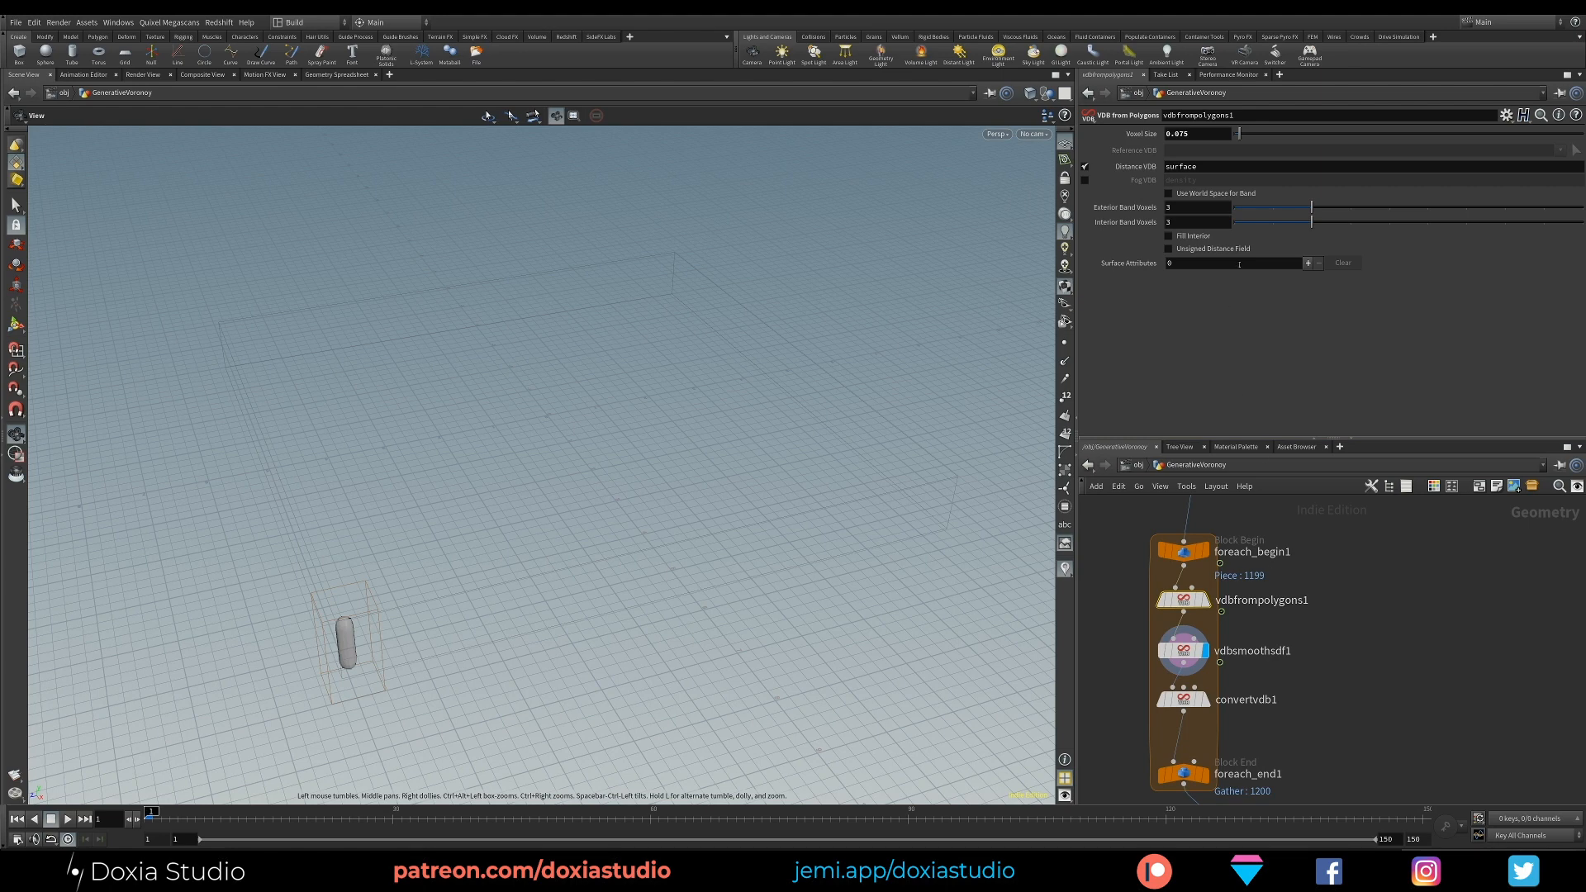
pyautogui.moveTo(1298, 683); pyautogui.dragTo(1298, 575, button='middle')
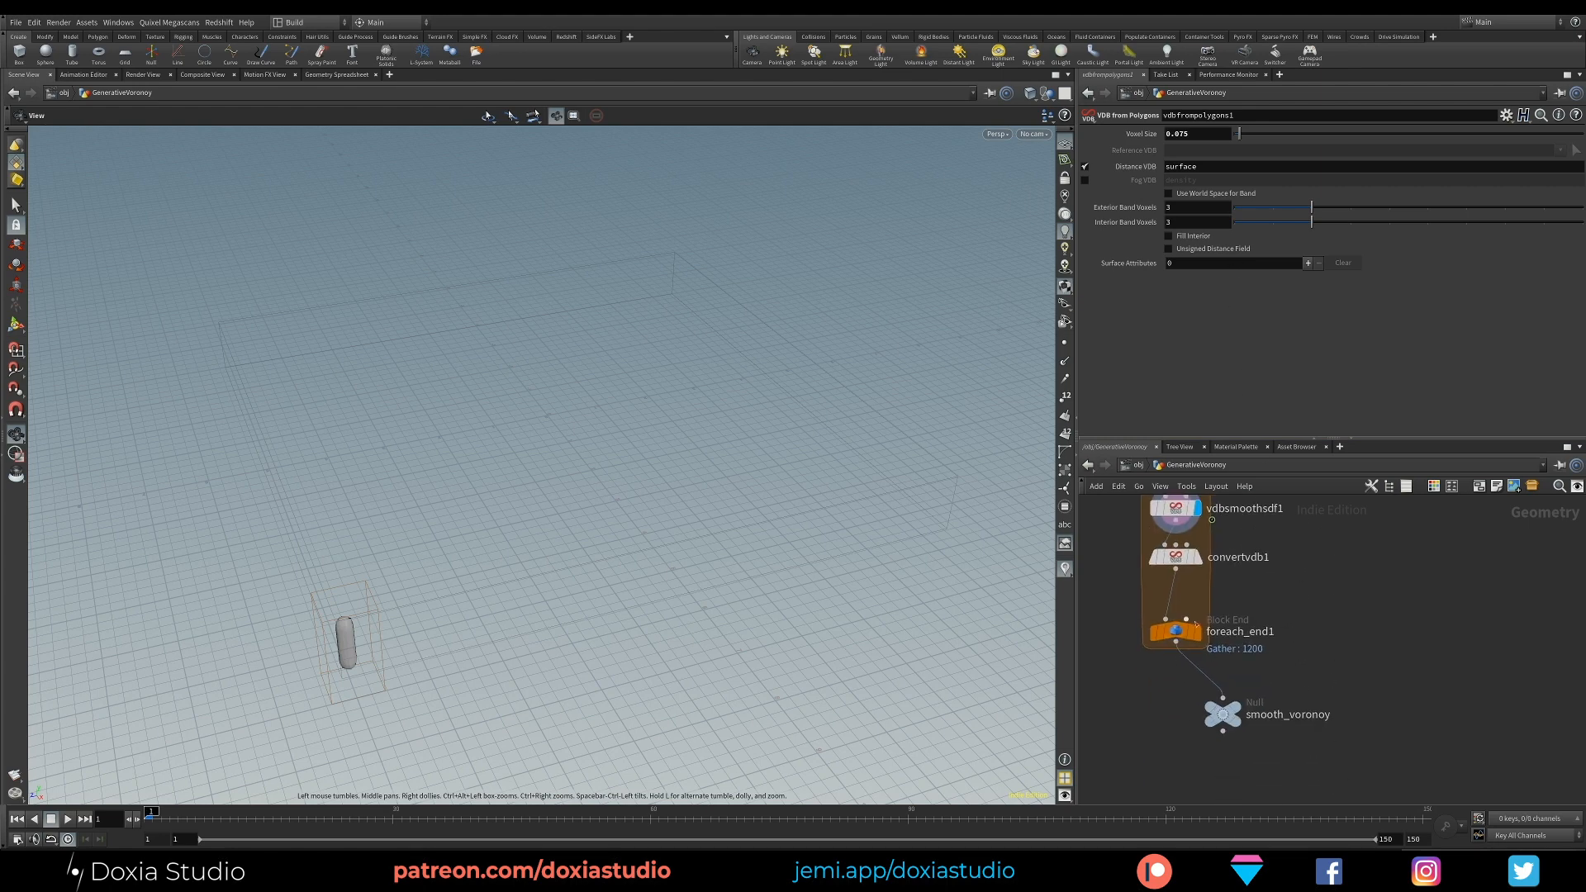
pyautogui.moveTo(1180, 636)
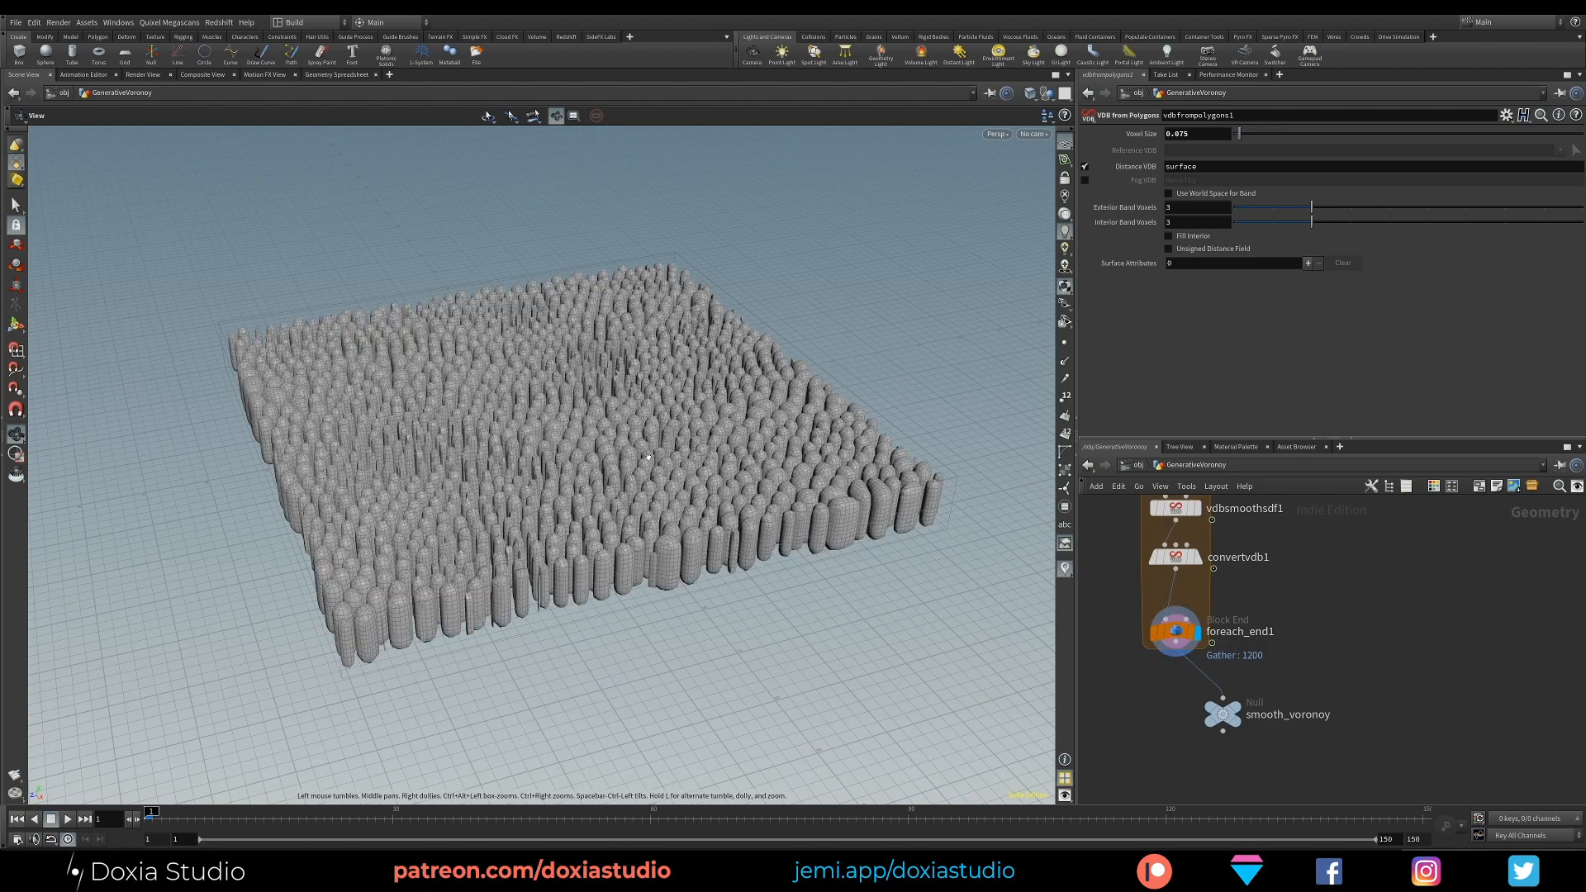
# Step: Set the iterations of vdbsmoothsdf1 to 1 and check the shape of the pieces
pyautogui.moveTo(648, 458); pyautogui.dragTo(602, 551)
pyautogui.moveTo(1349, 545); pyautogui.dragTo(1335, 596, button='middle')
pyautogui.click(1160, 559)
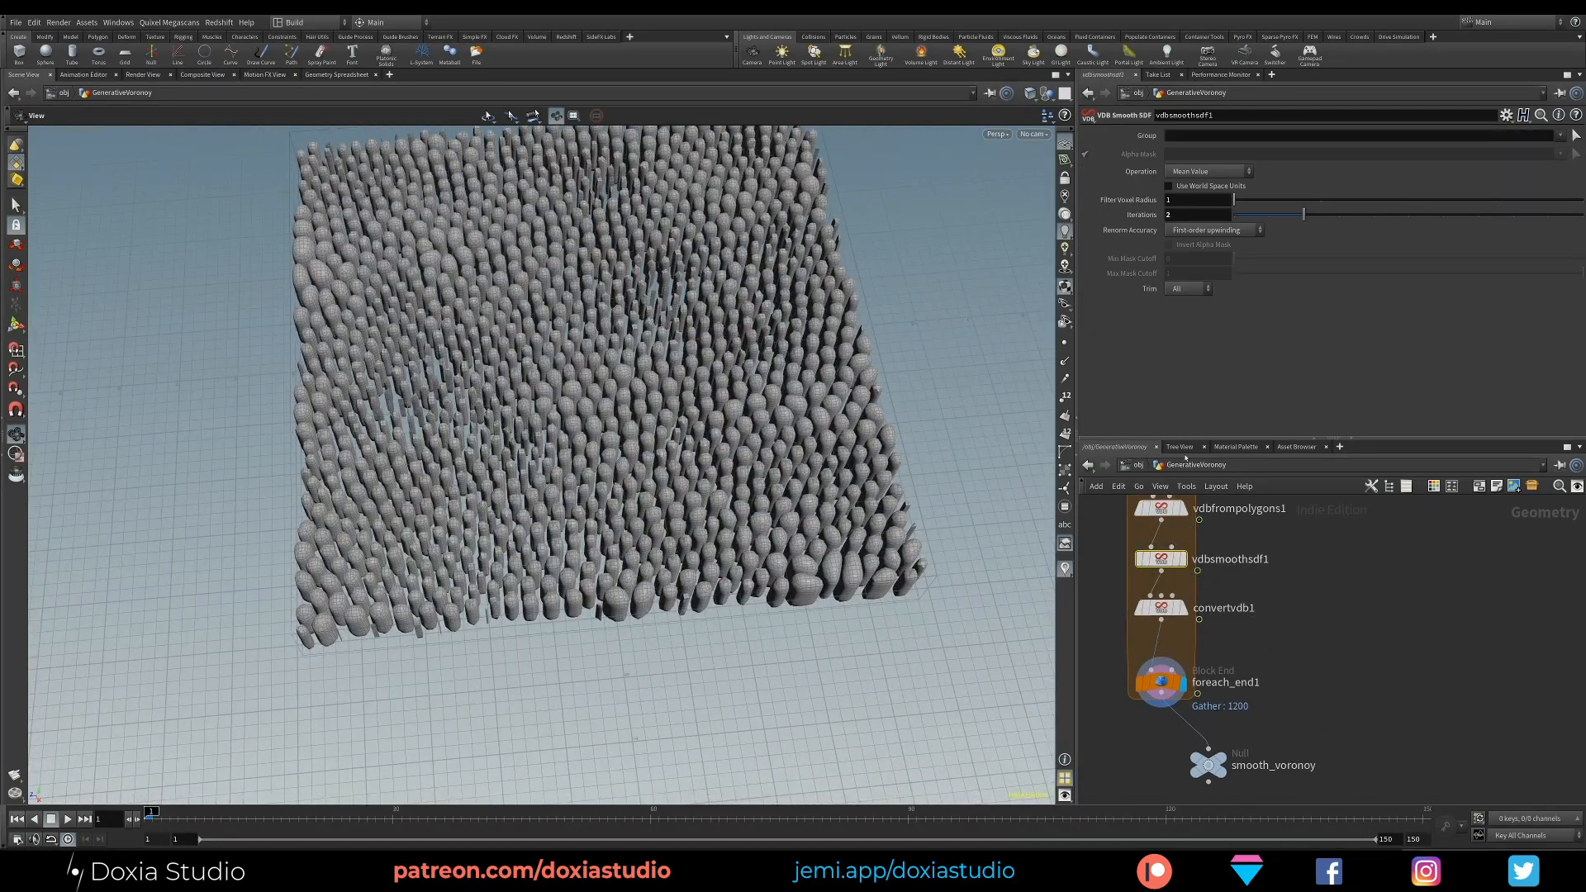
pyautogui.moveTo(1186, 215); pyautogui.dragTo(1147, 245)
pyautogui.press('Return')
pyautogui.moveTo(575, 450); pyautogui.dragTo(615, 434)
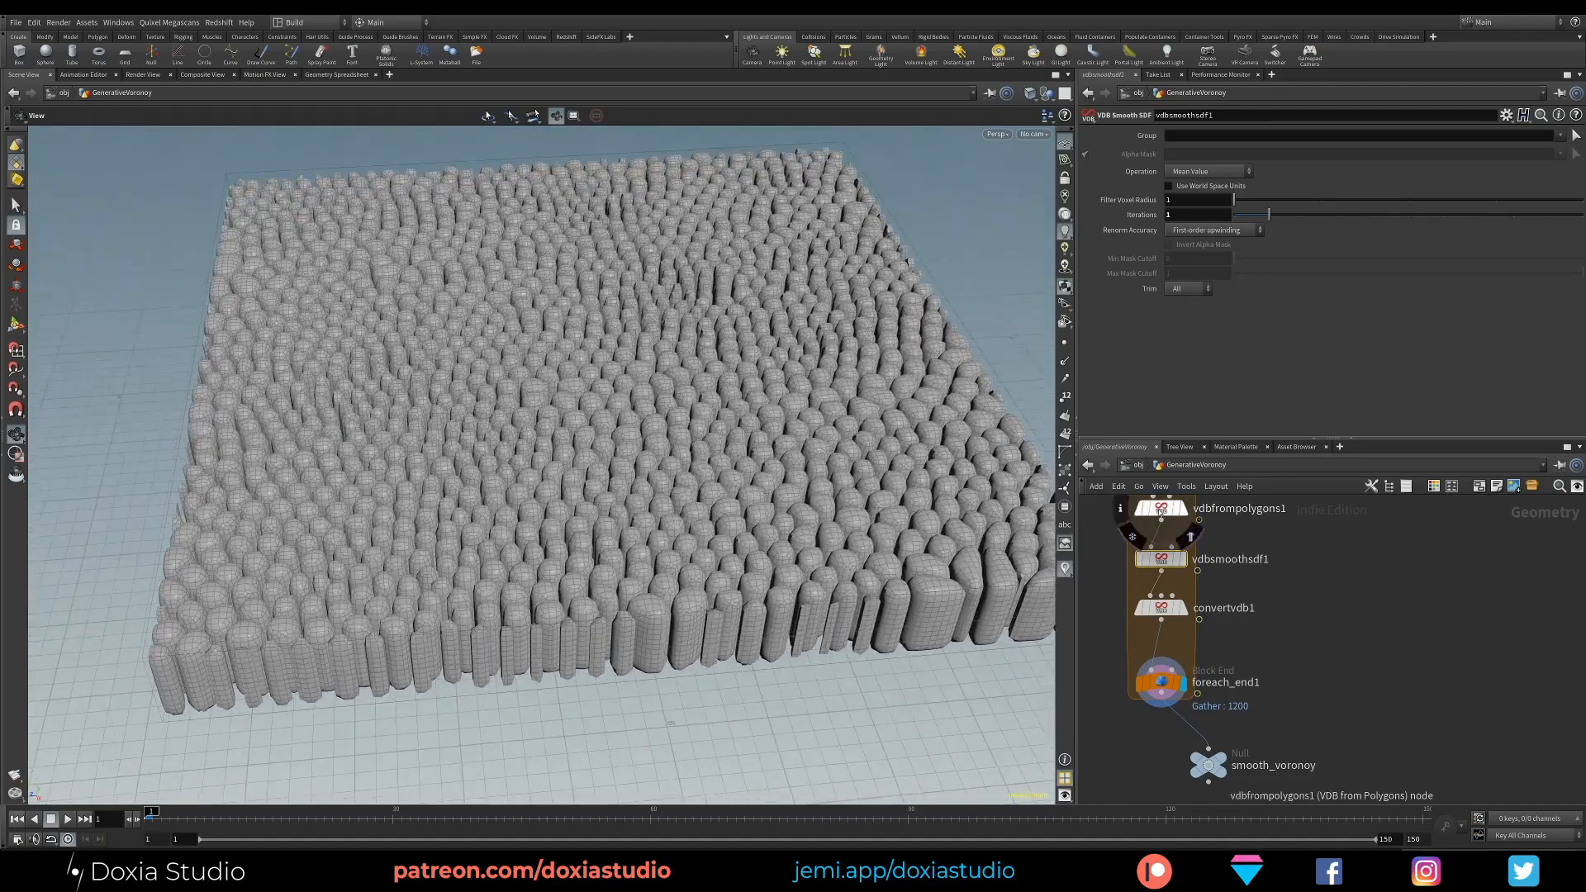
# Step: Set the voxel size of vdbfrompolygons1 to 0.05 and check the finer pieces across the slab
pyautogui.click(1160, 508)
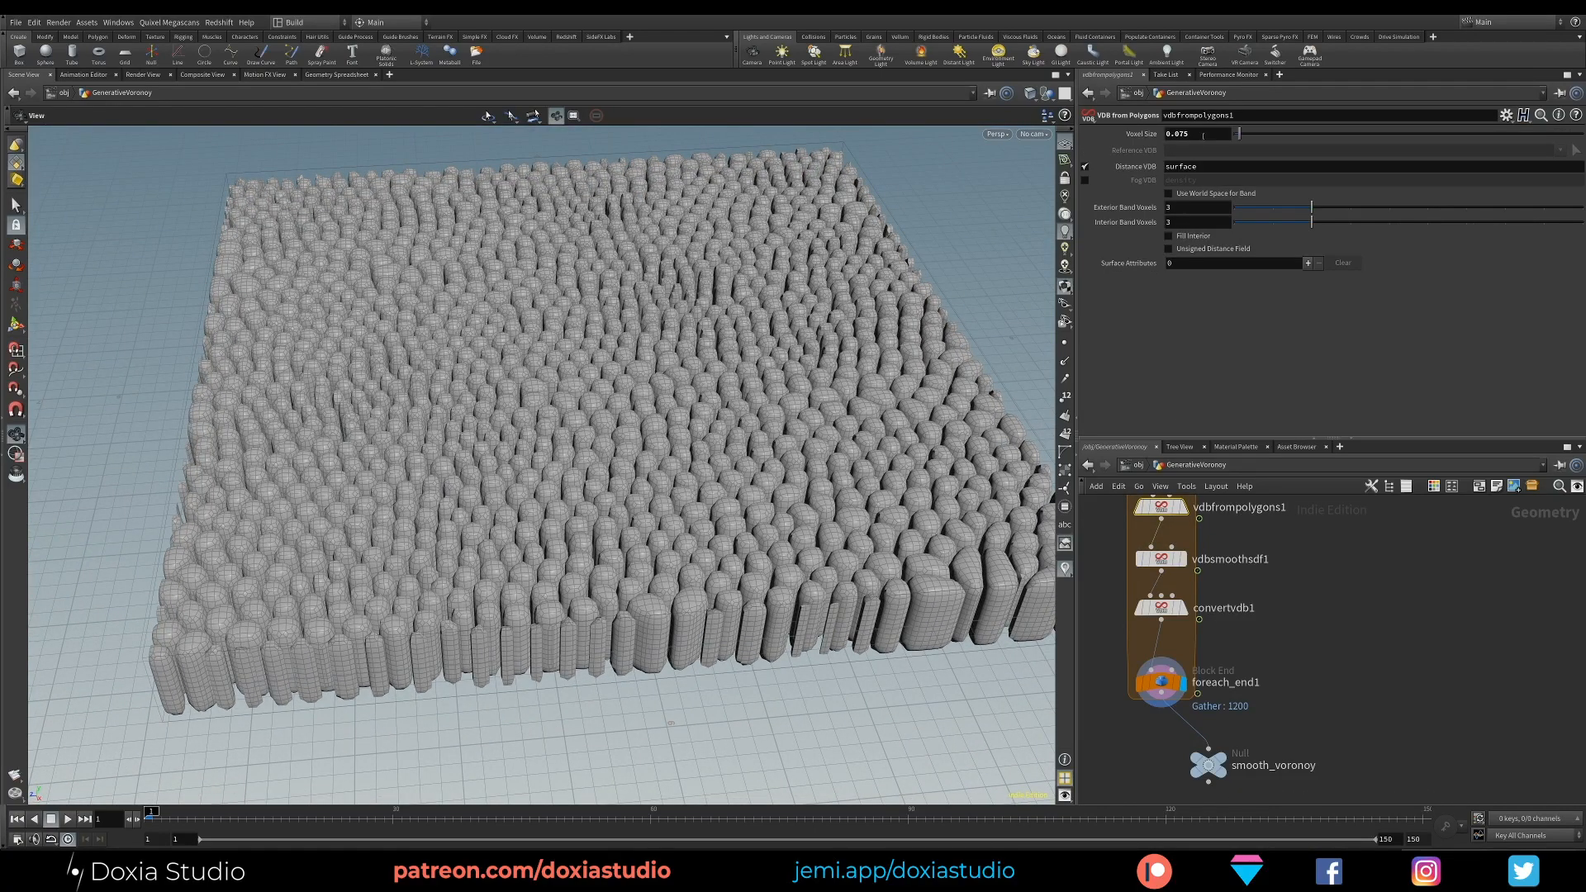
pyautogui.doubleClick(1203, 134)
pyautogui.write('0.05')
pyautogui.press('Return')
pyautogui.scroll(-2, 578, 479)
pyautogui.moveTo(561, 463); pyautogui.dragTo(640, 487)
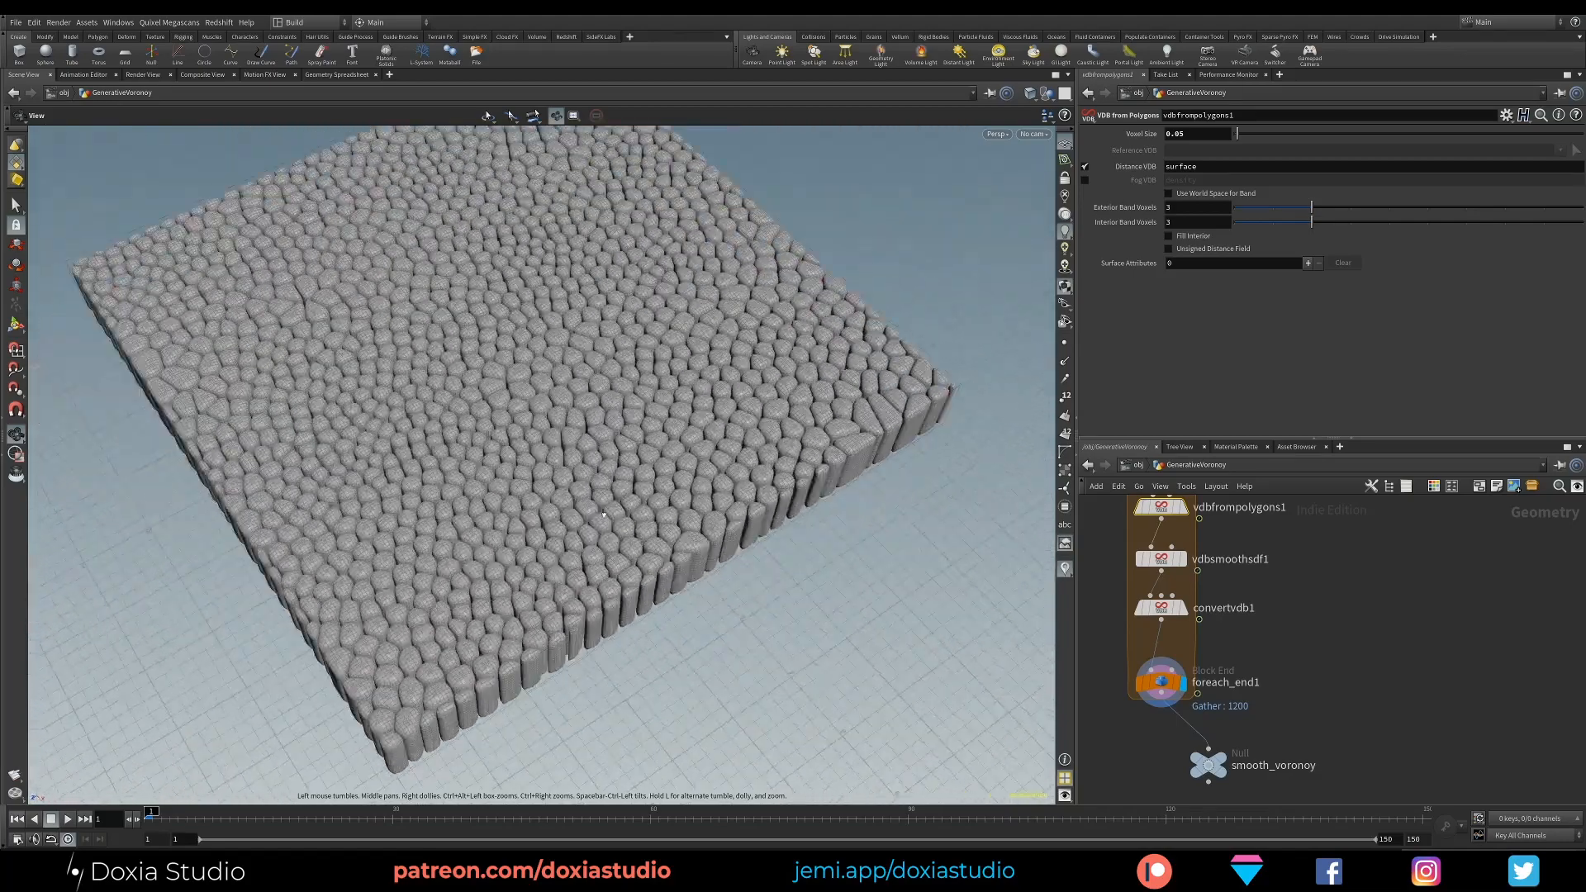
pyautogui.moveTo(640, 487); pyautogui.dragTo(578, 529, button='right')
pyautogui.moveTo(578, 529); pyautogui.dragTo(661, 488)
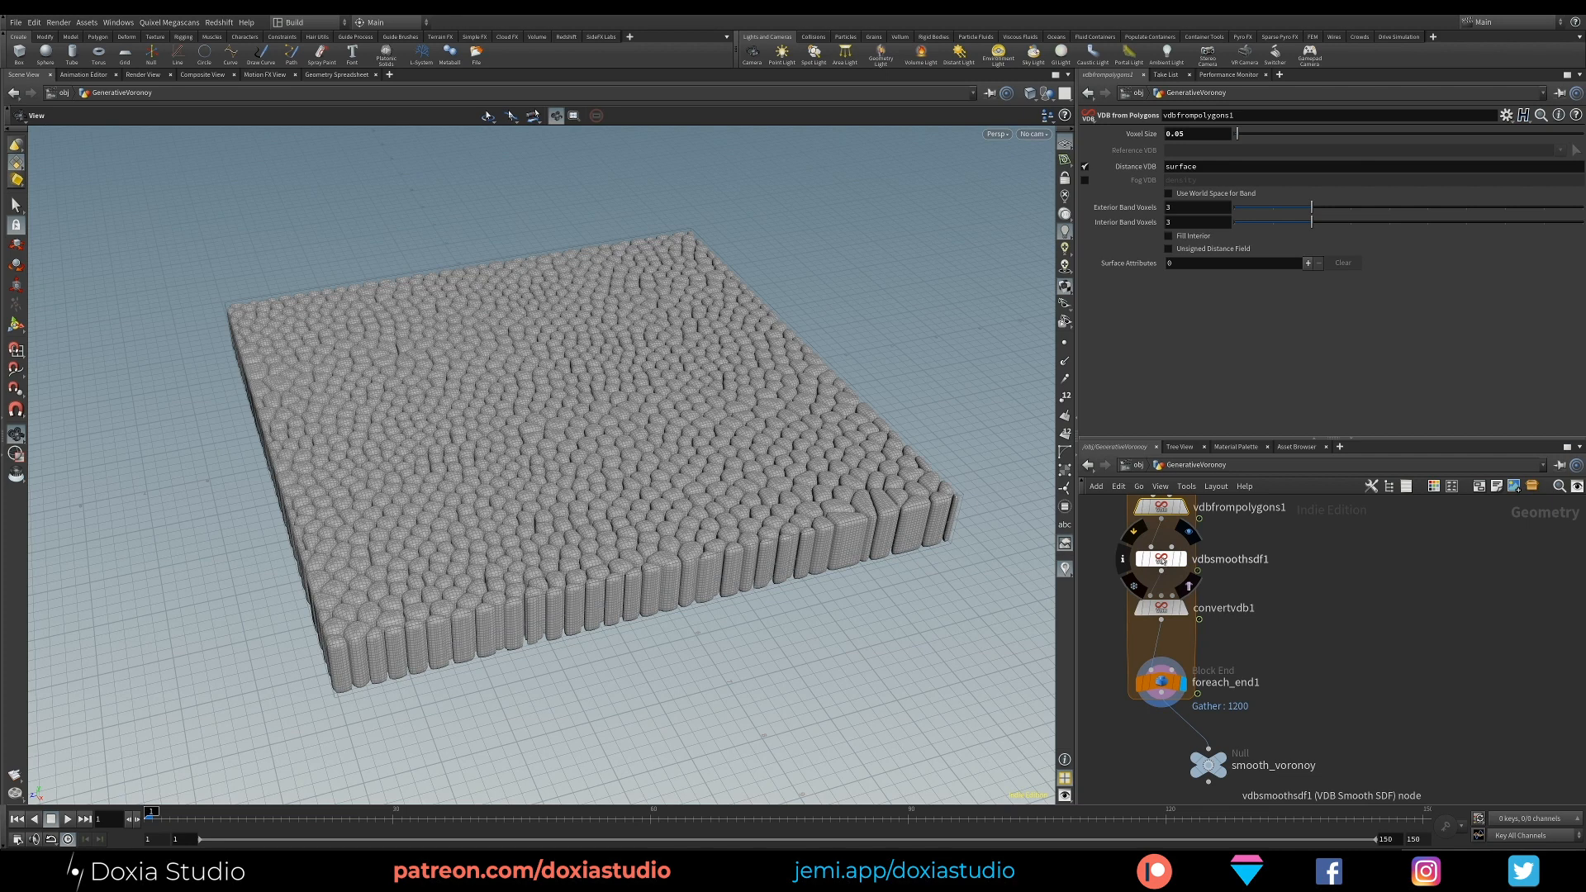
# Step: Set the iterations of vdbsmoothsdf1 to 3 and check the rounding of the pieces
pyautogui.click(1161, 560)
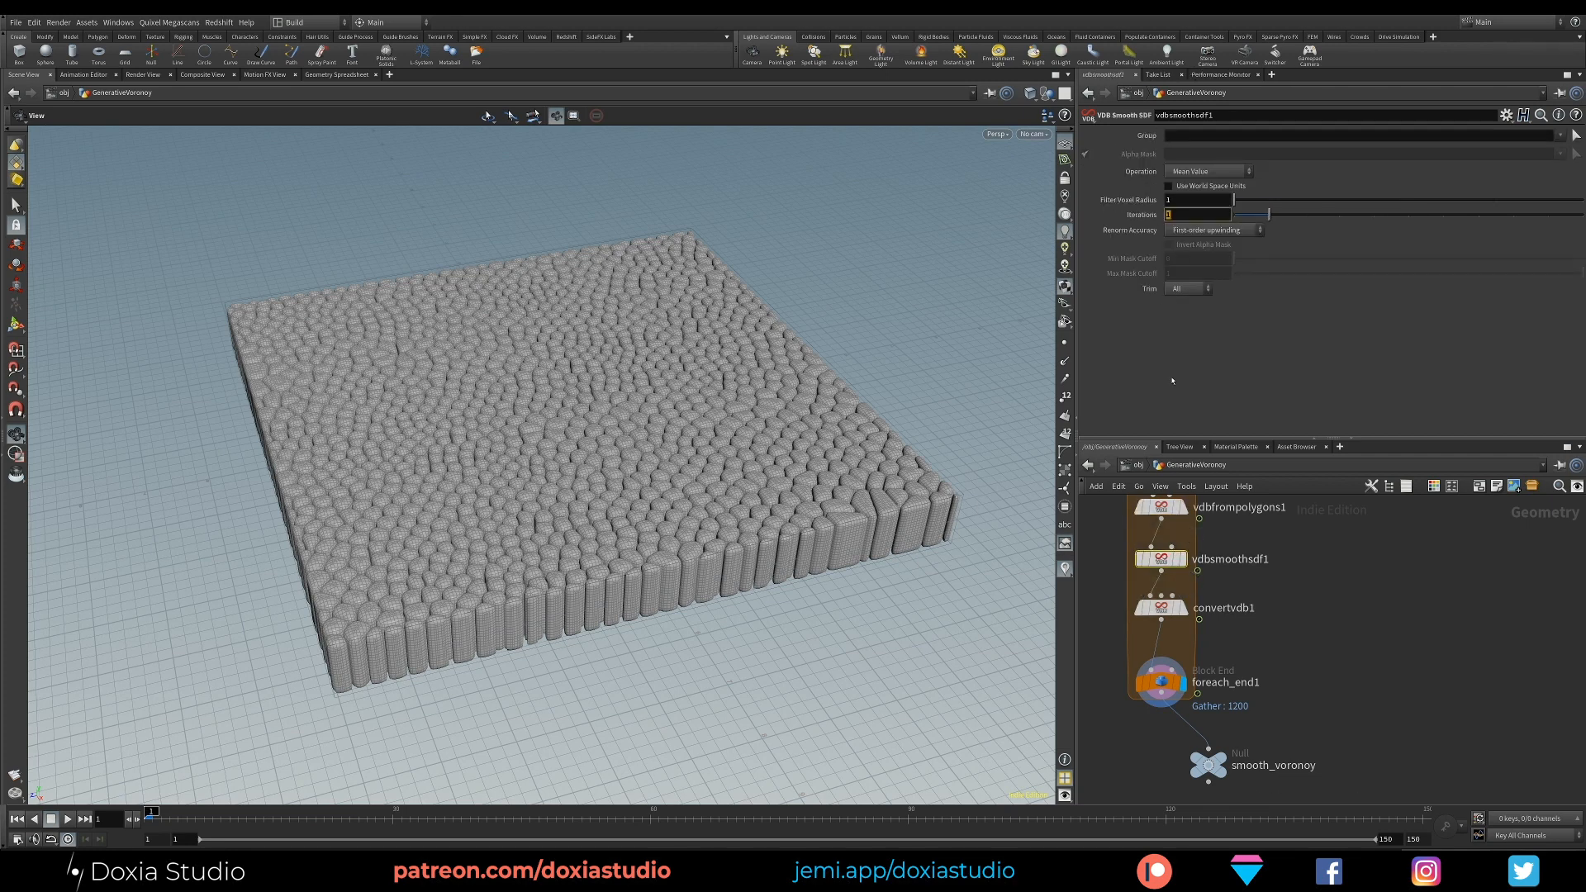
pyautogui.write('3')
pyautogui.press('Return')
pyautogui.moveTo(679, 452)
pyautogui.mouseDown()
pyautogui.moveTo(686, 570)
pyautogui.moveTo(694, 458)
pyautogui.mouseUp()
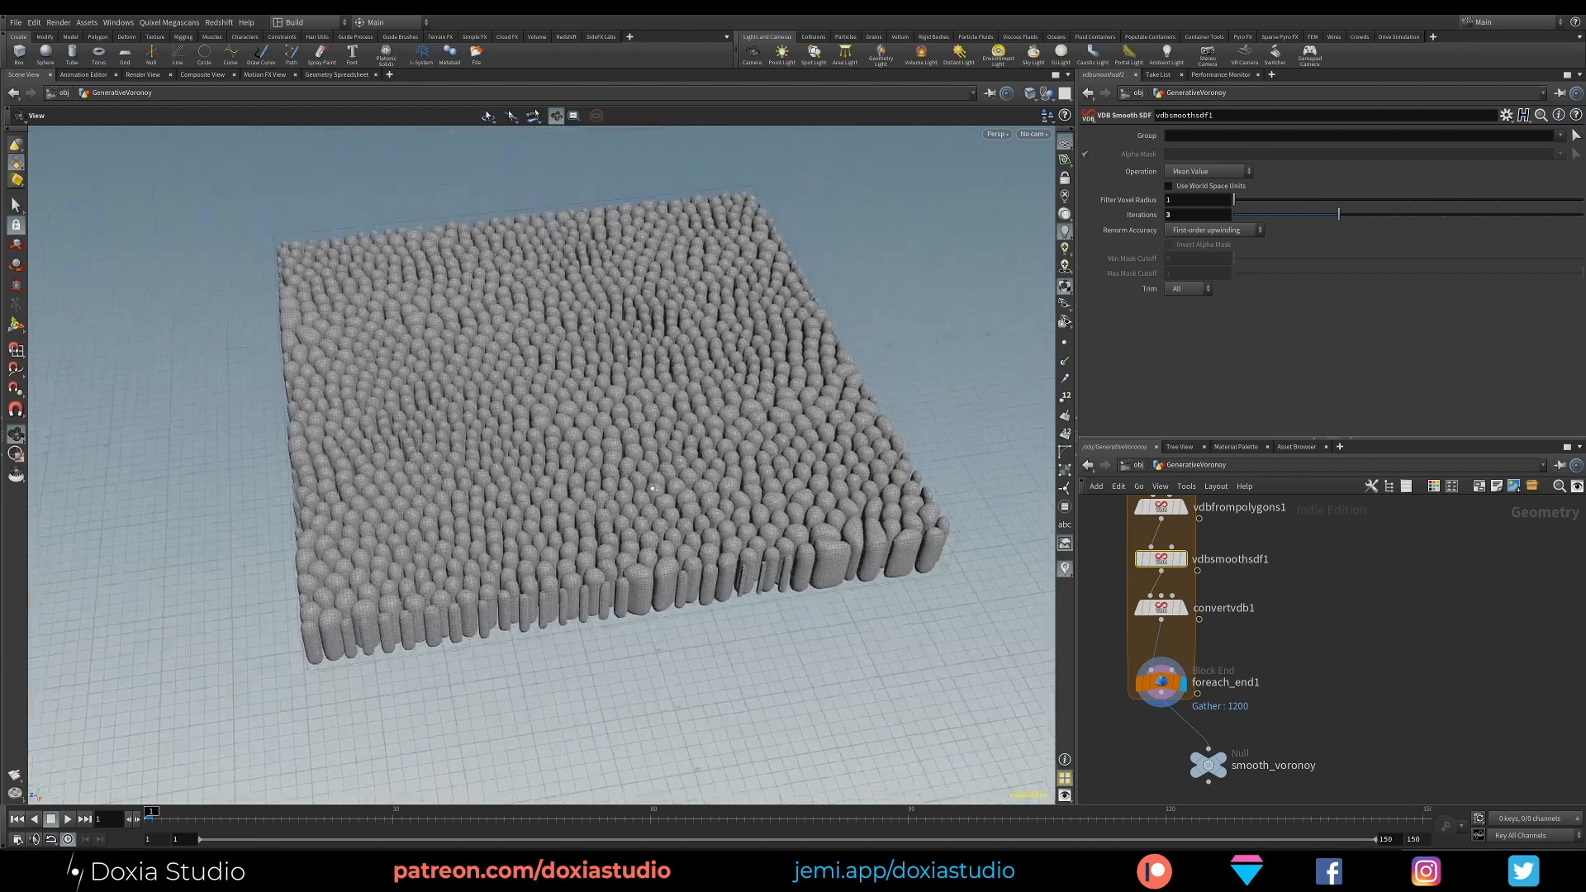
pyautogui.moveTo(694, 458)
pyautogui.mouseDown(button='right')
pyautogui.moveTo(775, 474)
pyautogui.moveTo(702, 461)
pyautogui.mouseUp(button='right')
# Step: Set the iterations of vdbsmoothsdf1 to 2 and check the rounded pieces up close and from afar
pyautogui.doubleClick(1180, 214)
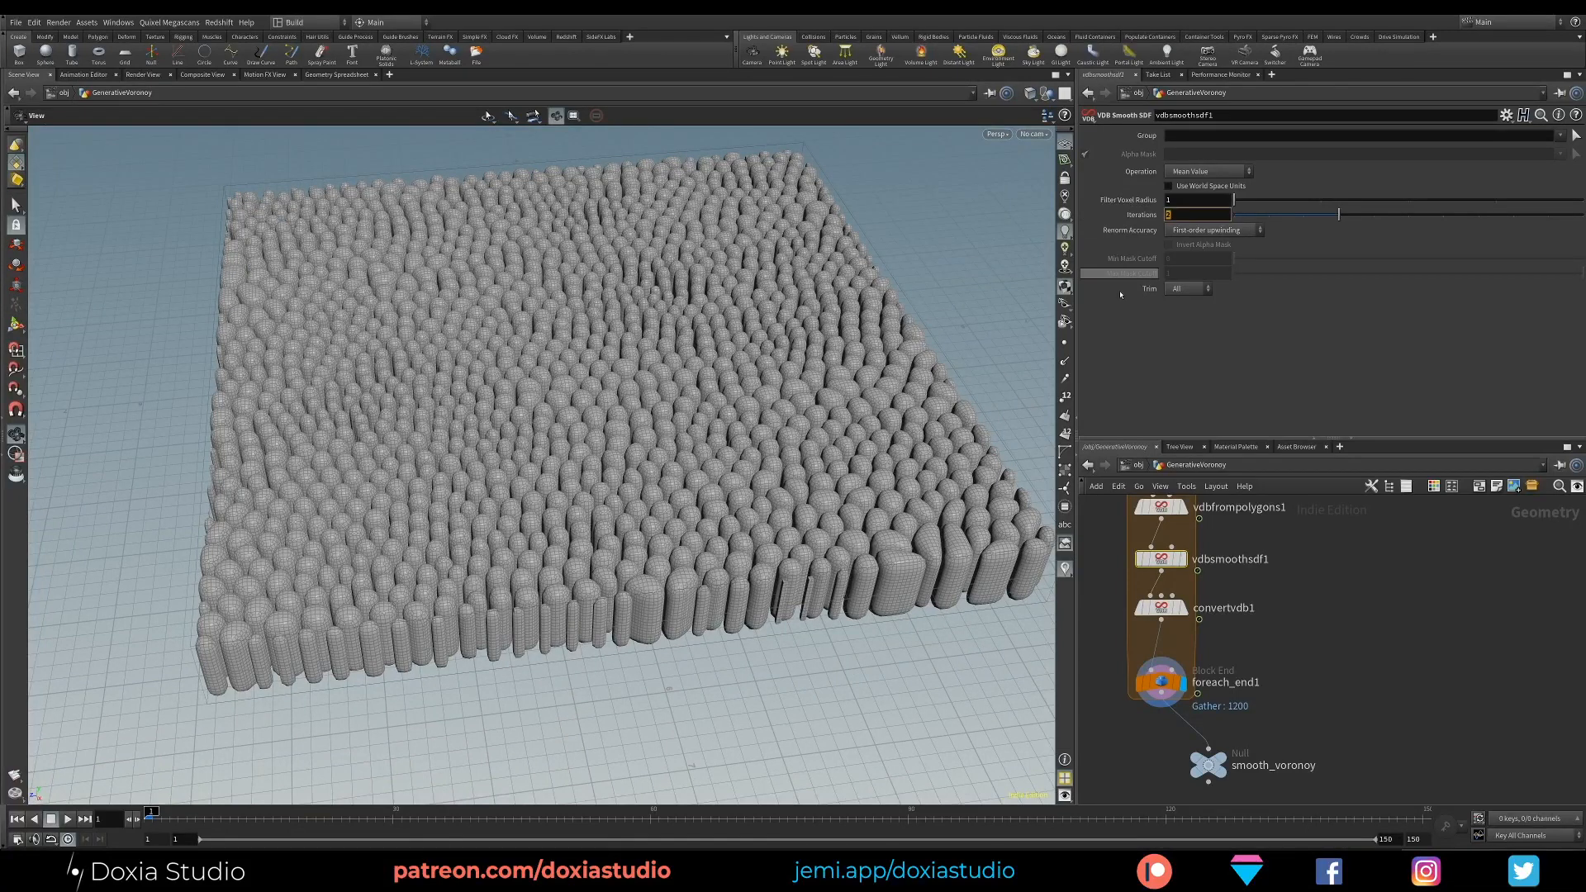
pyautogui.write('2')
pyautogui.press('Return')
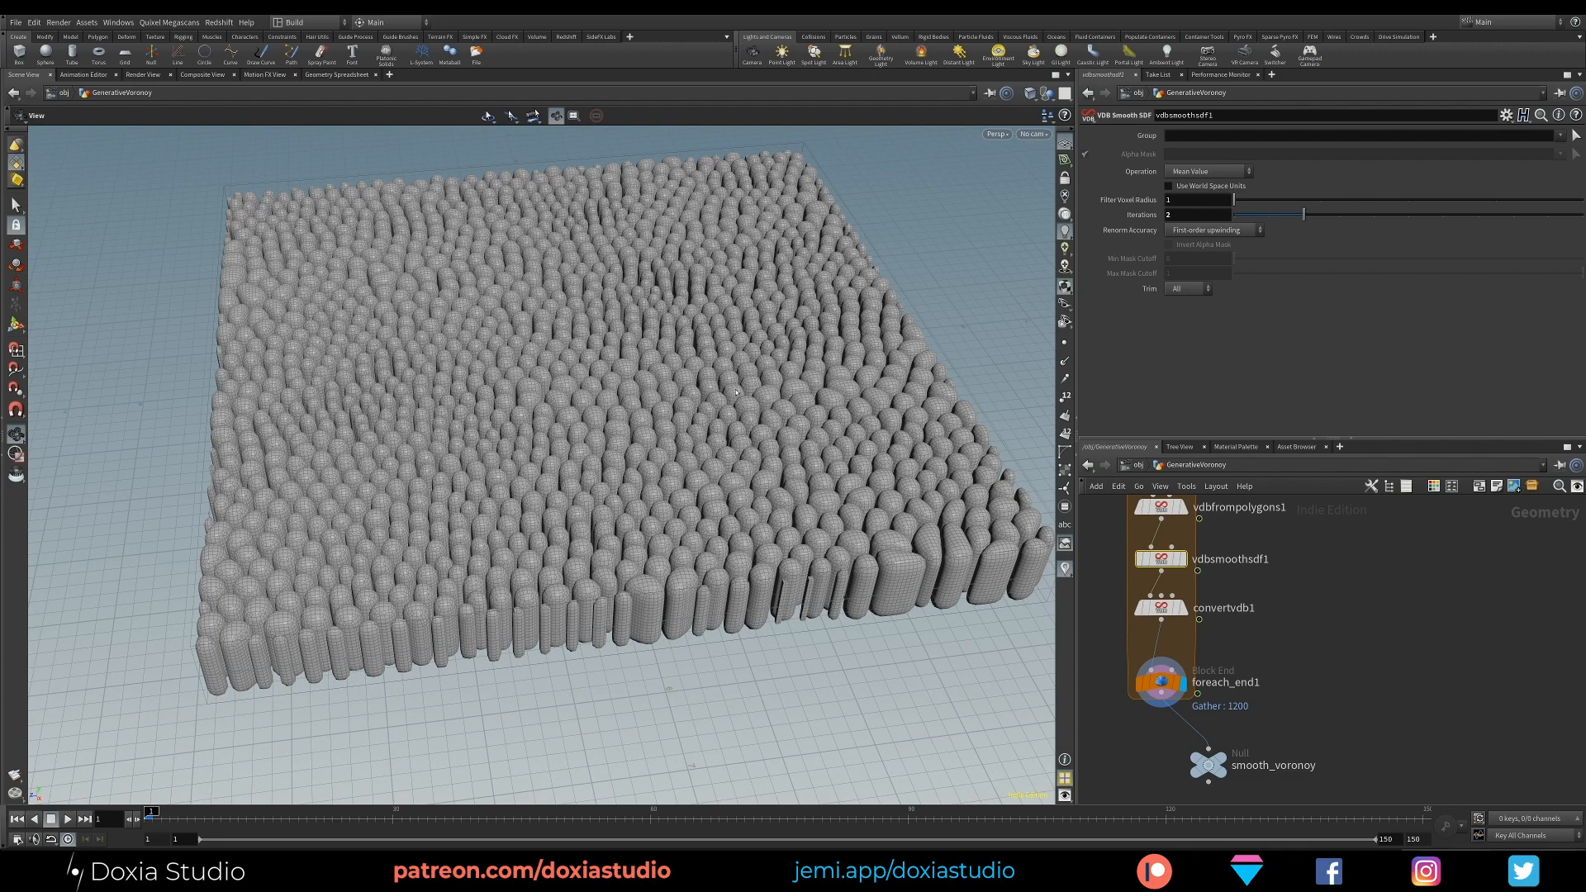
pyautogui.scroll(2, 752, 339)
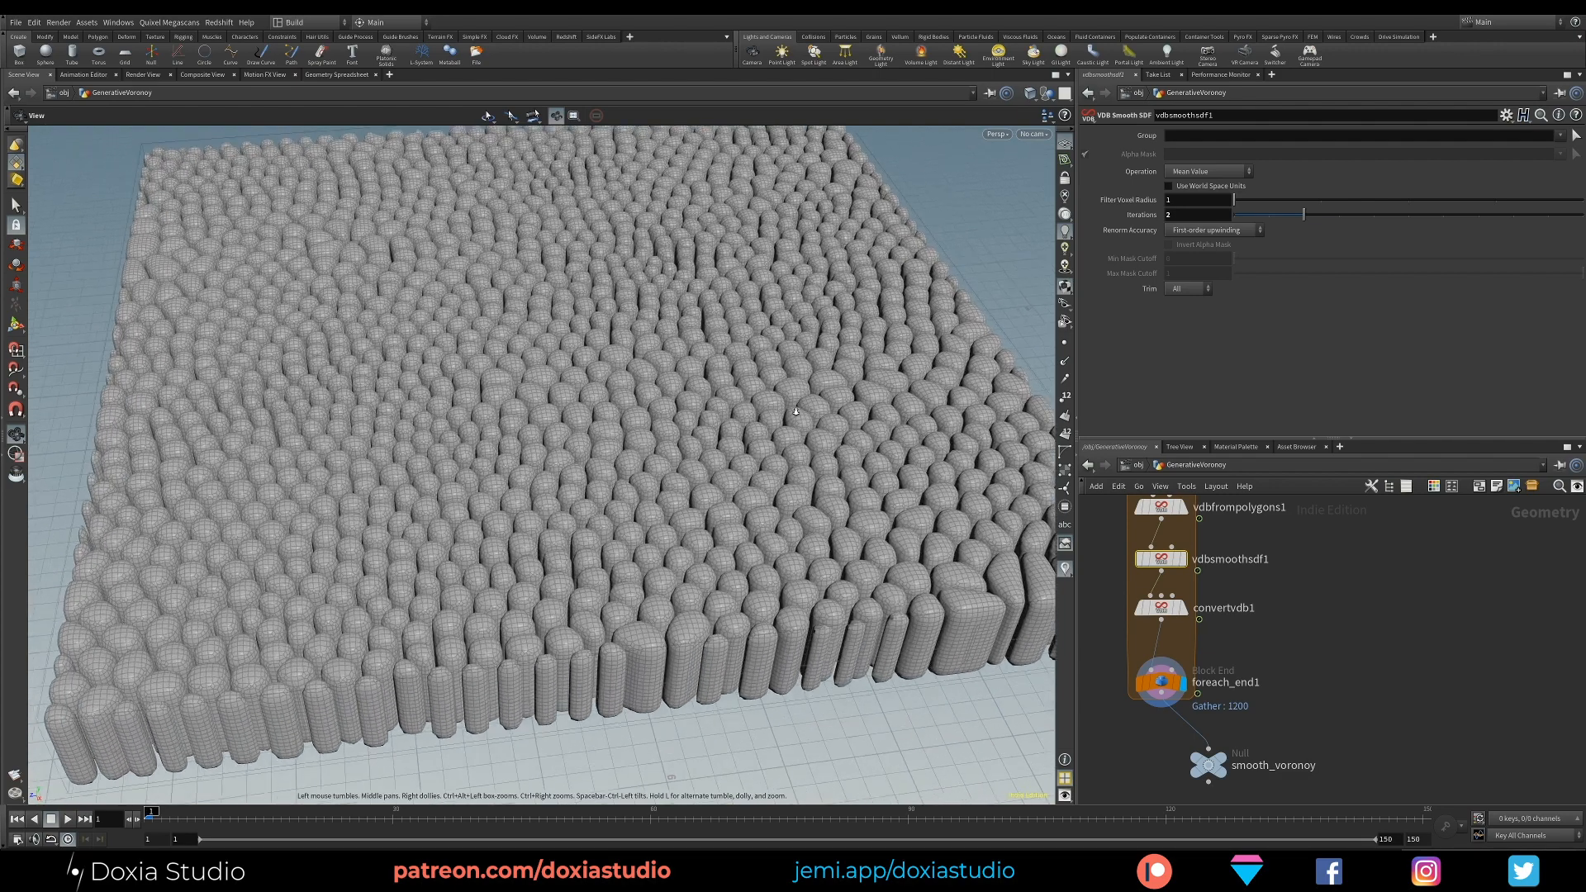
pyautogui.moveTo(743, 430); pyautogui.dragTo(649, 409)
pyautogui.scroll(-5, 648, 410)
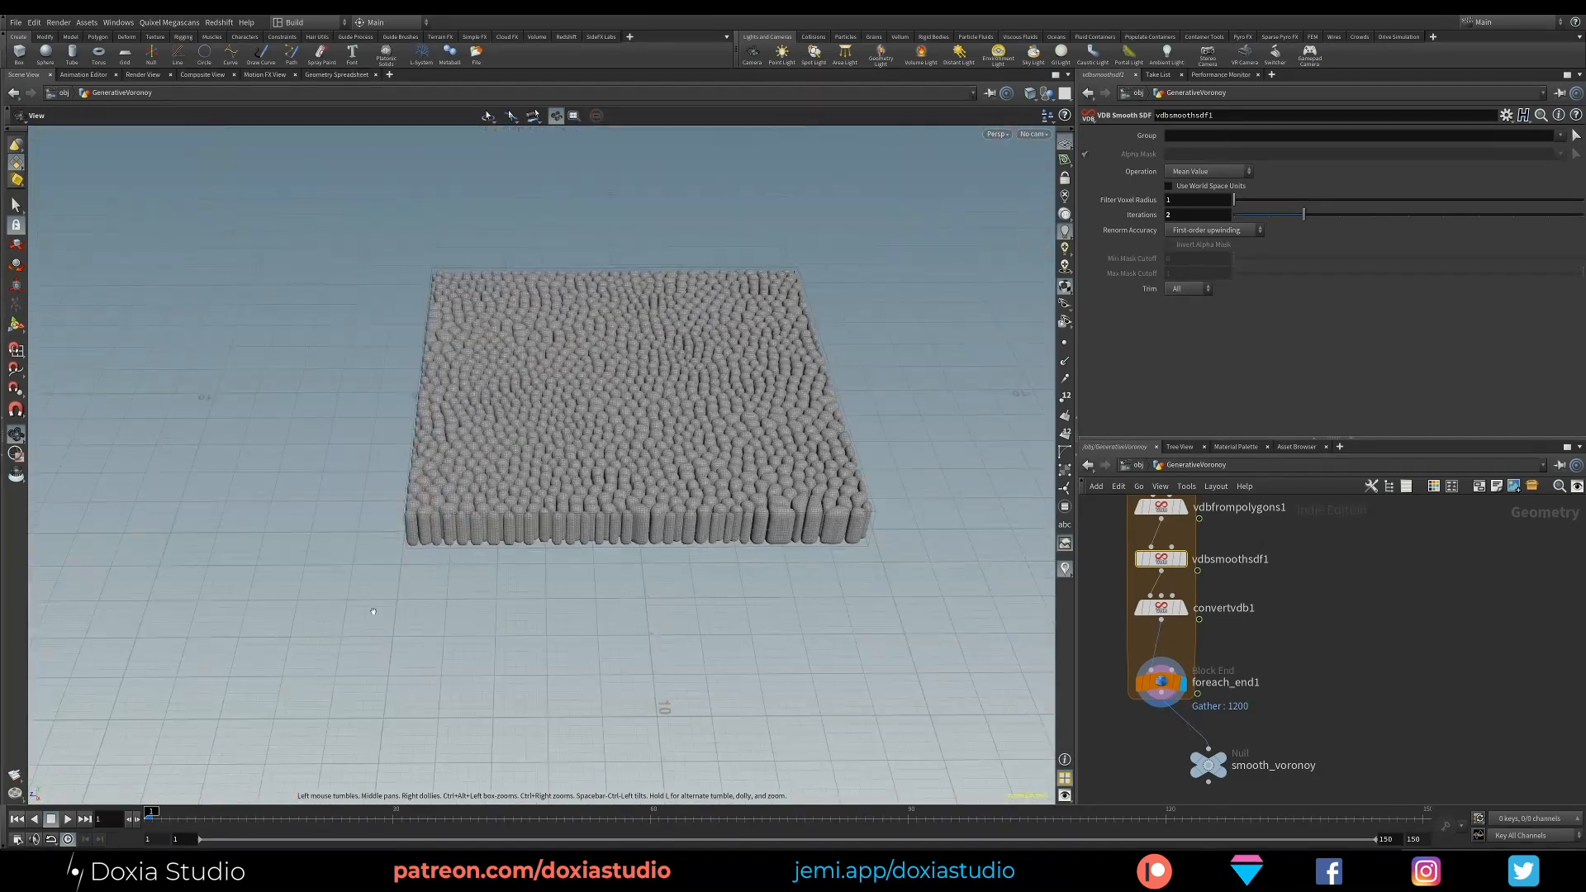
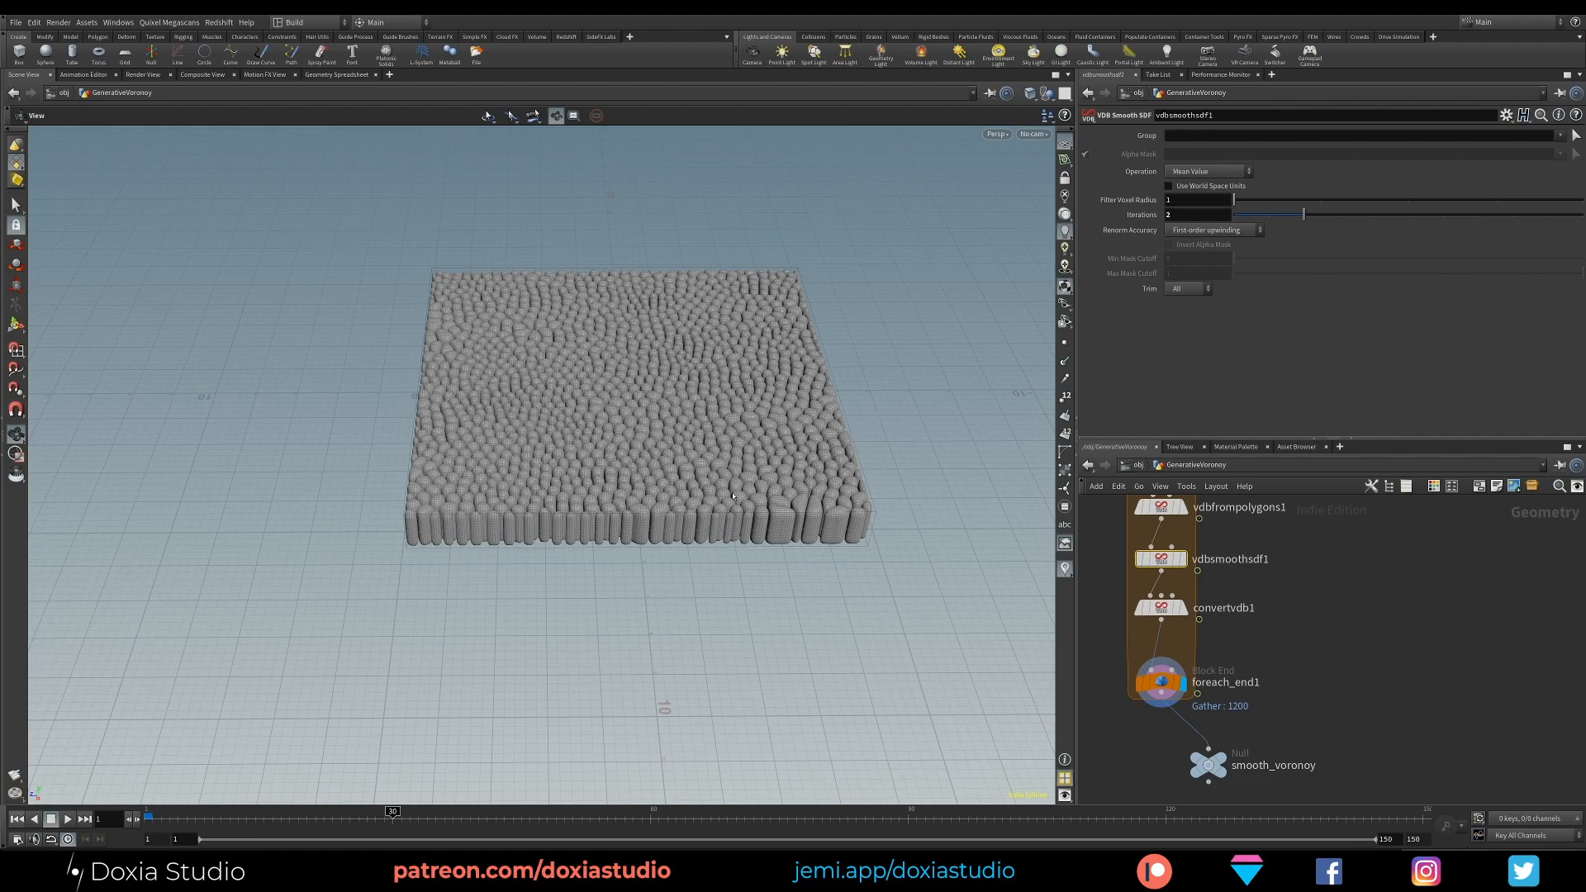
# Step: Inspect the smoothed Voronoi slab at frame 30 from several angles
pyautogui.moveTo(719, 456); pyautogui.dragTo(806, 487)
pyautogui.moveTo(805, 487)
pyautogui.mouseDown(button='right')
pyautogui.moveTo(941, 474)
pyautogui.moveTo(834, 479)
pyautogui.mouseUp(button='right')
pyautogui.moveTo(834, 479); pyautogui.dragTo(688, 531)
pyautogui.moveTo(687, 531); pyautogui.dragTo(588, 547, button='right')
pyautogui.moveTo(588, 548); pyautogui.dragTo(644, 461)
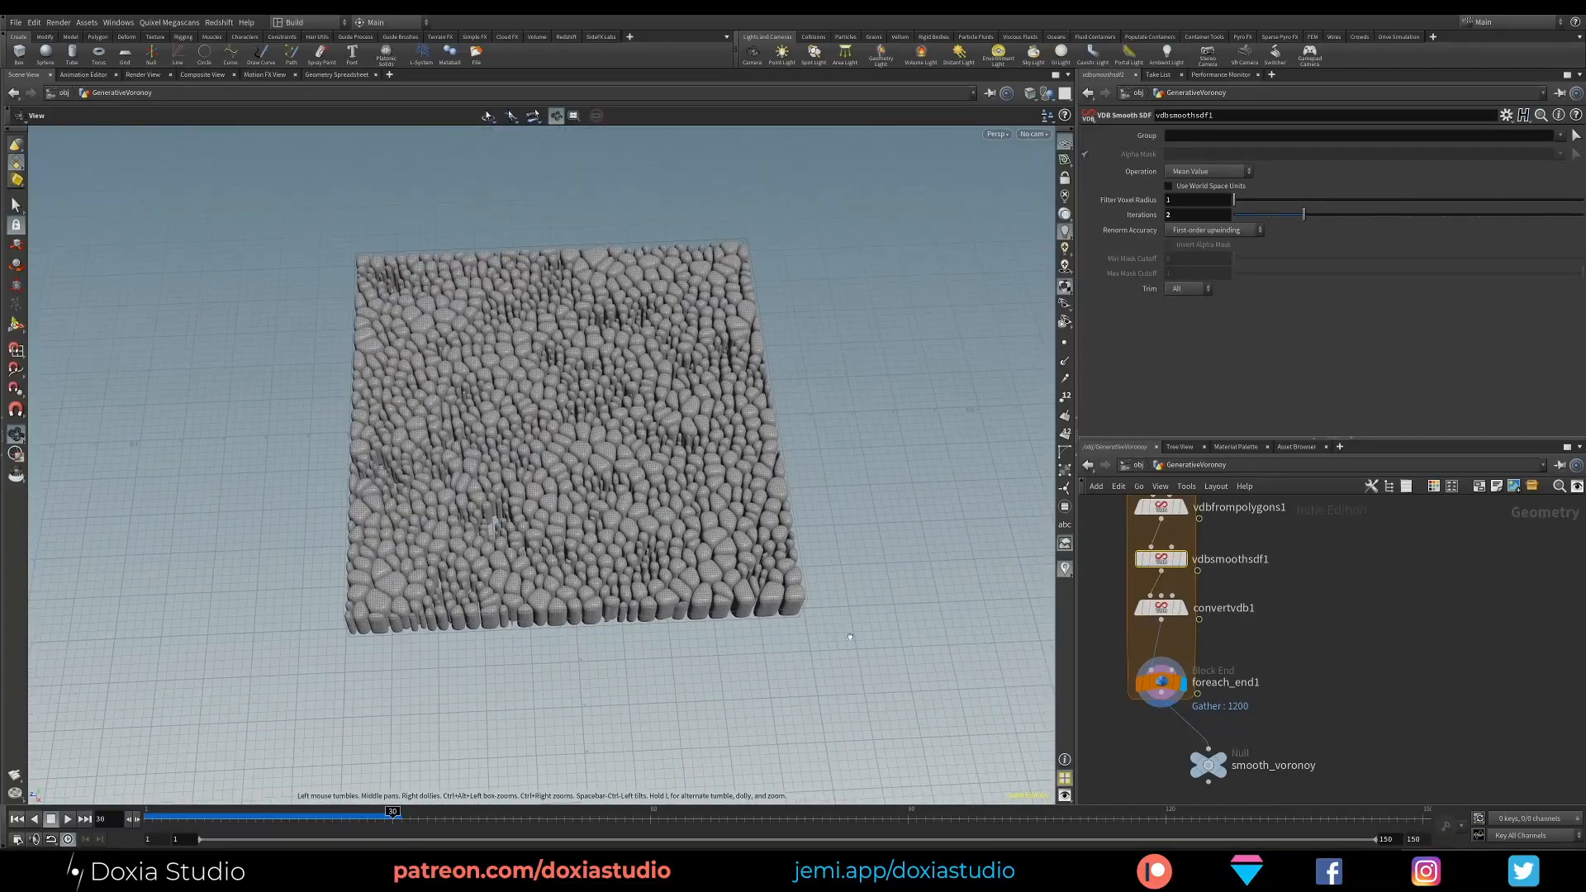
# Step: Make room between grid1 and scatter1, branch an Attribute from Map node off grid1, and display it
pyautogui.click(1219, 759)
pyautogui.moveTo(1475, 500); pyautogui.dragTo(1382, 735, button='middle')
pyautogui.moveTo(1455, 587); pyautogui.dragTo(1400, 725, button='middle')
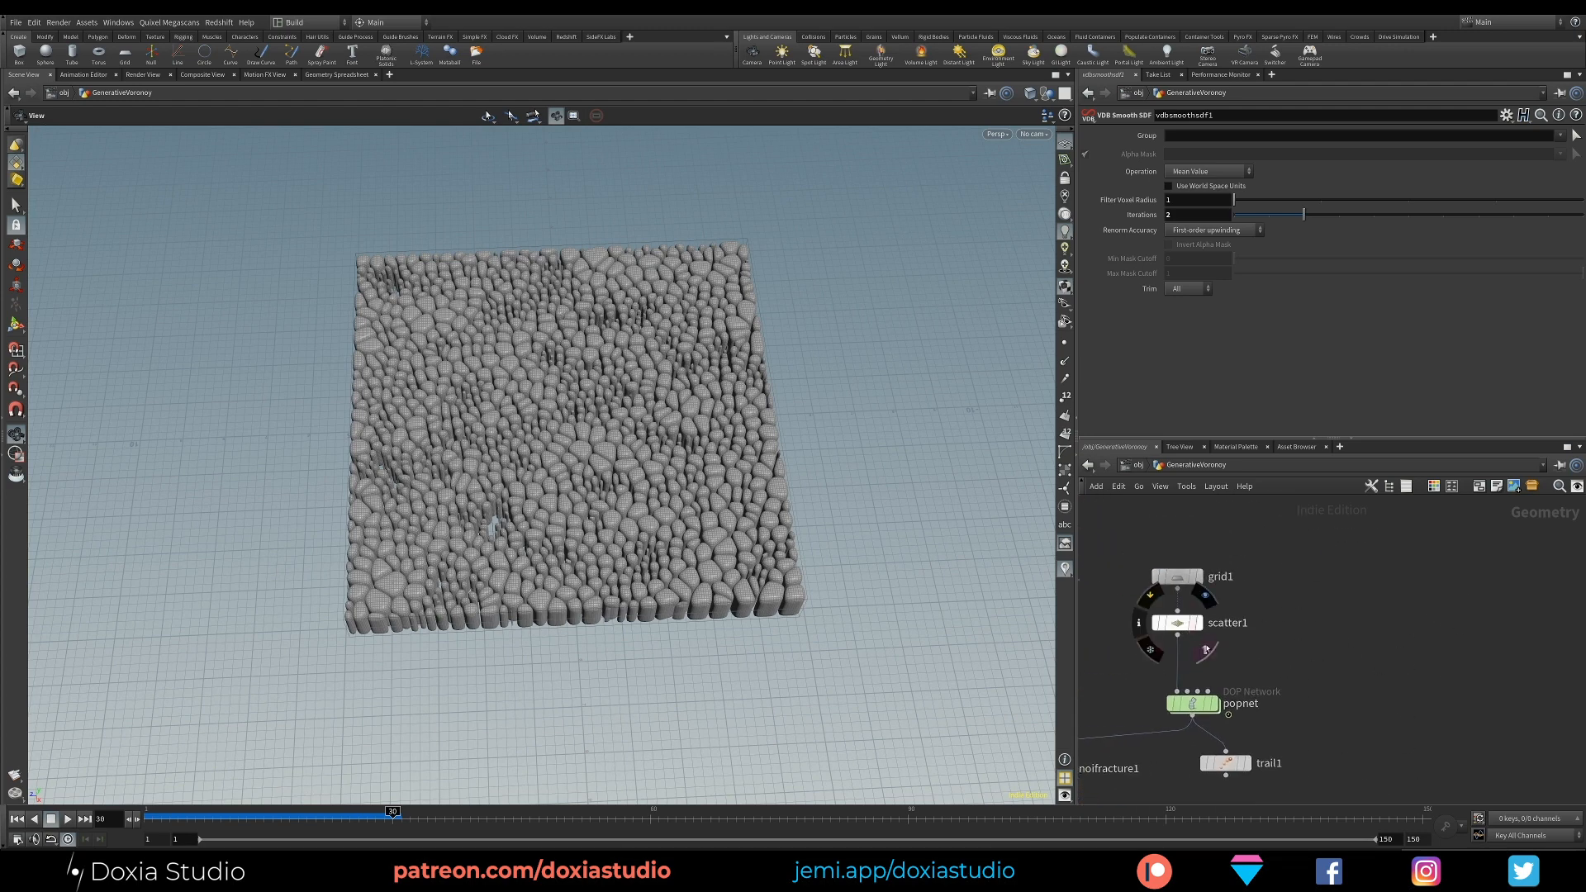
pyautogui.moveTo(1178, 640)
pyautogui.moveTo(1178, 640); pyautogui.dragTo(1178, 651)
pyautogui.moveTo(1182, 576); pyautogui.dragTo(1229, 594)
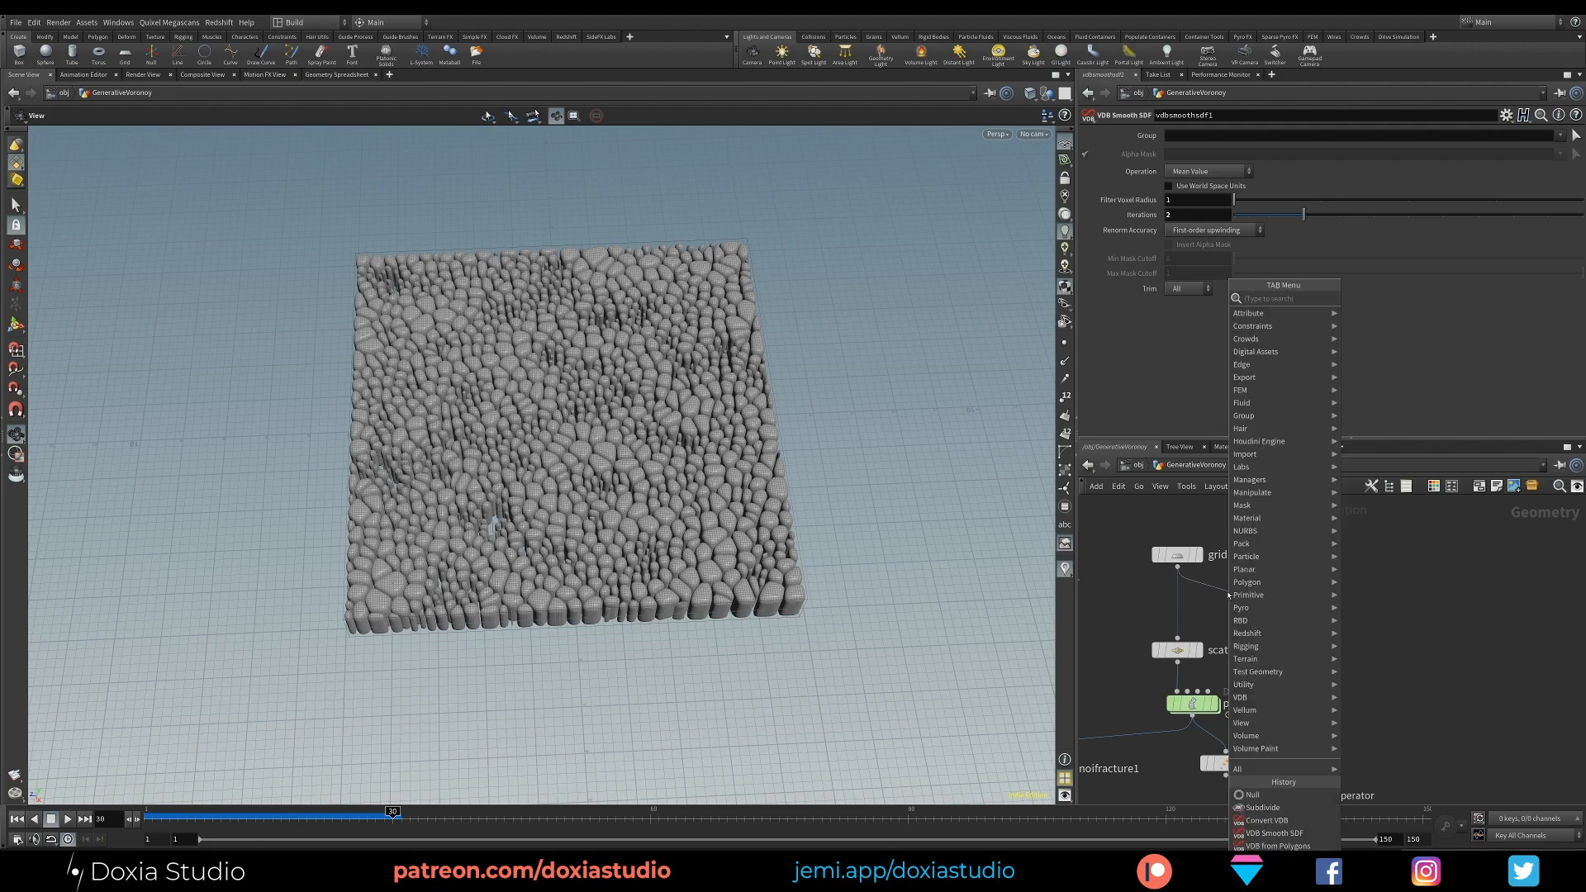
pyautogui.write('attr m')
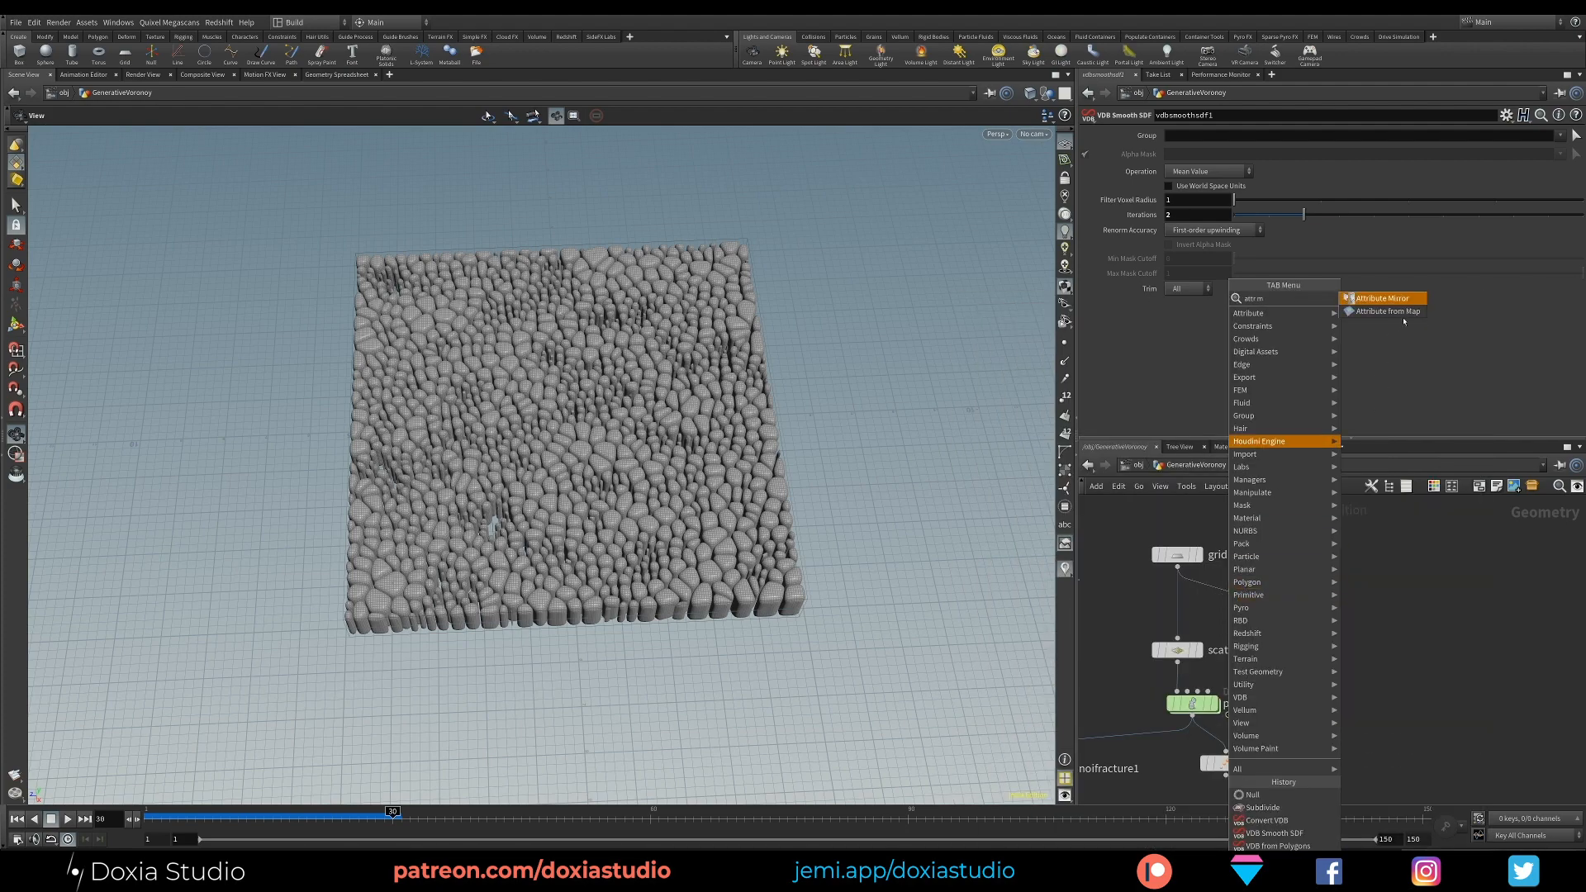
pyautogui.click(1383, 400)
pyautogui.click(1251, 606)
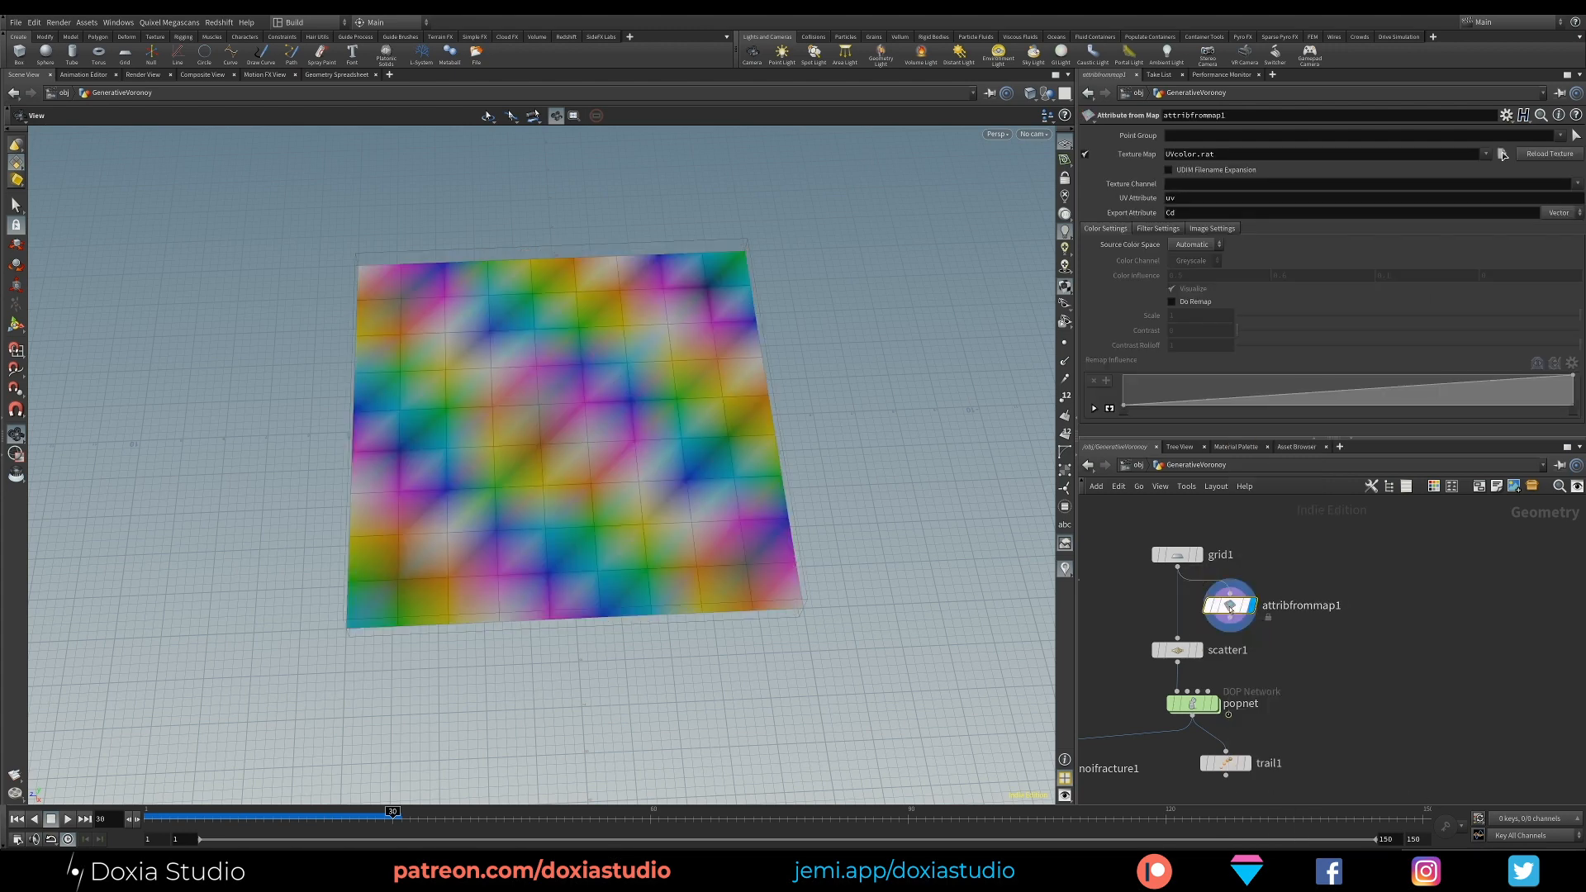
# Step: Set the rows and columns of grid1 to 200 each
pyautogui.moveTo(1177, 555); pyautogui.dragTo(1177, 542)
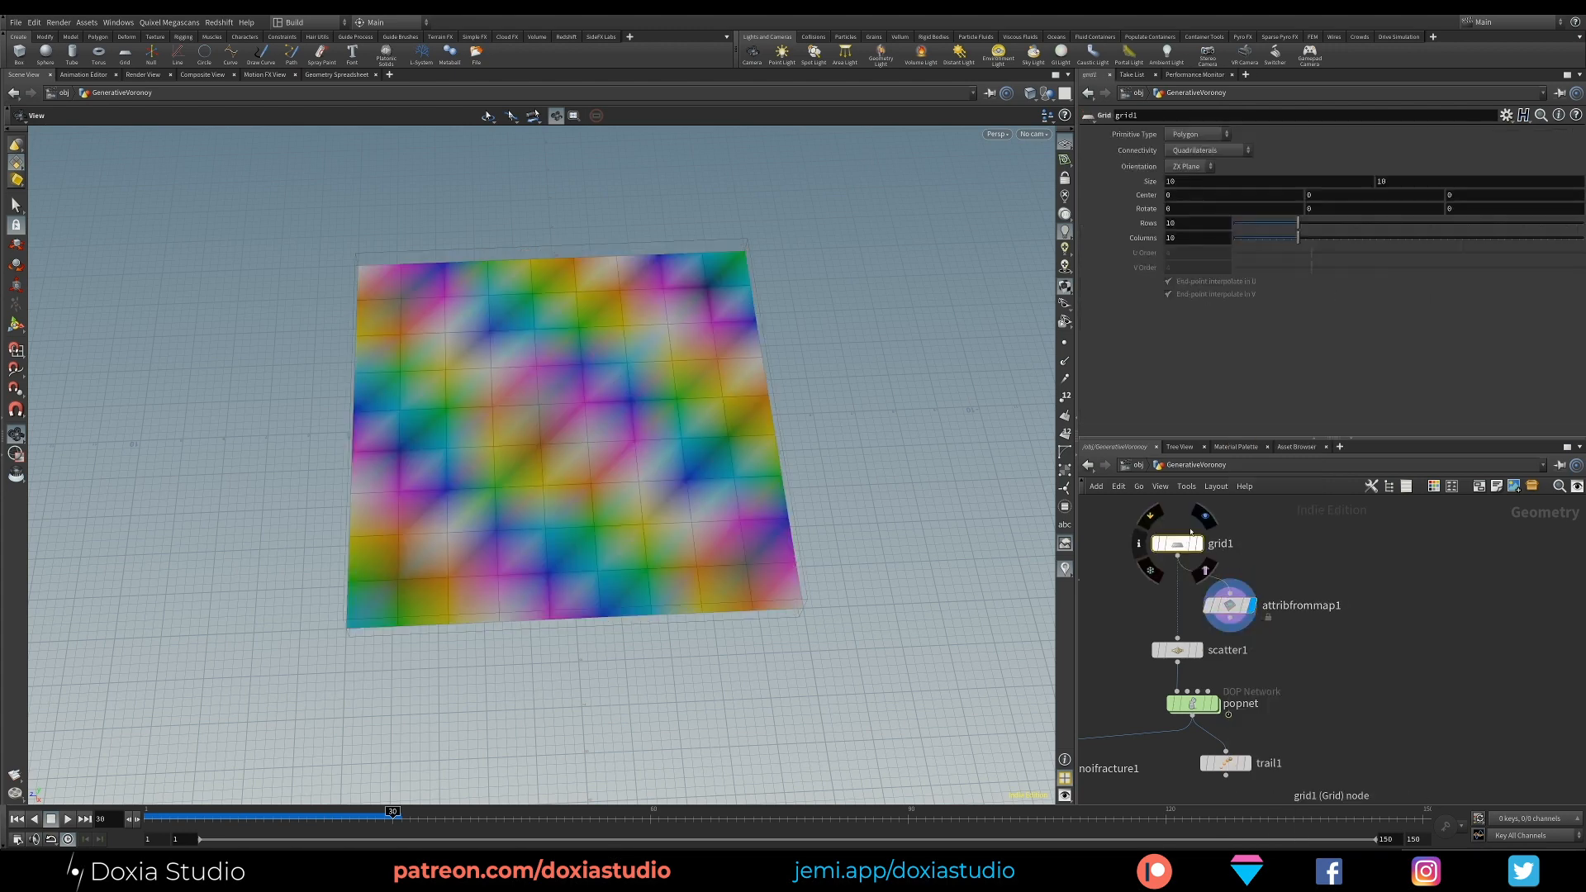
pyautogui.doubleClick(1193, 222)
pyautogui.write('2')
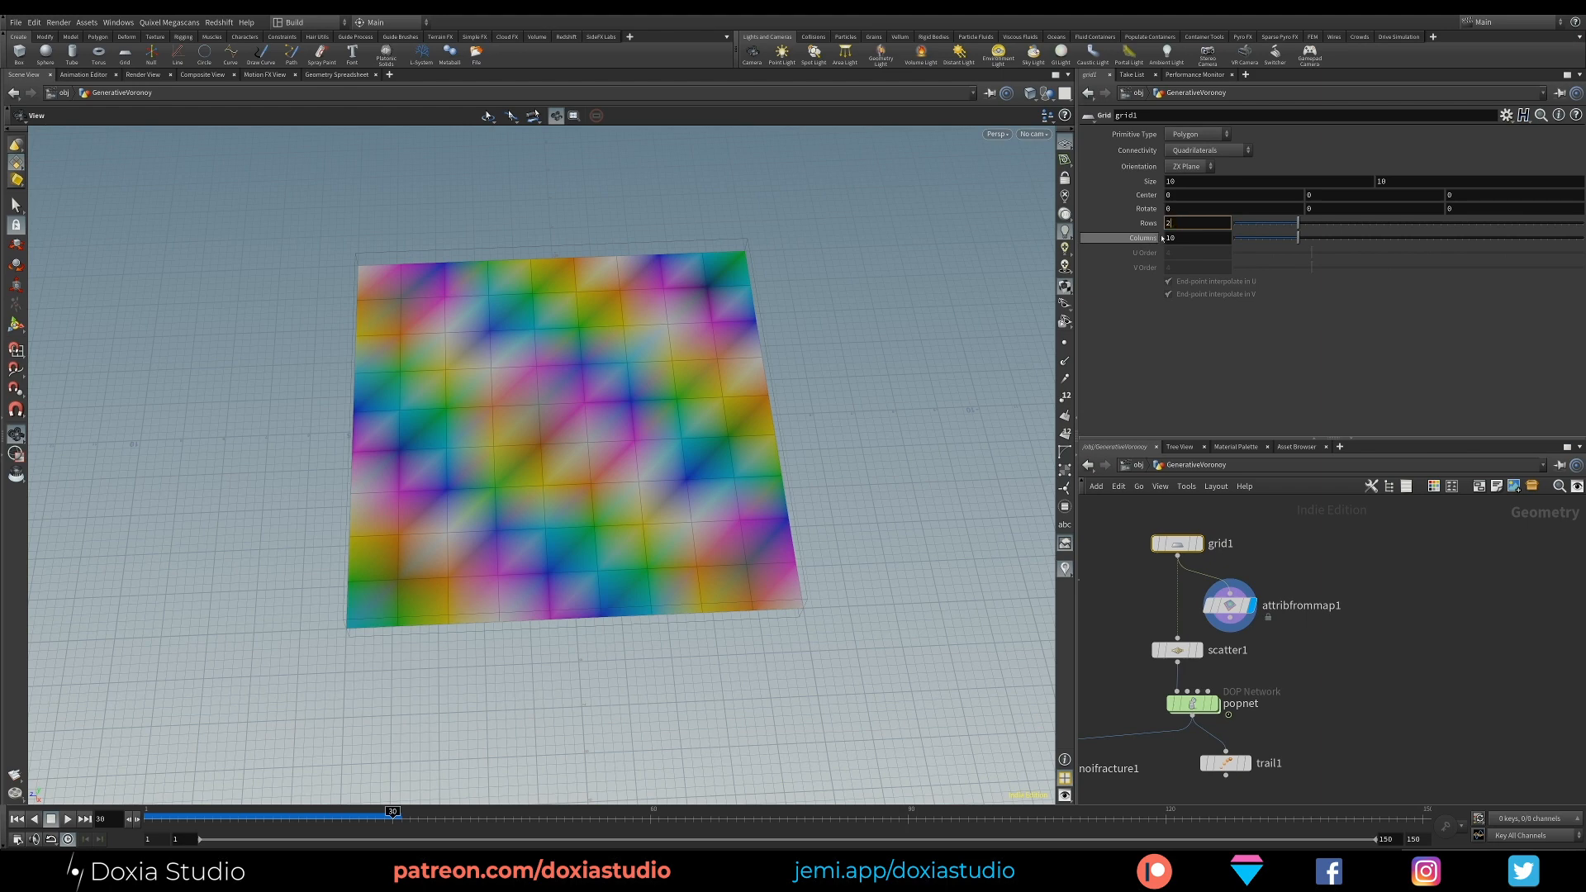
pyautogui.write('00')
pyautogui.press('Tab')
pyautogui.write('200')
pyautogui.press('Return')
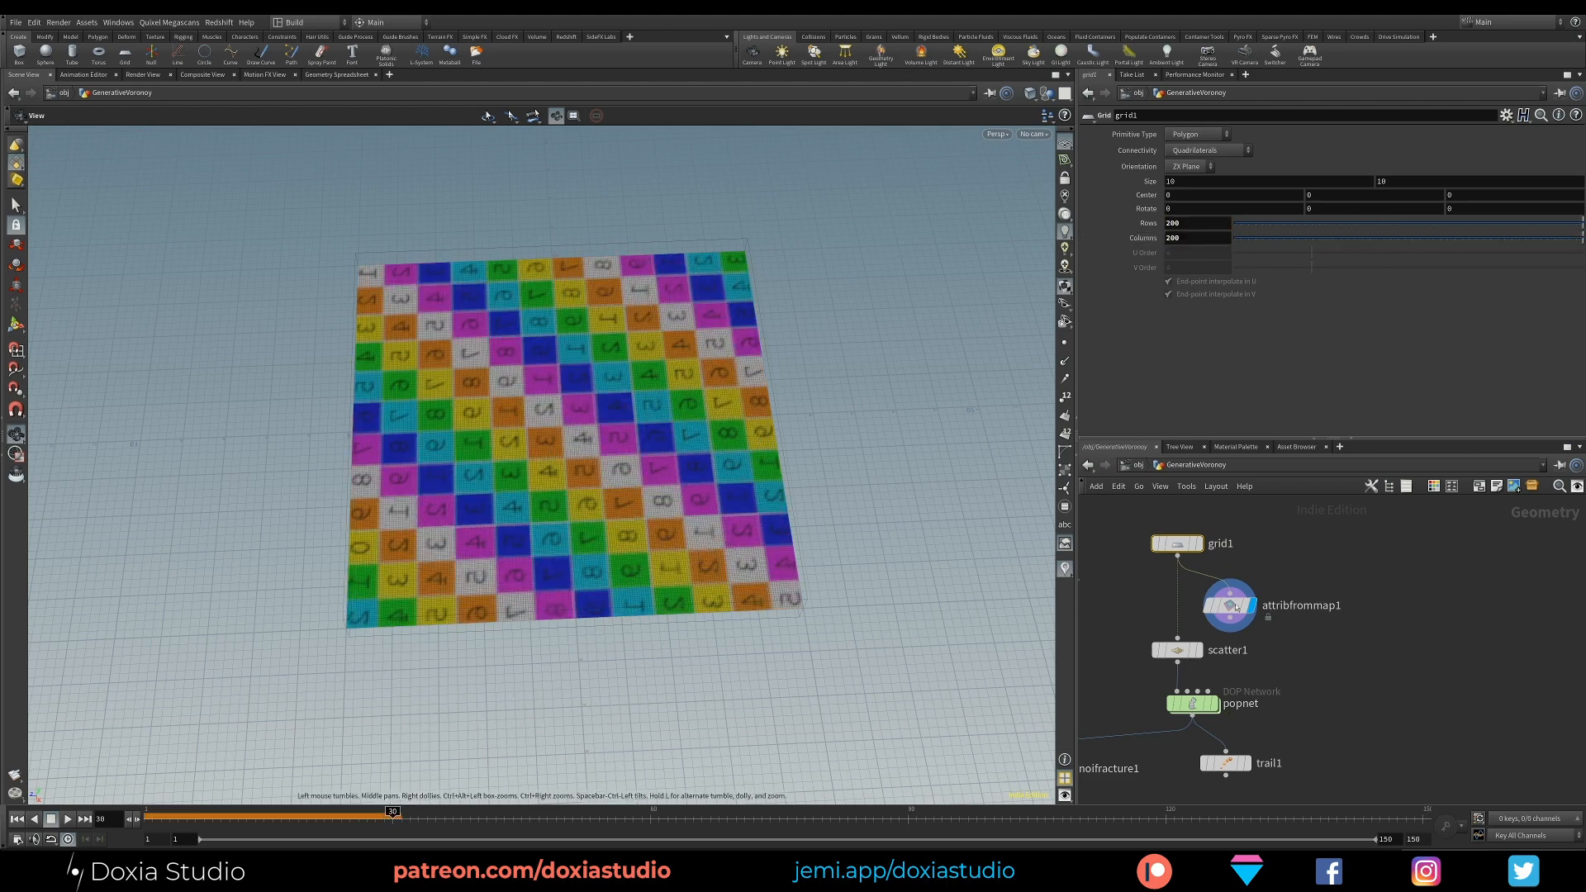
# Step: Load $HIP/imgs/colorGirl.jpg as the texture map of attribfrommap1 and check the image on the grid
pyautogui.click(1251, 603)
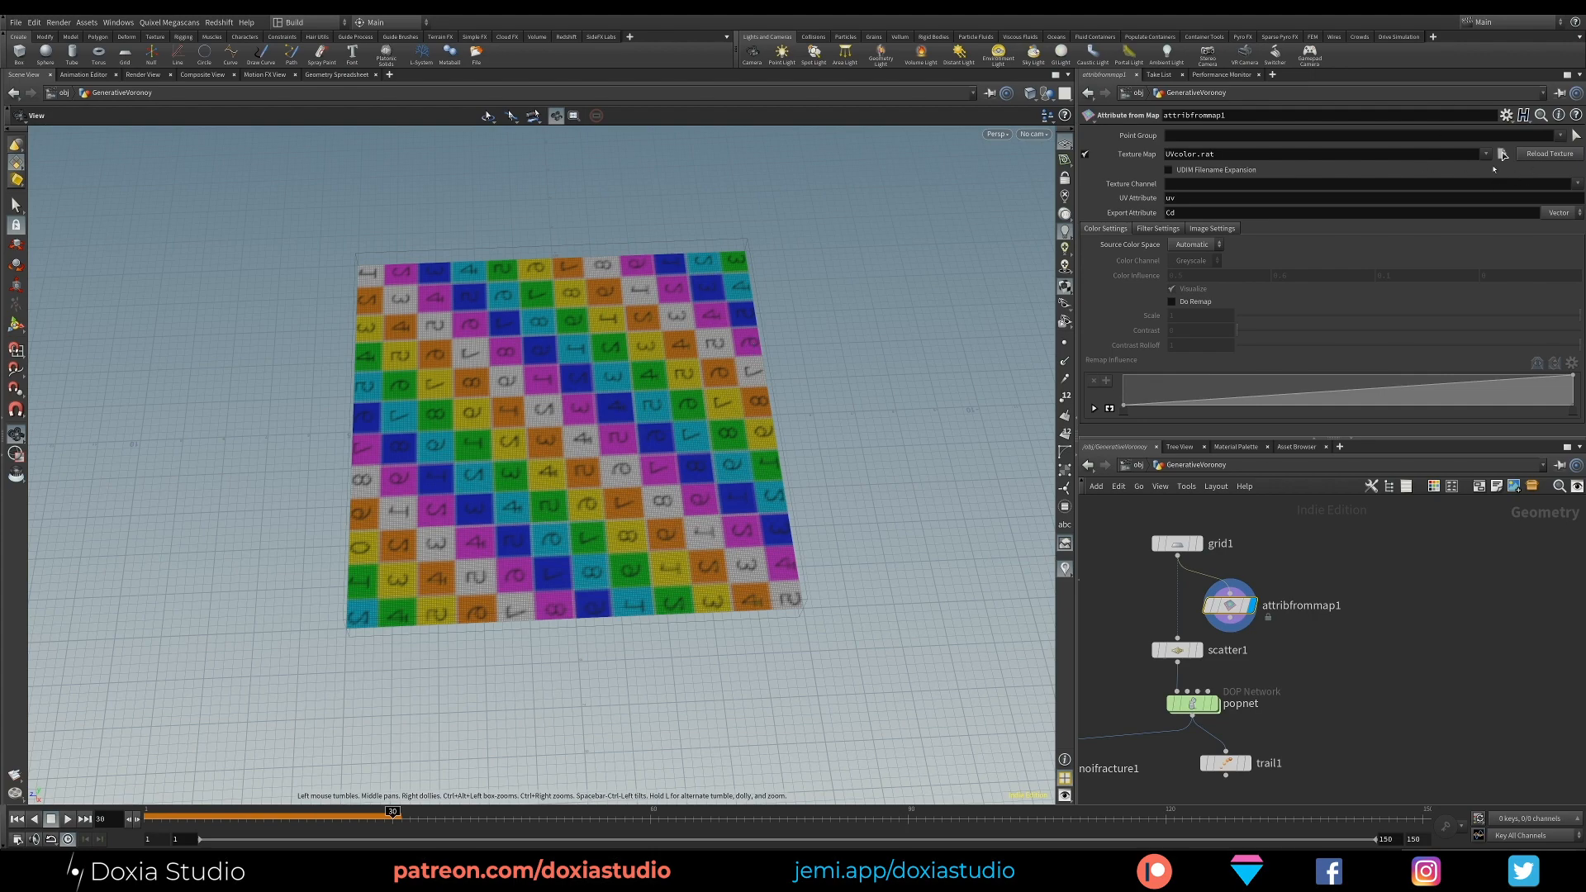
pyautogui.click(1502, 155)
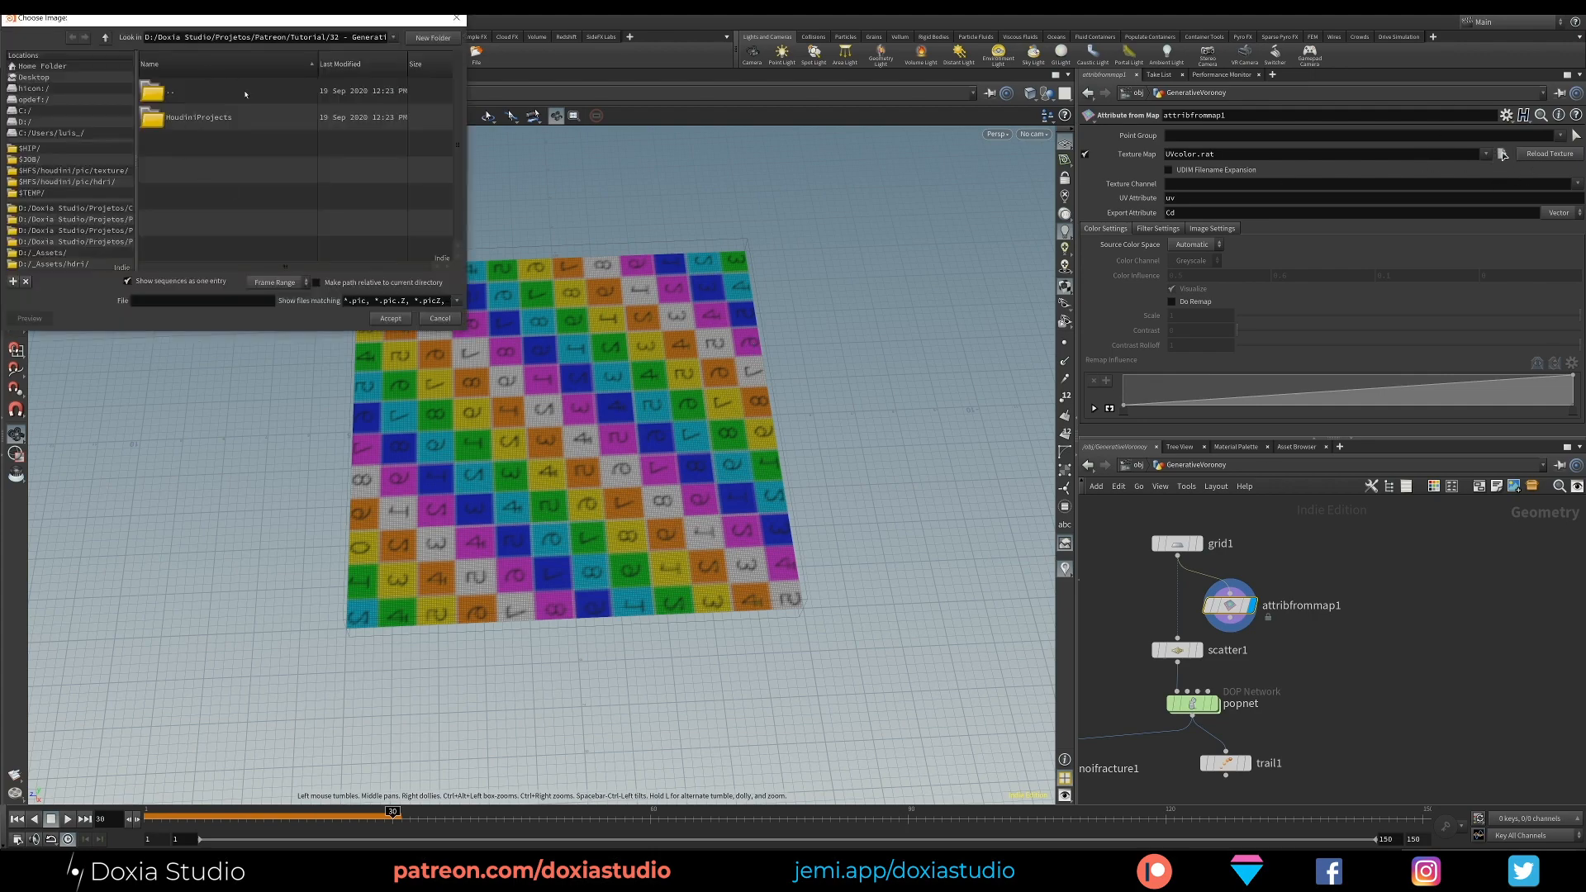
pyautogui.moveTo(269, 28); pyautogui.dragTo(393, 124)
pyautogui.click(169, 244)
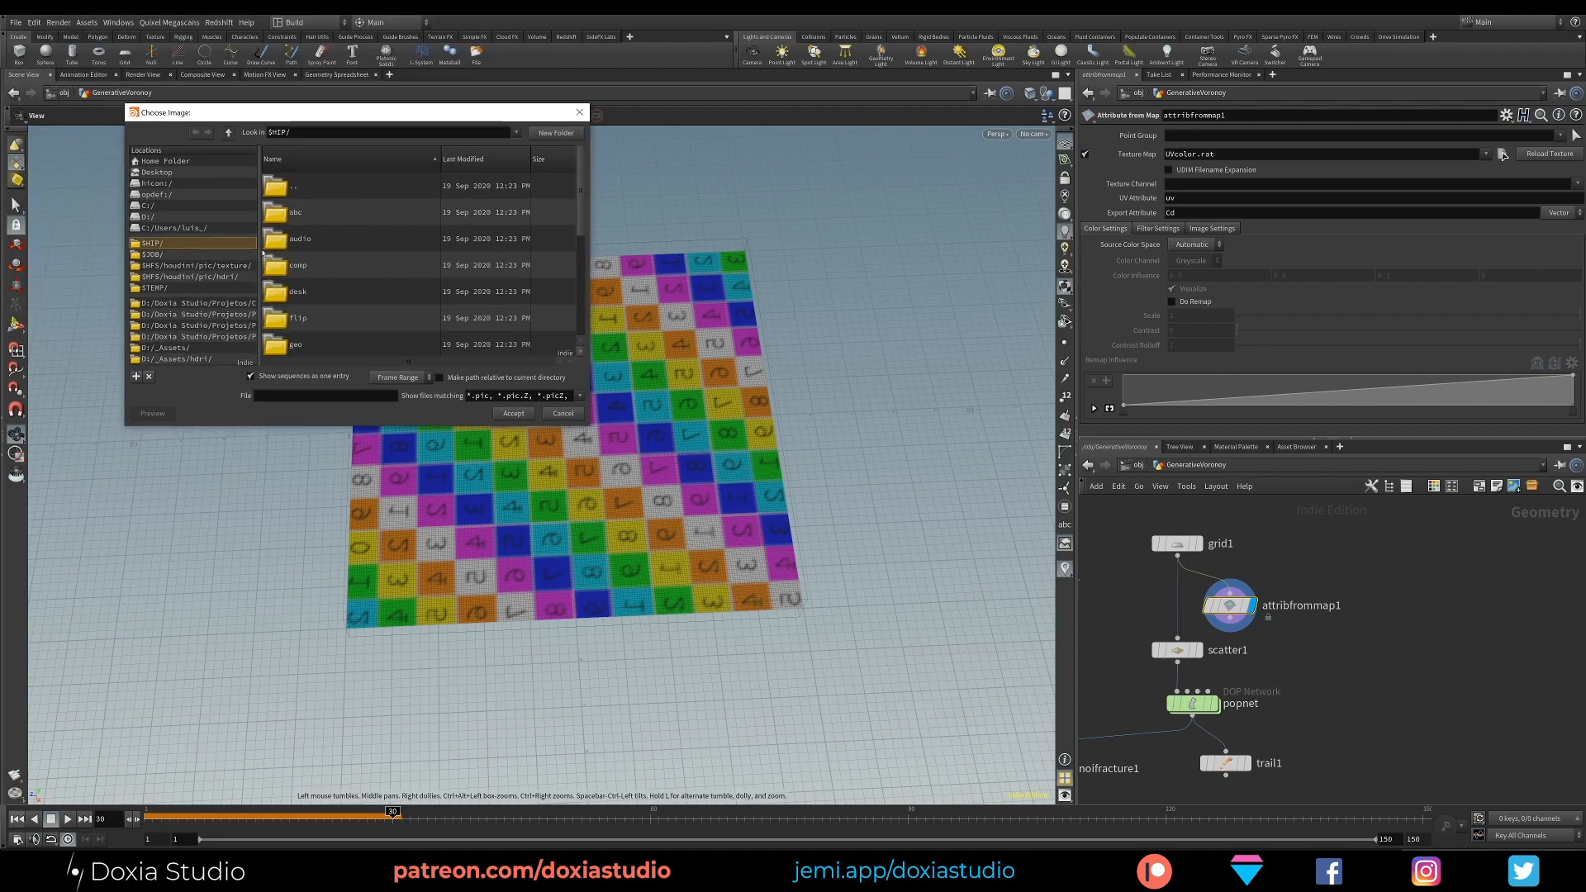
pyautogui.scroll(-3, 347, 264)
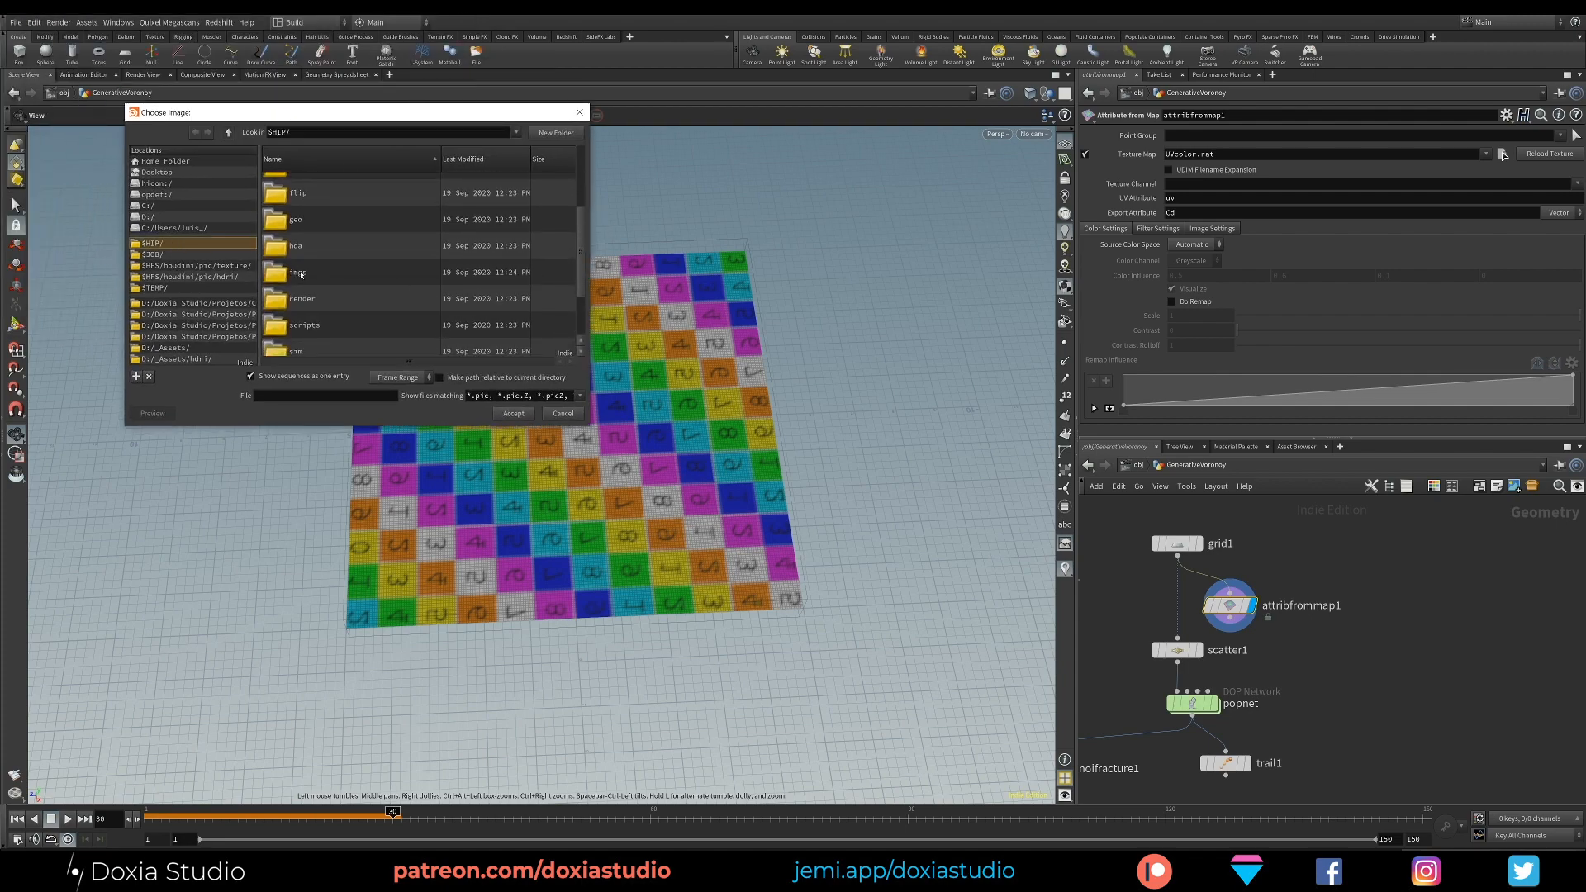
pyautogui.doubleClick(303, 275)
pyautogui.click(306, 221)
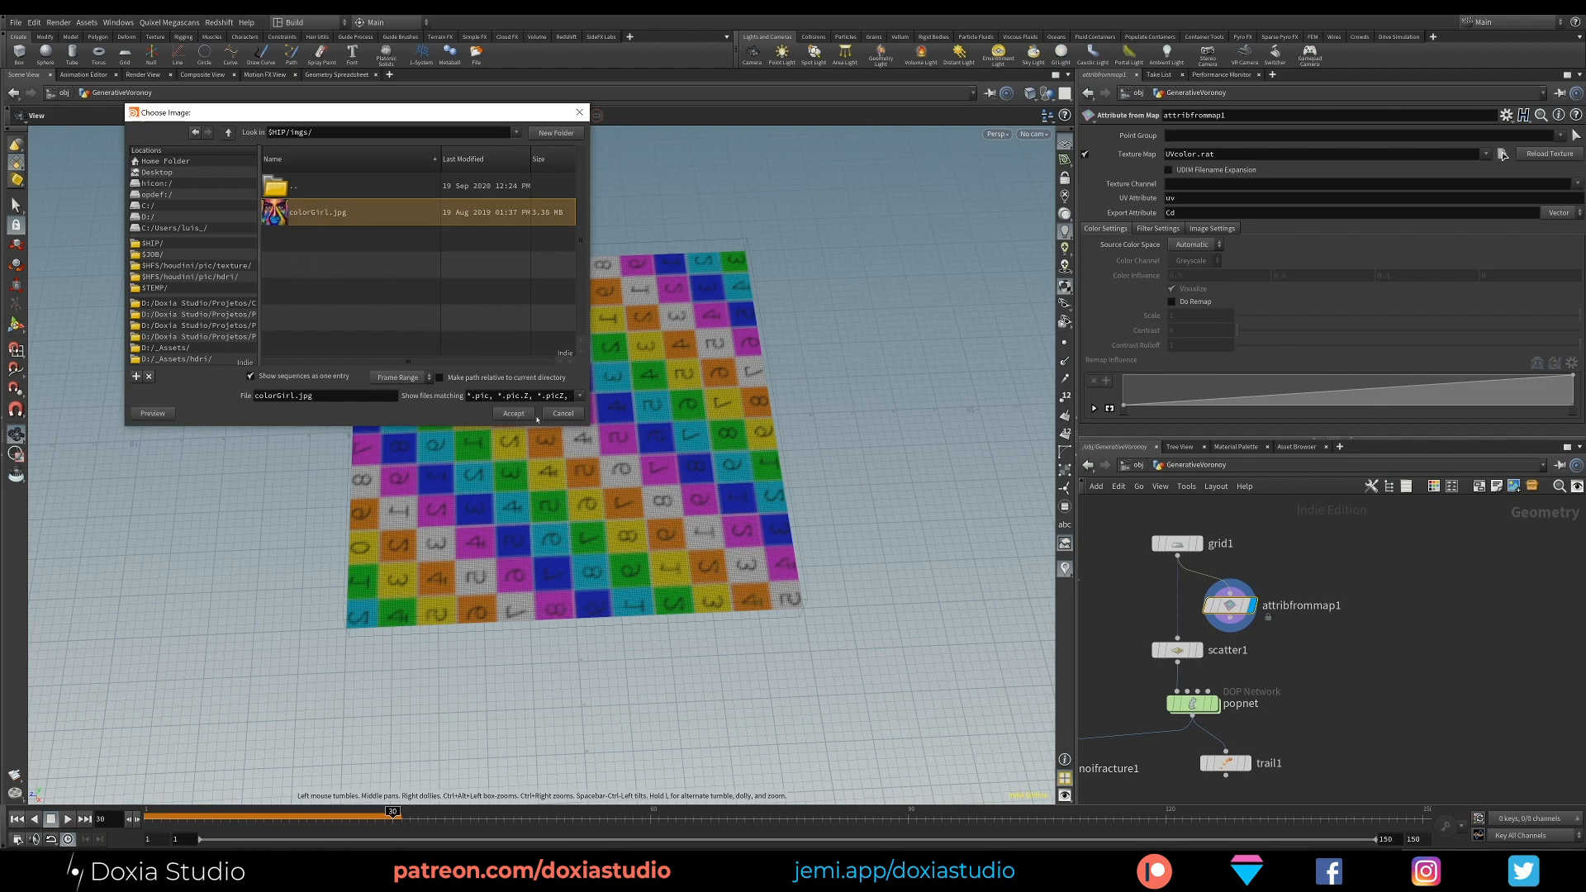
pyautogui.click(533, 415)
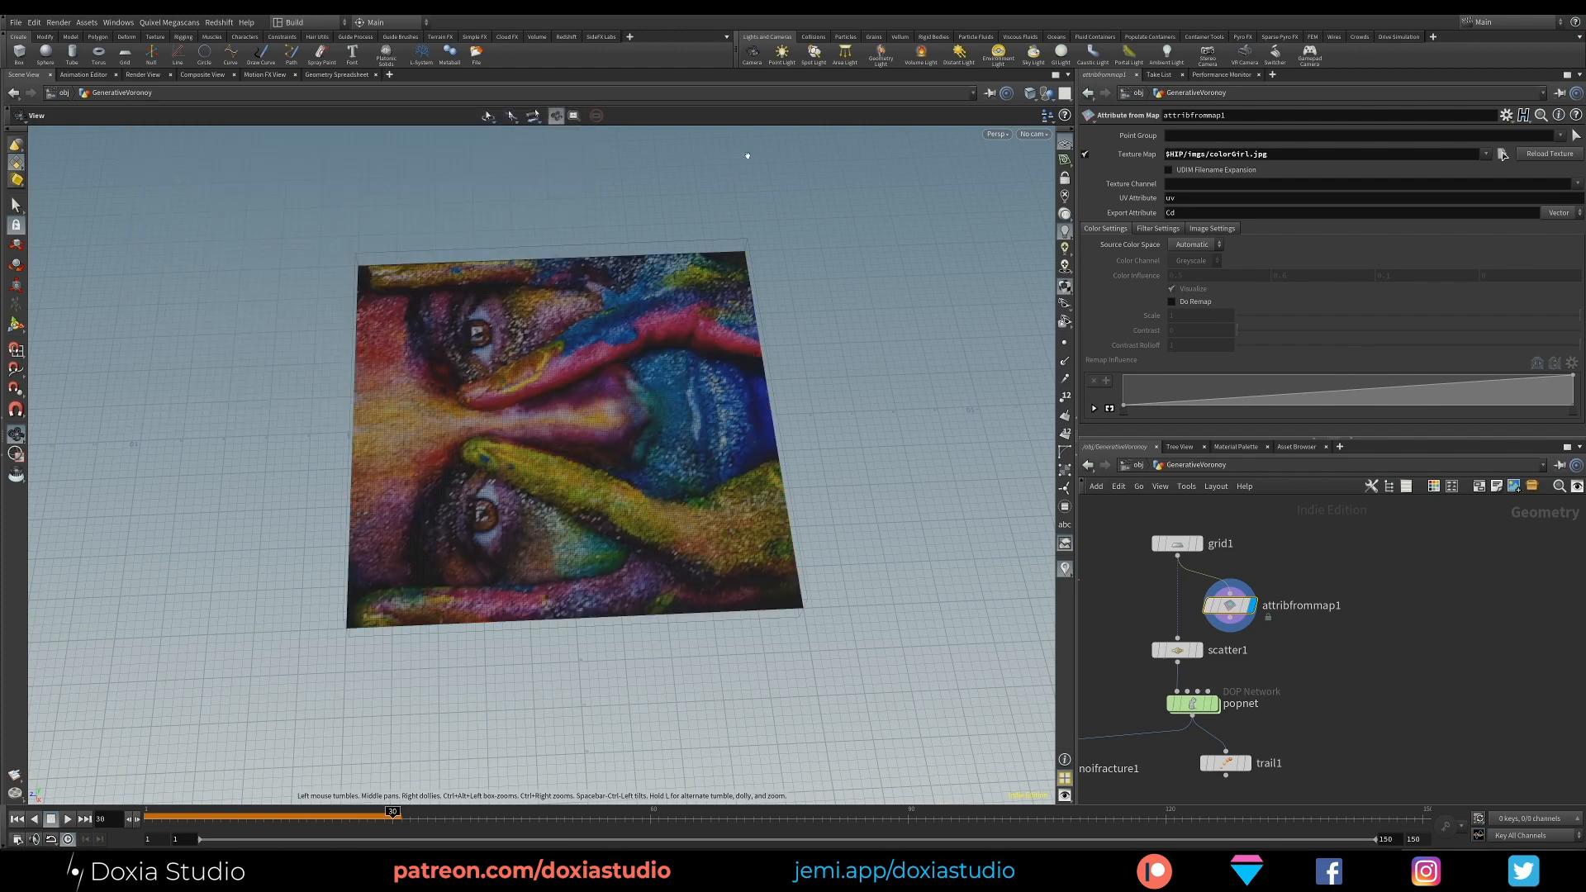
pyautogui.moveTo(658, 423); pyautogui.dragTo(368, 593)
pyautogui.moveTo(368, 594); pyautogui.dragTo(347, 730, button='right')
pyautogui.moveTo(347, 730); pyautogui.dragTo(390, 741, button='middle')
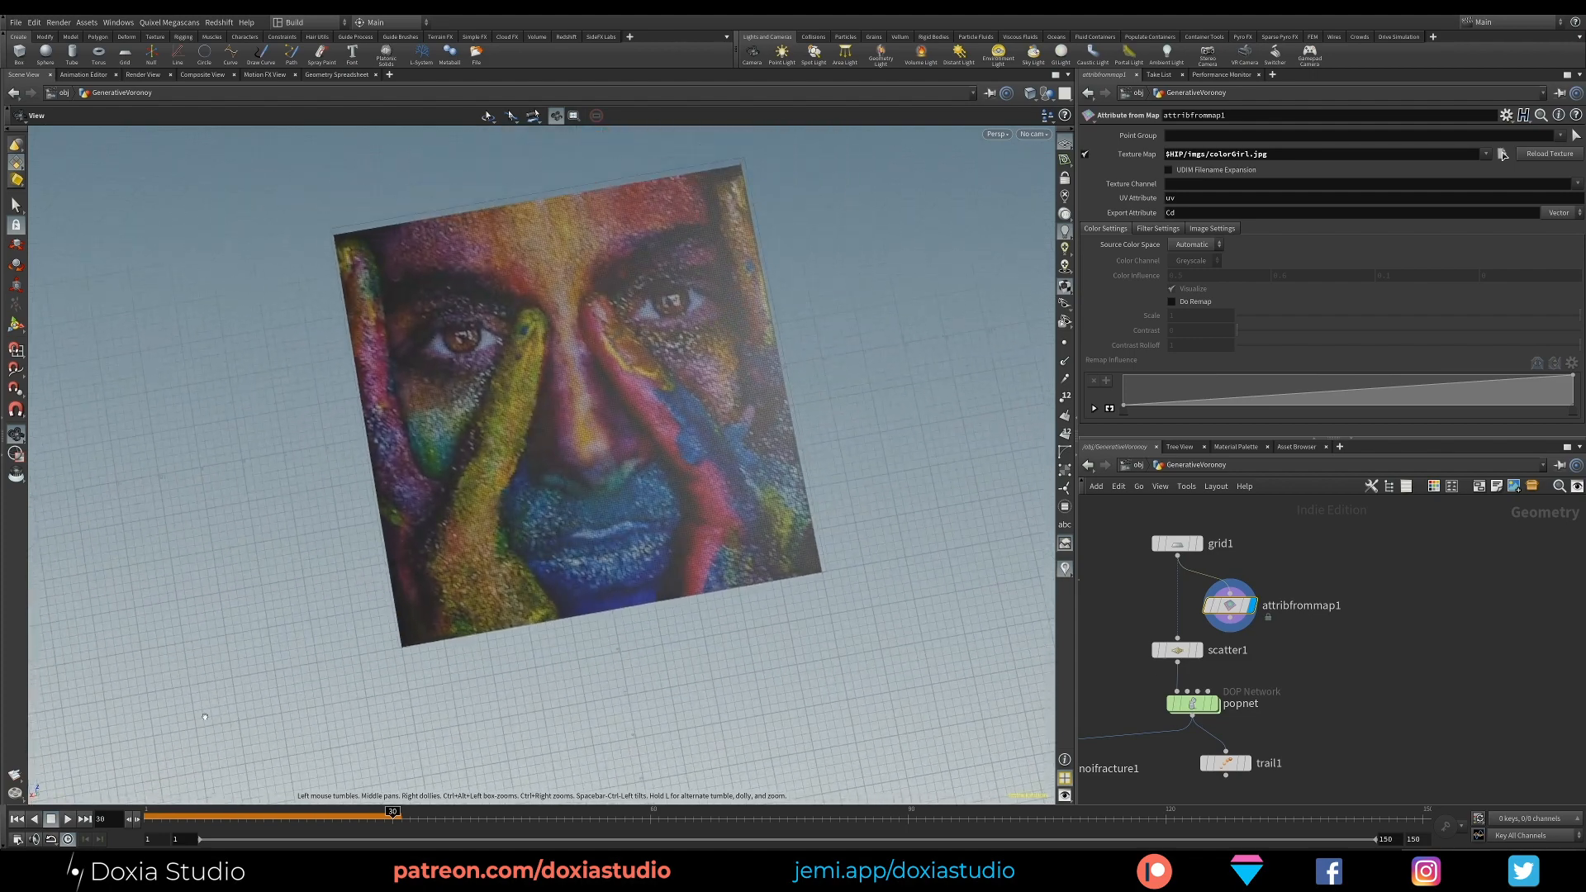
# Step: Insert attribfrommap1 between grid1 and scatter1, and display scatter1 at frame 1
pyautogui.hotkey('ctrl', 'Up')
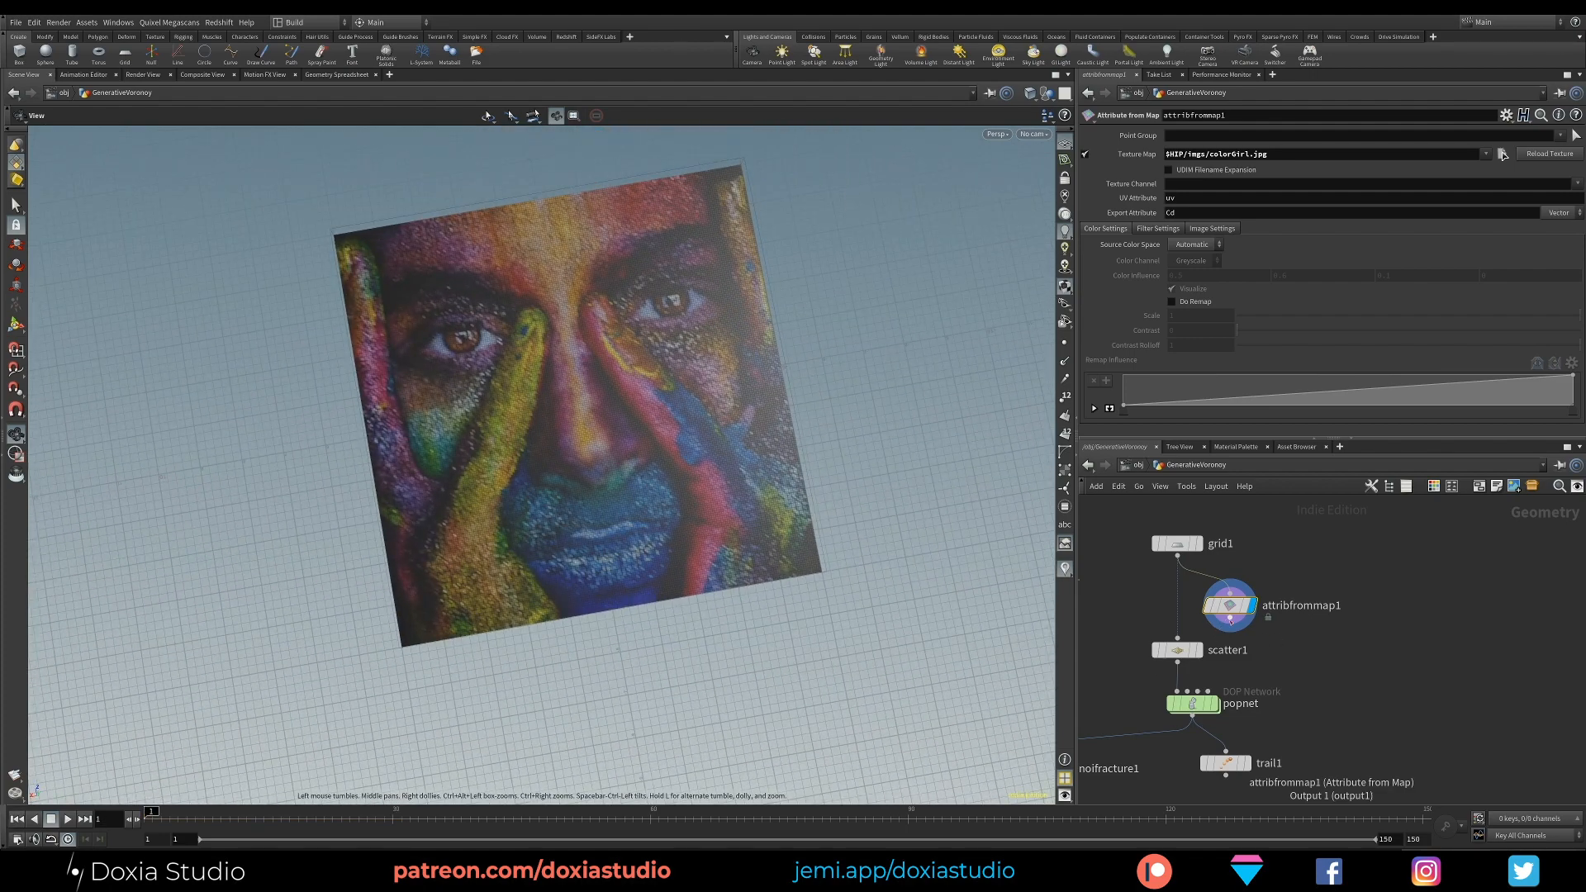
pyautogui.moveTo(1229, 605); pyautogui.dragTo(1192, 602)
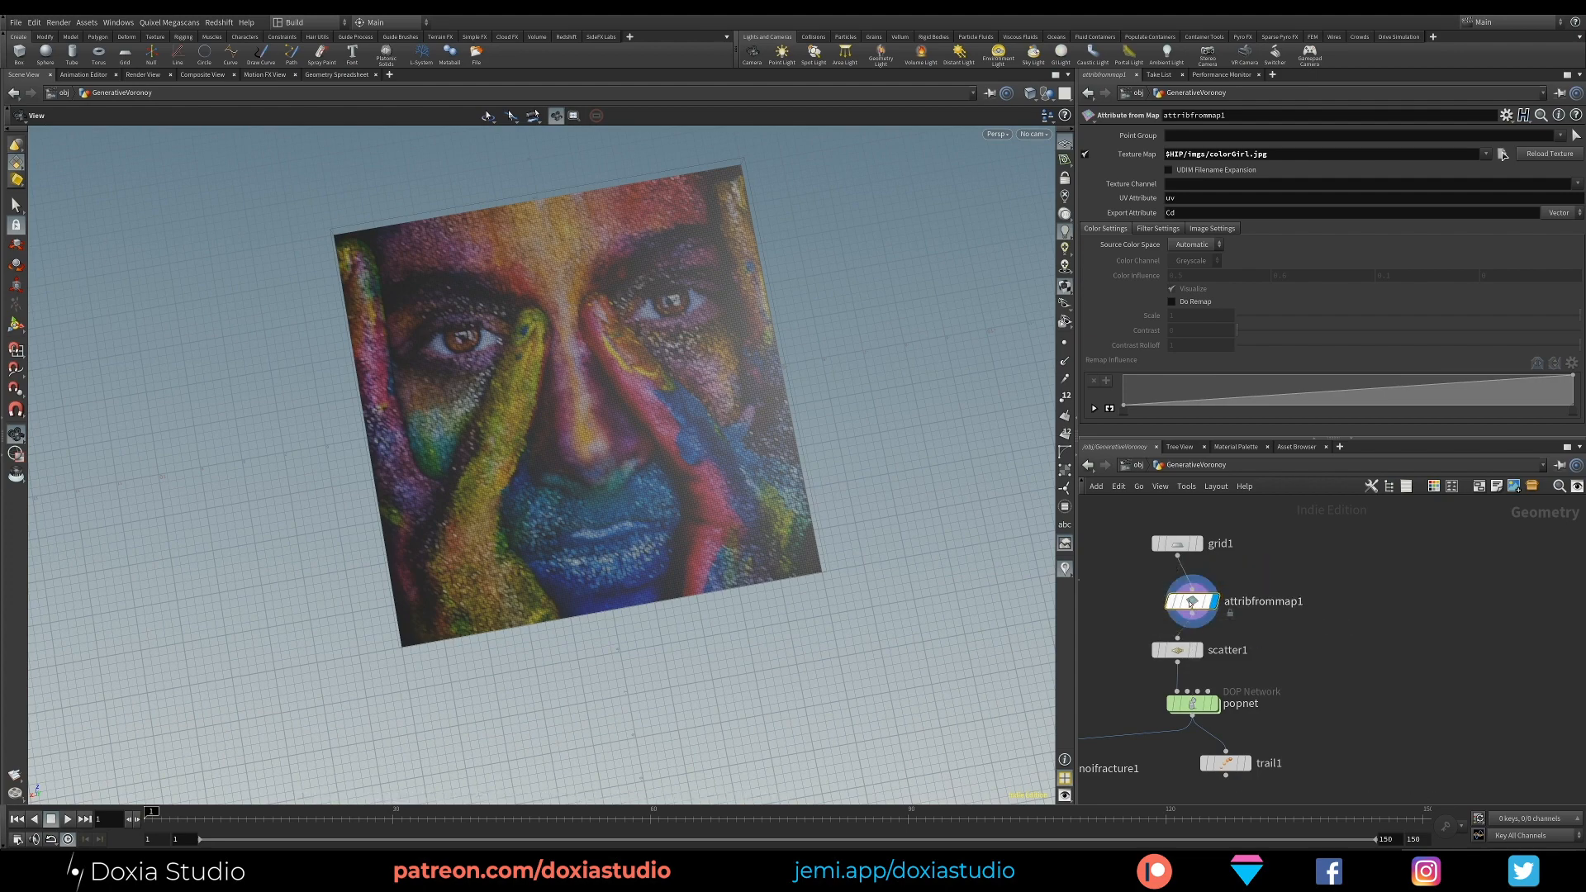
pyautogui.click(1214, 650)
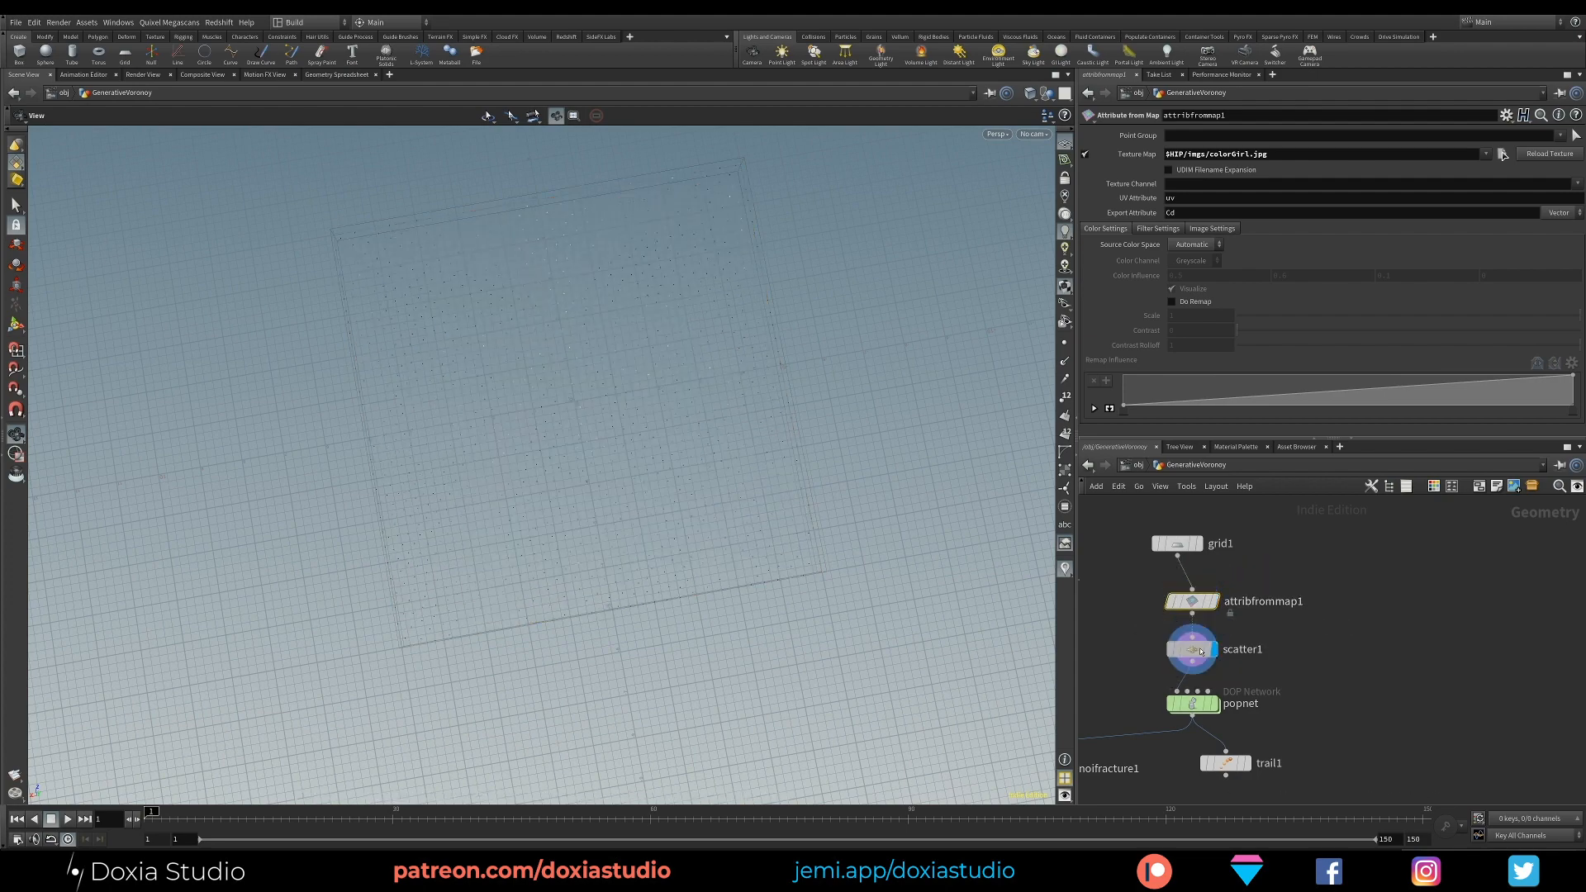
pyautogui.click(1194, 649)
pyautogui.moveTo(596, 588); pyautogui.dragTo(555, 584, button='right')
# Step: Set the viewport background colour scheme to Dark in the display options
pyautogui.press('d')
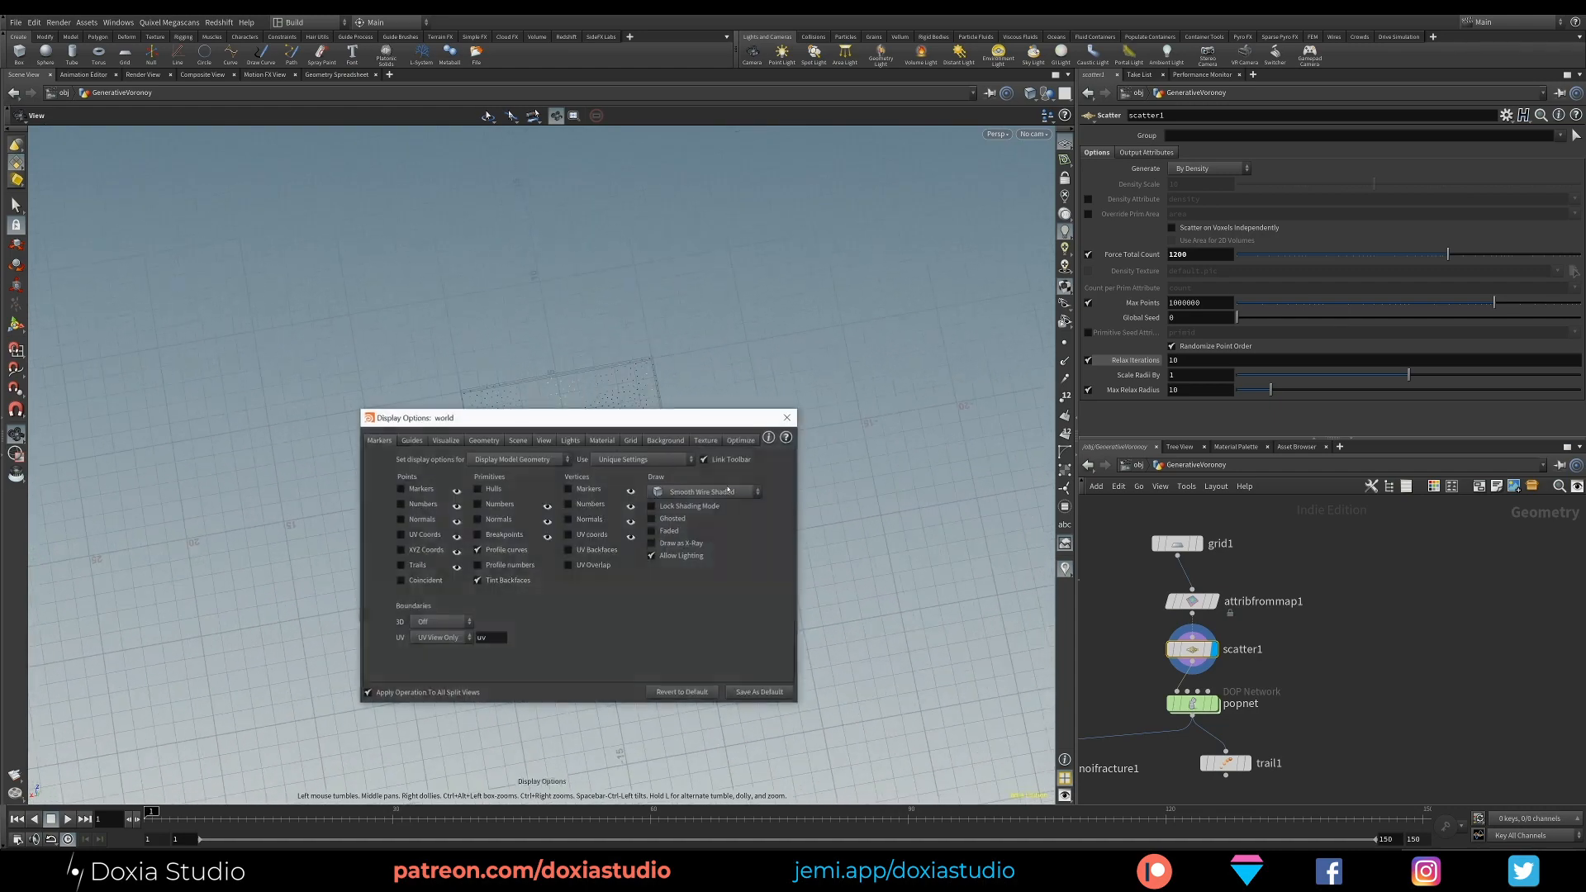
pyautogui.click(660, 440)
pyautogui.click(456, 459)
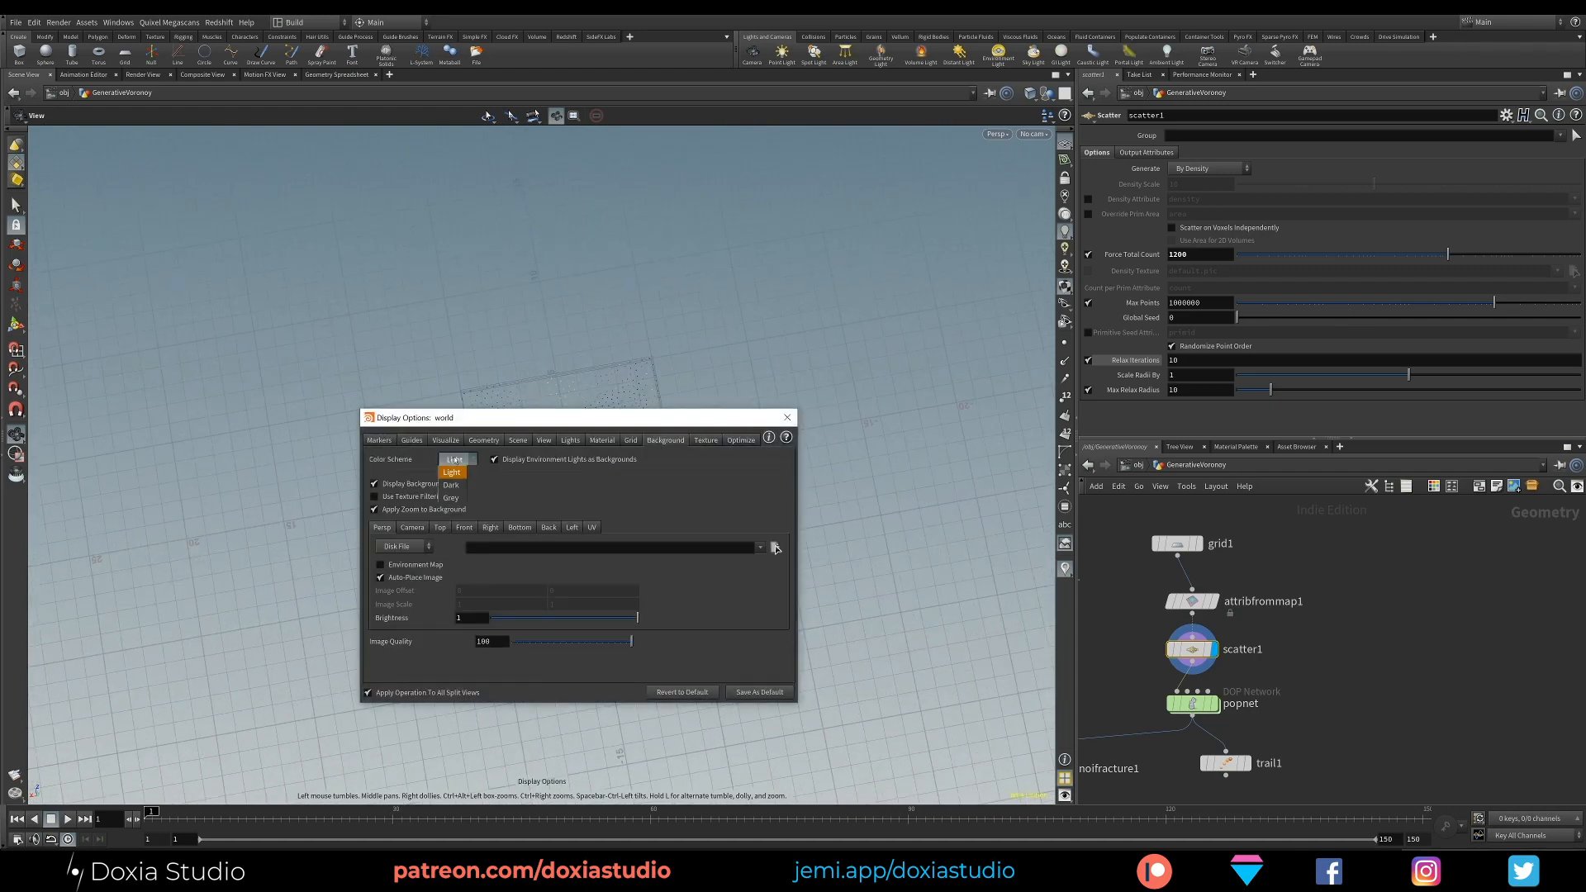
pyautogui.click(454, 483)
pyautogui.click(787, 417)
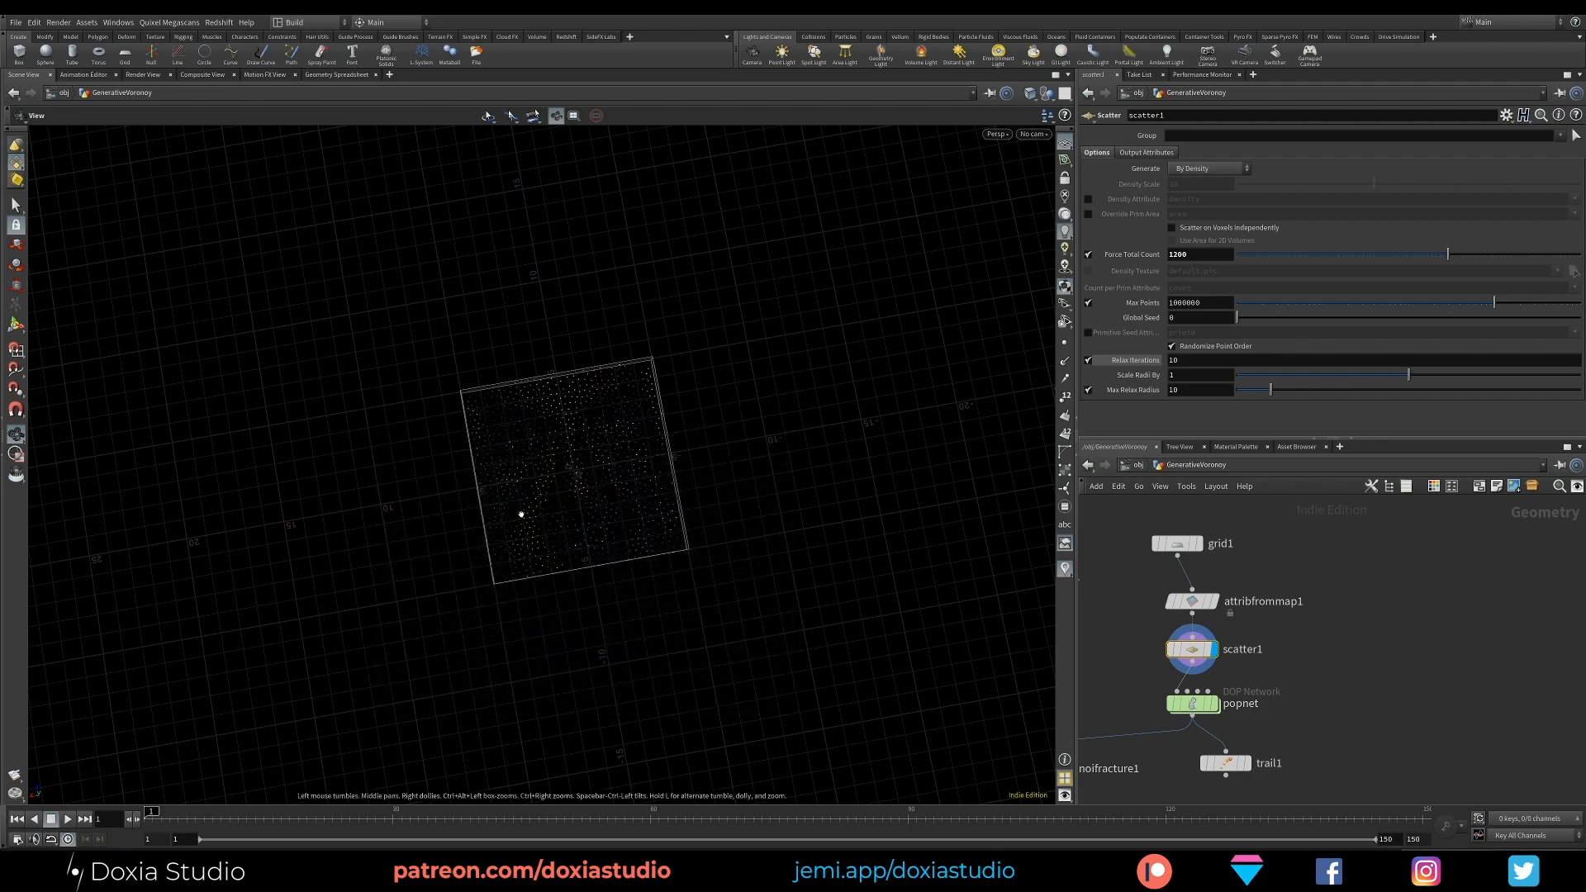
# Step: Inspect the scattered coloured points of scatter1 from above against the dark background
pyautogui.moveTo(521, 517); pyautogui.dragTo(554, 538, button='right')
pyautogui.scroll(-5, 554, 538)
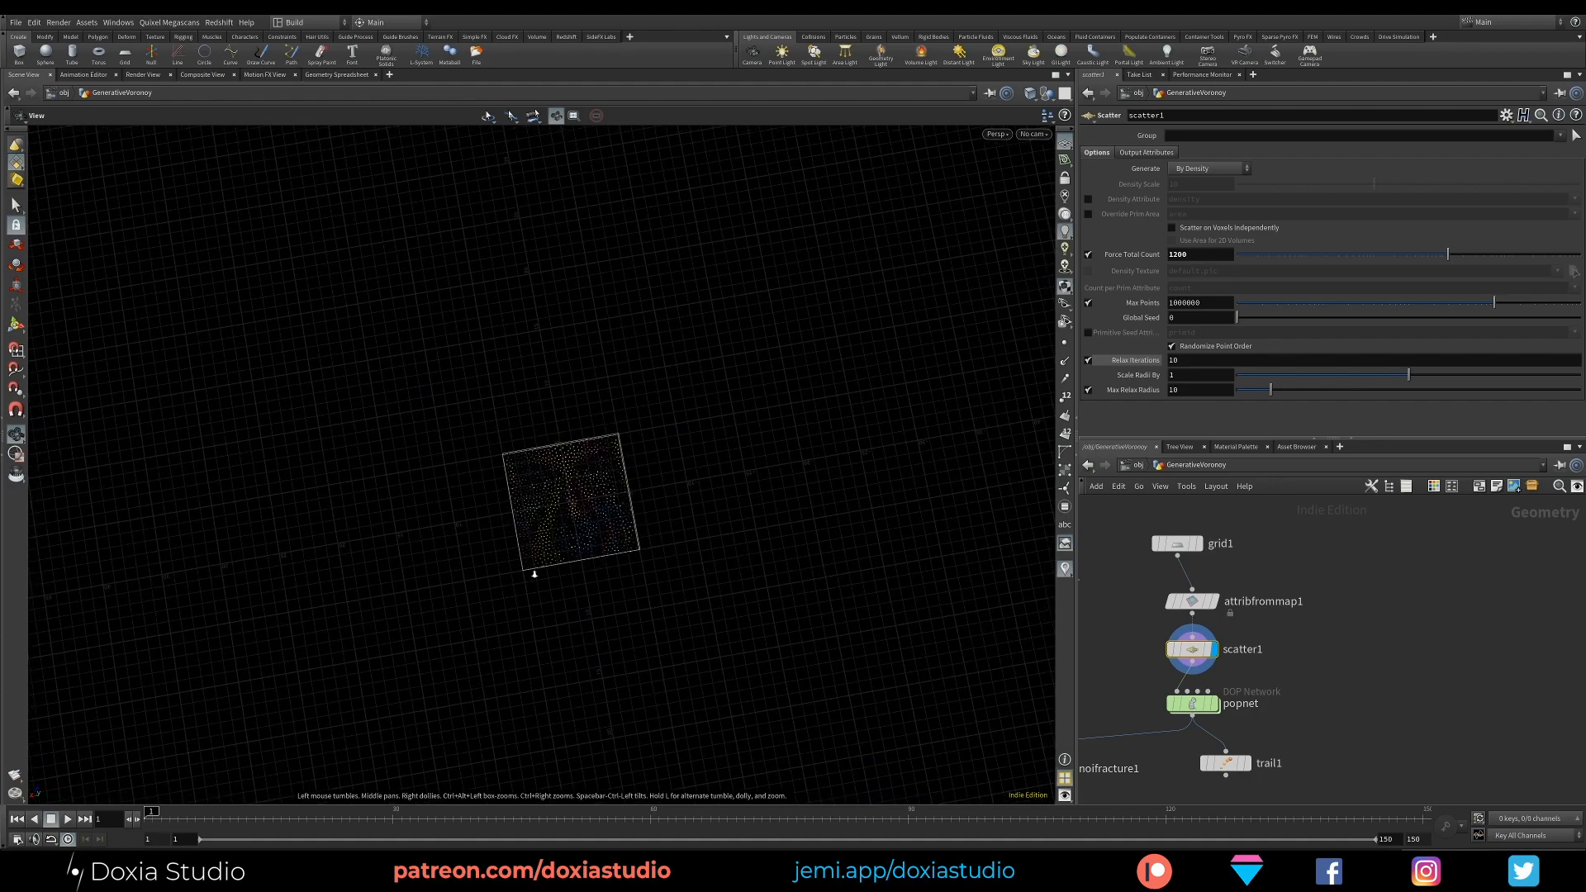
pyautogui.moveTo(565, 589); pyautogui.dragTo(541, 423)
pyautogui.moveTo(496, 515); pyautogui.dragTo(553, 506, button='right')
pyautogui.moveTo(487, 470); pyautogui.dragTo(524, 591, button='middle')
pyautogui.moveTo(524, 591); pyautogui.dragTo(574, 563, button='right')
pyautogui.moveTo(574, 563); pyautogui.dragTo(622, 427, button='middle')
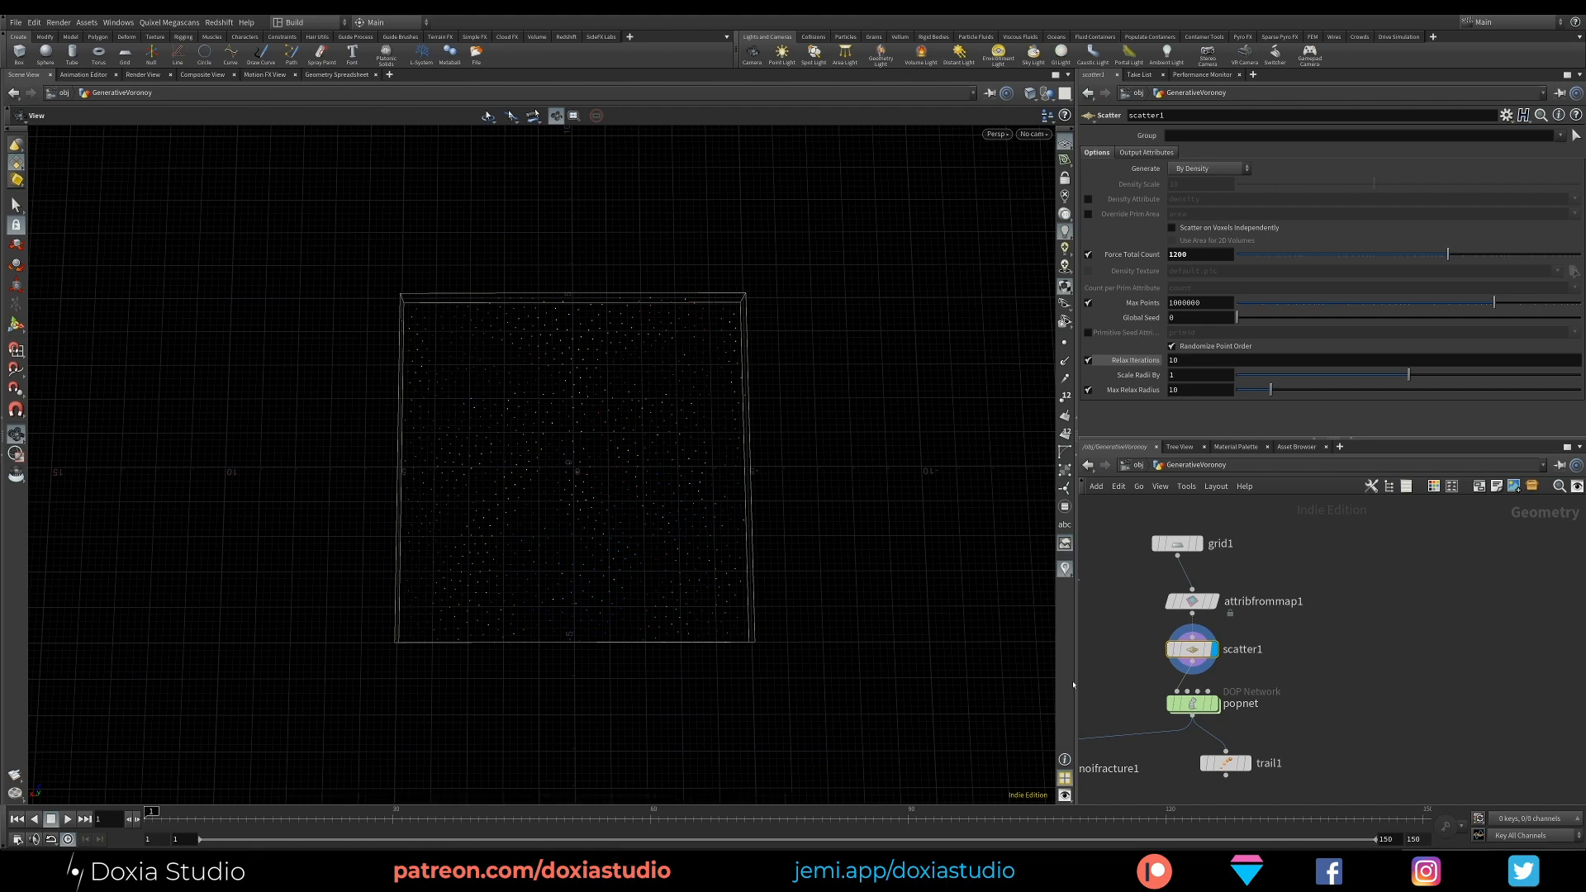
# Step: Display popnet, switch the display to trail1, and scrub to frame 115 to check the coloured particle trails
pyautogui.moveTo(1133, 620); pyautogui.dragTo(1165, 546, button='middle')
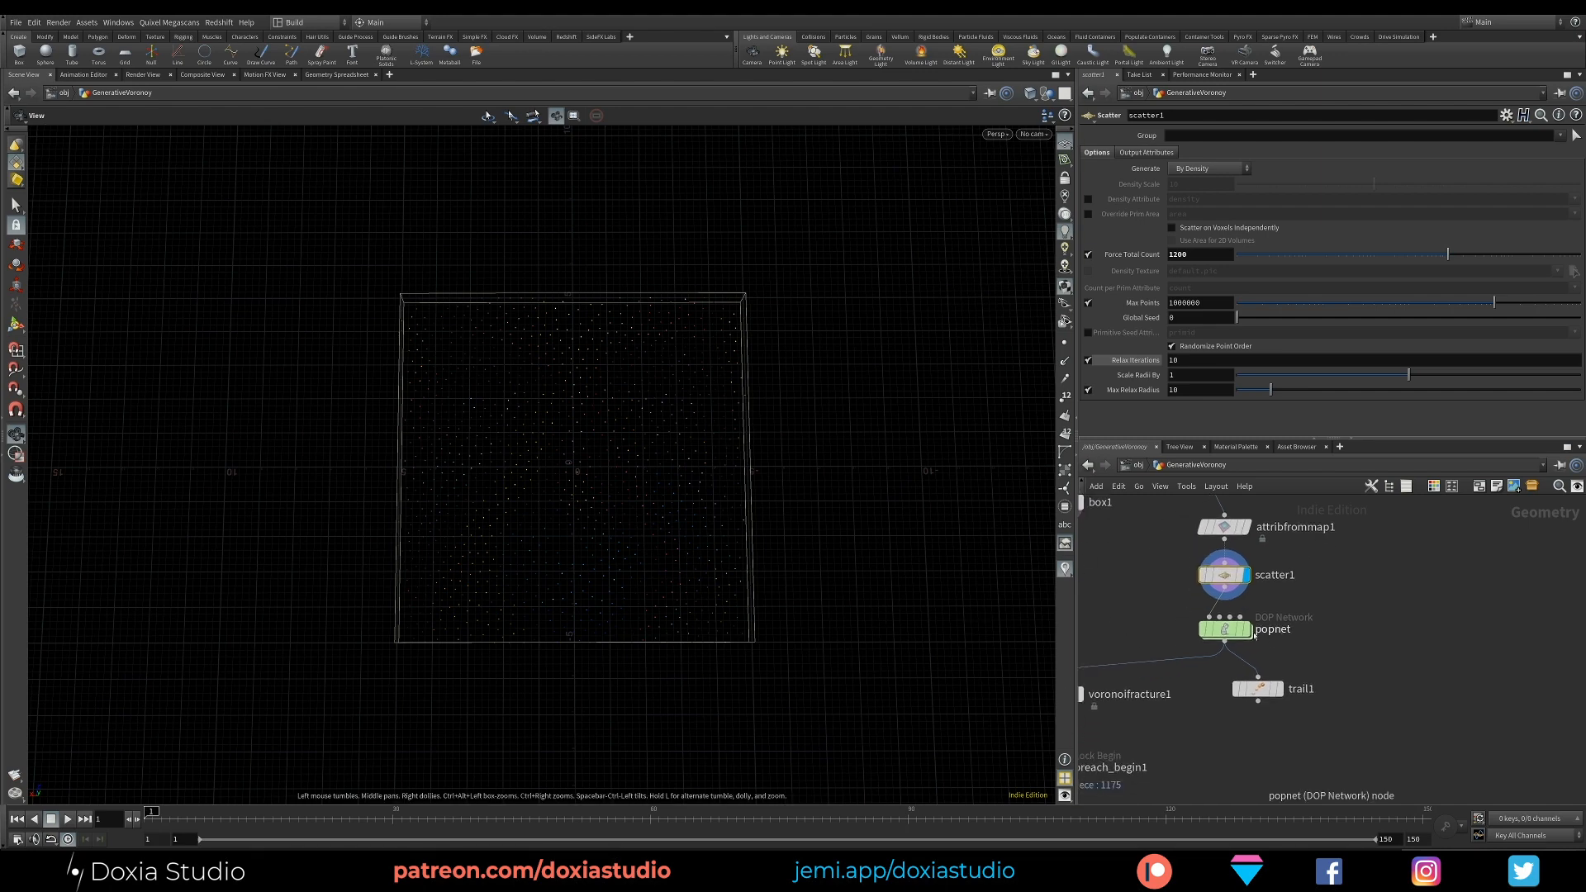
pyautogui.moveTo(1228, 629)
pyautogui.click(1252, 602)
pyautogui.click(1228, 631)
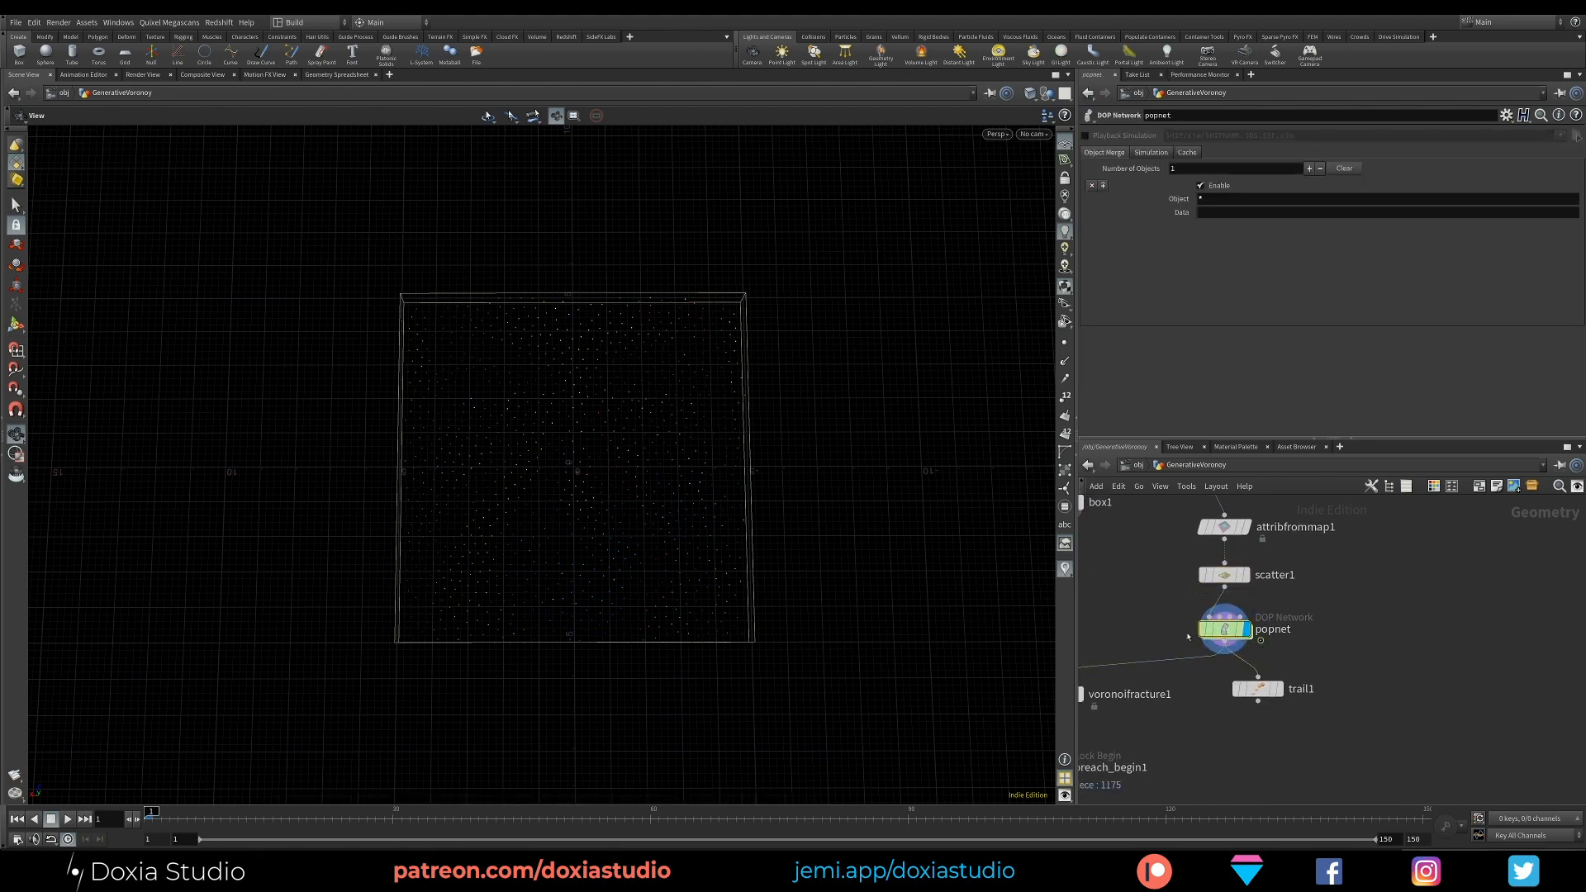
pyautogui.click(1279, 689)
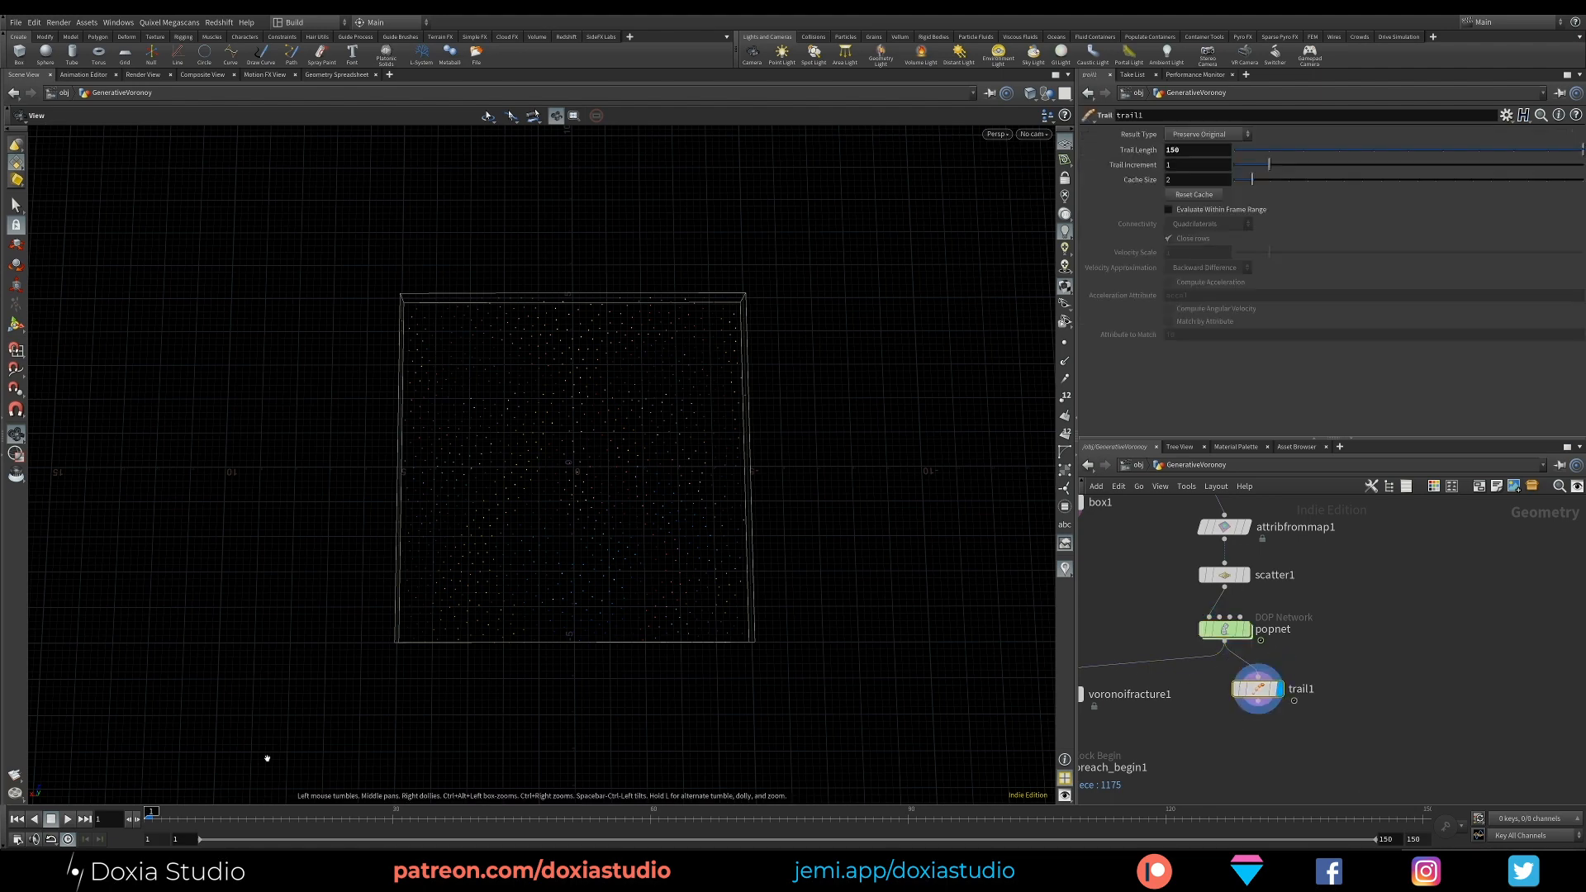
pyautogui.moveTo(241, 823)
pyautogui.mouseDown()
pyautogui.moveTo(1183, 810)
pyautogui.moveTo(151, 807)
pyautogui.moveTo(1200, 808)
pyautogui.moveTo(380, 800)
pyautogui.moveTo(1122, 805)
pyautogui.mouseUp()
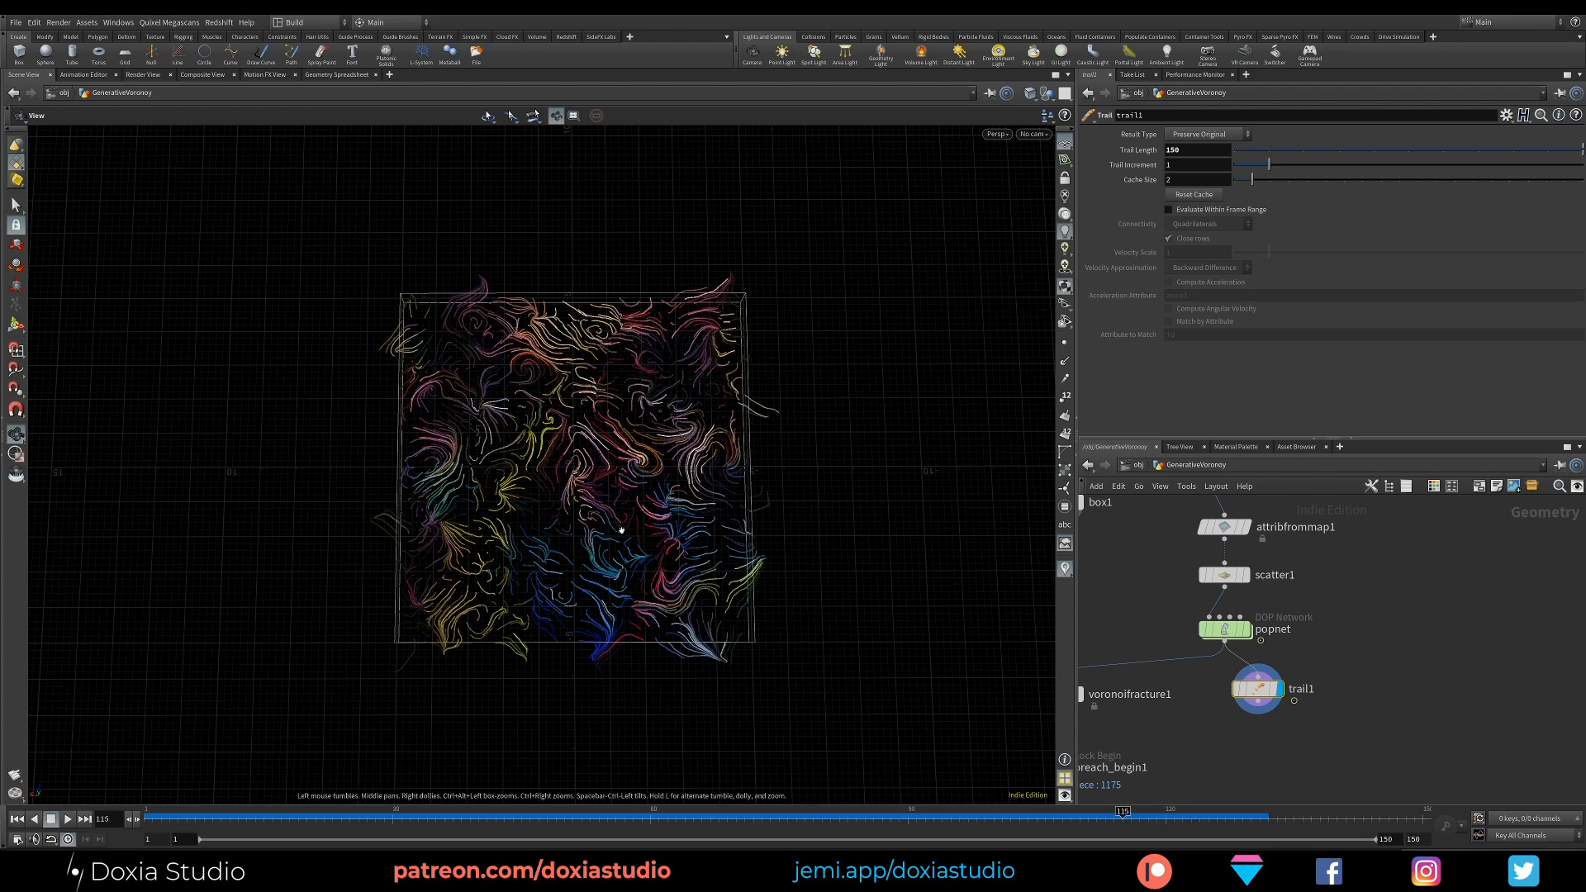
# Step: Tidy the placement of attribfrommap1, popnet and trail1 in the network
pyautogui.moveTo(1380, 568); pyautogui.dragTo(1400, 617, button='middle')
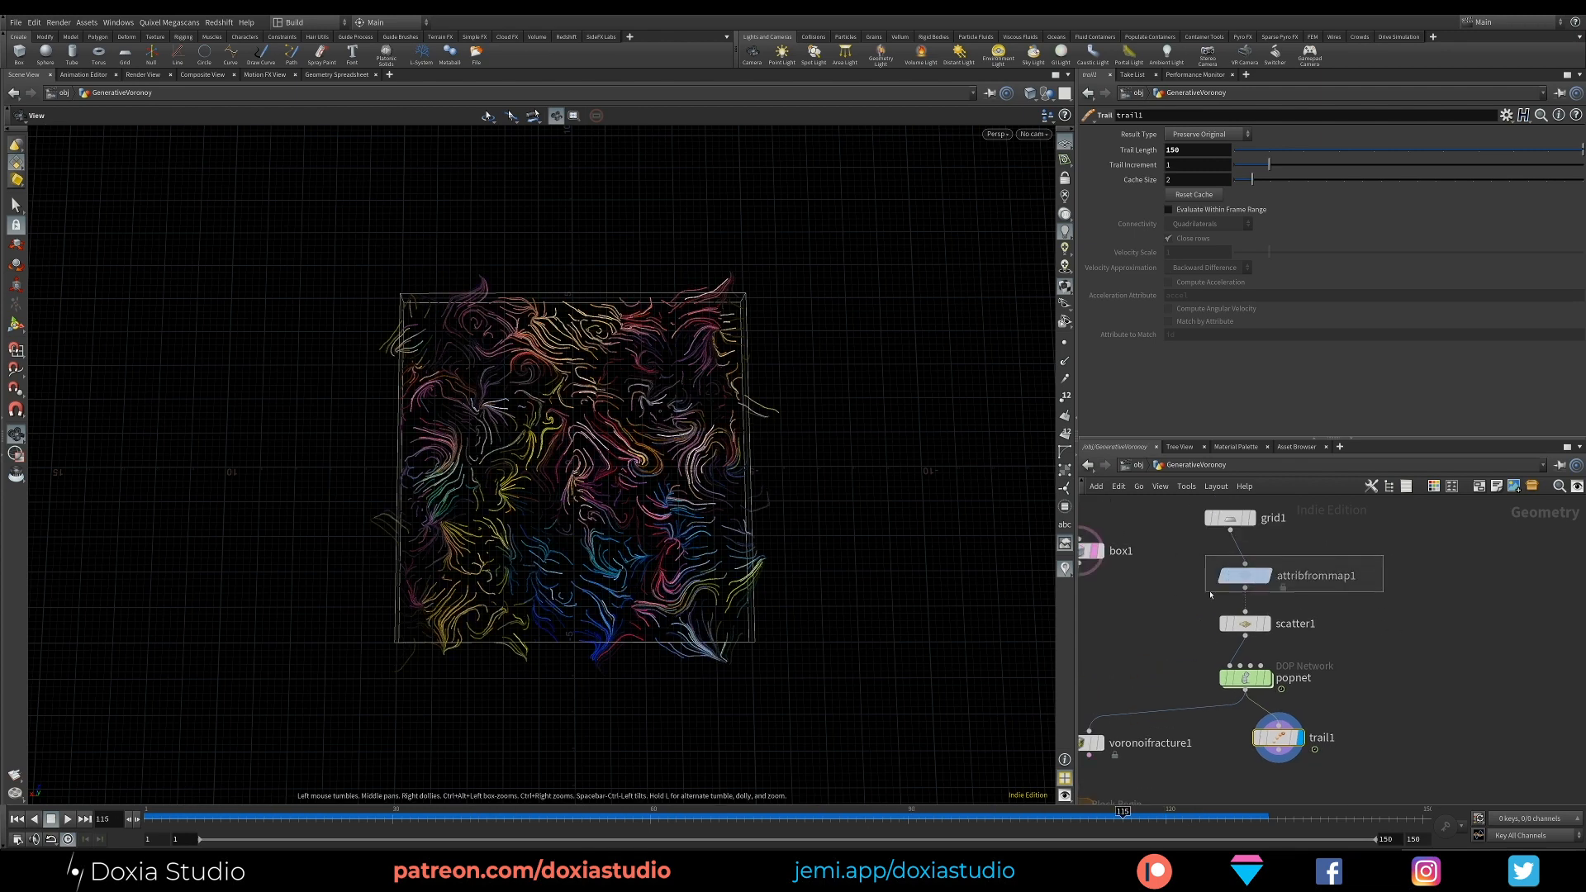
pyautogui.moveTo(1243, 578)
pyautogui.mouseDown()
pyautogui.moveTo(1256, 567)
pyautogui.moveTo(1242, 565)
pyautogui.mouseUp()
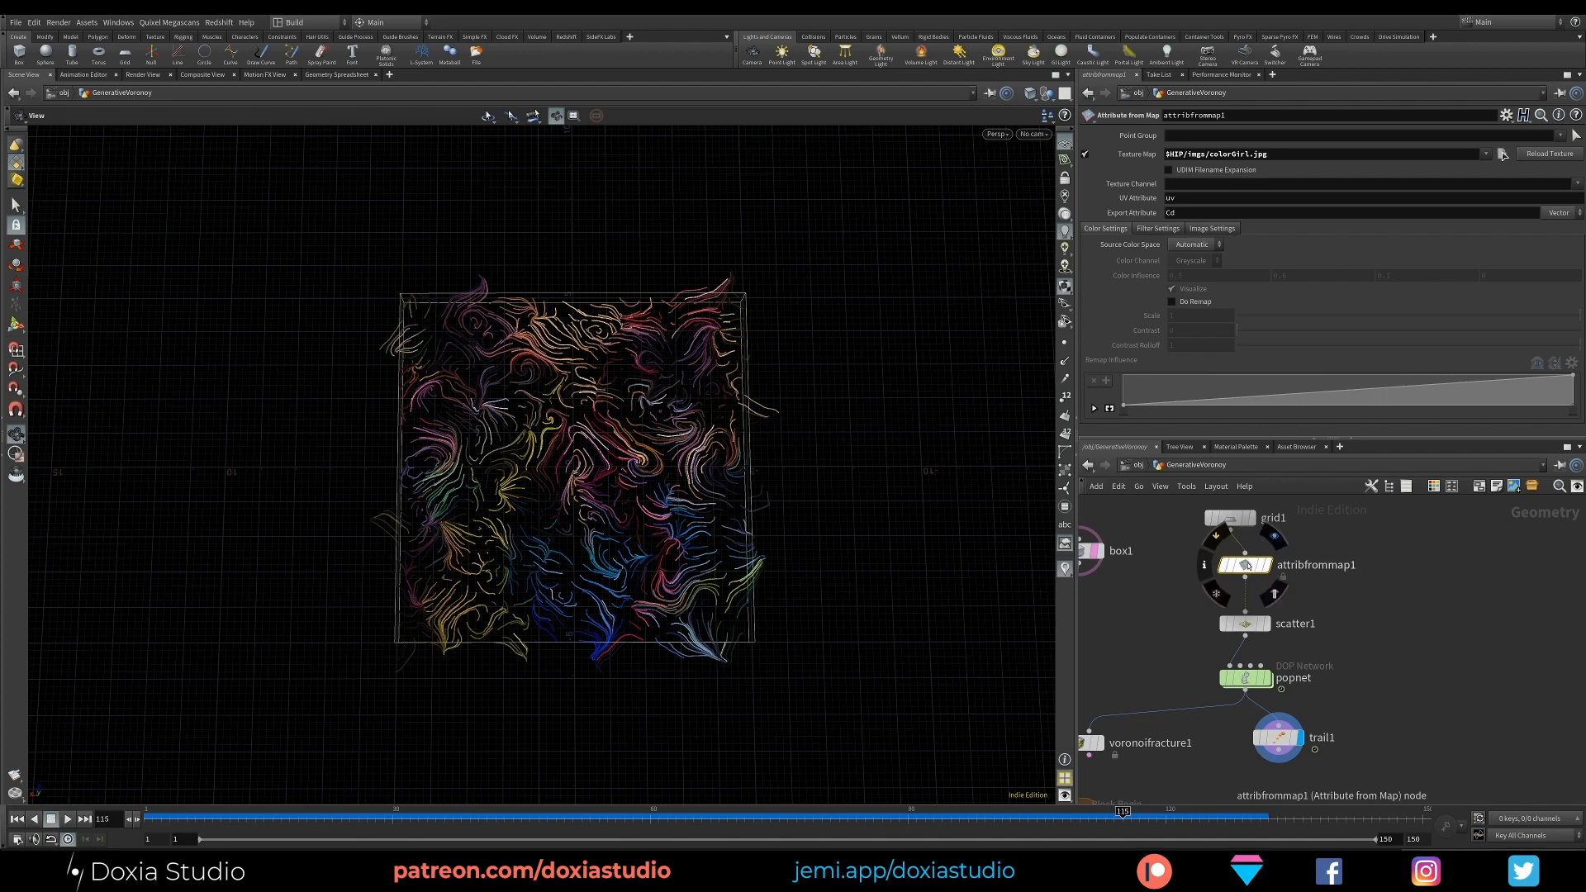
pyautogui.moveTo(1237, 683); pyautogui.dragTo(1231, 673)
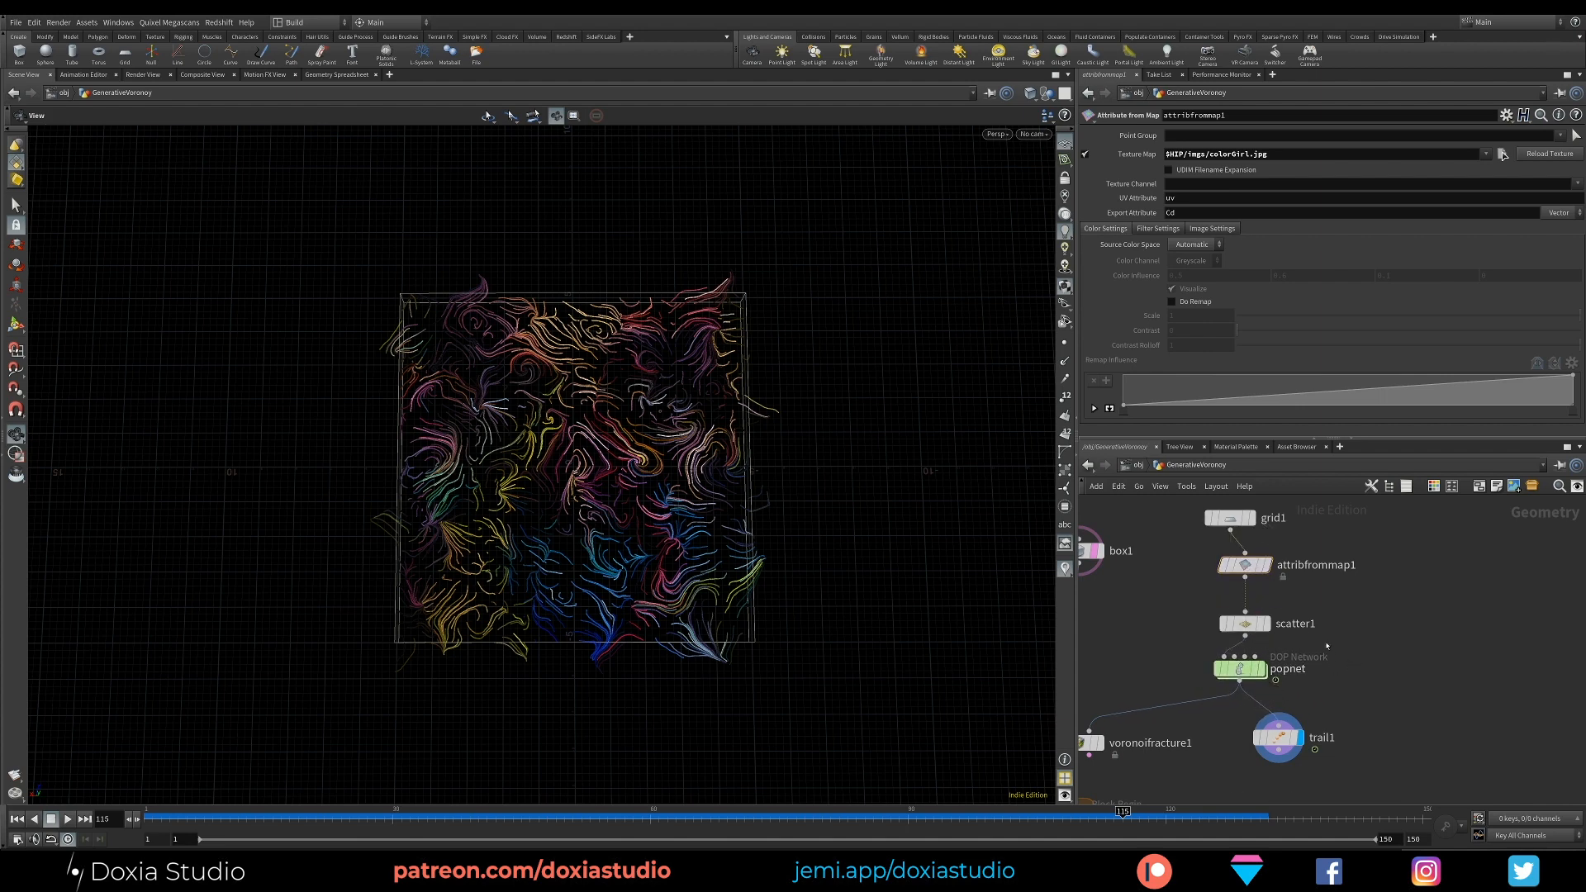
pyautogui.moveTo(1288, 743); pyautogui.dragTo(1285, 758)
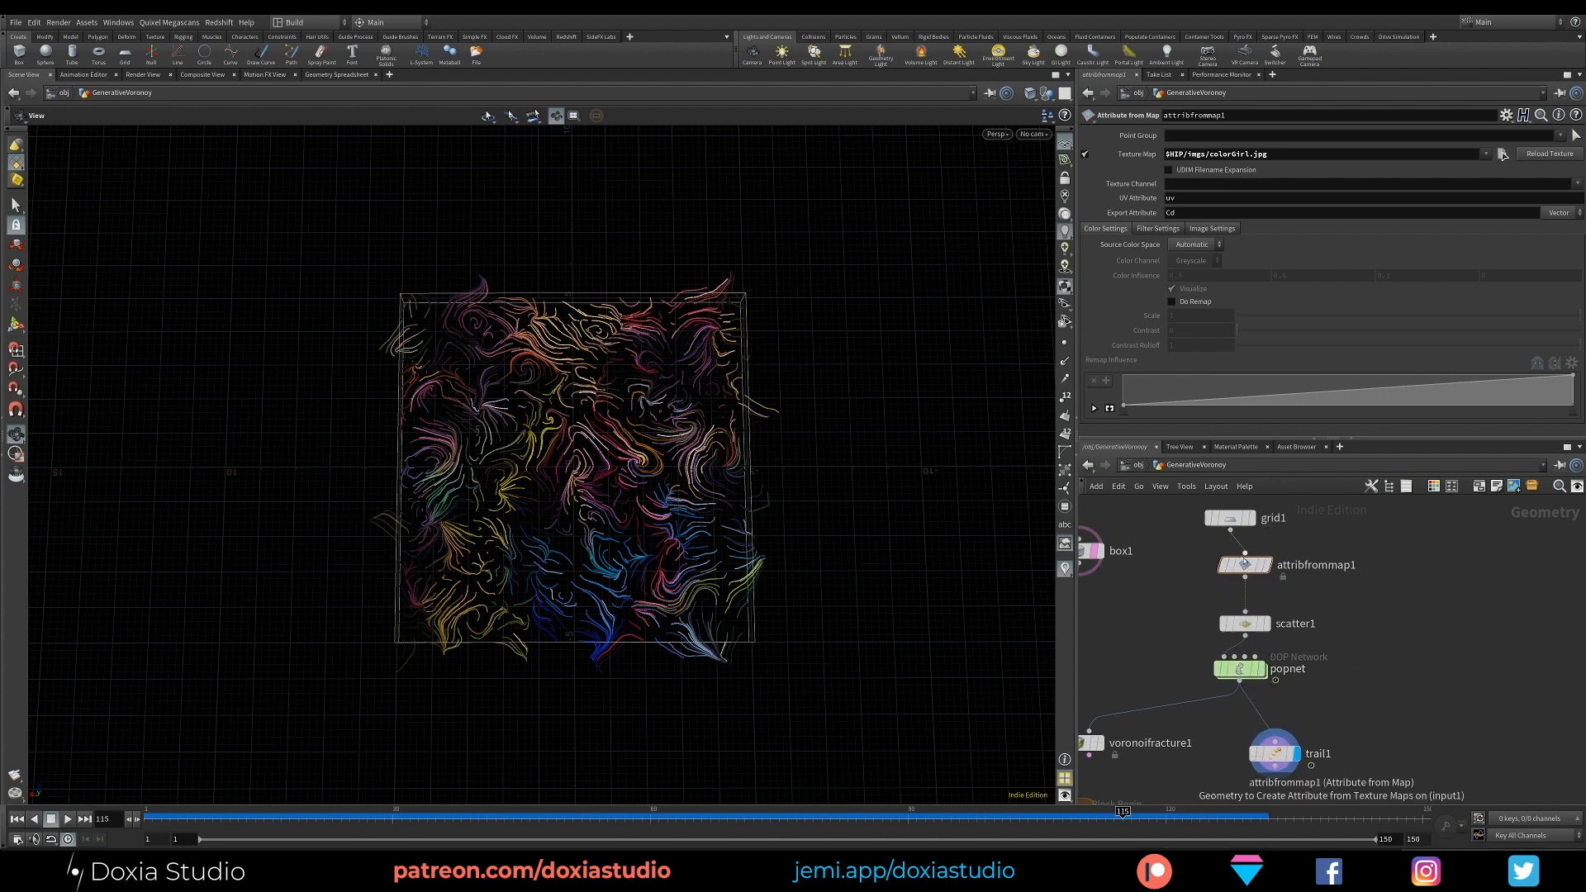
# Step: Pull attribfrommap1 out of the chain above scatter1 and insert it between popnet and trail1
pyautogui.moveTo(1245, 565); pyautogui.dragTo(1416, 697)
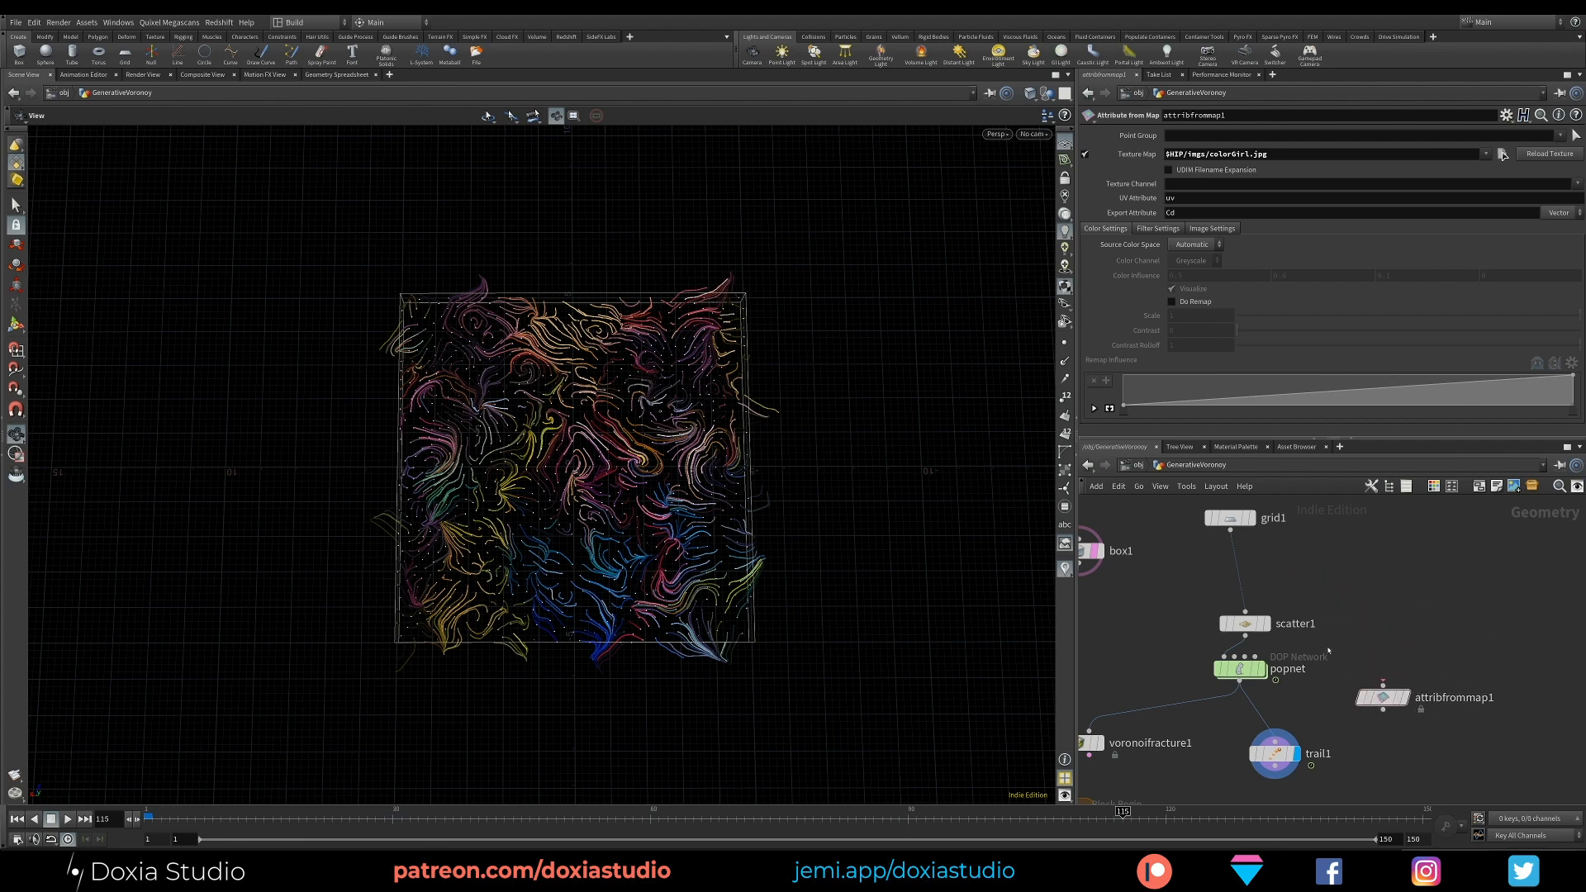
pyautogui.moveTo(1245, 697); pyautogui.dragTo(1284, 733)
pyautogui.moveTo(1383, 697); pyautogui.dragTo(1311, 708)
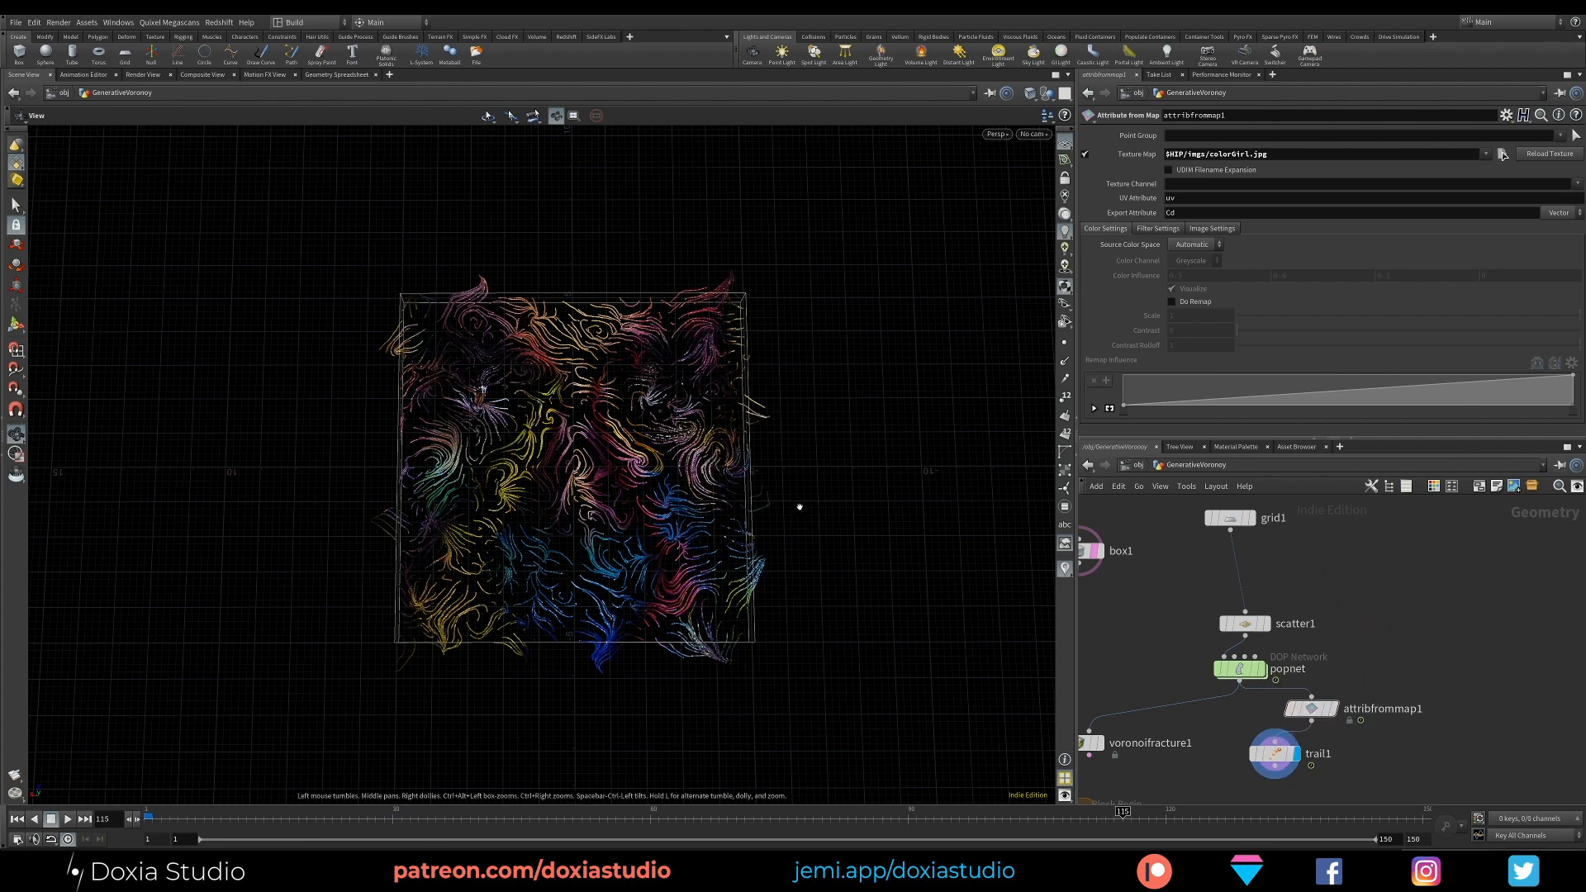
# Step: Scrub to frame 93 and examine the trail colours close up and across the whole slab area
pyautogui.moveTo(252, 818); pyautogui.dragTo(934, 819)
pyautogui.moveTo(704, 487); pyautogui.dragTo(1016, 496, button='right')
pyautogui.moveTo(616, 492); pyautogui.dragTo(542, 599, button='middle')
pyautogui.moveTo(543, 598); pyautogui.dragTo(736, 468, button='right')
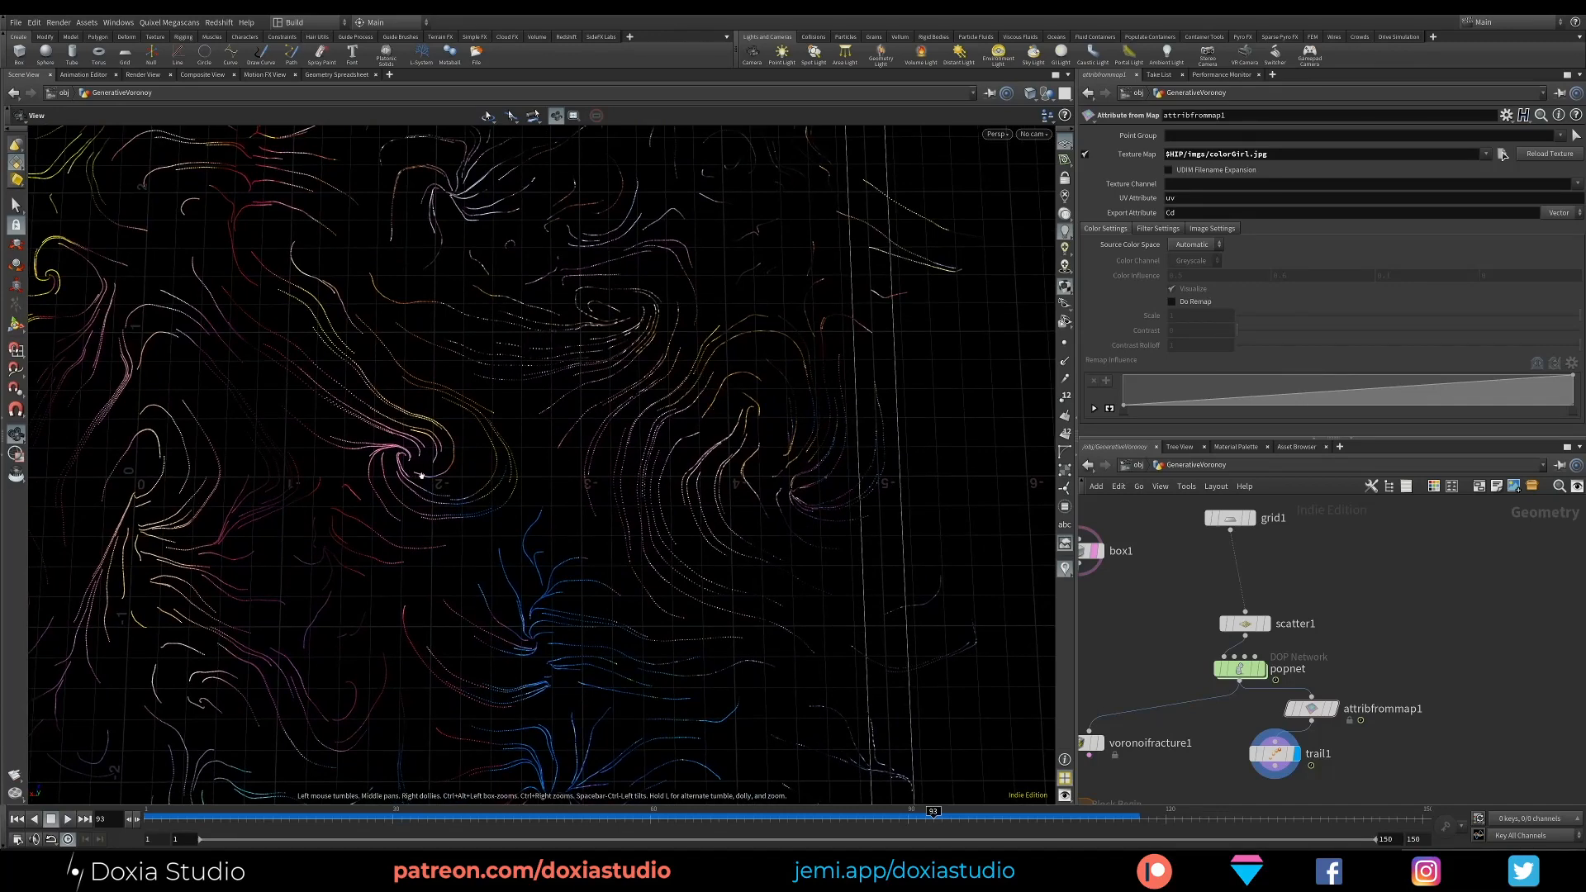
pyautogui.scroll(2, 421, 476)
pyautogui.moveTo(418, 473); pyautogui.dragTo(453, 471, button='middle')
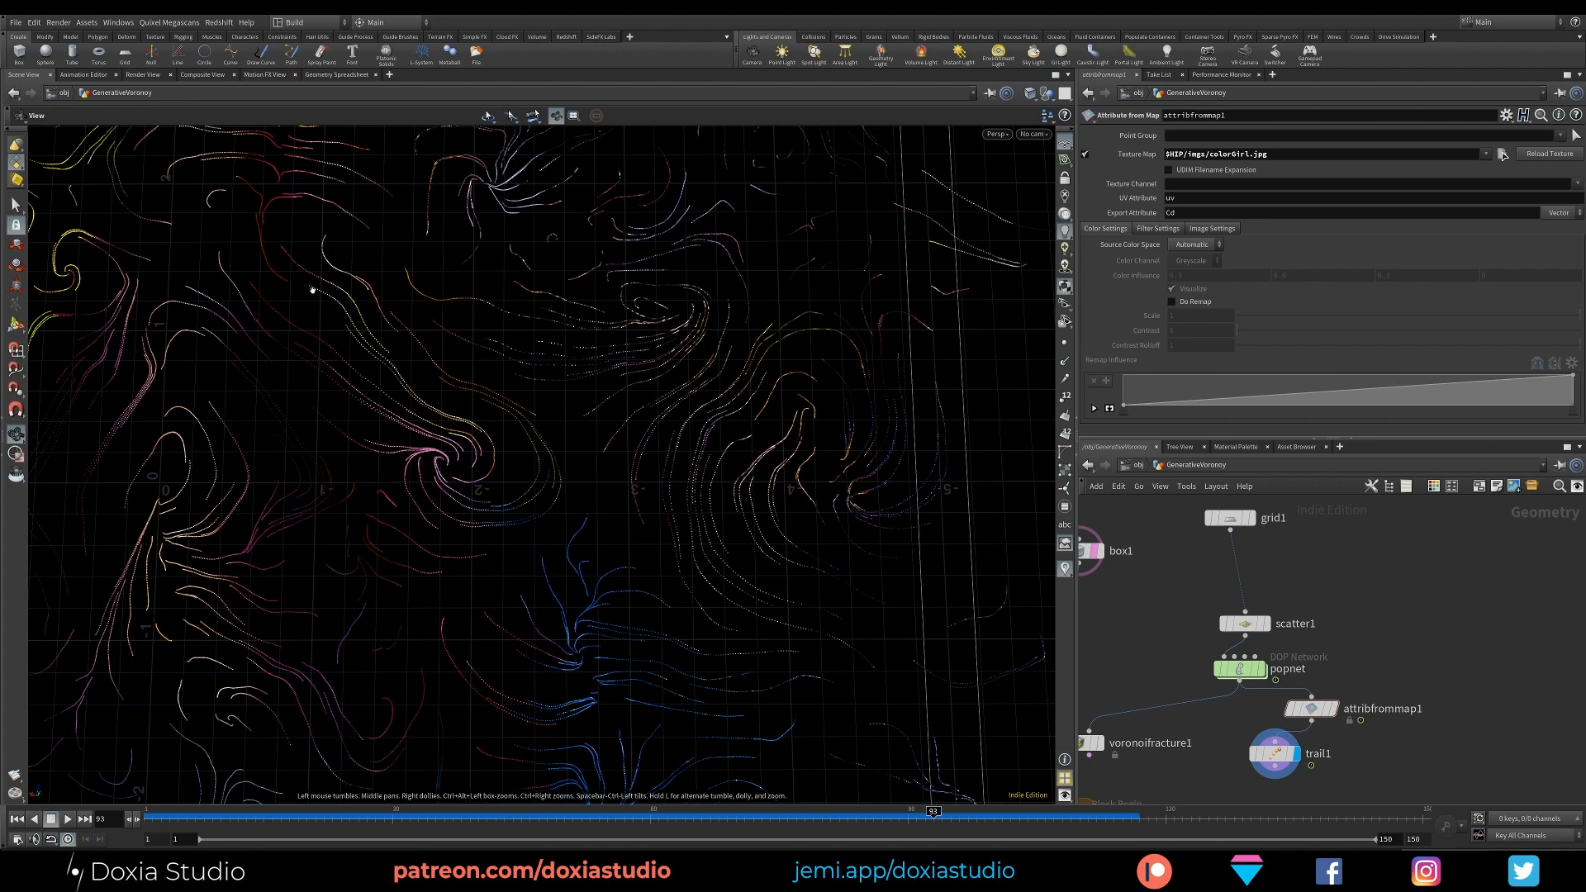
pyautogui.moveTo(290, 289); pyautogui.dragTo(166, 545, button='right')
pyautogui.moveTo(293, 468); pyautogui.dragTo(488, 495, button='middle')
pyautogui.scroll(-2, 491, 488)
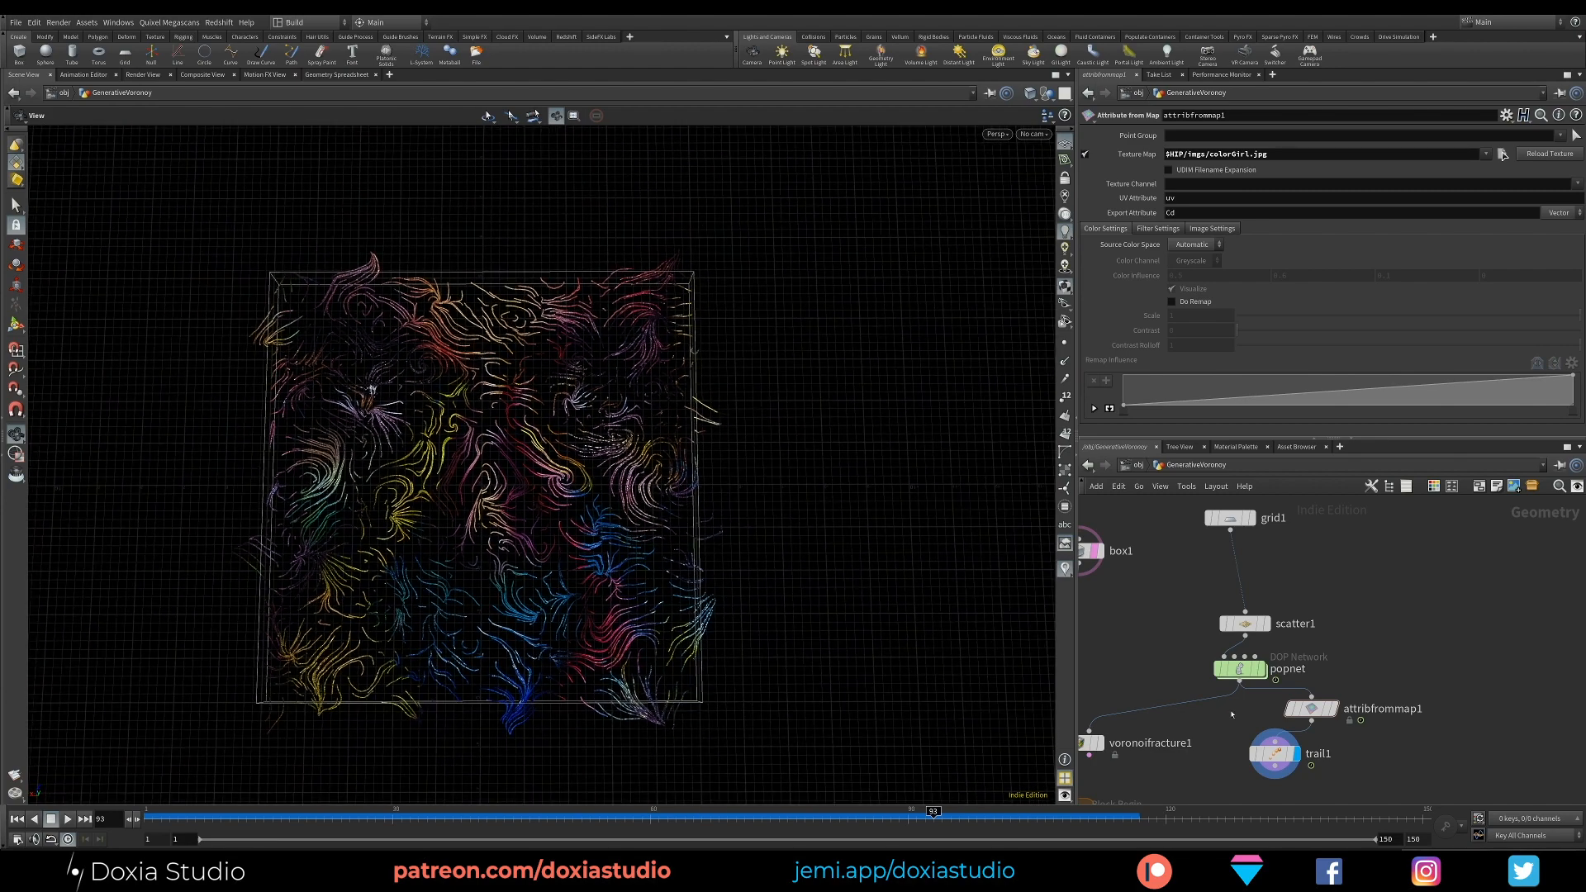
pyautogui.scroll(-3, 432, 541)
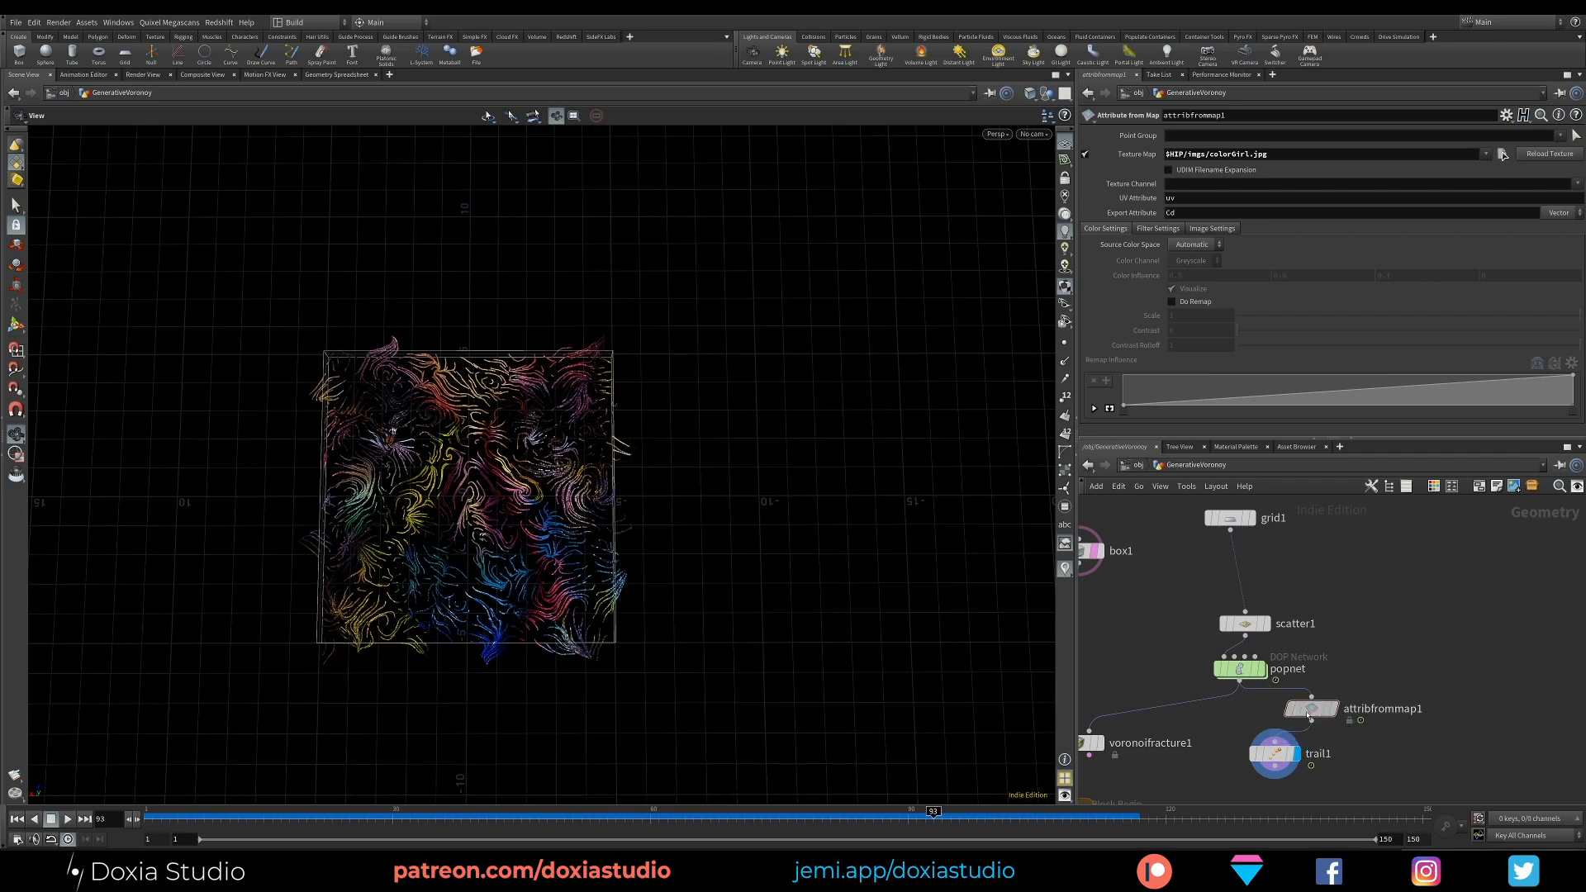
# Step: Insert attribfrommap1 between grid1 and scatter1 again and scrub the trails from the start to frame 150
pyautogui.moveTo(1308, 715); pyautogui.dragTo(1255, 580)
pyautogui.moveTo(1274, 725)
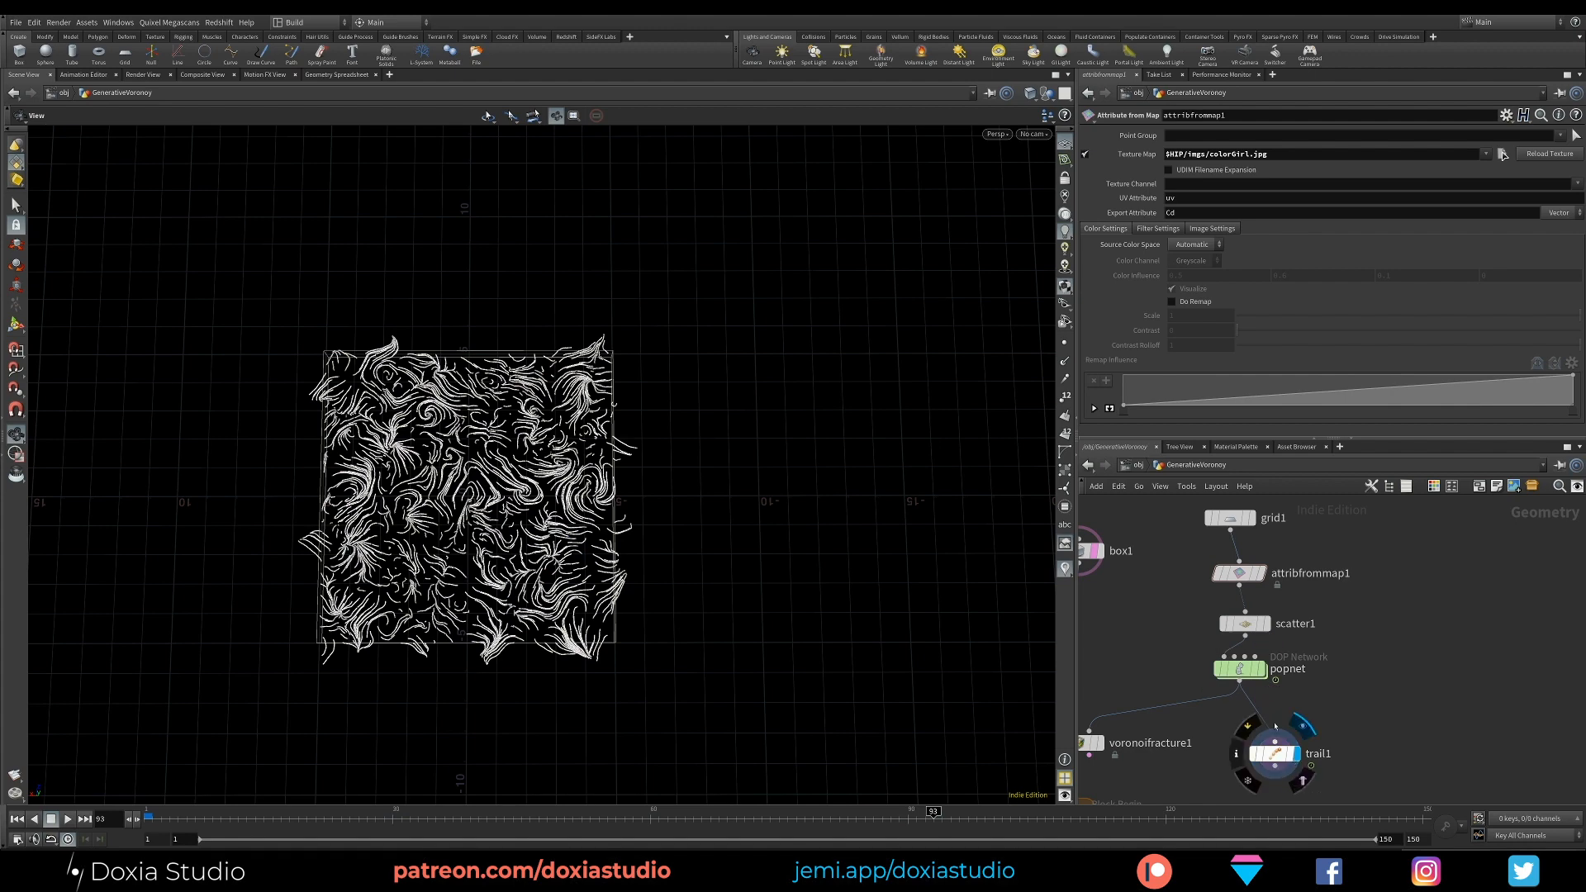
pyautogui.moveTo(180, 816); pyautogui.dragTo(119, 812)
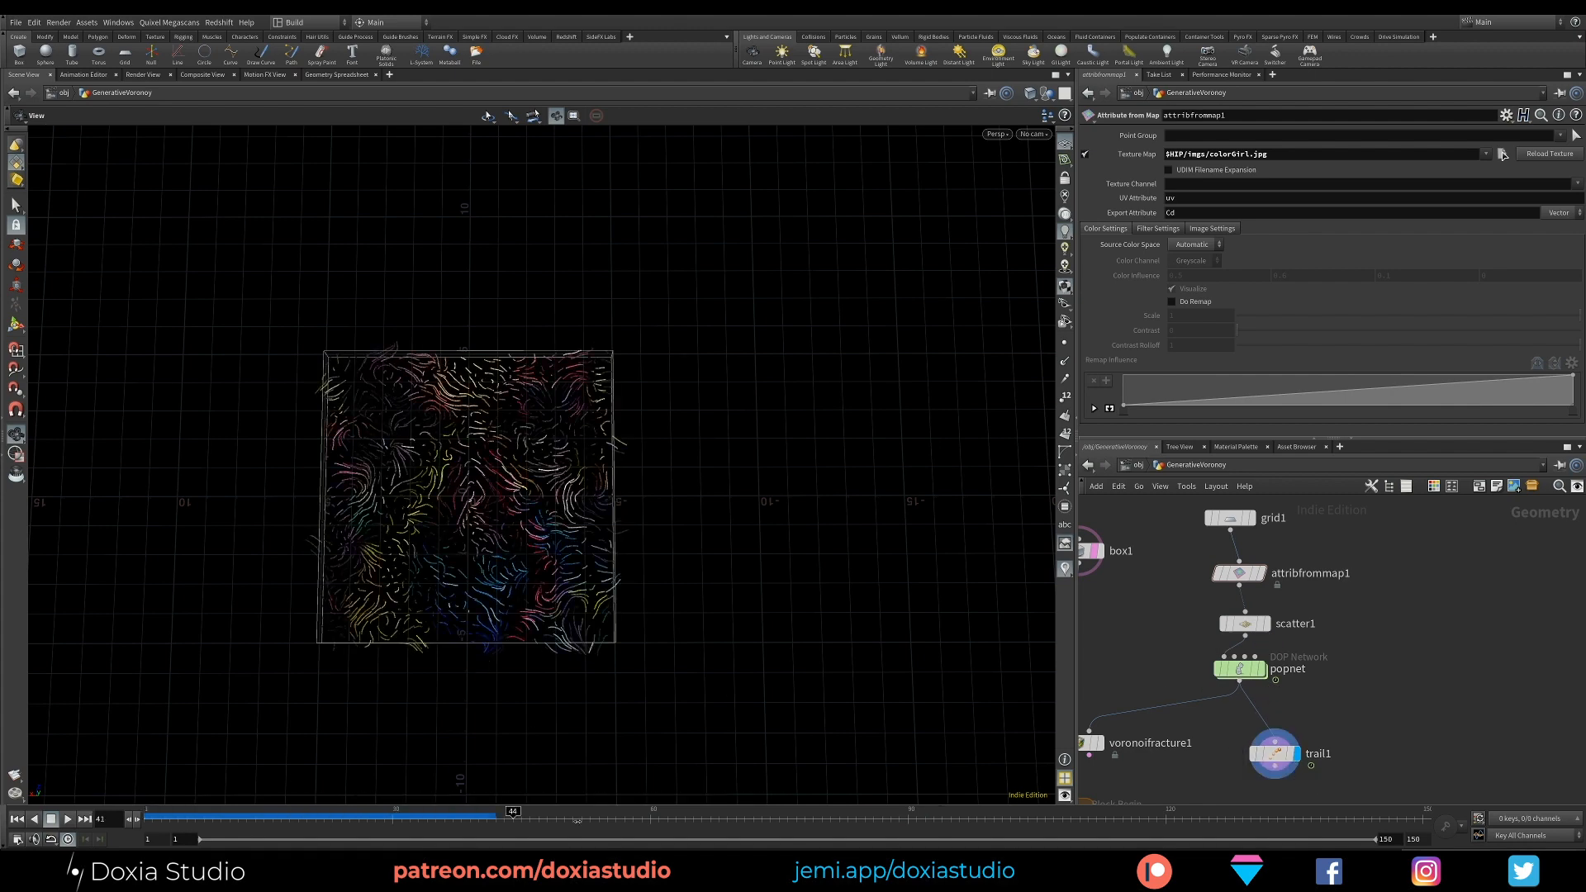
pyautogui.scroll(-3, 555, 766)
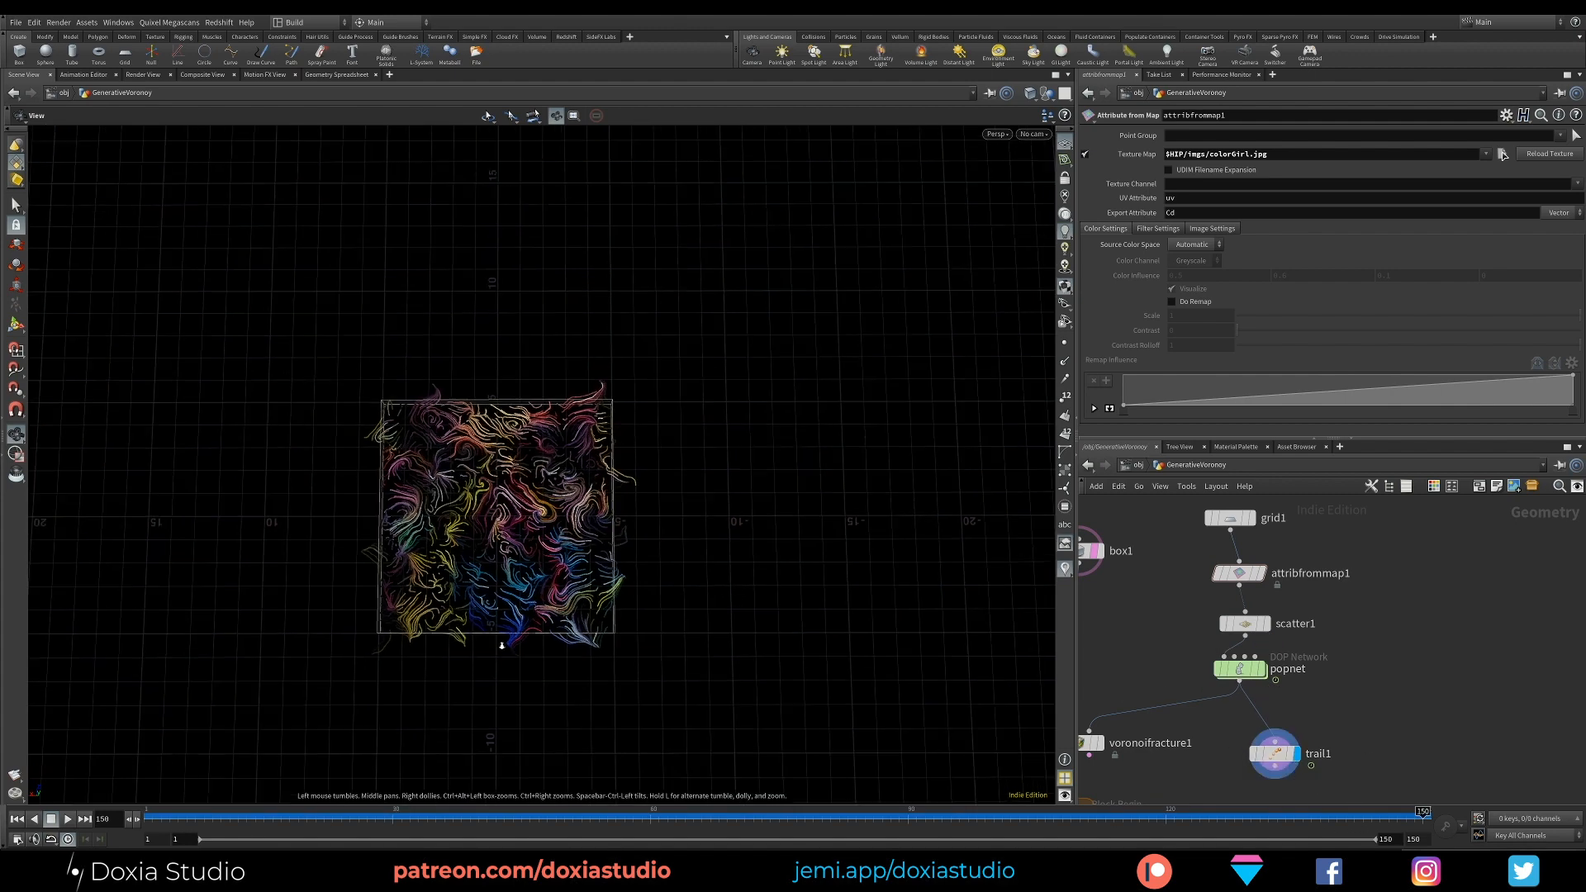
pyautogui.moveTo(488, 594); pyautogui.dragTo(490, 467)
pyautogui.moveTo(614, 525); pyautogui.dragTo(575, 533)
pyautogui.moveTo(575, 534); pyautogui.dragTo(619, 556, button='right')
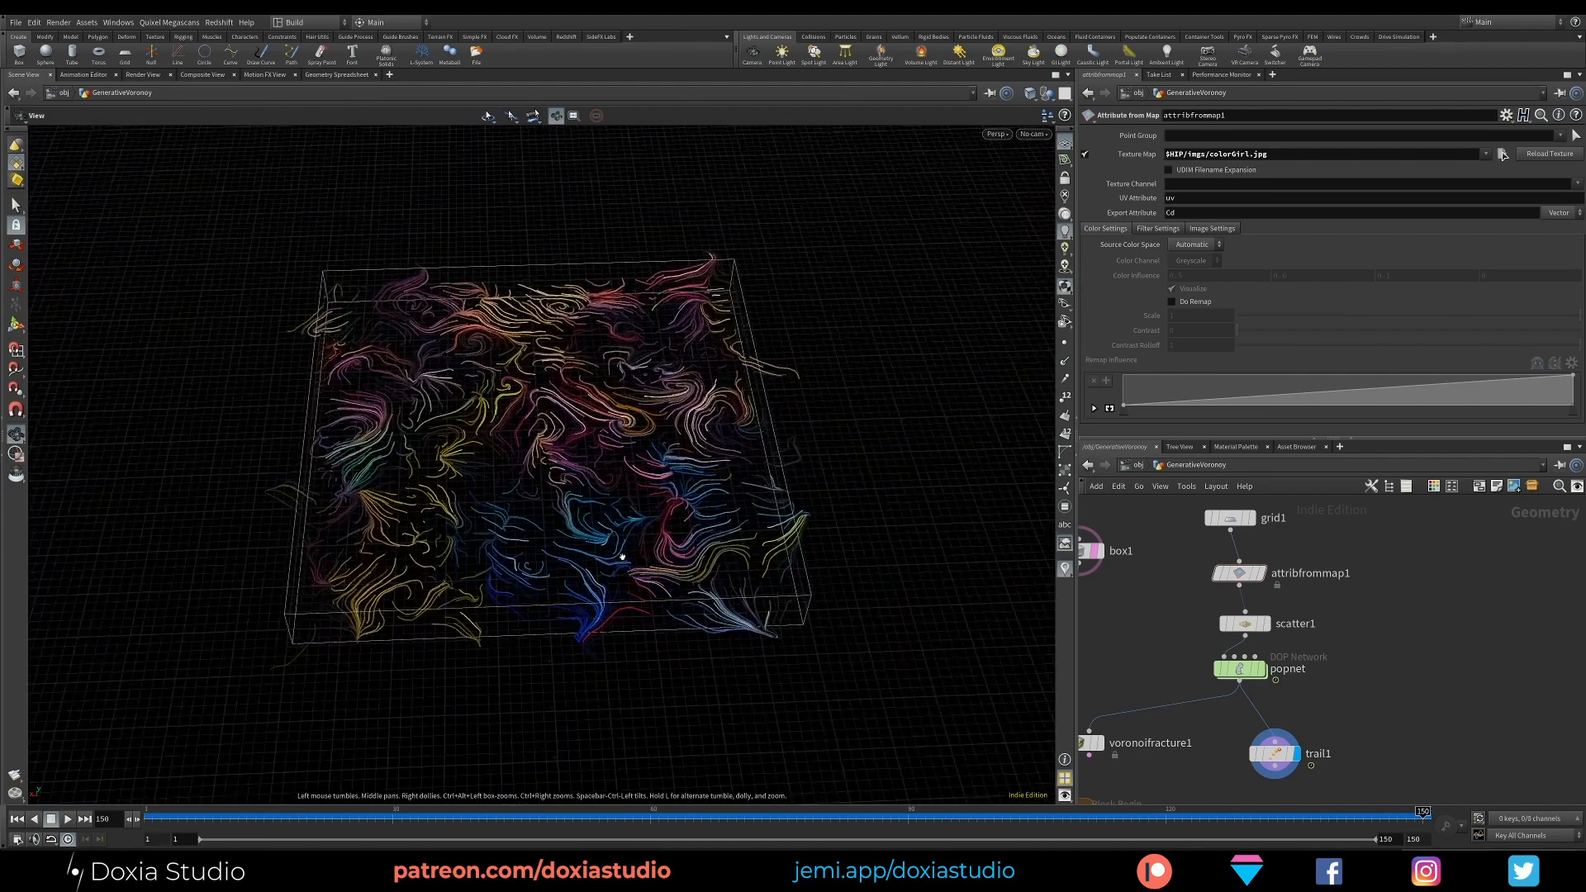
# Step: Display the voronoifracture1 result and then the smooth_voronoy null at frame 150
pyautogui.moveTo(1368, 677); pyautogui.dragTo(1483, 606, button='middle')
pyautogui.click(1214, 678)
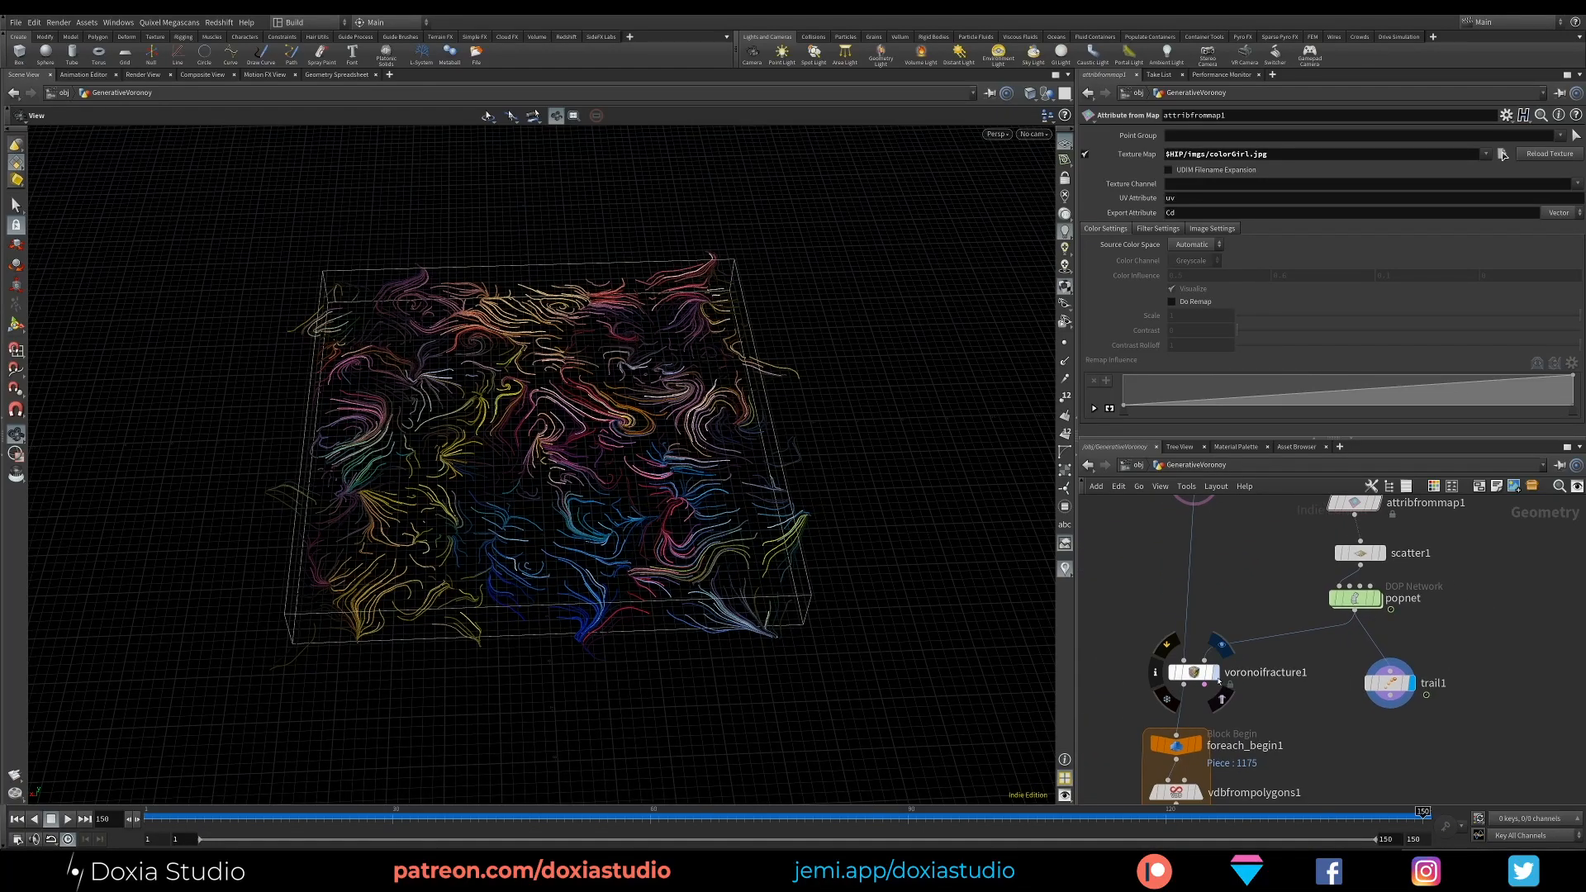
pyautogui.moveTo(1273, 759); pyautogui.dragTo(1289, 498, button='middle')
pyautogui.moveTo(1456, 646); pyautogui.dragTo(1370, 605, button='middle')
pyautogui.moveTo(1171, 736)
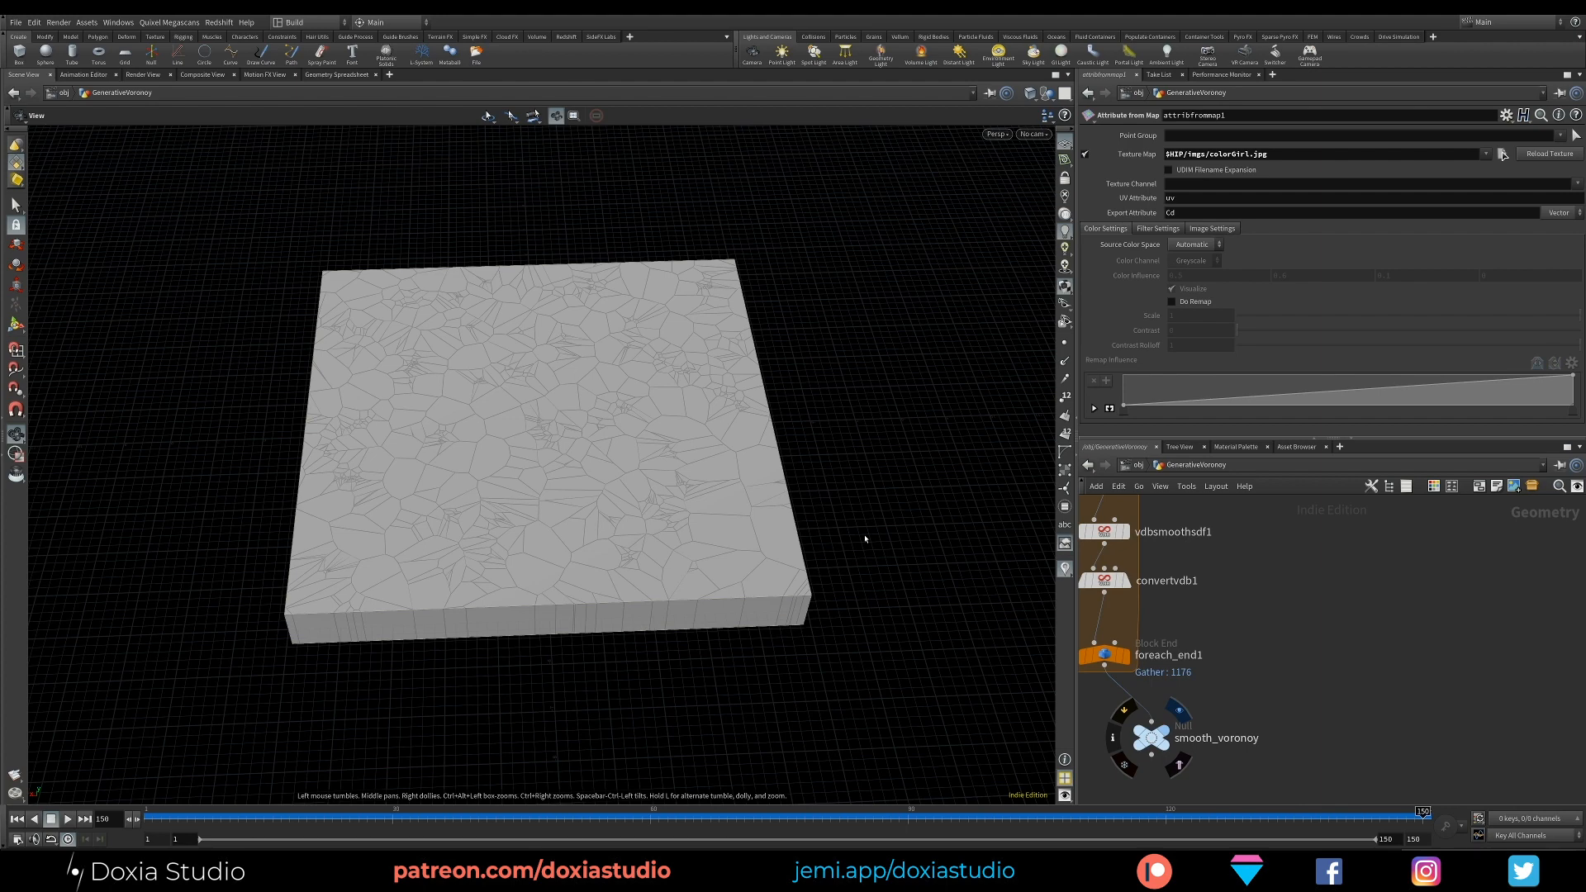
pyautogui.moveTo(1314, 606); pyautogui.dragTo(1298, 569, button='middle')
# Step: Add an Attribute Transfer node fed by the output of smooth_voronoy
pyautogui.click(1135, 719)
pyautogui.click(1178, 772)
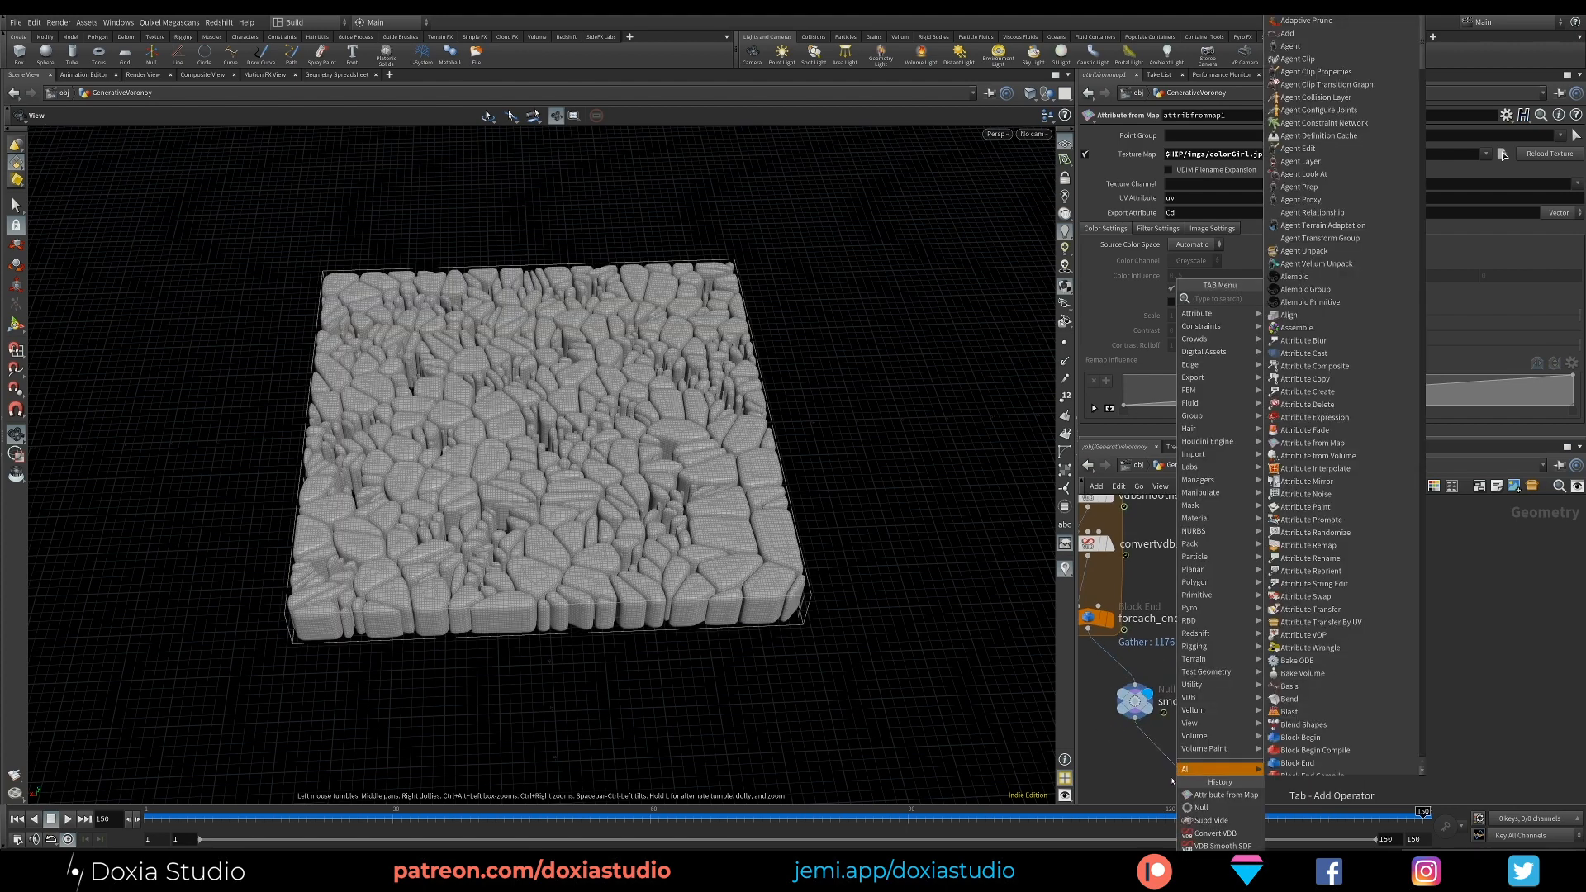
pyautogui.write('trans')
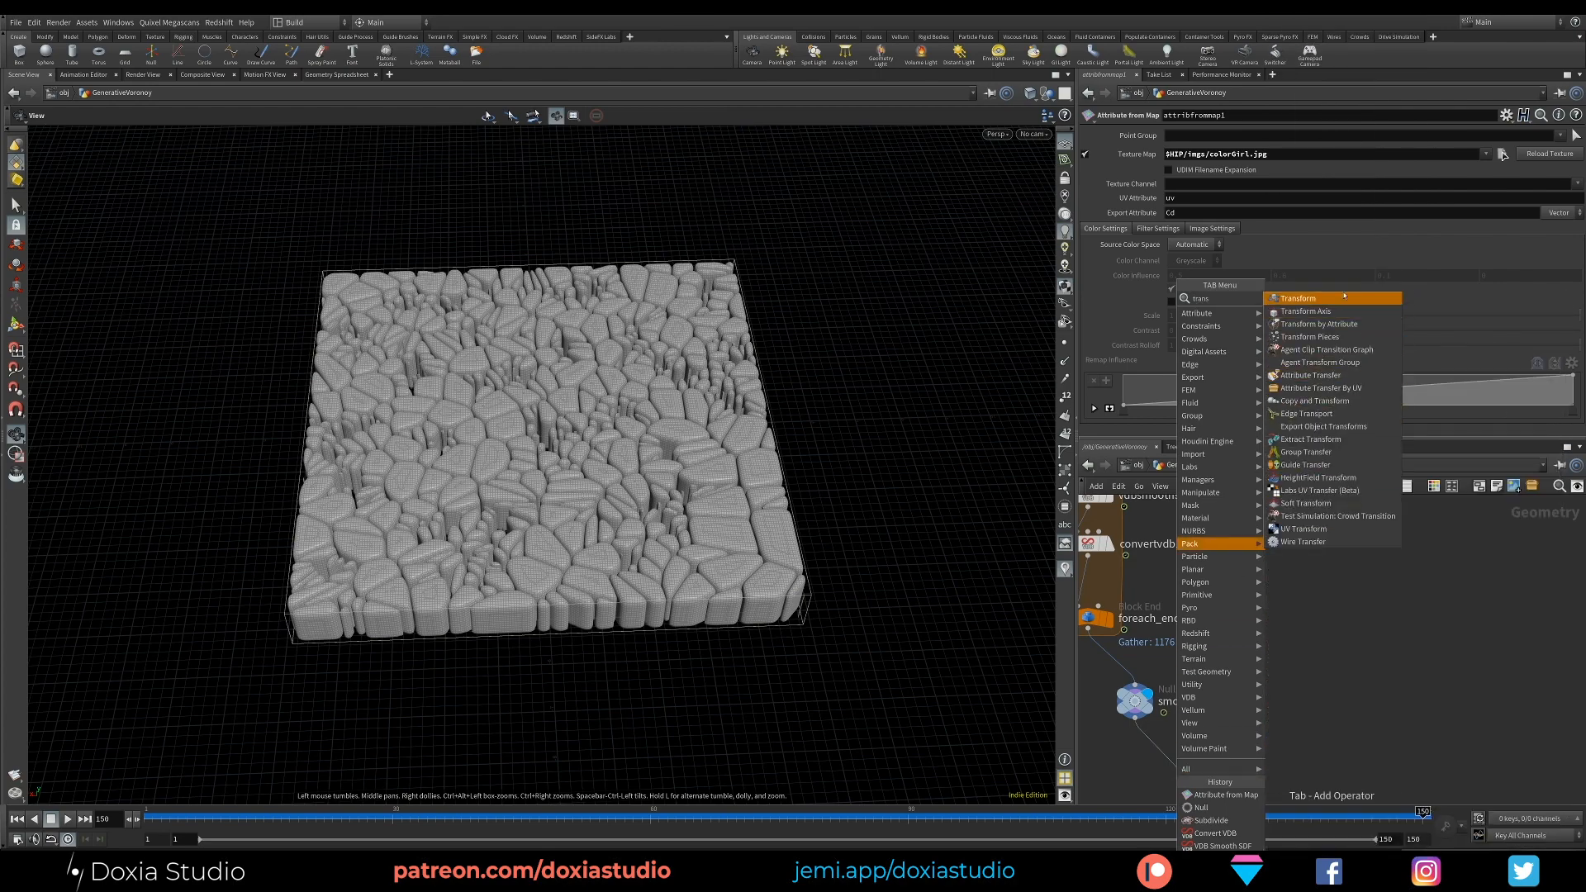
pyautogui.click(1304, 376)
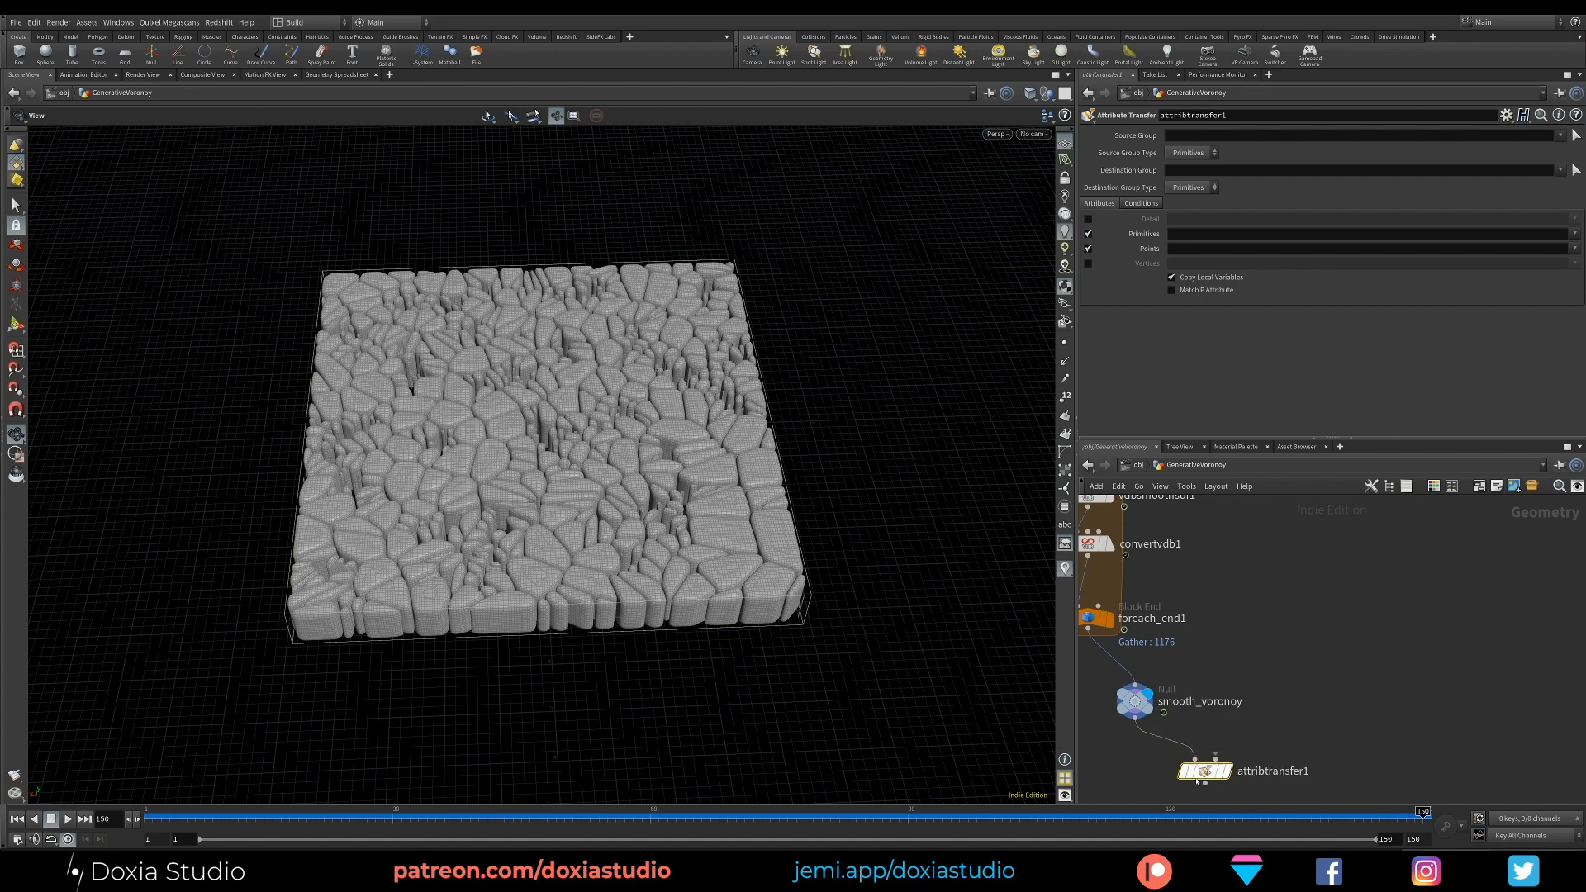
# Step: Wire popnet's output into the second input of attribtransfer1, move trail1 out of the way, and display attribtransfer1
pyautogui.click(1215, 758)
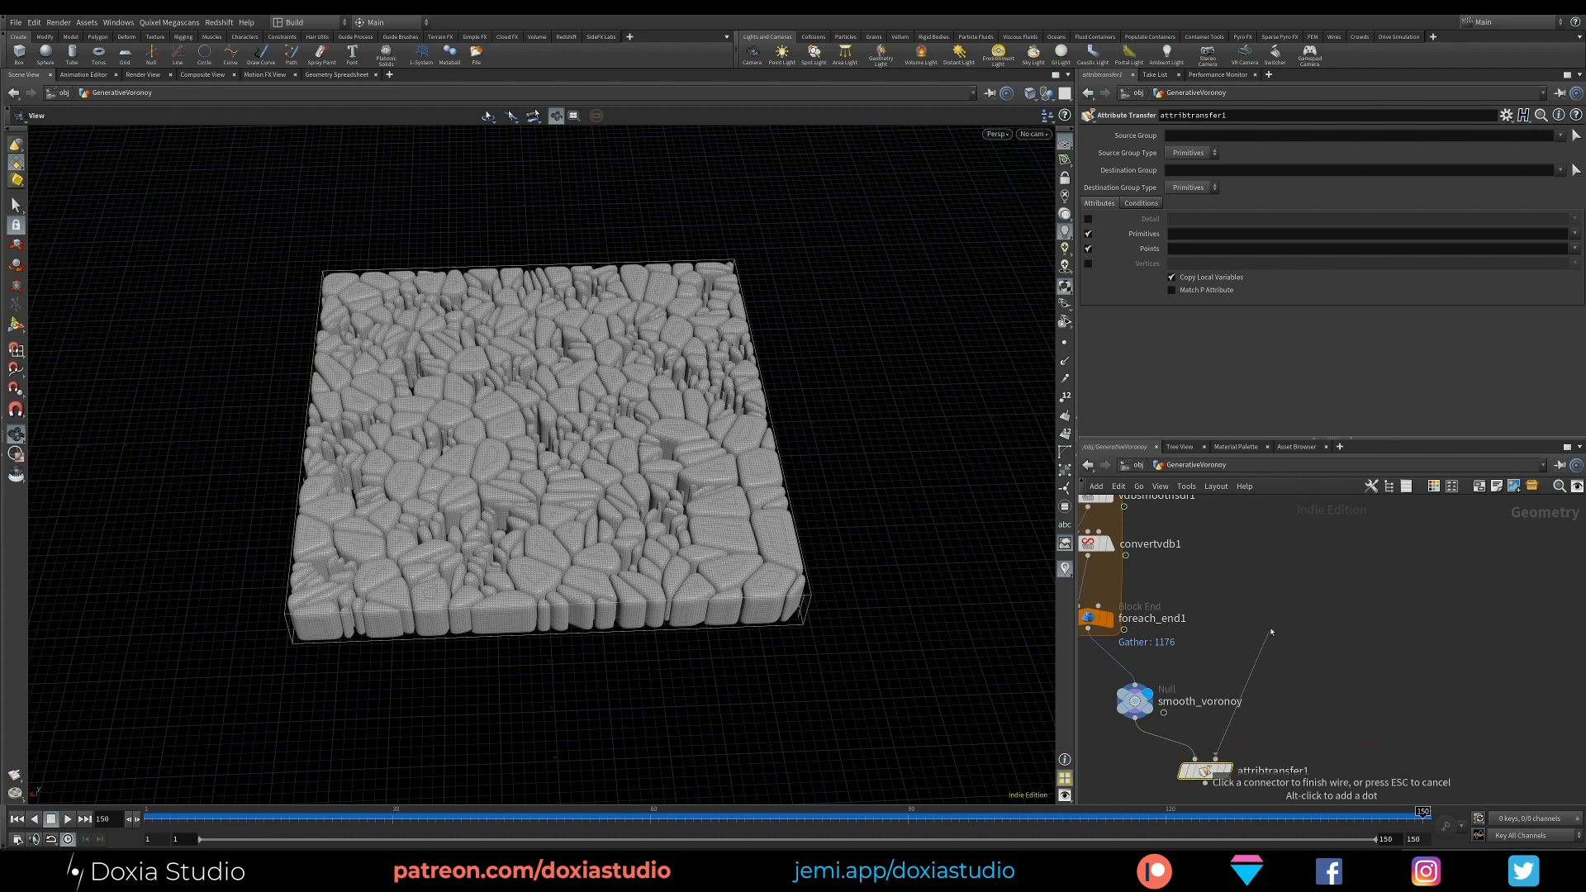
pyautogui.moveTo(1321, 585); pyautogui.dragTo(1239, 701, button='middle')
pyautogui.moveTo(1231, 558); pyautogui.dragTo(1242, 755, button='middle')
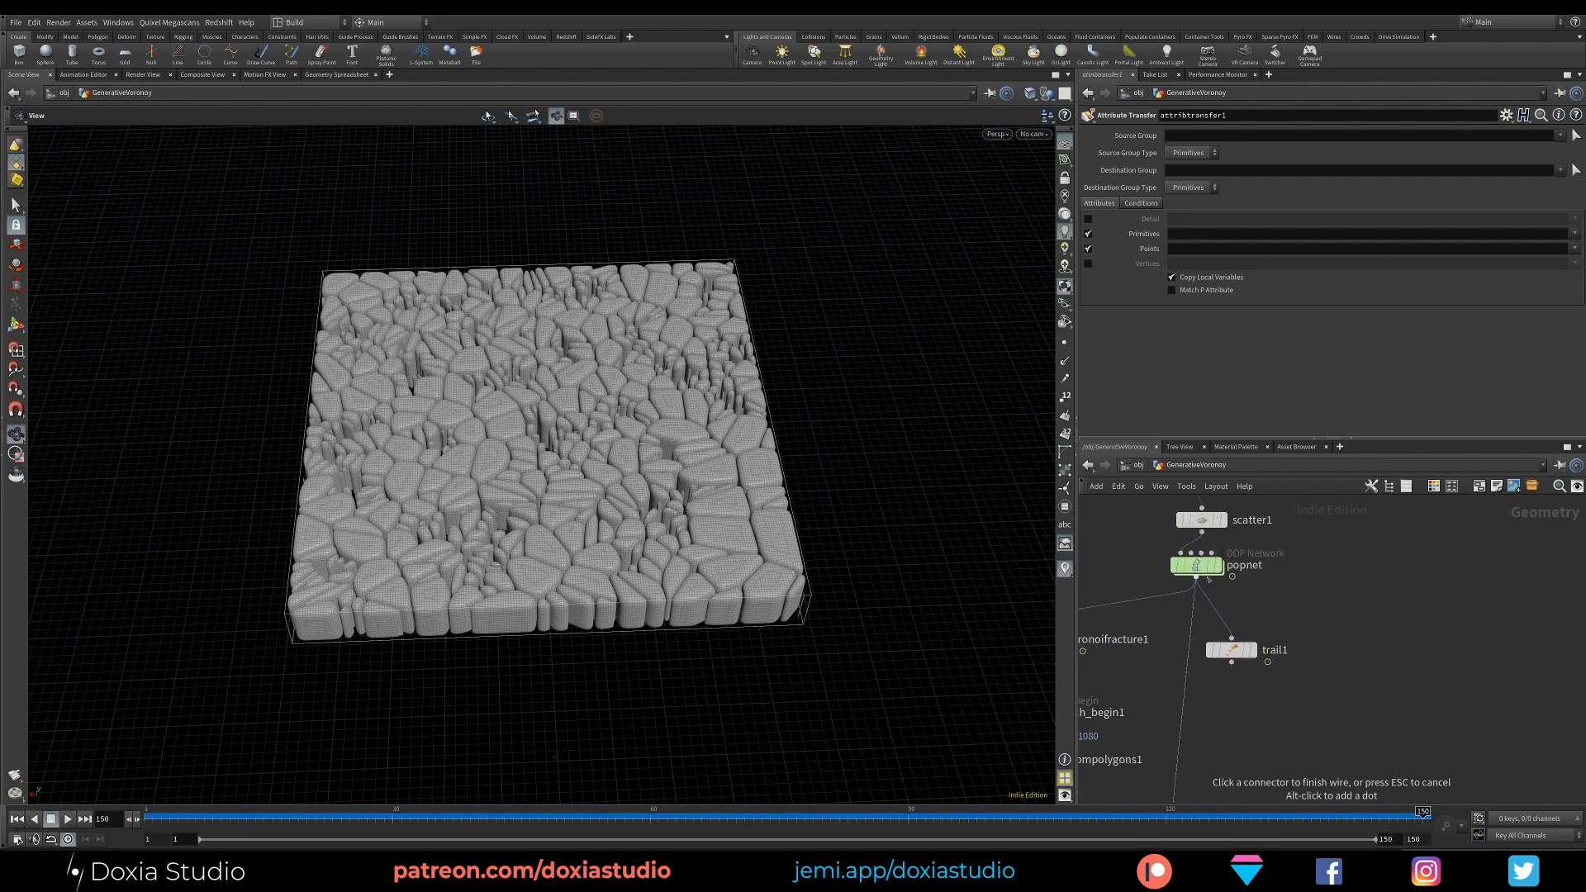
pyautogui.click(1196, 579)
pyautogui.moveTo(1232, 650); pyautogui.dragTo(1352, 651)
pyautogui.moveTo(1279, 721); pyautogui.dragTo(1310, 513, button='middle')
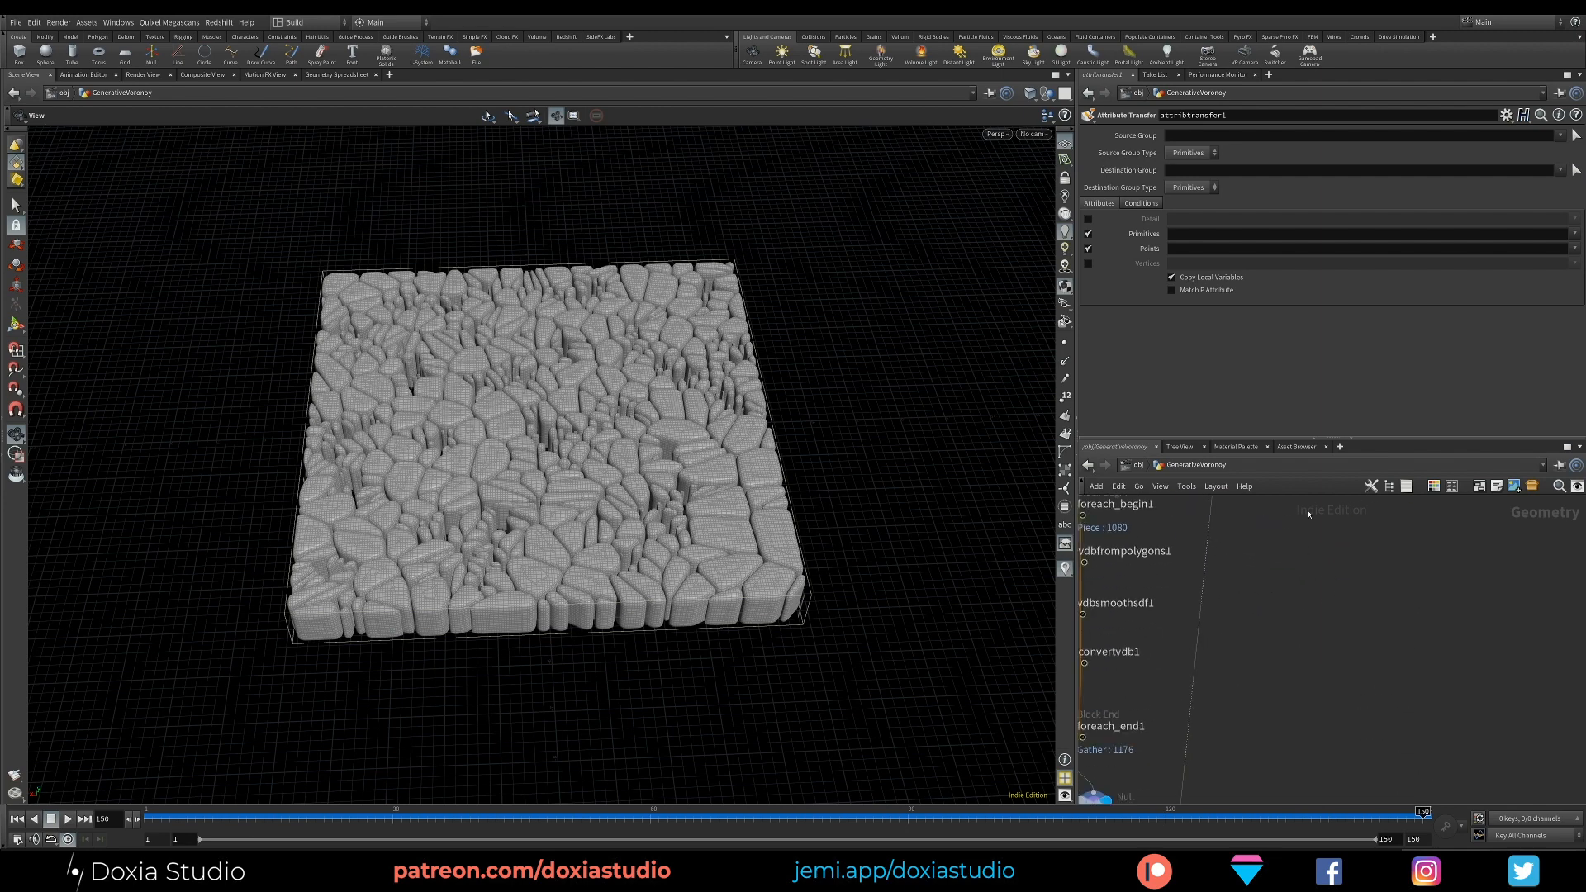
pyautogui.moveTo(1275, 656); pyautogui.dragTo(1356, 500, button='middle')
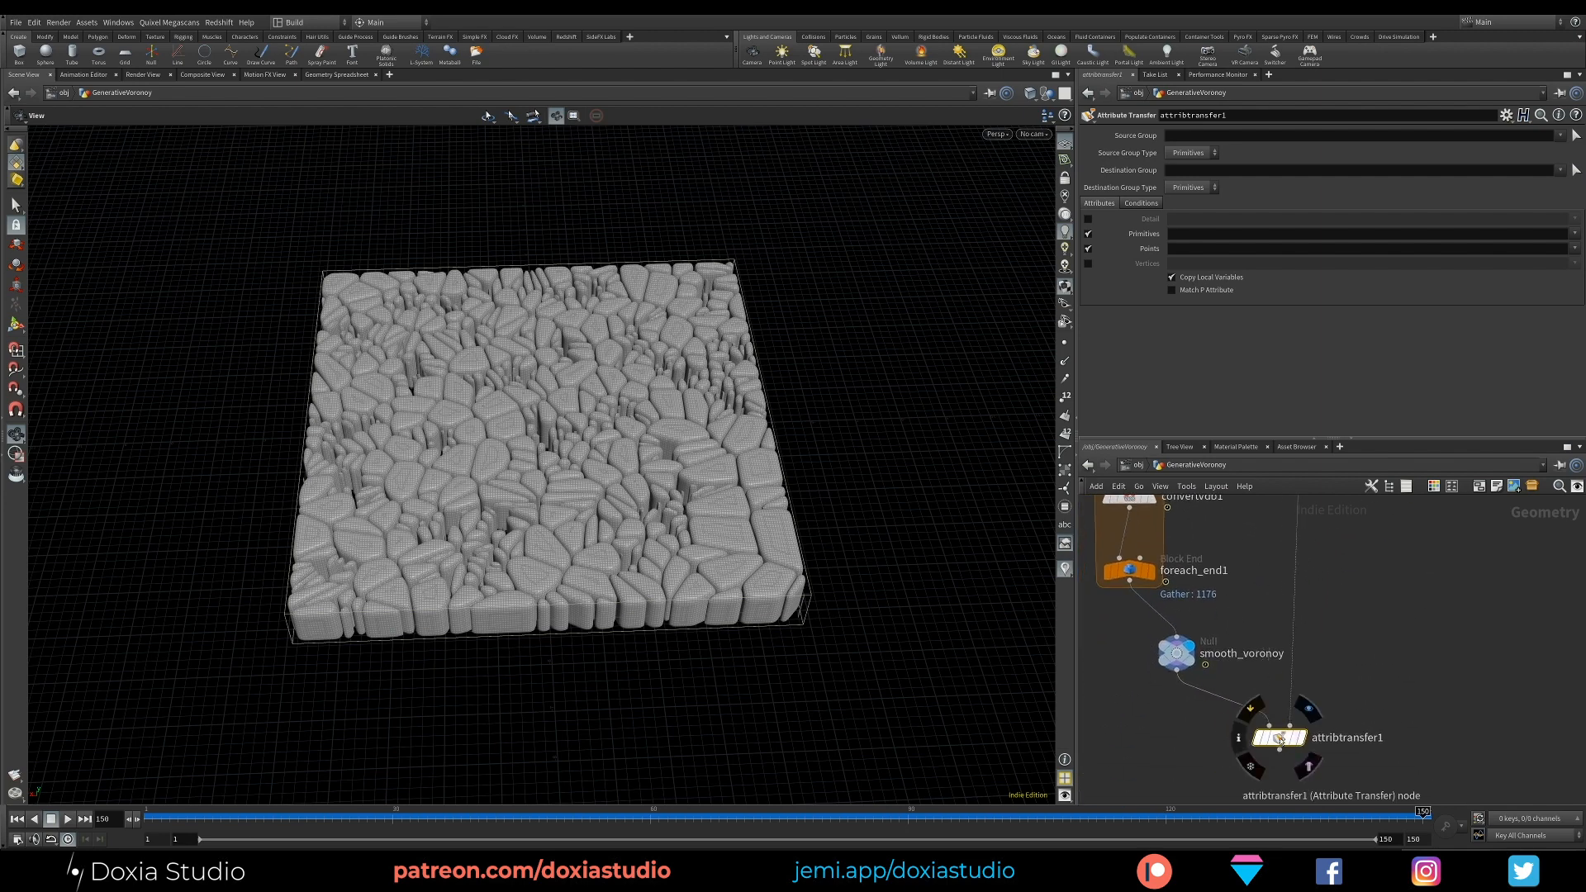
pyautogui.click(1308, 736)
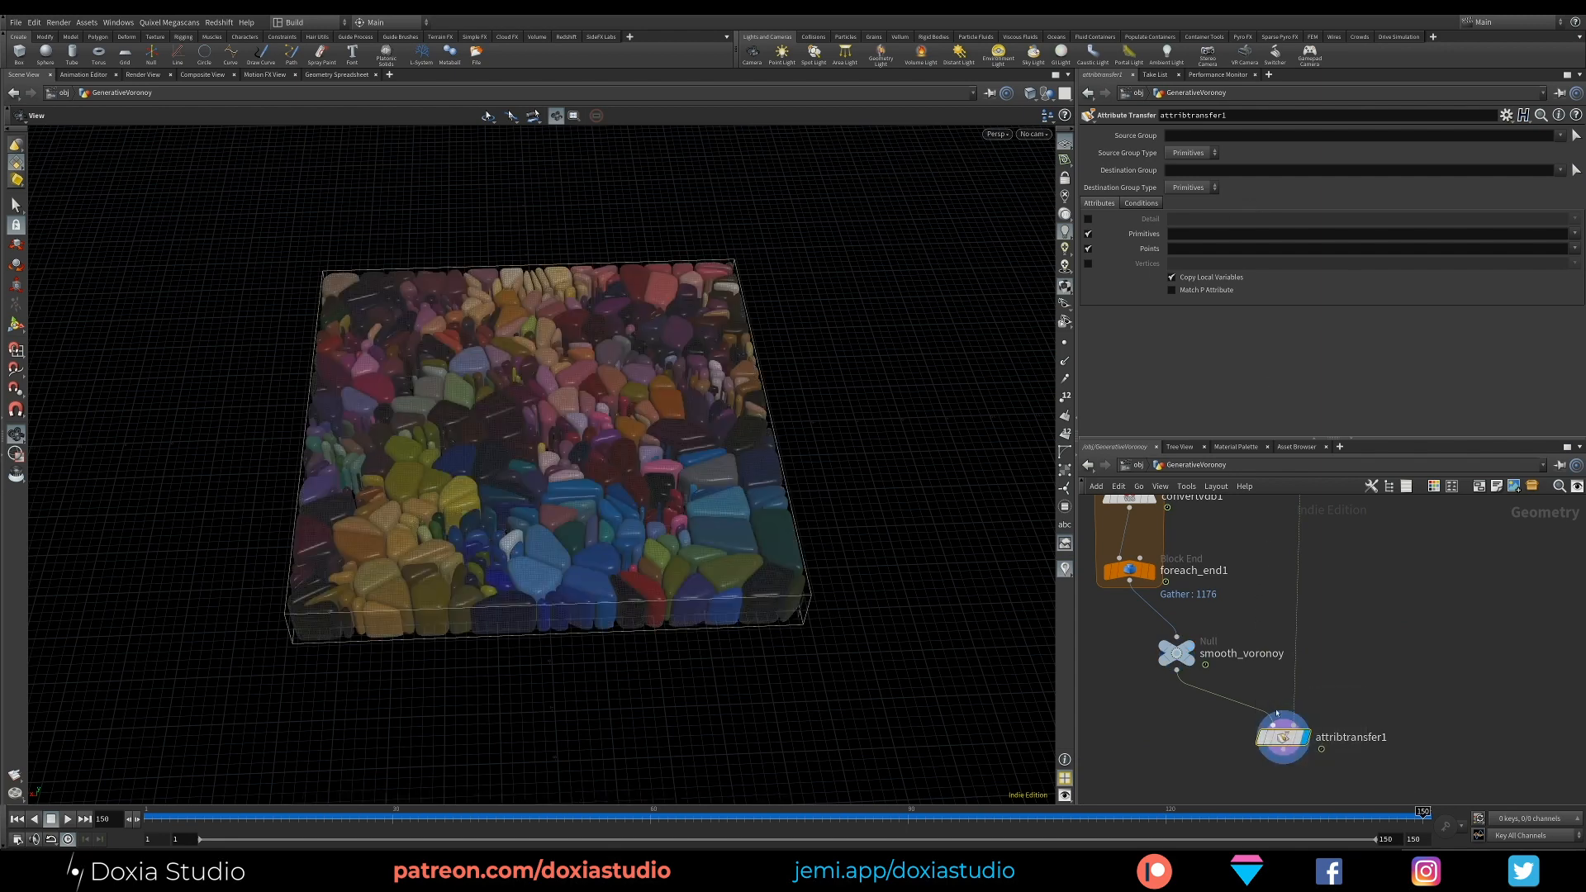
# Step: Limit attribtransfer1 to the point attribute Cd and disable the primitive attribute transfer
pyautogui.click(1573, 248)
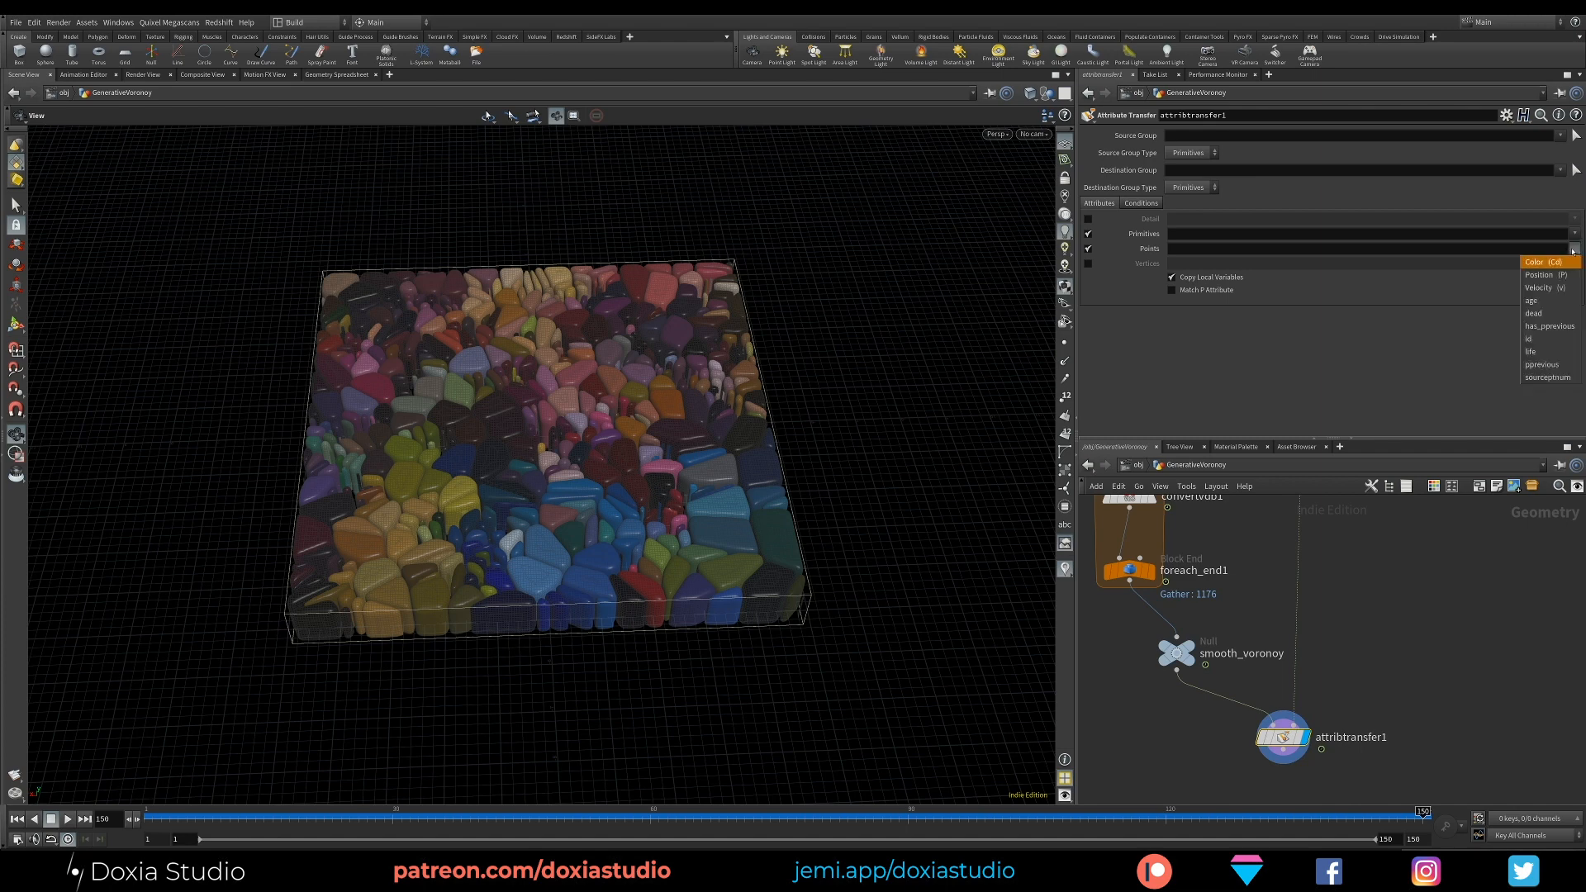
pyautogui.click(1563, 262)
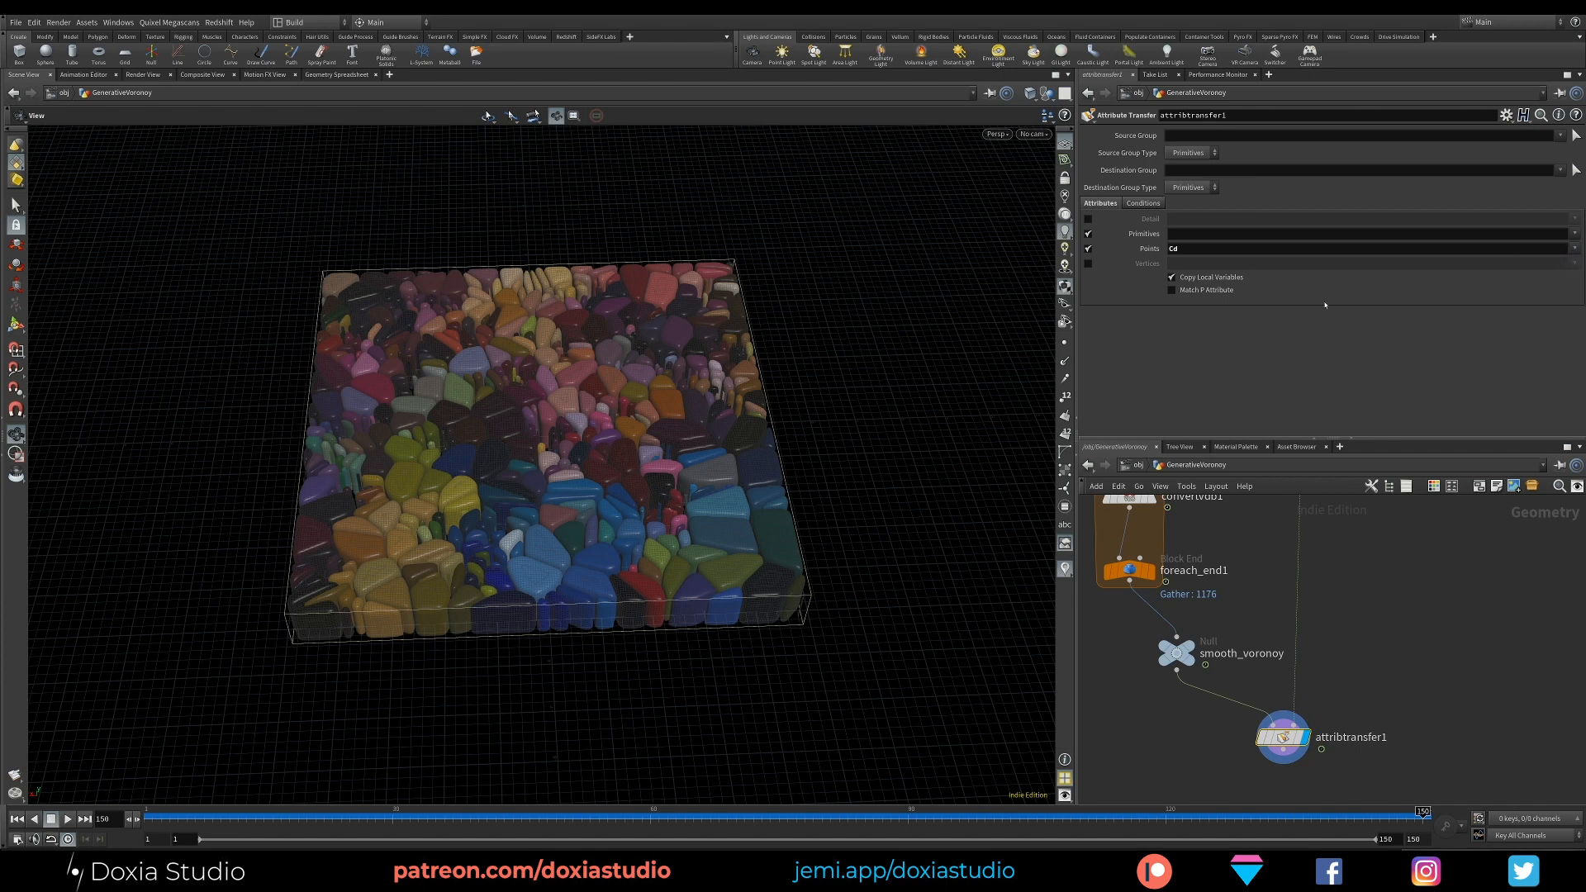
pyautogui.click(1574, 235)
pyautogui.click(1404, 348)
pyautogui.click(1088, 234)
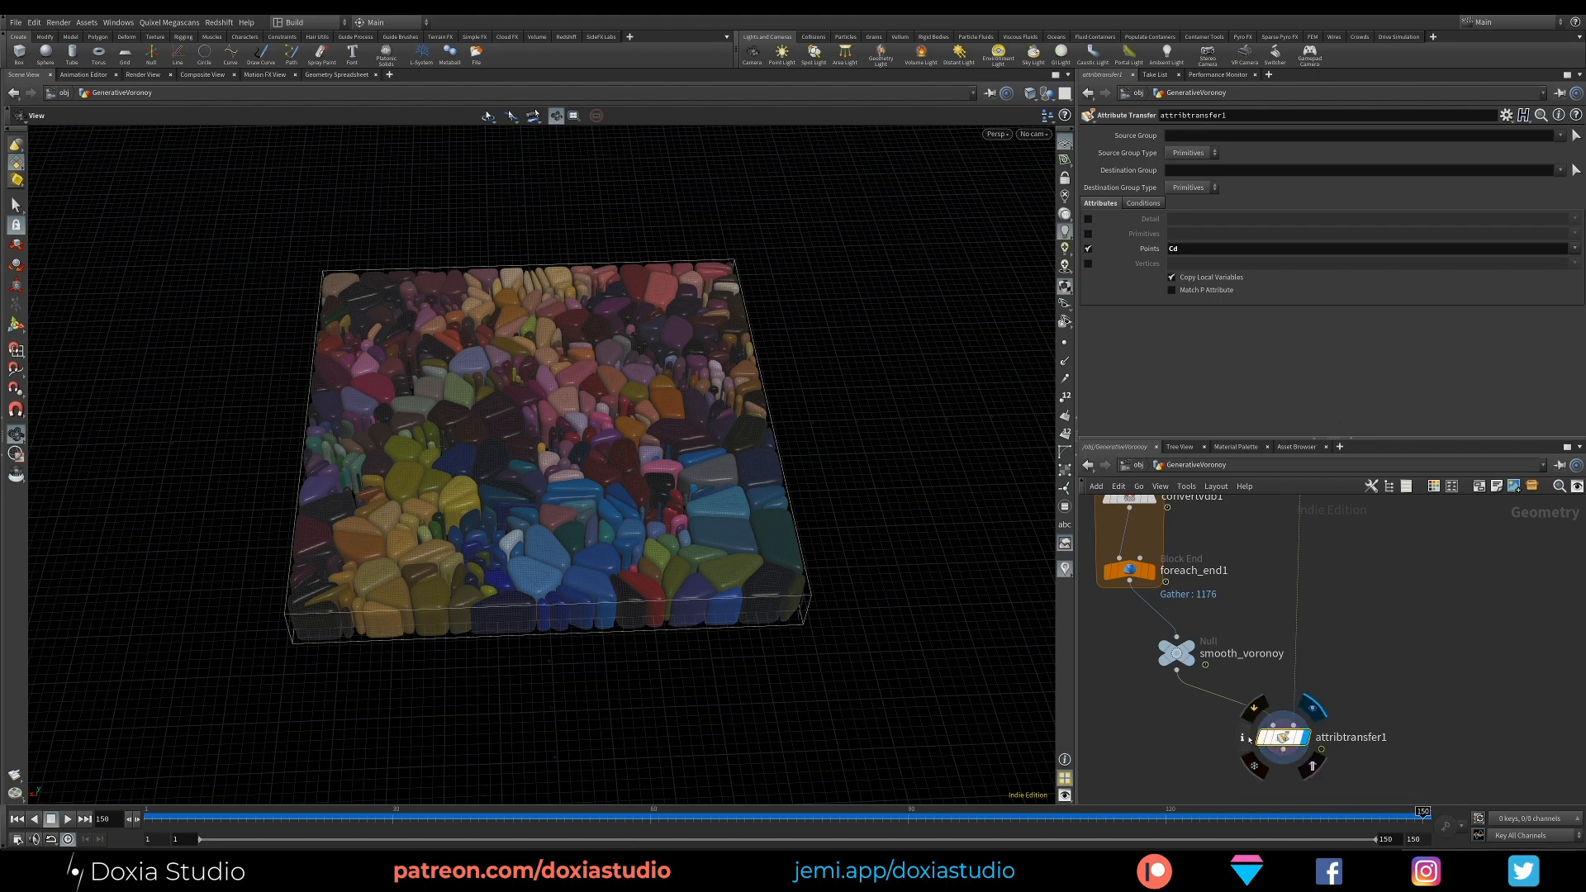
# Step: Check the node information of attribtransfer1 and inspect the coloured pebbles from another angle
pyautogui.click(1244, 742)
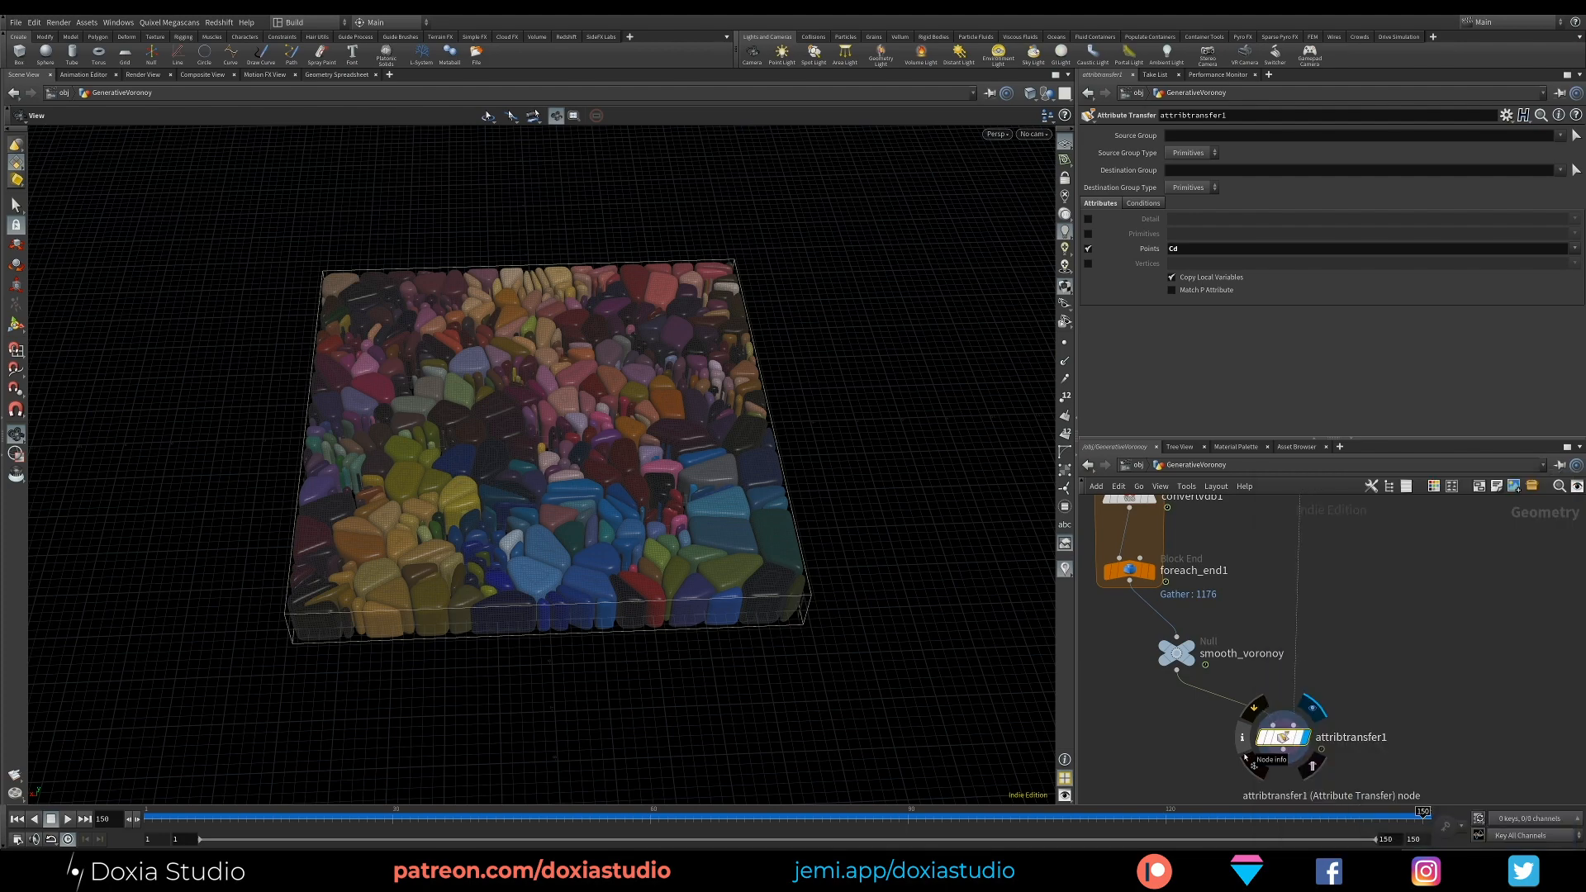
pyautogui.click(1245, 739)
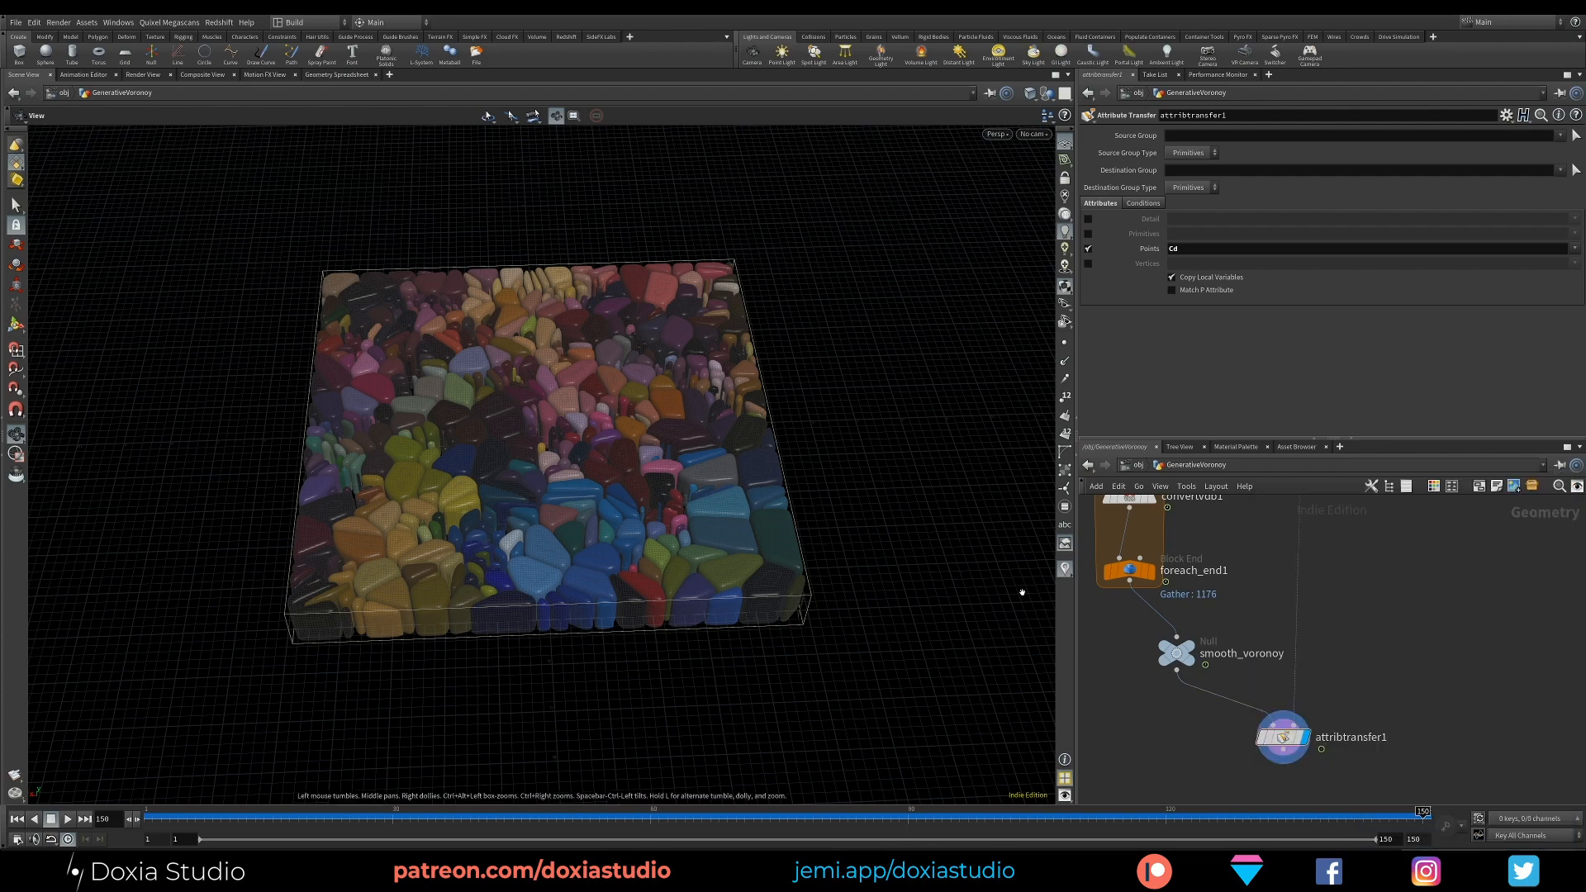
pyautogui.moveTo(527, 477); pyautogui.dragTo(566, 513)
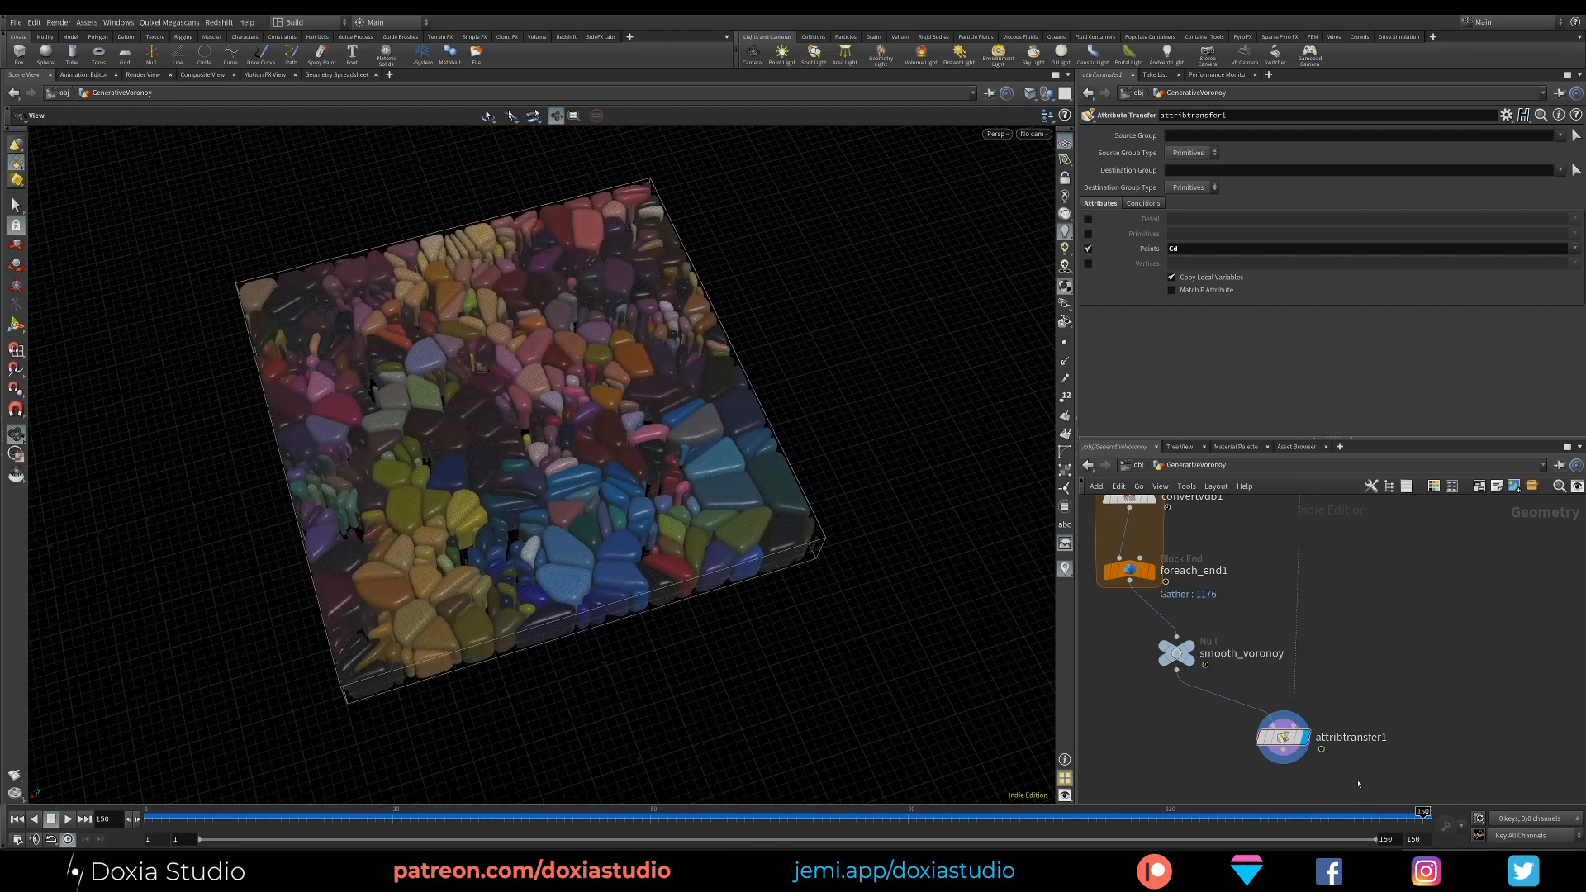
pyautogui.click(1247, 734)
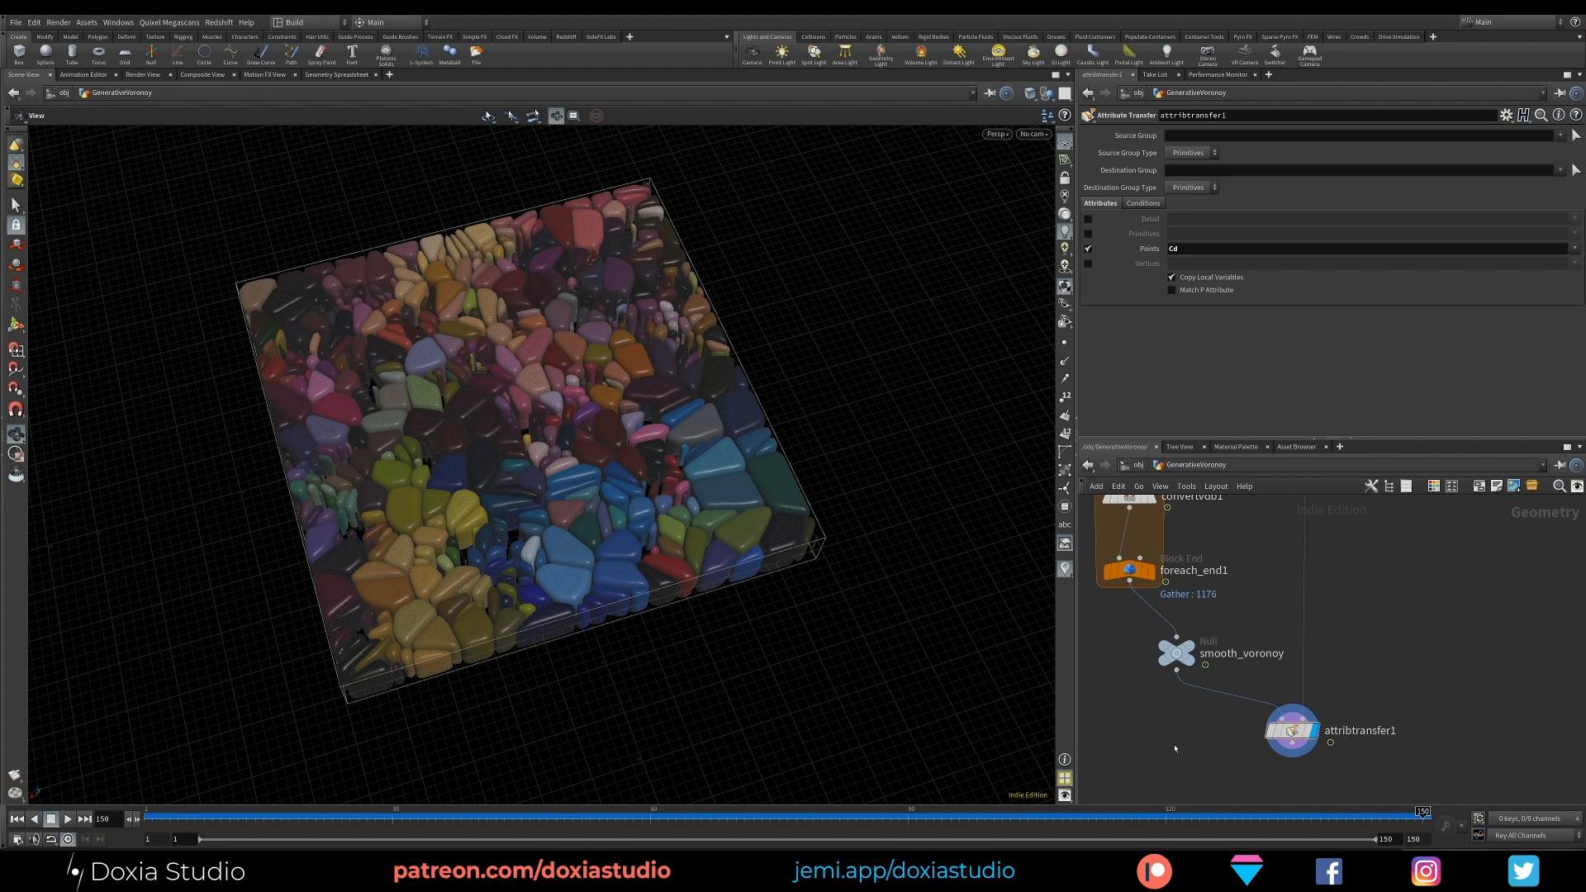
# Step: Shift the attribtransfer1 node slightly in the network and inspect the coloured pebble slab from other angles
pyautogui.moveTo(1203, 749); pyautogui.dragTo(1207, 690, button='middle')
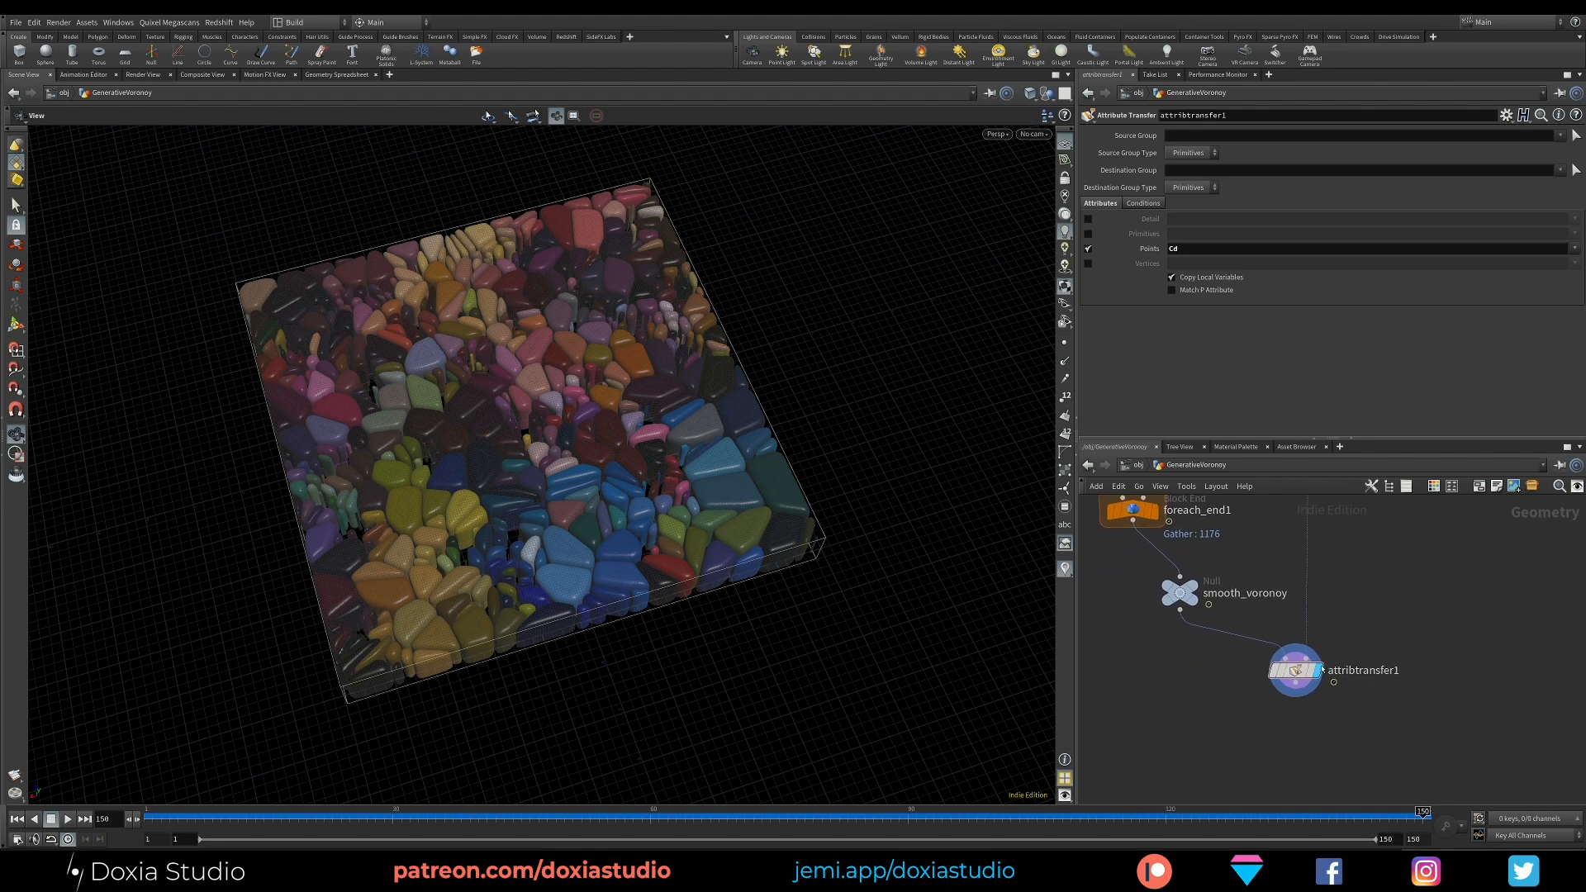
pyautogui.moveTo(1295, 670); pyautogui.dragTo(1310, 671)
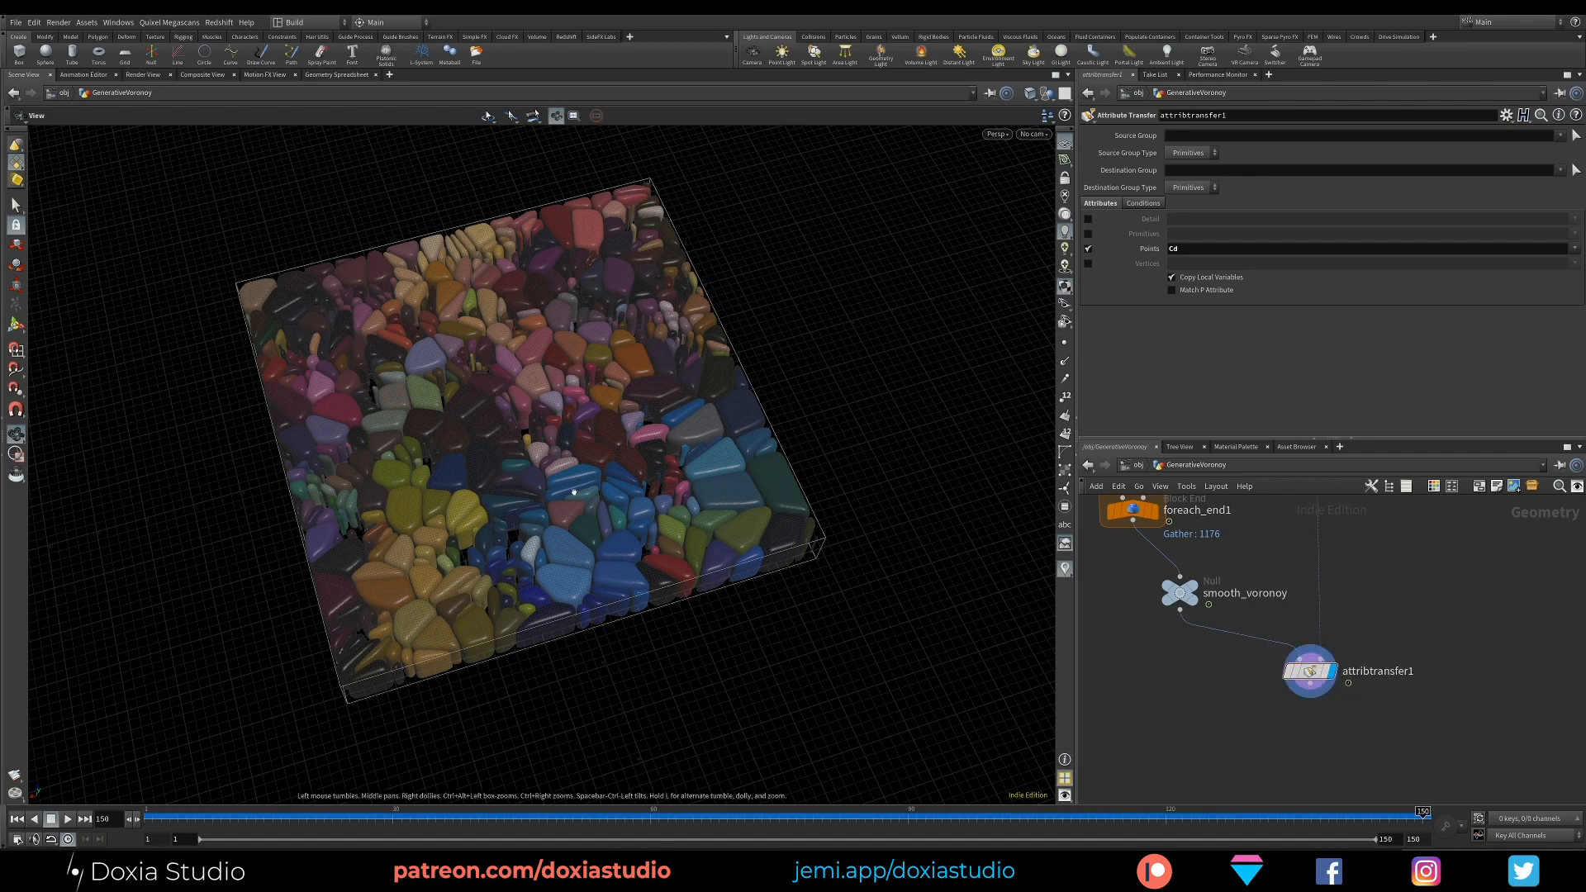
pyautogui.moveTo(514, 533)
pyautogui.mouseDown()
pyautogui.moveTo(517, 410)
pyautogui.moveTo(521, 655)
pyautogui.moveTo(496, 531)
pyautogui.moveTo(537, 570)
pyautogui.moveTo(530, 552)
pyautogui.mouseUp()
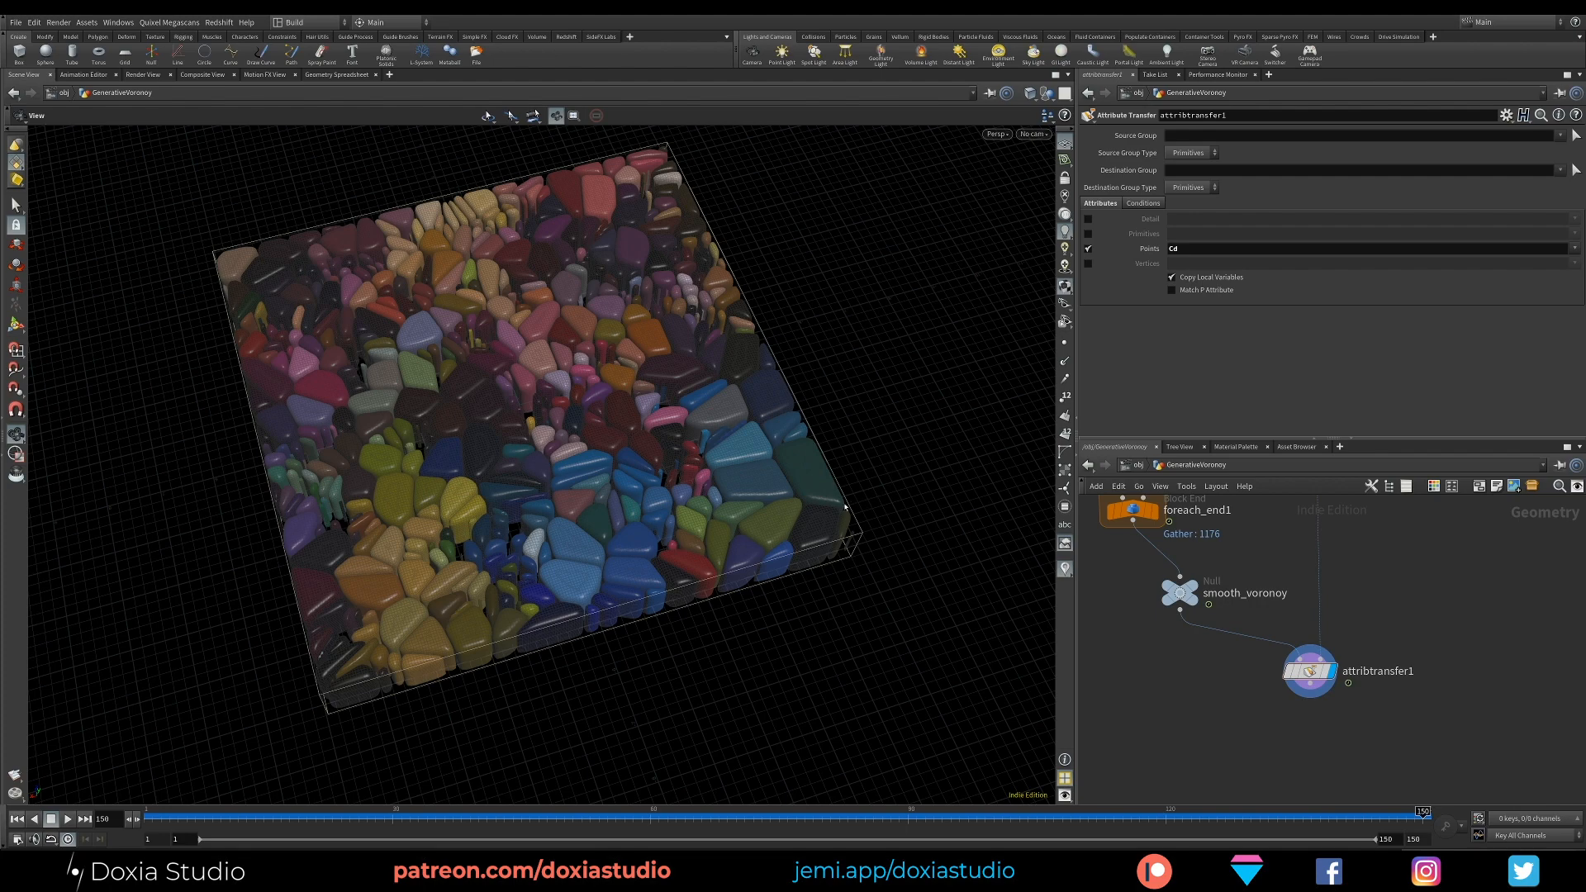
pyautogui.moveTo(669, 520); pyautogui.dragTo(596, 611)
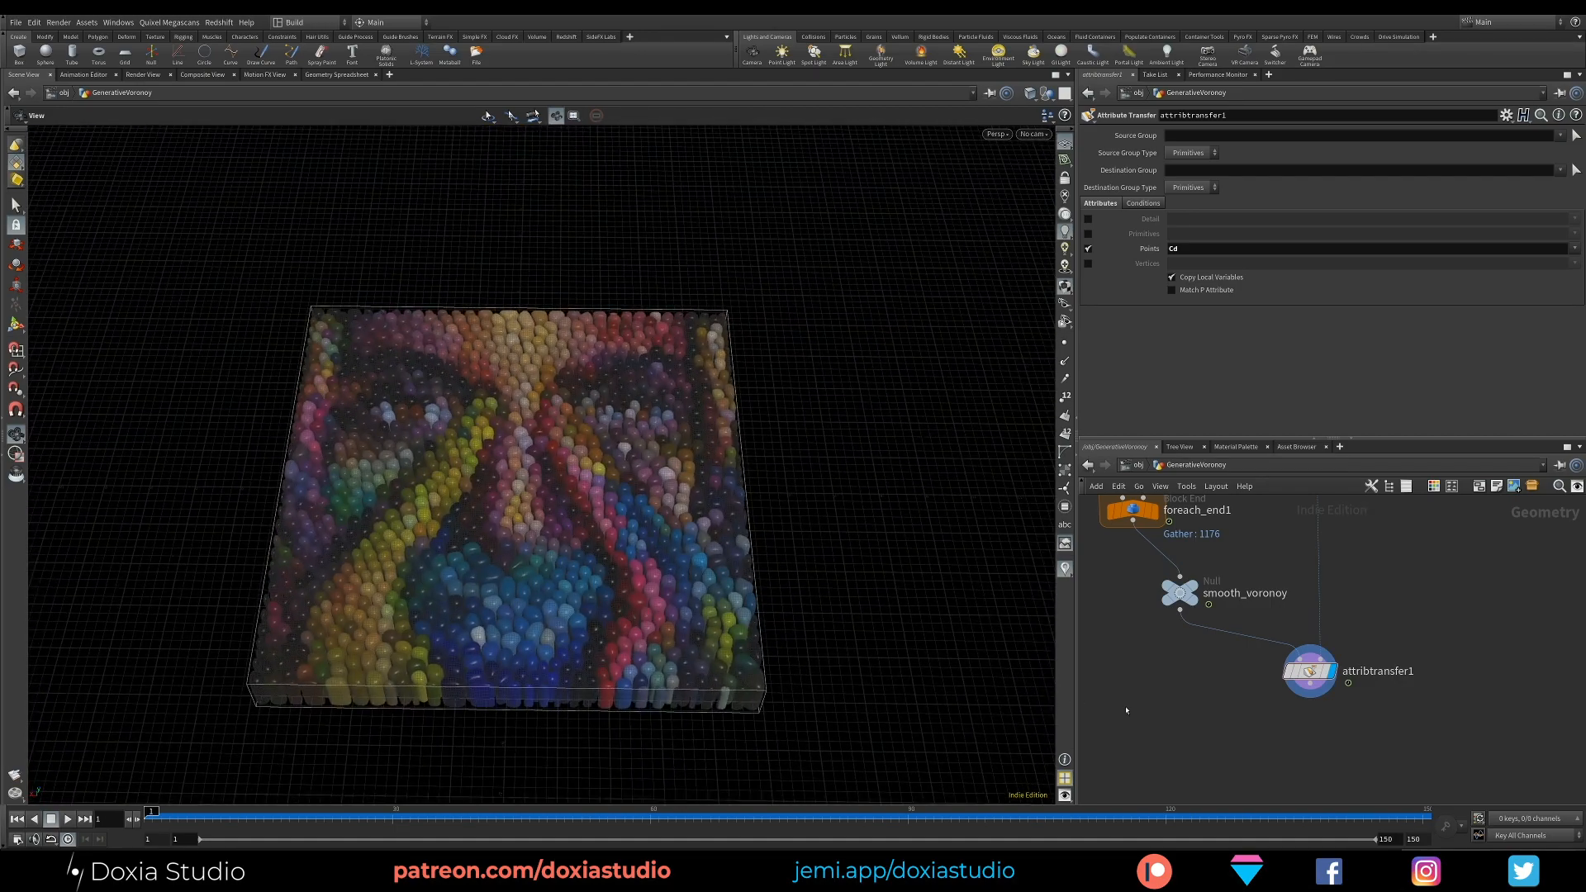
# Step: Add a File Cache node fed by attribtransfer1, align it directly below, and display it
pyautogui.moveTo(1155, 736); pyautogui.dragTo(1143, 680, button='middle')
pyautogui.moveTo(1119, 623); pyautogui.dragTo(1164, 765, button='middle')
pyautogui.moveTo(1138, 678); pyautogui.dragTo(1189, 548, button='middle')
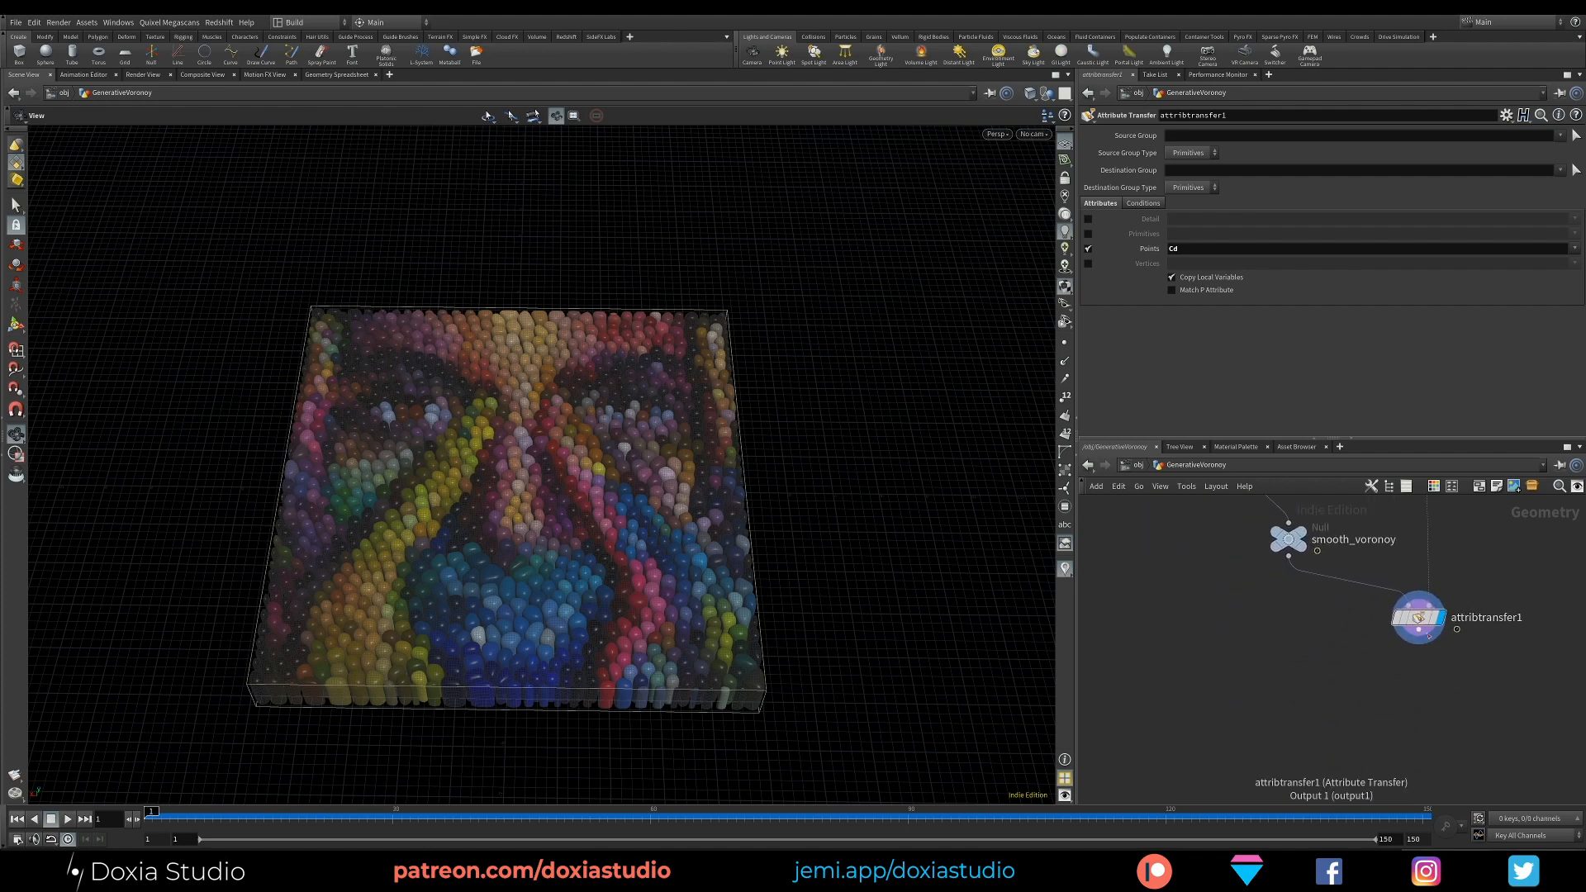
pyautogui.press('Tab')
pyautogui.write('fi')
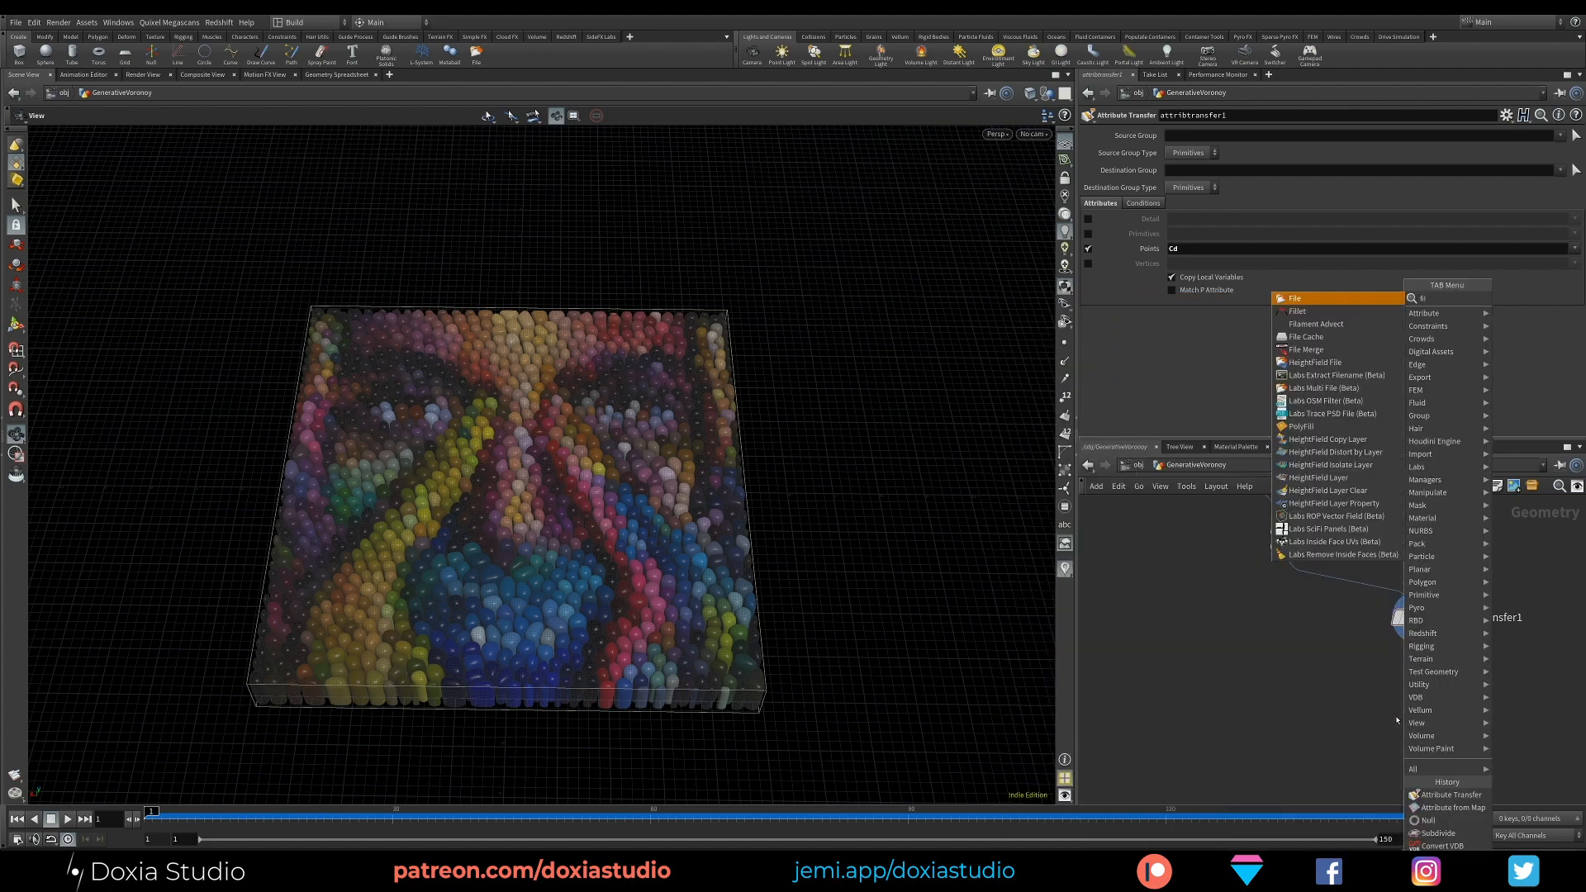
pyautogui.write('le')
pyautogui.click(1348, 314)
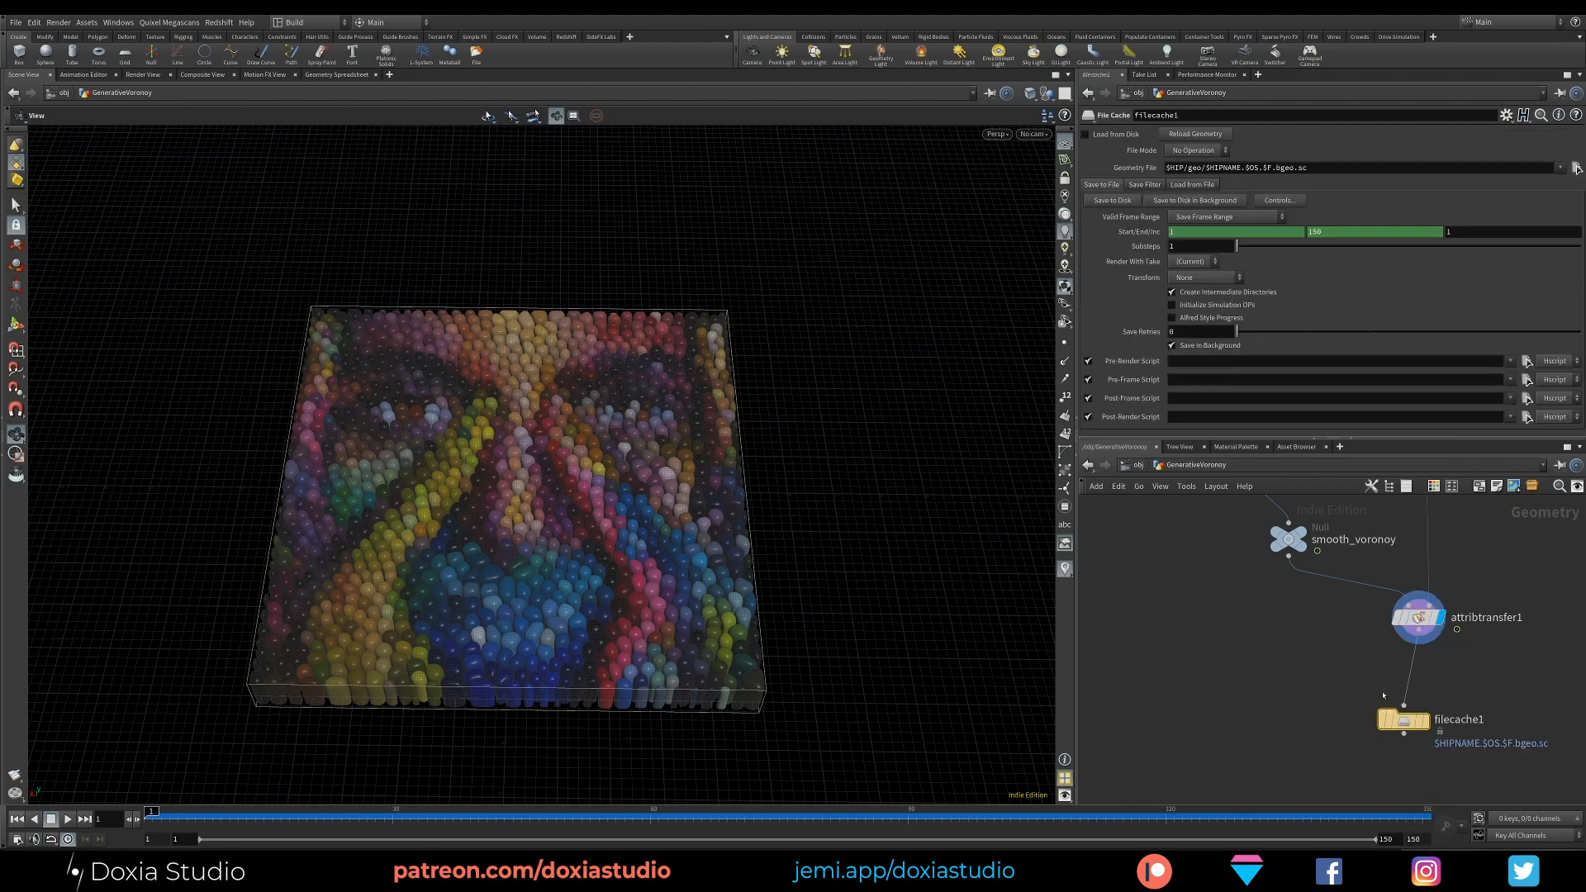
pyautogui.moveTo(1409, 720); pyautogui.dragTo(1424, 704)
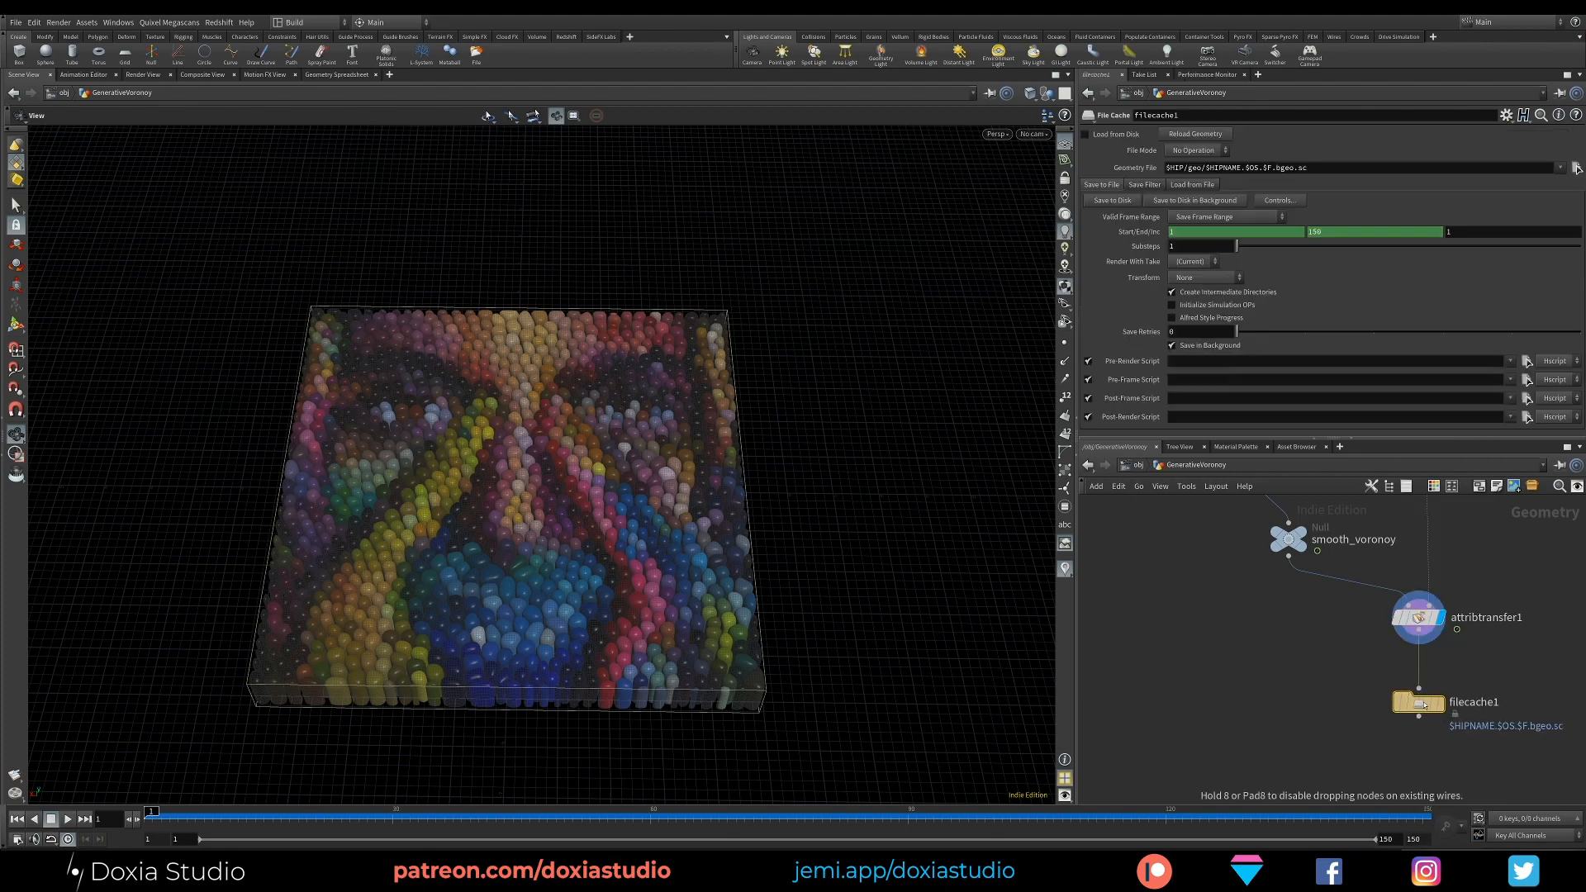
pyautogui.click(1423, 702)
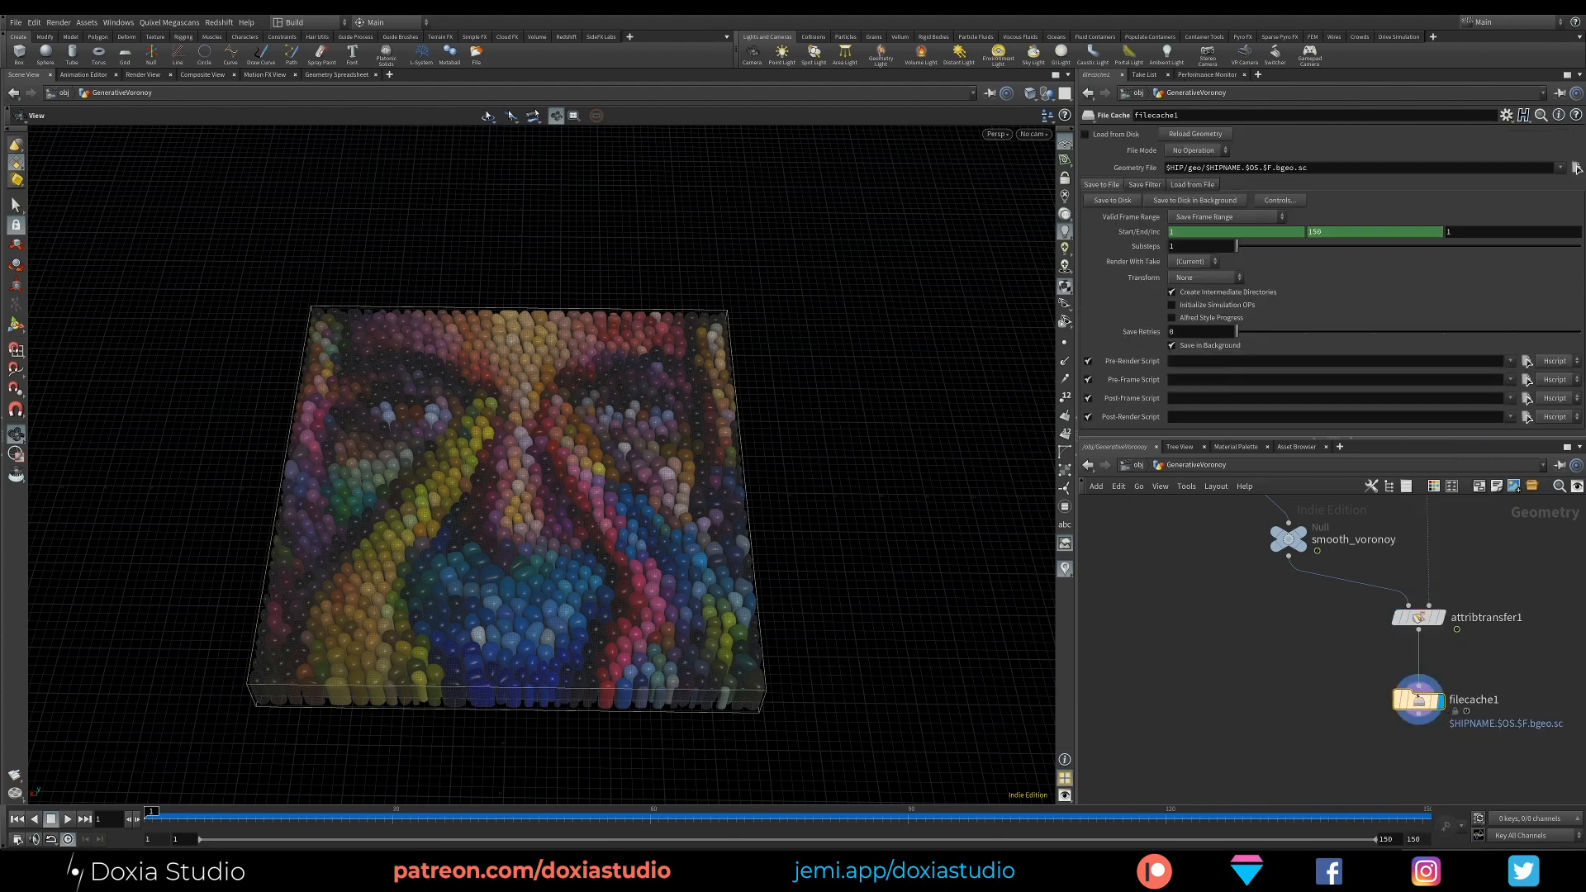
# Step: Rename the File Cache node voronoy_cache and save its geometry for frames 1 to 150 to disk
pyautogui.doubleClick(1192, 114)
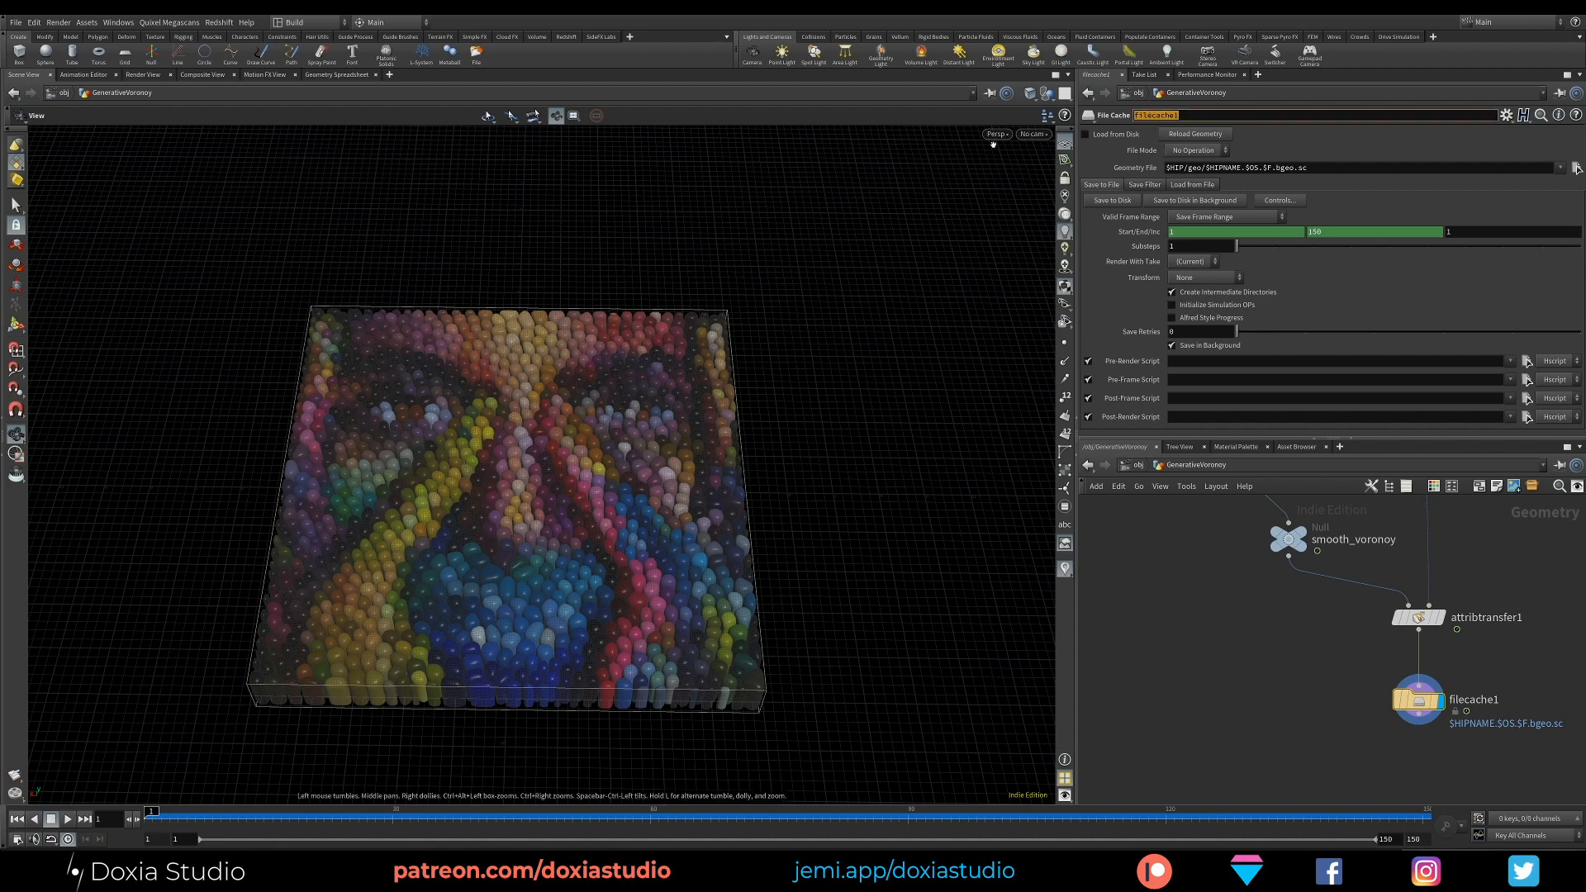
pyautogui.write('voronoy_cache')
pyautogui.press('Return')
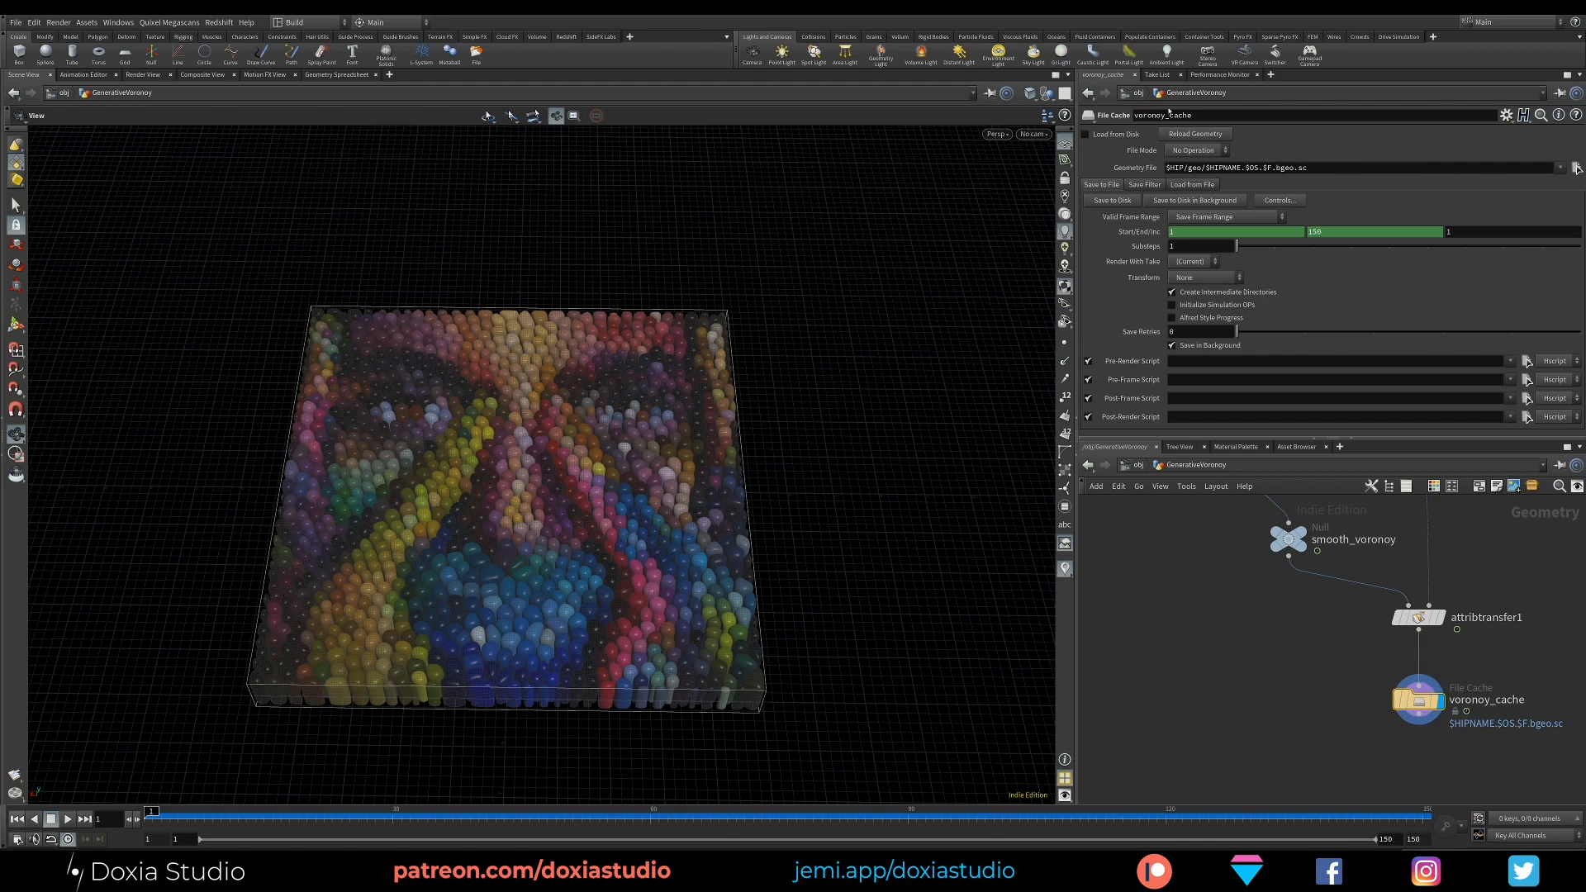
pyautogui.click(1123, 202)
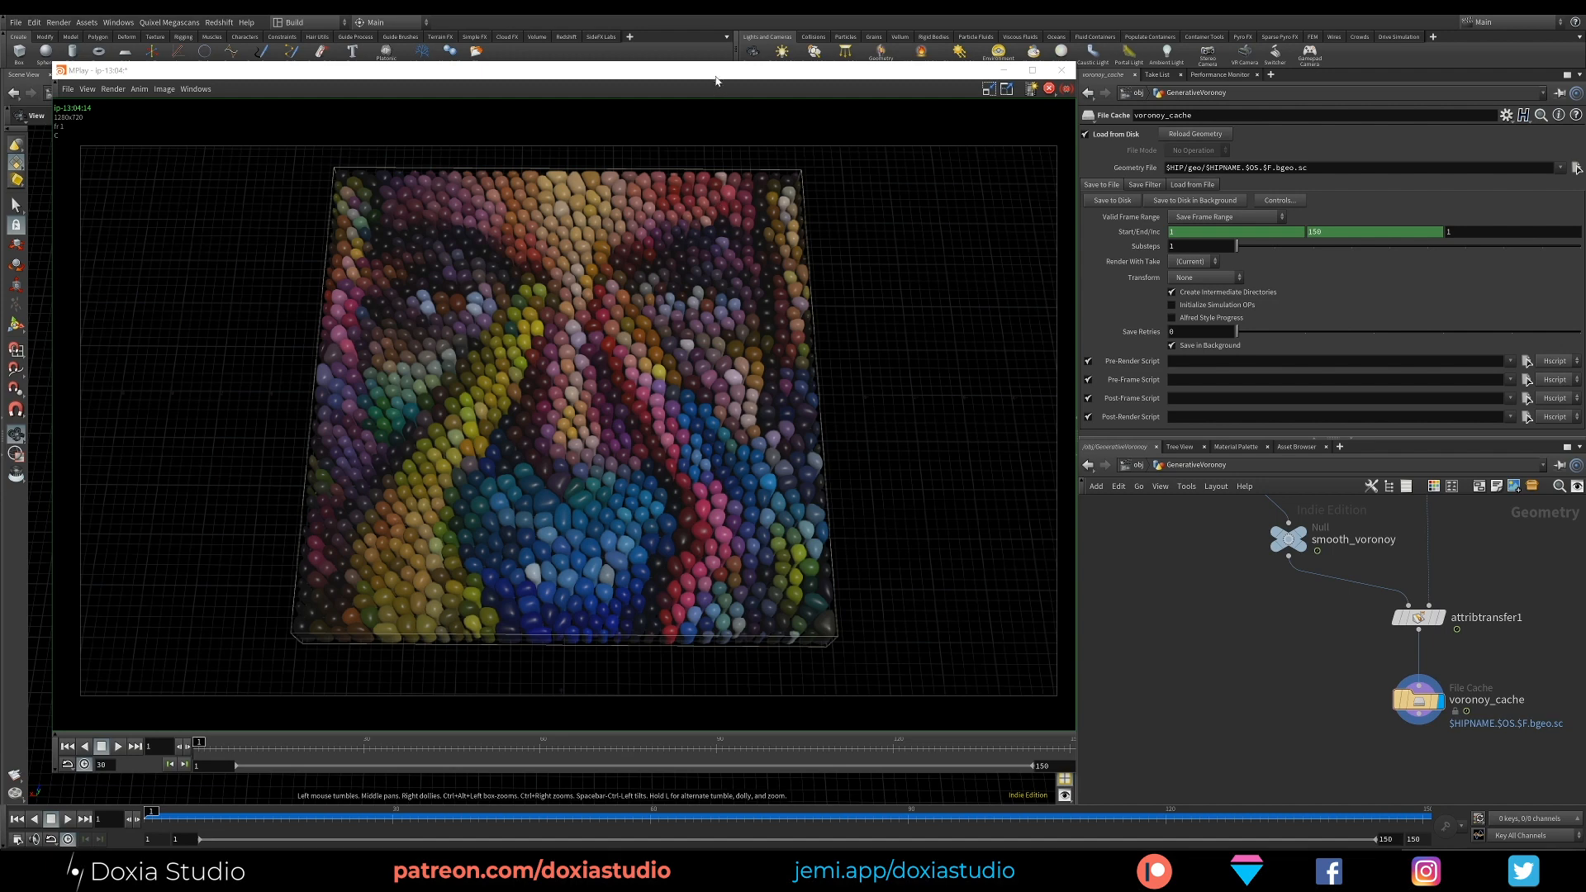
# Step: Review the flipbook of the cached pebble animation by playing it forward, in reverse and scrubbing, and close the MPlay window
pyautogui.moveTo(715, 72); pyautogui.dragTo(734, 75)
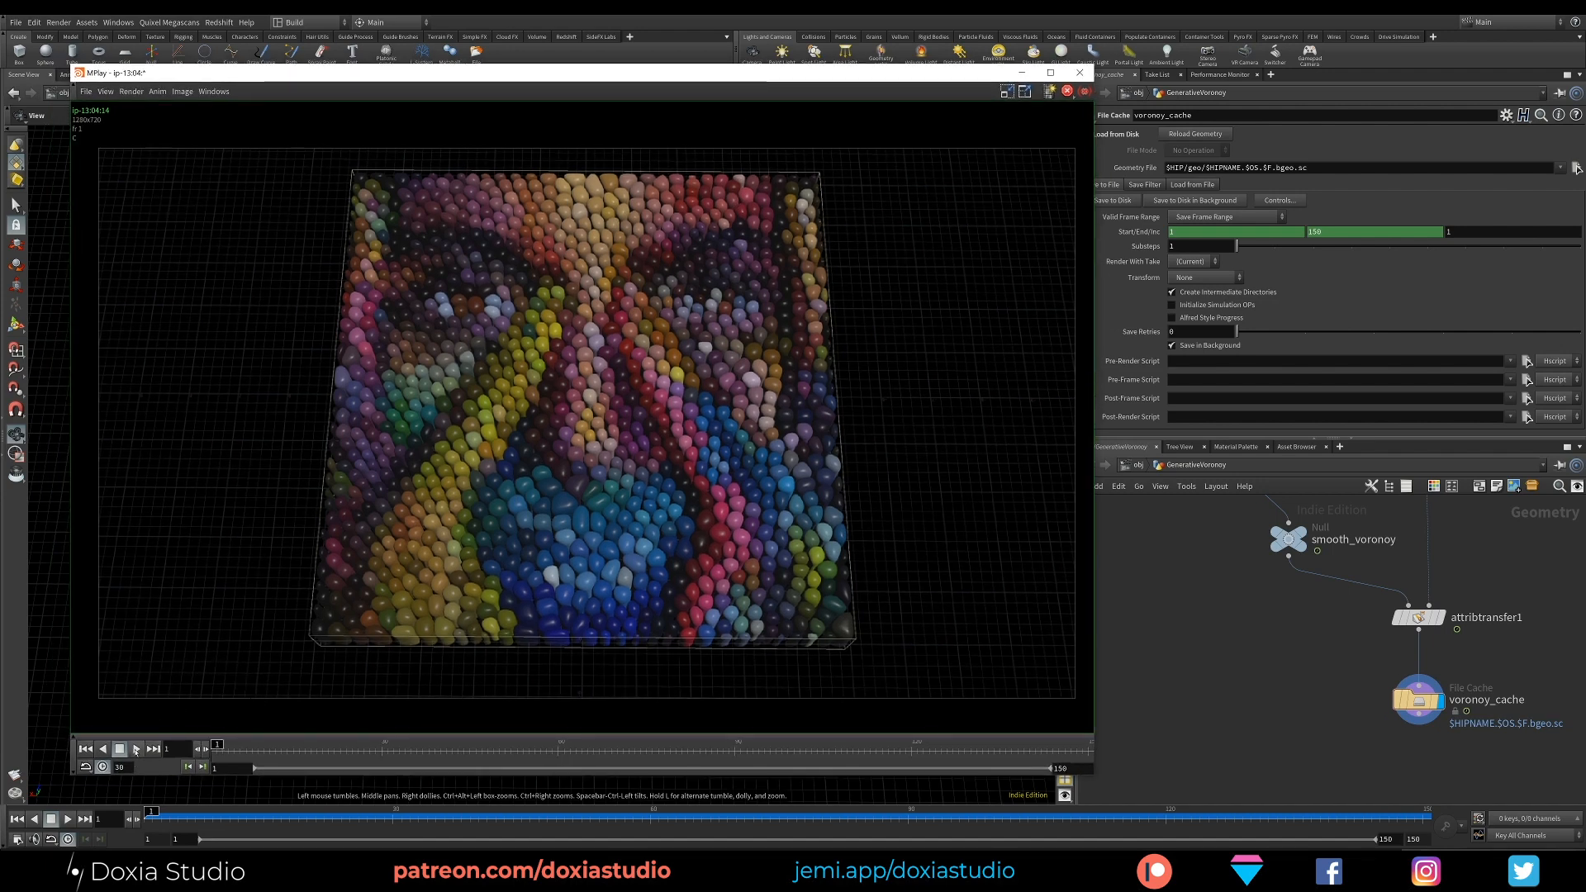
pyautogui.click(137, 749)
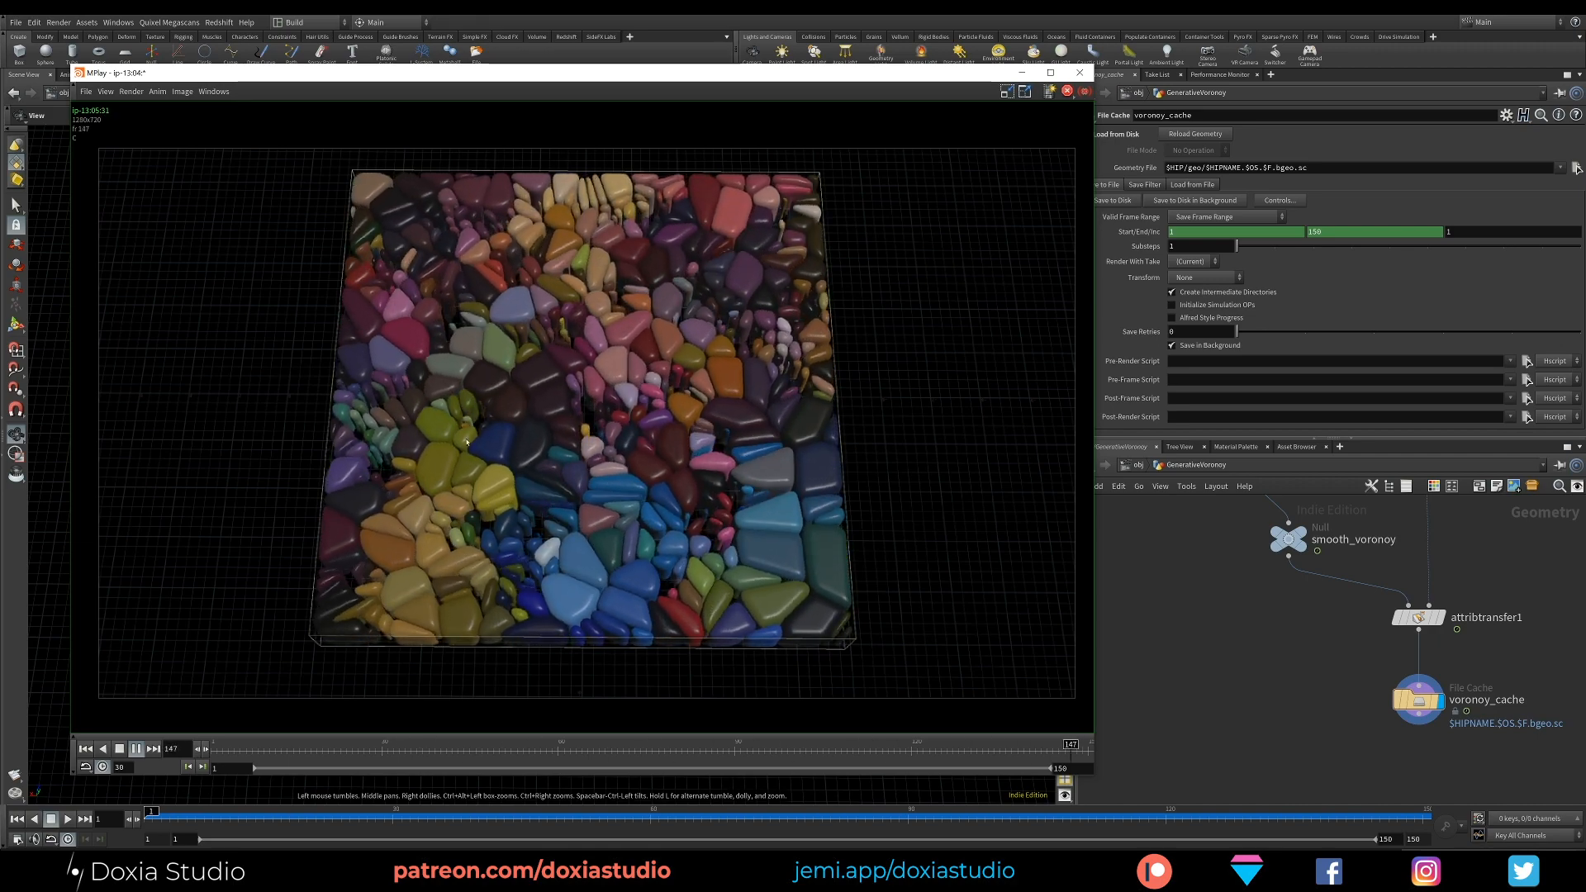
pyautogui.click(134, 749)
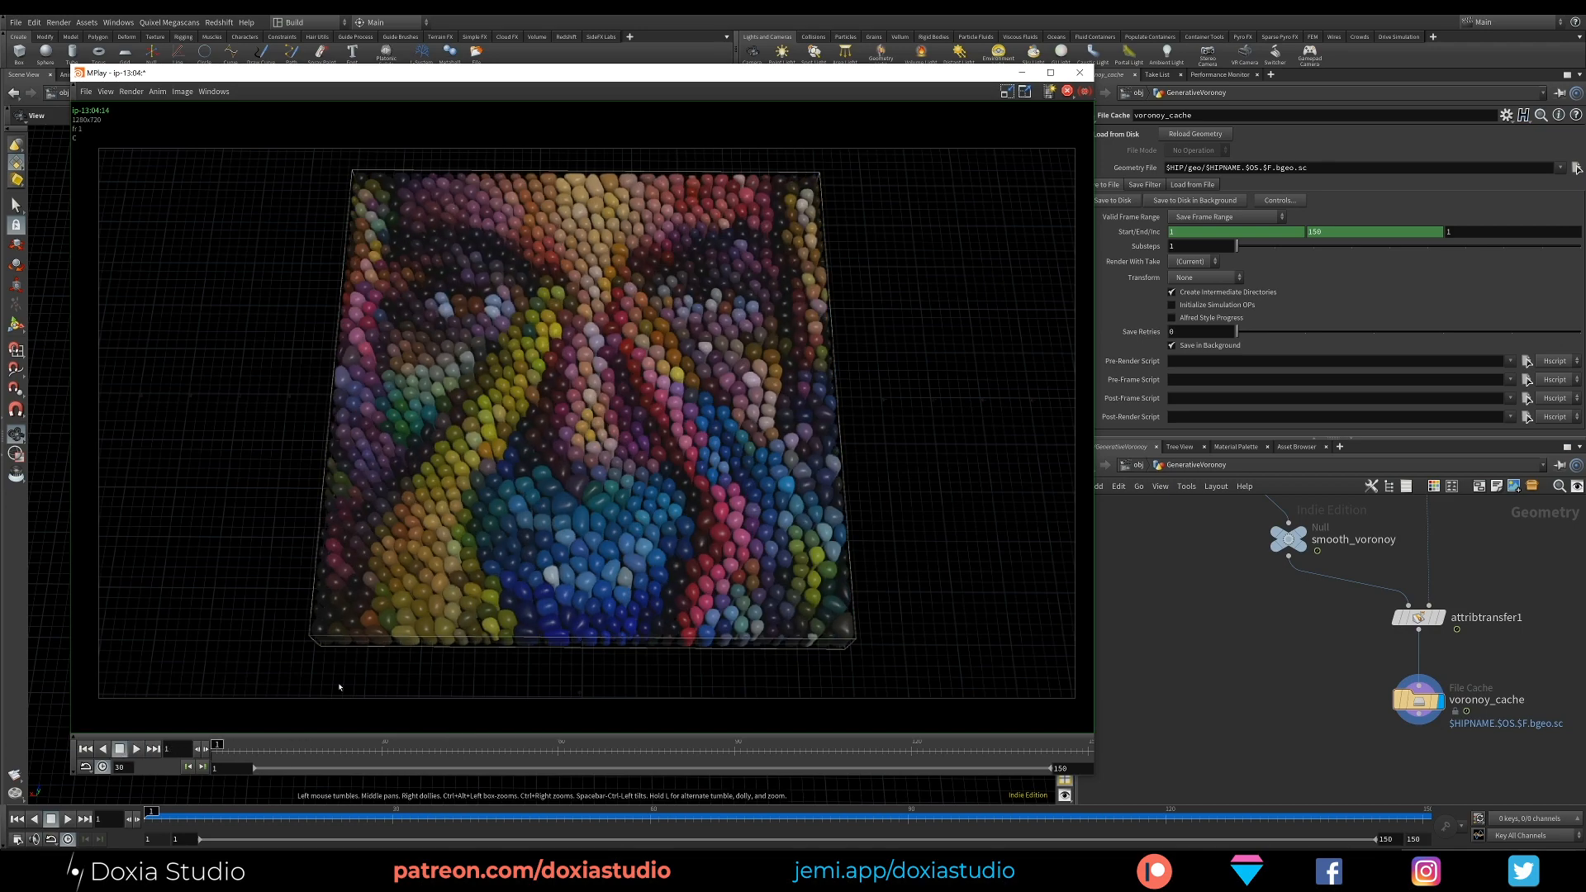
pyautogui.moveTo(218, 748)
pyautogui.mouseDown()
pyautogui.moveTo(1037, 752)
pyautogui.moveTo(746, 751)
pyautogui.mouseUp()
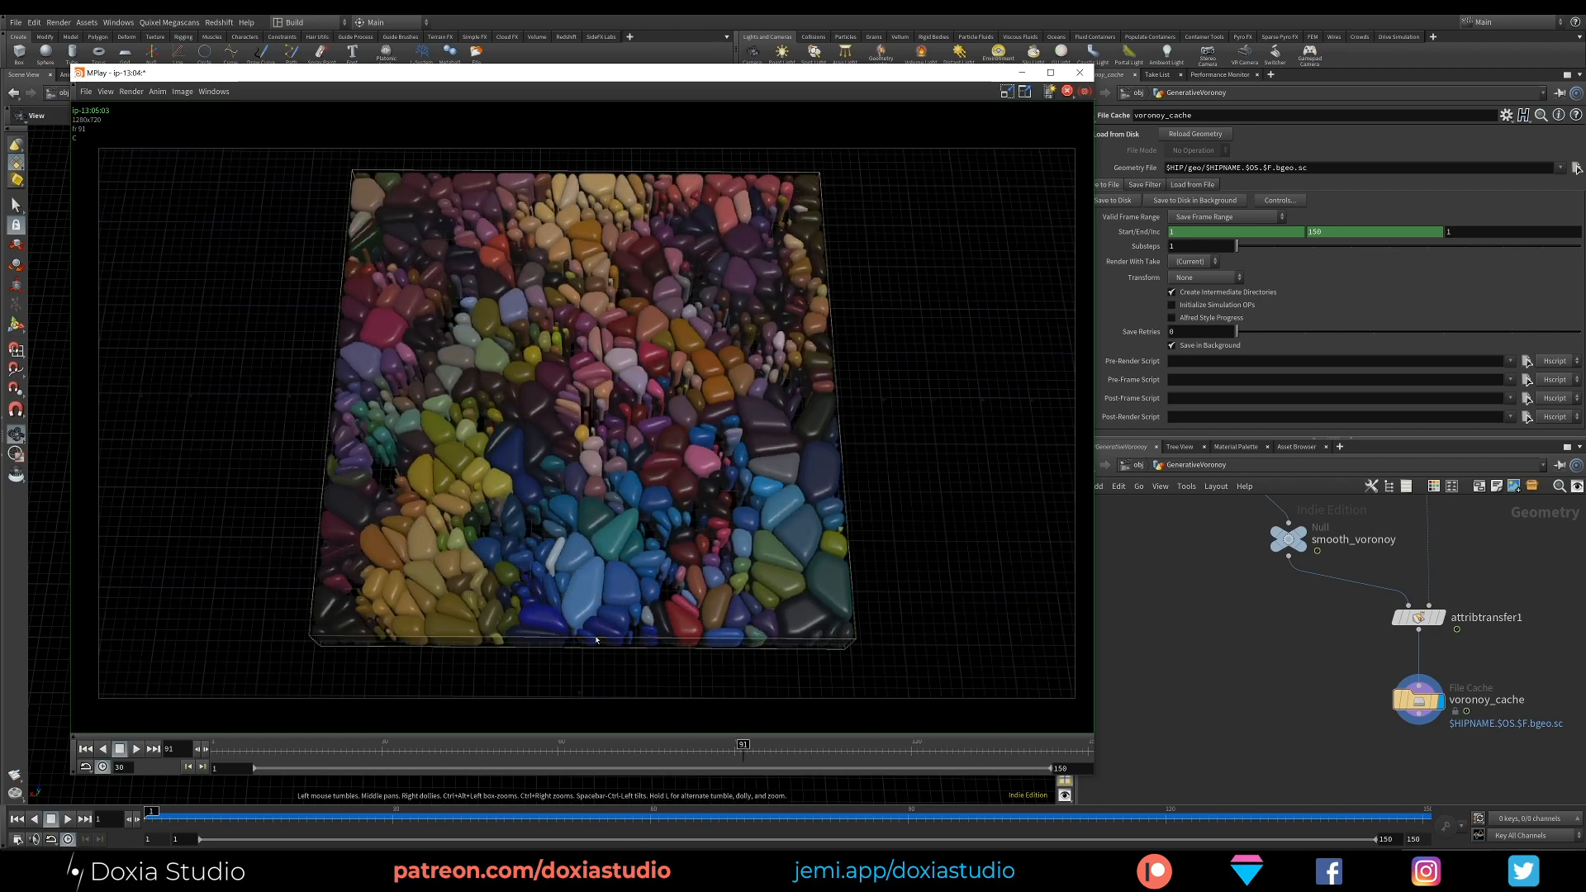
pyautogui.click(136, 749)
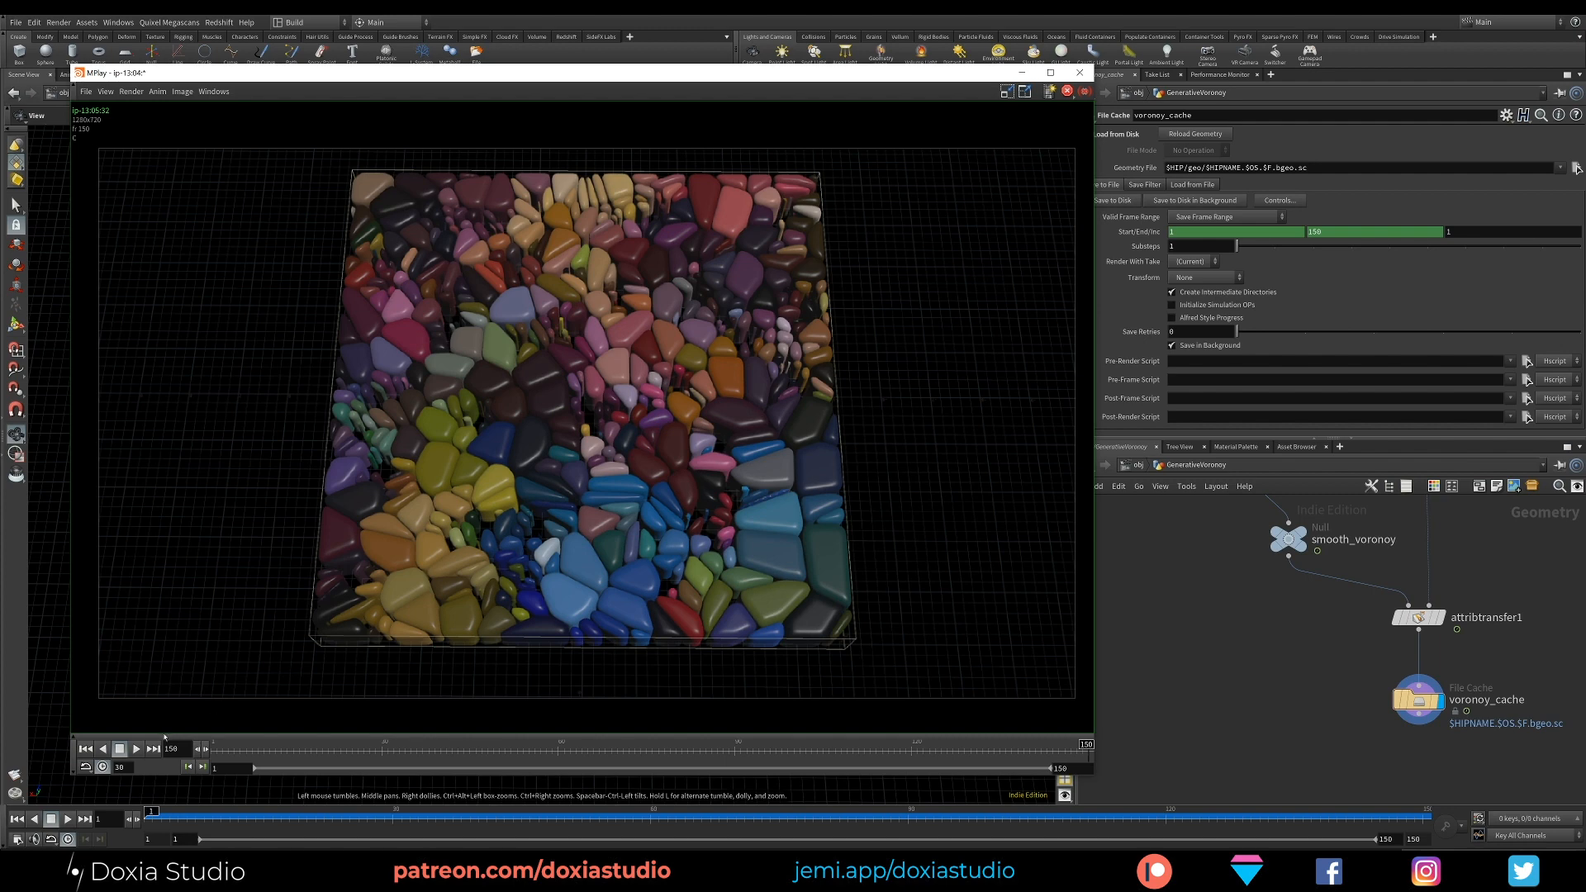
pyautogui.click(103, 749)
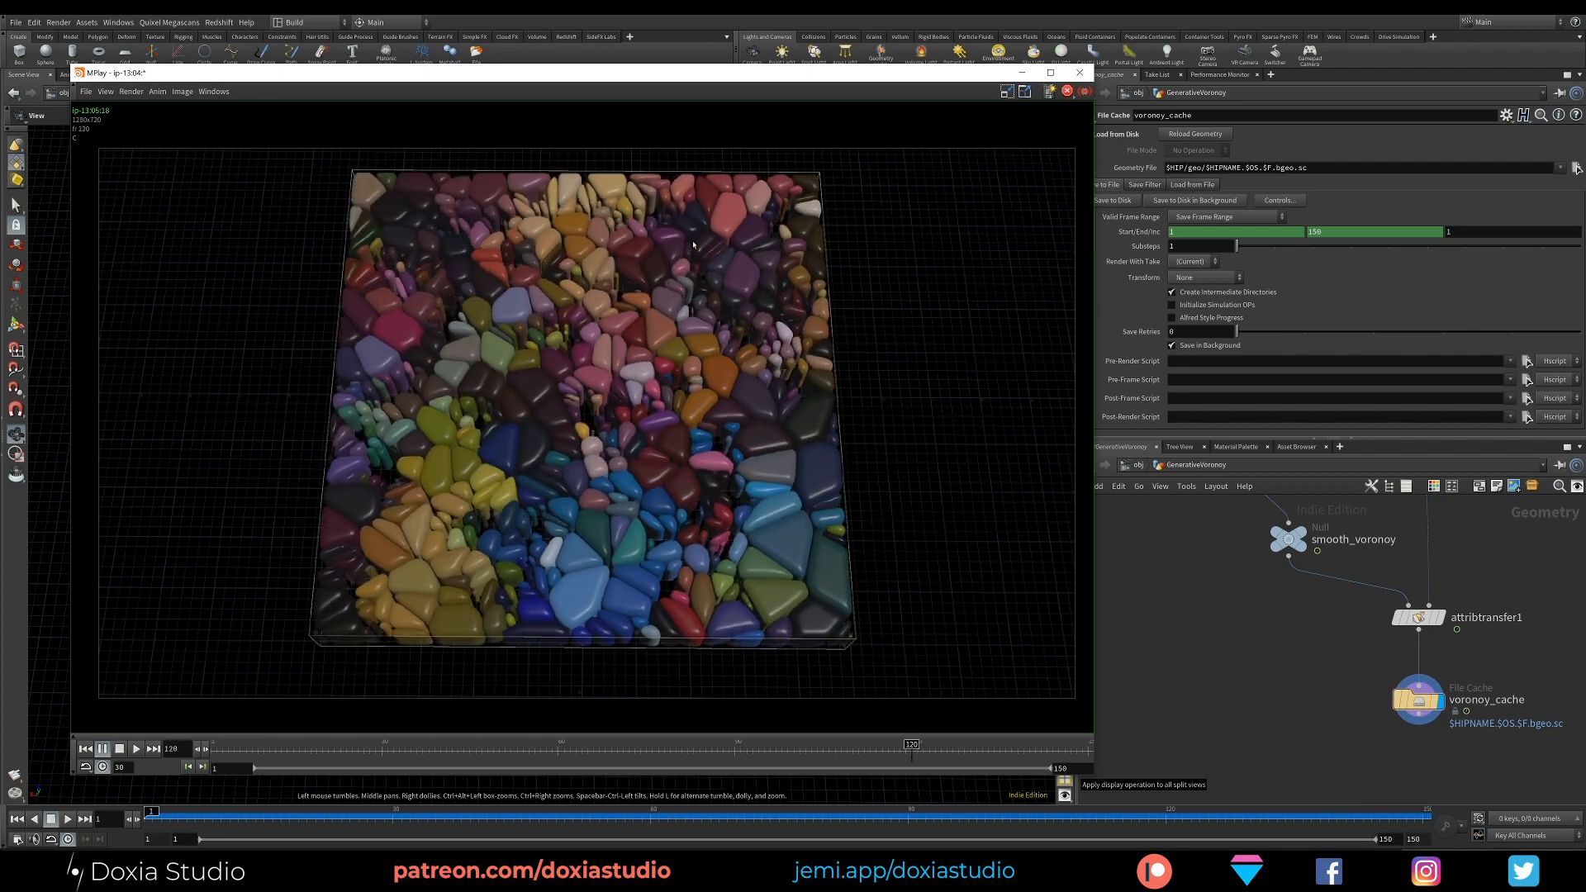
pyautogui.click(483, 755)
pyautogui.moveTo(483, 754)
pyautogui.mouseDown()
pyautogui.moveTo(186, 756)
pyautogui.moveTo(884, 757)
pyautogui.moveTo(1183, 801)
pyautogui.mouseUp()
pyautogui.moveTo(1013, 749)
pyautogui.mouseDown()
pyautogui.moveTo(1239, 758)
pyautogui.moveTo(1374, 637)
pyautogui.moveTo(1223, 719)
pyautogui.moveTo(1042, 751)
pyautogui.moveTo(1086, 751)
pyautogui.moveTo(218, 751)
pyautogui.moveTo(896, 751)
pyautogui.moveTo(1155, 791)
pyautogui.moveTo(212, 753)
pyautogui.moveTo(874, 722)
pyautogui.moveTo(1218, 736)
pyautogui.moveTo(217, 751)
pyautogui.moveTo(1012, 755)
pyautogui.moveTo(194, 583)
pyautogui.mouseUp()
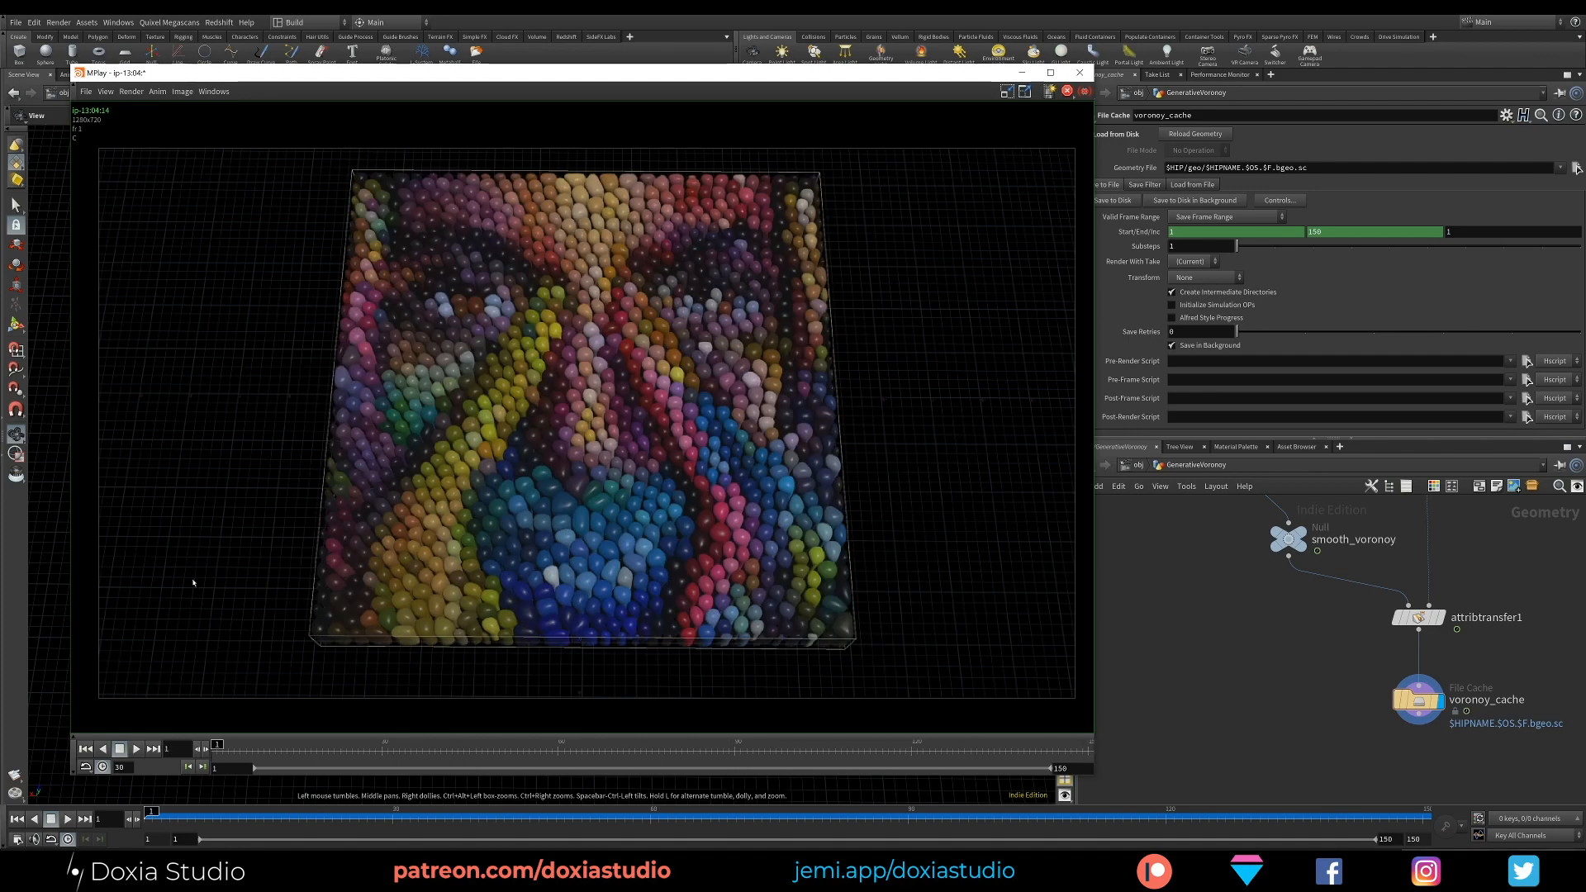
pyautogui.click(1079, 72)
# Step: Add a Time Shift node below voronoy_cache, fed by its output, and display it
pyautogui.moveTo(1232, 731); pyautogui.dragTo(1192, 592, button='middle')
pyautogui.press('Tab')
pyautogui.write('t')
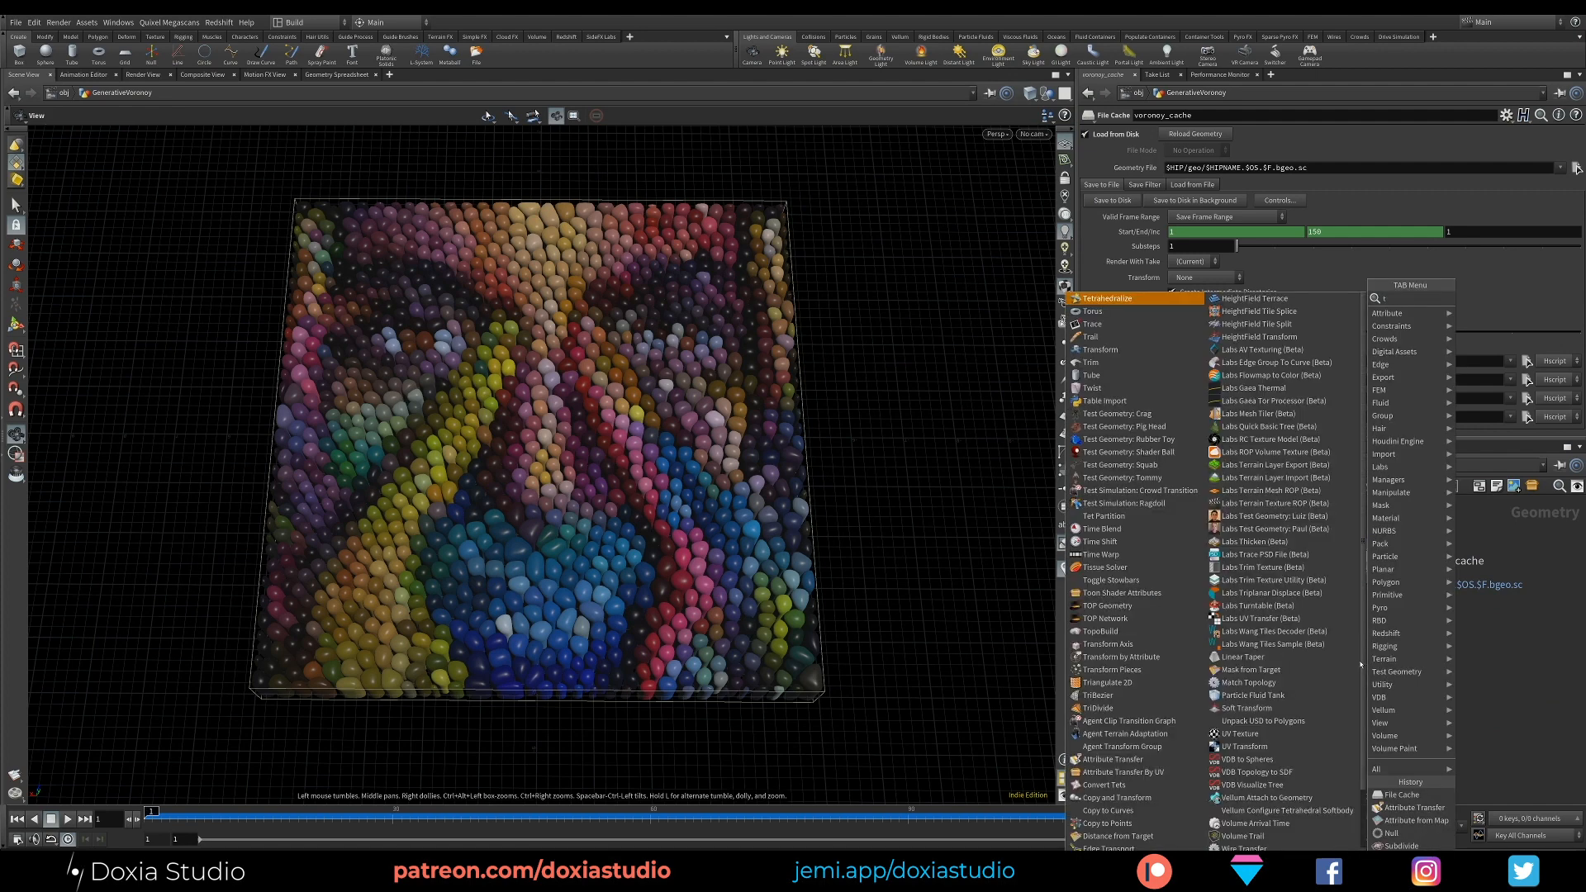
pyautogui.write('ime')
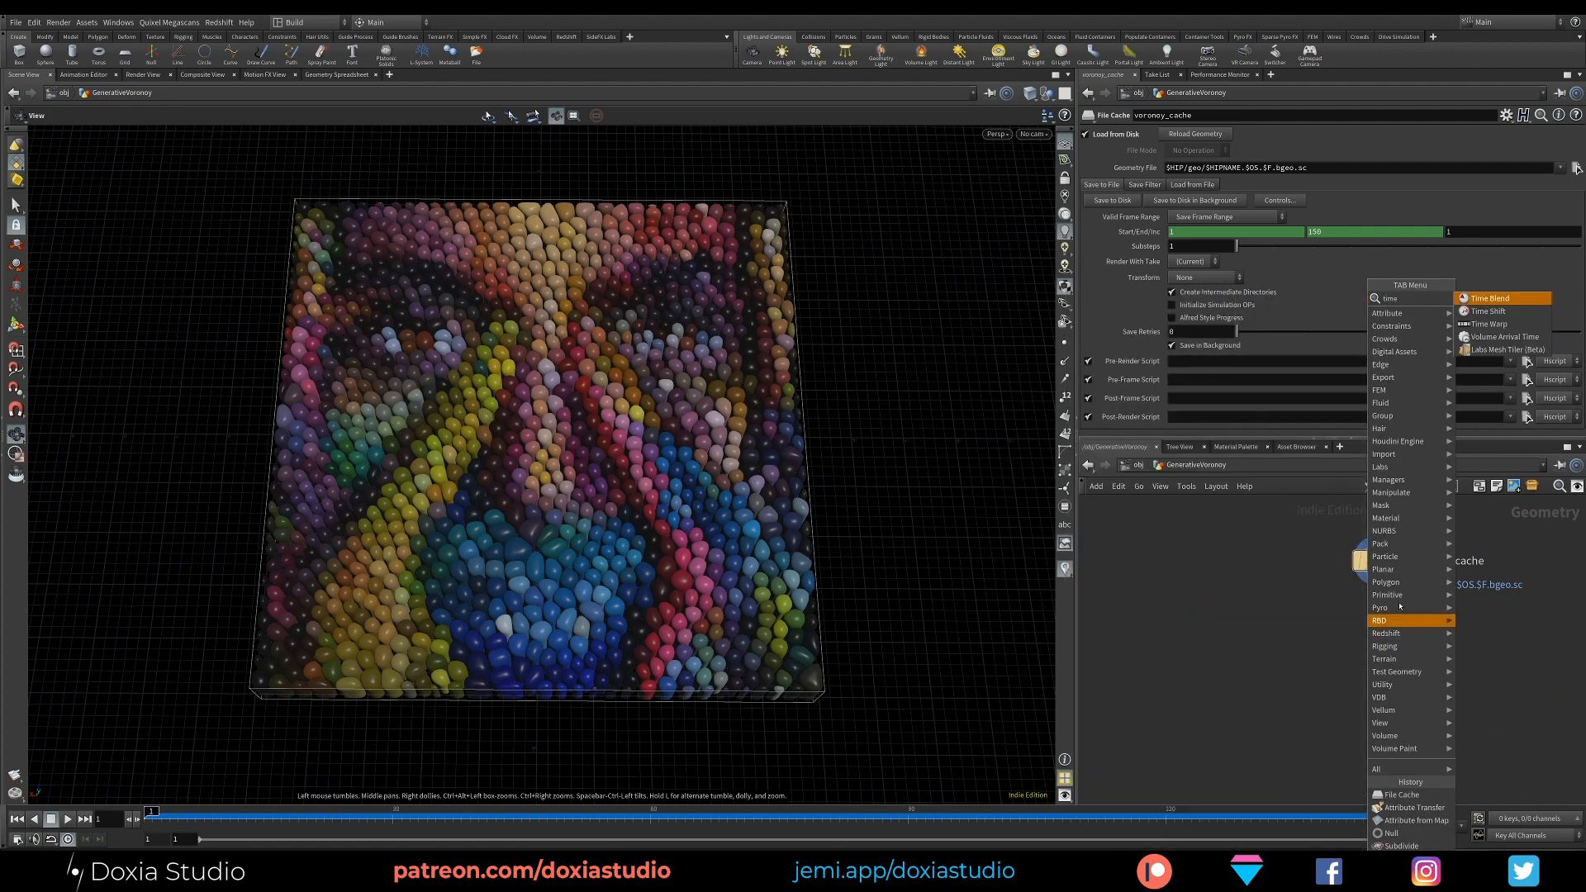
pyautogui.click(1529, 317)
pyautogui.click(1378, 644)
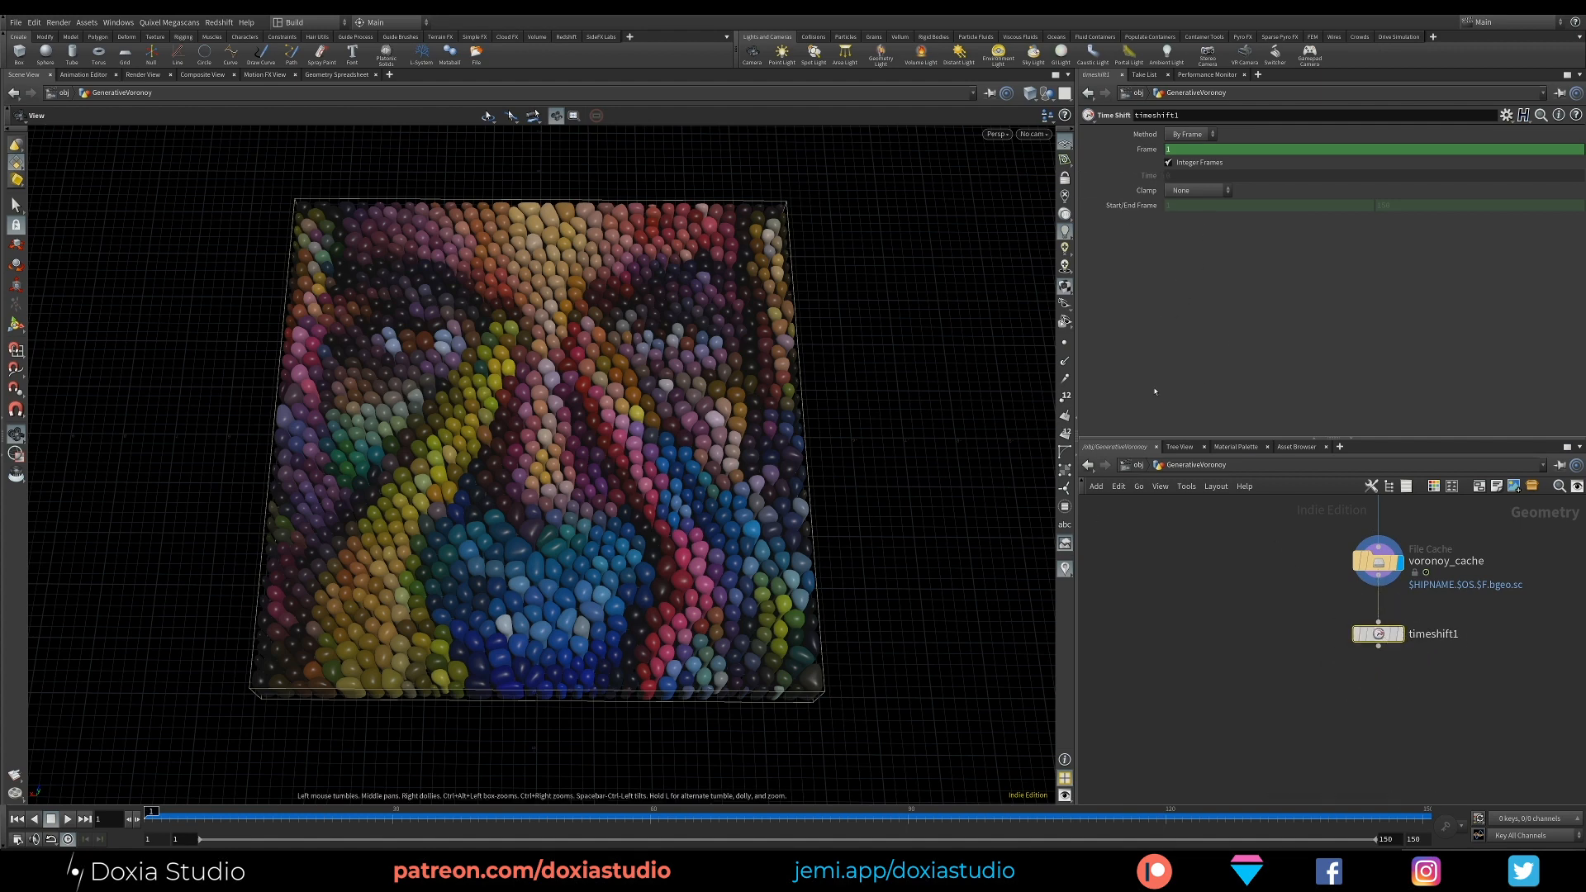
pyautogui.click(1399, 636)
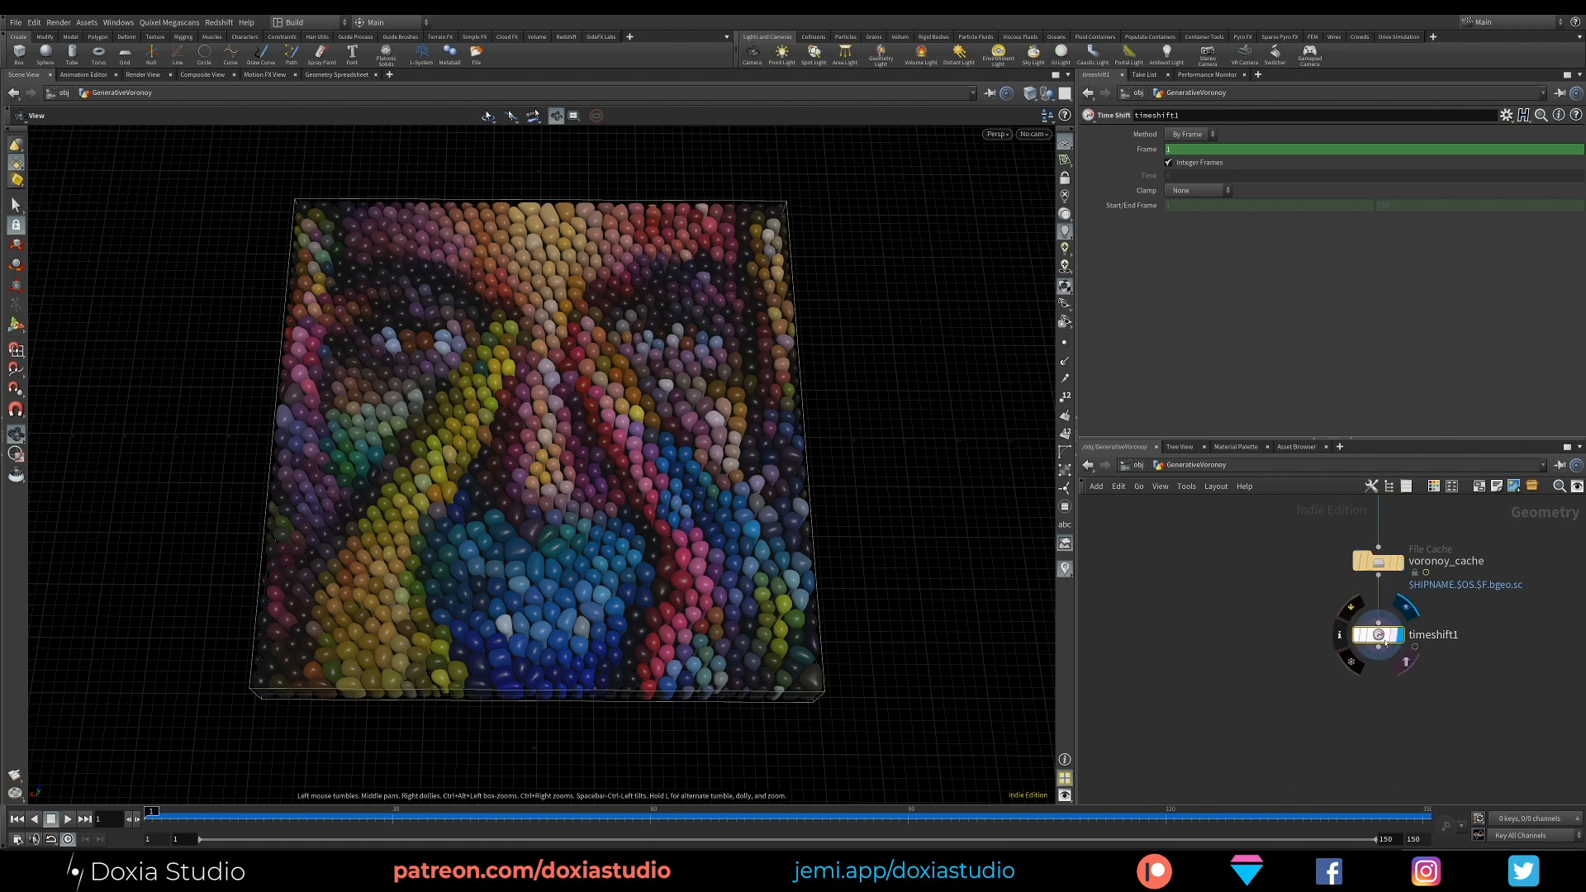
# Step: Replace the Frame expression of timeshift1 with $FEND to hold the last frame of the timeline
pyautogui.click(1137, 151)
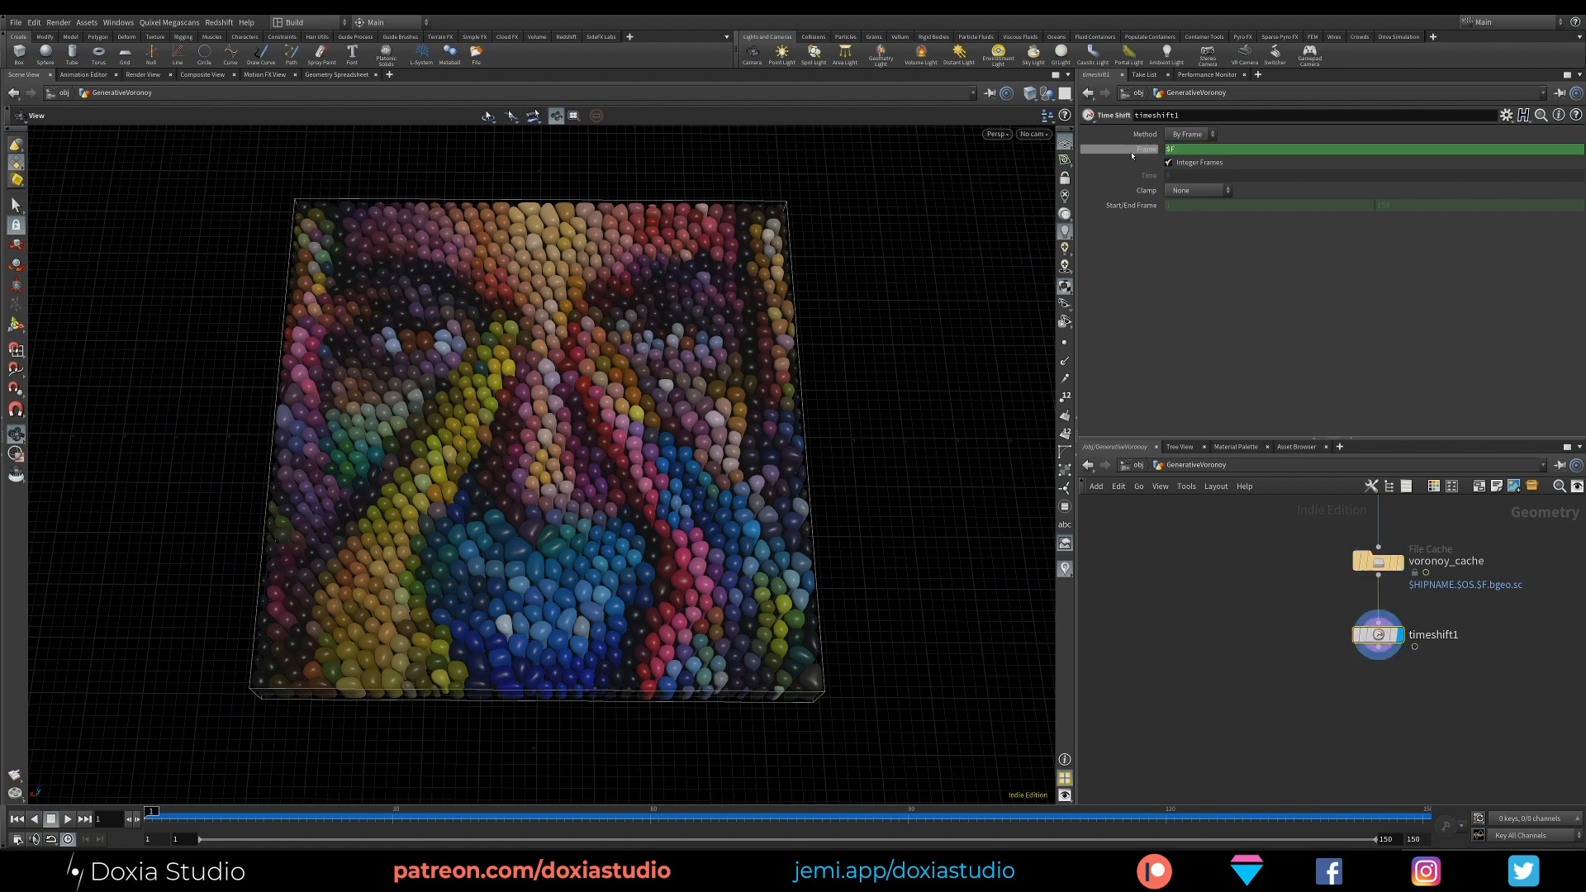
pyautogui.click(1181, 154)
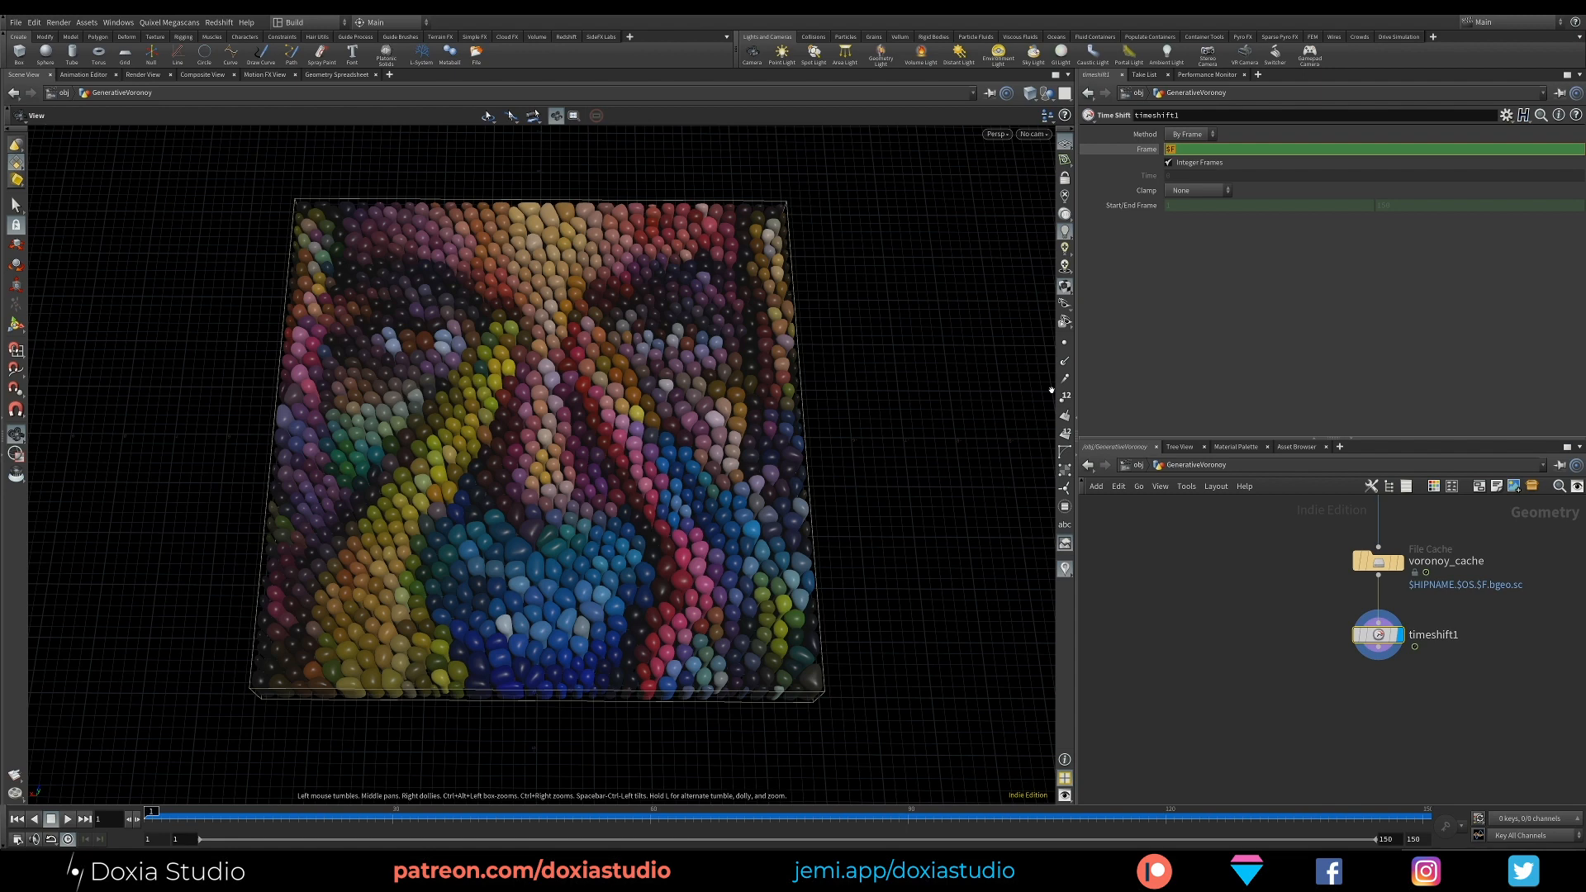
pyautogui.write('$FEND')
pyautogui.press('Return')
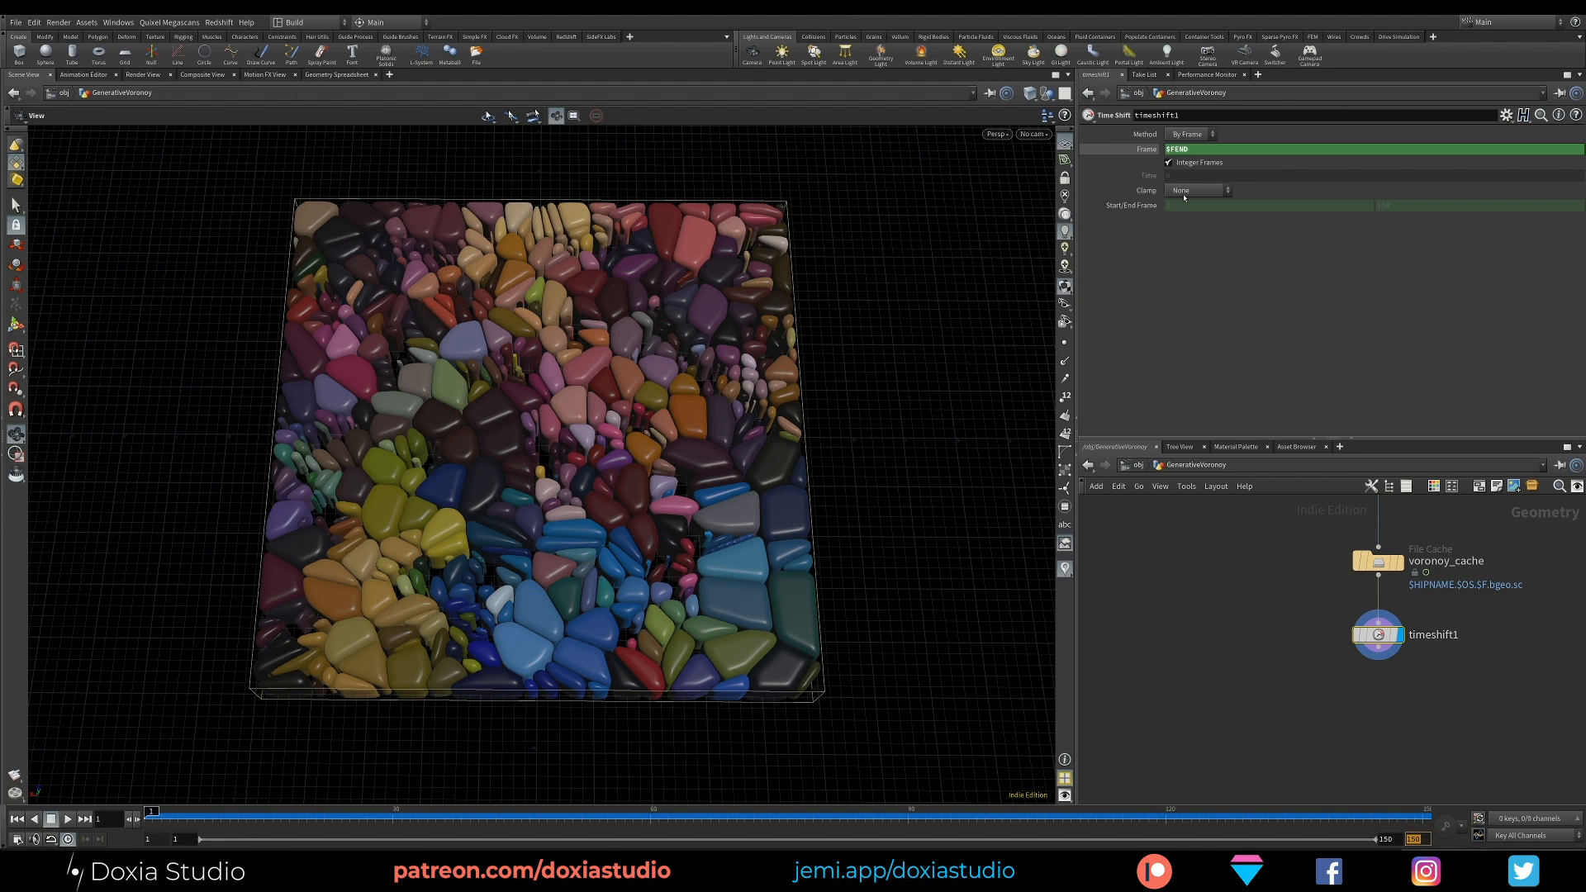
pyautogui.doubleClick(1183, 150)
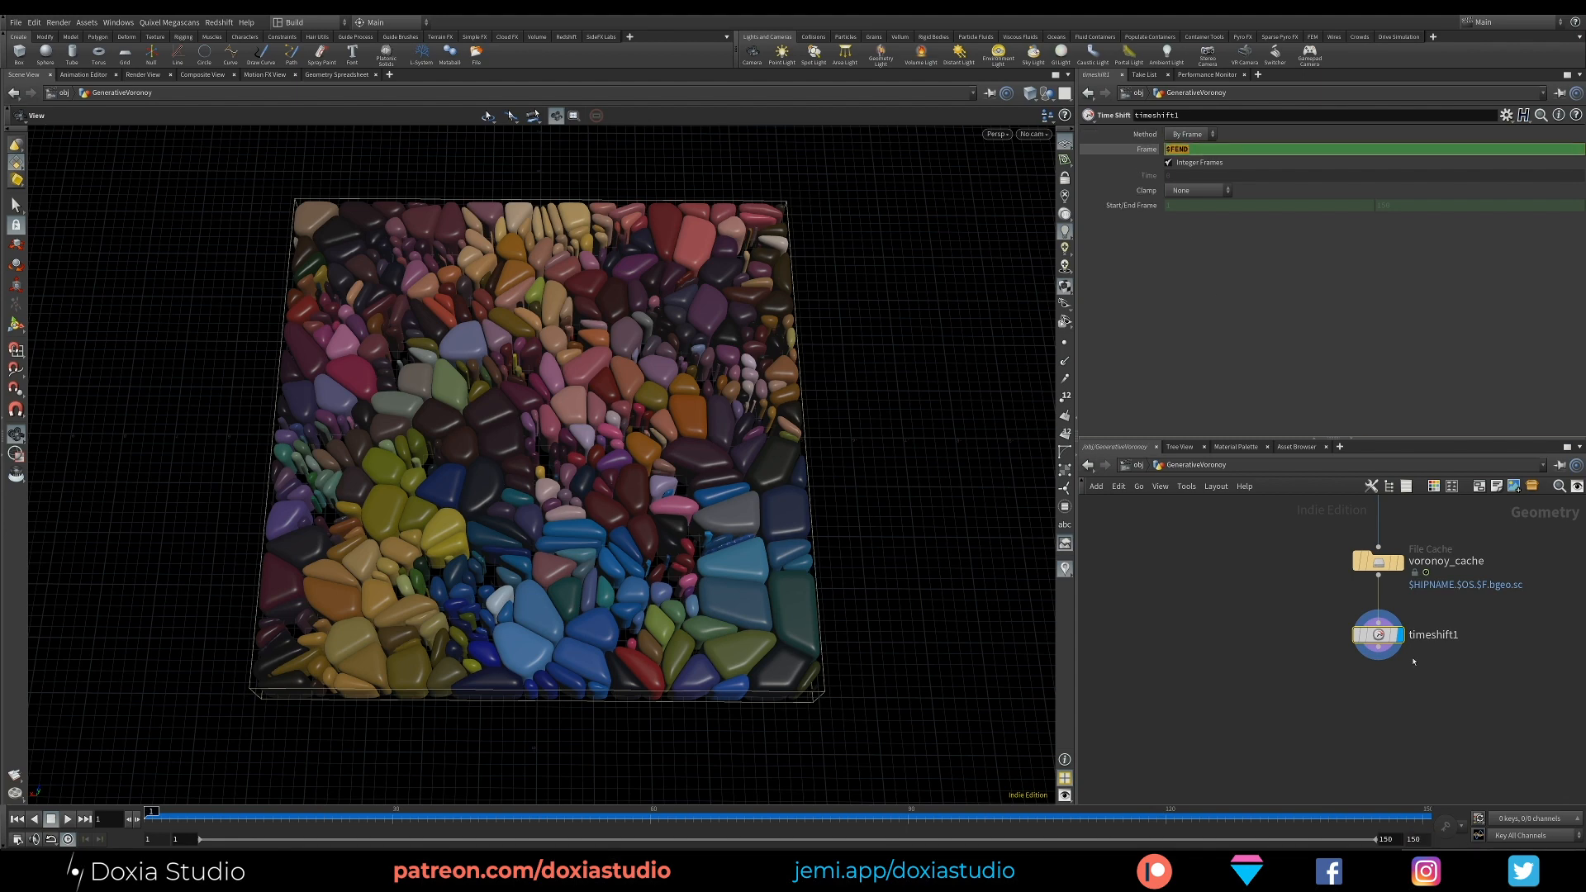
pyautogui.moveTo(1428, 842); pyautogui.dragTo(1376, 839)
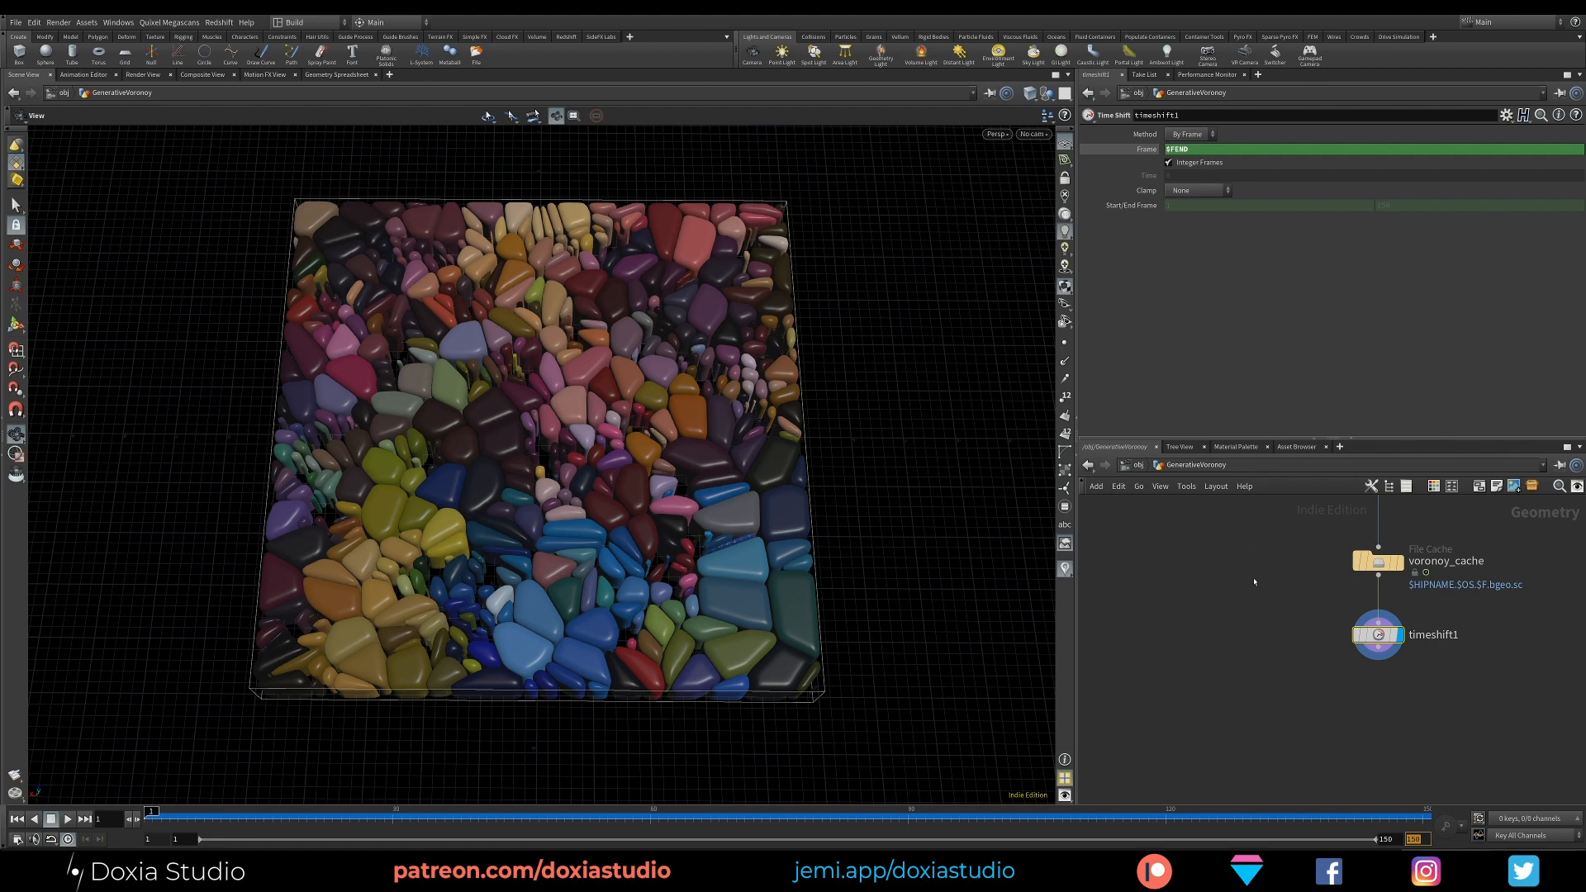
# Step: Extend the Frame expression of timeshift1 to $FEND-$F so the cached animation runs backwards
pyautogui.click(1148, 152)
pyautogui.click(1150, 153)
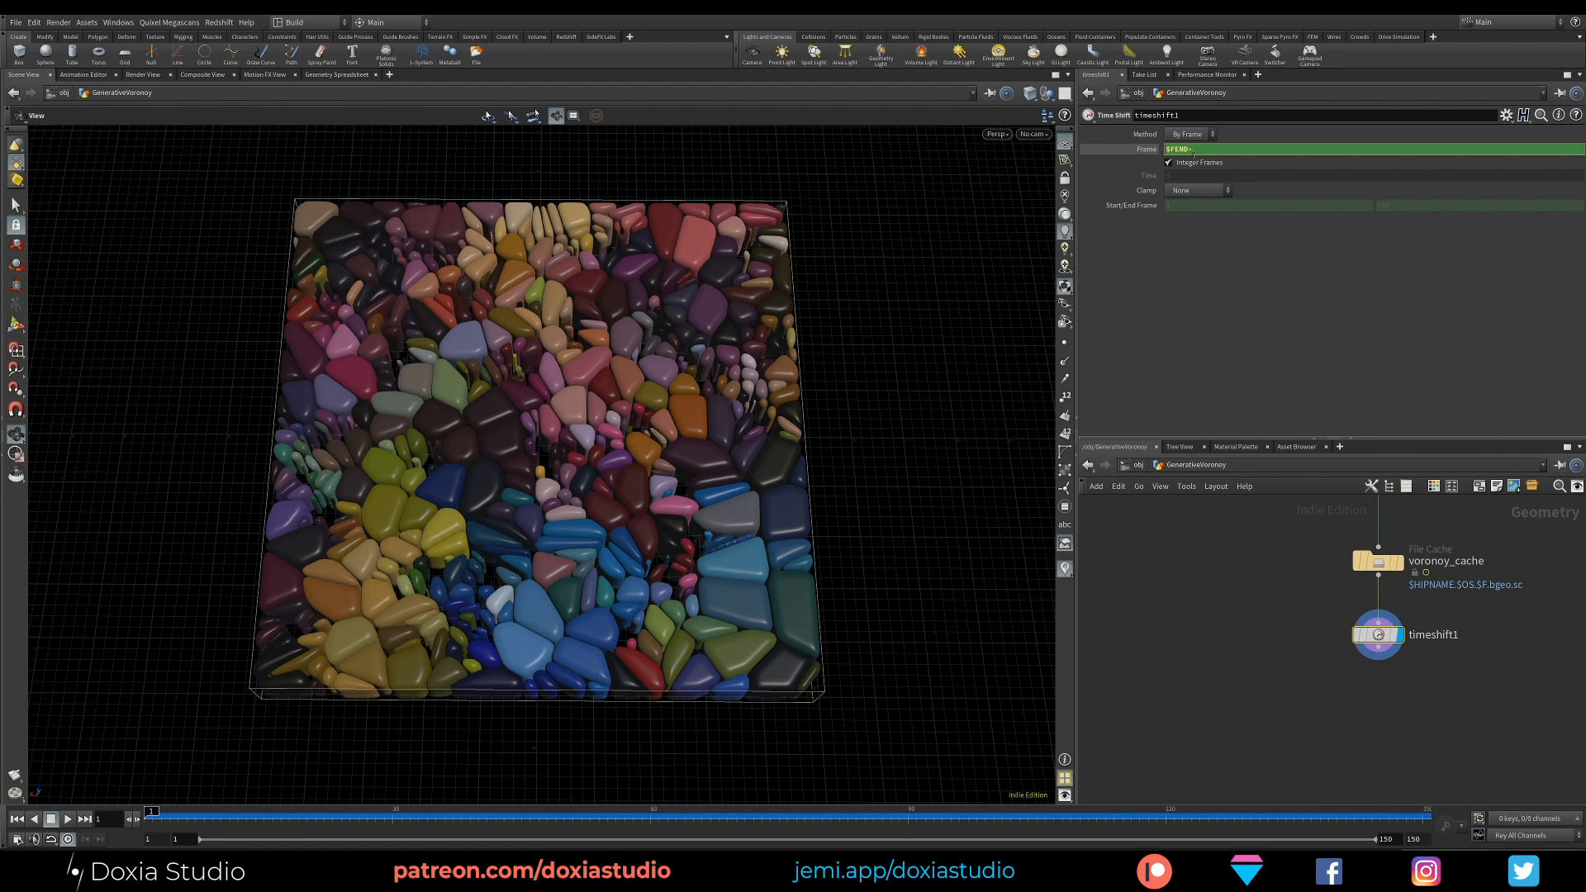
pyautogui.write('$F')
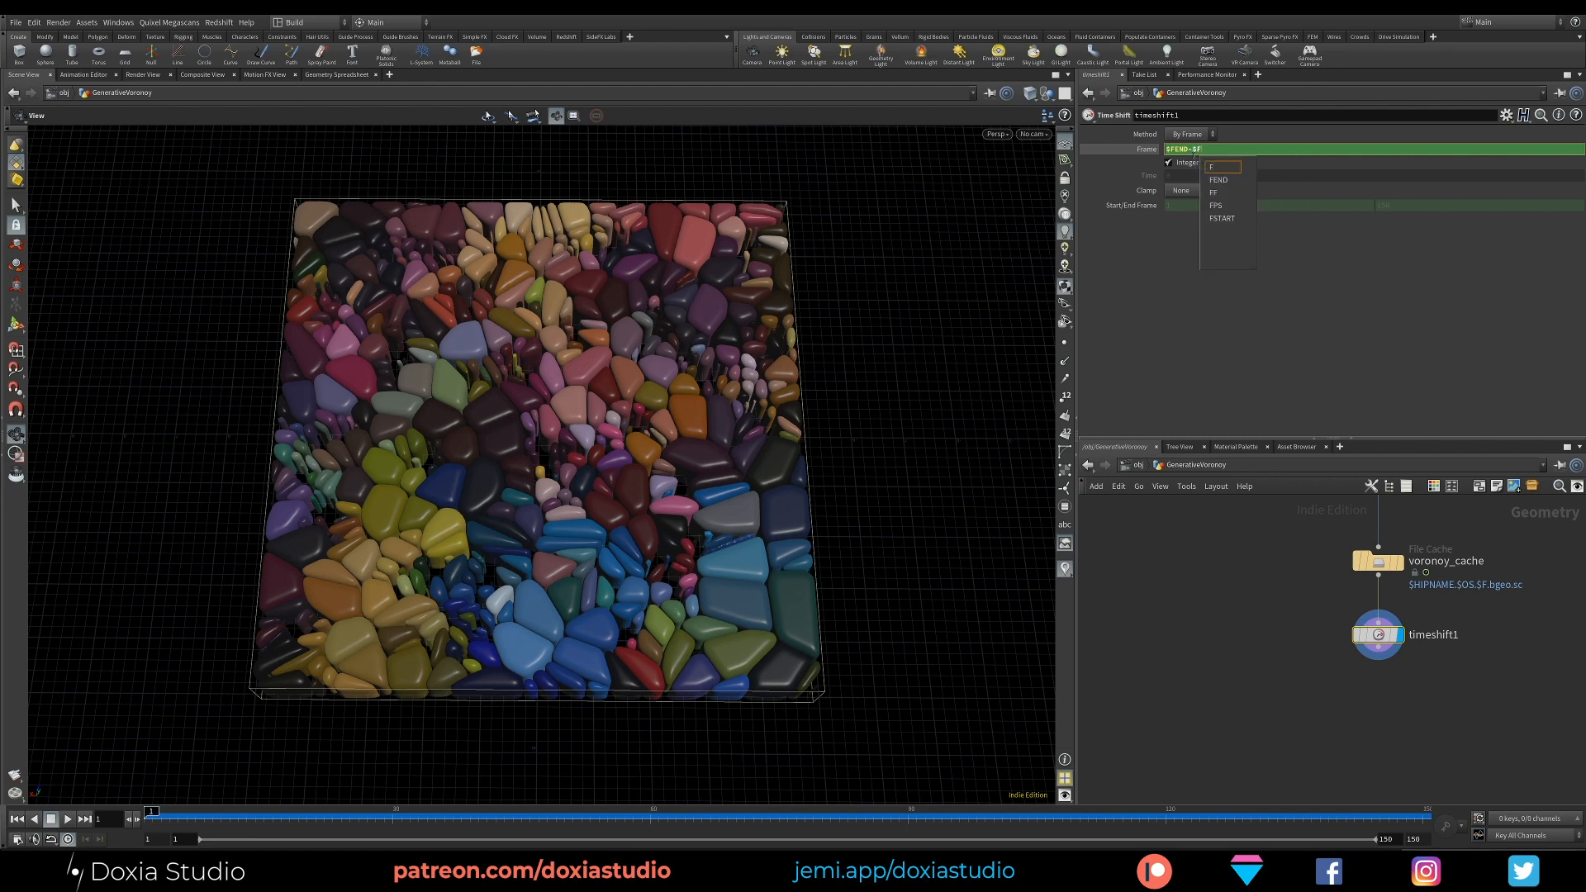
pyautogui.press('Return')
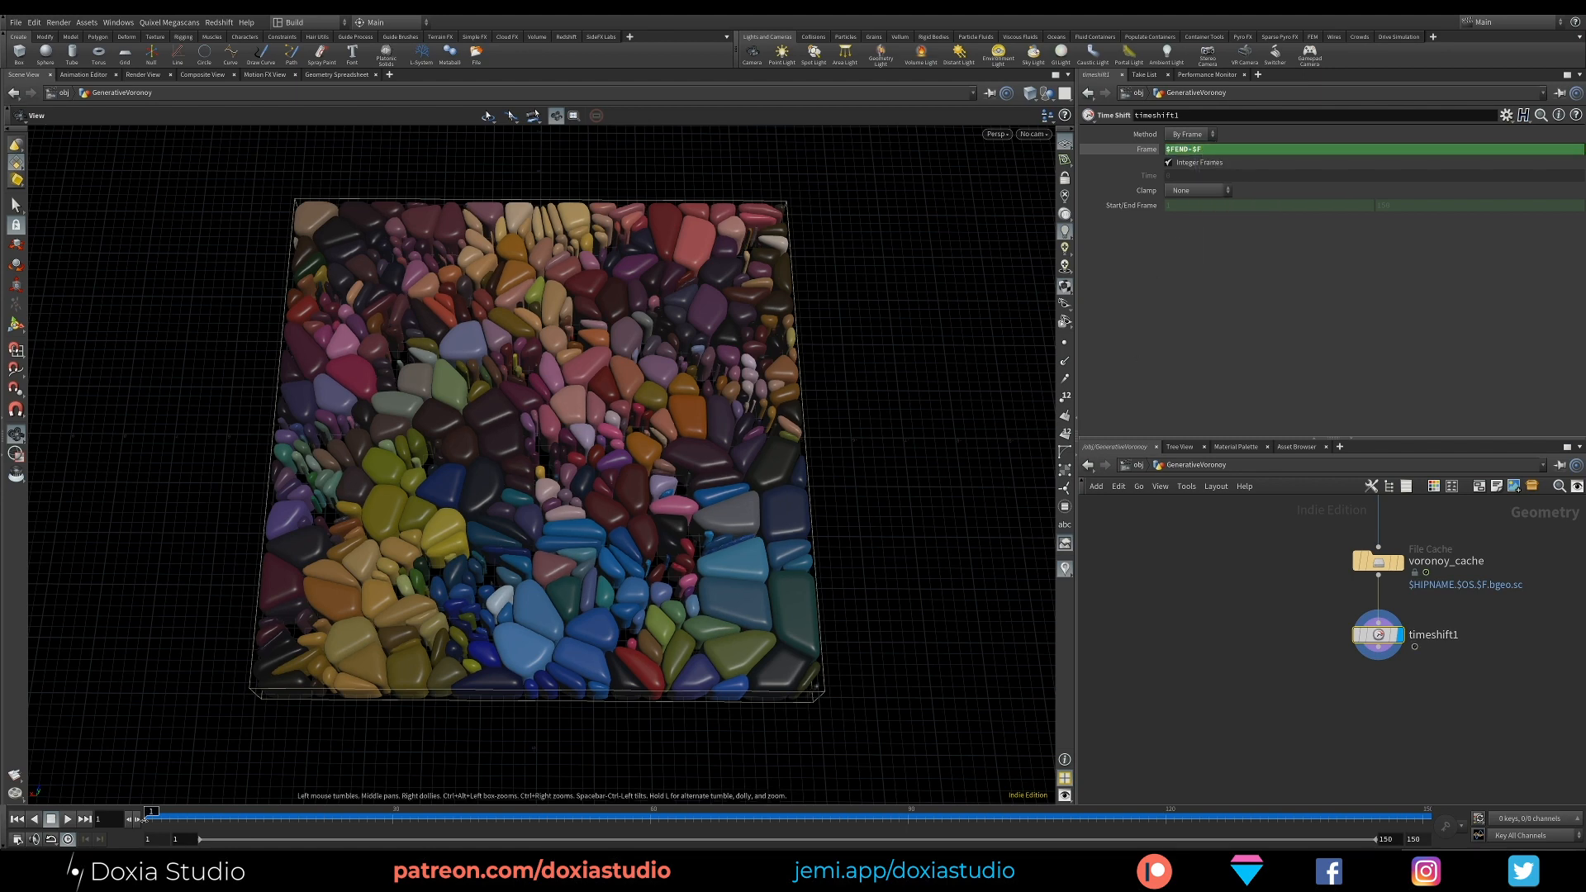
# Step: Complete the Frame expression as $FEND-$F+1 and check the reversed animation at the timeline's last frame
pyautogui.click(1147, 149)
pyautogui.click(1189, 149)
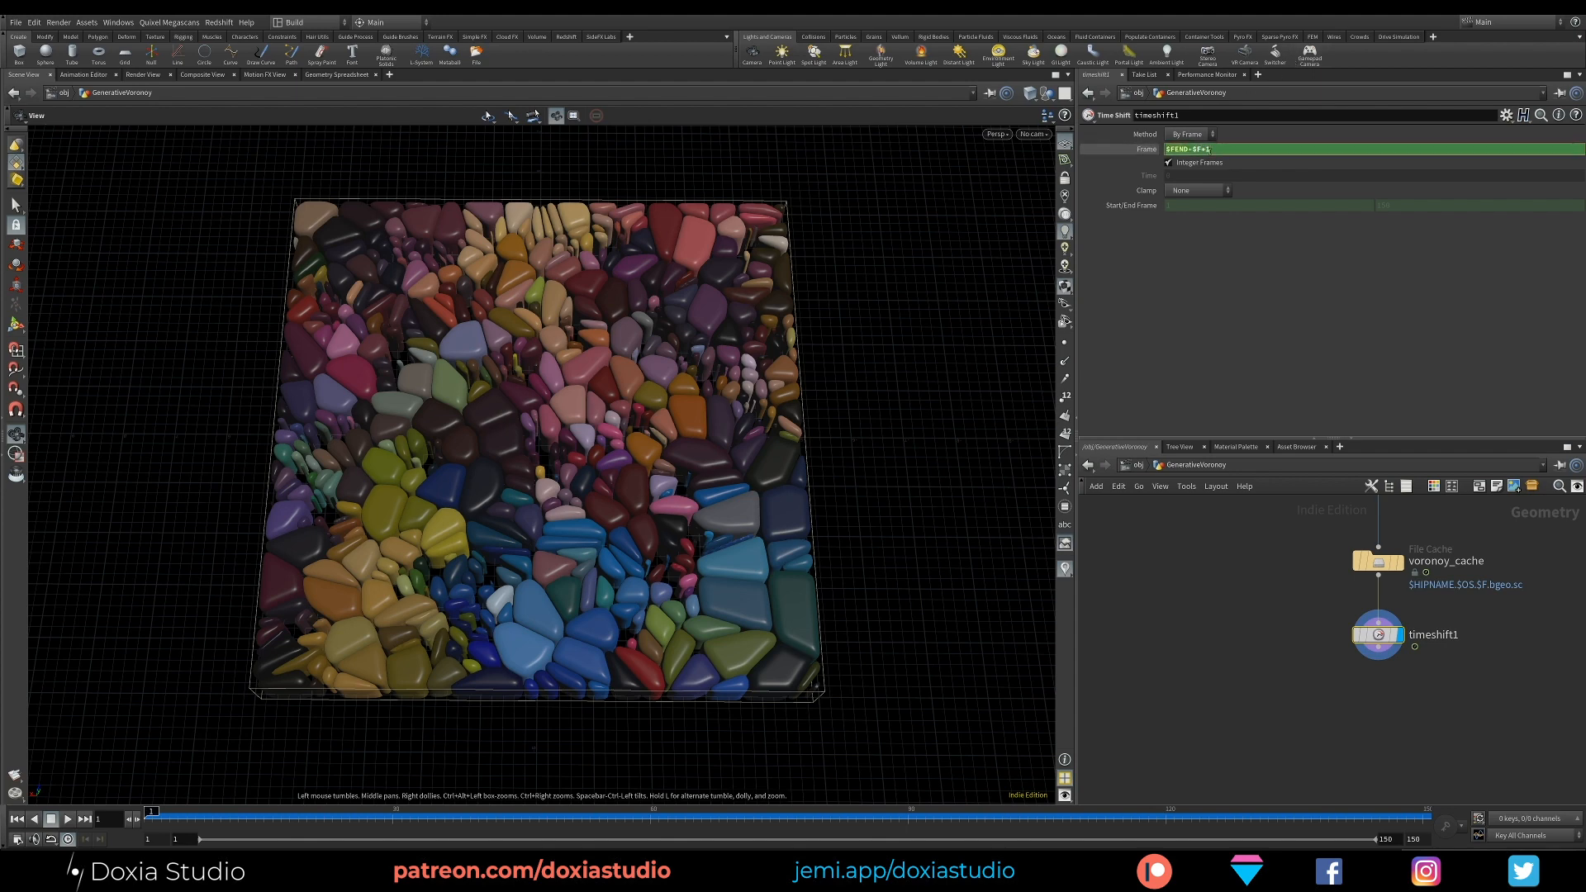
pyautogui.moveTo(1210, 149); pyautogui.dragTo(1160, 151)
pyautogui.click(1155, 151)
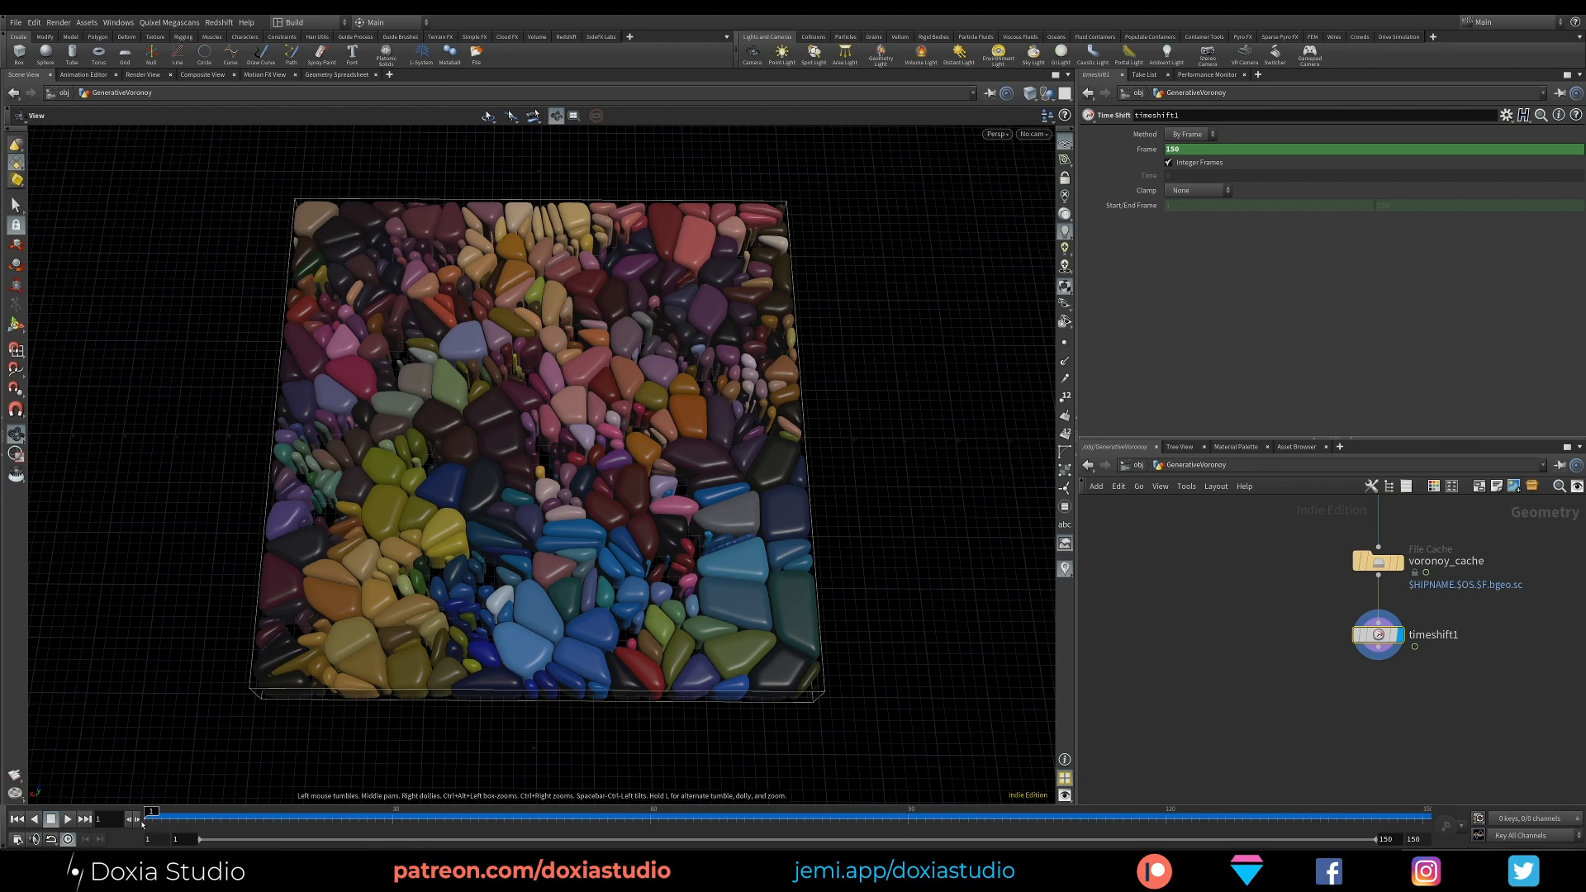
pyautogui.doubleClick(1197, 149)
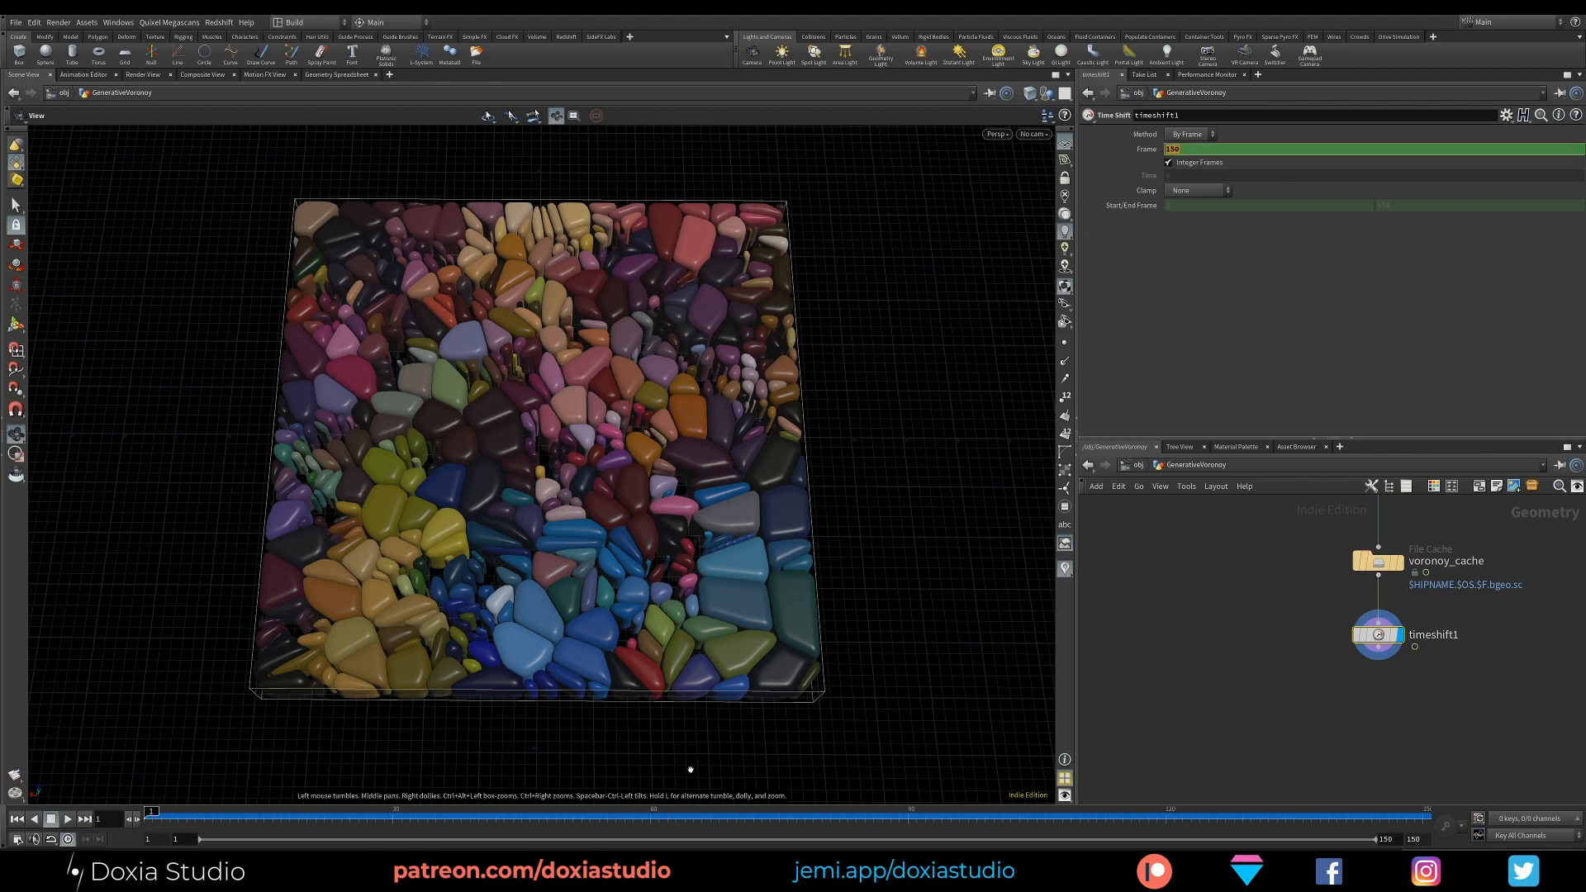
pyautogui.click(85, 820)
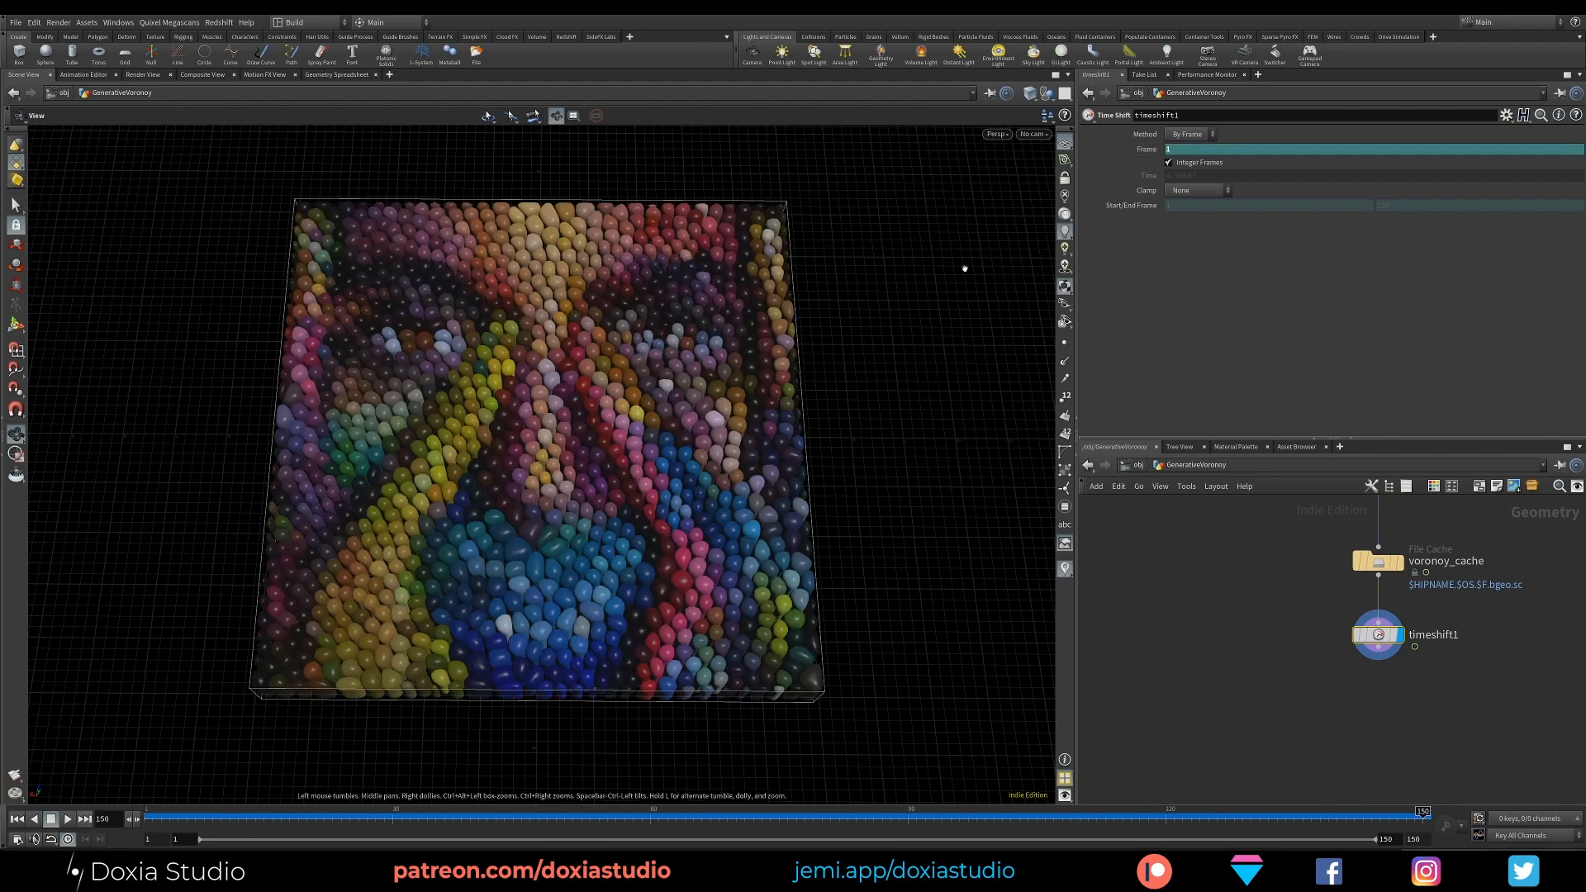
# Step: Scrub the timeline from frame 1 to 150 and sample frames in between to examine how the reversed pebble animation forms the picture
pyautogui.click(907, 820)
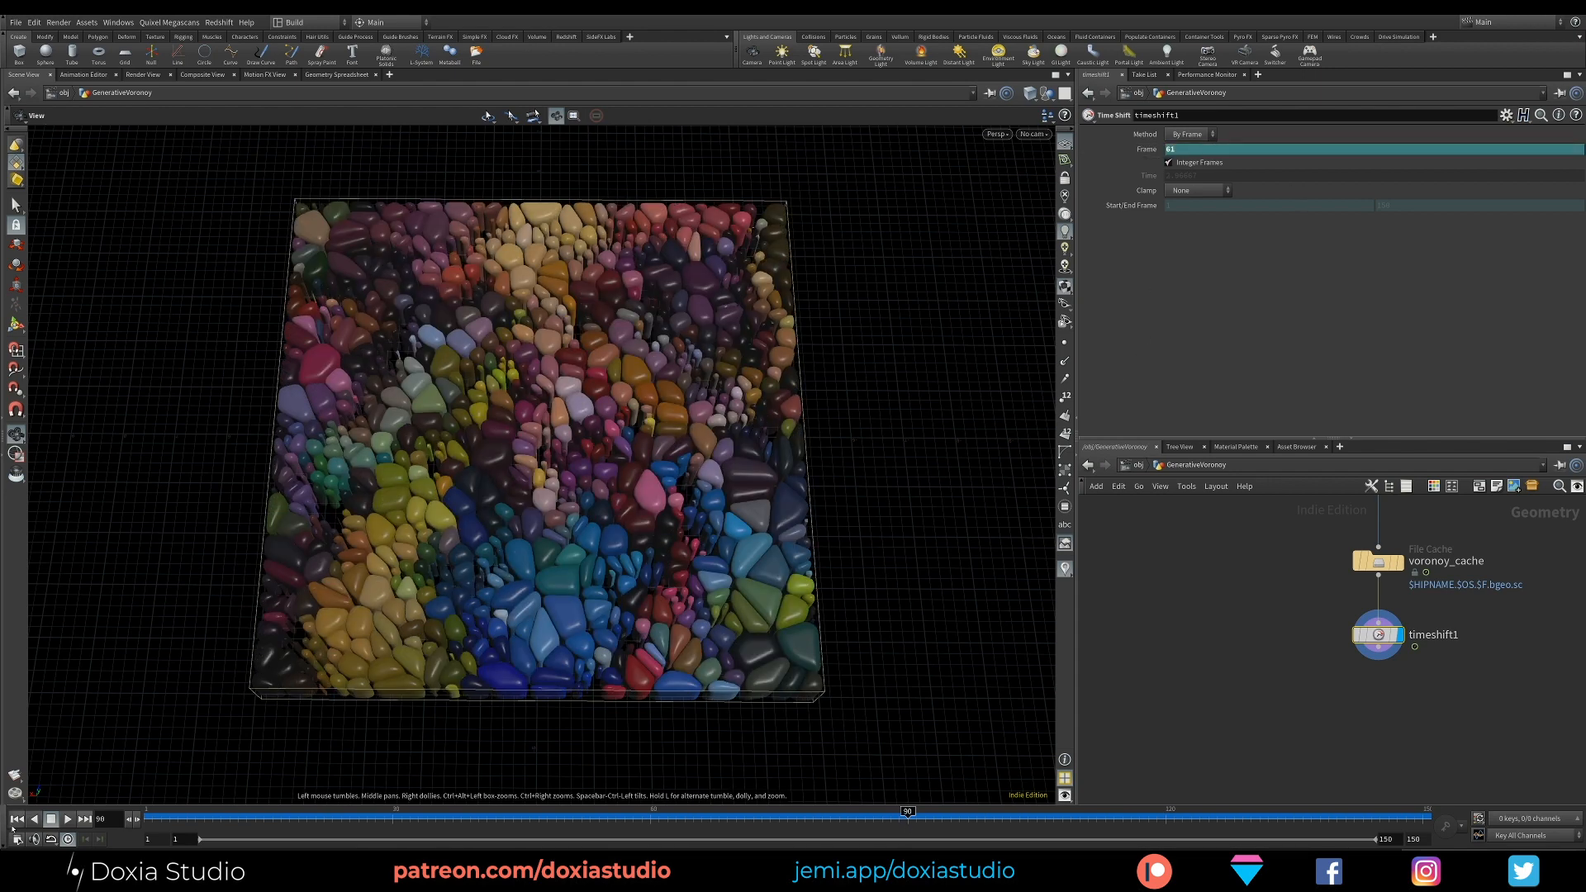
pyautogui.click(16, 819)
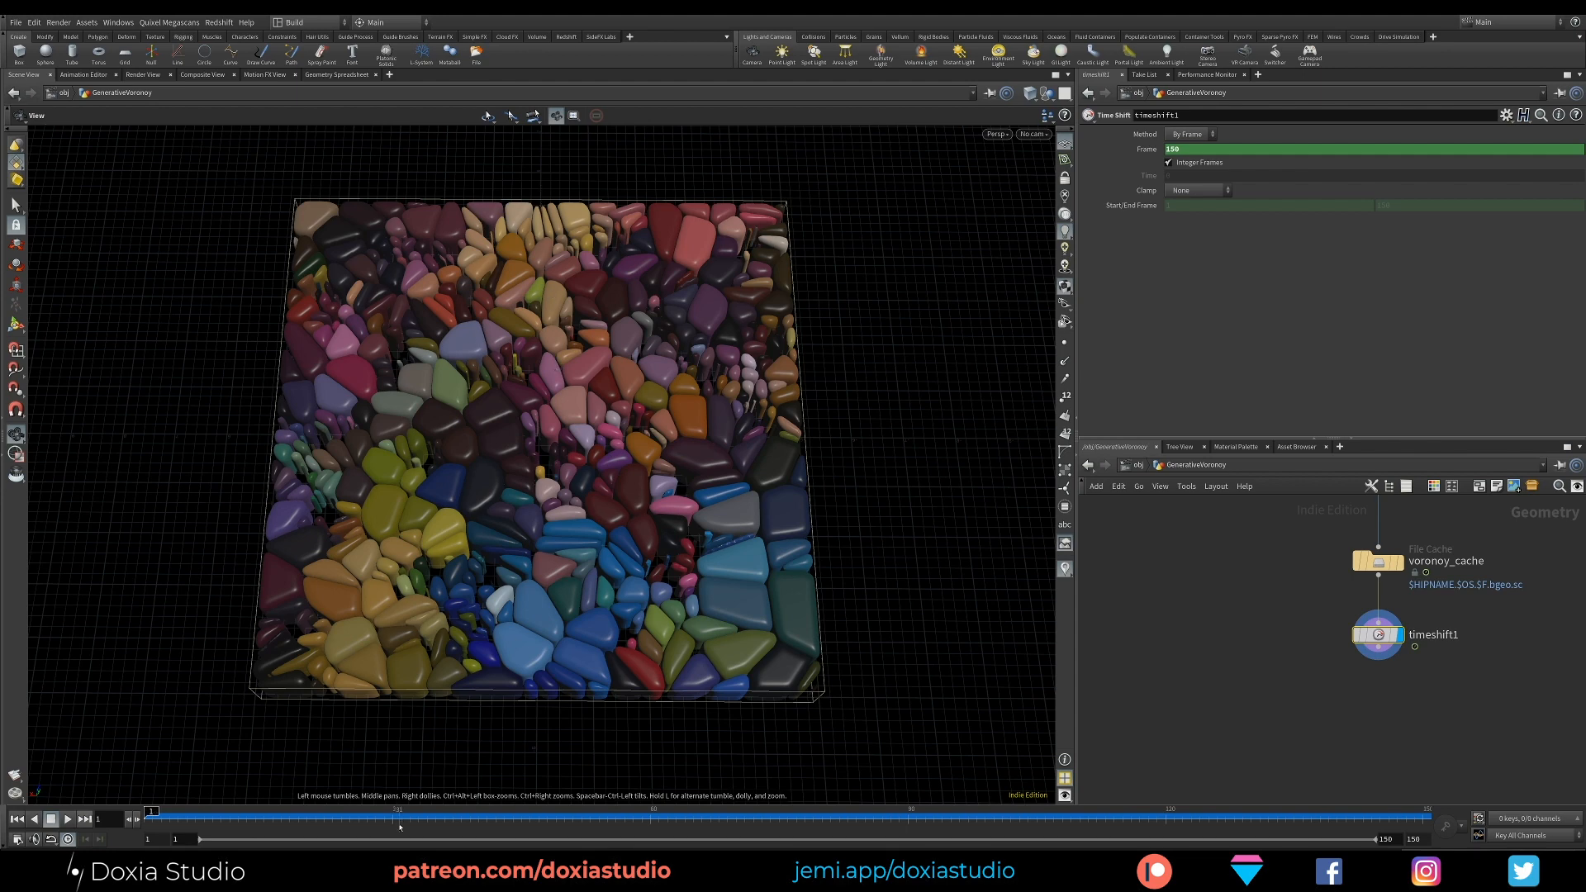
pyautogui.moveTo(399, 825); pyautogui.dragTo(1425, 815)
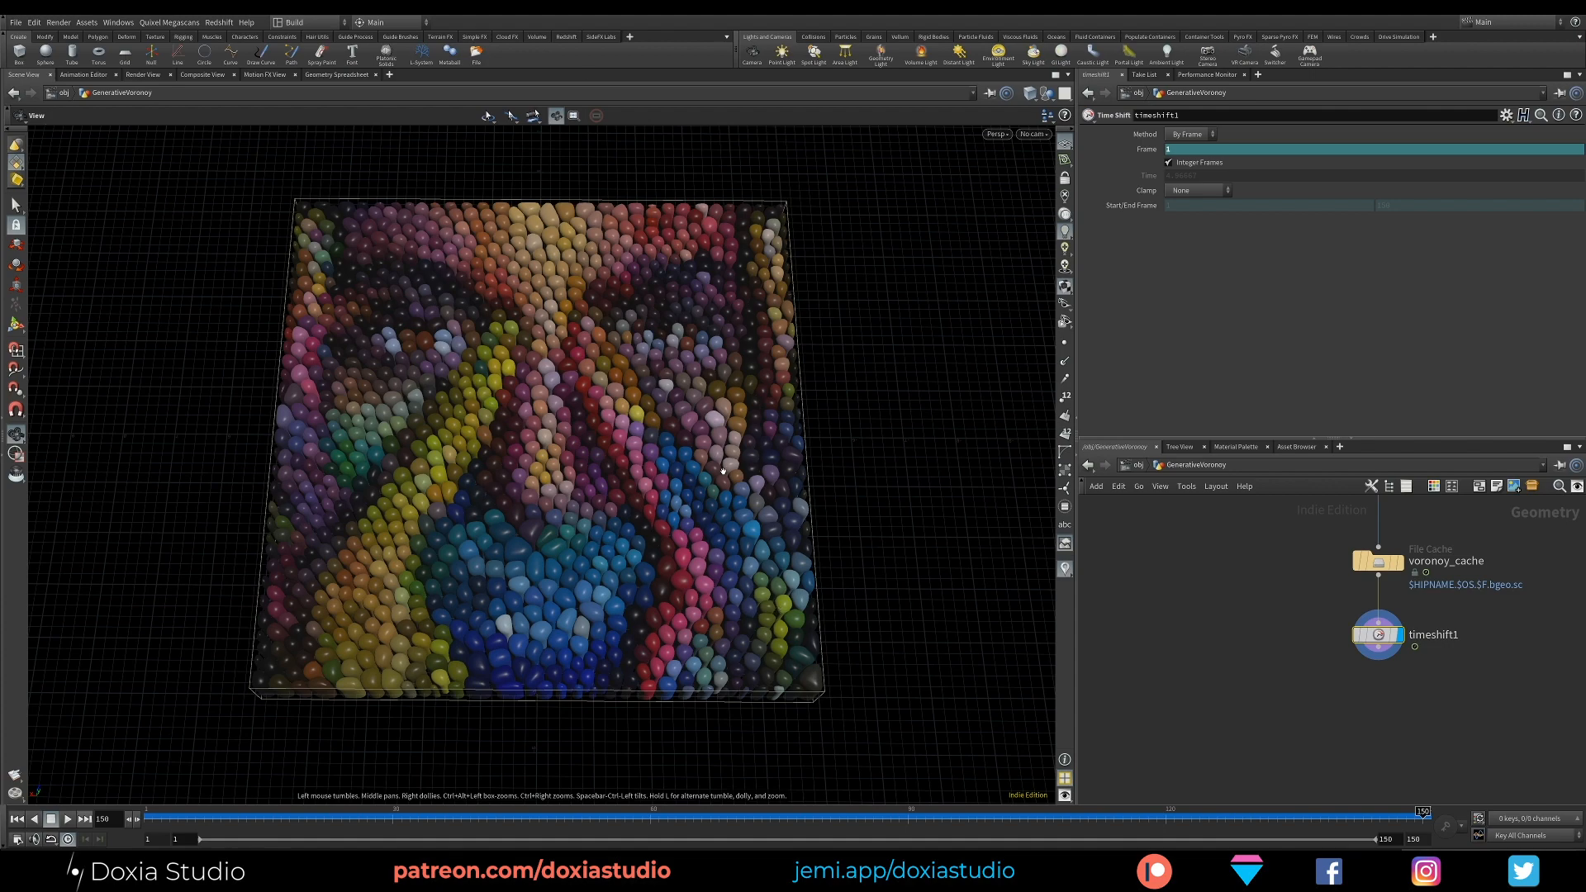
pyautogui.moveTo(187, 823); pyautogui.dragTo(734, 822)
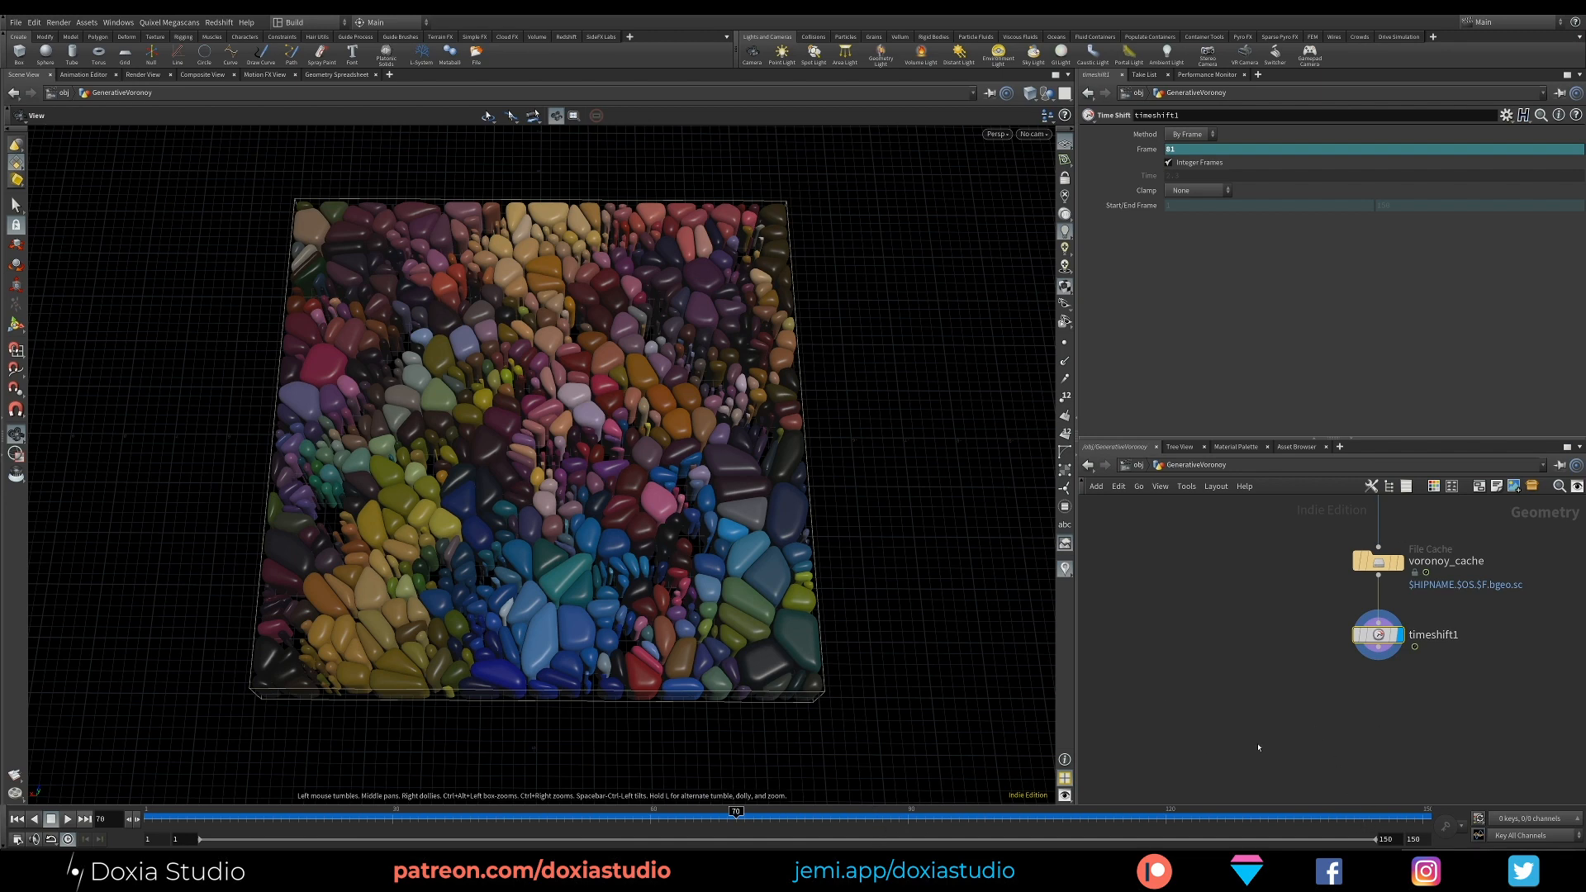
pyautogui.click(448, 820)
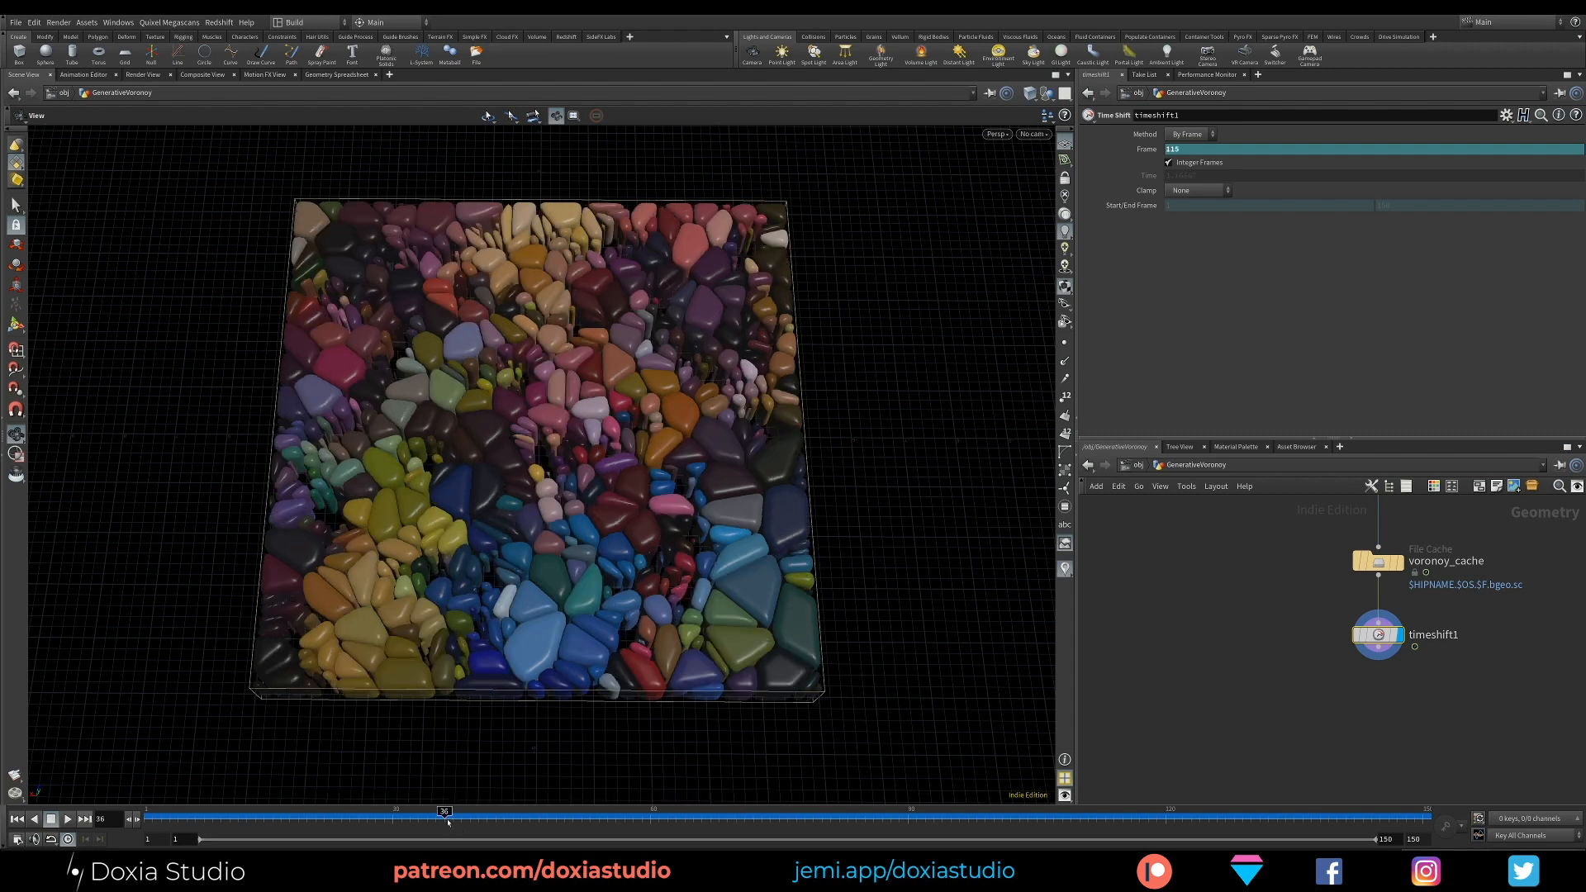
pyautogui.click(840, 820)
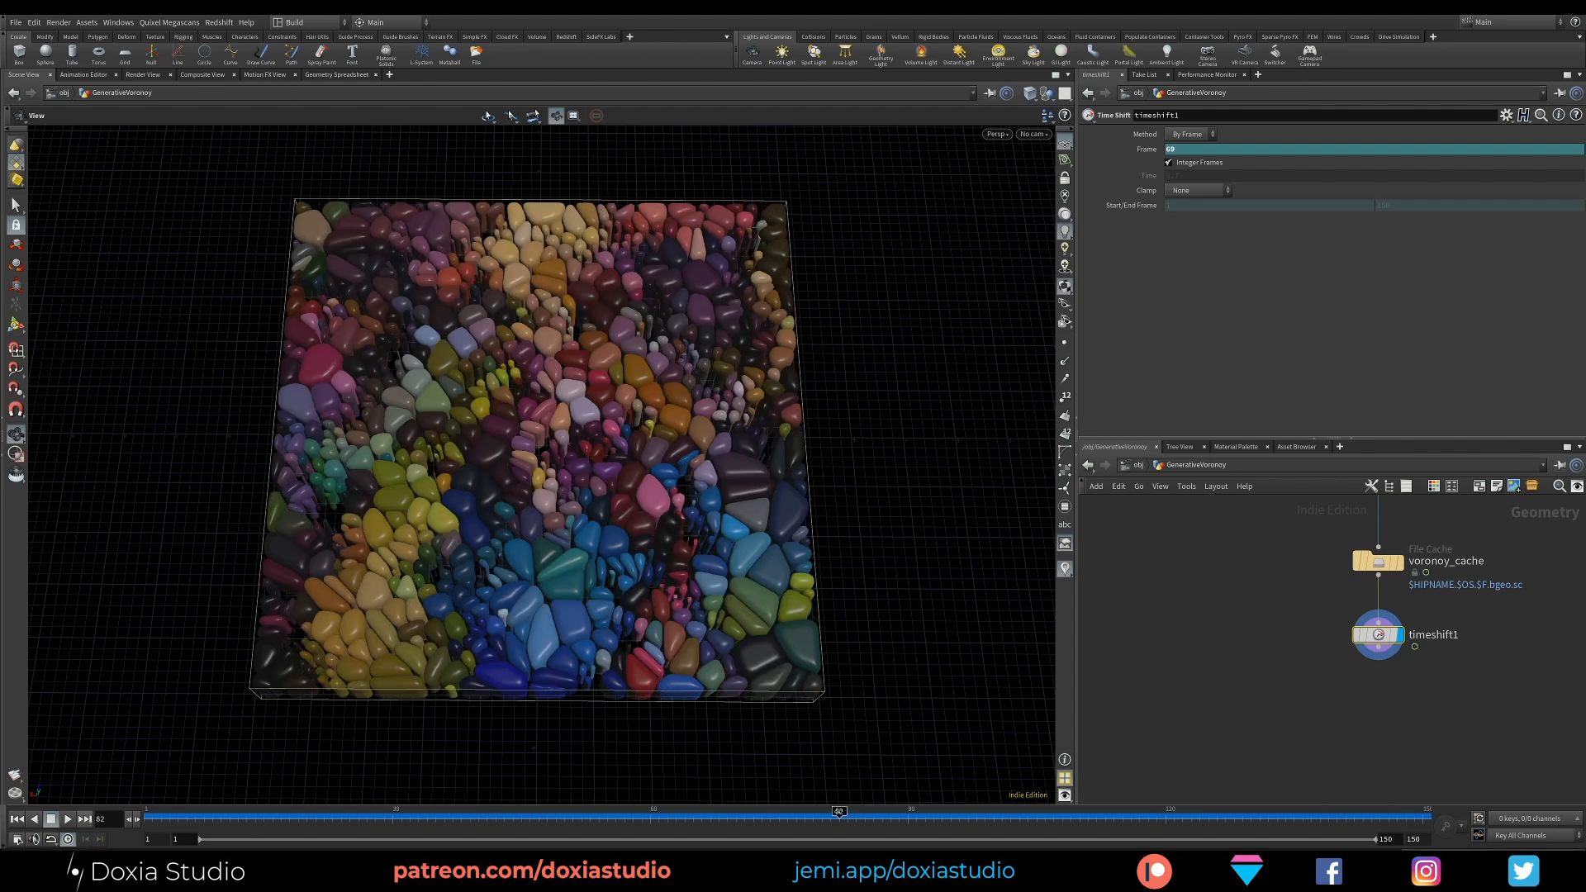
pyautogui.click(1058, 821)
pyautogui.click(1226, 817)
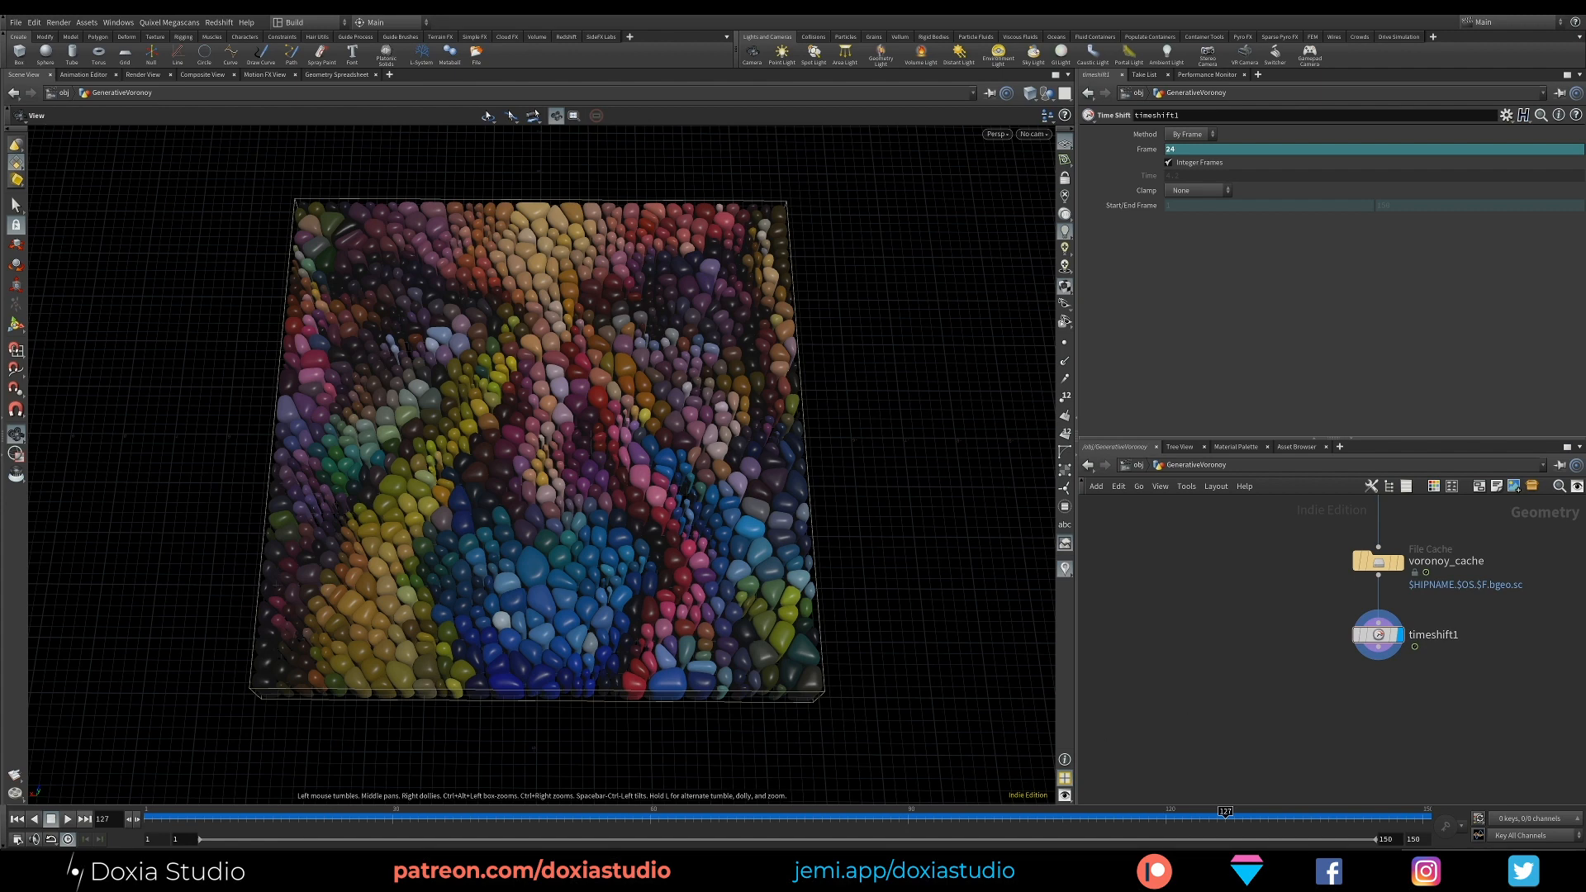
# Step: Return the timeline to frame 1 and play the reversed Voronoi animation forward in the viewport
pyautogui.click(152, 818)
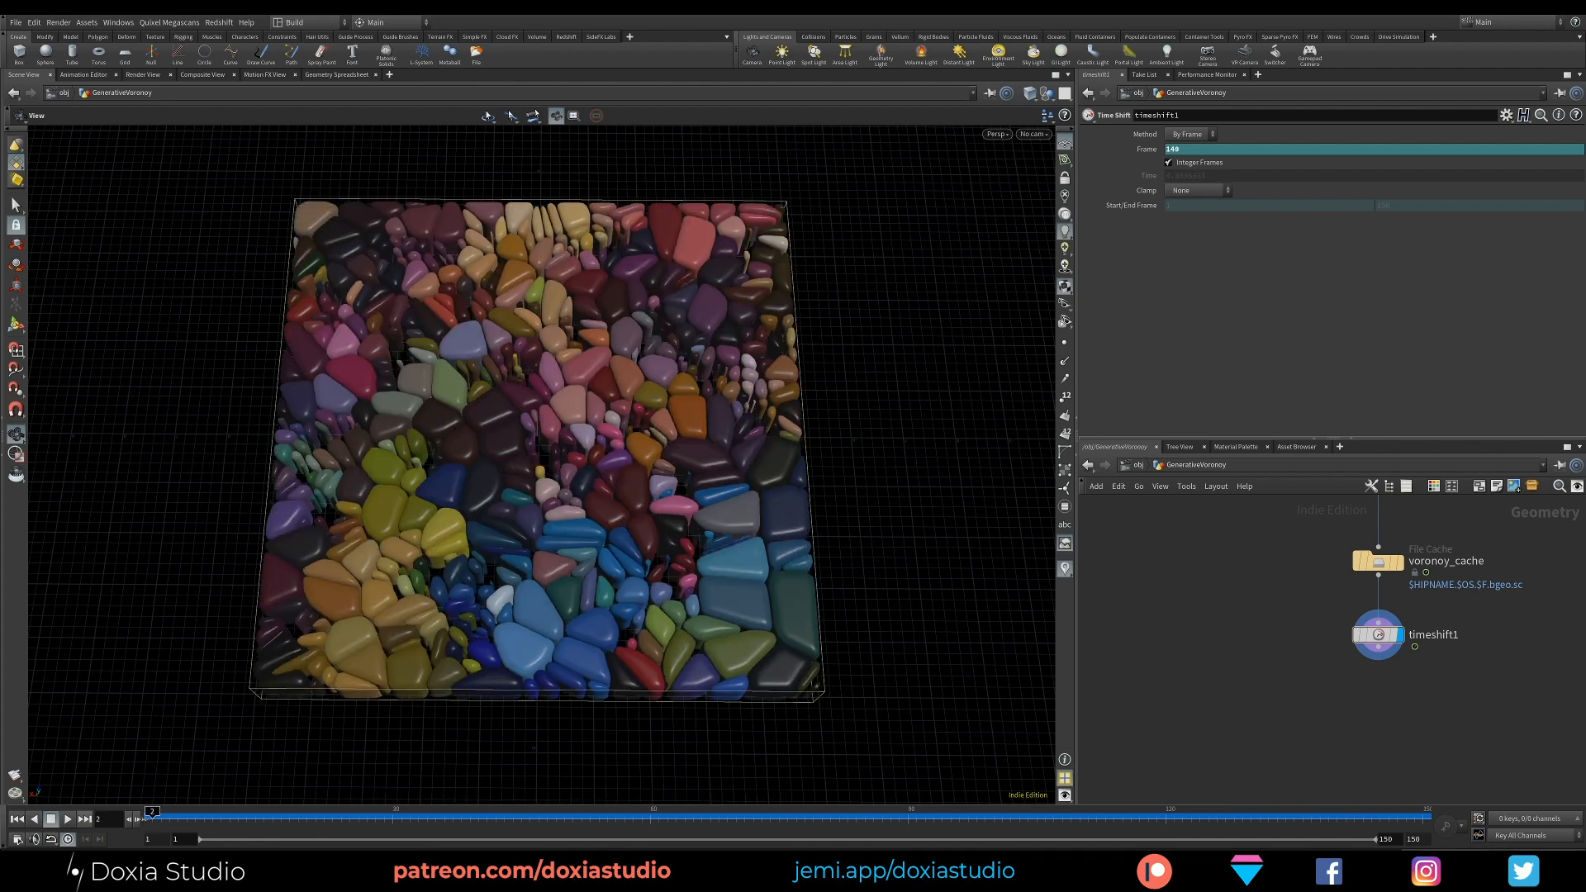
pyautogui.click(146, 818)
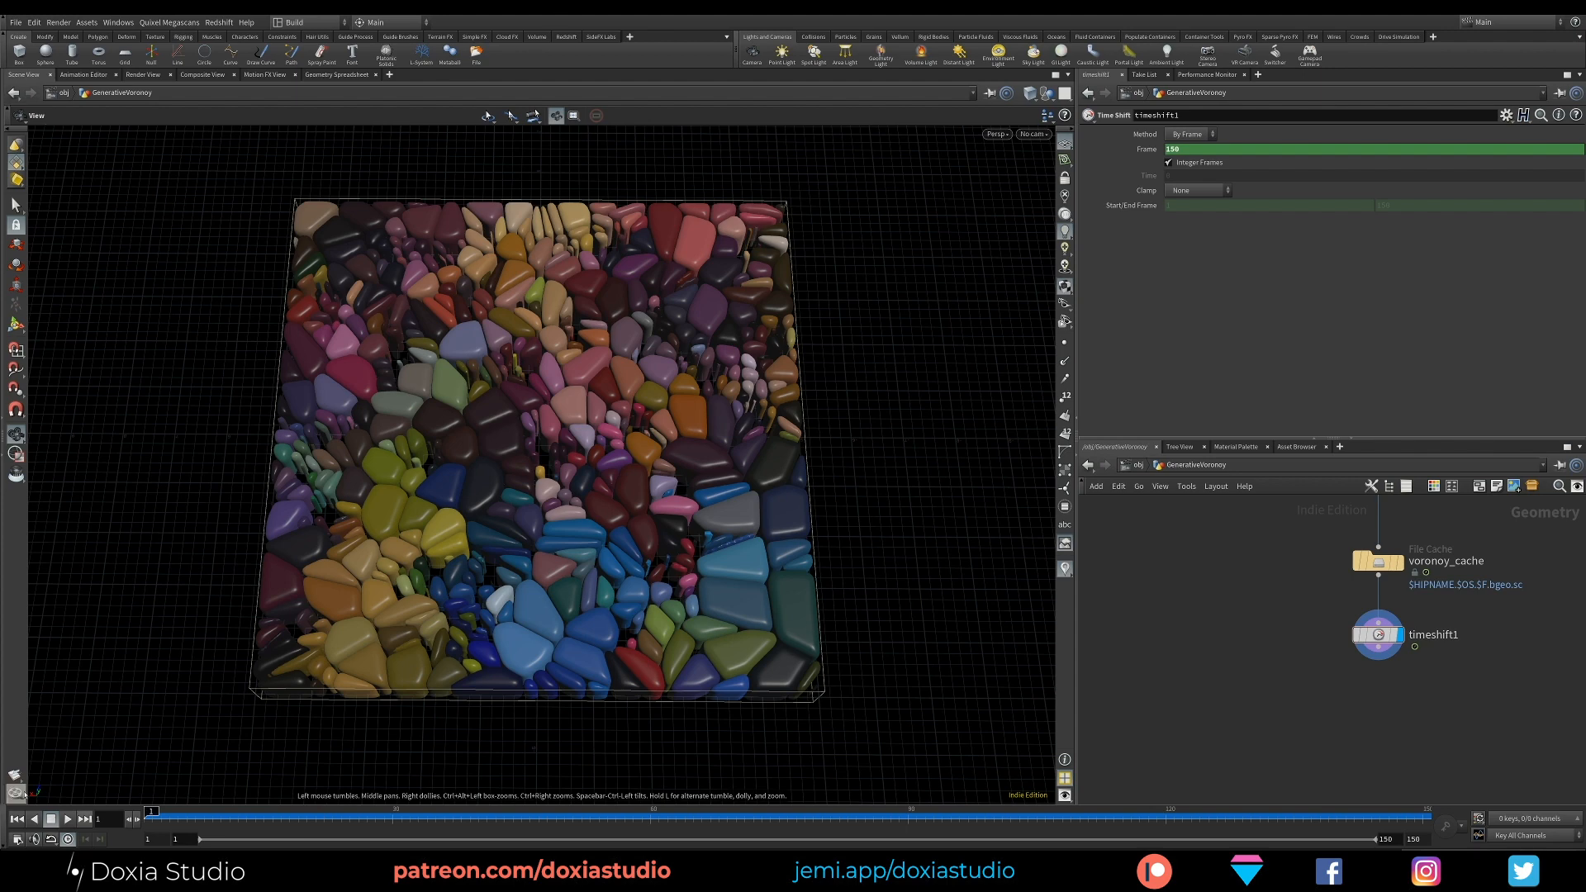
pyautogui.click(68, 819)
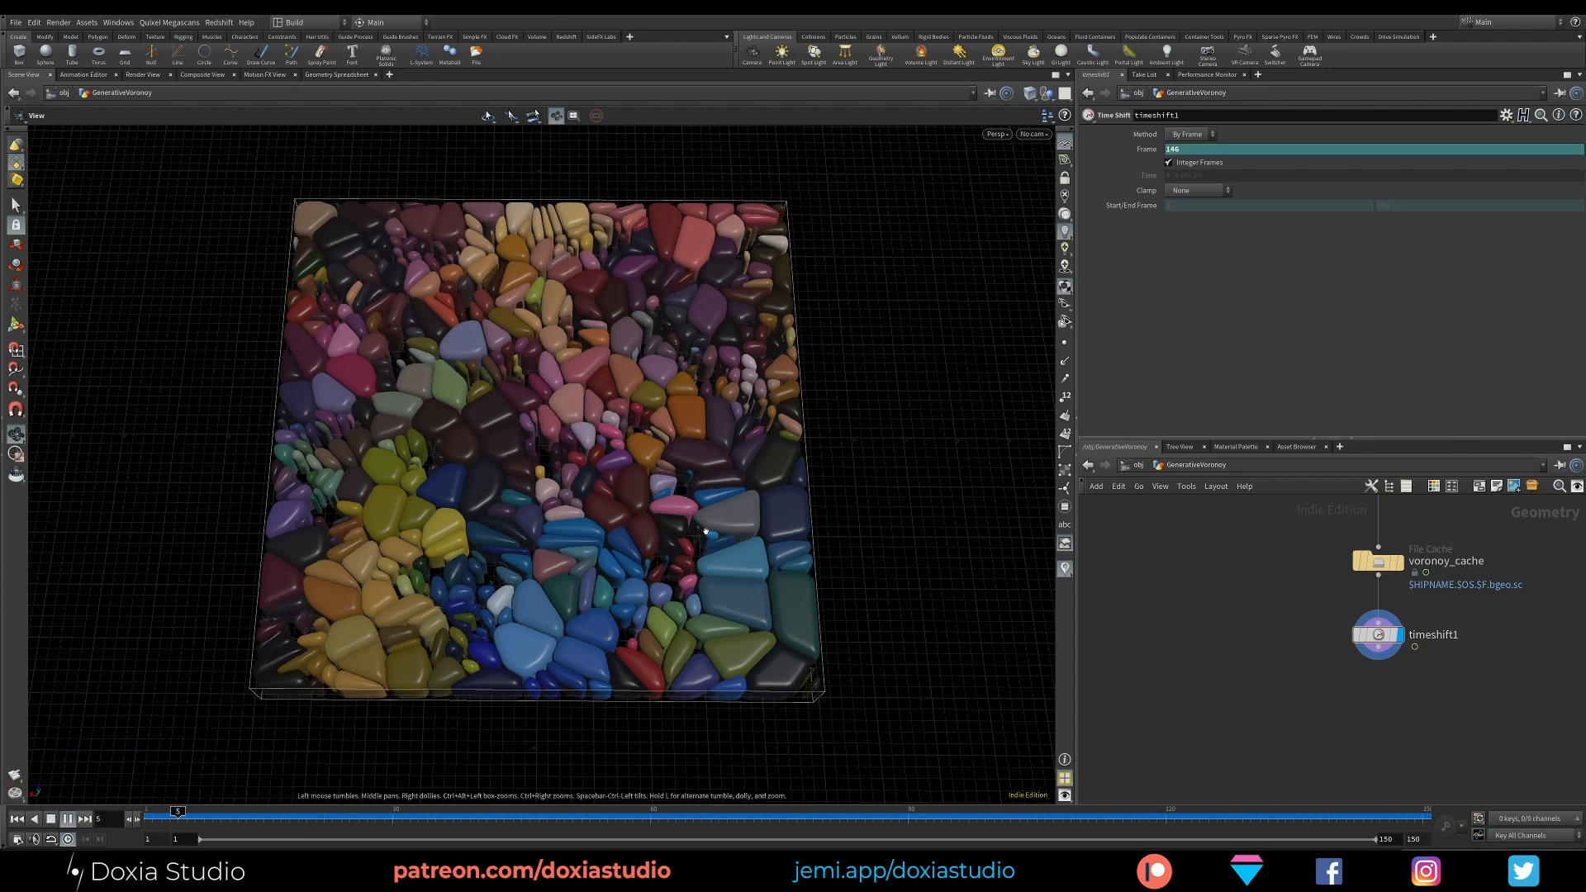